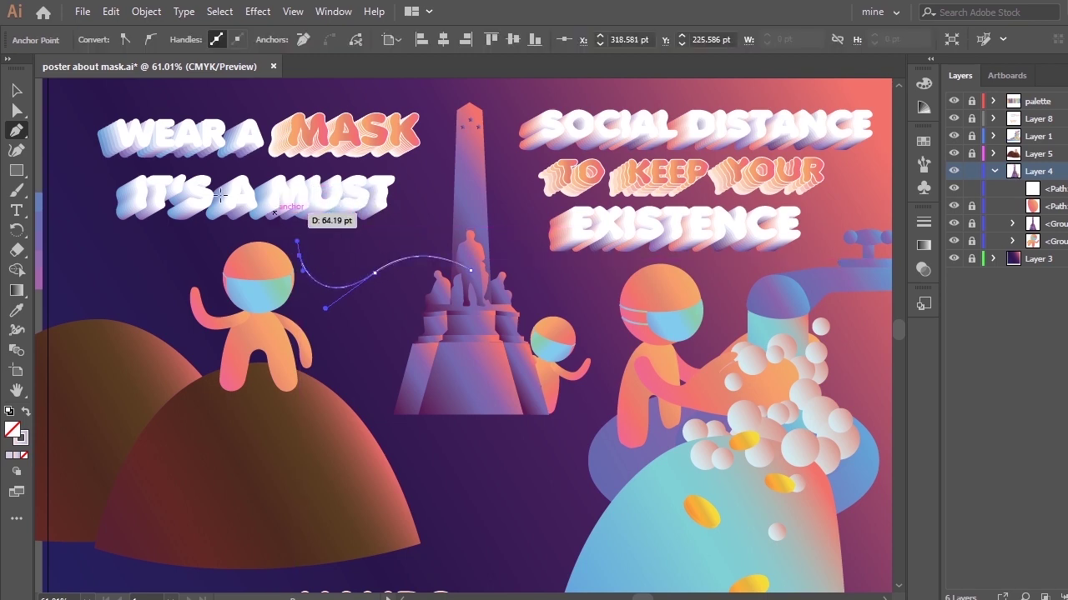
Move the drawn wavy path so its end sits on the monument's central statue
{"action": "key", "text": "v"}
{"action": "left_click_drag", "start_coordinate": [442, 260], "coordinate": [472, 279]}
{"action": "key", "text": "a"}
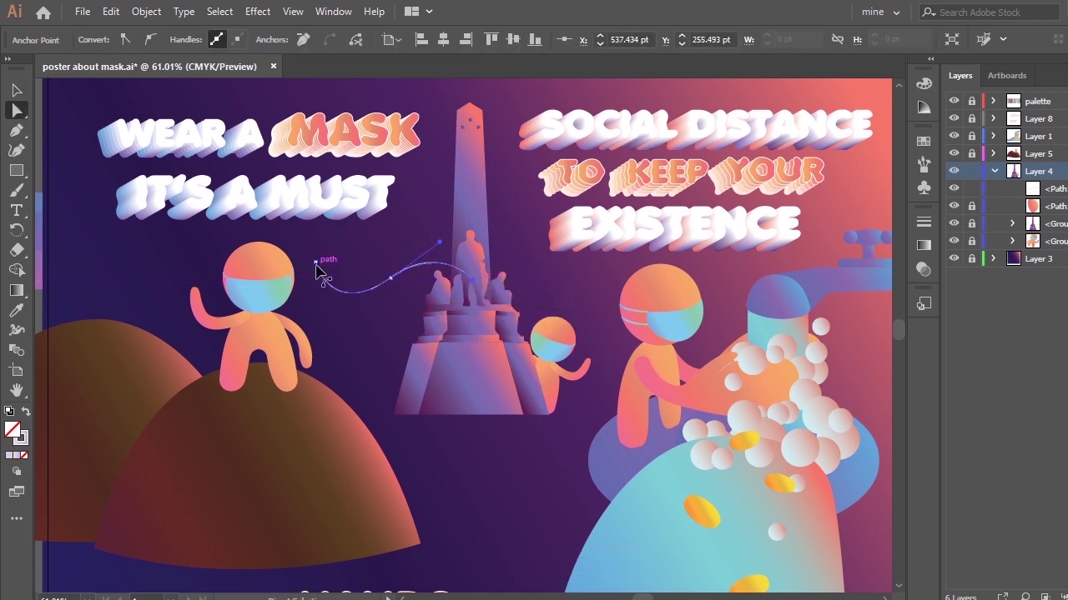
Set the wavy path's stroke weight to 2 pt and apply the 5 pt. Round brush to it
{"action": "left_click", "coordinate": [316, 262]}
{"action": "left_click", "coordinate": [923, 222]}
{"action": "left_click", "coordinate": [832, 240]}
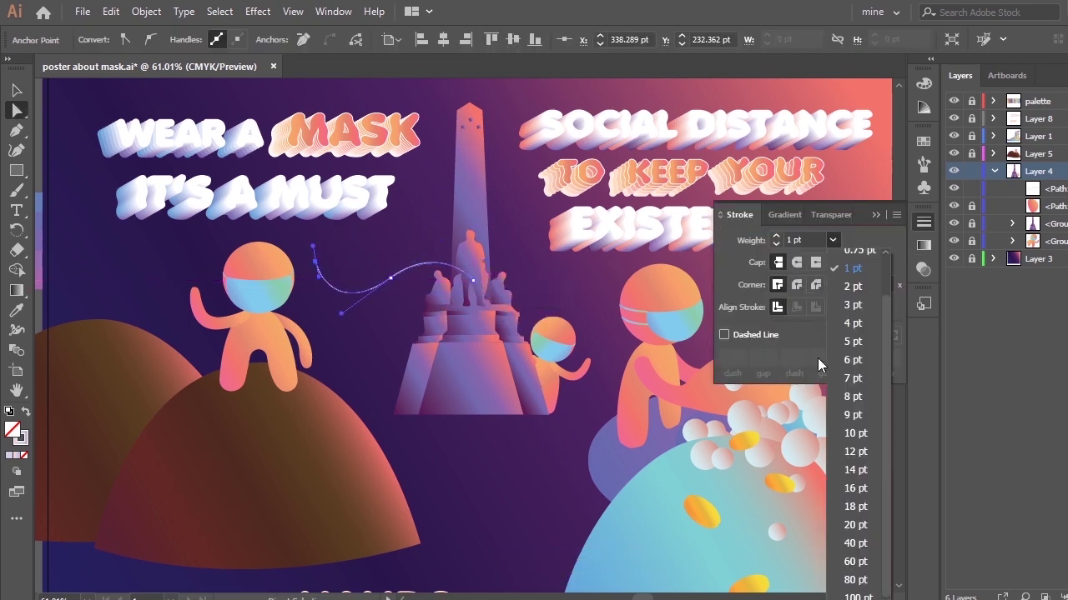
{"action": "left_click", "coordinate": [855, 286]}
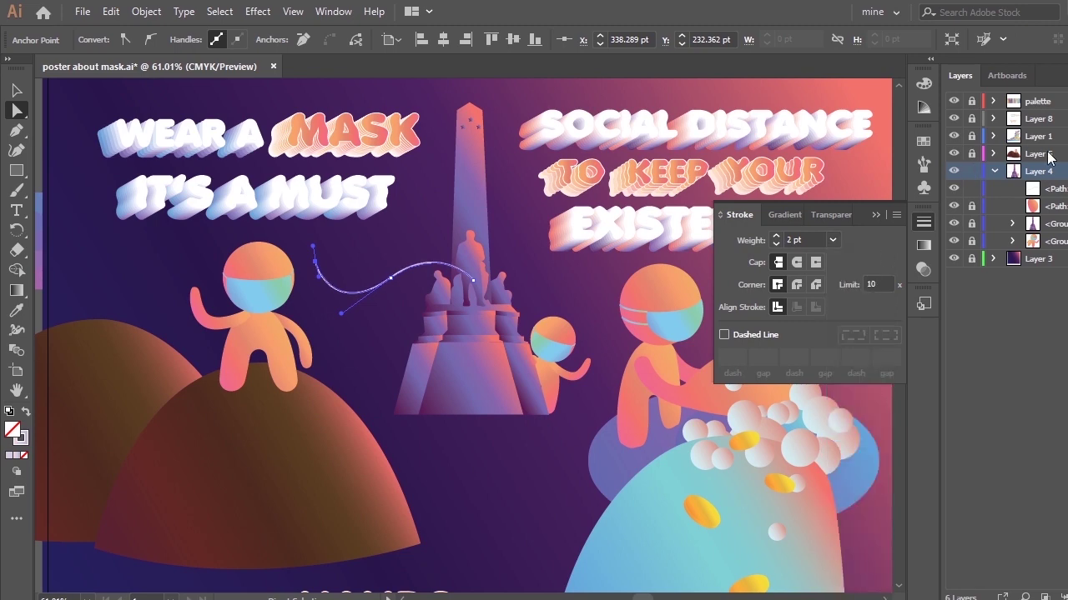
{"action": "left_click", "coordinate": [435, 40]}
{"action": "left_click", "coordinate": [312, 77]}
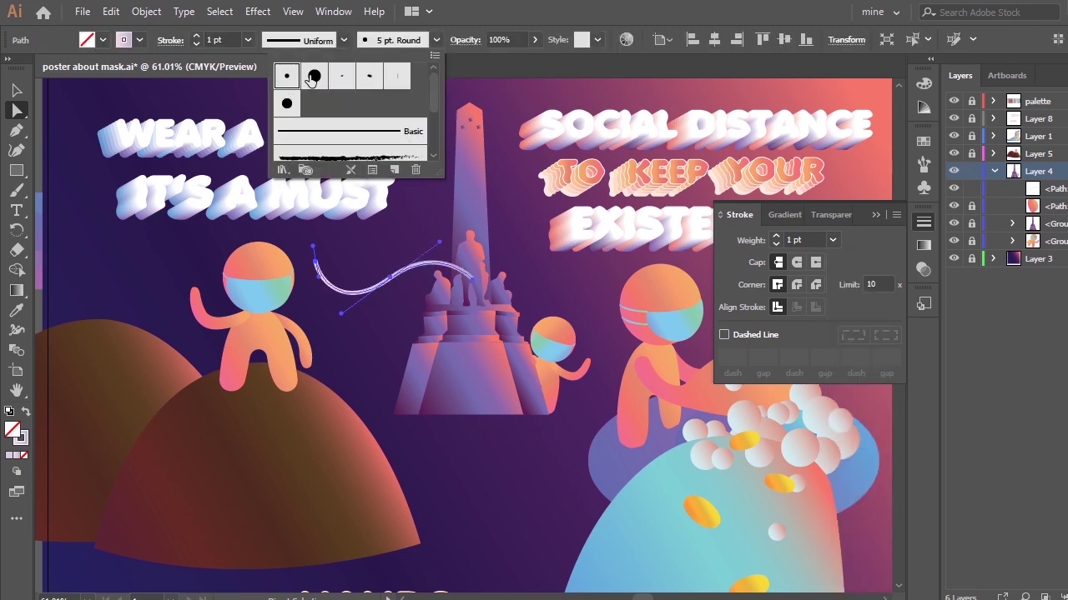
Try stroke weights of 16 pt and 7 pt on the brushed wavy path, and settle on 5 pt
{"action": "left_click", "coordinate": [833, 238]}
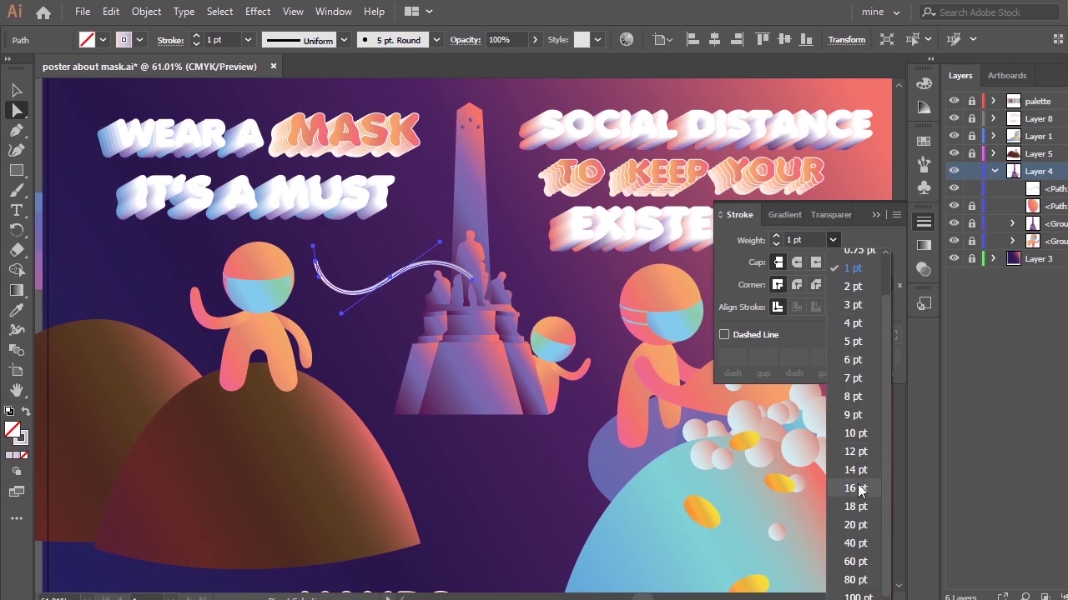
{"action": "left_click", "coordinate": [859, 490]}
{"action": "left_click", "coordinate": [832, 240]}
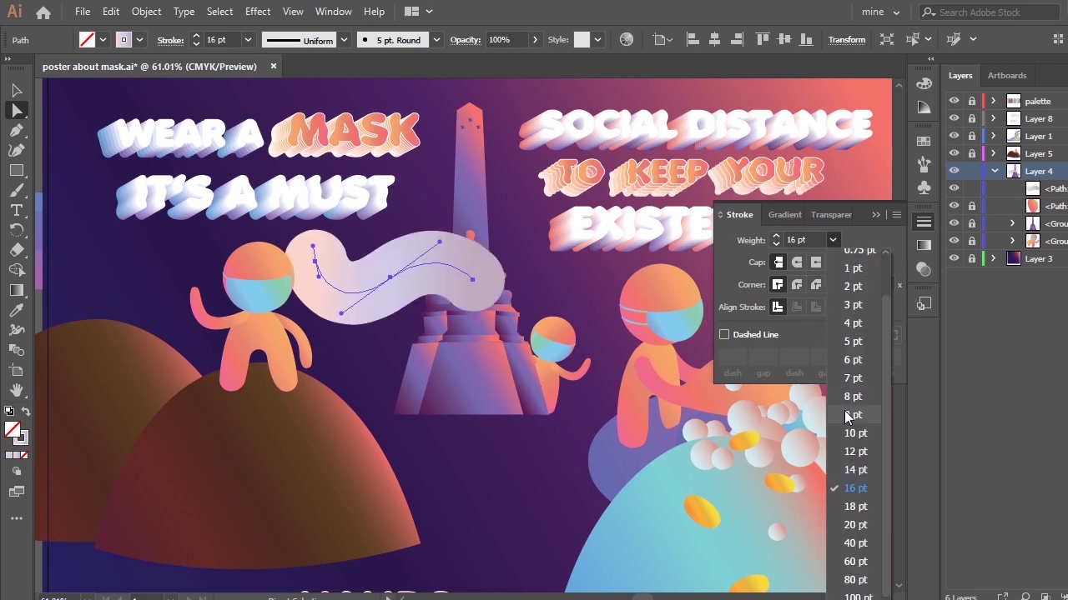
{"action": "left_click", "coordinate": [844, 410]}
{"action": "left_click", "coordinate": [831, 240]}
{"action": "left_click", "coordinate": [846, 370]}
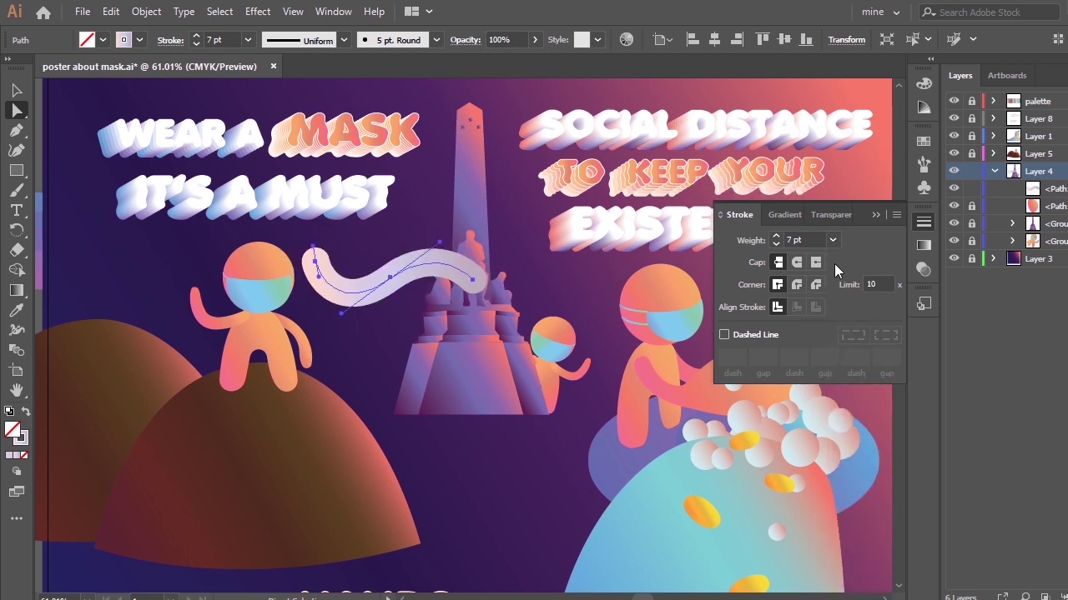
{"action": "left_click", "coordinate": [832, 239]}
{"action": "left_click", "coordinate": [839, 261]}
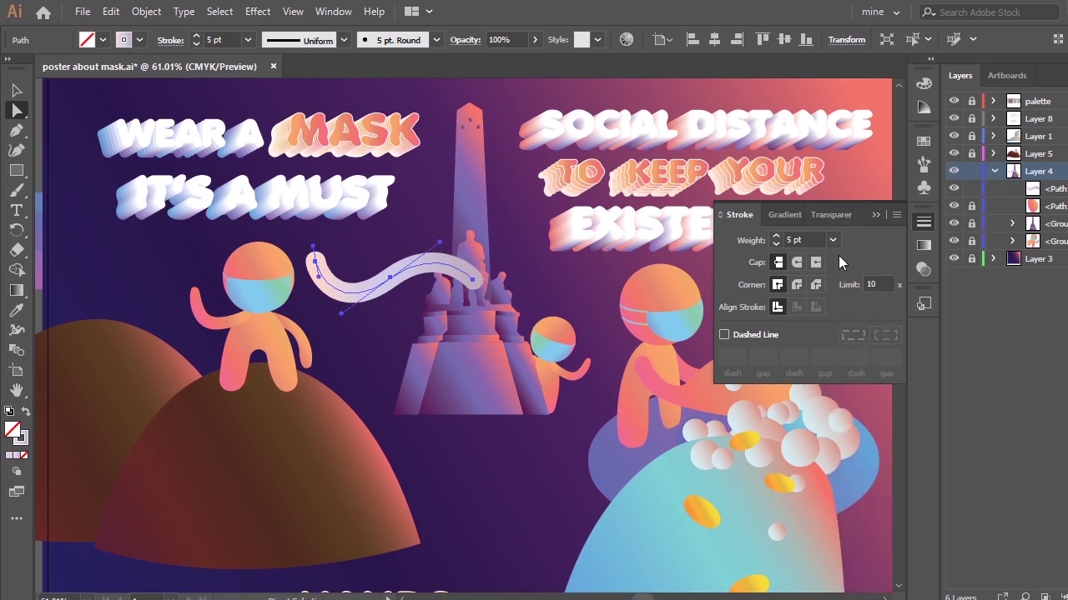
Reorder the wavy path to the bottom of Layer 4 so it lies behind the monument
{"action": "left_click", "coordinate": [875, 215]}
{"action": "left_click_drag", "start_coordinate": [1048, 190], "coordinate": [1046, 247]}
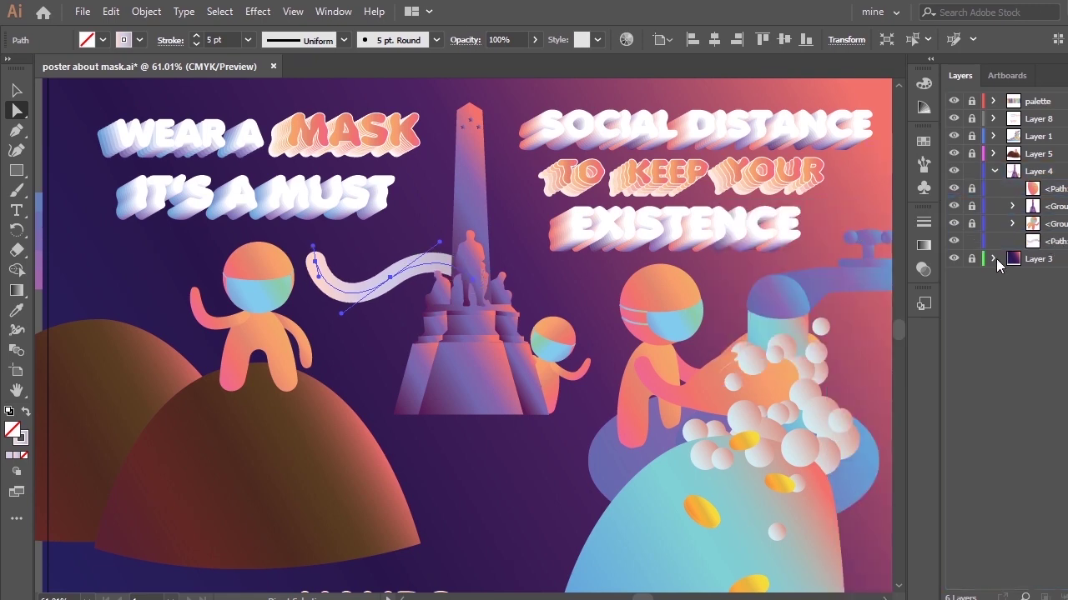
{"action": "left_click", "coordinate": [731, 314]}
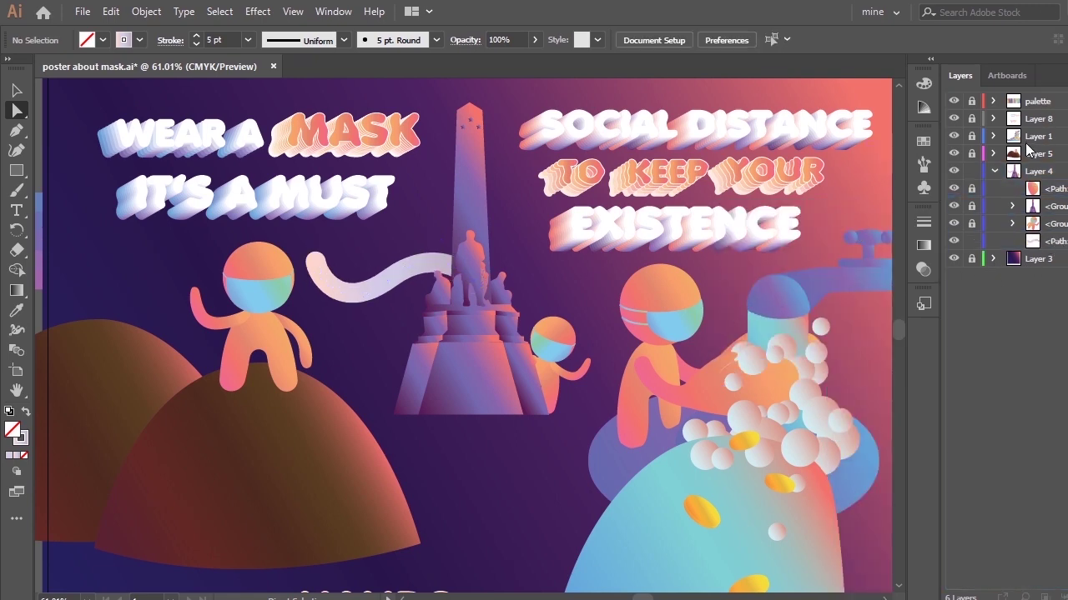
Nudge the wavy path's end and middle anchors slightly, and scale the path down toward the monument
{"action": "left_click", "coordinate": [367, 294]}
{"action": "left_click", "coordinate": [316, 263]}
{"action": "left_click_drag", "start_coordinate": [316, 262], "coordinate": [317, 268]}
{"action": "left_click_drag", "start_coordinate": [389, 278], "coordinate": [395, 277]}
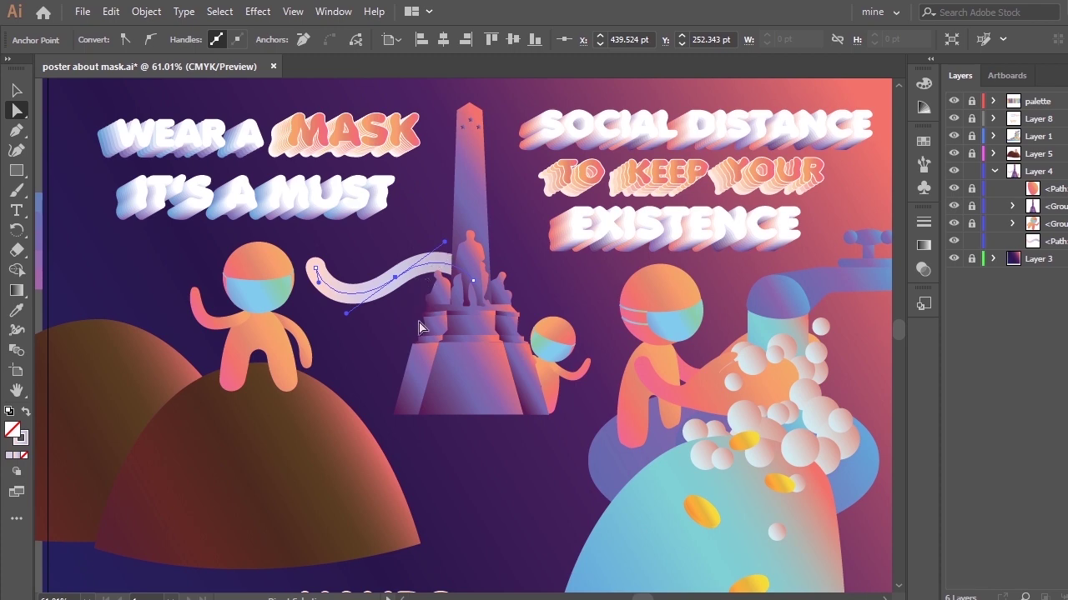
{"action": "key", "text": "v"}
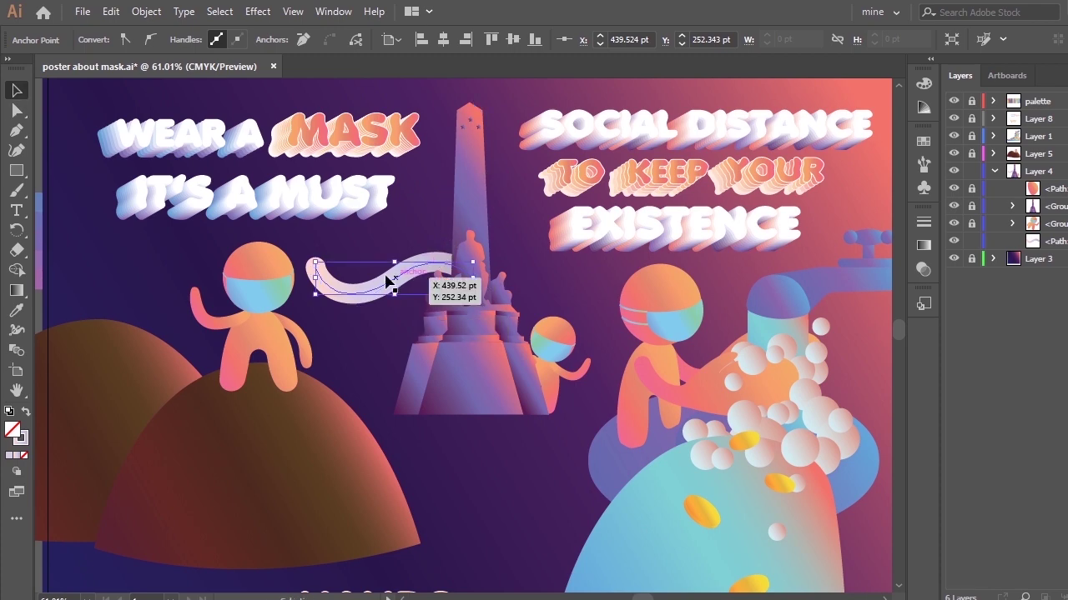
{"action": "left_click_drag", "start_coordinate": [316, 293], "coordinate": [349, 287]}
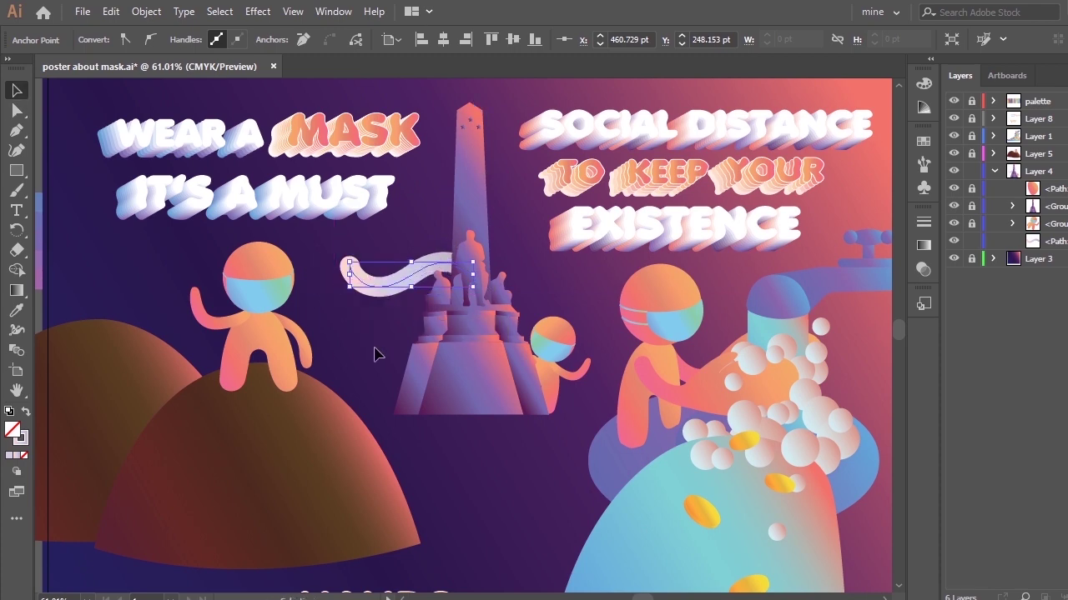
{"action": "left_click", "coordinate": [543, 290]}
Sample the orange-pink gradient from the hand-washing figure's head onto the wavy path
{"action": "key", "text": "ctrl+a"}
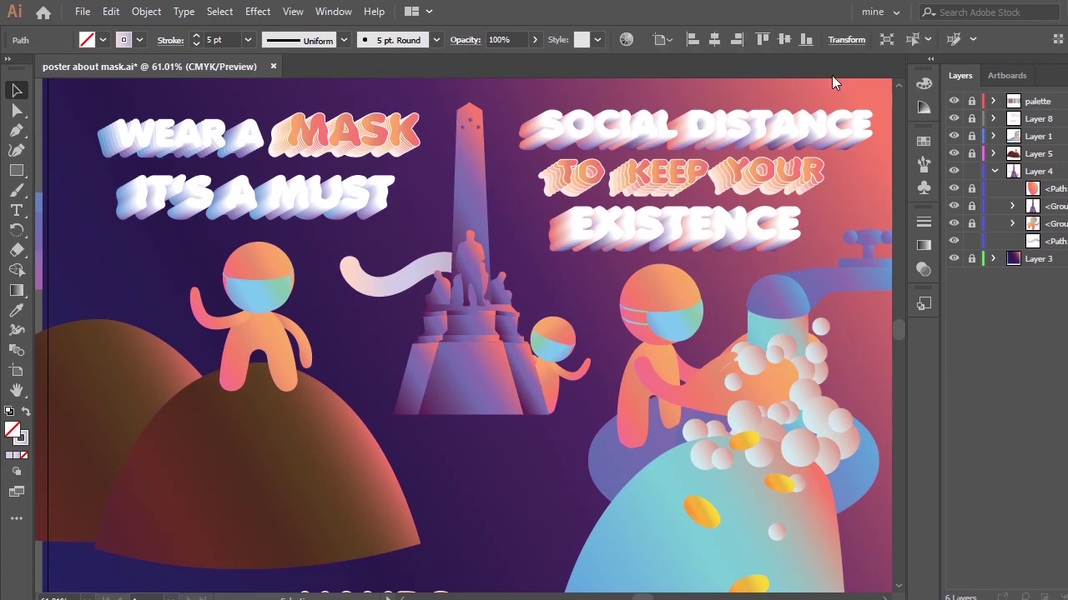
{"action": "key", "text": "i"}
{"action": "left_click", "coordinate": [682, 171]}
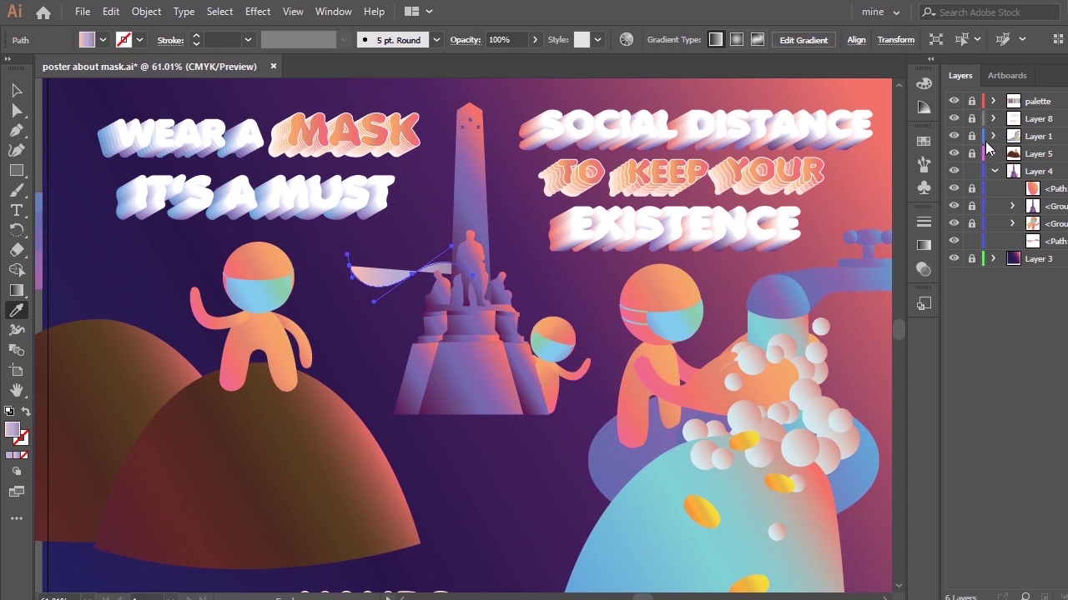
{"action": "left_click", "coordinate": [850, 202]}
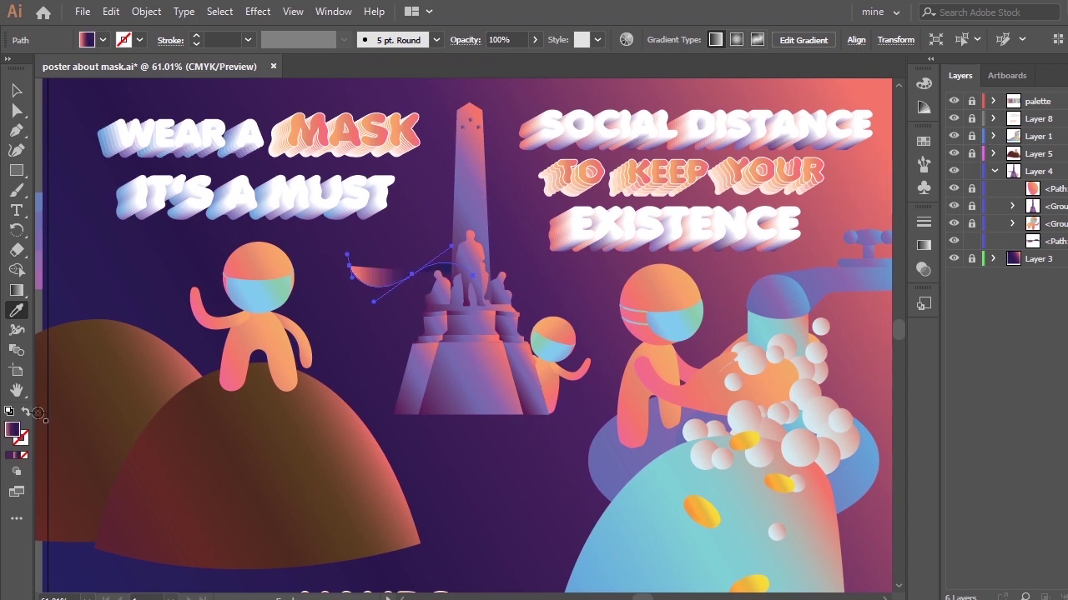
{"action": "left_click", "coordinate": [676, 284]}
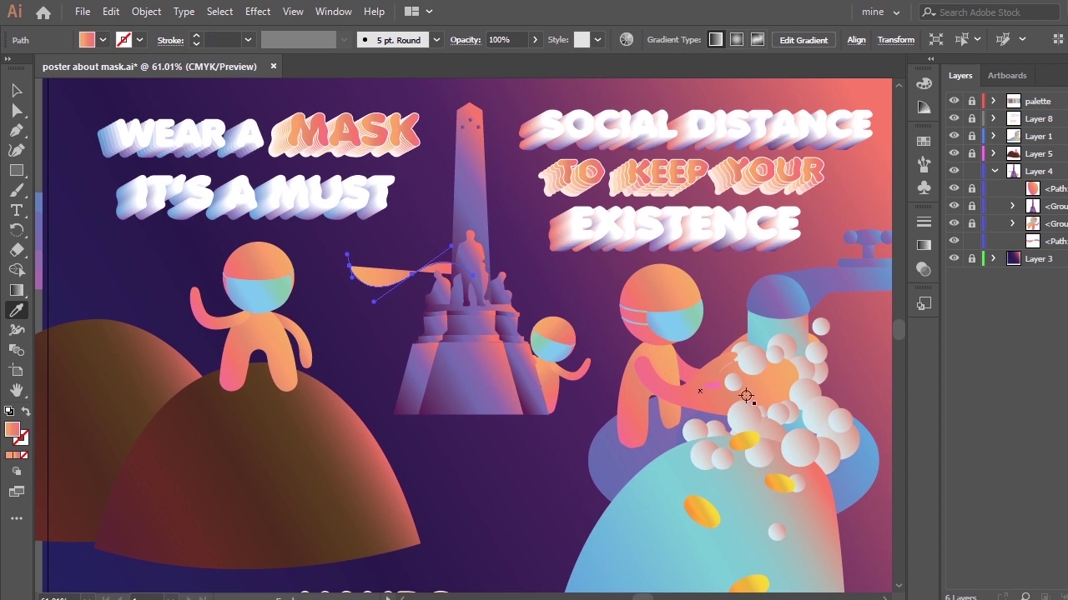
Swap the wavy path's gradient fill to its stroke and set the stroke weight to 5 pt
{"action": "left_click", "coordinate": [25, 412]}
{"action": "left_click", "coordinate": [247, 40]}
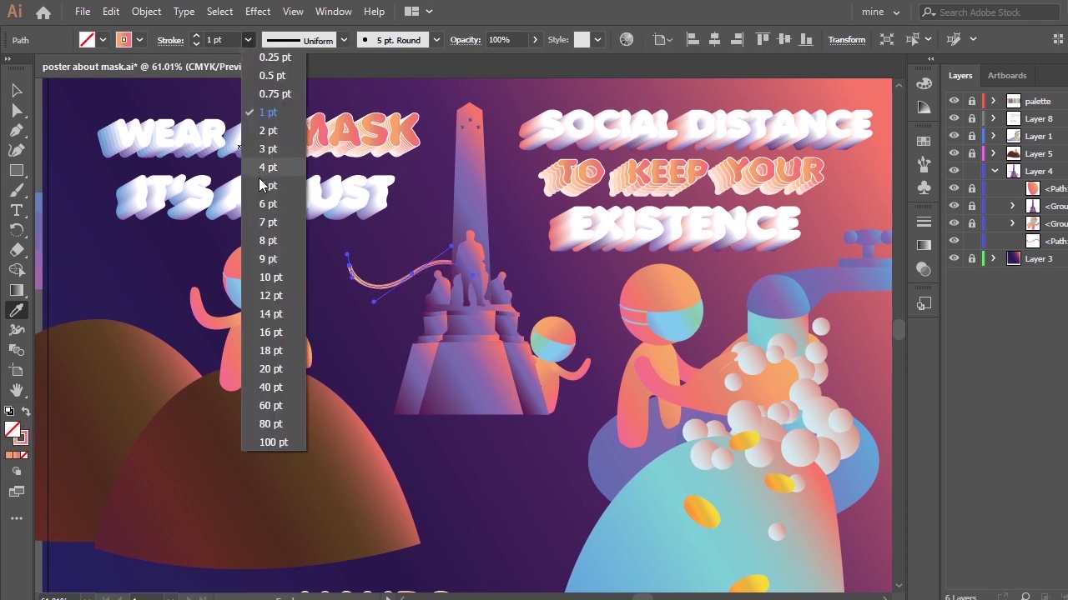
{"action": "left_click", "coordinate": [271, 190]}
{"action": "key", "text": "v"}
{"action": "left_click", "coordinate": [532, 164]}
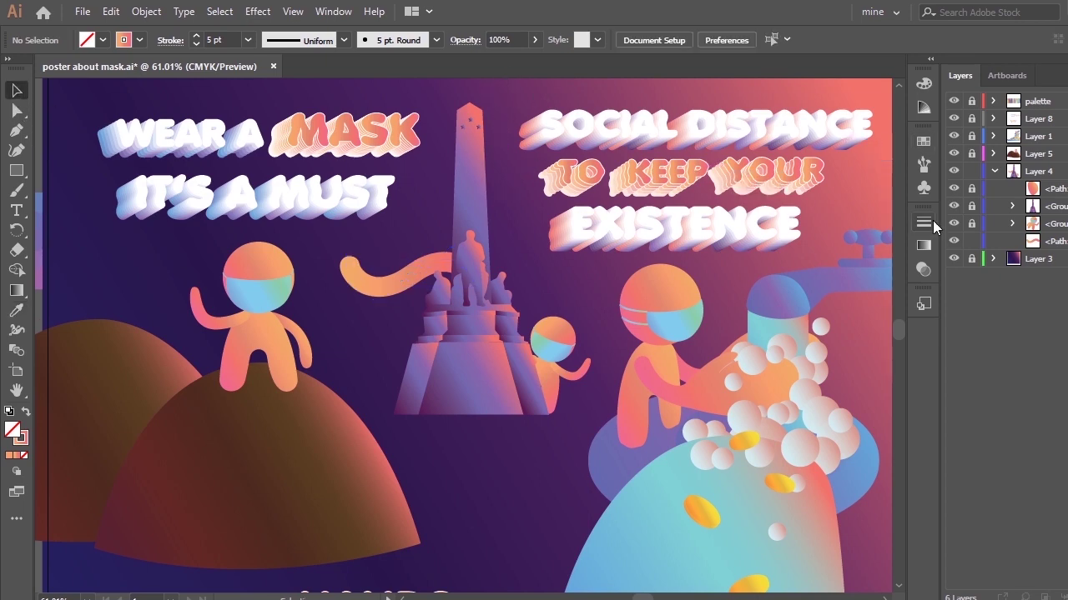
{"action": "left_click", "coordinate": [993, 136]}
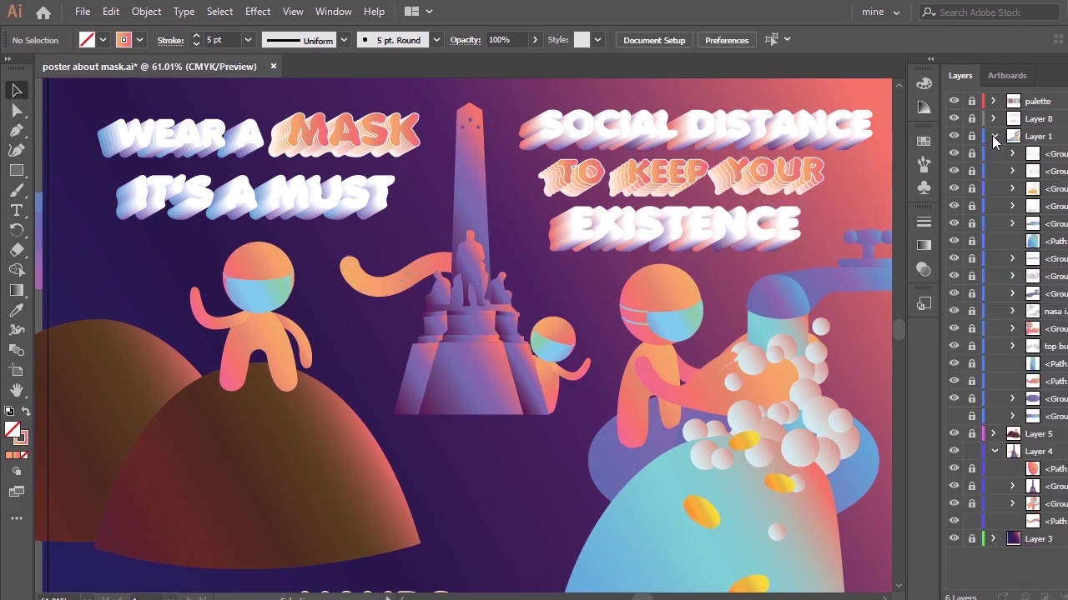
{"action": "left_click", "coordinate": [994, 136]}
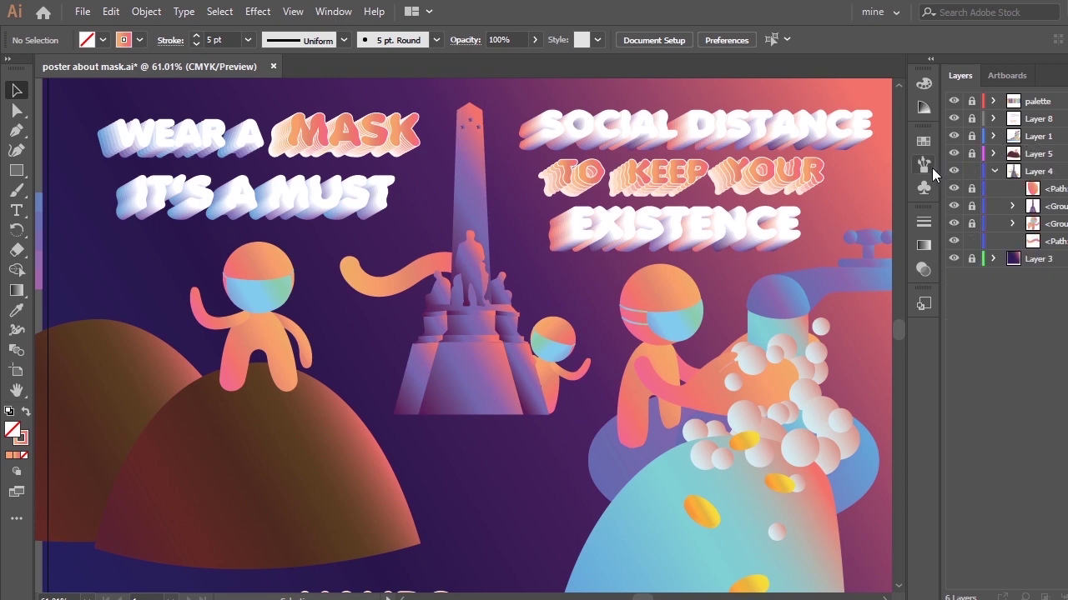
Draw a circle over the poster's upper-left corner and swap its orange-pink gradient from stroke to fill
{"action": "key", "text": "ctrl+minus"}
{"action": "key", "text": "ctrl+minus"}
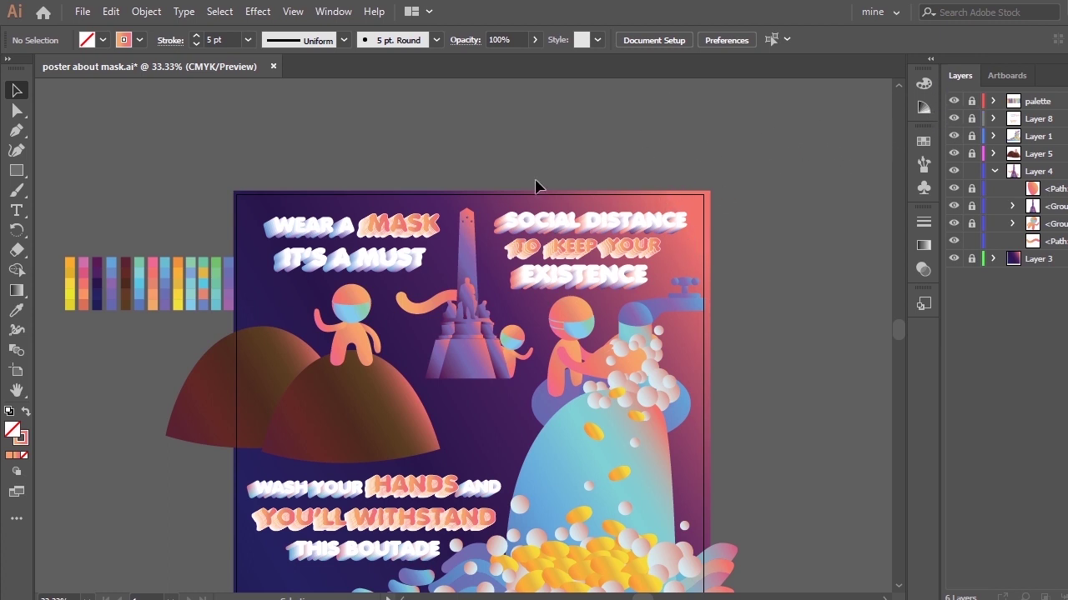
{"action": "key", "text": "k"}
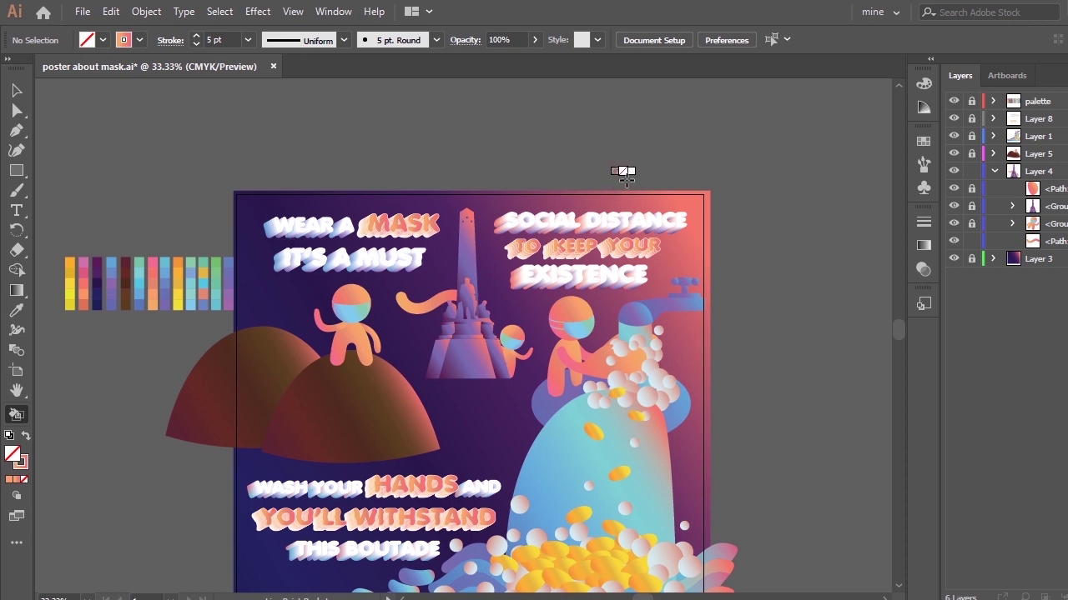
{"action": "key", "text": "l"}
{"action": "left_click_drag", "start_coordinate": [204, 179], "coordinate": [264, 238]}
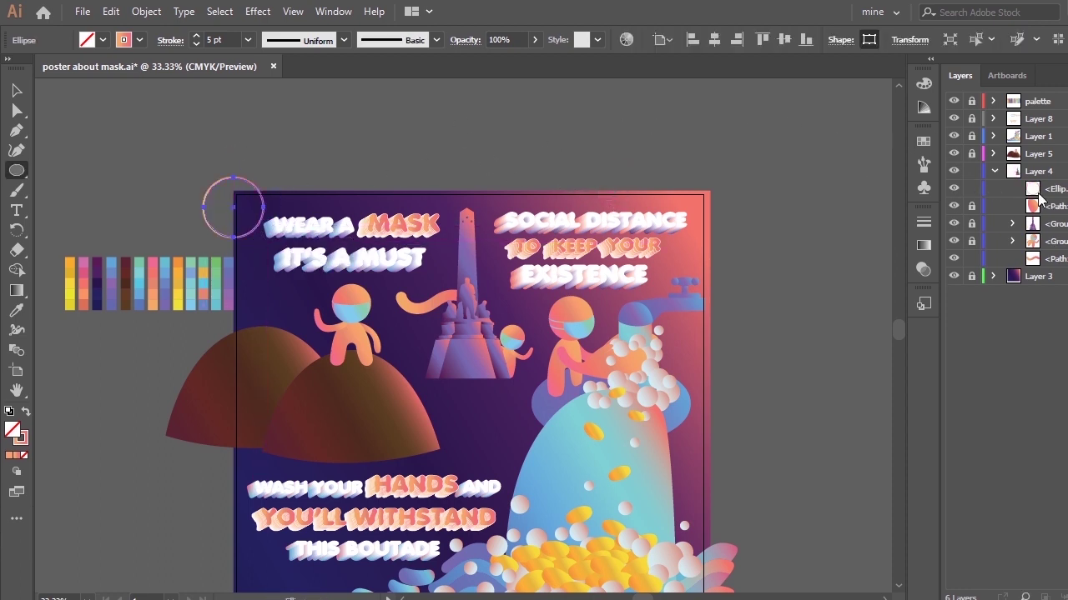
{"action": "left_click", "coordinate": [26, 411]}
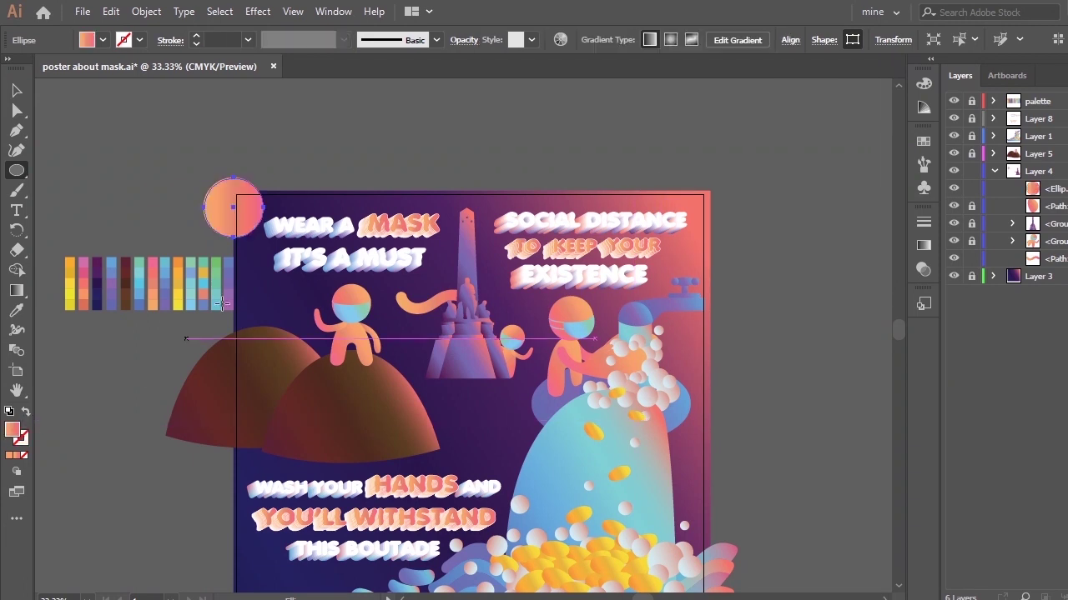
Move the gradient circle off the poster to the empty area above the palette swatches
{"action": "left_click", "coordinate": [923, 246]}
{"action": "key", "text": "z"}
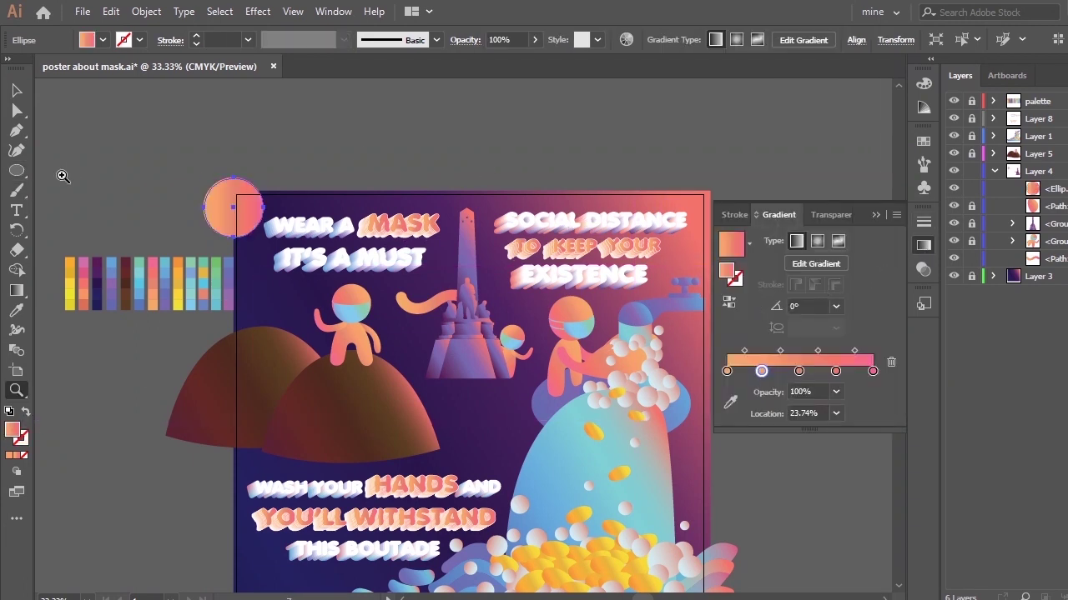
{"action": "left_click_drag", "start_coordinate": [57, 167], "coordinate": [281, 334]}
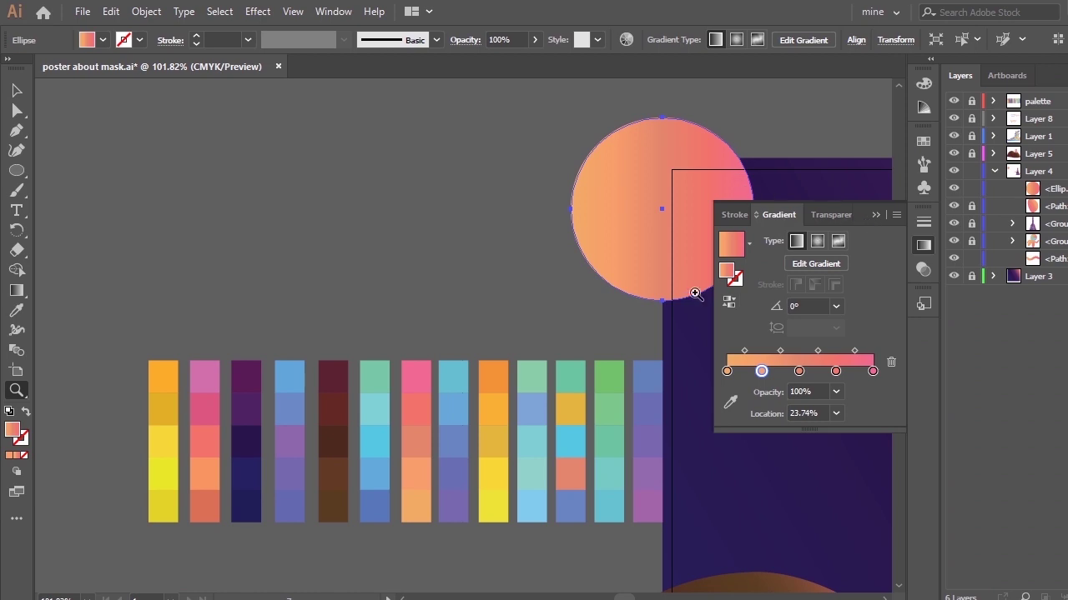
{"action": "key", "text": "v"}
{"action": "left_click_drag", "start_coordinate": [658, 226], "coordinate": [211, 255]}
Recolour the circle gradient's last three stops, from the end inward, with the top three swatches of the orange-yellow palette column
{"action": "left_click", "coordinate": [872, 371]}
{"action": "left_click", "coordinate": [730, 403]}
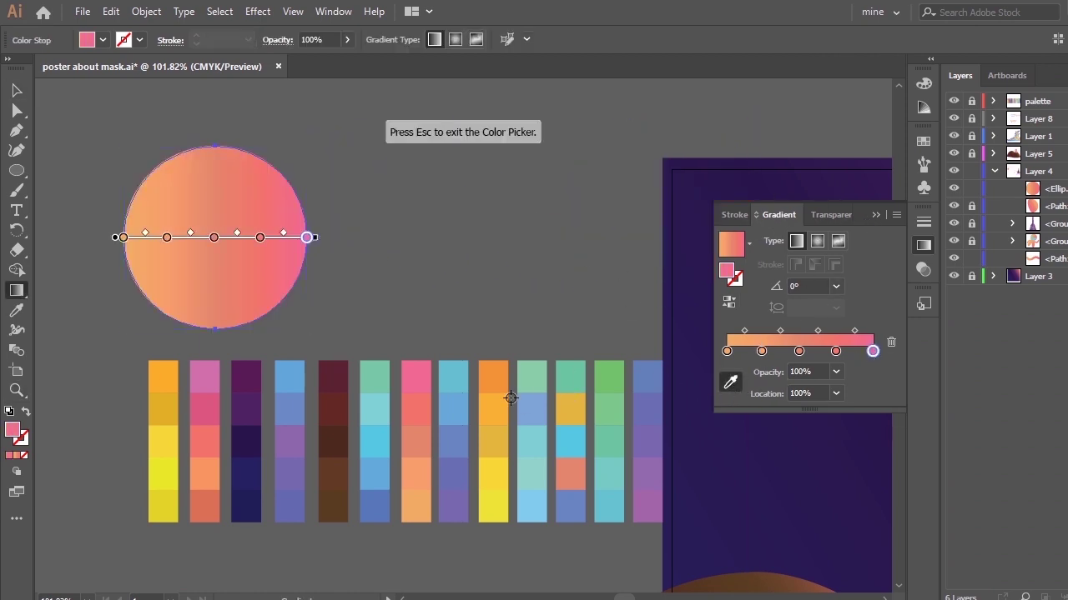
{"action": "left_click", "coordinate": [493, 380]}
{"action": "left_click", "coordinate": [835, 351]}
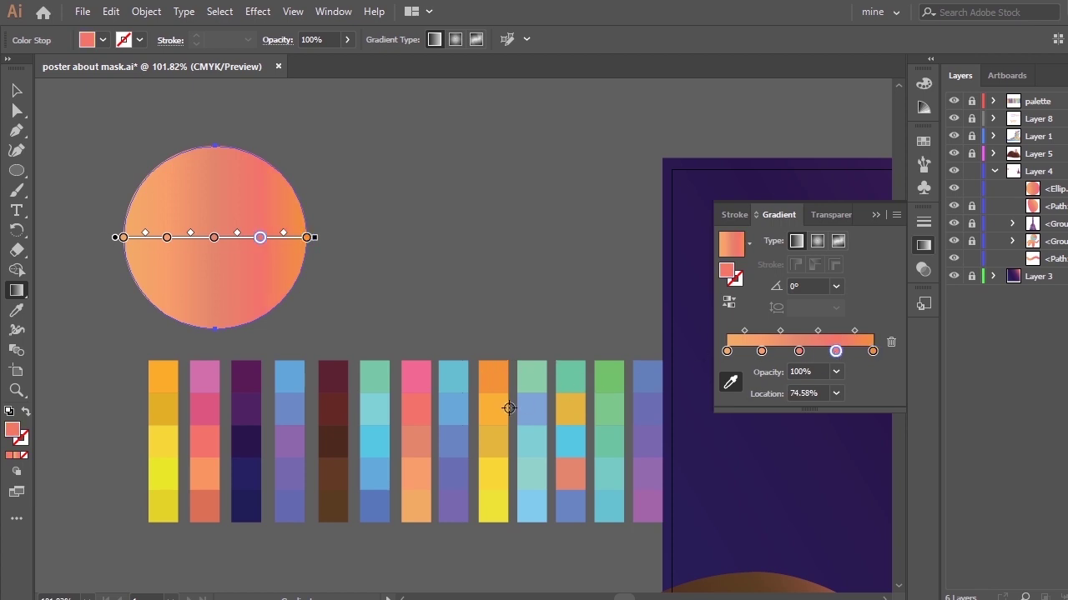
{"action": "left_click", "coordinate": [507, 405]}
{"action": "left_click", "coordinate": [799, 351]}
{"action": "left_click", "coordinate": [534, 432]}
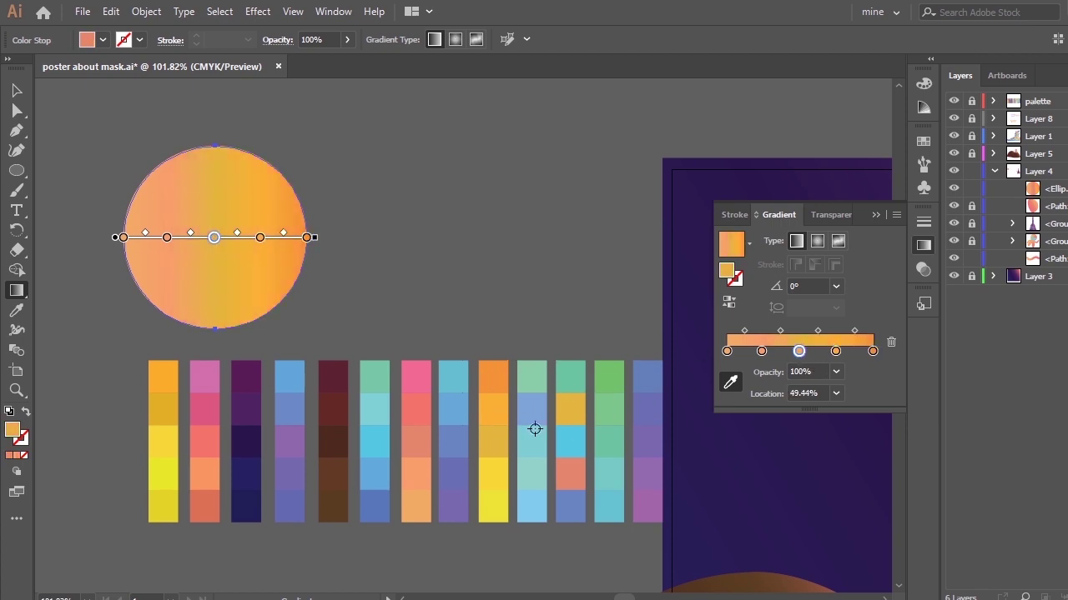
Recolour the circle gradient's second and first stops with the two lowest yellow swatches of the orange-yellow palette column
{"action": "left_click", "coordinate": [767, 351]}
{"action": "left_click_drag", "start_coordinate": [767, 351], "coordinate": [761, 351]}
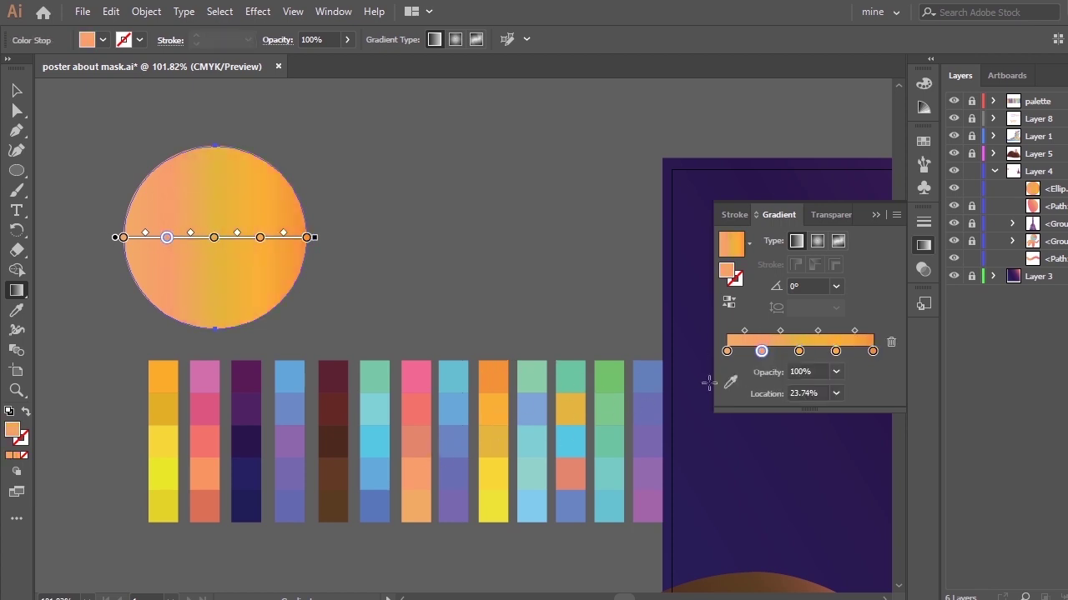
{"action": "left_click", "coordinate": [730, 382]}
{"action": "left_click", "coordinate": [492, 473]}
{"action": "left_click", "coordinate": [727, 352]}
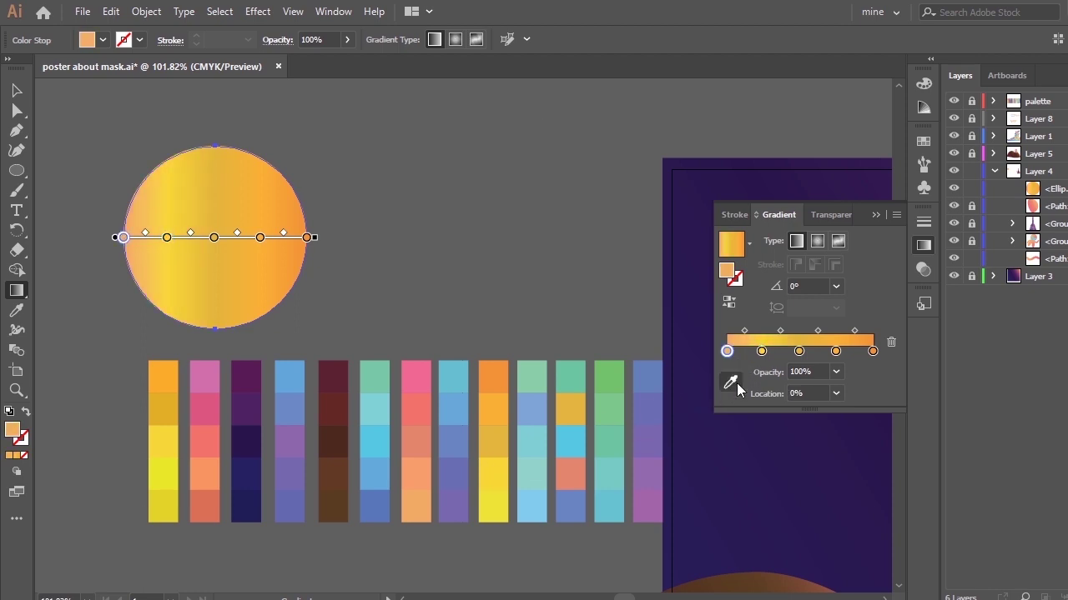
{"action": "left_click", "coordinate": [730, 382]}
{"action": "left_click", "coordinate": [494, 506]}
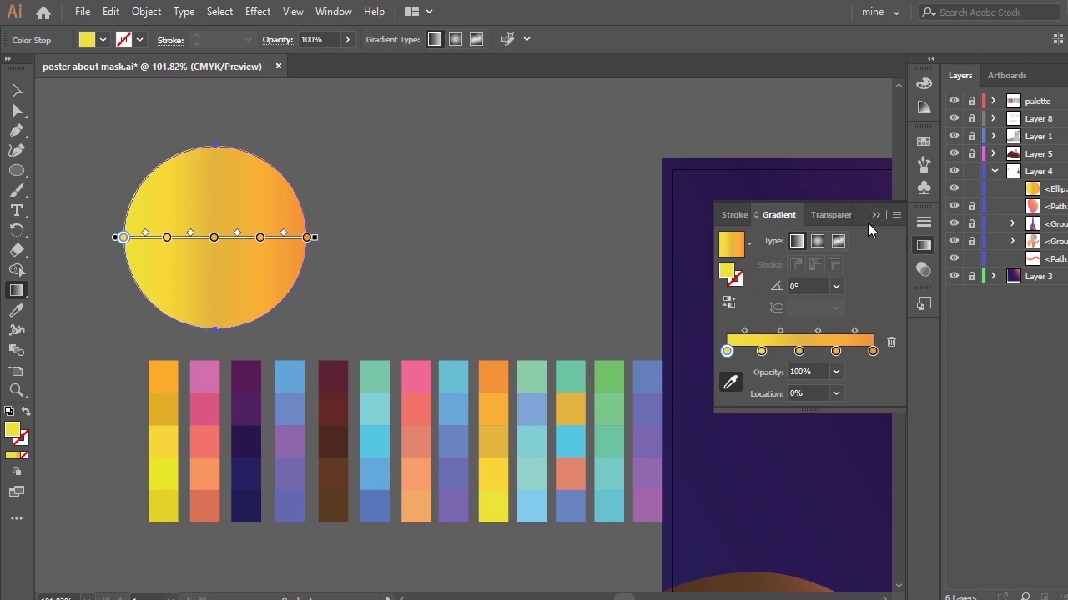
Duplicate the yellow-orange circle beside itself and recolour the copy's last gradient stop with the top swatch of the pink-orange palette column
{"action": "key", "text": "v"}
{"action": "left_click_drag", "start_coordinate": [290, 257], "coordinate": [467, 254]}
{"action": "left_click", "coordinate": [872, 371]}
{"action": "left_click", "coordinate": [727, 406]}
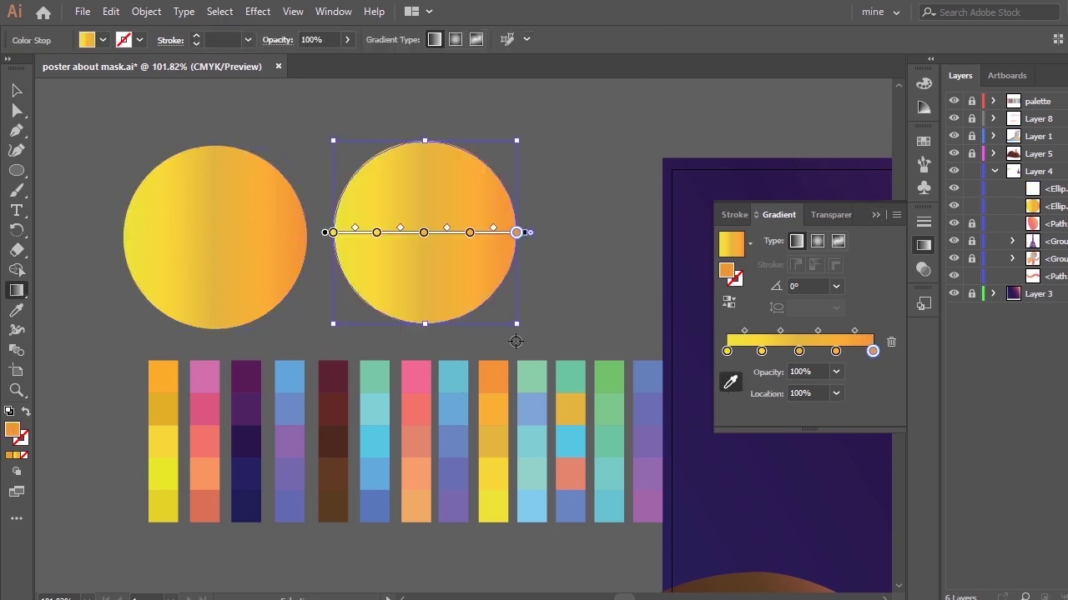
{"action": "left_click", "coordinate": [205, 375]}
Recolour the second circle's fourth and third gradient stops with the second and third swatches of the pink-orange palette column
{"action": "left_click", "coordinate": [836, 351]}
{"action": "left_click", "coordinate": [726, 381]}
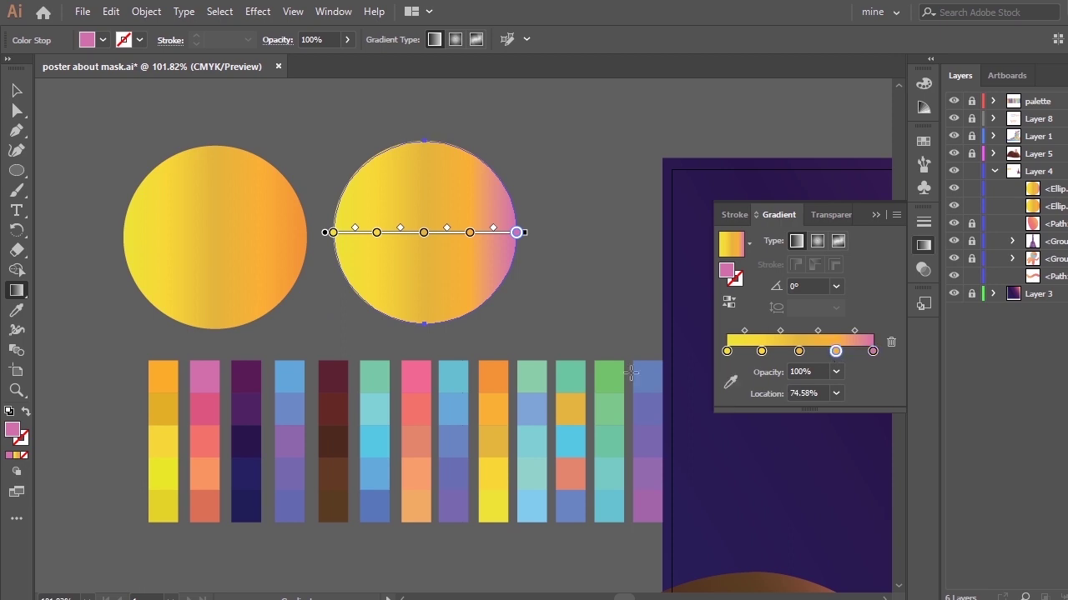
{"action": "left_click", "coordinate": [730, 382]}
{"action": "left_click", "coordinate": [213, 411]}
{"action": "left_click", "coordinate": [799, 352]}
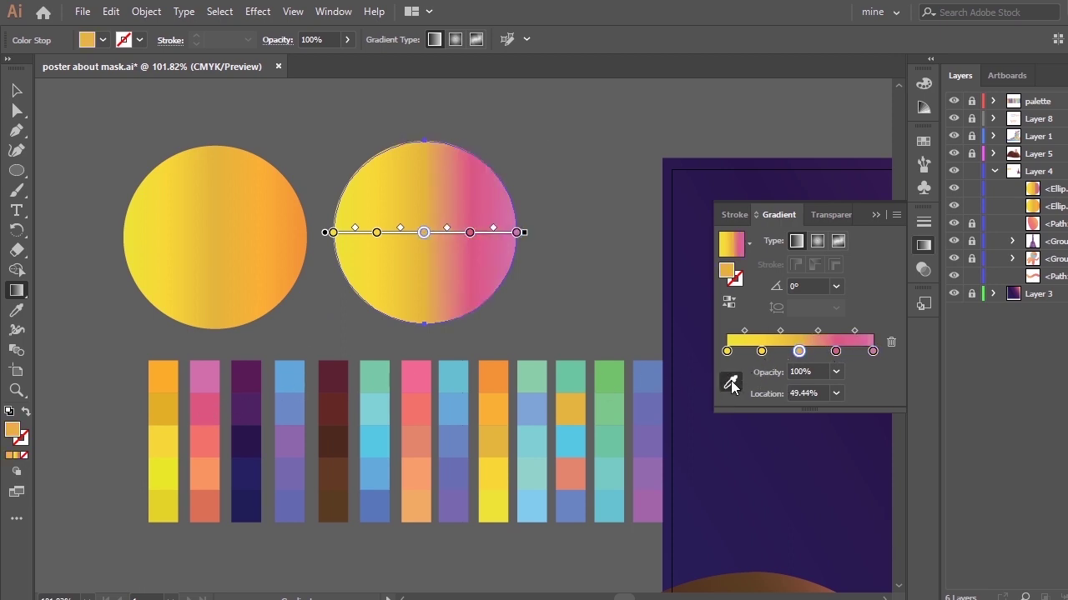
{"action": "left_click", "coordinate": [730, 383]}
{"action": "left_click", "coordinate": [214, 451]}
Recolour the second circle's second and first gradient stops with the two lowest swatches of the pink-orange palette column
{"action": "left_click", "coordinate": [762, 351]}
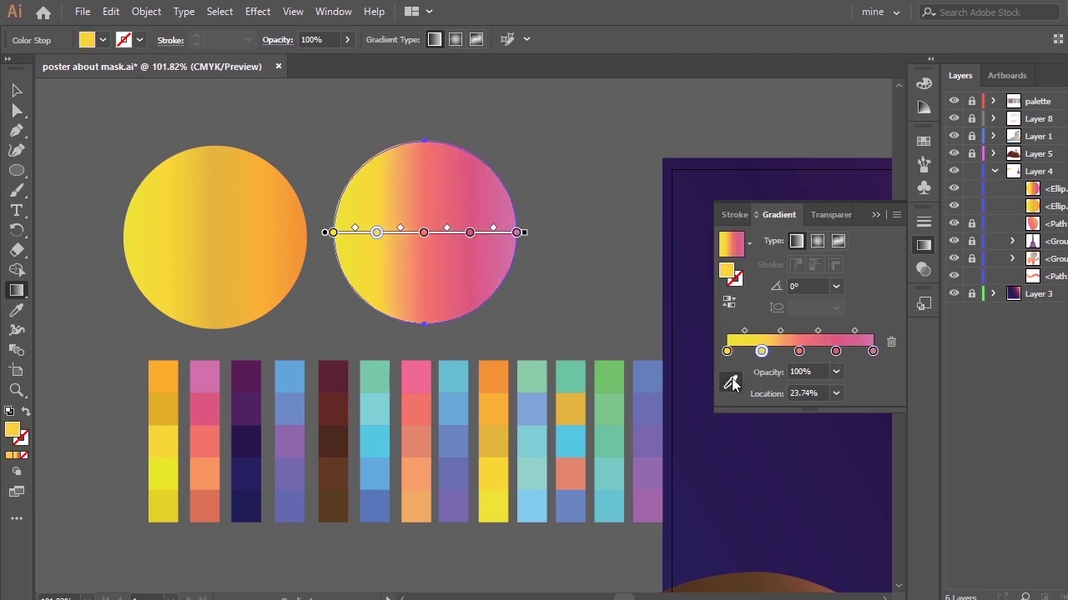
{"action": "left_click", "coordinate": [731, 383]}
{"action": "left_click", "coordinate": [405, 409]}
{"action": "left_click", "coordinate": [726, 351]}
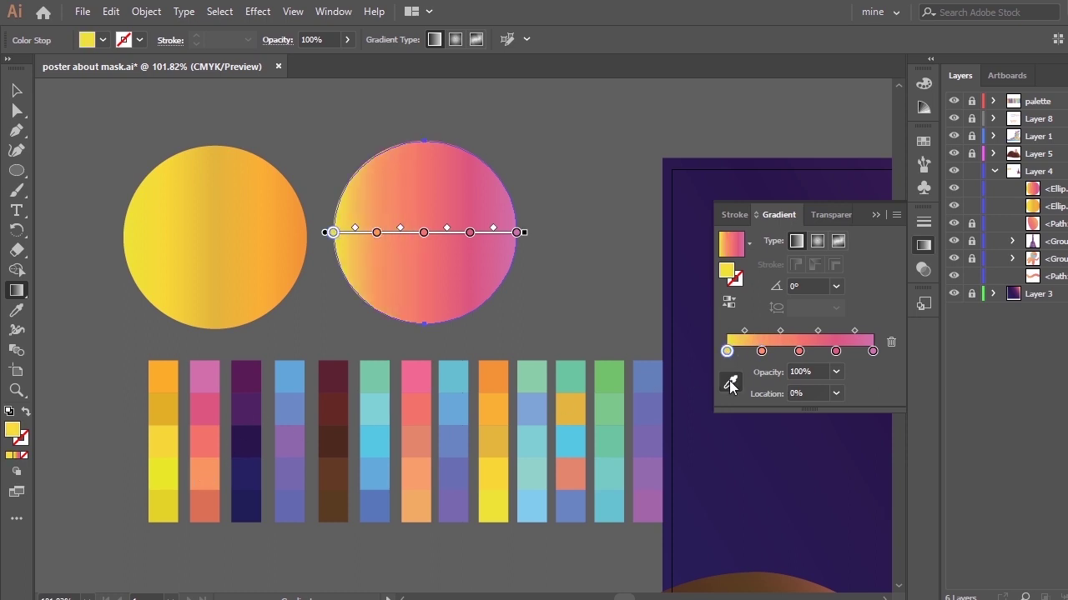
{"action": "left_click", "coordinate": [730, 382]}
{"action": "left_click", "coordinate": [420, 380]}
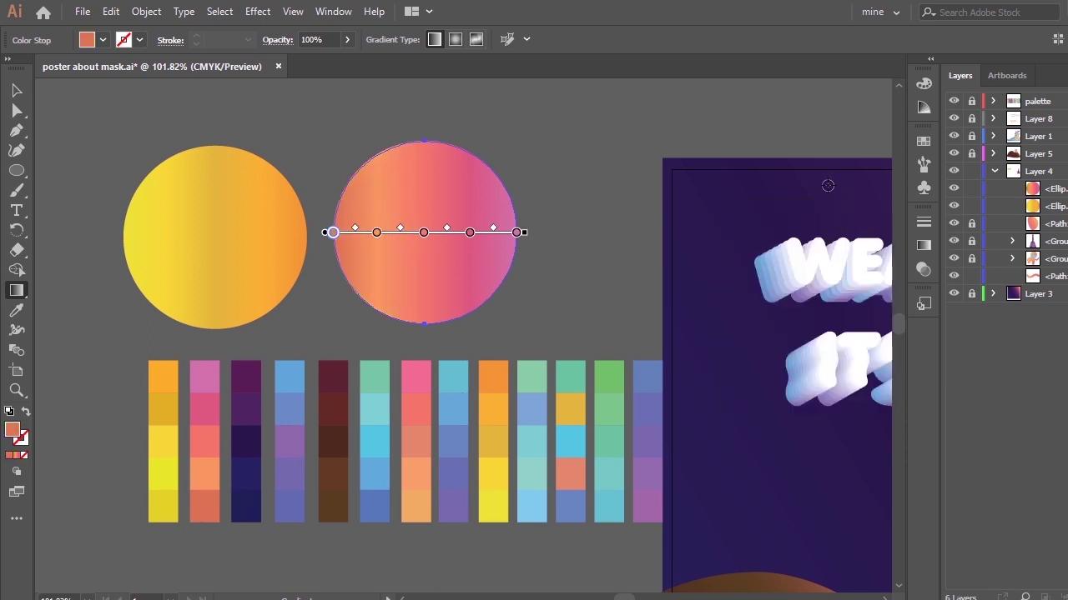
Duplicate the pink-orange circle to its right and scale all three circles down together to about 95 pt wide
{"action": "key", "text": "v"}
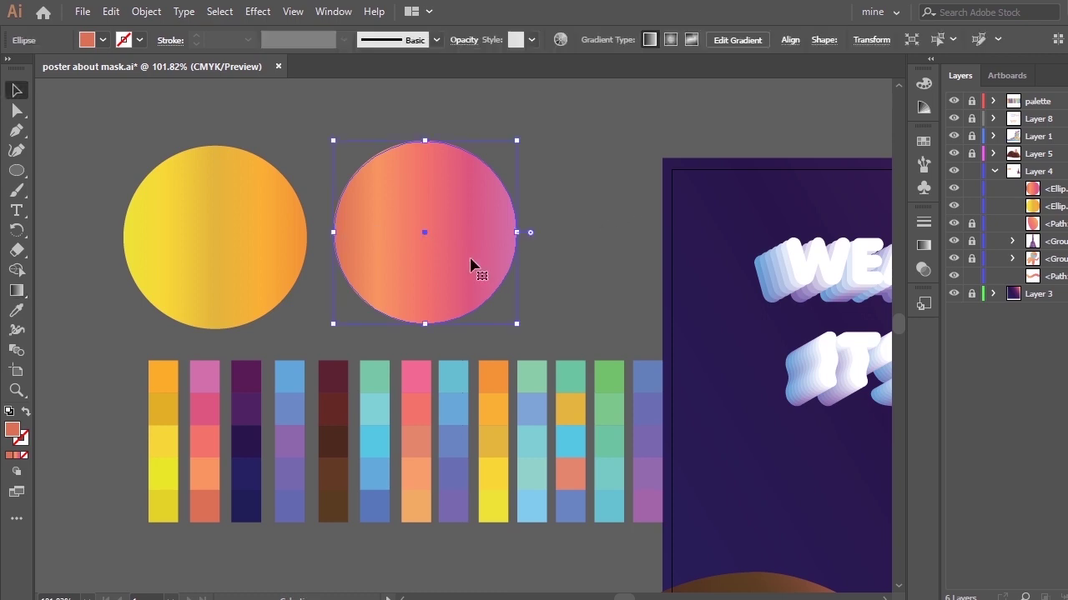
{"action": "left_click_drag", "start_coordinate": [476, 267], "coordinate": [642, 275]}
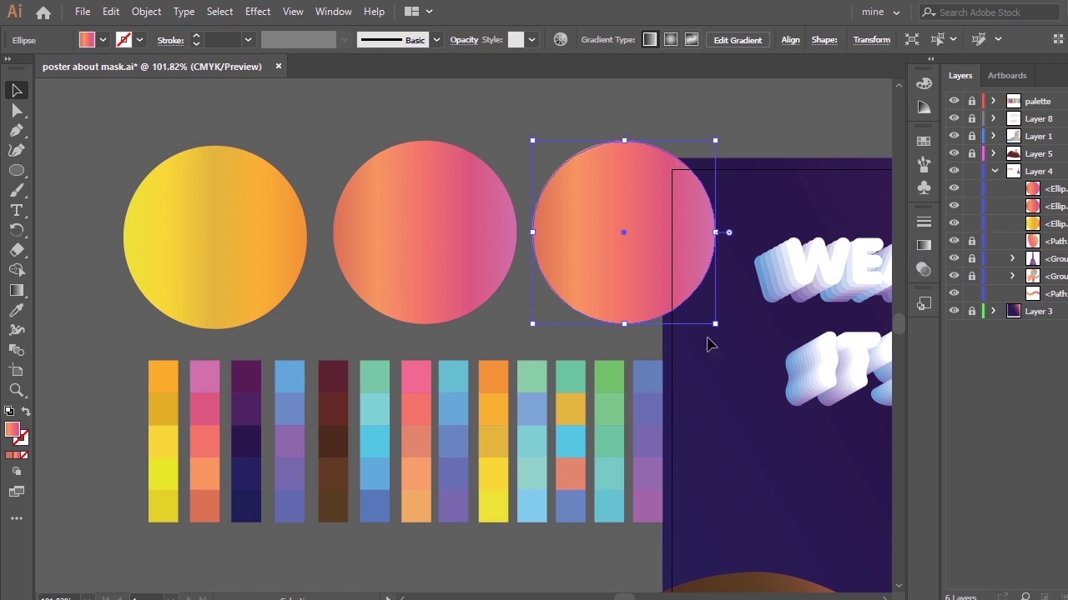
{"action": "left_click_drag", "start_coordinate": [704, 357], "coordinate": [166, 163]}
{"action": "left_click_drag", "start_coordinate": [716, 329], "coordinate": [532, 269]}
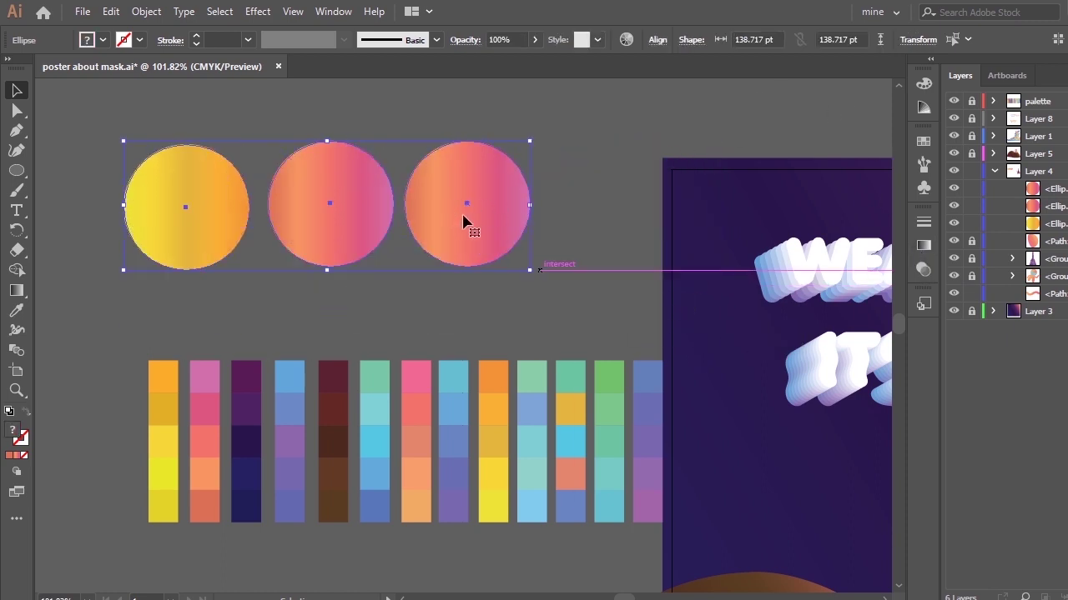
Move the row of three circles down and left, closer to the palette swatches, and deselect it
{"action": "left_click_drag", "start_coordinate": [480, 241], "coordinate": [407, 281]}
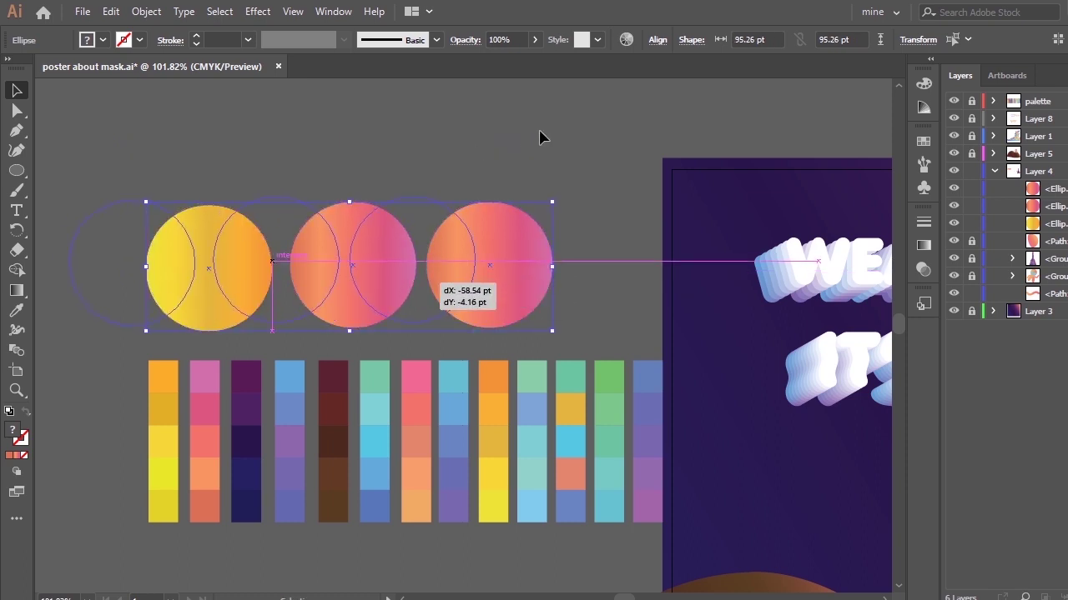
{"action": "left_click_drag", "start_coordinate": [539, 137], "coordinate": [476, 210]}
{"action": "left_click", "coordinate": [476, 209]}
Recolour the third circle's last gradient stop with the top swatch of the green-to-blue palette column
{"action": "left_click", "coordinate": [444, 254]}
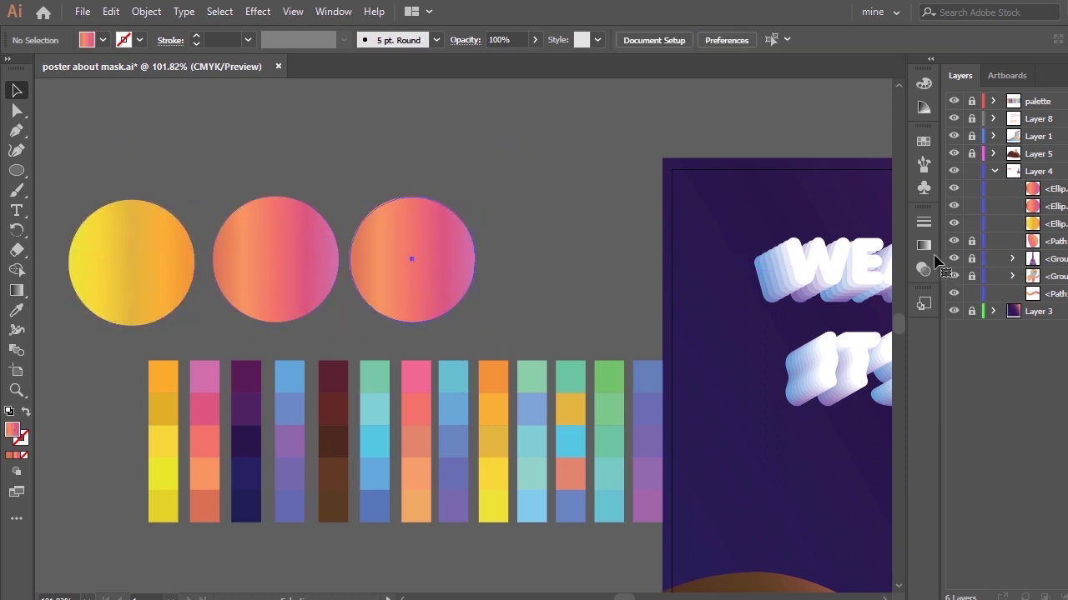
{"action": "left_click", "coordinate": [923, 246]}
{"action": "left_click", "coordinate": [873, 371]}
{"action": "left_click", "coordinate": [723, 409]}
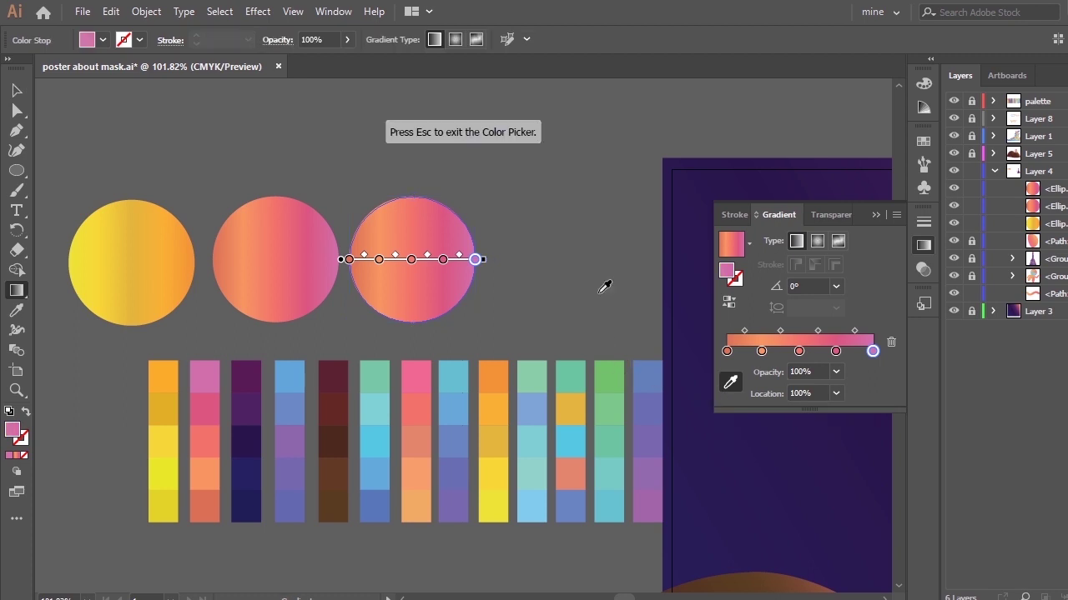
{"action": "left_click", "coordinate": [620, 370]}
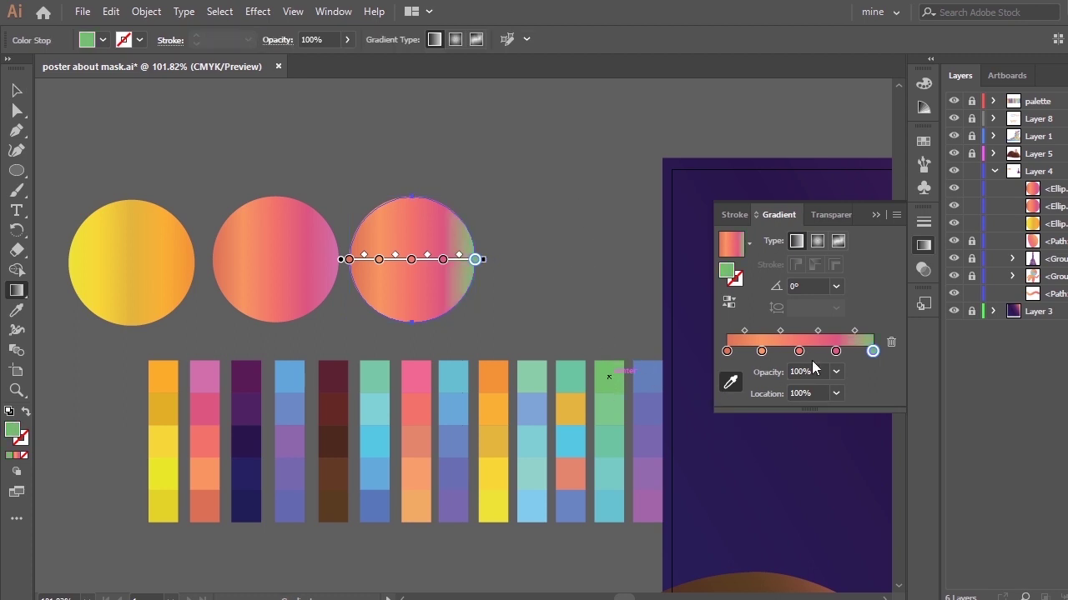
Recolour the third circle's fourth and third gradient stops with the second and third swatches of the green-to-blue palette column
{"action": "left_click", "coordinate": [836, 352]}
{"action": "left_click", "coordinate": [731, 382]}
{"action": "left_click", "coordinate": [596, 407]}
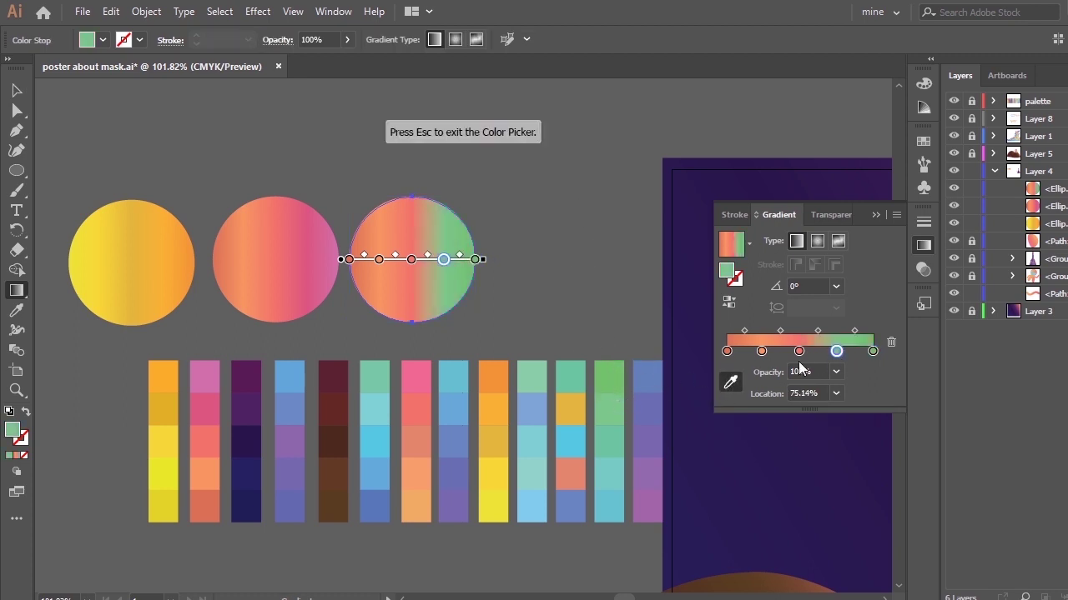
{"action": "left_click", "coordinate": [799, 351]}
{"action": "left_click", "coordinate": [731, 382]}
{"action": "left_click", "coordinate": [609, 440]}
Recolour the third circle's second and first gradient stops with the two lowest swatches of the green-to-blue palette column
{"action": "left_click", "coordinate": [762, 351]}
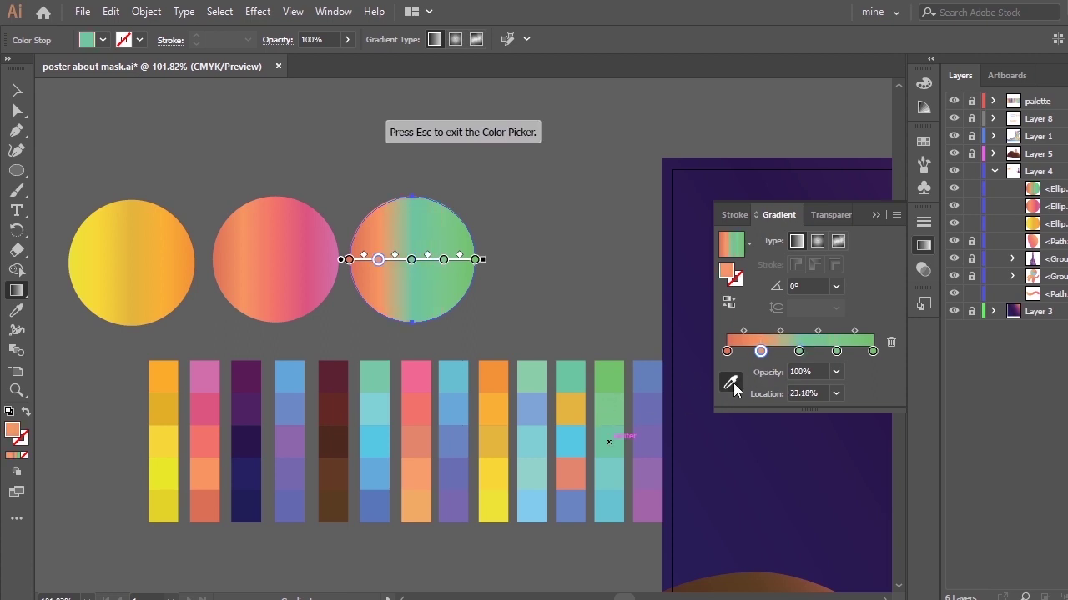
{"action": "left_click", "coordinate": [730, 382]}
{"action": "left_click", "coordinate": [609, 474]}
{"action": "left_click", "coordinate": [727, 351]}
{"action": "left_click", "coordinate": [731, 382]}
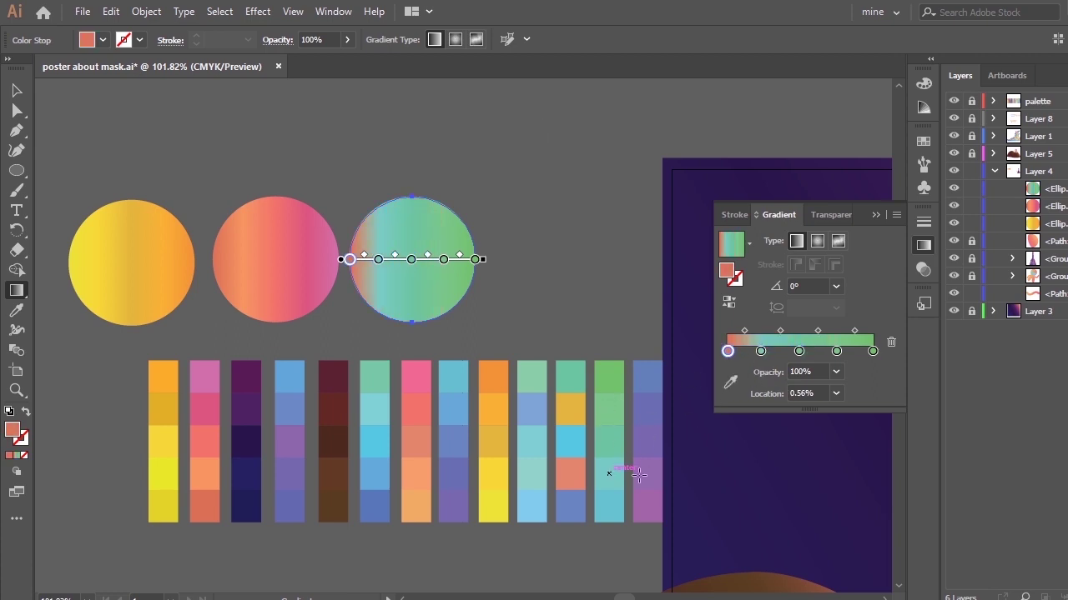
{"action": "left_click", "coordinate": [609, 500]}
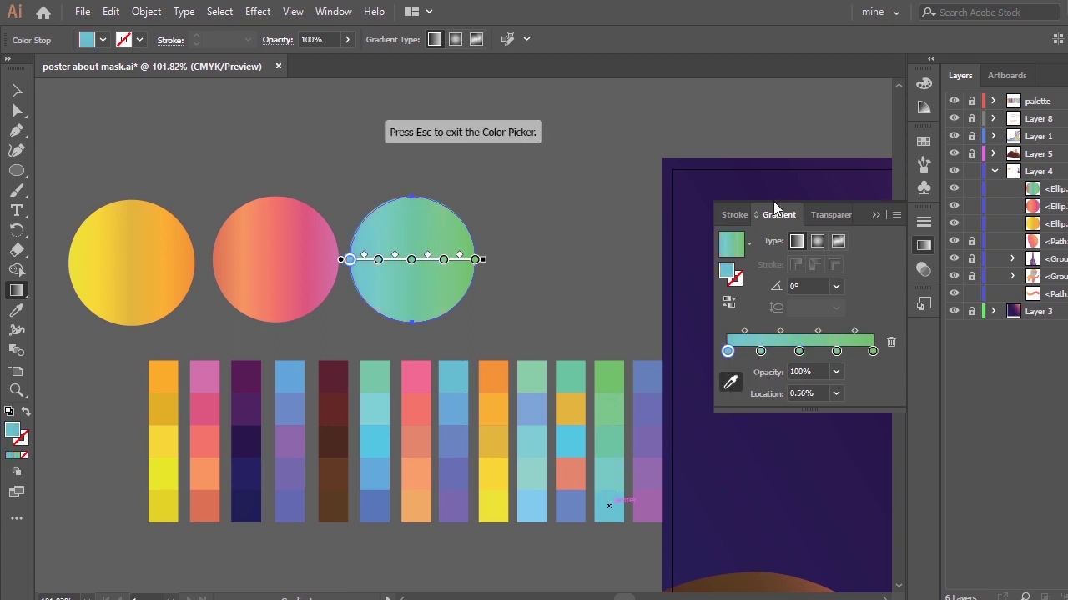
{"action": "left_click", "coordinate": [868, 215]}
Duplicate the green circle to its right and recolour the copy's last gradient stop with the lowest swatch of the blue-purple palette column
{"action": "key", "text": "v"}
{"action": "left_click_drag", "start_coordinate": [454, 290], "coordinate": [599, 286]}
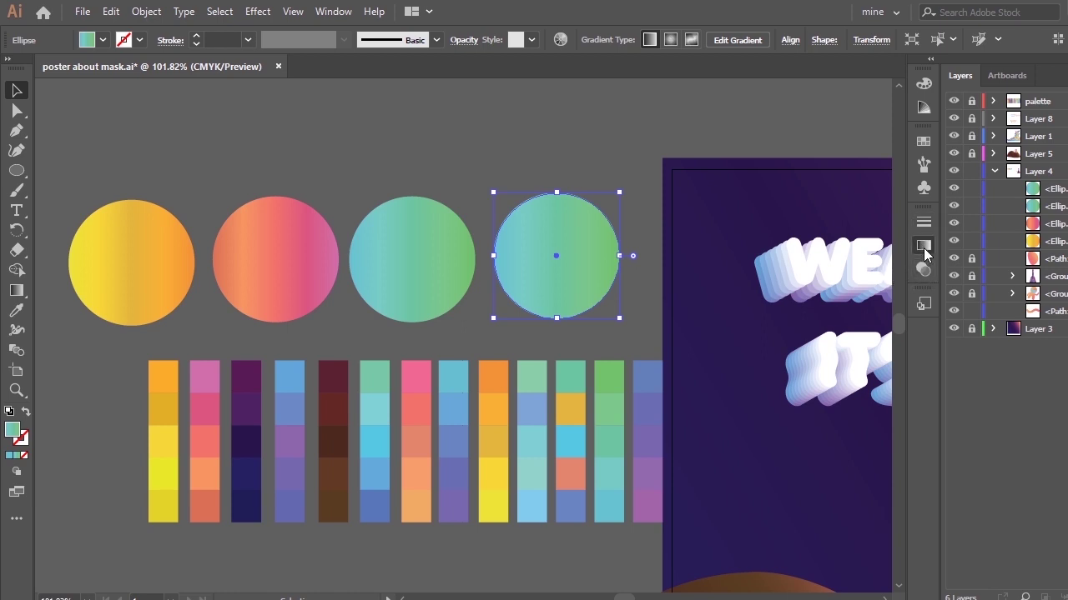
{"action": "left_click", "coordinate": [924, 245]}
{"action": "left_click", "coordinate": [872, 351]}
{"action": "left_click", "coordinate": [730, 382]}
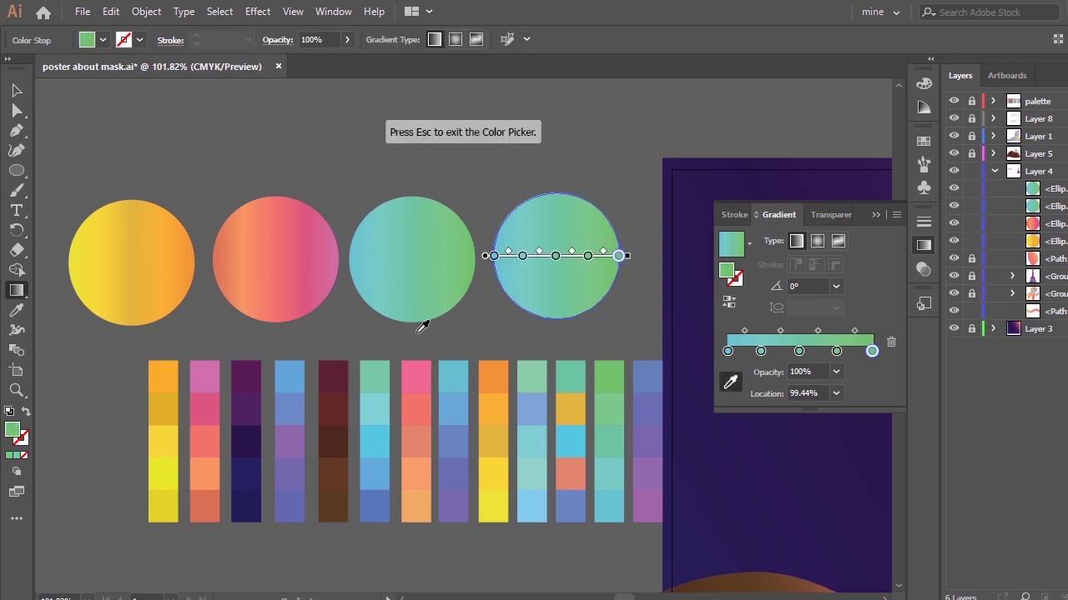
{"action": "left_click", "coordinate": [287, 509]}
Recolour the fourth circle's fourth and third gradient stops with the fourth and third swatches of the blue-purple palette column
{"action": "left_click", "coordinate": [835, 351]}
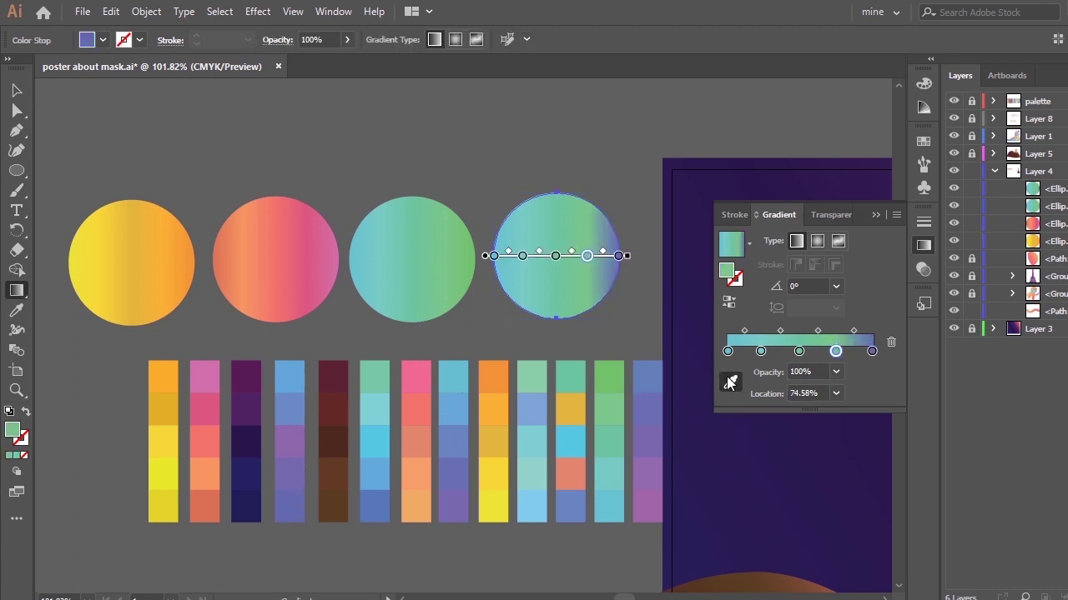
{"action": "left_click", "coordinate": [730, 382]}
{"action": "left_click", "coordinate": [299, 450]}
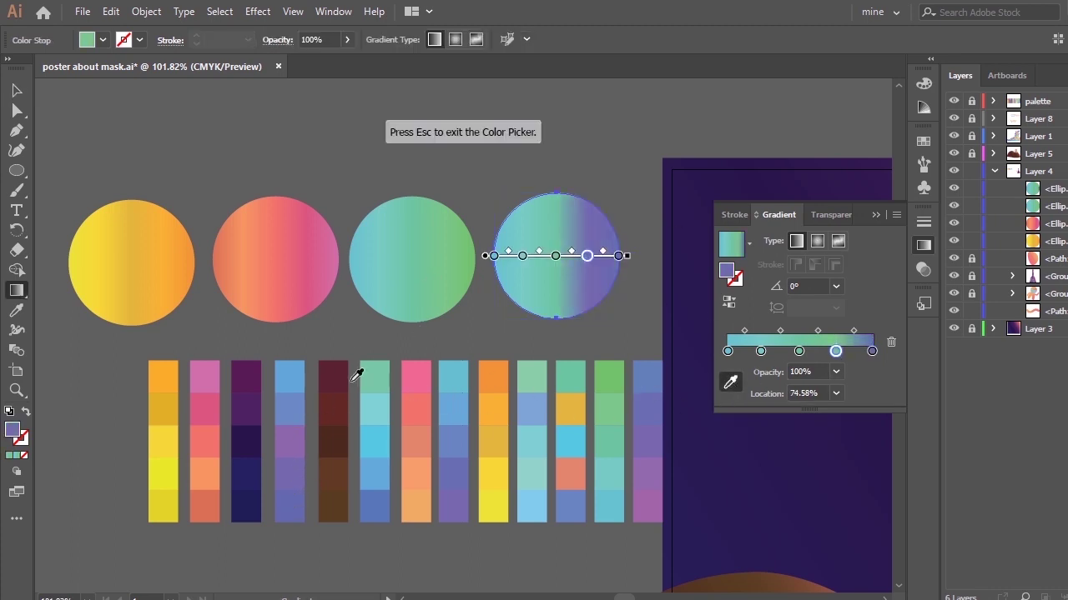
{"action": "left_click", "coordinate": [799, 351]}
{"action": "left_click", "coordinate": [731, 382]}
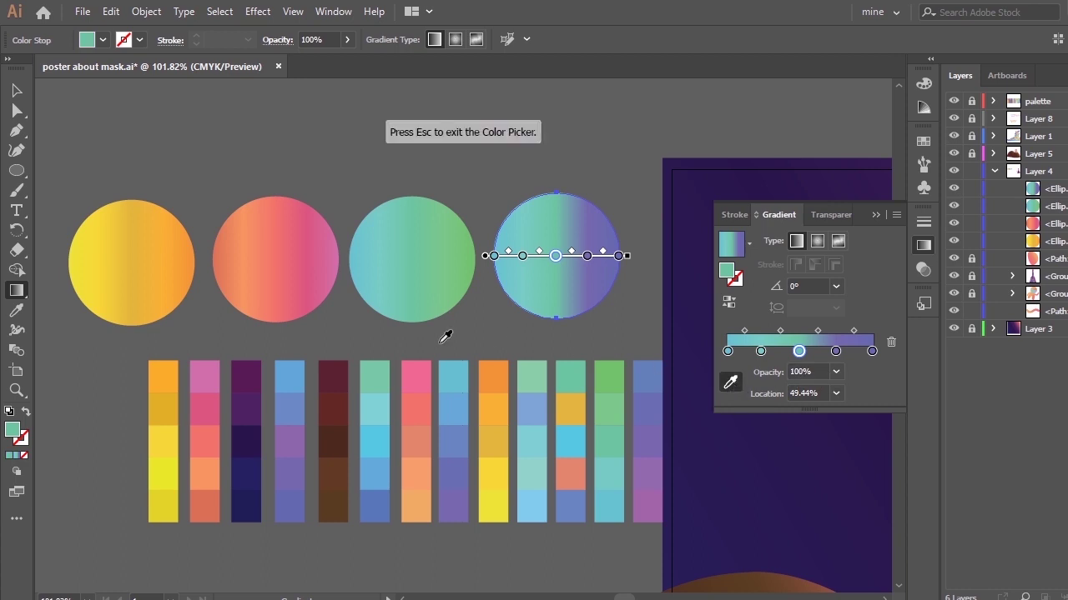
{"action": "left_click", "coordinate": [333, 442]}
{"action": "left_click", "coordinate": [297, 416]}
Recolour the fourth circle's second and first gradient stops with the second and top swatches of the blue-purple palette column
{"action": "left_click", "coordinate": [761, 351]}
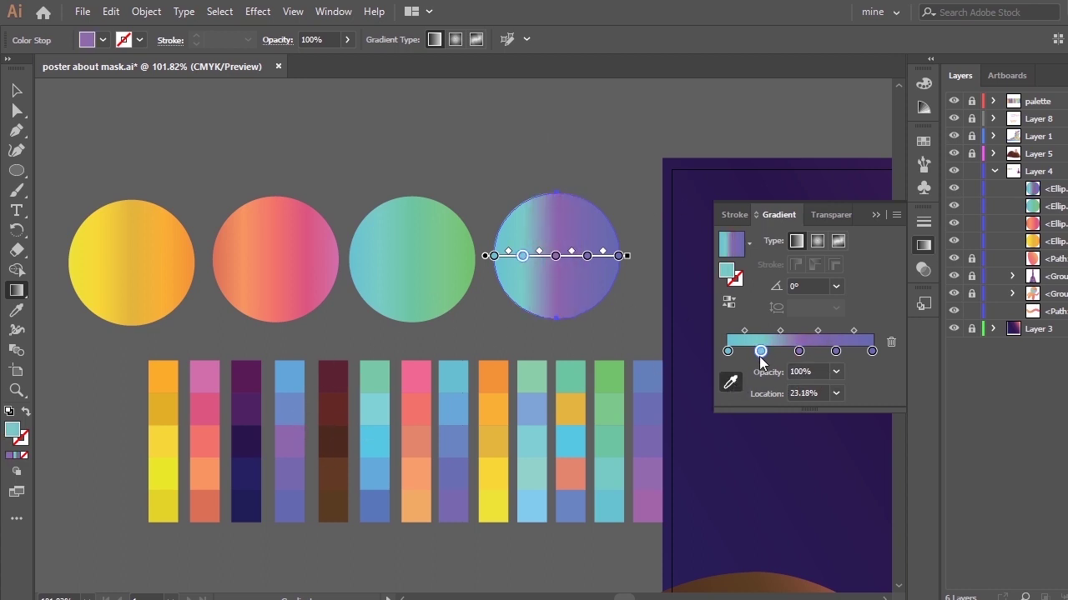
{"action": "left_click", "coordinate": [731, 382]}
{"action": "left_click", "coordinate": [298, 408]}
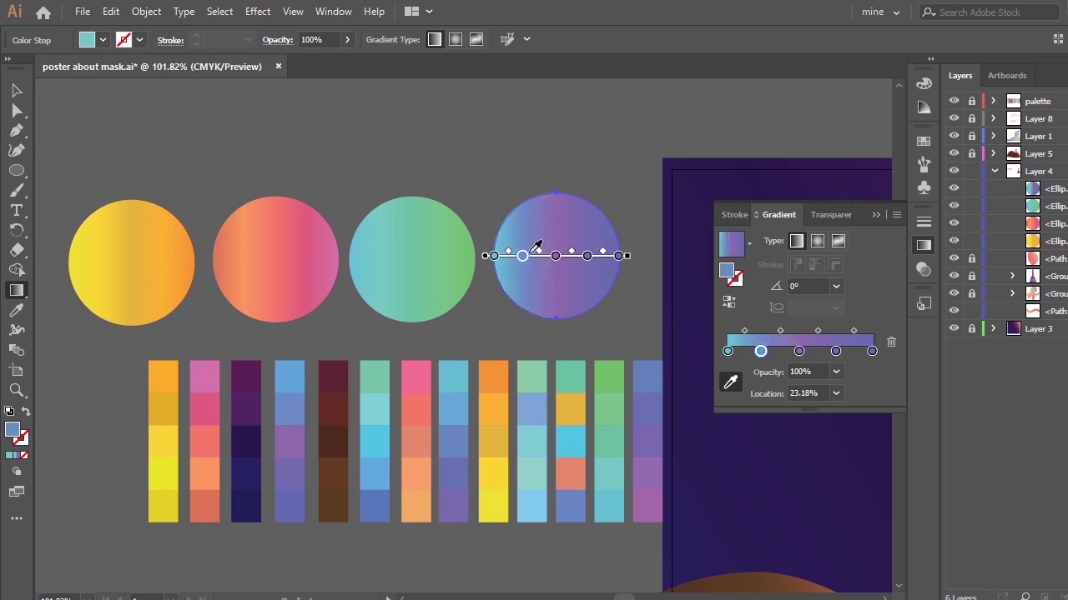
{"action": "left_click", "coordinate": [728, 351]}
{"action": "left_click", "coordinate": [731, 382]}
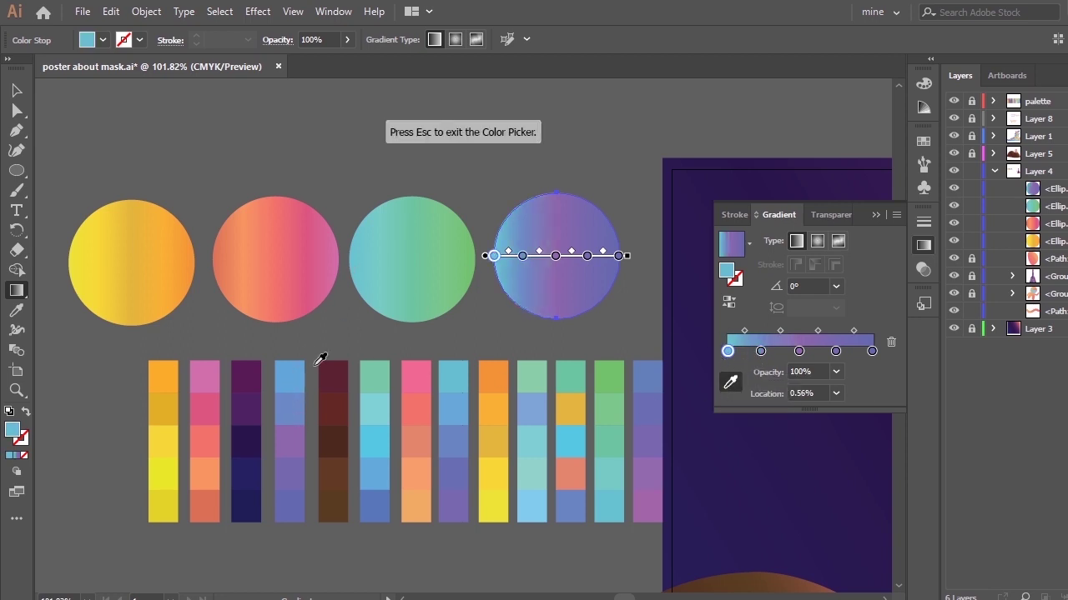
{"action": "left_click", "coordinate": [298, 374]}
{"action": "left_click", "coordinate": [876, 216]}
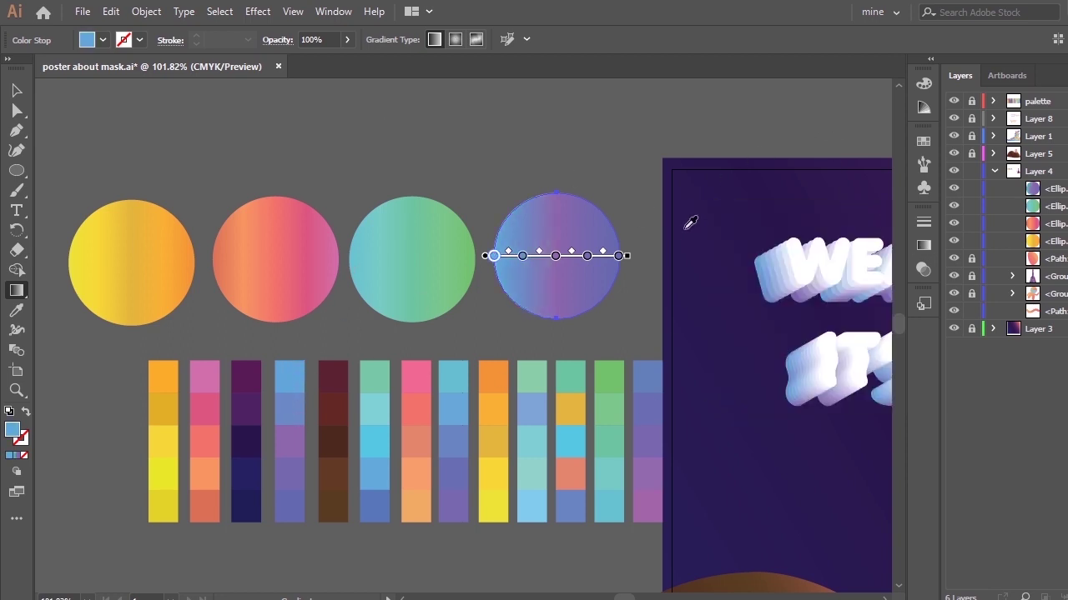
Group the four gradient circles and hide the palette layer
{"action": "key", "text": "v"}
{"action": "left_click", "coordinate": [691, 344]}
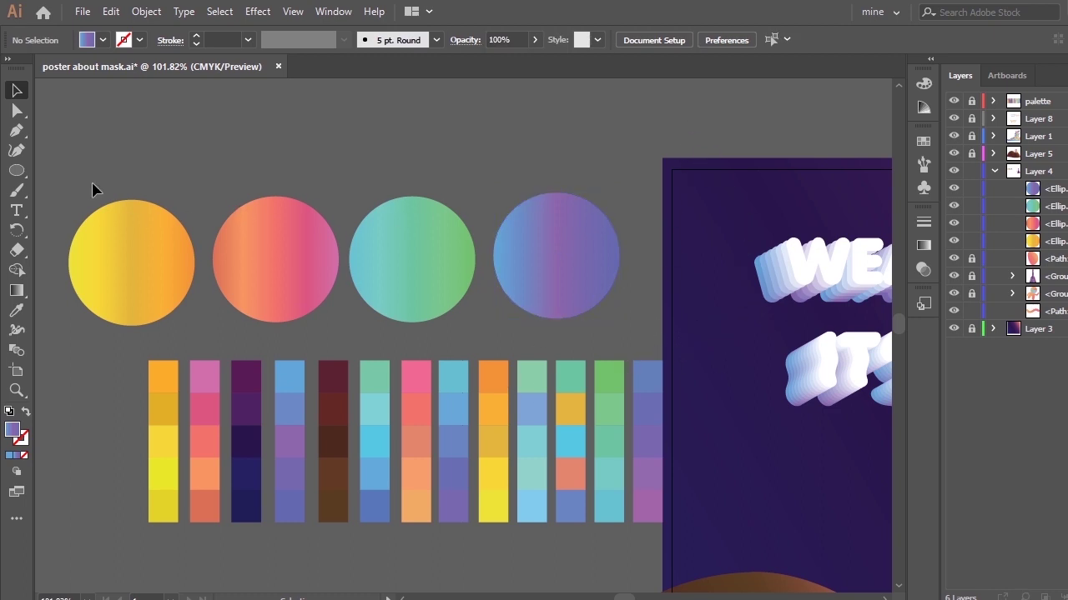
{"action": "left_click_drag", "start_coordinate": [90, 186], "coordinate": [639, 310]}
{"action": "key", "text": "ctrl+g"}
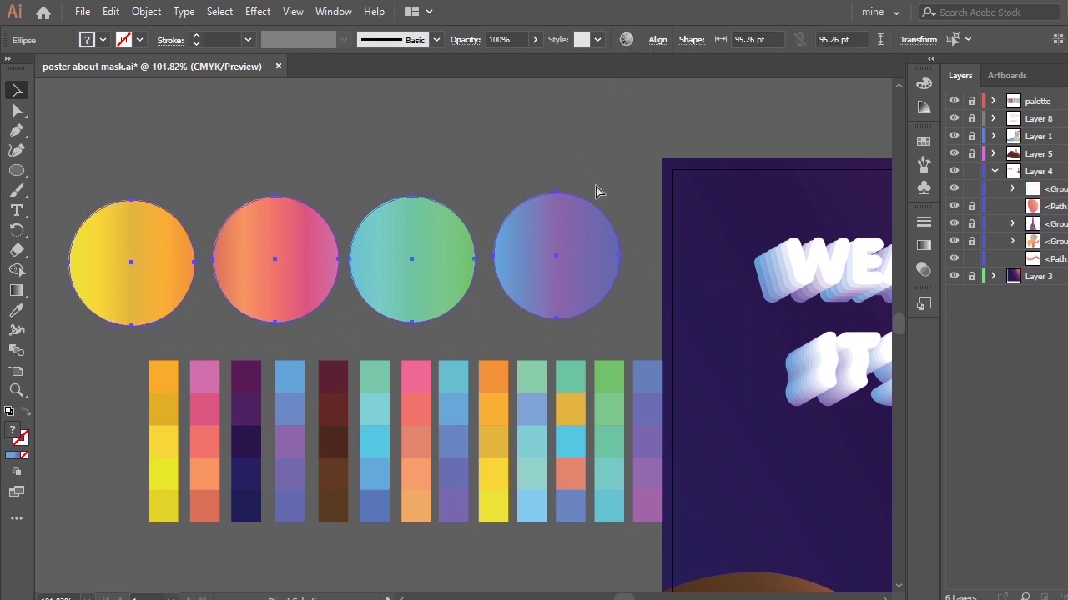
{"action": "left_click", "coordinate": [719, 103]}
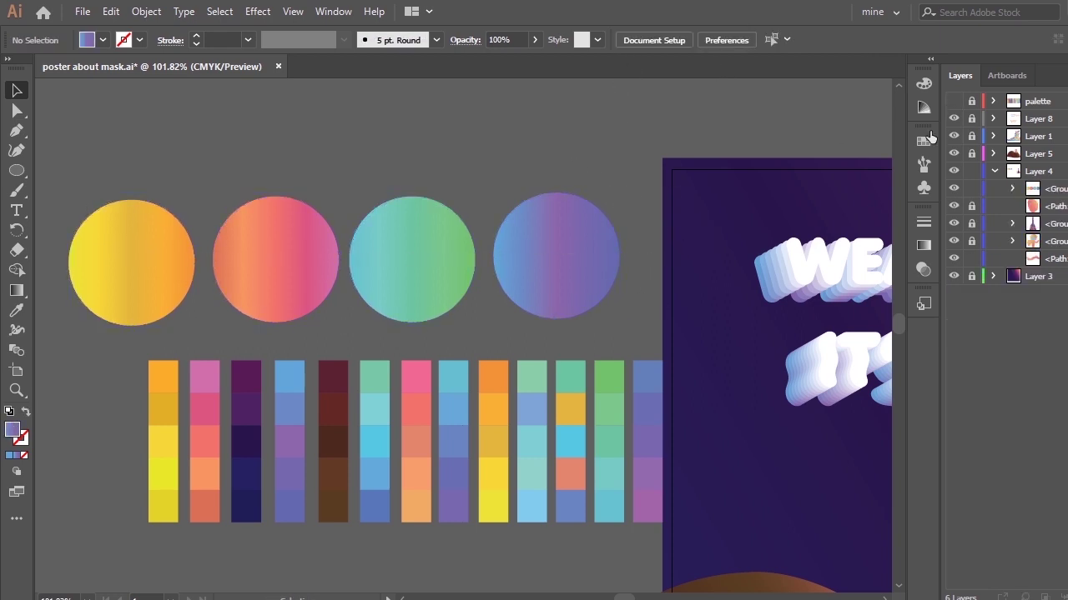
Move the grouped gradient circles onto the poster's left side, just below the "IT'S A MUST" text
{"action": "left_click_drag", "start_coordinate": [515, 301], "coordinate": [691, 236]}
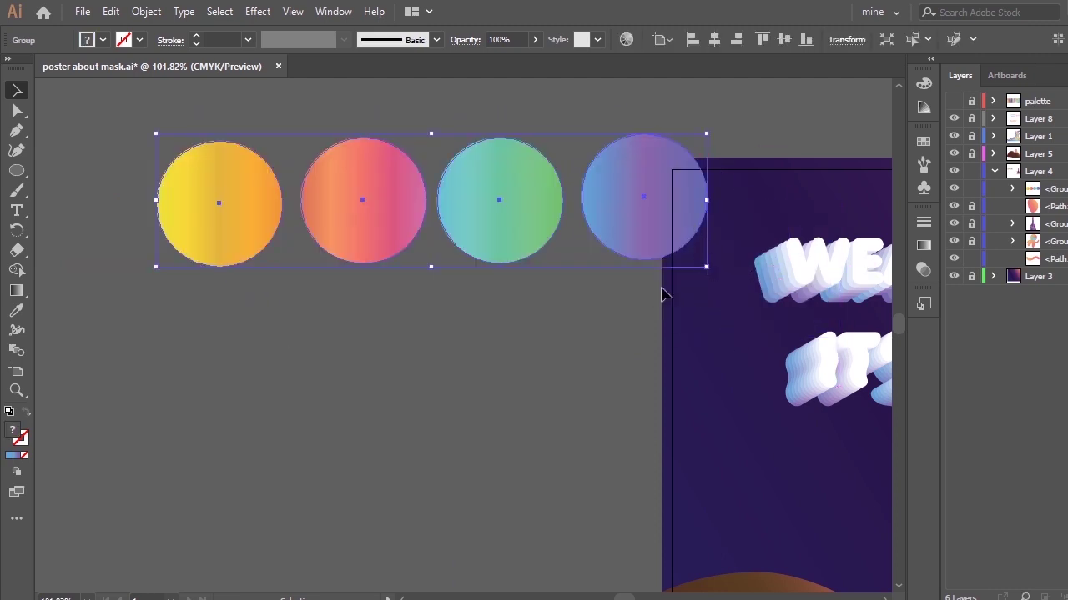
{"action": "key", "text": "ctrl+minus"}
{"action": "key", "text": "ctrl+minus"}
{"action": "key", "text": "ctrl+minus"}
{"action": "left_click_drag", "start_coordinate": [580, 320], "coordinate": [819, 364]}
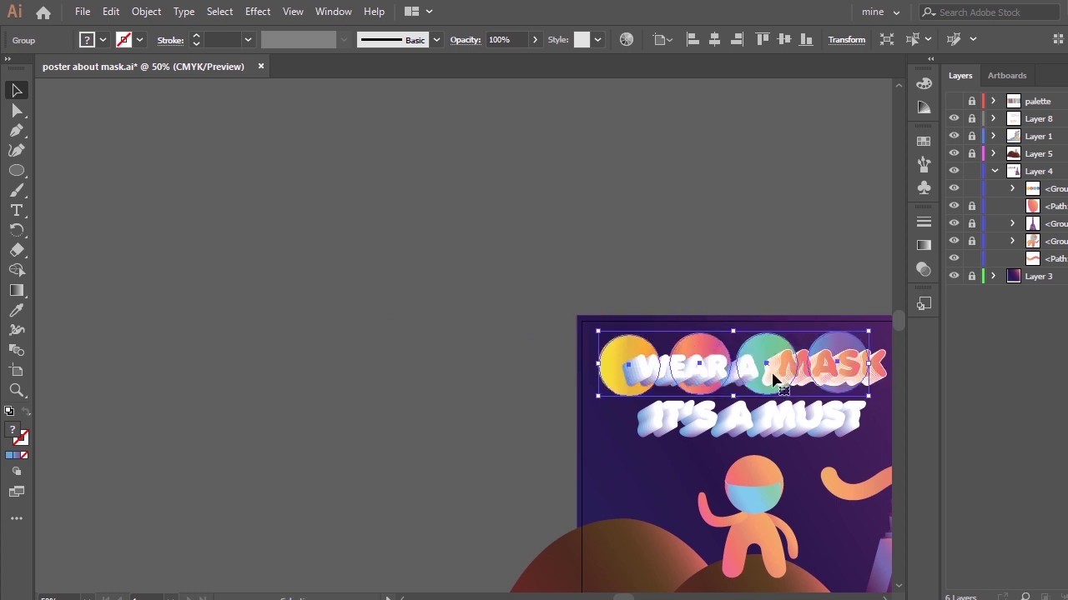
{"action": "key", "text": "space"}
{"action": "left_click_drag", "start_coordinate": [698, 342], "coordinate": [264, 127]}
{"action": "left_click_drag", "start_coordinate": [569, 132], "coordinate": [575, 115]}
{"action": "left_click_drag", "start_coordinate": [421, 157], "coordinate": [364, 265]}
Expand, show and unlock the palette layer, and clear the current selection
{"action": "left_click", "coordinate": [994, 101]}
{"action": "left_click", "coordinate": [954, 101]}
{"action": "left_click", "coordinate": [971, 101]}
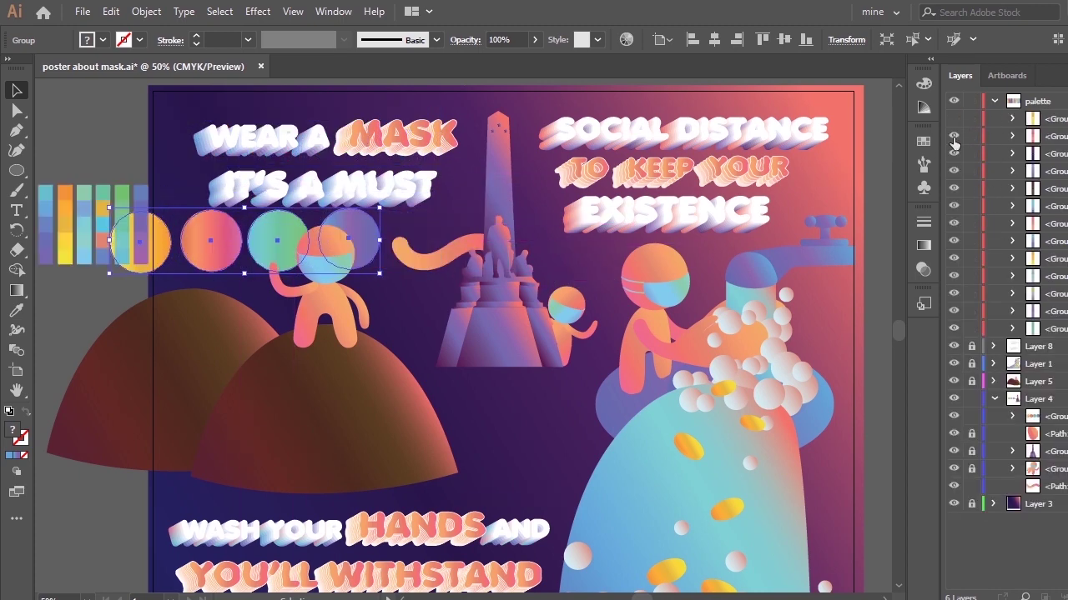
{"action": "left_click", "coordinate": [1037, 100]}
{"action": "key", "text": "ctrl+shift+a"}
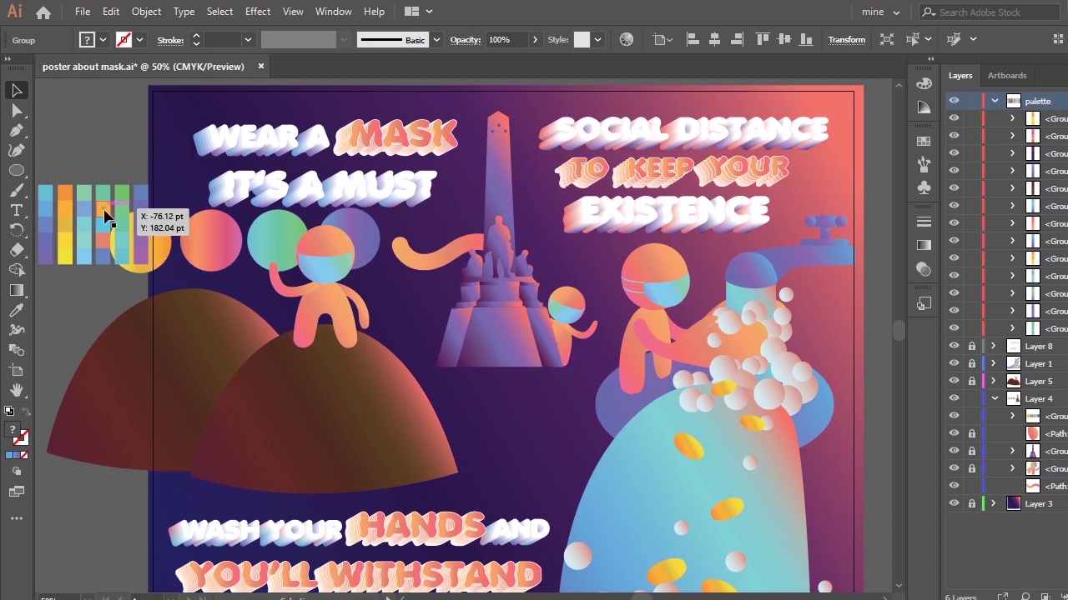
Group all the palette swatch columns, and hide and lock that group
{"action": "left_click", "coordinate": [141, 205]}
{"action": "right_click", "coordinate": [131, 213]}
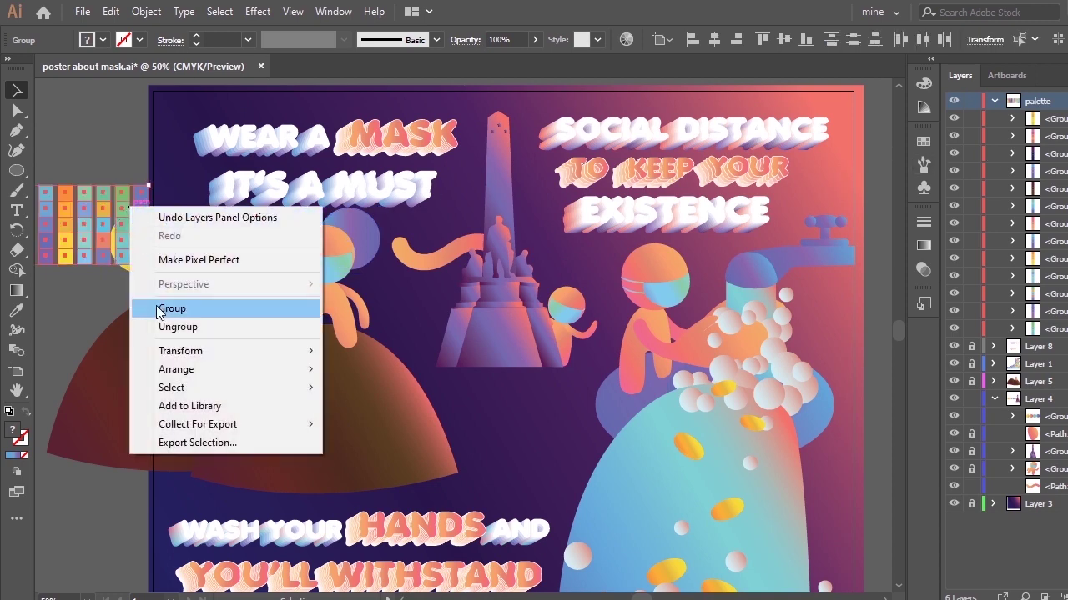
{"action": "left_click", "coordinate": [155, 306]}
{"action": "left_click", "coordinate": [954, 118]}
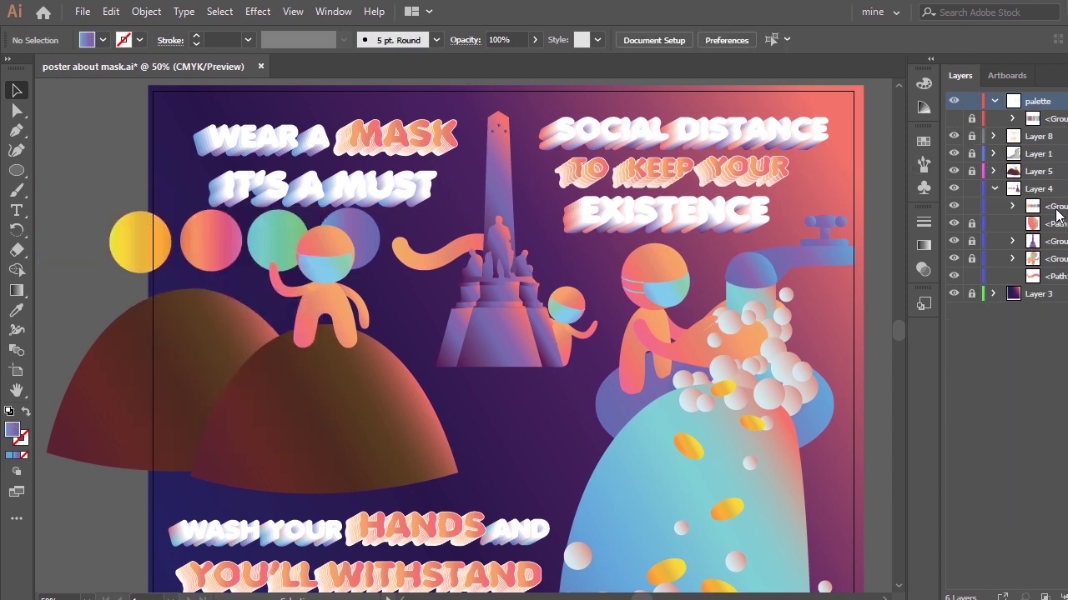
Move the gradient circle group into the palette layer, and shift and scale it down below the "IT'S A MUST" text
{"action": "left_click", "coordinate": [1053, 206]}
{"action": "left_click_drag", "start_coordinate": [1062, 111], "coordinate": [1061, 113]}
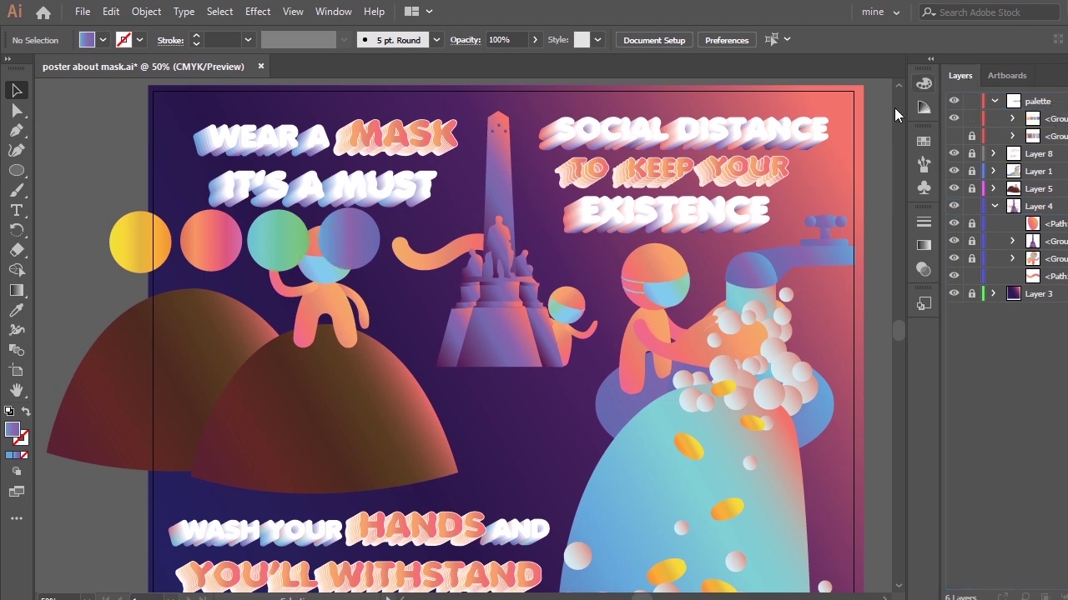
{"action": "left_click_drag", "start_coordinate": [334, 246], "coordinate": [327, 239]}
{"action": "left_click_drag", "start_coordinate": [384, 222], "coordinate": [382, 218]}
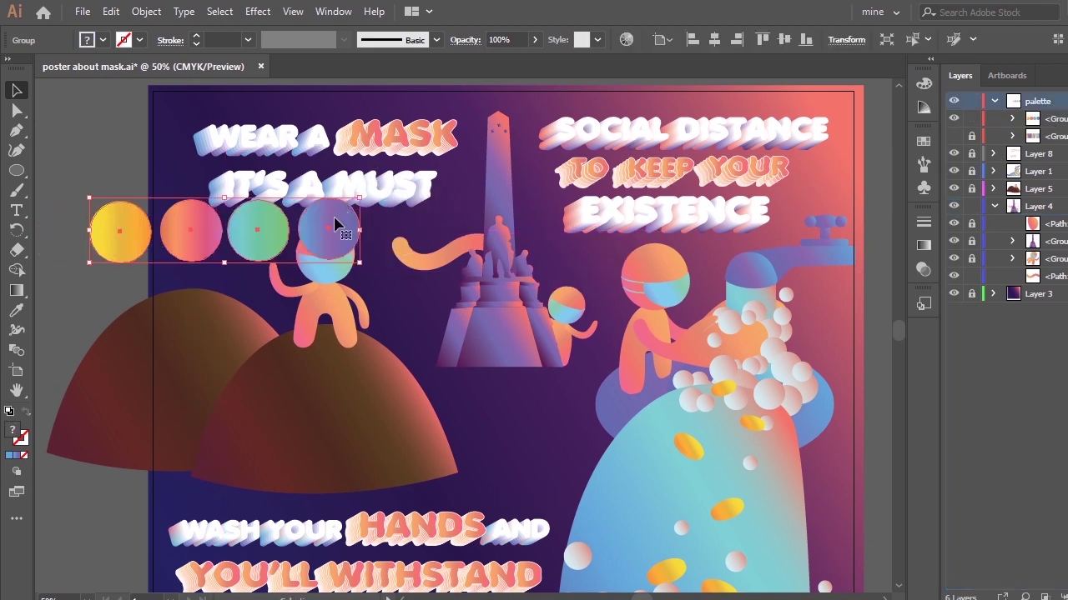
{"action": "left_click_drag", "start_coordinate": [360, 263], "coordinate": [307, 240]}
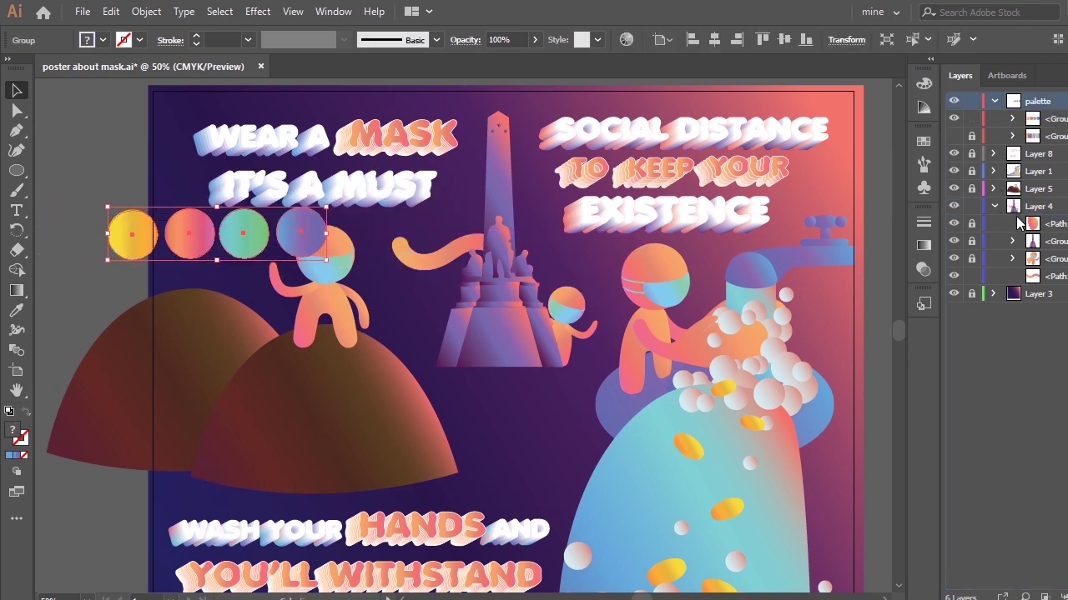
Duplicate the wavy ribbon path just above the original and set the copy's stroke weight to 3 pt
{"action": "left_click", "coordinate": [1057, 276]}
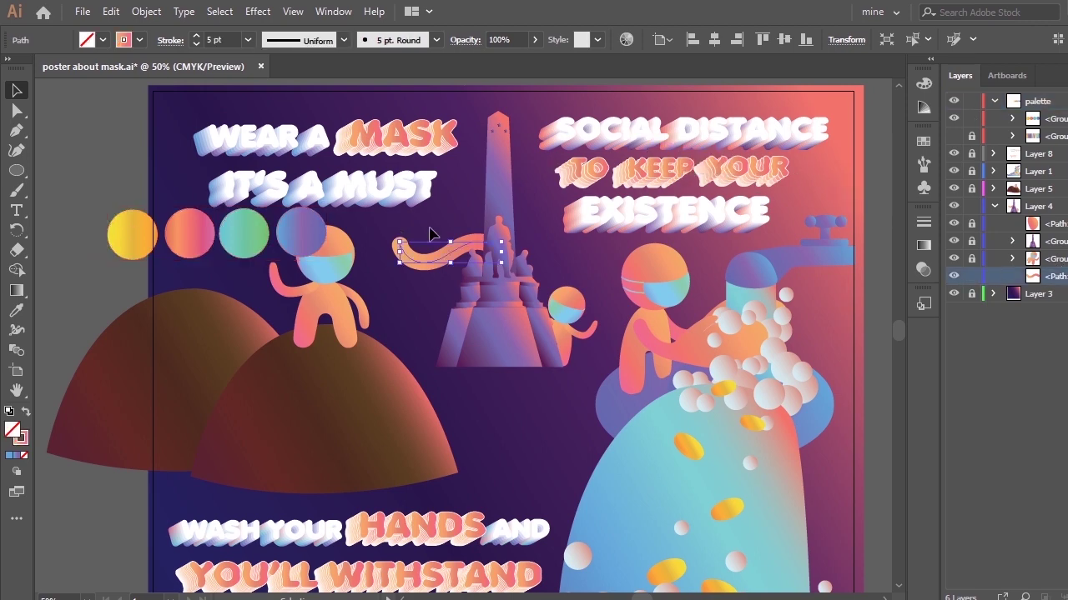
{"action": "left_click_drag", "start_coordinate": [472, 244], "coordinate": [481, 219]}
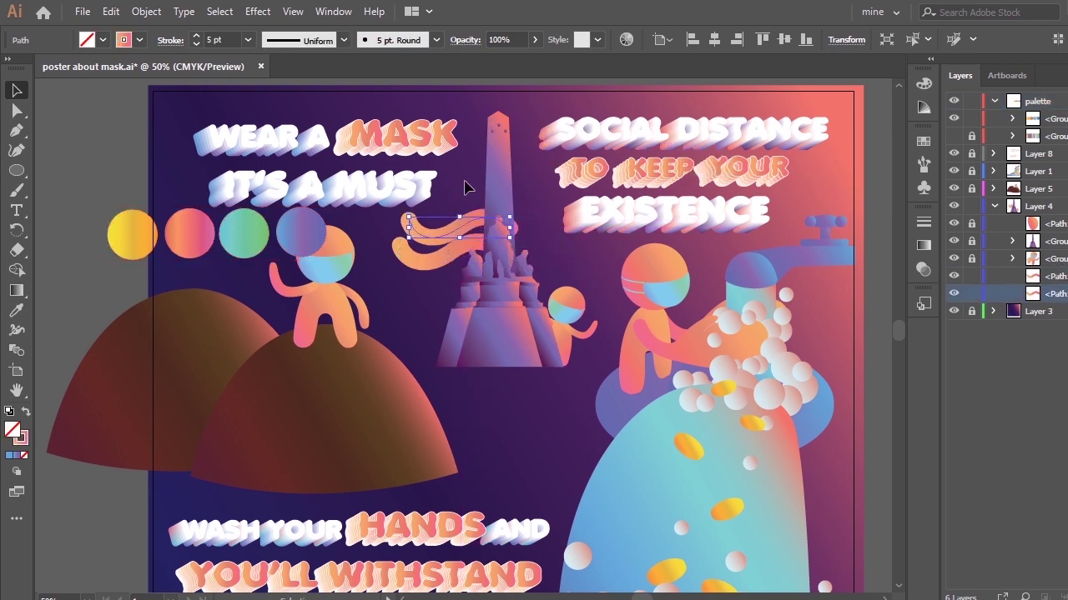
{"action": "left_click", "coordinate": [247, 40]}
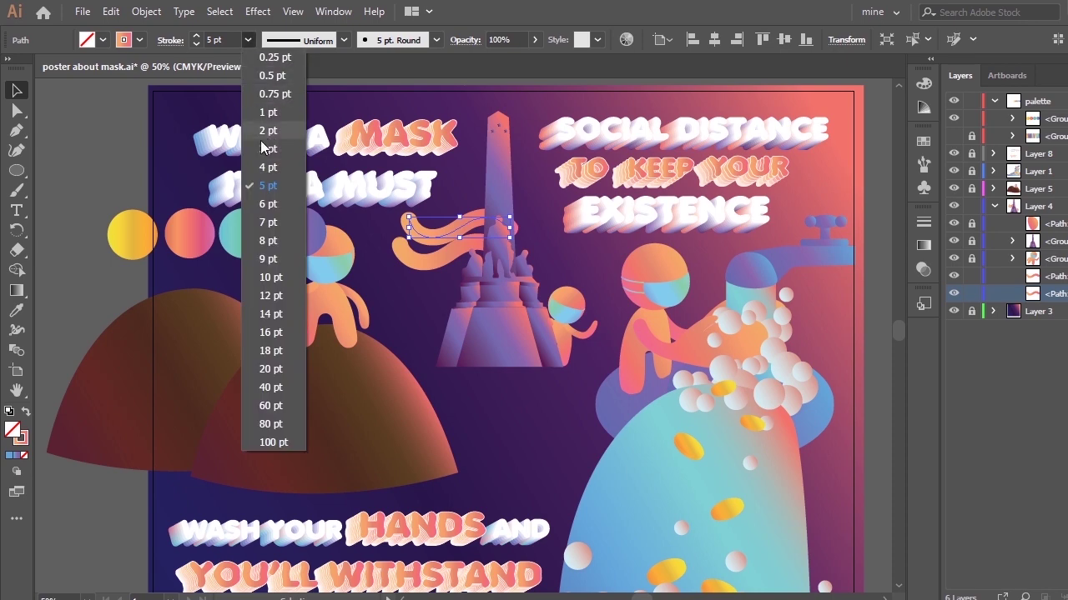
{"action": "left_click", "coordinate": [275, 155]}
Widen the ribbon copy and position it across the monument
{"action": "mouse_move", "coordinate": [448, 241]}
{"action": "left_mouse_down"}
{"action": "mouse_move", "coordinate": [467, 221]}
{"action": "mouse_move", "coordinate": [459, 238]}
{"action": "mouse_move", "coordinate": [536, 246]}
{"action": "left_mouse_up"}
{"action": "mouse_move", "coordinate": [464, 225]}
{"action": "left_mouse_down"}
{"action": "mouse_move", "coordinate": [477, 233]}
{"action": "mouse_move", "coordinate": [515, 202]}
{"action": "left_mouse_up"}
{"action": "left_click", "coordinate": [498, 332]}
Try to delete the end anchor point of the ribbon copy, and undo the attempt
{"action": "key", "text": "a"}
{"action": "key", "text": "minus"}
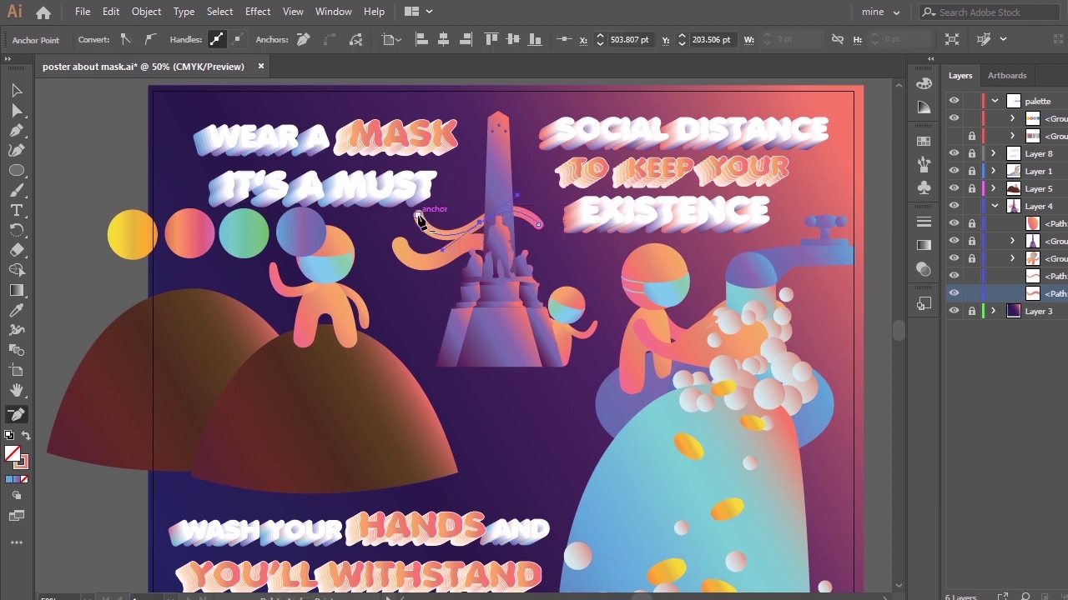
{"action": "left_click", "coordinate": [419, 217]}
{"action": "key", "text": "ctrl+z"}
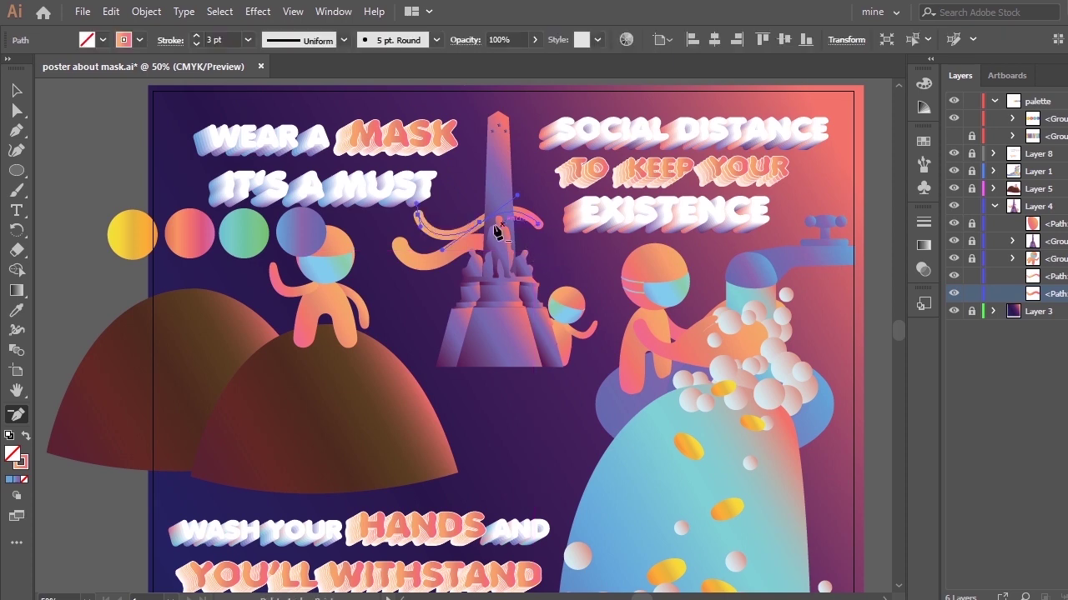
Reflect the ribbon copy across the vertical axis with preview on, and shift it slightly towards the "EXISTENCE" text
{"action": "right_click", "coordinate": [489, 222]}
{"action": "mouse_move", "coordinate": [584, 462]}
{"action": "left_click", "coordinate": [706, 523]}
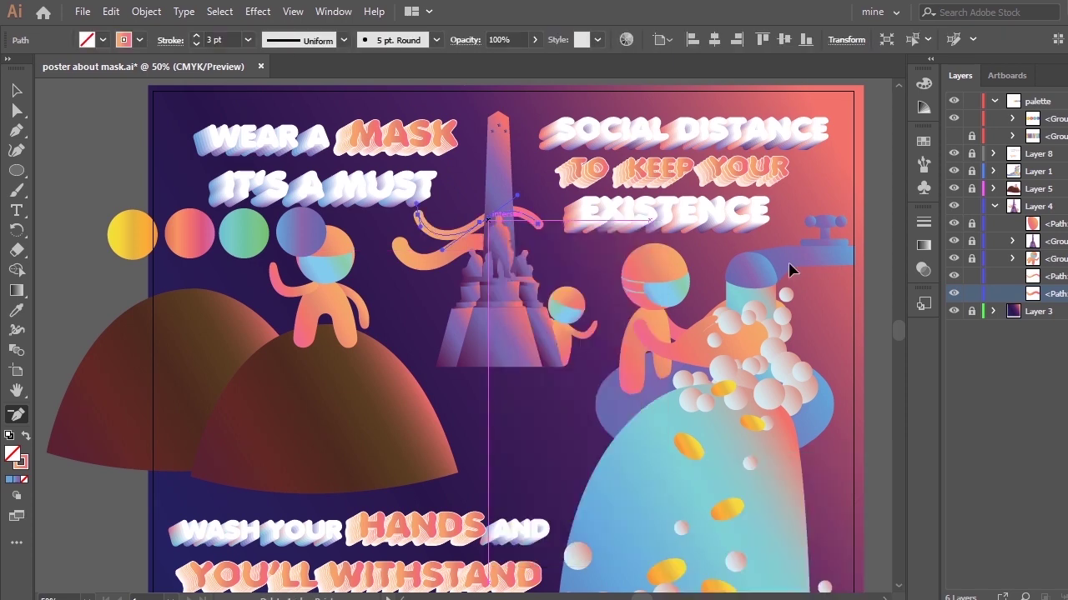
{"action": "left_click", "coordinate": [591, 598]}
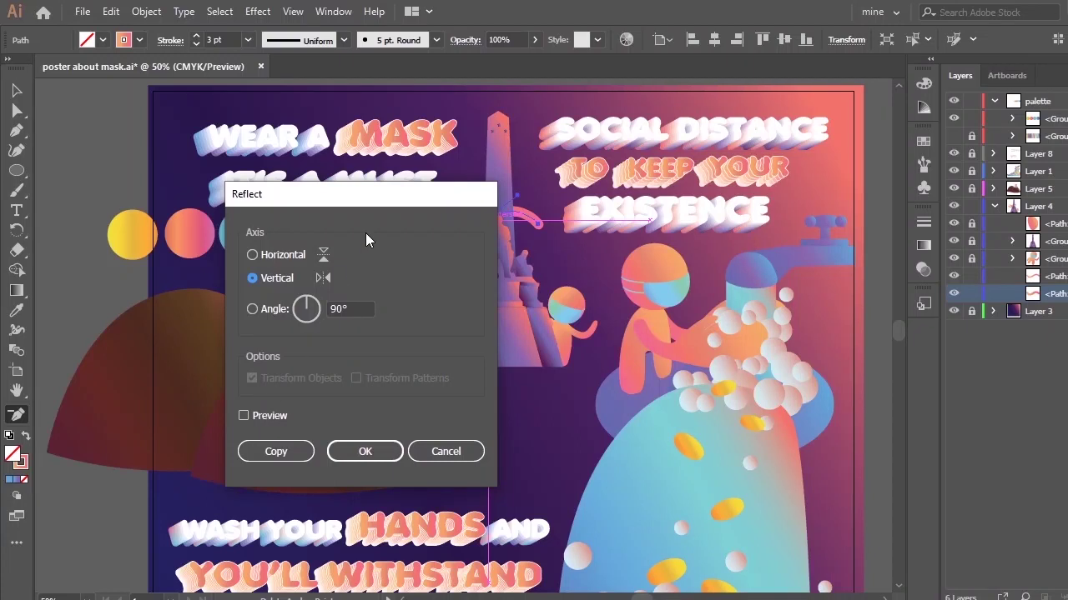
{"action": "left_click_drag", "start_coordinate": [373, 195], "coordinate": [246, 141]}
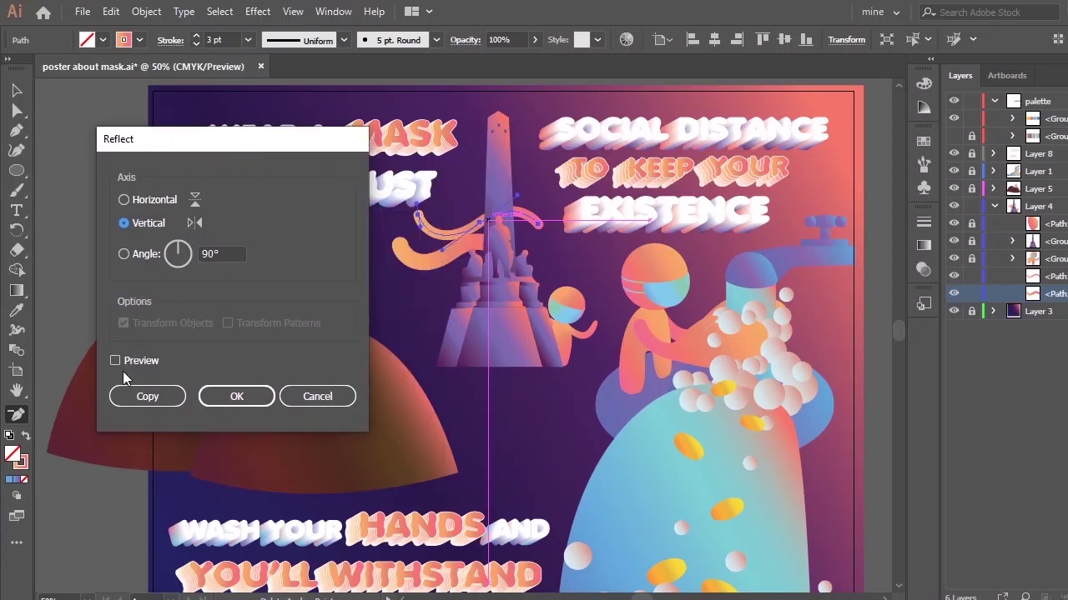
{"action": "left_click", "coordinate": [116, 361]}
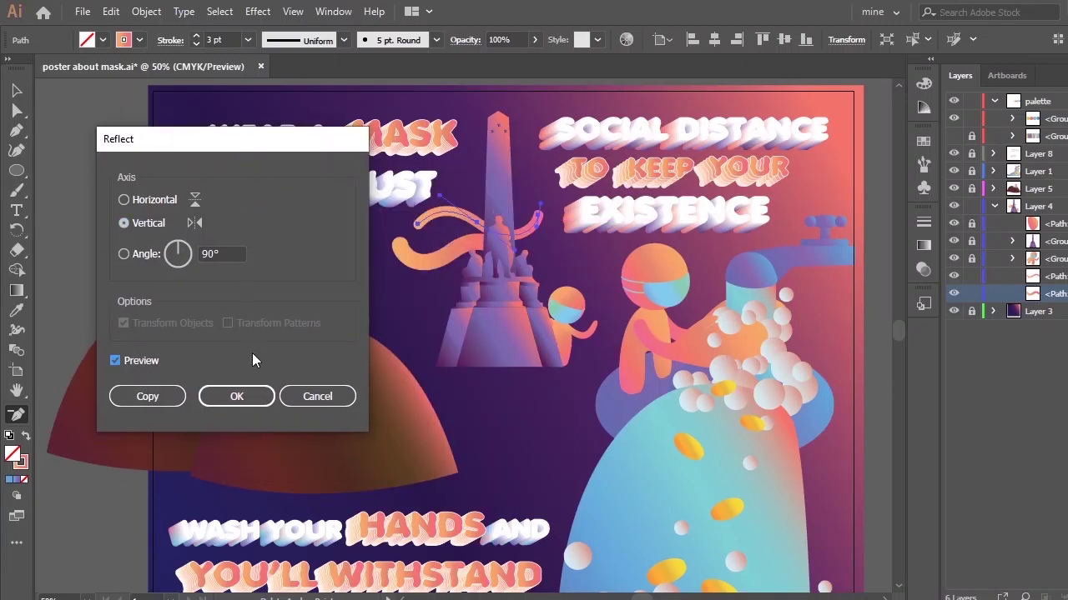
{"action": "left_click", "coordinate": [249, 395]}
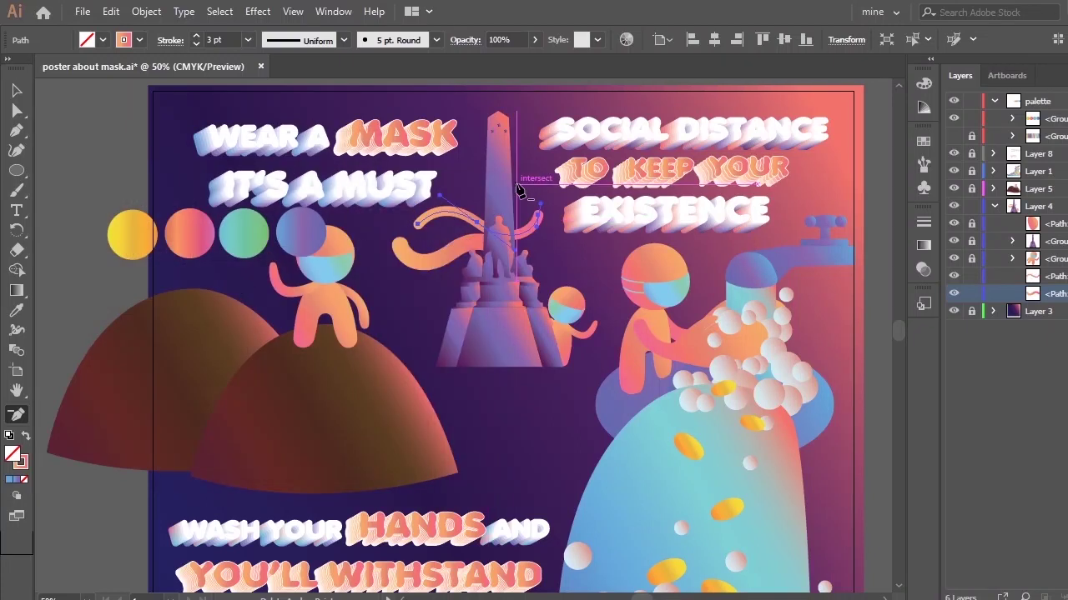
{"action": "key", "text": "v"}
{"action": "mouse_move", "coordinate": [525, 227]}
{"action": "left_mouse_down"}
{"action": "mouse_move", "coordinate": [555, 227]}
{"action": "mouse_move", "coordinate": [528, 227]}
{"action": "mouse_move", "coordinate": [526, 238]}
{"action": "mouse_move", "coordinate": [479, 232]}
{"action": "mouse_move", "coordinate": [538, 242]}
{"action": "left_mouse_up"}
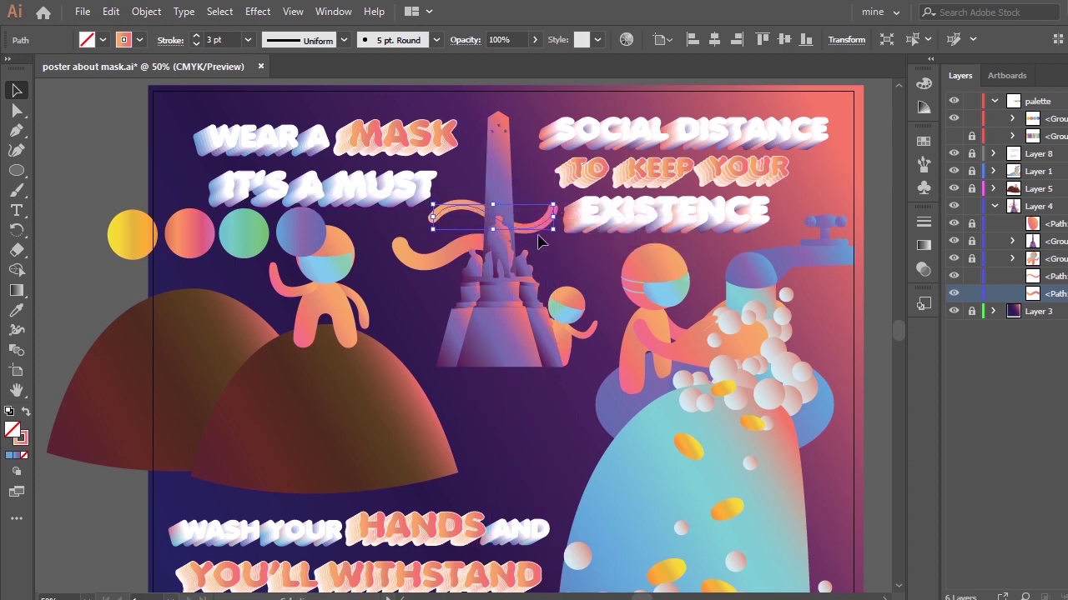
{"action": "left_click_drag", "start_coordinate": [546, 283], "coordinate": [554, 312]}
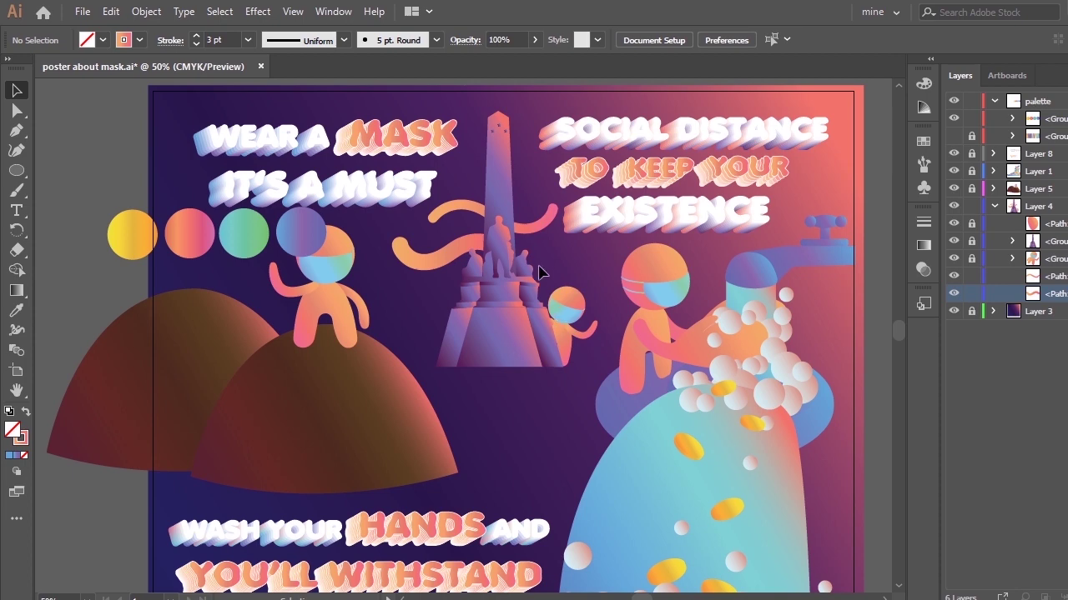
Flip the ribbon copy back by reflecting it across the vertical axis once more
{"action": "left_click", "coordinate": [543, 235]}
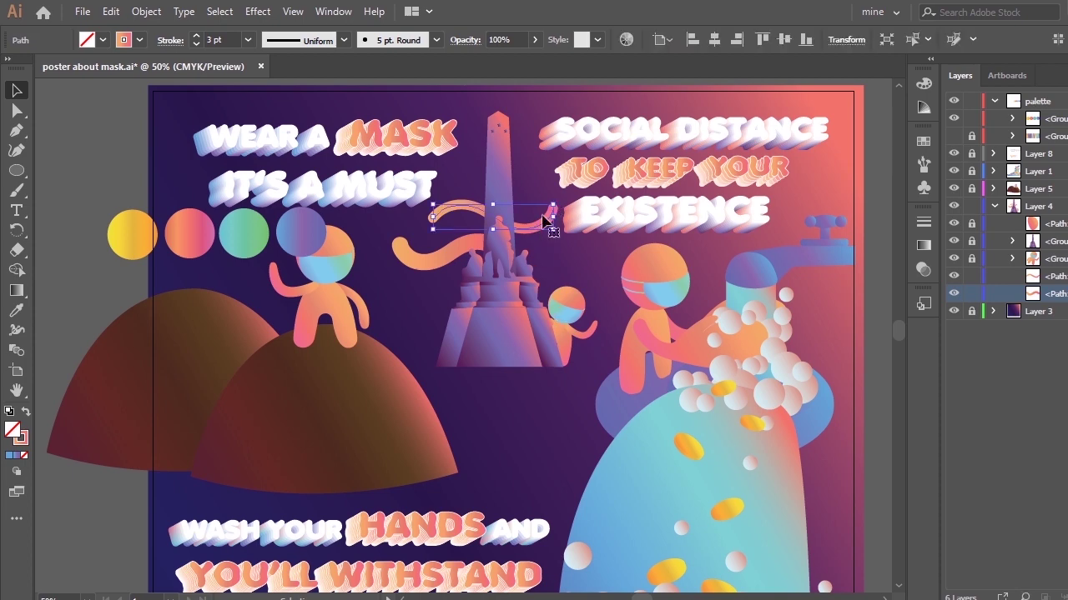
{"action": "right_click", "coordinate": [543, 220]}
{"action": "mouse_move", "coordinate": [634, 456]}
{"action": "left_click", "coordinate": [784, 522]}
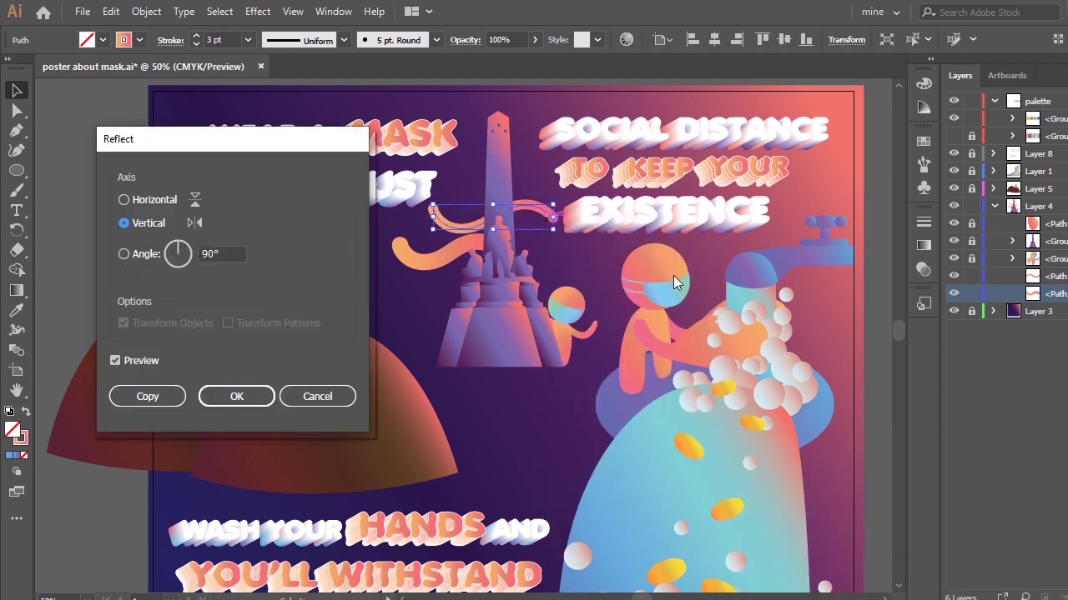
{"action": "left_click", "coordinate": [230, 397]}
Set the ribbon copy's stroke weight to 5 pt and shift it slightly away from the "EXISTENCE" text
{"action": "left_click_drag", "start_coordinate": [473, 219], "coordinate": [465, 218]}
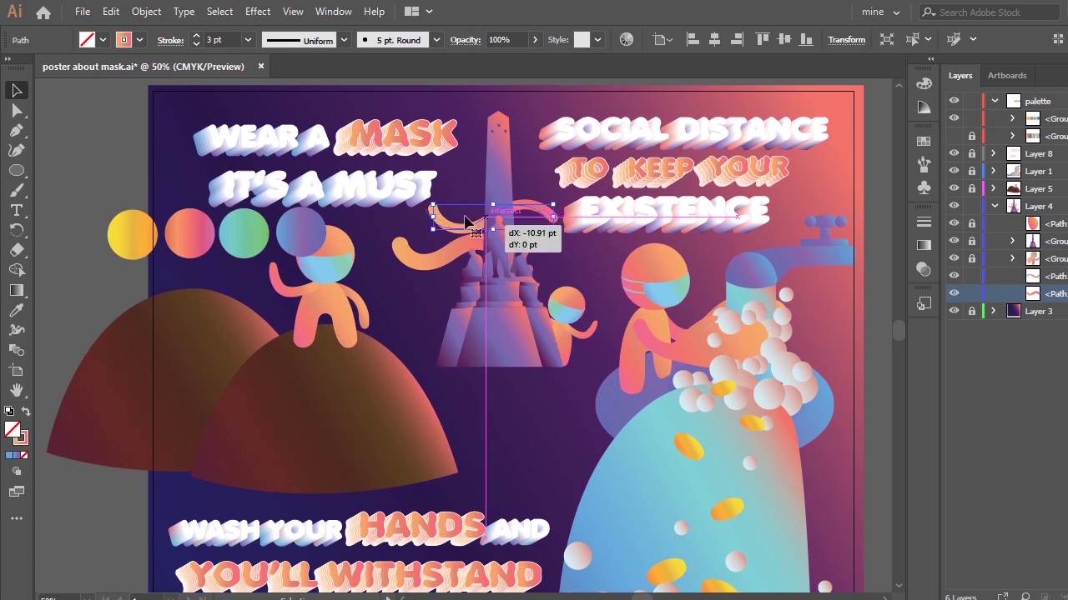
{"action": "left_click", "coordinate": [249, 40]}
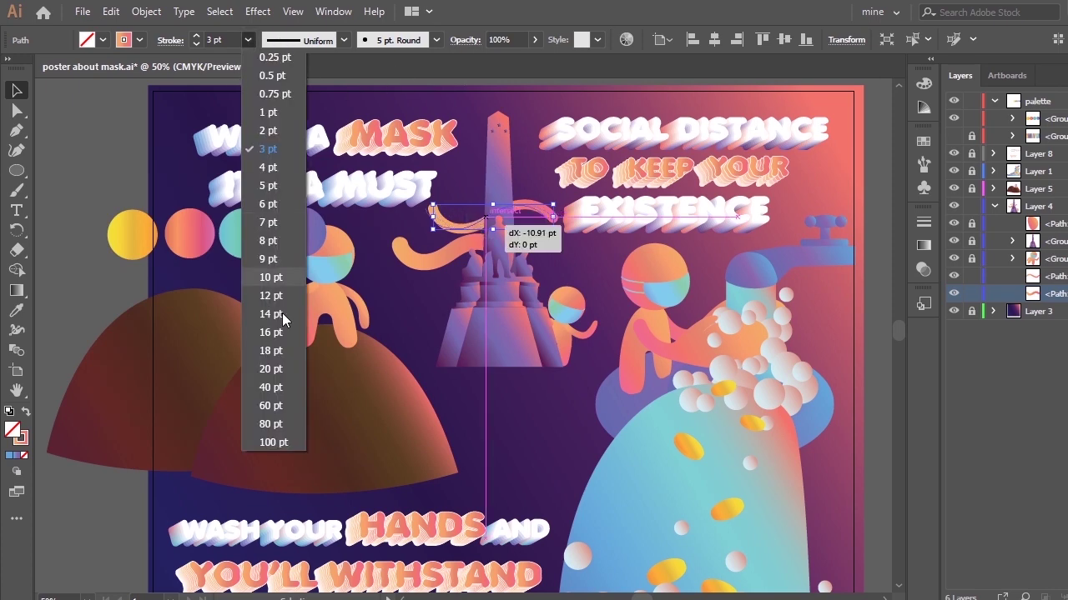
{"action": "left_click", "coordinate": [286, 185]}
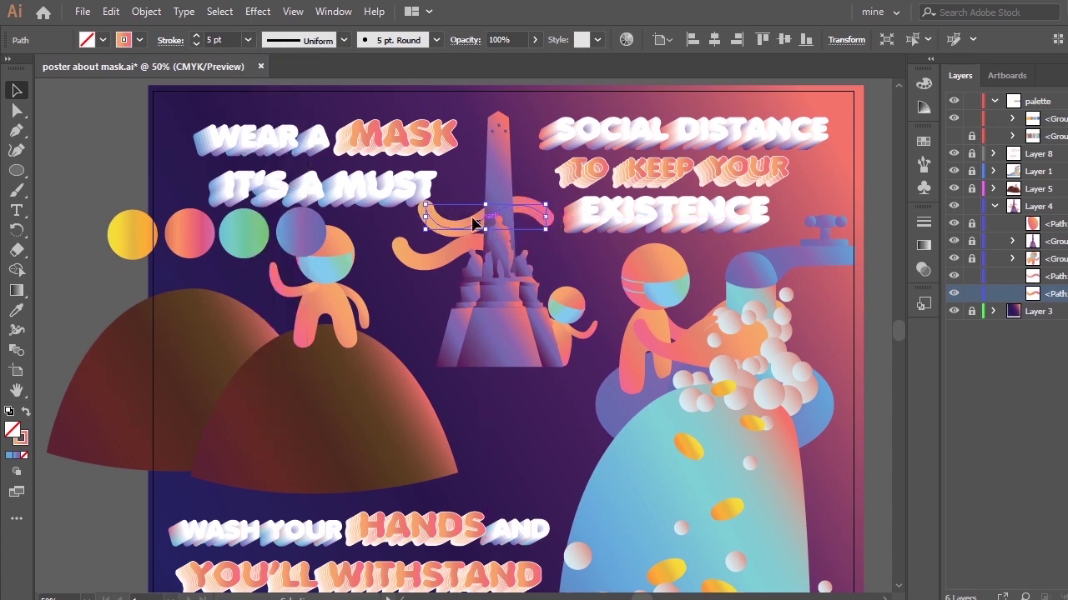
{"action": "left_click_drag", "start_coordinate": [473, 223], "coordinate": [465, 223]}
{"action": "left_click", "coordinate": [472, 357]}
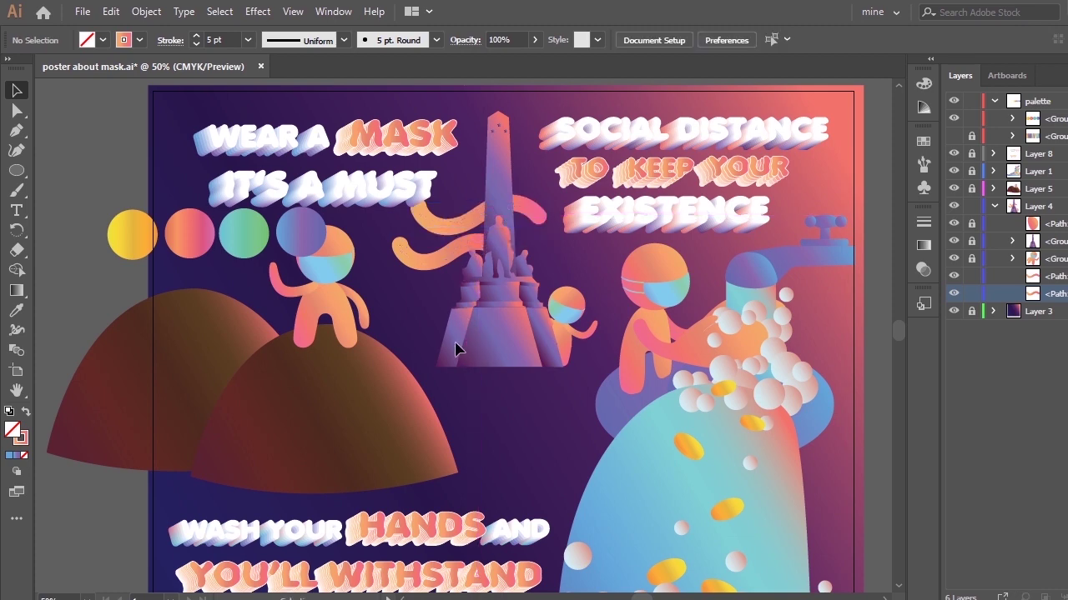
Duplicate the original ribbon again just above it, and delete both ribbon copies
{"action": "left_click", "coordinate": [435, 226]}
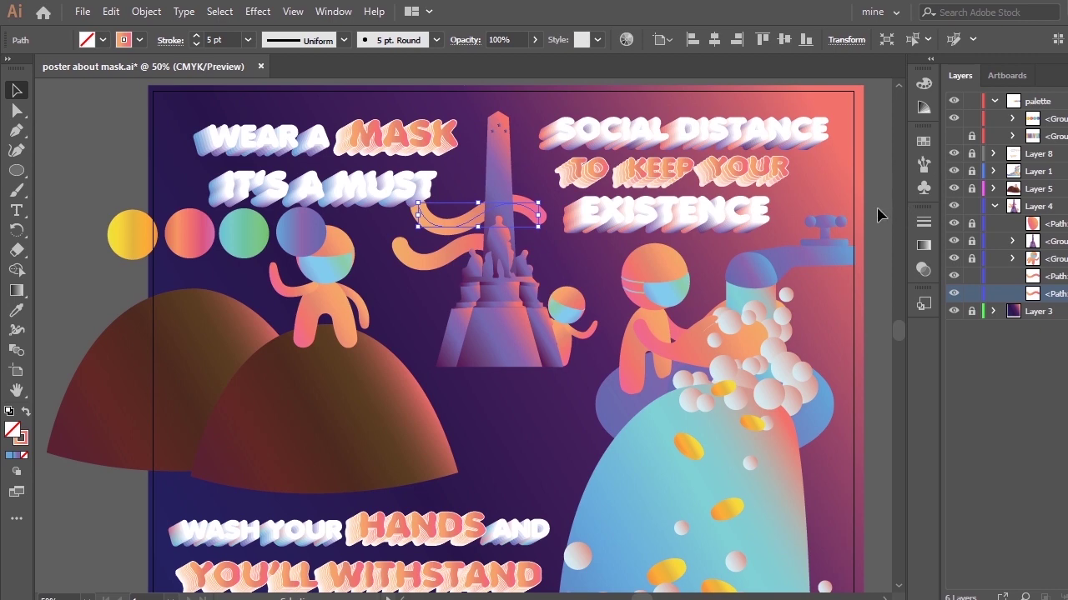
{"action": "left_click", "coordinate": [390, 221]}
{"action": "left_click_drag", "start_coordinate": [454, 246], "coordinate": [486, 217]}
{"action": "key", "text": "Delete"}
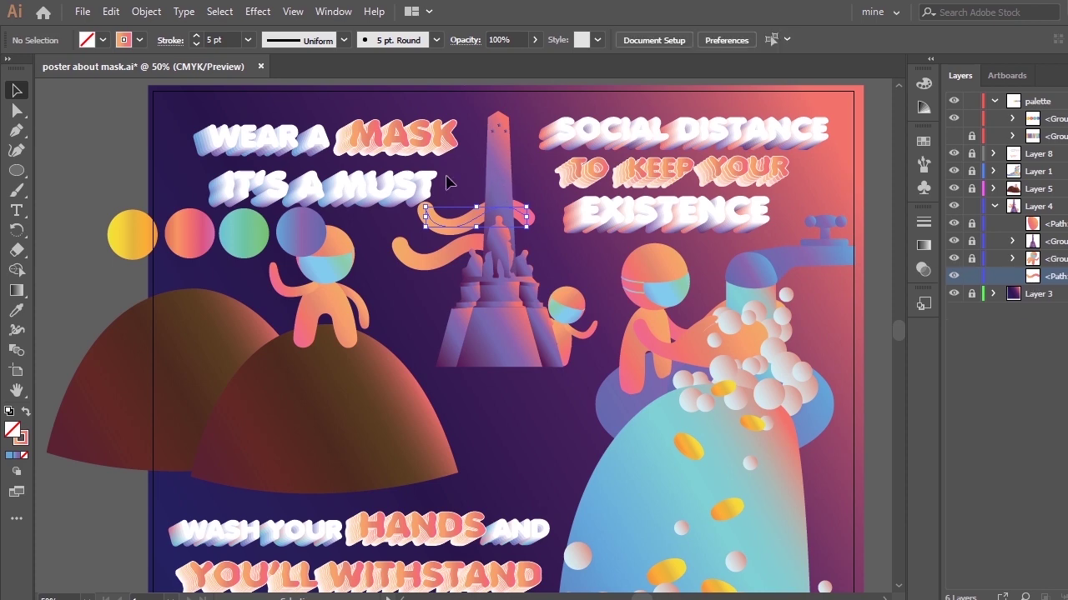
Sample the blue-green gradient circle onto the wavy ribbon and swap the gradient from its fill to its stroke
{"action": "left_click", "coordinate": [451, 251]}
{"action": "key", "text": "i"}
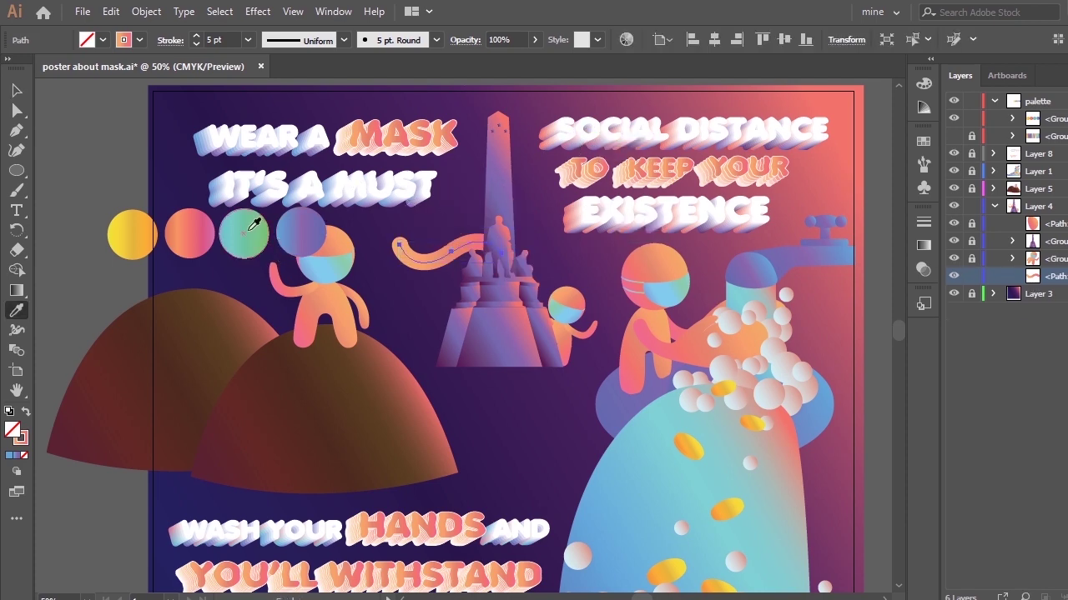
{"action": "left_click", "coordinate": [250, 241]}
{"action": "left_click", "coordinate": [25, 413]}
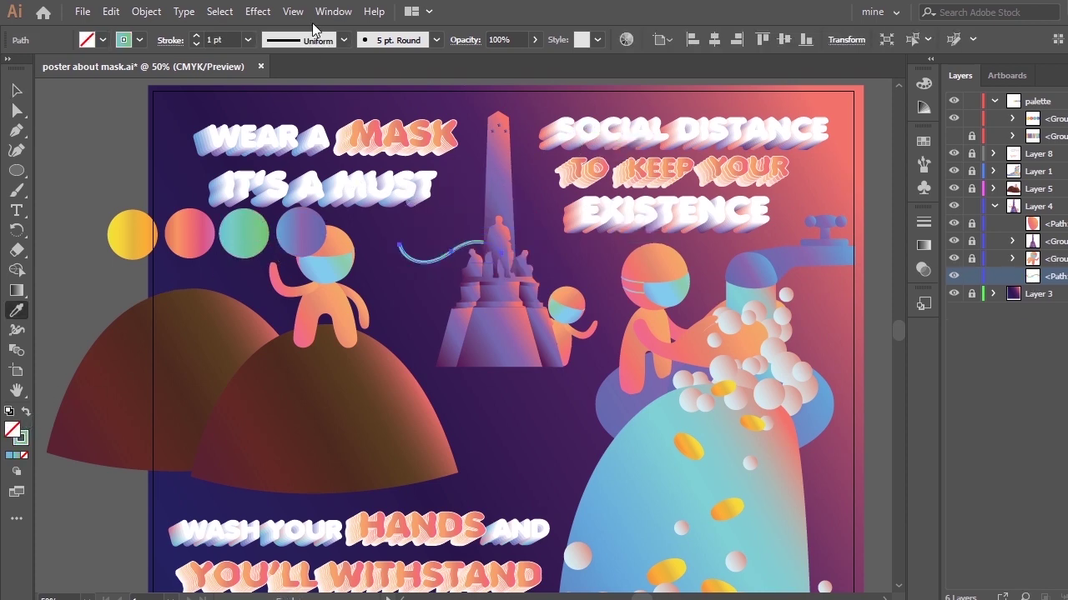
Try stroke weights of 3 pt and 5 pt on the blue-green ribbon, settle on 4 pt, and deselect it
{"action": "left_click", "coordinate": [247, 40]}
{"action": "left_click", "coordinate": [275, 147]}
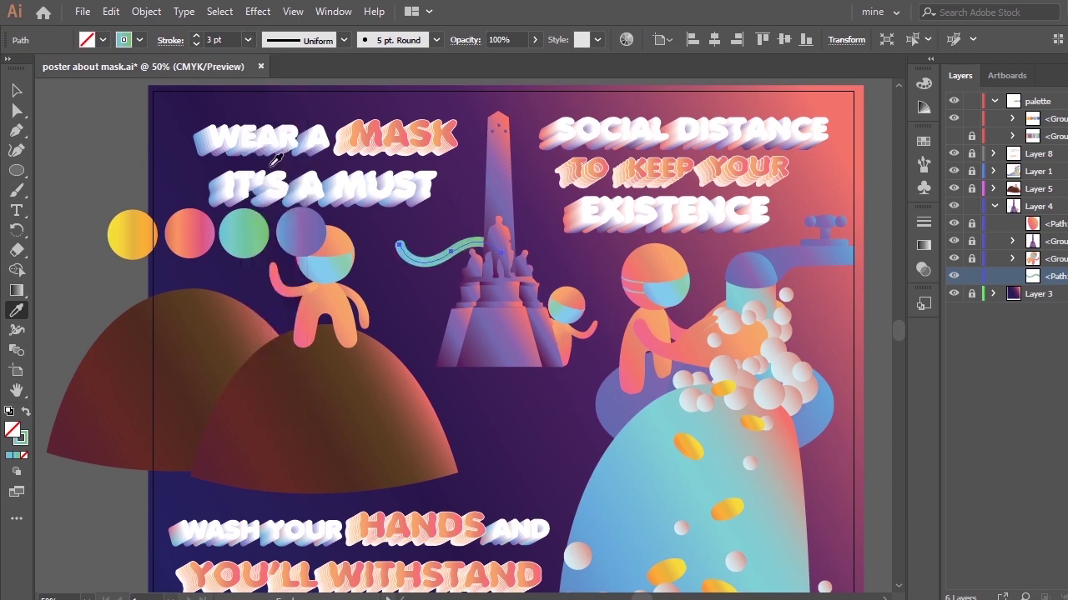
{"action": "left_click", "coordinate": [247, 40]}
{"action": "left_click", "coordinate": [275, 180]}
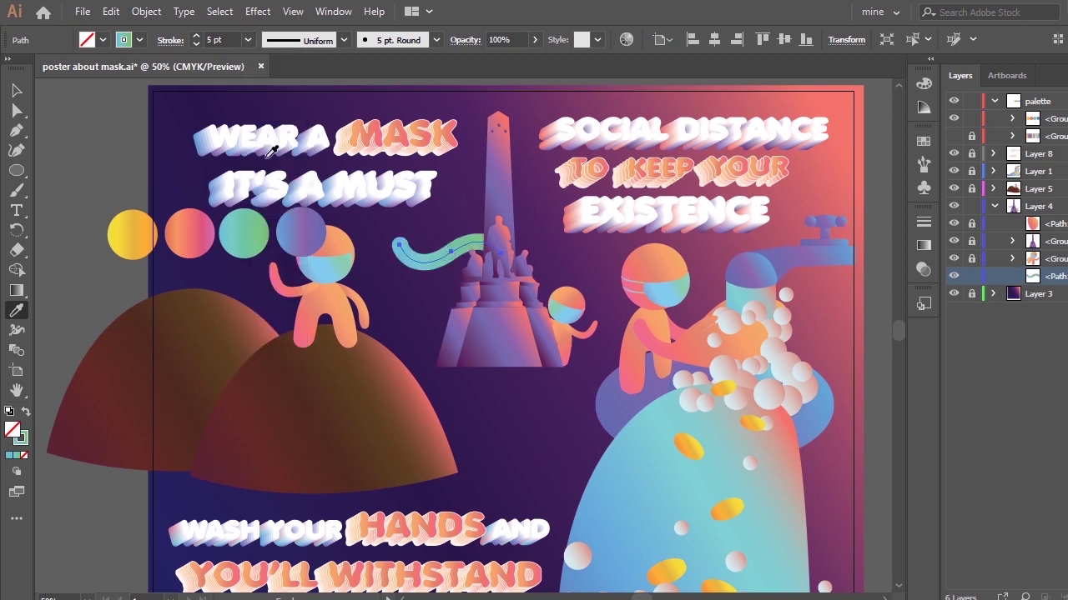
{"action": "left_click", "coordinate": [247, 40]}
{"action": "left_click", "coordinate": [279, 163]}
{"action": "key", "text": "v"}
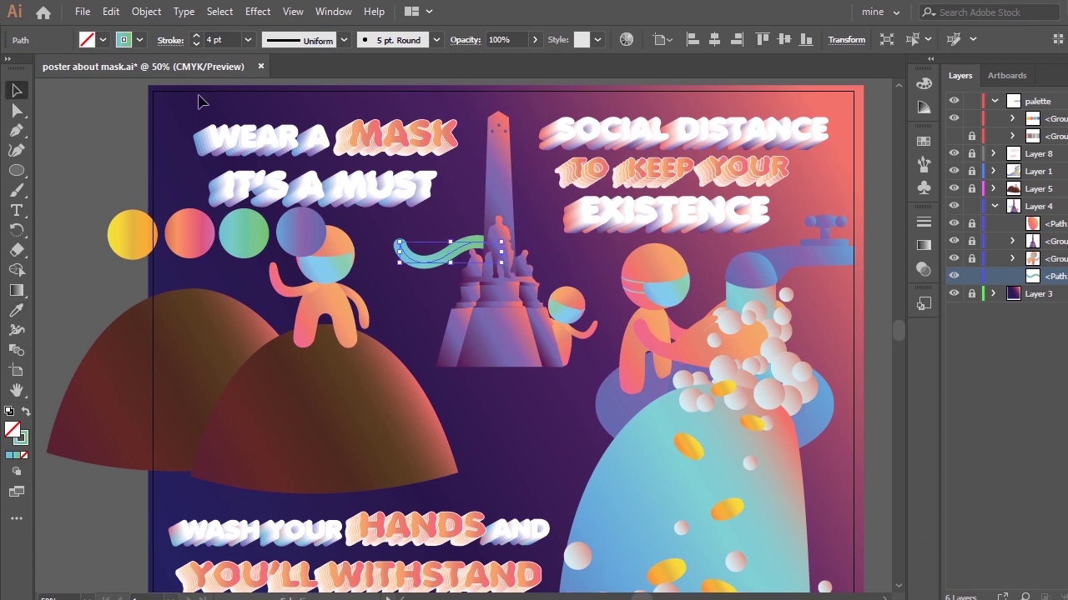
{"action": "left_click", "coordinate": [456, 177]}
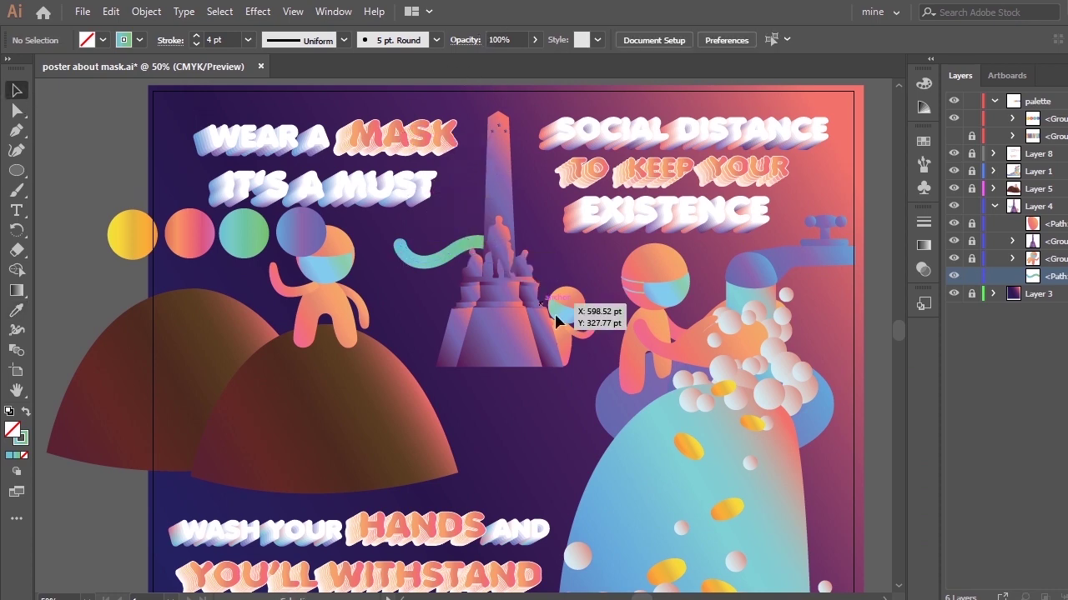
Scale down the gradient circle group and place it above the "WEAR A MASK" text, and lock the palette layer
{"action": "key", "text": "z"}
{"action": "left_click_drag", "start_coordinate": [159, 101], "coordinate": [843, 417]}
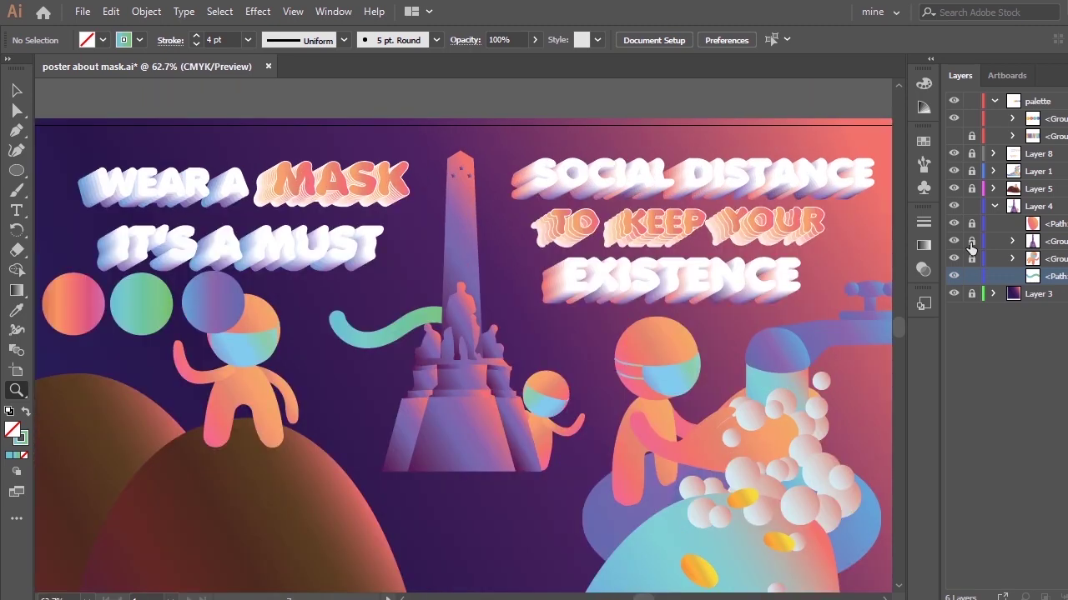
{"action": "left_click_drag", "start_coordinate": [751, 267], "coordinate": [751, 228]}
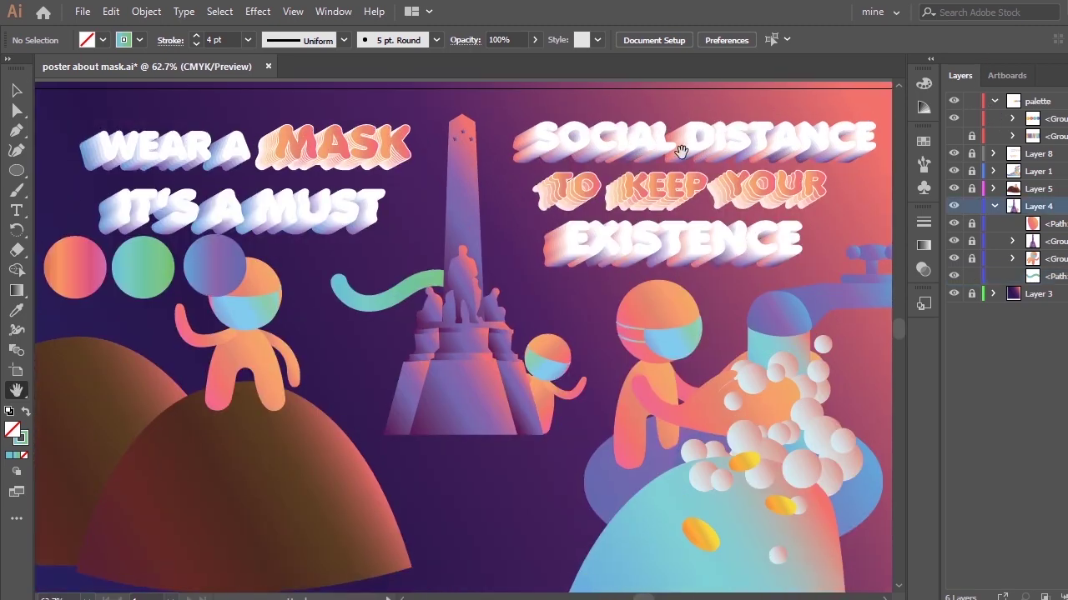
{"action": "key", "text": "v"}
{"action": "left_click_drag", "start_coordinate": [214, 275], "coordinate": [330, 110]}
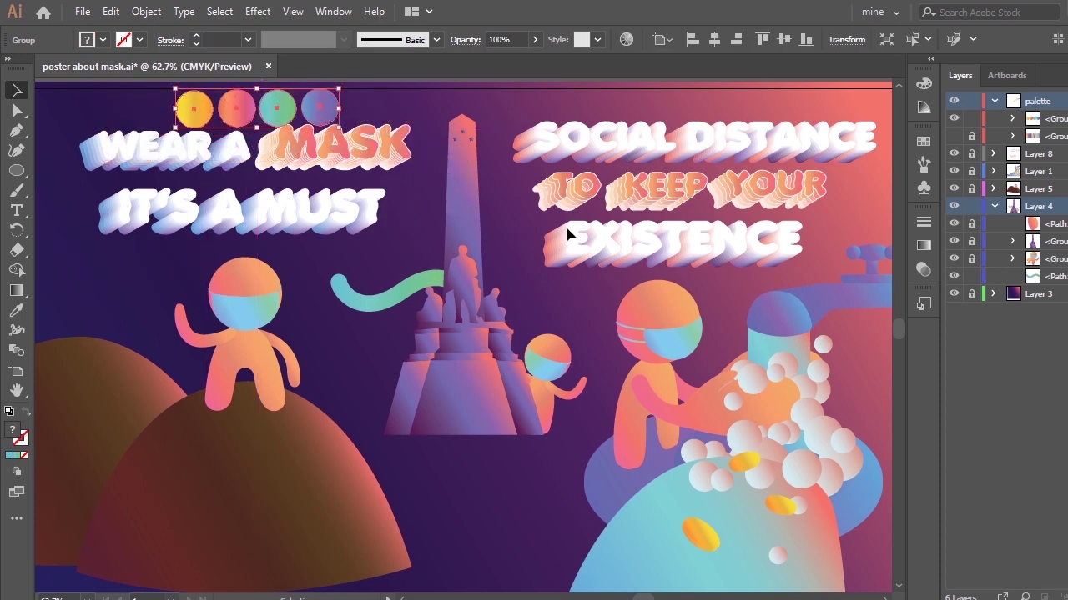
{"action": "left_click", "coordinate": [970, 101]}
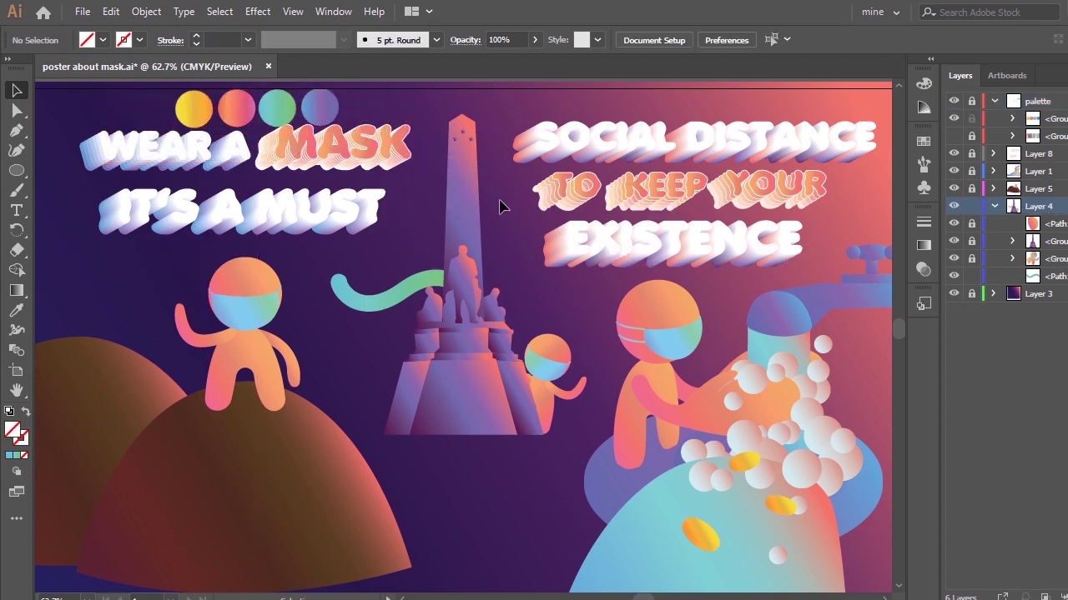
Draw a wavy open path with the Pen tool across the obelisk, just above the existing blue-green ribbon
{"action": "key", "text": "p"}
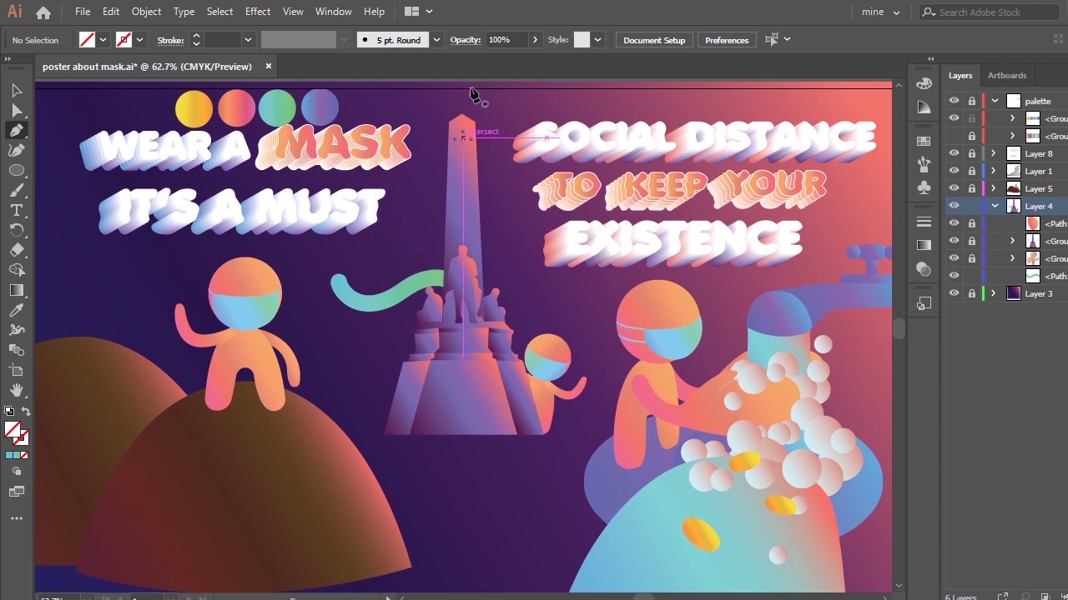
{"action": "left_click", "coordinate": [396, 261]}
{"action": "left_click_drag", "start_coordinate": [474, 264], "coordinate": [503, 292]}
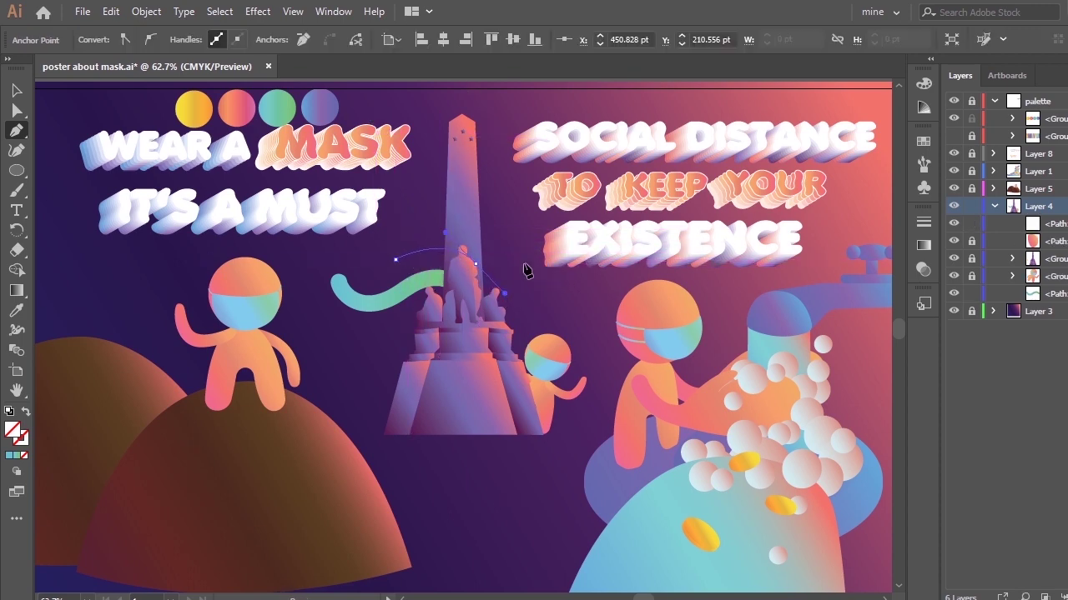
{"action": "mouse_move", "coordinate": [557, 246]}
{"action": "left_mouse_down"}
{"action": "mouse_move", "coordinate": [540, 272]}
{"action": "mouse_move", "coordinate": [554, 239]}
{"action": "left_mouse_up"}
{"action": "key", "text": "a"}
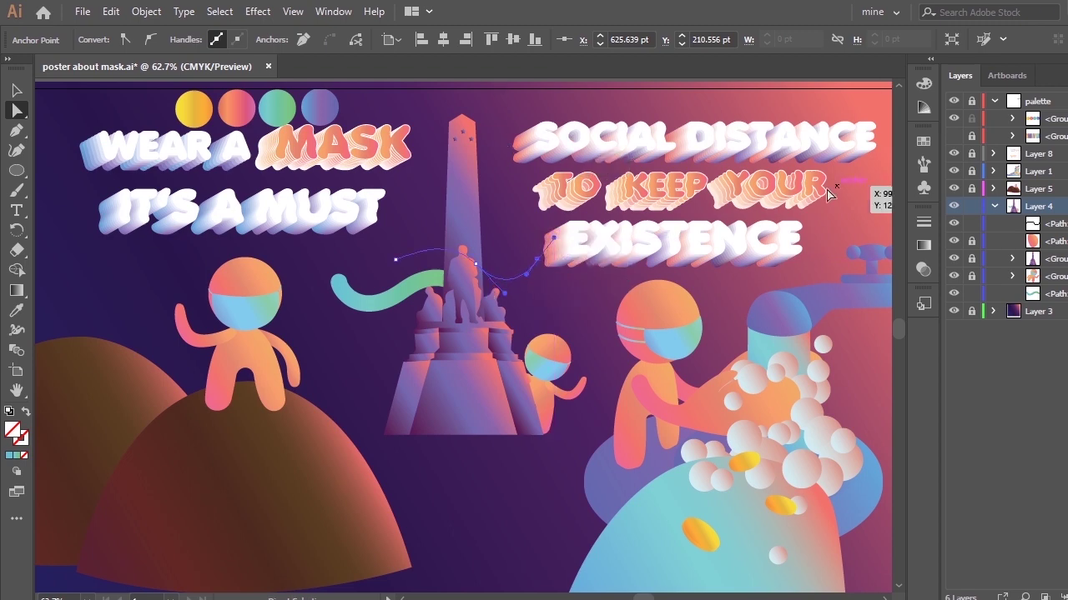
Sample the blue-green ribbon's gradient stroke onto the new path at 4 pt, and move it below the monument group in Layer 4
{"action": "key", "text": "i"}
{"action": "left_click", "coordinate": [405, 289]}
{"action": "left_click", "coordinate": [923, 221]}
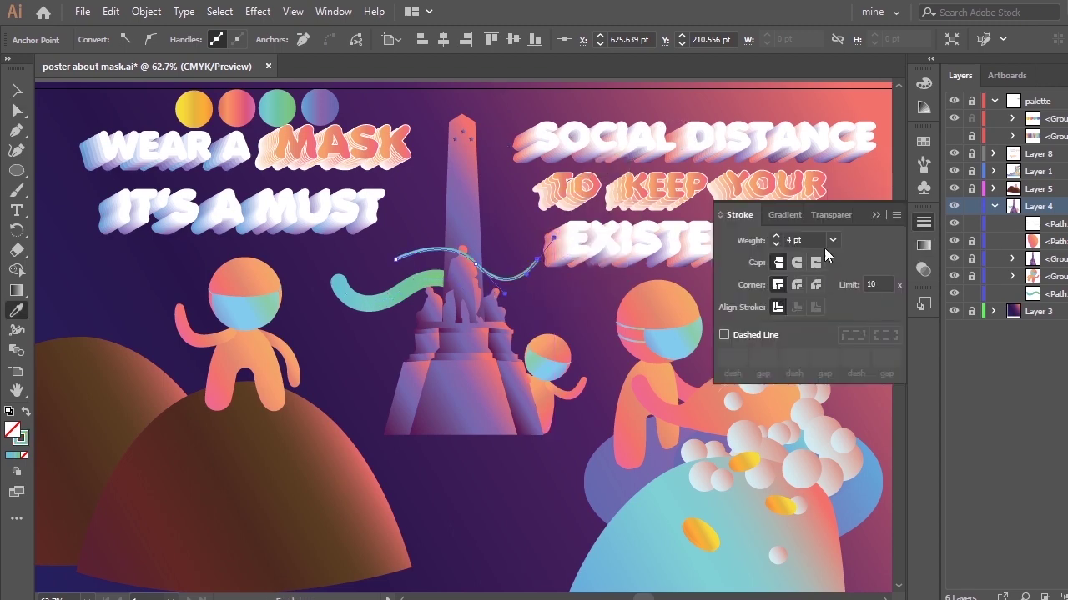
{"action": "left_click", "coordinate": [831, 240]}
{"action": "left_click", "coordinate": [838, 325]}
{"action": "left_click", "coordinate": [1064, 294]}
{"action": "left_click_drag", "start_coordinate": [1065, 292], "coordinate": [1060, 285]}
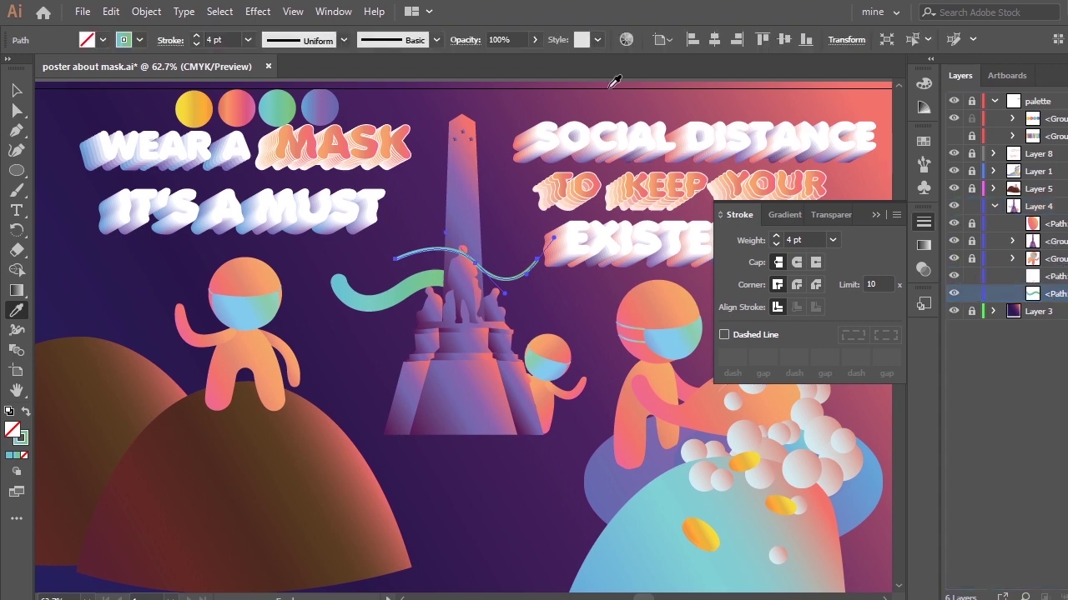
Apply the 15 pt. Round brush to the new blue-green path
{"action": "left_click", "coordinate": [382, 40]}
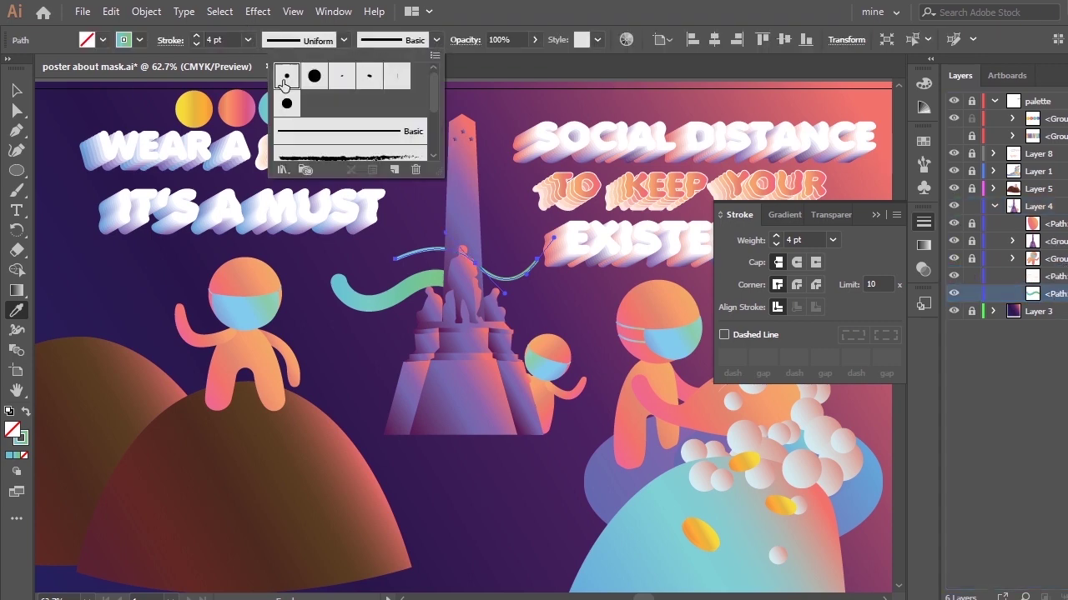
{"action": "left_click", "coordinate": [316, 76]}
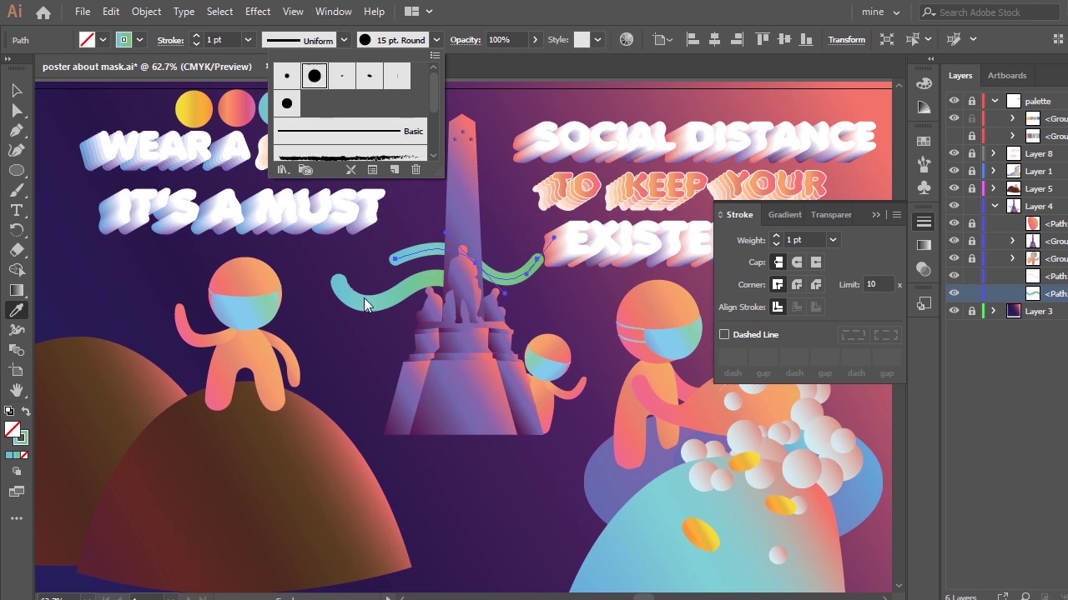
{"action": "left_click", "coordinate": [402, 289], "text": "ctrl"}
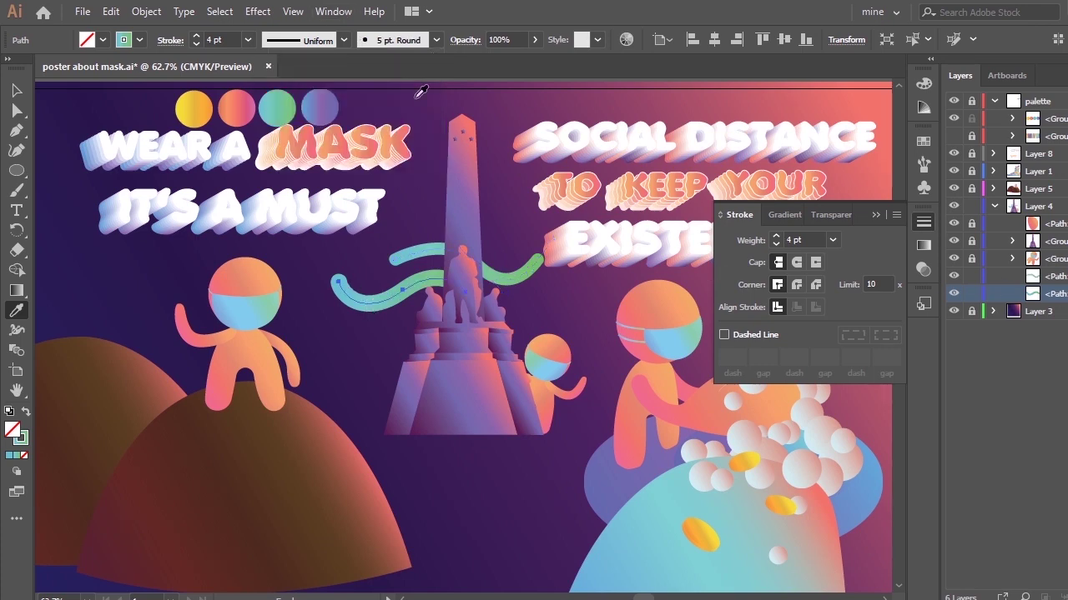
{"action": "left_click", "coordinate": [875, 214]}
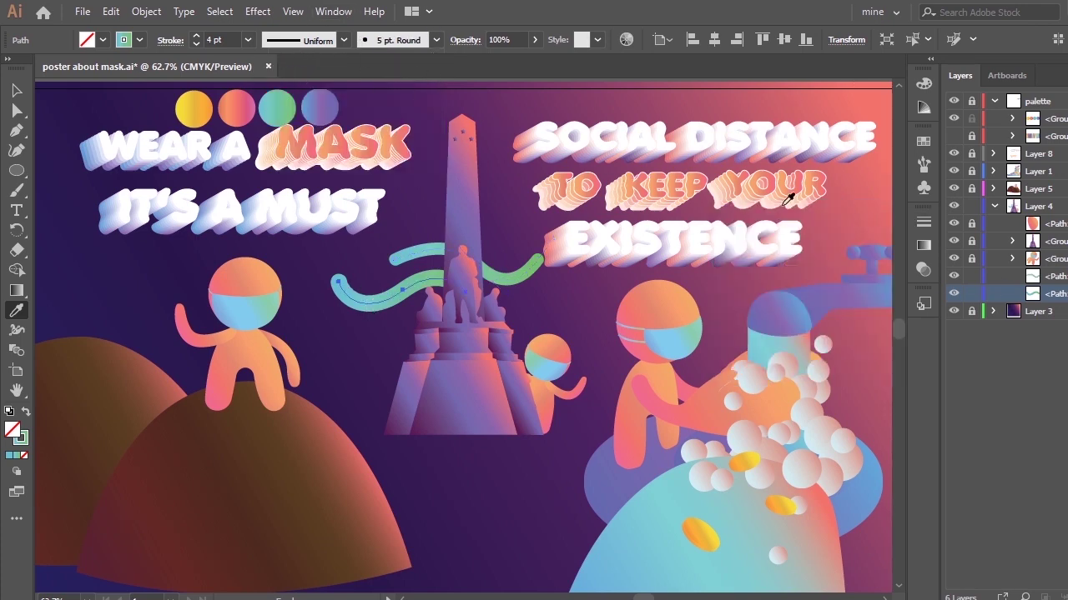
Shorten the upper ribbon's outer end slightly and lower both ribbons to the height of the monument's statues
{"action": "key", "text": "a"}
{"action": "left_click_drag", "start_coordinate": [394, 259], "coordinate": [404, 263]}
{"action": "left_click", "coordinate": [535, 316]}
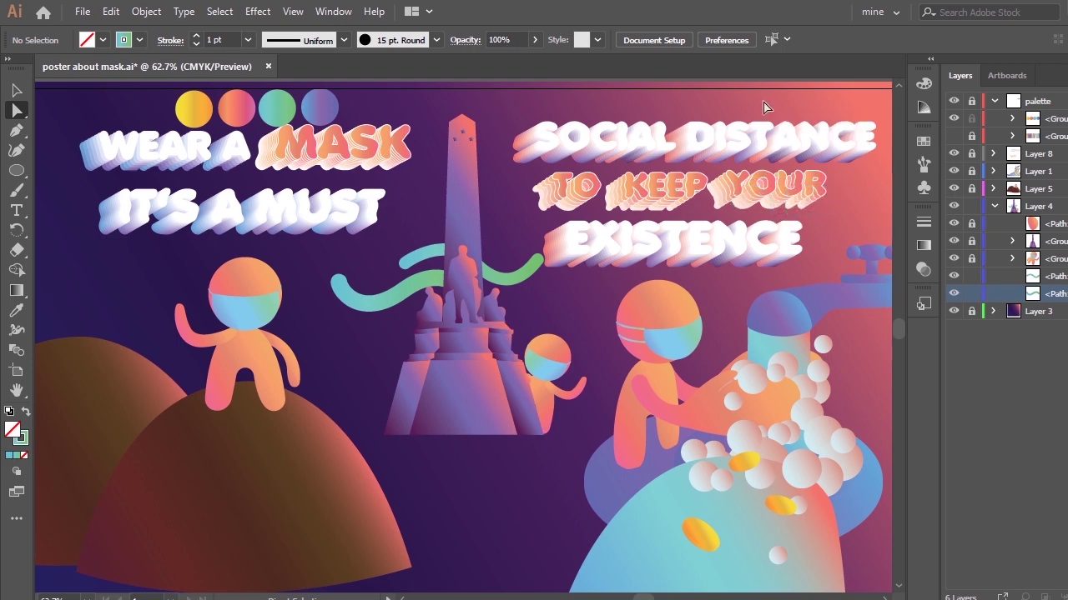
{"action": "left_click", "coordinate": [438, 281]}
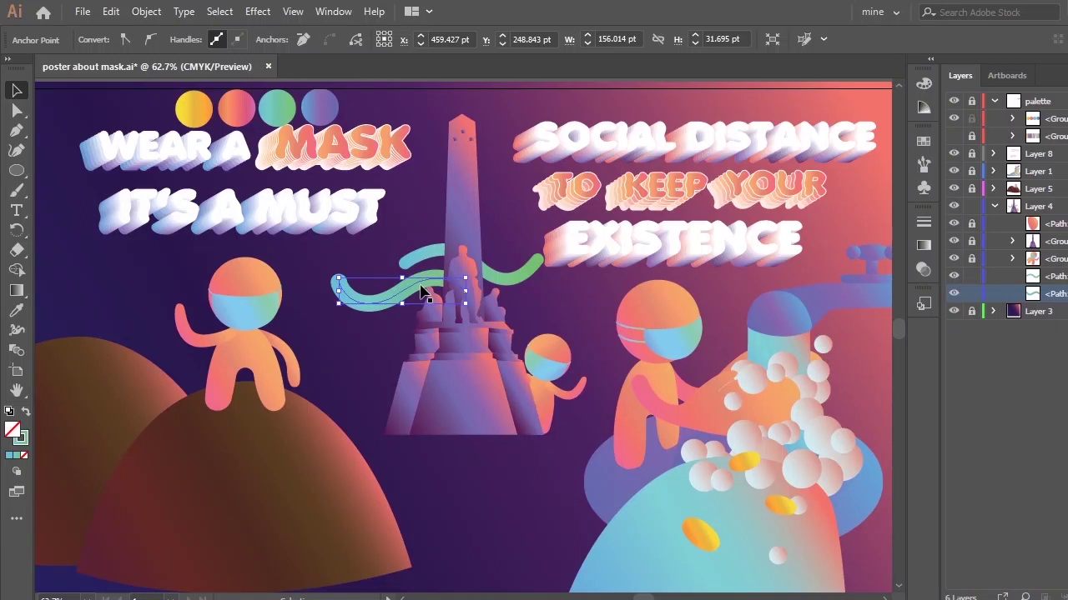
{"action": "mouse_move", "coordinate": [421, 290]}
{"action": "left_mouse_down"}
{"action": "mouse_move", "coordinate": [424, 278]}
{"action": "mouse_move", "coordinate": [422, 296]}
{"action": "left_mouse_up"}
{"action": "left_click_drag", "start_coordinate": [436, 258], "coordinate": [435, 288]}
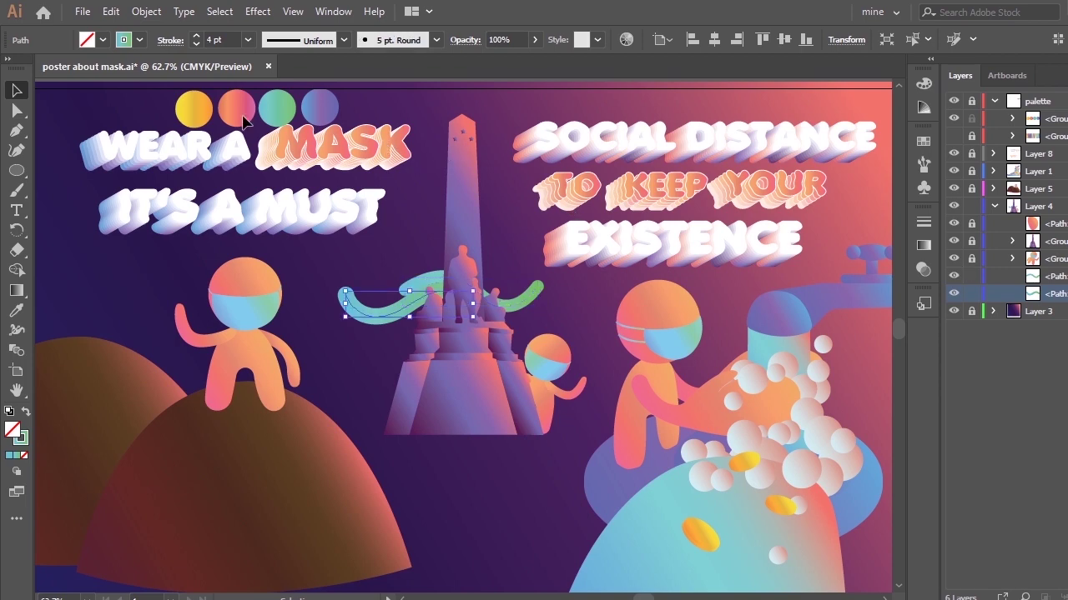
Sample the orange-pink gradient circle onto the lower ribbon's stroke, set its weight to 4 pt, and deselect it
{"action": "key", "text": "i"}
{"action": "left_click", "coordinate": [231, 107]}
{"action": "left_click", "coordinate": [25, 408]}
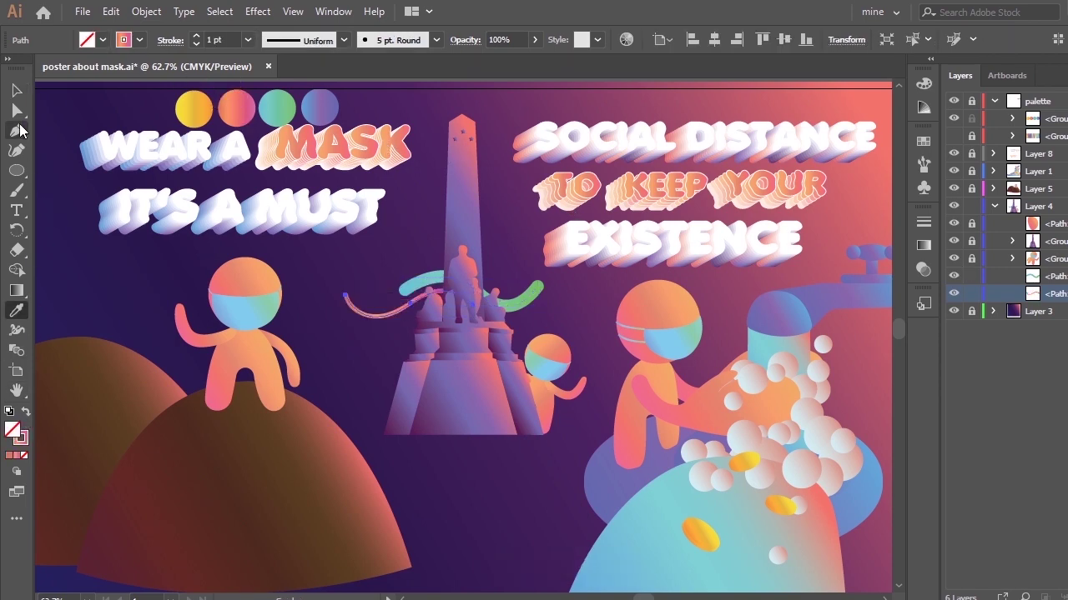
{"action": "left_click", "coordinate": [248, 39]}
{"action": "left_click", "coordinate": [265, 176]}
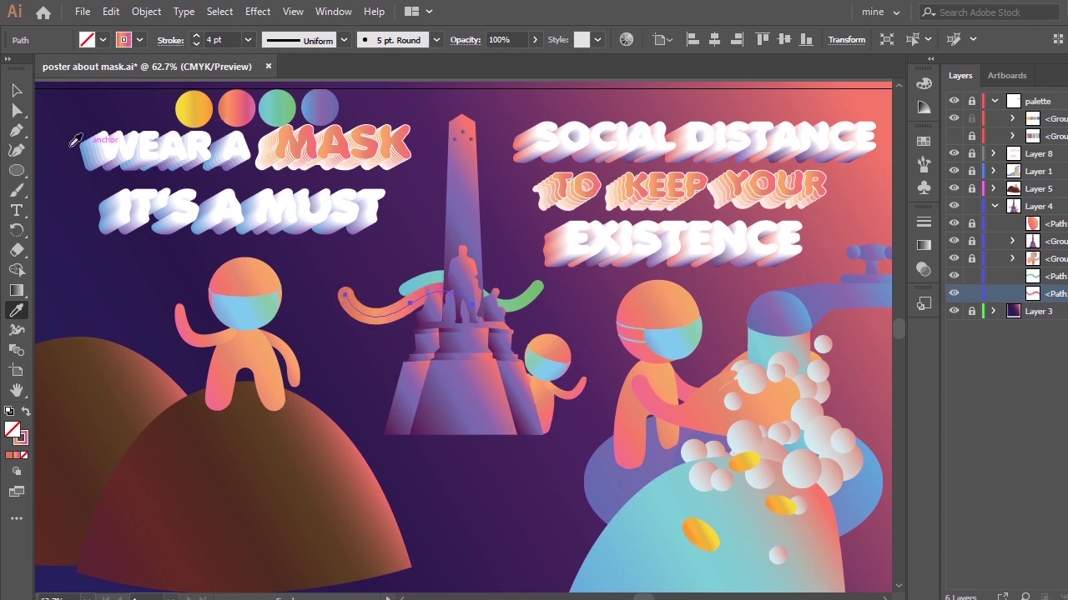
{"action": "key", "text": "v"}
{"action": "left_click", "coordinate": [490, 127]}
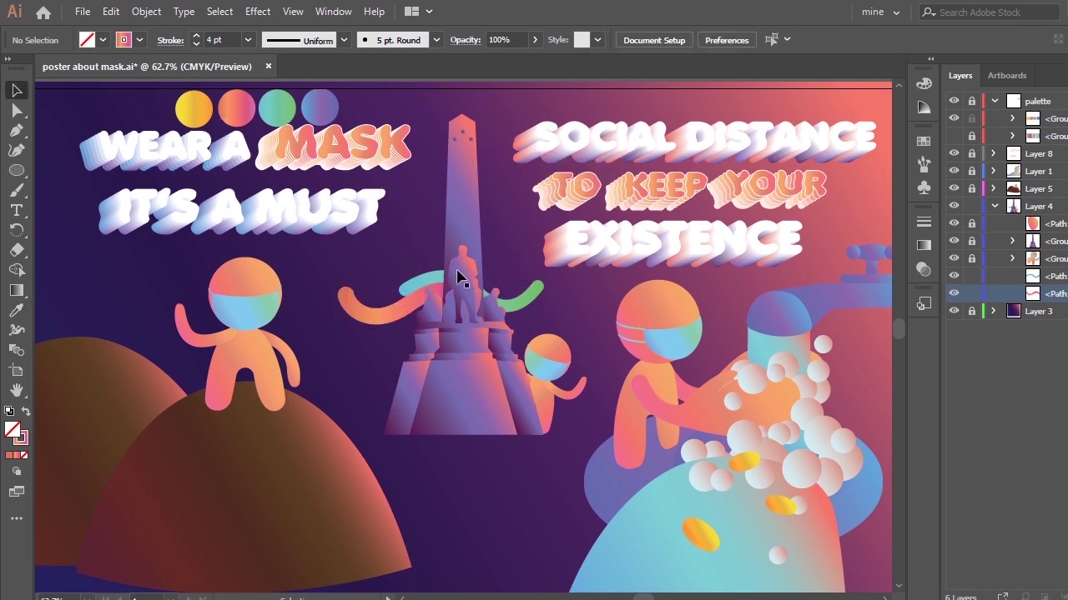
Raise and shorten the blue-green ribbon so it emerges from the obelisk's right side, and reposition the orange ribbon across the statues
{"action": "left_click_drag", "start_coordinate": [510, 308], "coordinate": [510, 263]}
{"action": "left_click_drag", "start_coordinate": [404, 267], "coordinate": [460, 255]}
{"action": "left_click_drag", "start_coordinate": [507, 254], "coordinate": [457, 280]}
{"action": "key", "text": "ctrl+z"}
{"action": "left_click_drag", "start_coordinate": [367, 294], "coordinate": [341, 305]}
{"action": "left_click", "coordinate": [430, 240]}
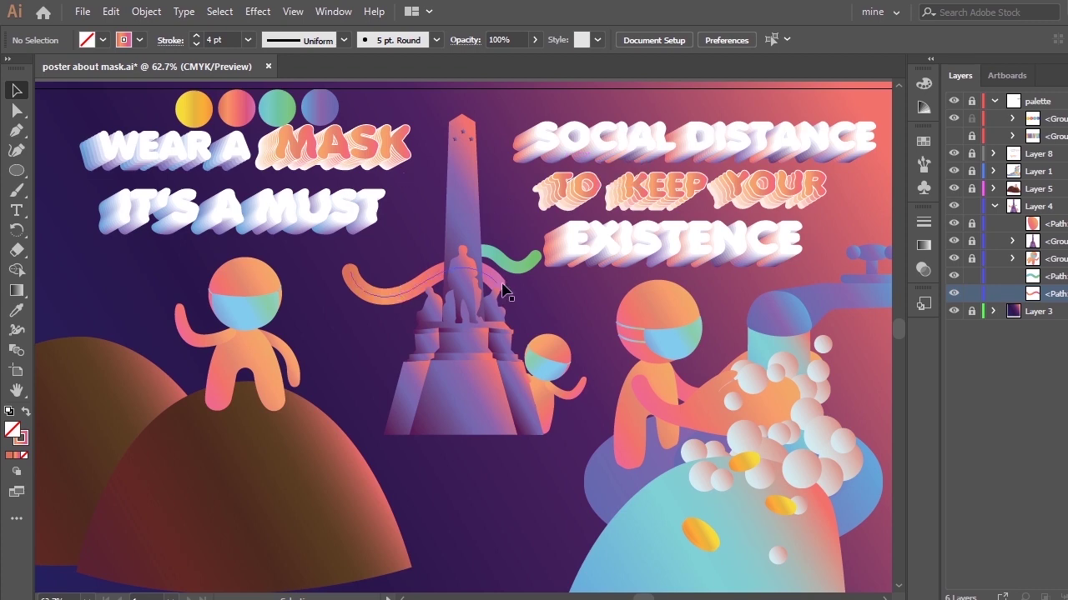
Select both ribbons and, after trying a 5 pt weight and other brushes, apply the 5 pt. Round brush to them
{"action": "left_click_drag", "start_coordinate": [379, 224], "coordinate": [466, 221]}
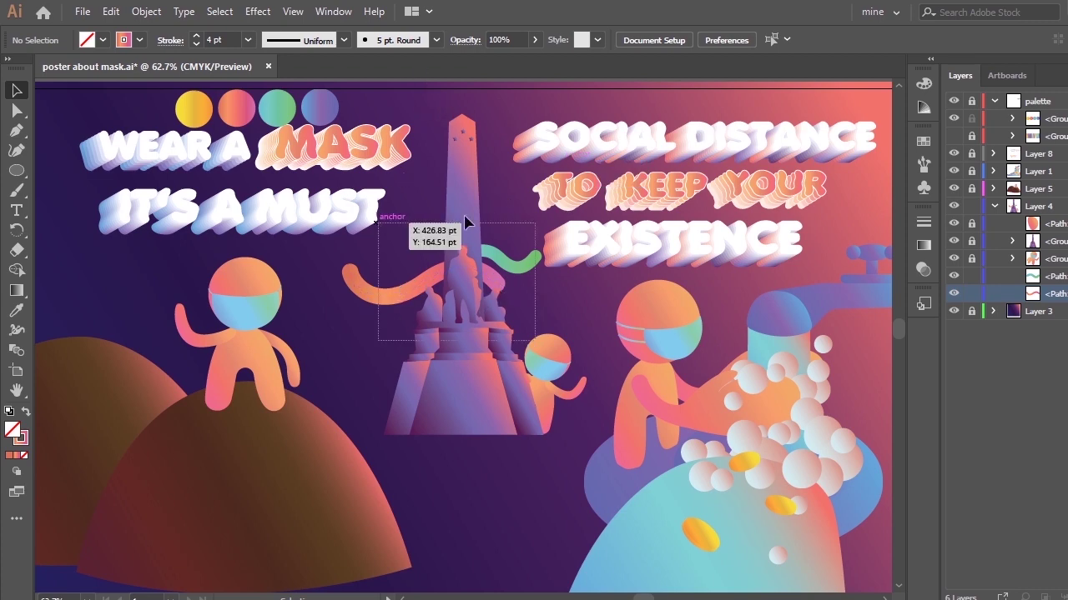
{"action": "left_click", "coordinate": [248, 39]}
{"action": "left_click", "coordinate": [286, 185]}
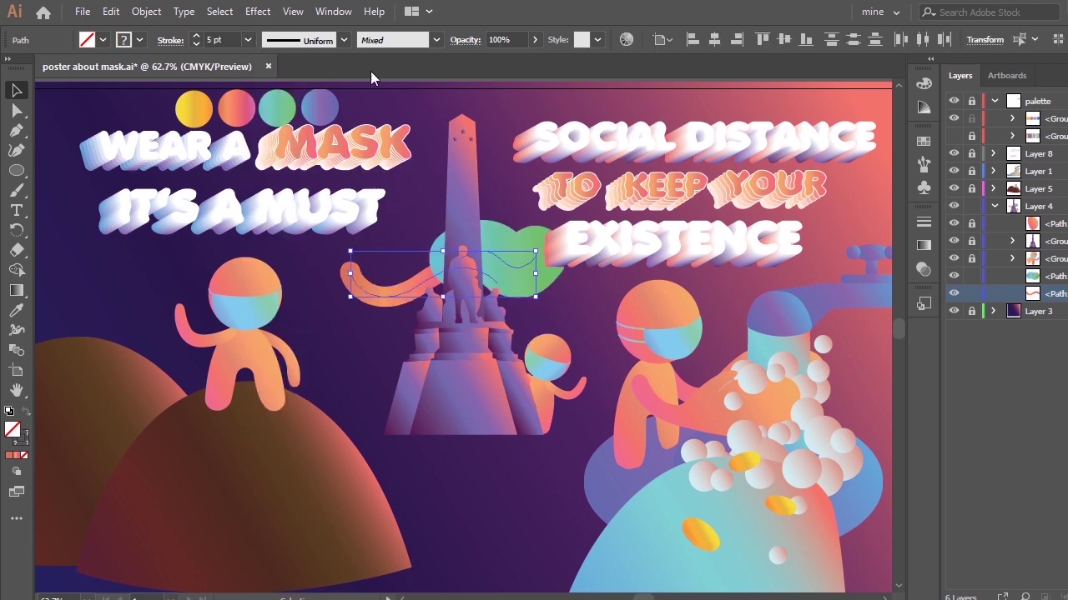
{"action": "left_click", "coordinate": [392, 40]}
{"action": "left_click", "coordinate": [286, 76]}
{"action": "left_click", "coordinate": [314, 77]}
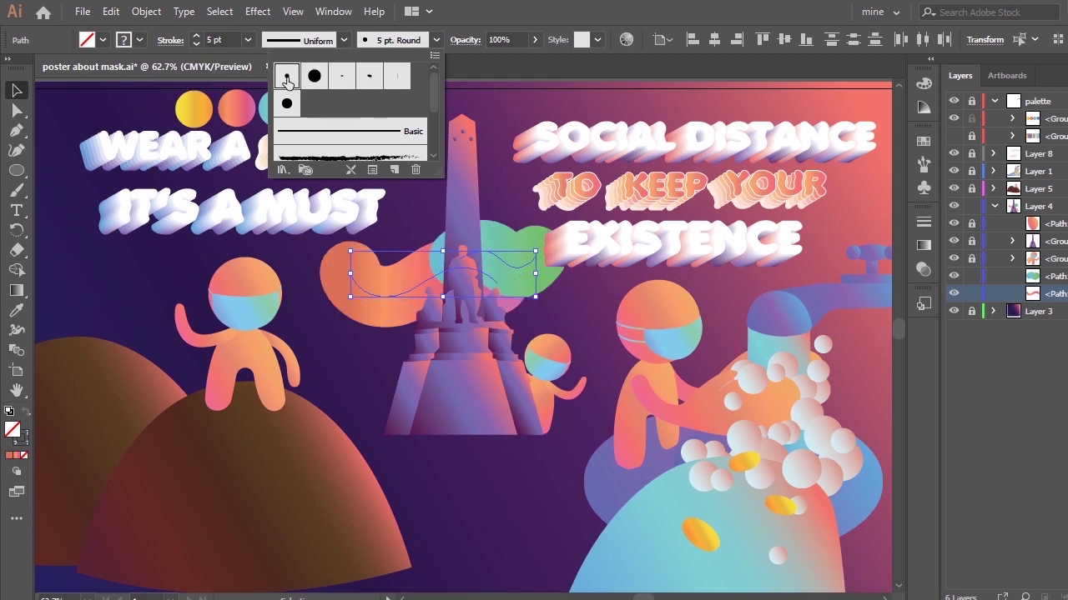
{"action": "left_click", "coordinate": [286, 78]}
{"action": "left_click", "coordinate": [391, 133]}
{"action": "left_click", "coordinate": [287, 78]}
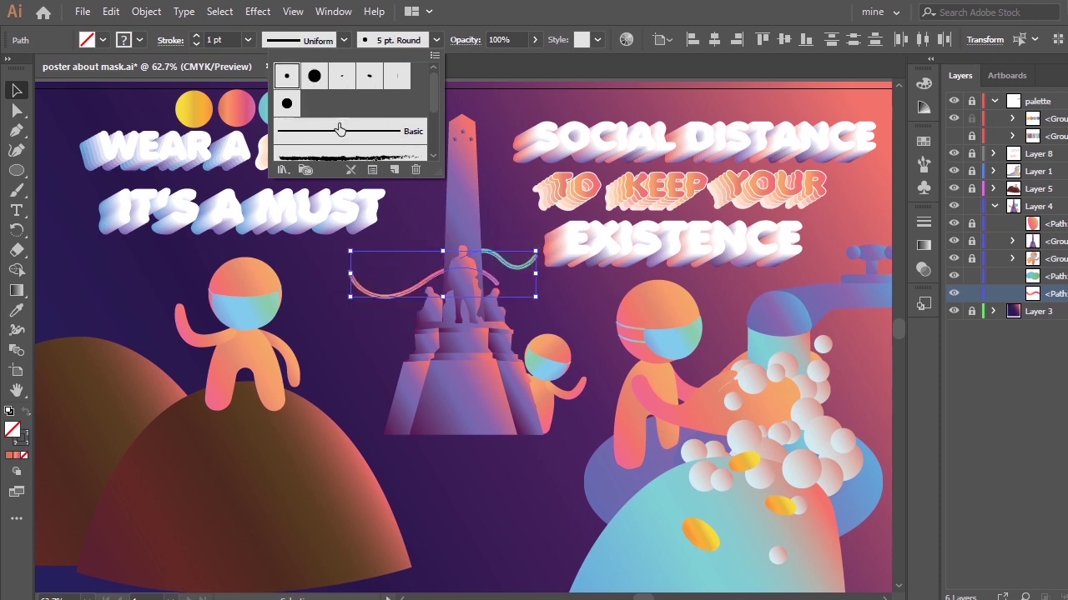
{"action": "left_click", "coordinate": [248, 61]}
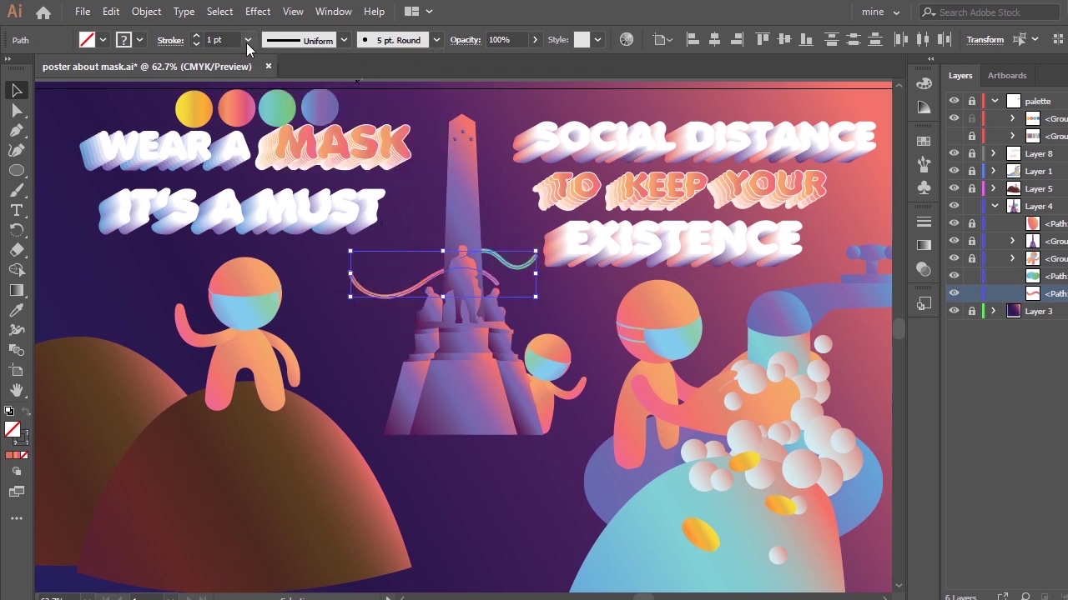
Try a 3 pt stroke on both ribbons, settle on 5 pt, and nudge the blue-green ribbon down slightly
{"action": "left_click", "coordinate": [247, 41]}
{"action": "left_click", "coordinate": [275, 145]}
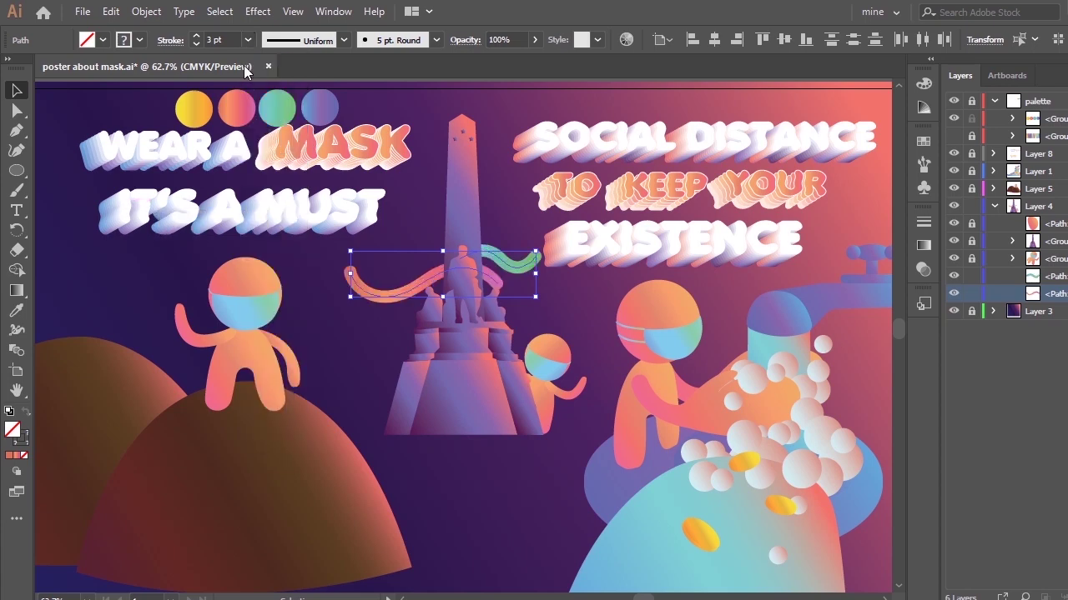
{"action": "left_click", "coordinate": [247, 41]}
{"action": "left_click", "coordinate": [267, 184]}
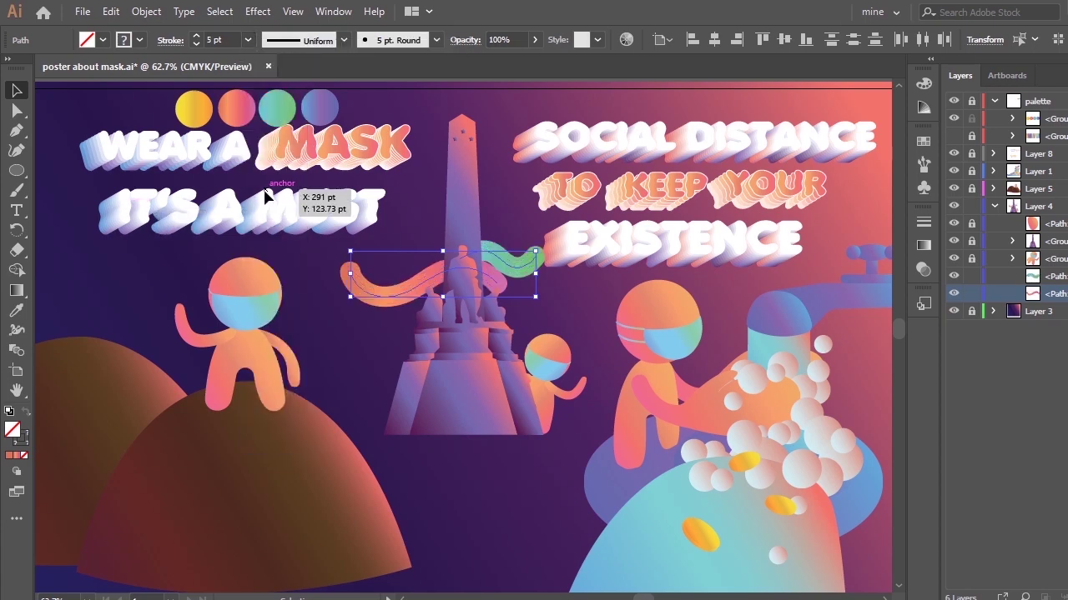
{"action": "left_click", "coordinate": [421, 208]}
{"action": "left_click_drag", "start_coordinate": [515, 273], "coordinate": [515, 276]}
{"action": "left_click", "coordinate": [510, 210]}
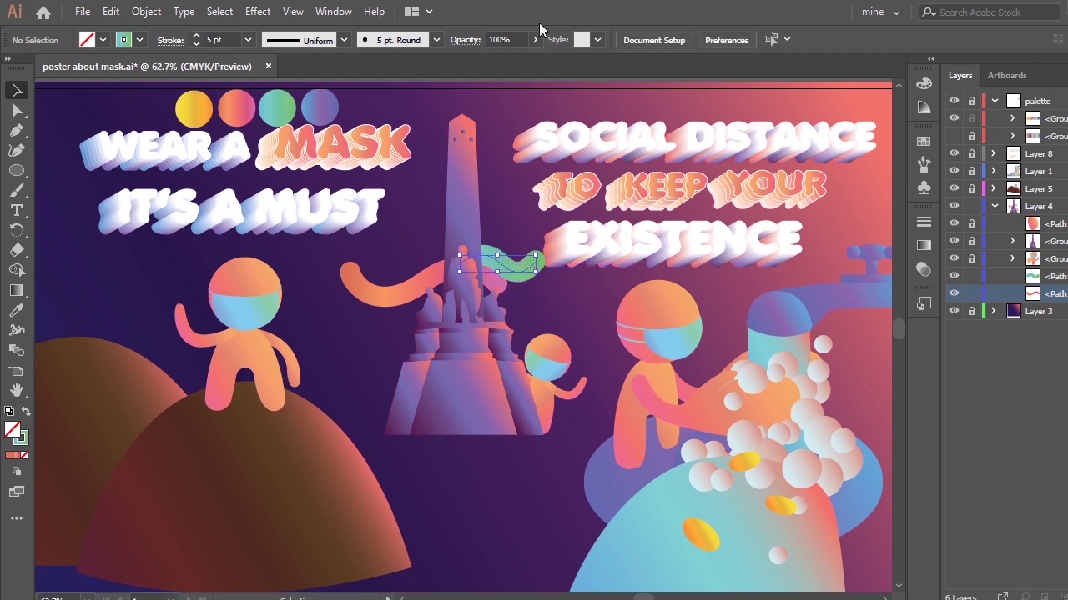
Remove the anchor point at the orange ribbon's right end and move the shortened ribbon right, behind the statues
{"action": "left_click_drag", "start_coordinate": [499, 286], "coordinate": [497, 284]}
{"action": "key", "text": "a"}
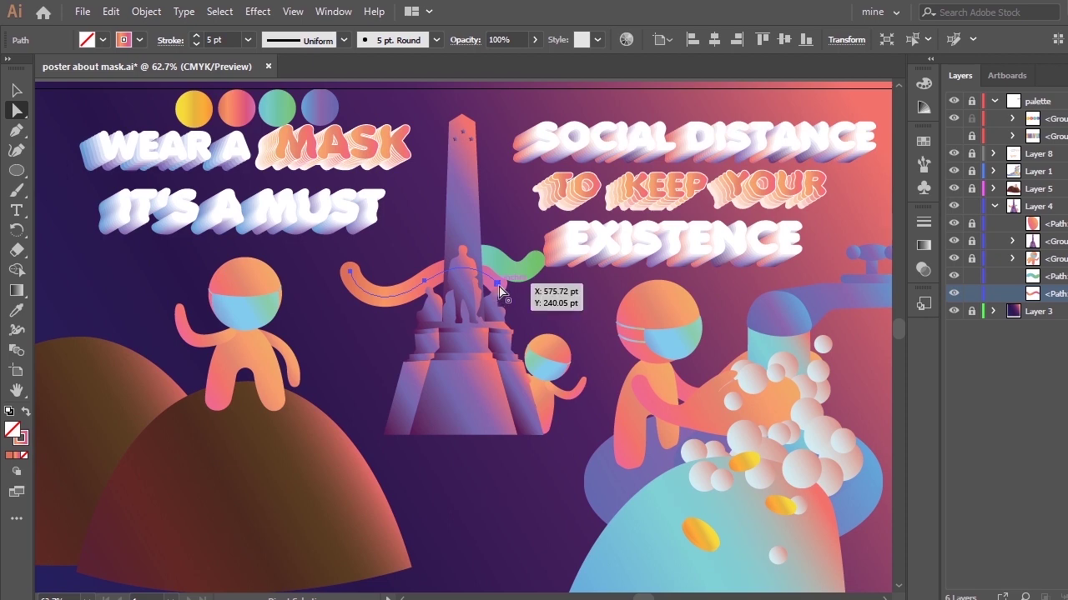
{"action": "key", "text": "minus"}
{"action": "left_click", "coordinate": [497, 291]}
{"action": "key", "text": "v"}
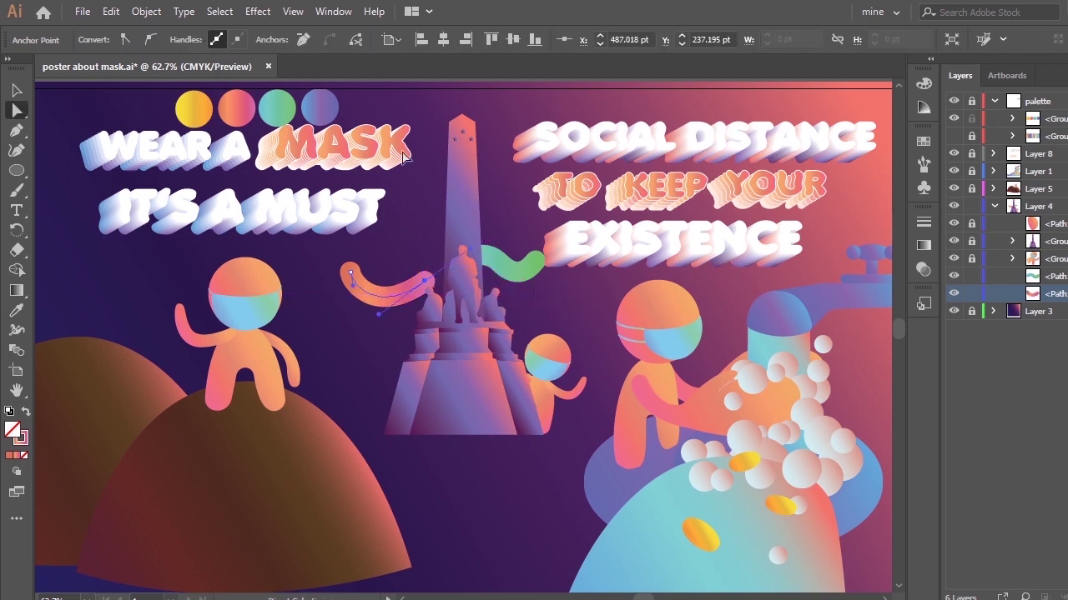
{"action": "left_click_drag", "start_coordinate": [418, 299], "coordinate": [467, 309]}
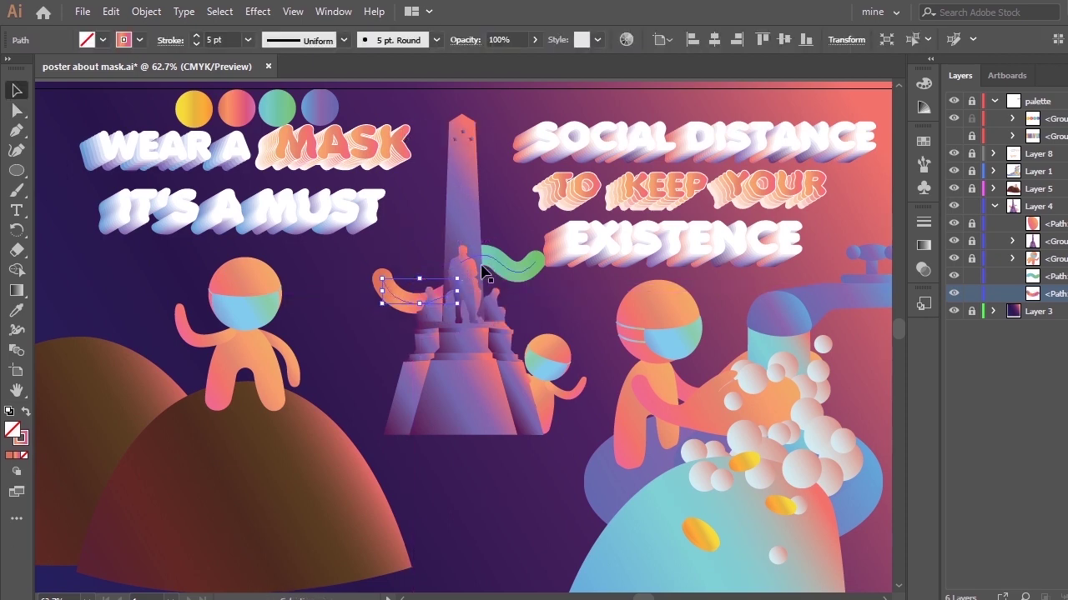
Reshape the orange ribbon into an upward arch by moving its left anchor point and adjusting its curve handles
{"action": "left_click", "coordinate": [492, 268]}
{"action": "left_click", "coordinate": [381, 298]}
{"action": "key", "text": "a"}
{"action": "left_click_drag", "start_coordinate": [382, 279], "coordinate": [363, 296]}
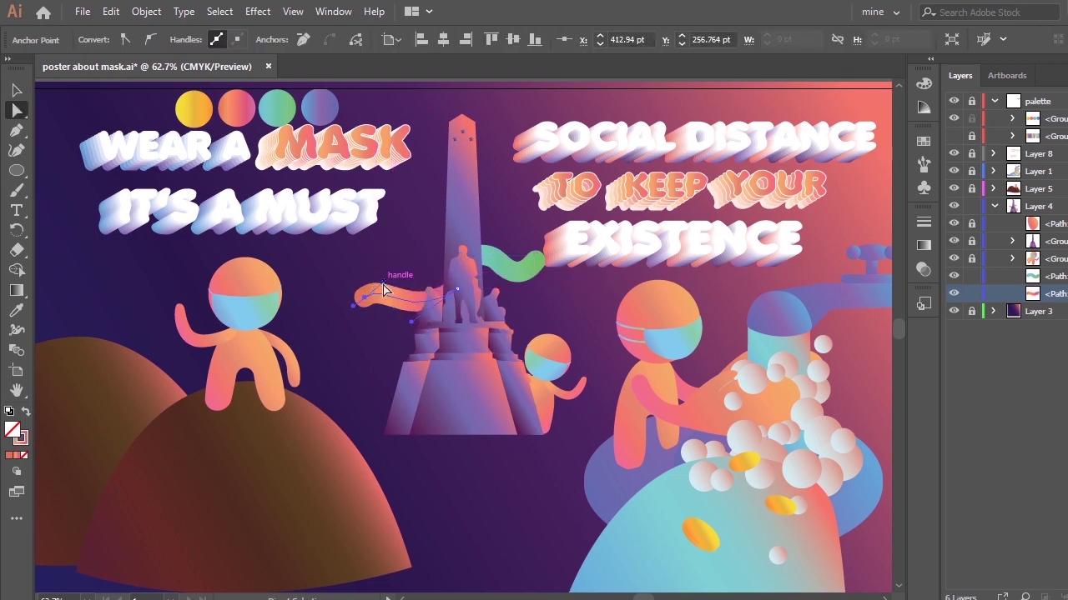
{"action": "mouse_move", "coordinate": [422, 340]}
{"action": "left_mouse_down"}
{"action": "mouse_move", "coordinate": [397, 366]}
{"action": "mouse_move", "coordinate": [422, 354]}
{"action": "left_mouse_up"}
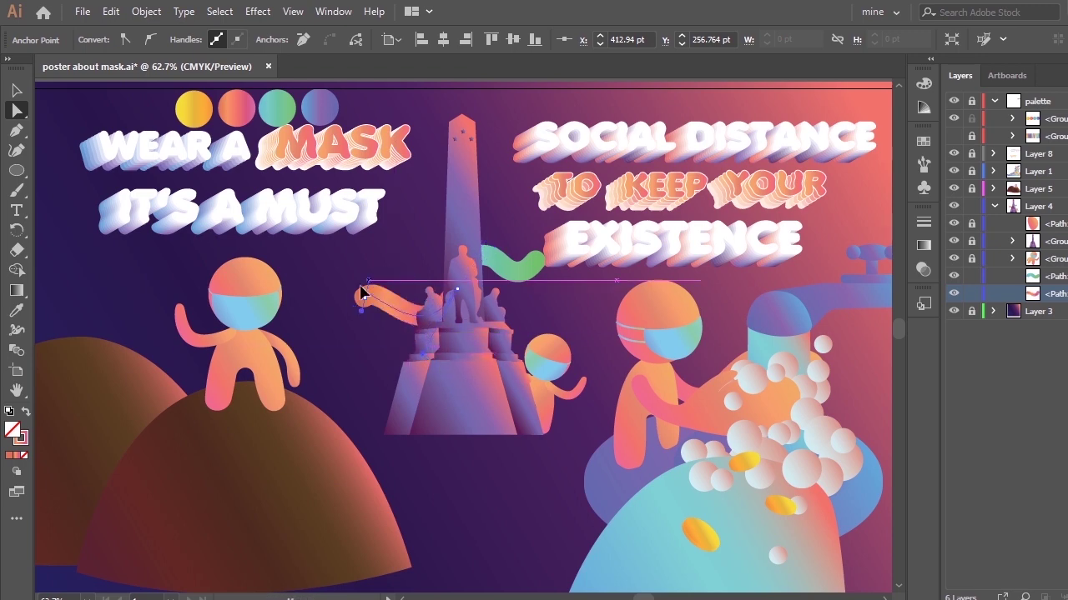
{"action": "left_click_drag", "start_coordinate": [360, 286], "coordinate": [410, 243]}
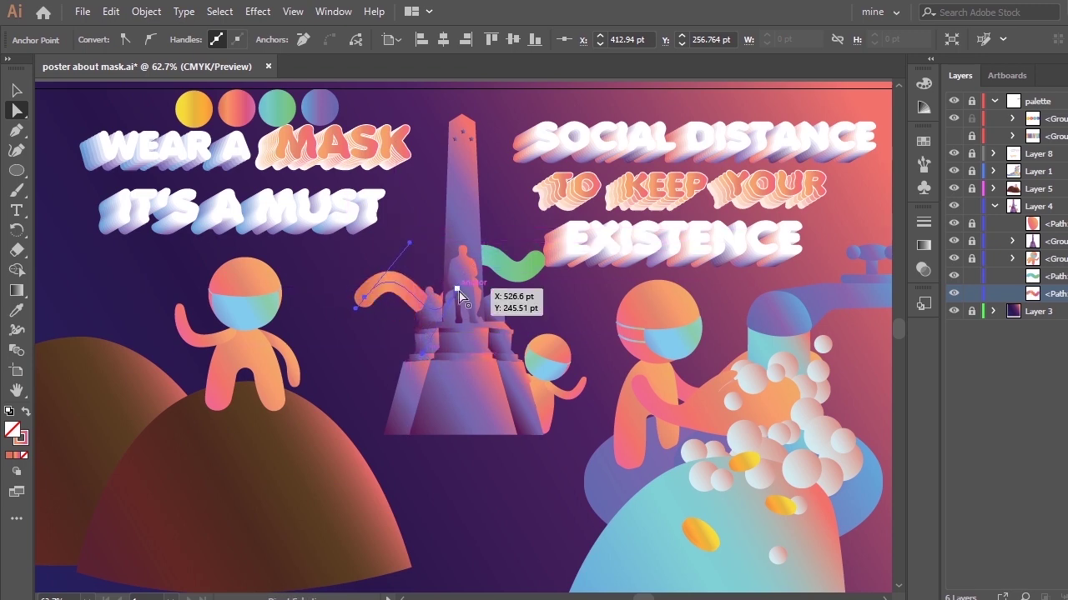
{"action": "left_click_drag", "start_coordinate": [459, 296], "coordinate": [407, 328]}
{"action": "left_click_drag", "start_coordinate": [398, 330], "coordinate": [406, 315]}
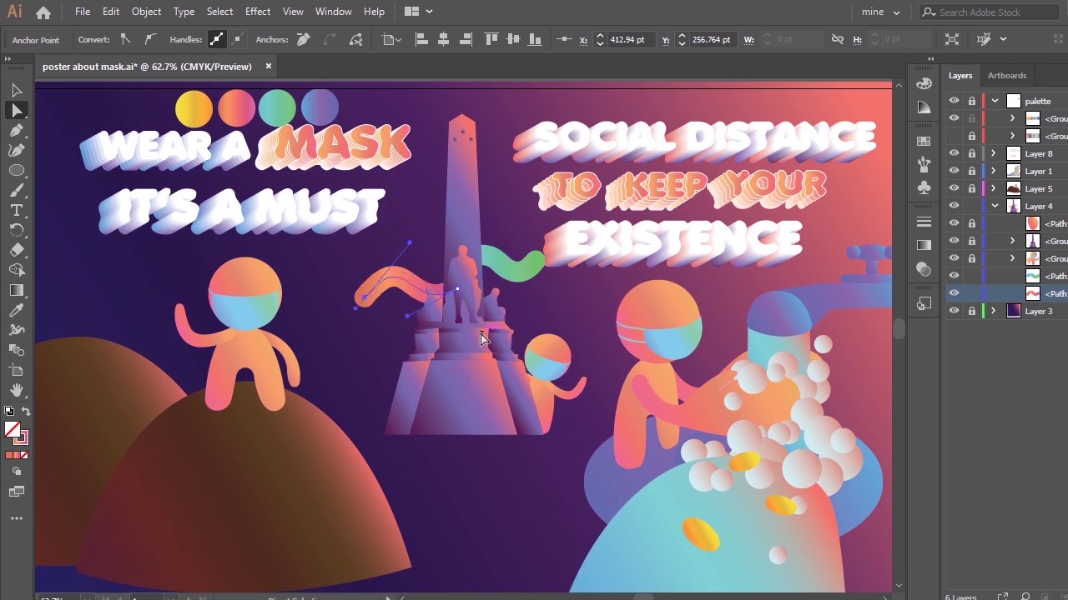
Delete the orange ribbon and place a duplicate of the blue-green ribbon at the monument's left side
{"action": "key", "text": "Delete"}
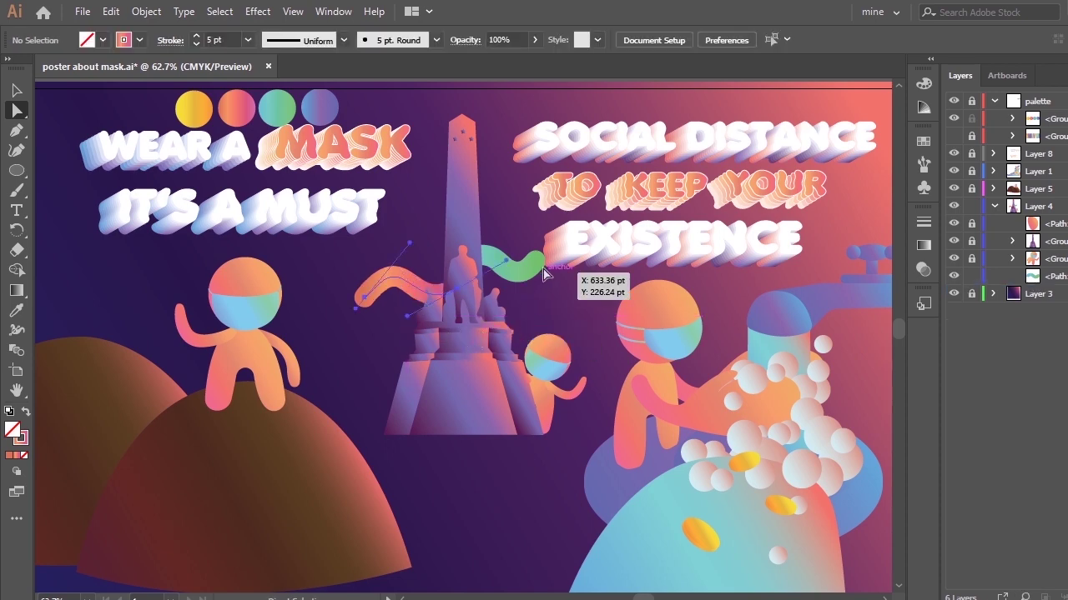
{"action": "mouse_move", "coordinate": [523, 273]}
{"action": "left_mouse_down"}
{"action": "mouse_move", "coordinate": [500, 289]}
{"action": "mouse_move", "coordinate": [429, 296]}
{"action": "mouse_move", "coordinate": [429, 274]}
{"action": "left_mouse_up"}
{"action": "key", "text": "ctrl+z"}
{"action": "key", "text": "v"}
{"action": "left_click", "coordinate": [499, 312]}
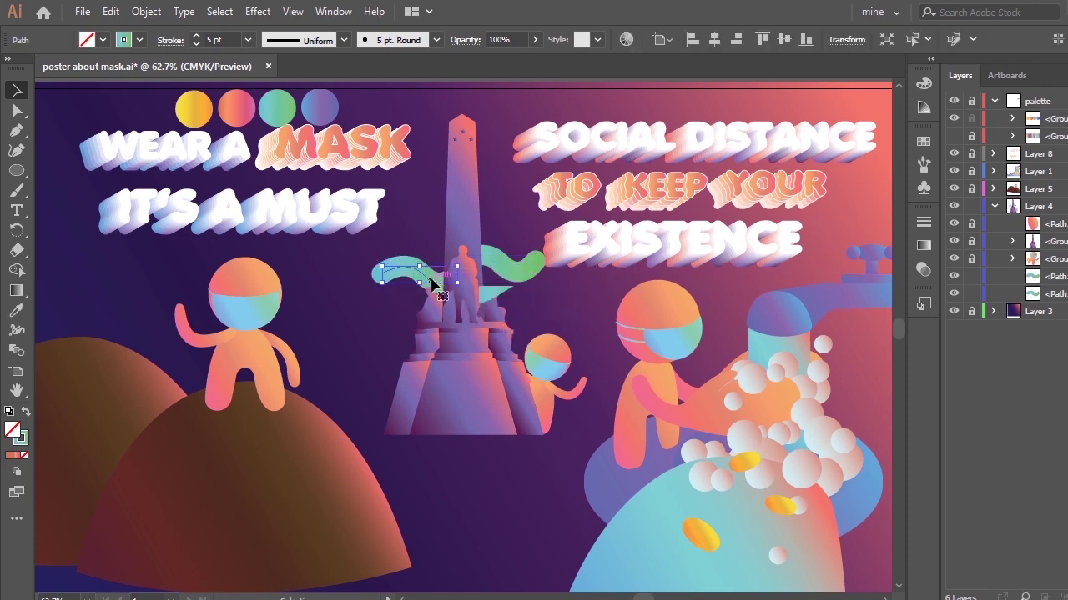
Try another duplicate of the blue-green ribbon above the one left of the monument, and delete it
{"action": "mouse_move", "coordinate": [429, 285]}
{"action": "left_mouse_down", "text": "alt"}
{"action": "mouse_move", "coordinate": [449, 304]}
{"action": "mouse_move", "coordinate": [458, 282]}
{"action": "mouse_move", "coordinate": [441, 314]}
{"action": "mouse_move", "coordinate": [439, 233]}
{"action": "left_mouse_up", "text": "alt"}
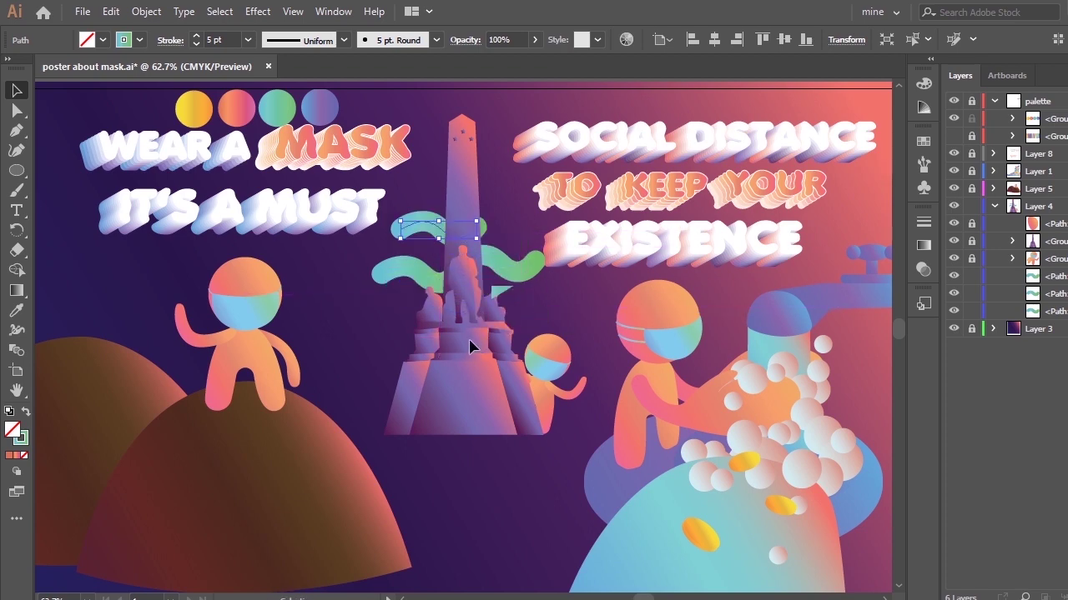
{"action": "key", "text": "Delete"}
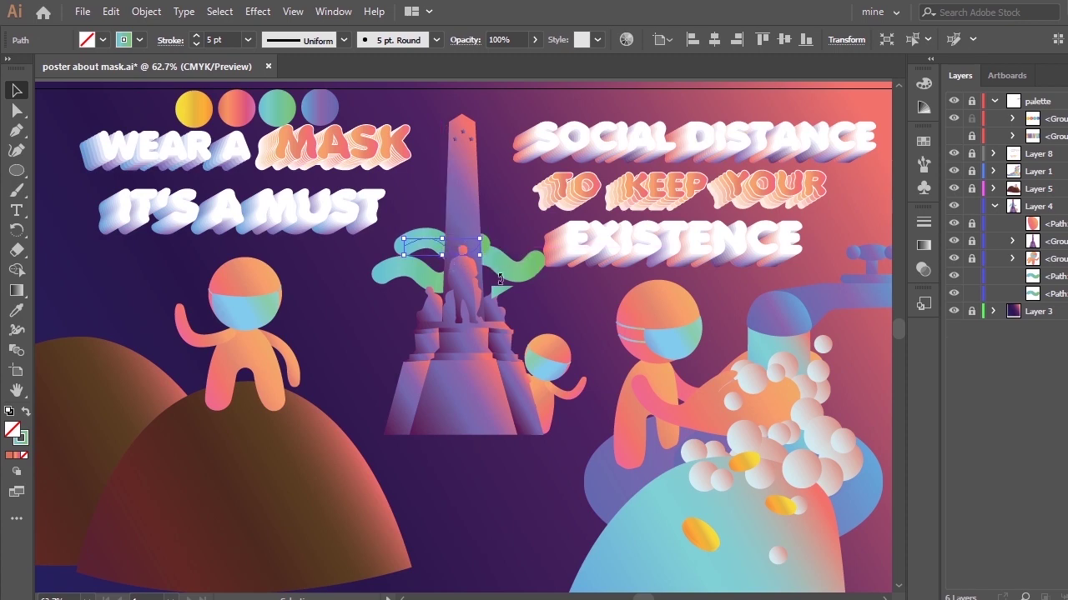
{"action": "key", "text": "p"}
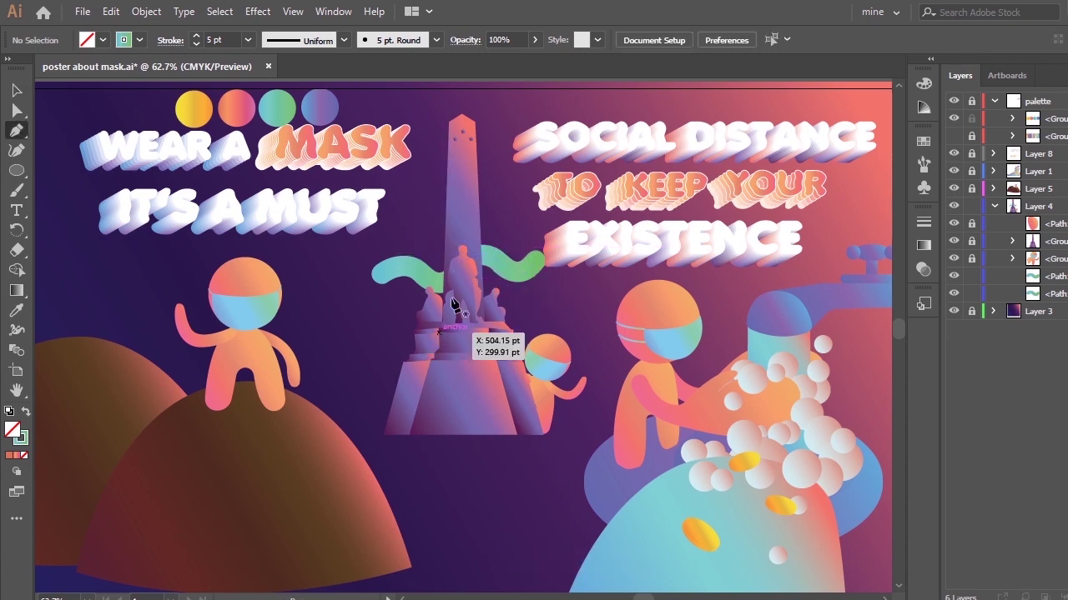
{"action": "left_click", "coordinate": [464, 300]}
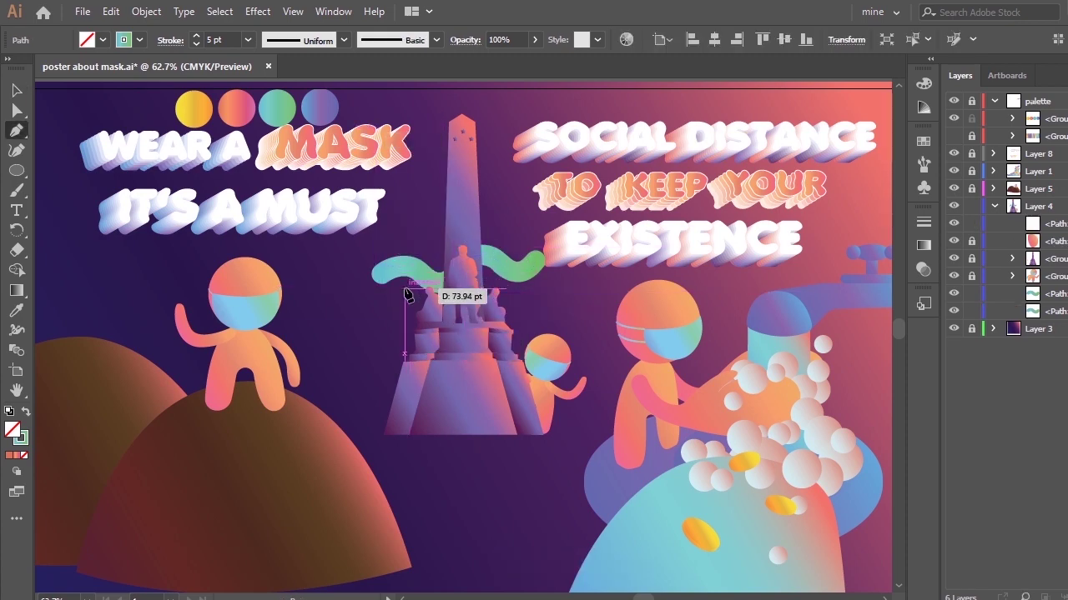
{"action": "left_click_drag", "start_coordinate": [405, 289], "coordinate": [391, 258]}
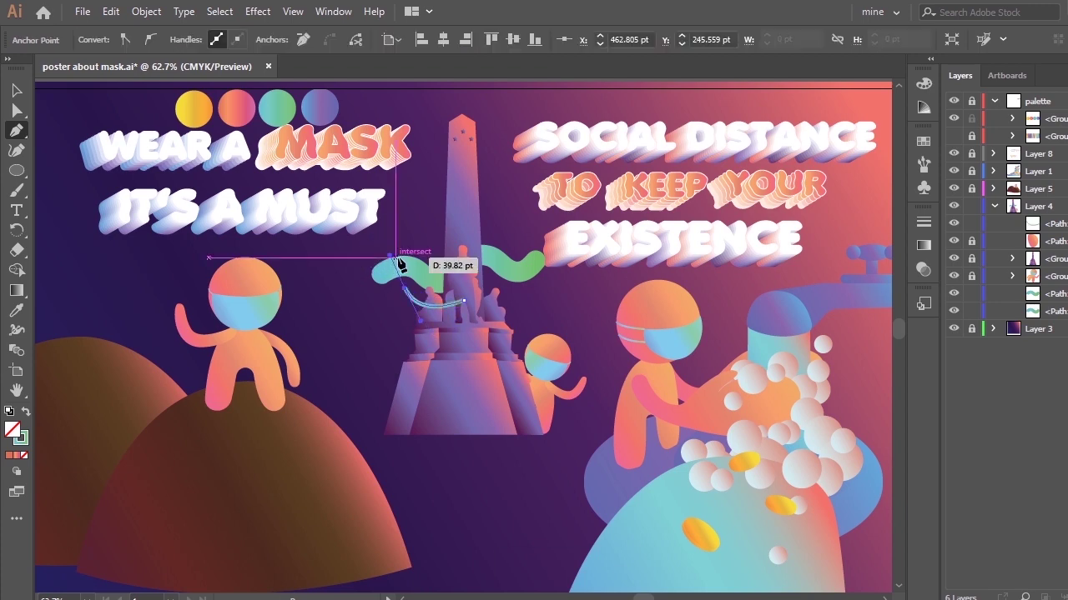
{"action": "key", "text": "ctrl+z"}
{"action": "key", "text": "ctrl+z"}
{"action": "left_click", "coordinate": [467, 298]}
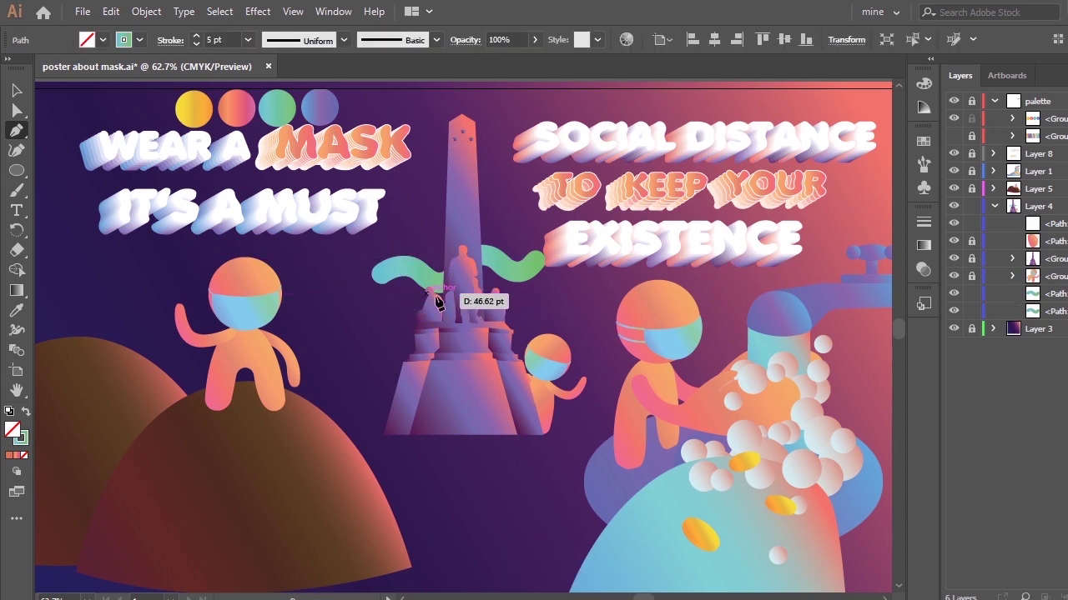
{"action": "key", "text": "ctrl+z"}
{"action": "left_click", "coordinate": [463, 298]}
{"action": "left_click_drag", "start_coordinate": [371, 299], "coordinate": [317, 346]}
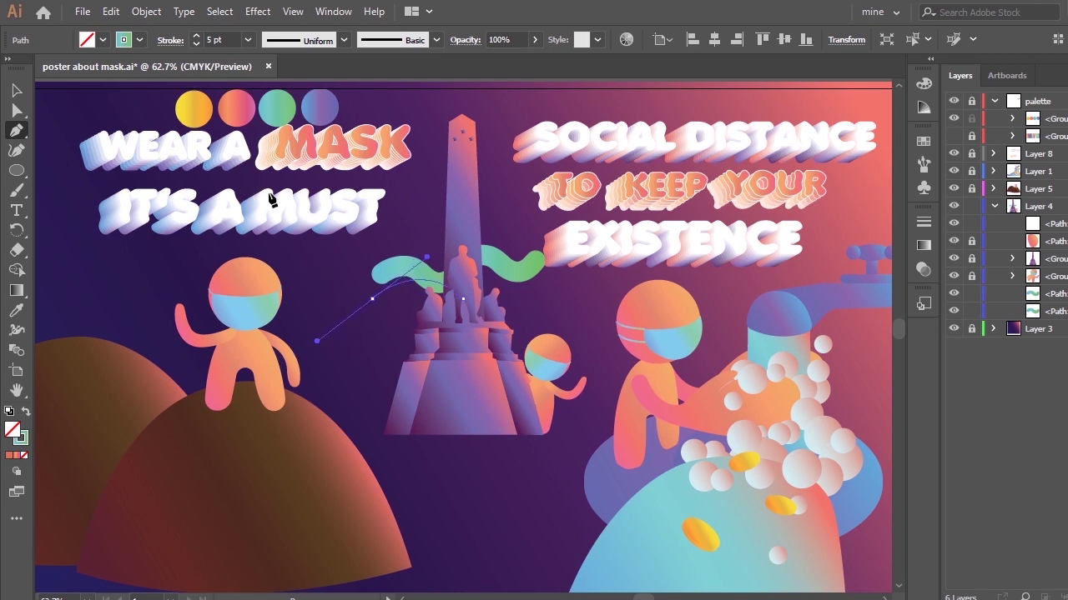
{"action": "mouse_move", "coordinate": [311, 265]}
{"action": "left_mouse_down"}
{"action": "mouse_move", "coordinate": [297, 247]}
{"action": "mouse_move", "coordinate": [306, 260]}
{"action": "left_mouse_up"}
{"action": "key", "text": "ctrl+z"}
{"action": "key", "text": "ctrl+z"}
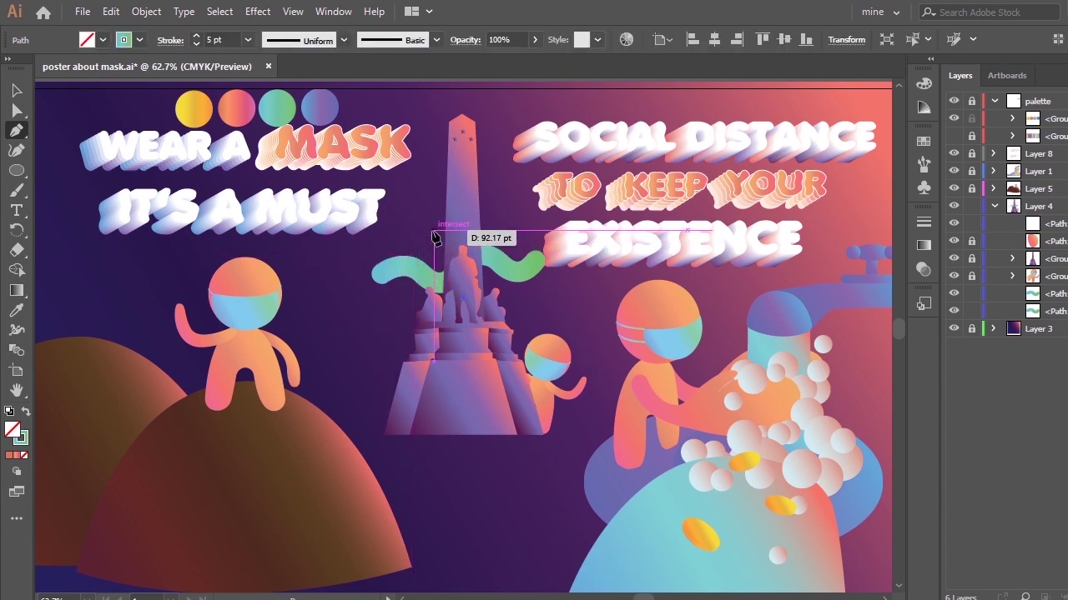
Place a duplicate of the blue-green ribbon just below the one left of the monument and extend it leftward with a curved Pen segment
{"action": "key", "text": "v"}
{"action": "left_click", "coordinate": [418, 272]}
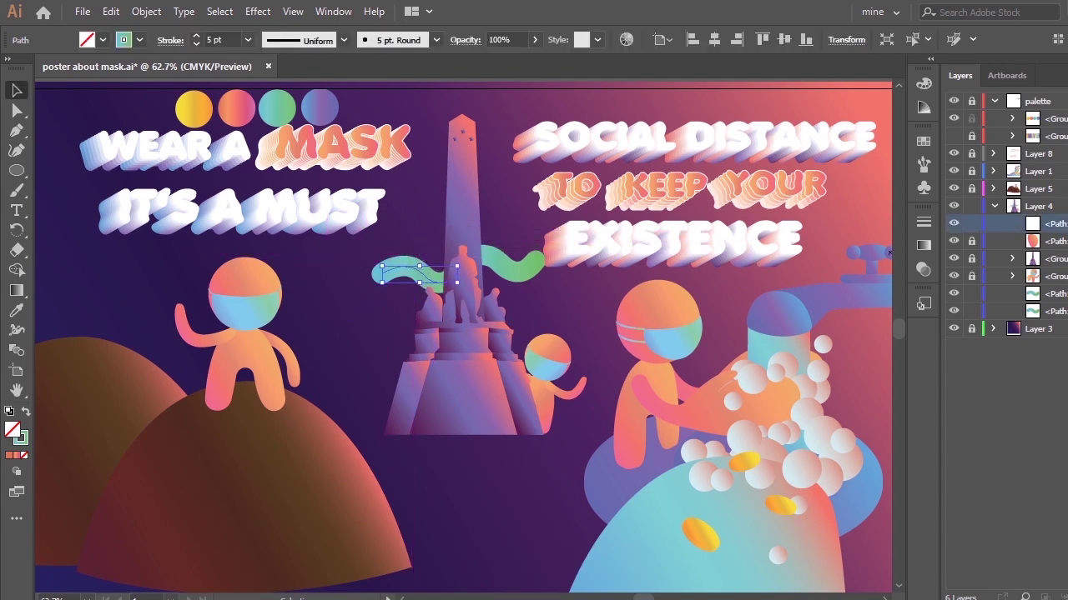
{"action": "mouse_move", "coordinate": [430, 291]}
{"action": "left_mouse_down"}
{"action": "mouse_move", "coordinate": [429, 358]}
{"action": "mouse_move", "coordinate": [428, 305]}
{"action": "left_mouse_up"}
{"action": "key", "text": "a"}
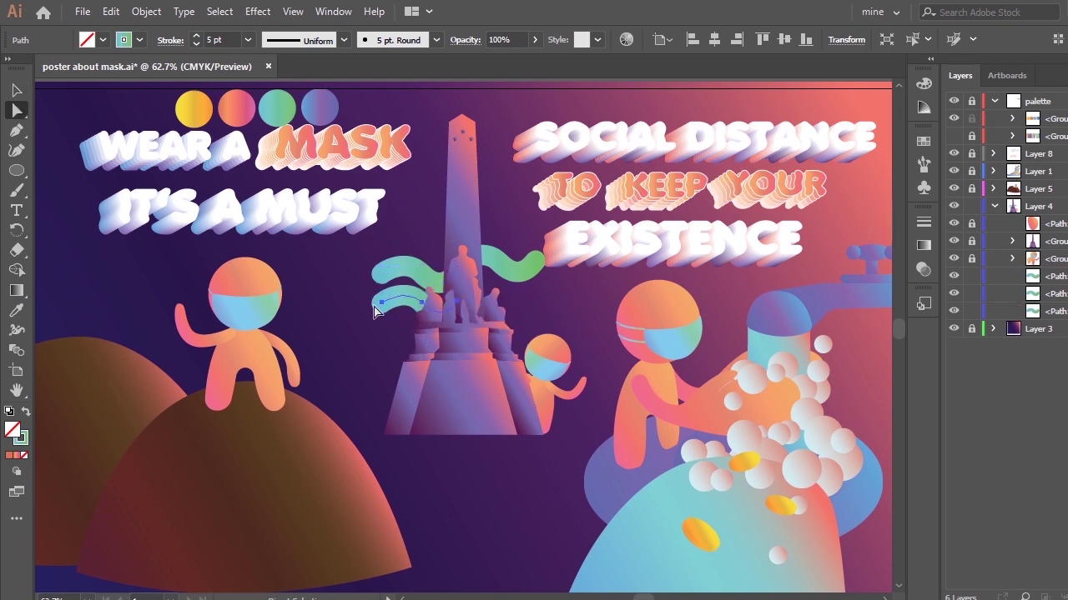
{"action": "key", "text": "p"}
{"action": "left_click", "coordinate": [382, 302]}
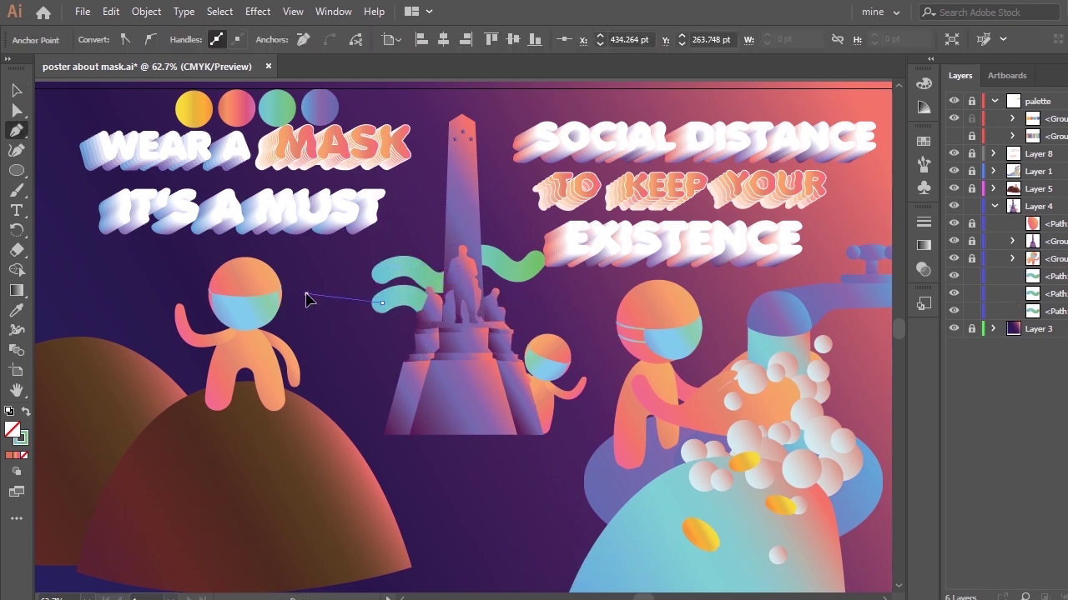
{"action": "left_click_drag", "start_coordinate": [282, 252], "coordinate": [282, 249]}
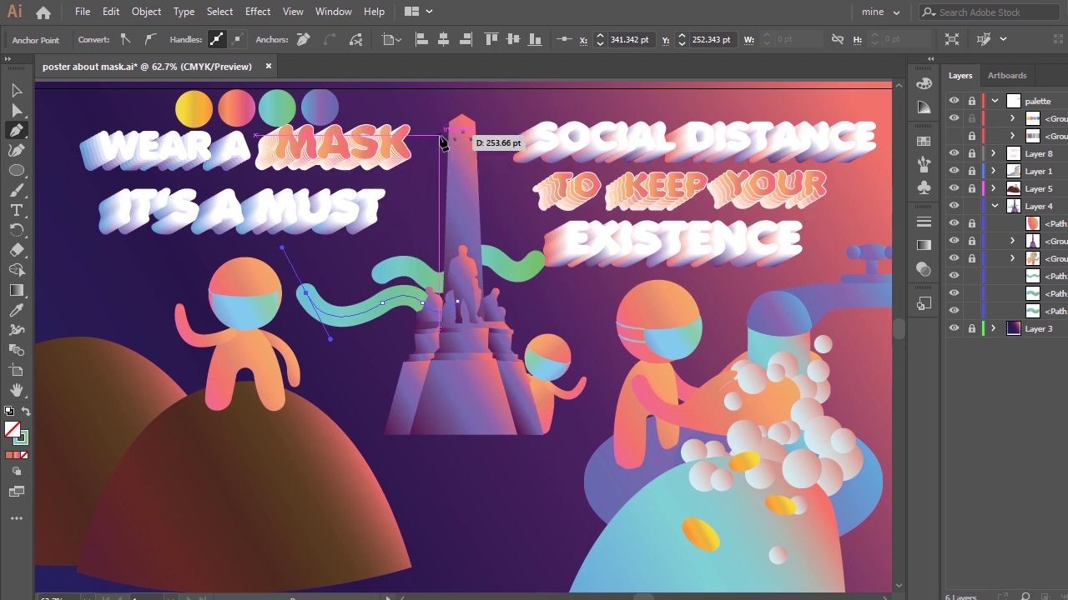
Refine the left curve of the extended lower ribbon by adjusting its end anchor point and curve handle
{"action": "key", "text": "a"}
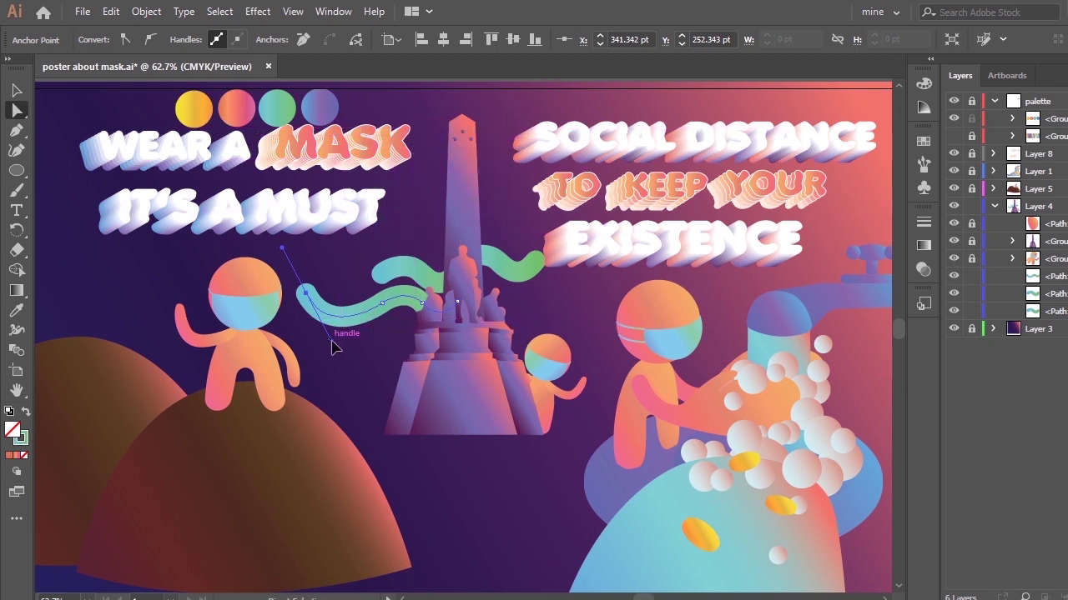
{"action": "left_click_drag", "start_coordinate": [331, 339], "coordinate": [344, 329]}
{"action": "left_click_drag", "start_coordinate": [308, 296], "coordinate": [349, 335]}
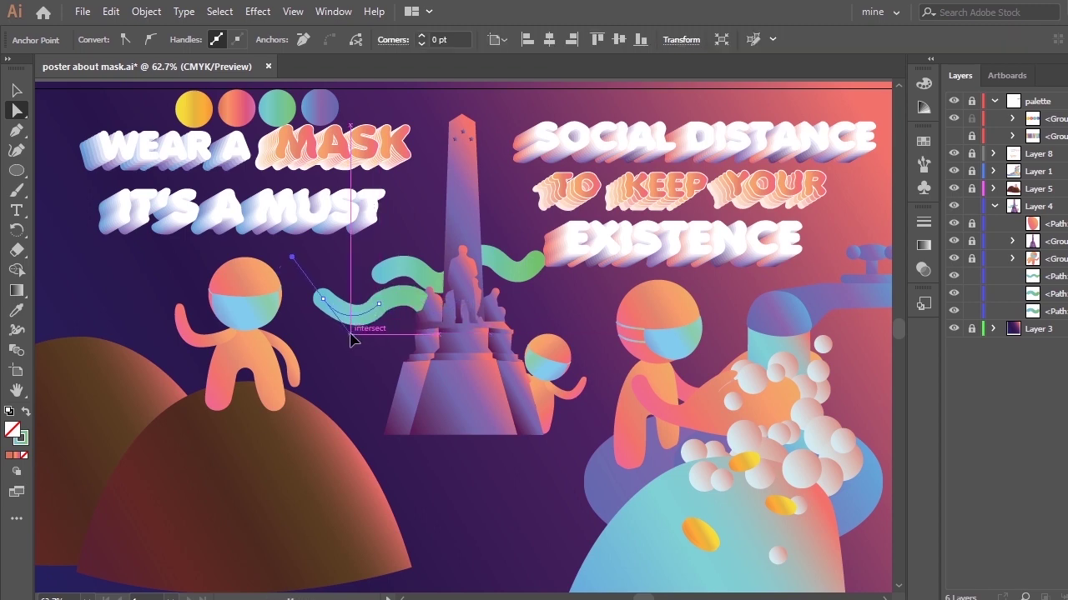
{"action": "left_click", "coordinate": [374, 386]}
Reshape the left end of the upper ribbon beside the monument by adjusting its anchor point and curve handle
{"action": "left_click_drag", "start_coordinate": [428, 282], "coordinate": [395, 252]}
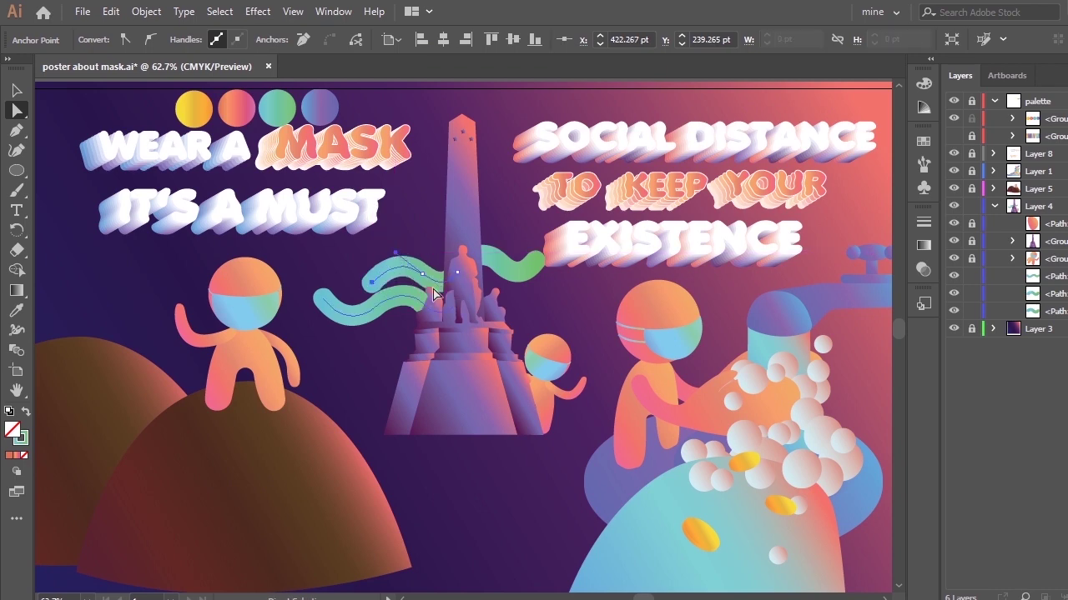
{"action": "left_click_drag", "start_coordinate": [457, 272], "coordinate": [360, 289]}
{"action": "mouse_move", "coordinate": [400, 254]}
{"action": "left_mouse_down"}
{"action": "mouse_move", "coordinate": [390, 248]}
{"action": "mouse_move", "coordinate": [399, 253]}
{"action": "left_mouse_up"}
Replace the upper ribbon left of the monument with a duplicate of the lower one, removing the duplicate's leftmost anchor point
{"action": "key", "text": "Delete"}
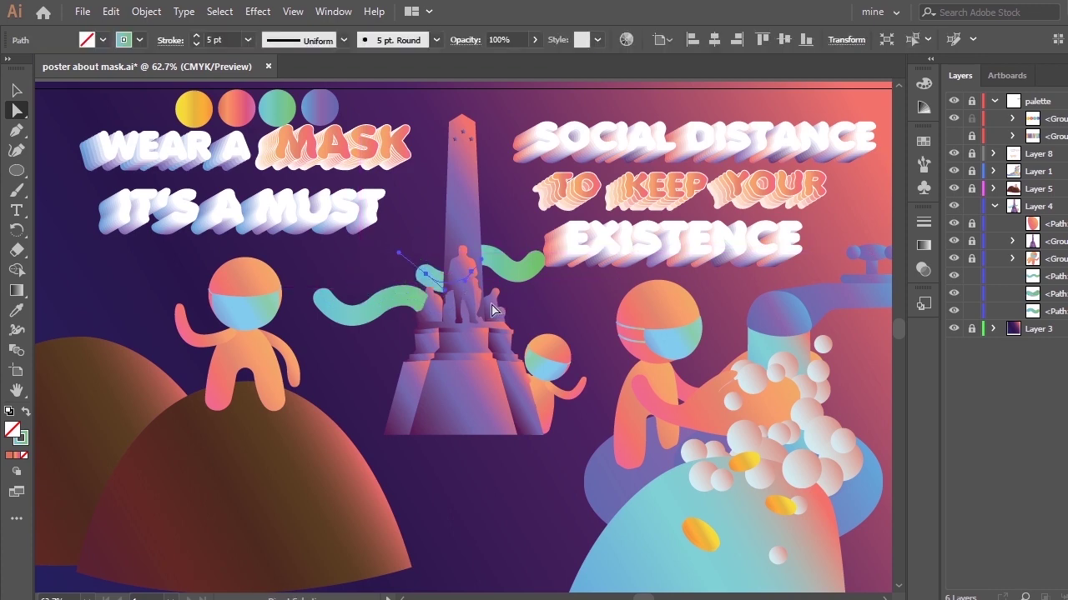
{"action": "left_click_drag", "start_coordinate": [420, 294], "coordinate": [421, 264]}
{"action": "key", "text": "minus"}
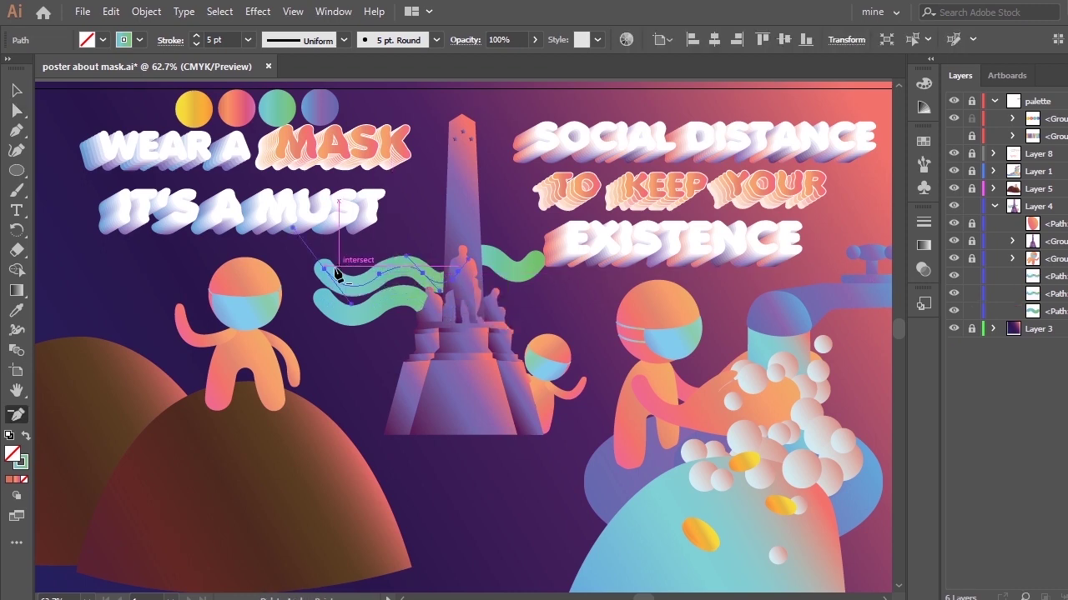
{"action": "left_click", "coordinate": [324, 269]}
{"action": "key", "text": "a"}
{"action": "left_click", "coordinate": [450, 240]}
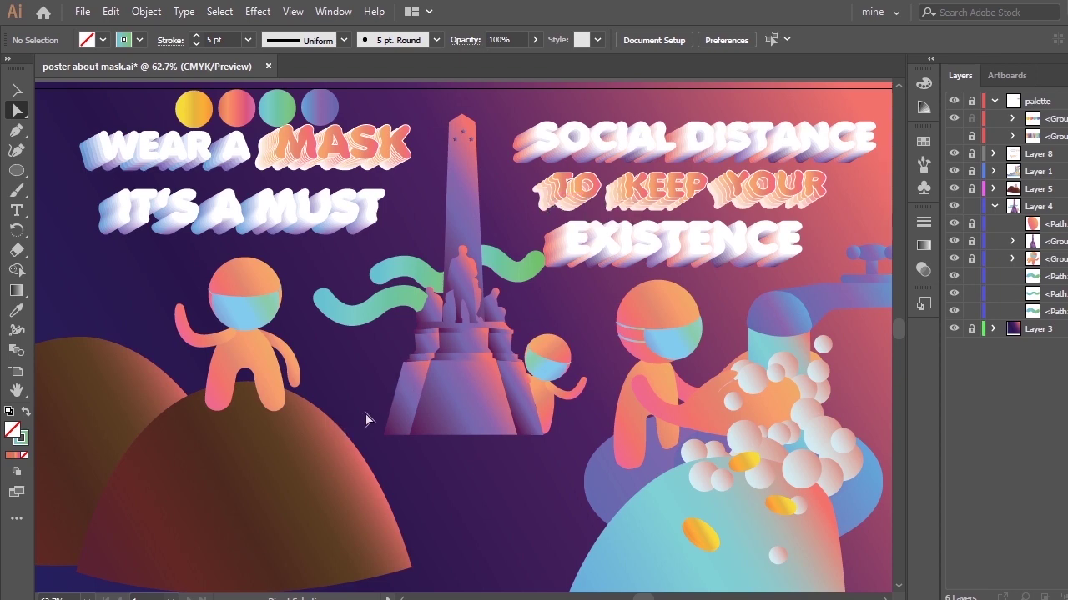
Try a duplicate of the short upper ribbon beneath the lower one with a different stroke weight, and delete it
{"action": "key", "text": "v"}
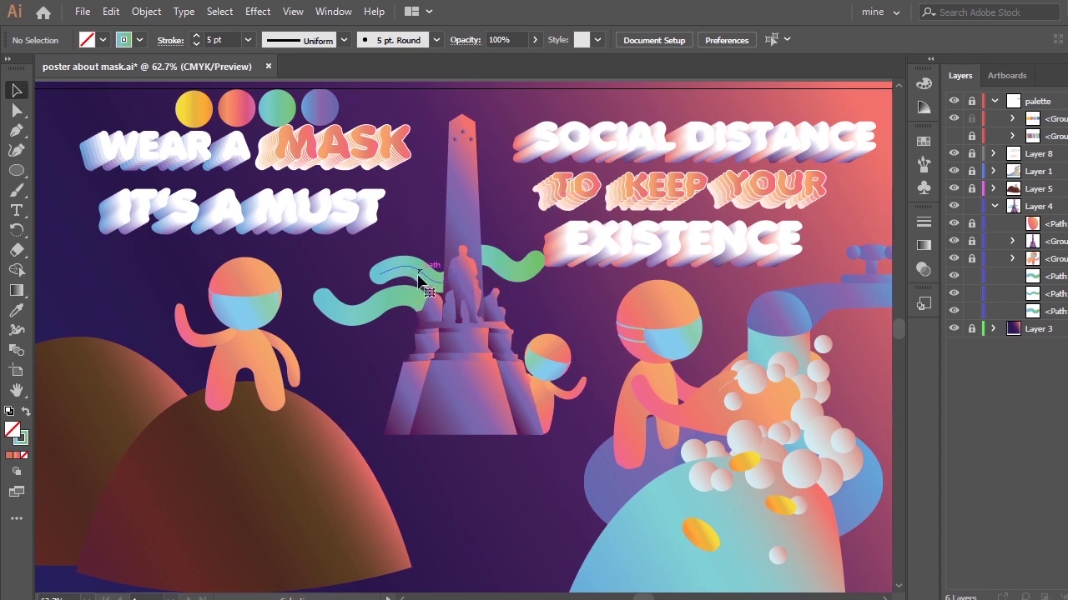
{"action": "left_click_drag", "start_coordinate": [425, 284], "coordinate": [420, 338]}
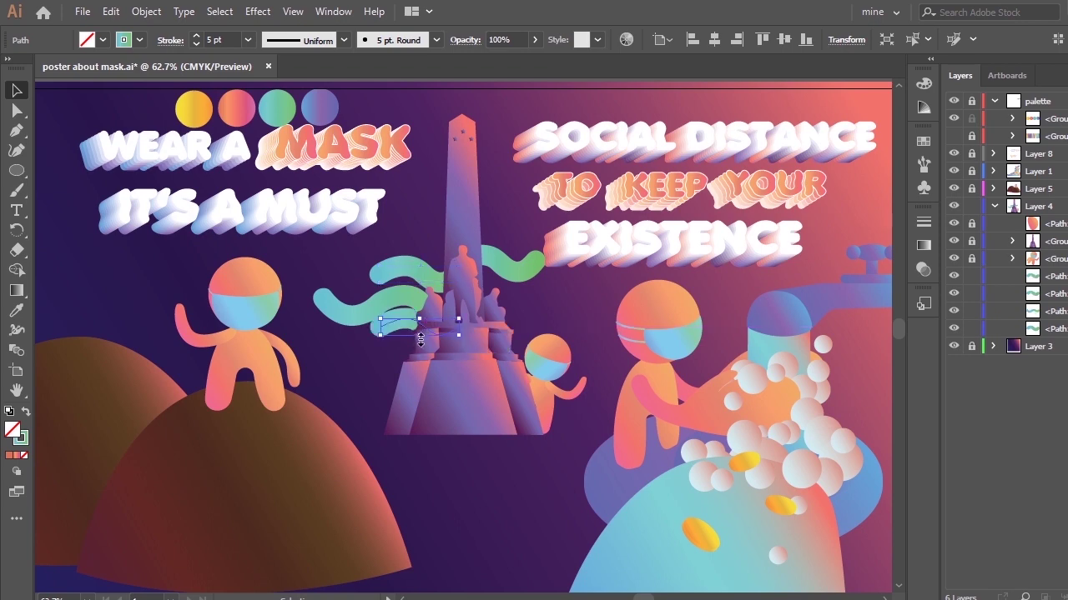
{"action": "left_click", "coordinate": [247, 40]}
{"action": "left_click", "coordinate": [274, 130]}
{"action": "key", "text": "ctrl+z"}
{"action": "key", "text": "Delete"}
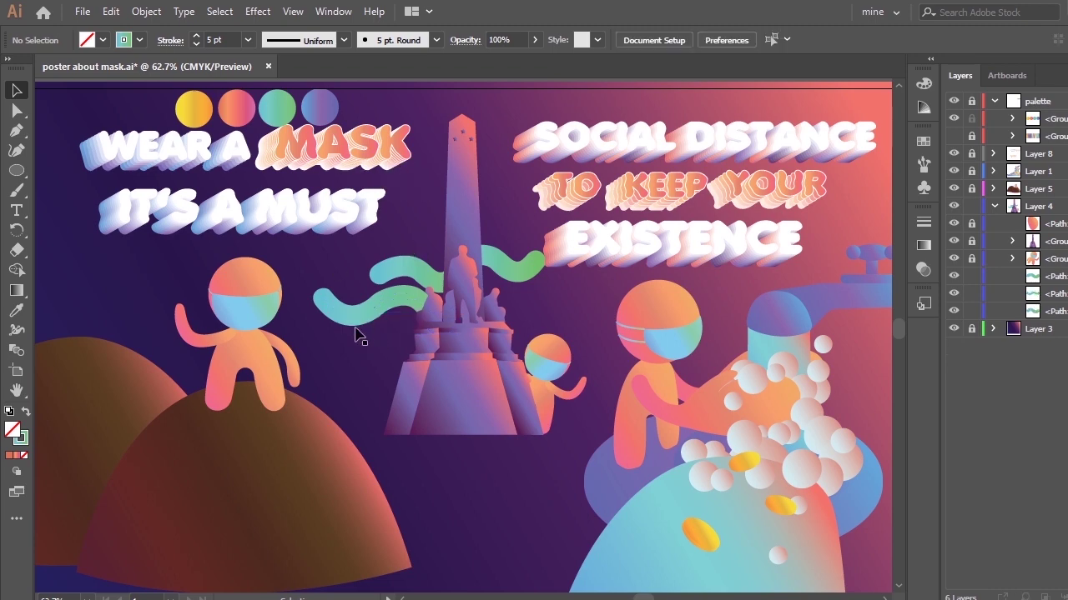
Duplicate the long ribbon below itself and remove the copy's two right anchor points, leaving a short U-shaped ribbon
{"action": "left_click_drag", "start_coordinate": [359, 321], "coordinate": [400, 333]}
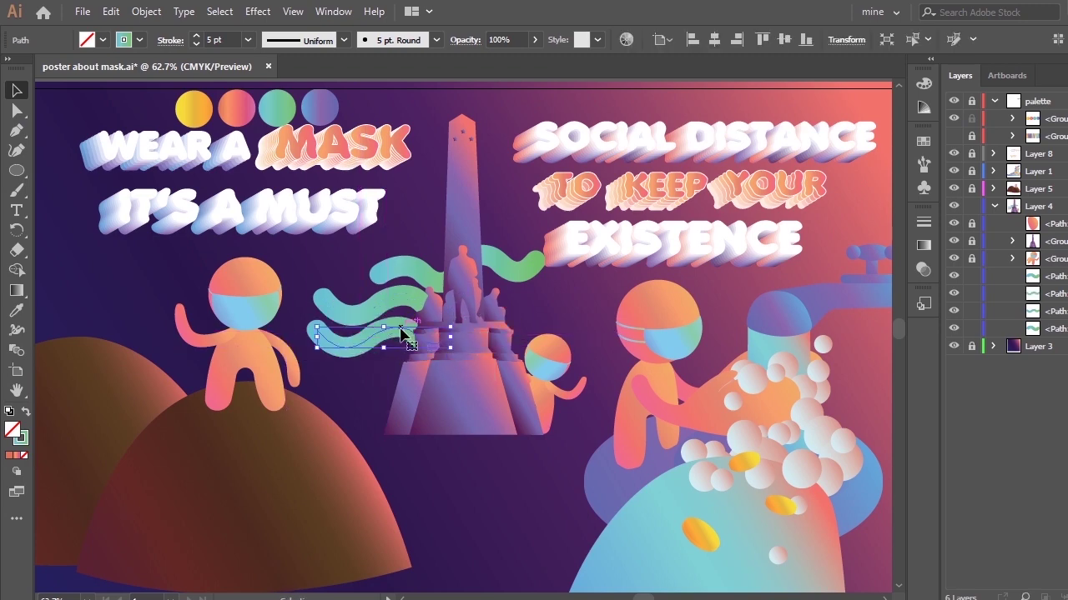
{"action": "key", "text": "a"}
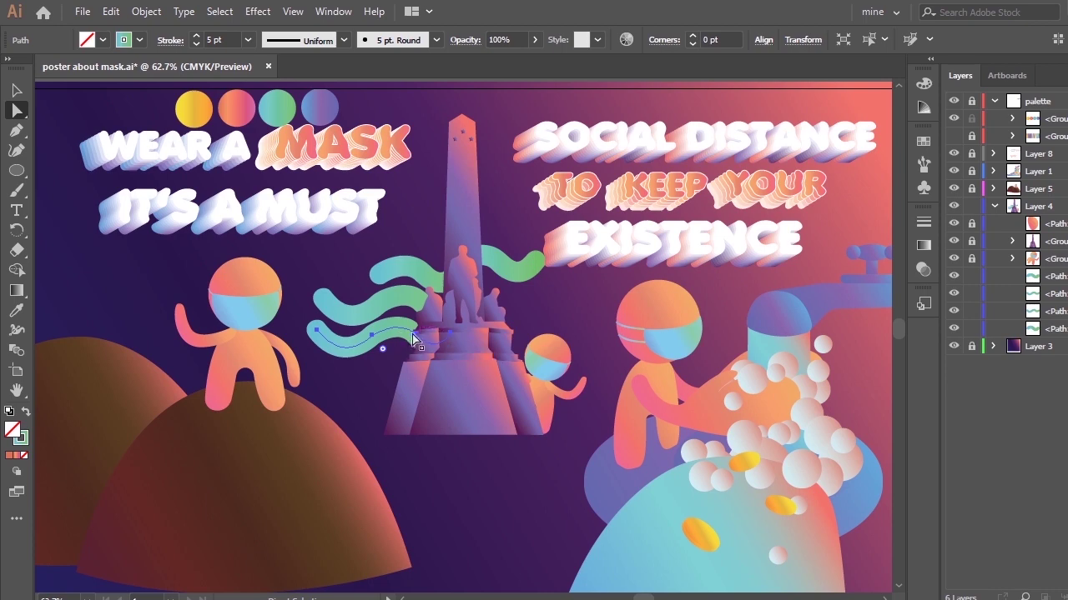
{"action": "key", "text": "minus"}
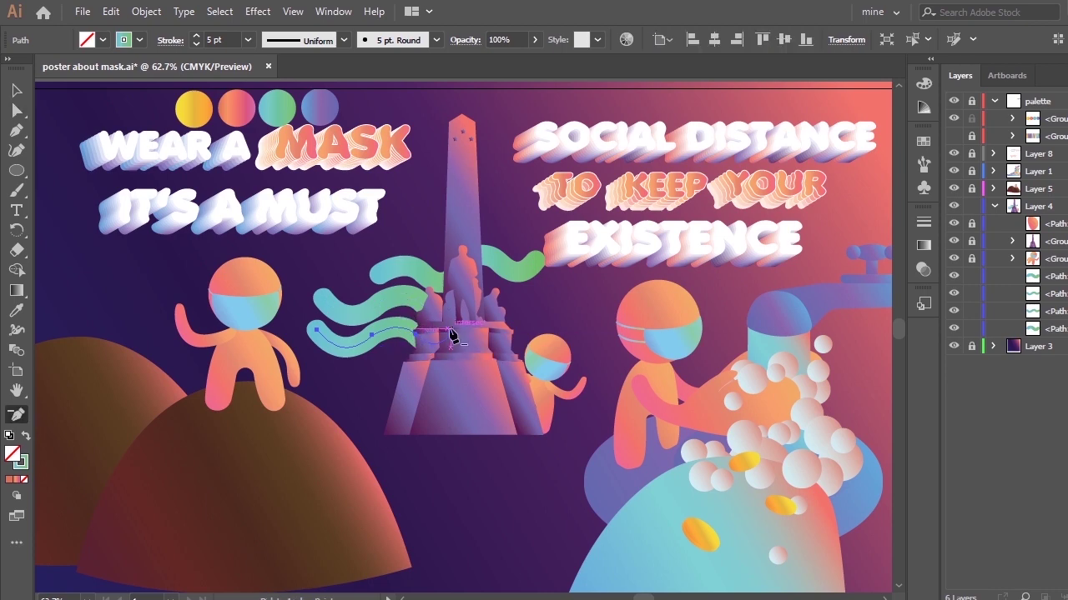
{"action": "left_click", "coordinate": [453, 333]}
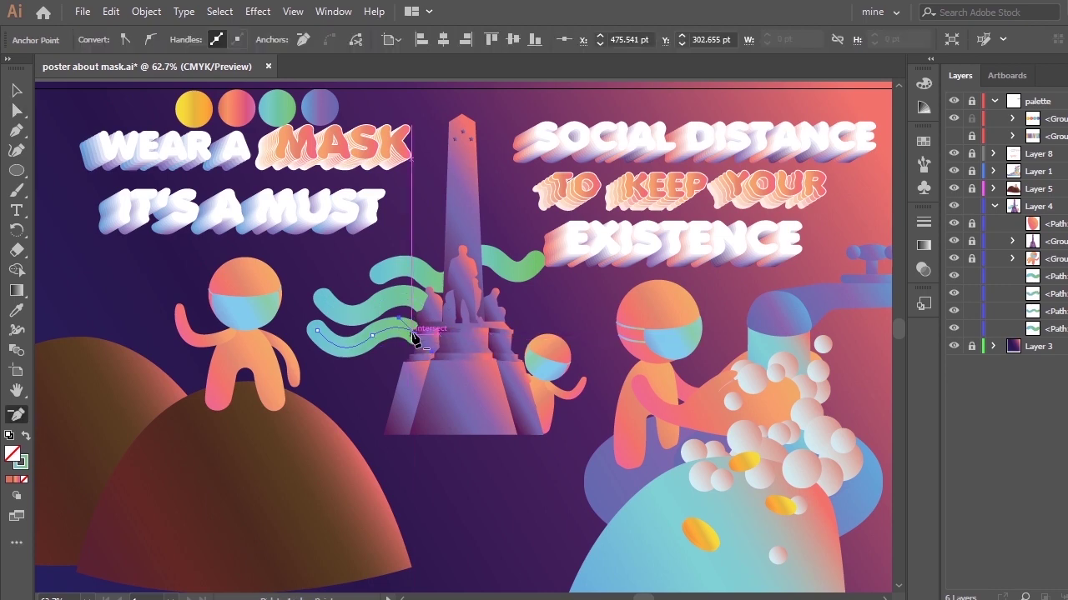
{"action": "left_click", "coordinate": [412, 333]}
{"action": "key", "text": "a"}
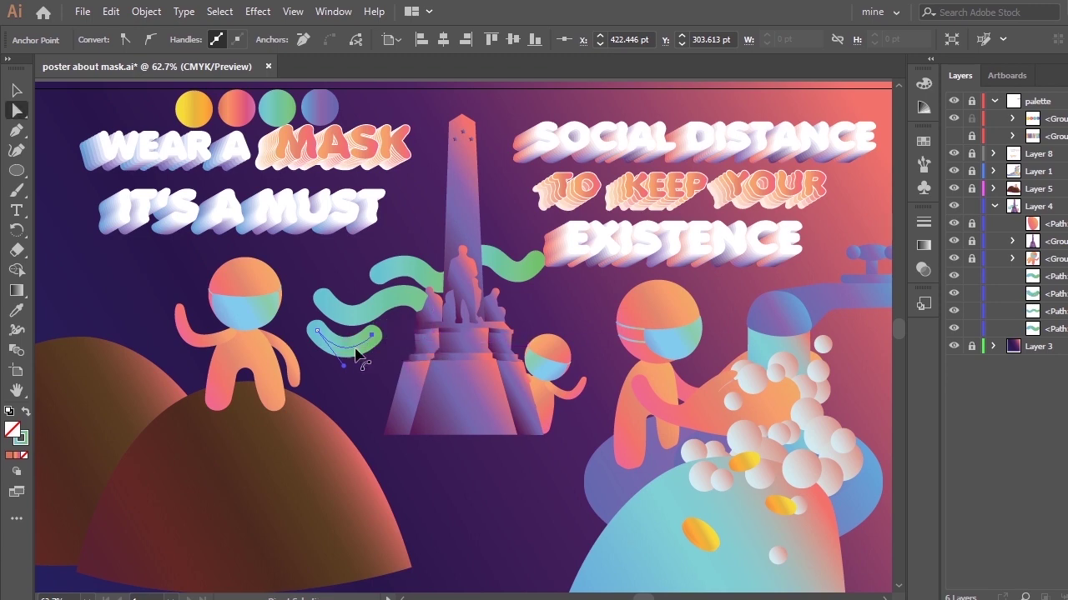
{"action": "key", "text": "v"}
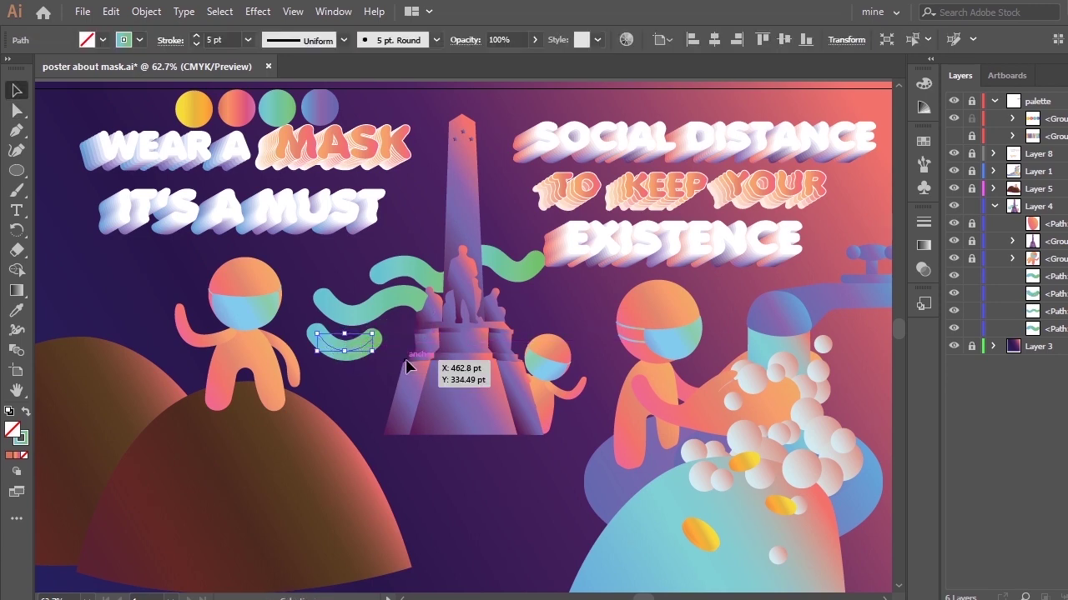
{"action": "left_click", "coordinate": [425, 397]}
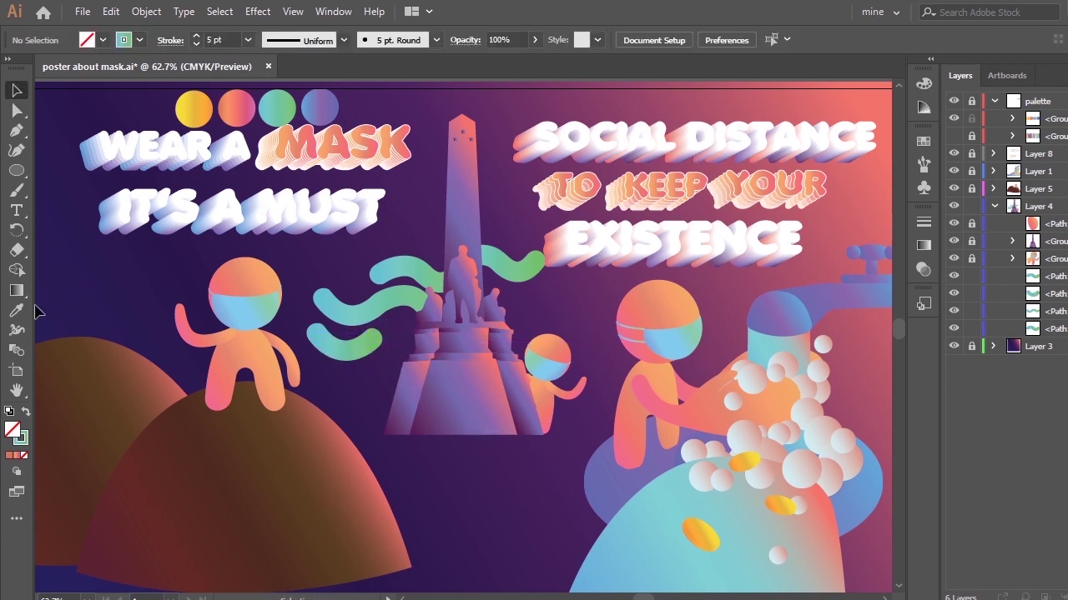
Draw a wavy path with the Pen tool from the poster's left edge to the head of the masked figure on the hill
{"action": "key", "text": "space"}
{"action": "left_click_drag", "start_coordinate": [353, 246], "coordinate": [425, 250]}
{"action": "key", "text": "p"}
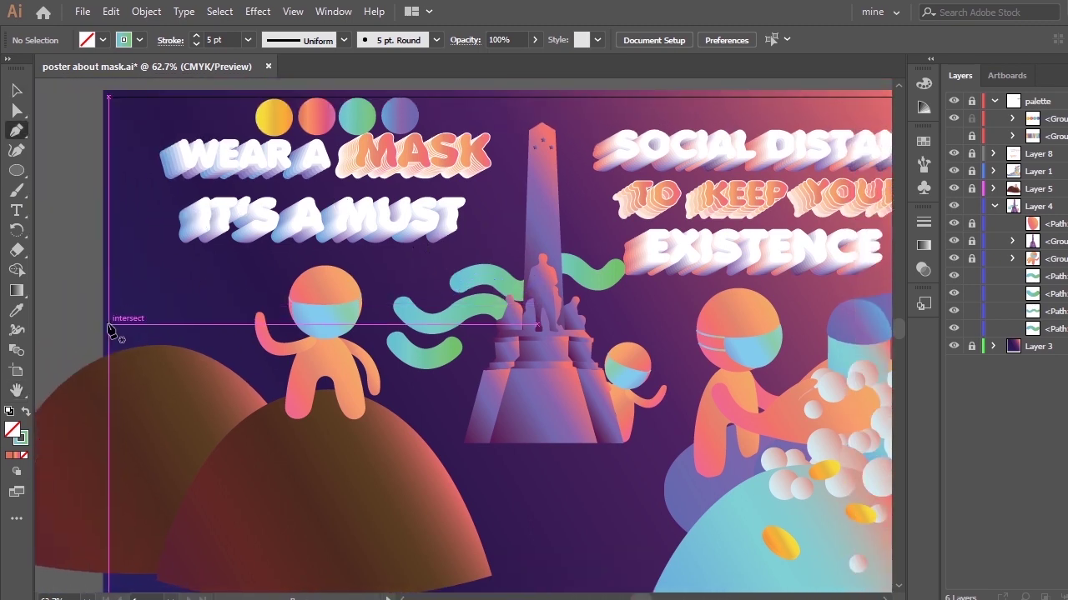
{"action": "left_click", "coordinate": [190, 242]}
{"action": "left_click_drag", "start_coordinate": [185, 302], "coordinate": [350, 289]}
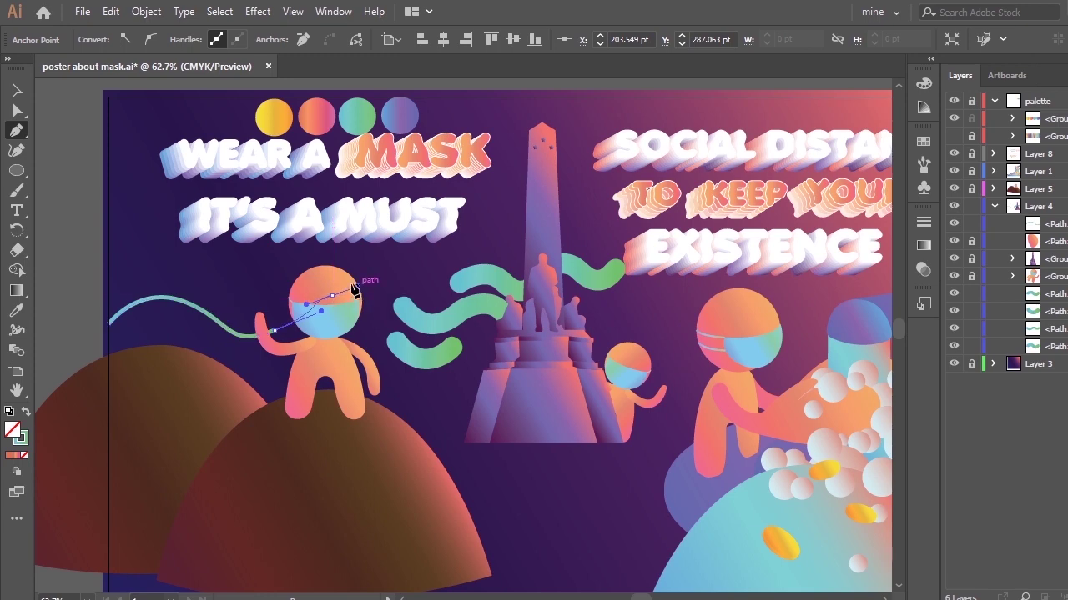
Apply the 5 pt. Round brush and a 5 pt stroke weight to the new wavy path
{"action": "key", "text": "v"}
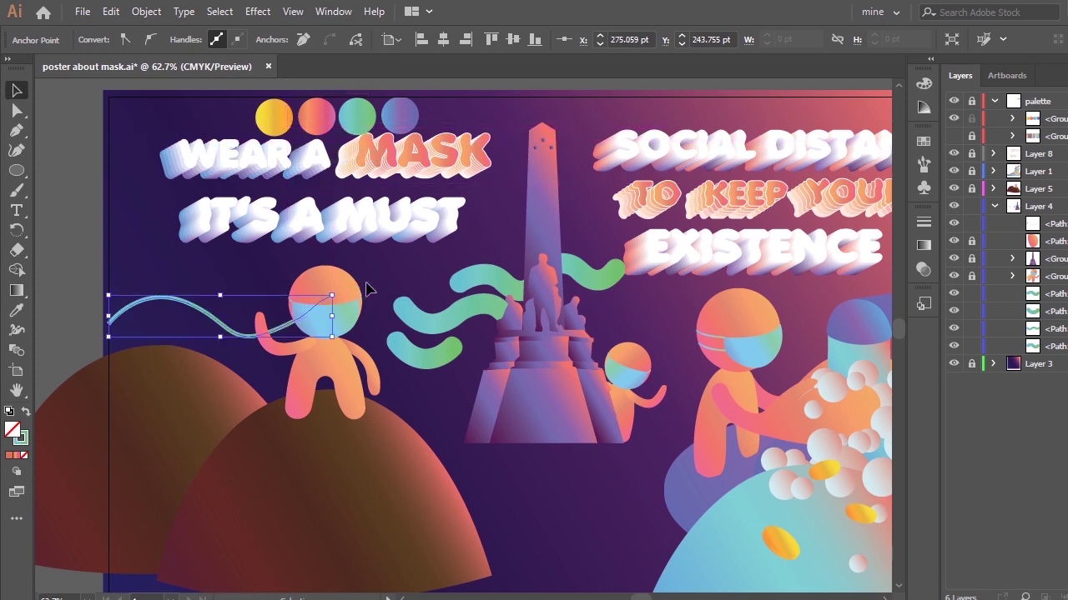
{"action": "left_click", "coordinate": [435, 40]}
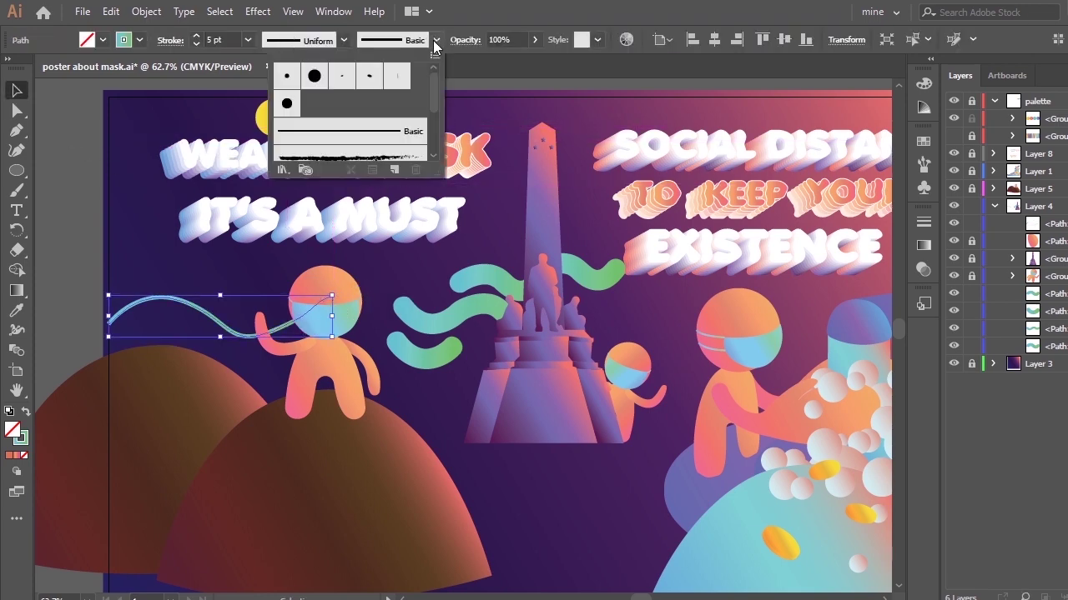
{"action": "left_click", "coordinate": [314, 76]}
{"action": "left_click", "coordinate": [406, 365]}
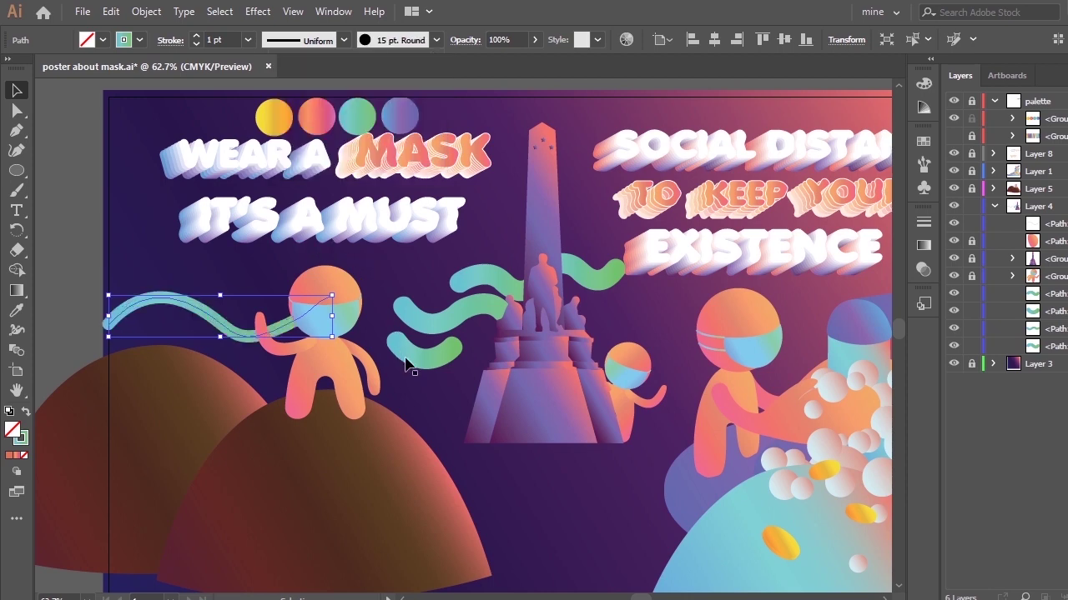
{"action": "left_click", "coordinate": [409, 359]}
{"action": "left_click", "coordinate": [300, 328]}
{"action": "left_click", "coordinate": [388, 40]}
{"action": "left_click", "coordinate": [287, 76]}
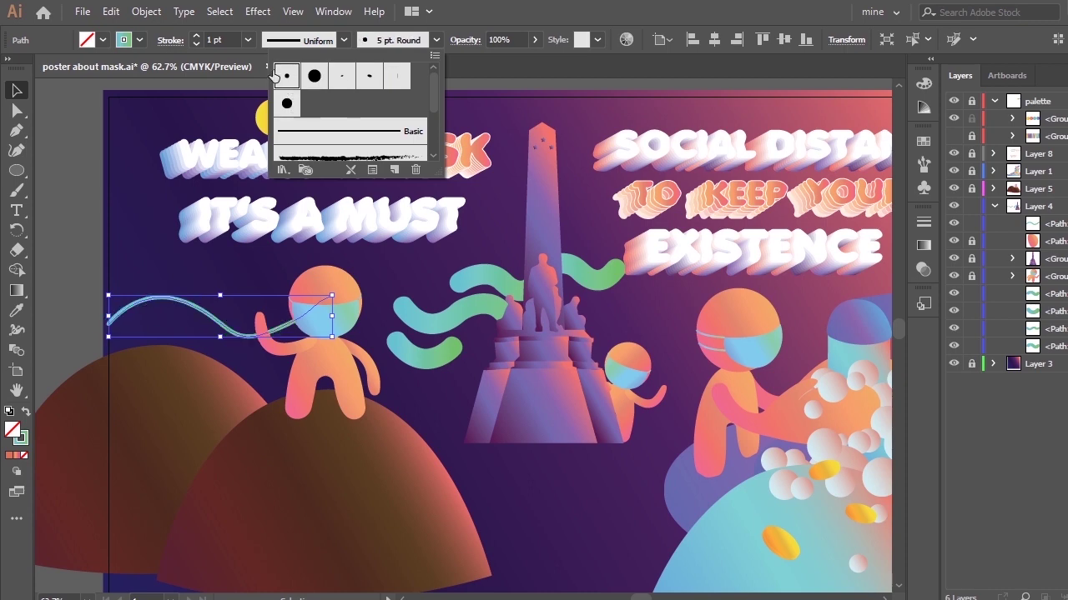
{"action": "left_click", "coordinate": [248, 40]}
{"action": "left_click", "coordinate": [267, 186]}
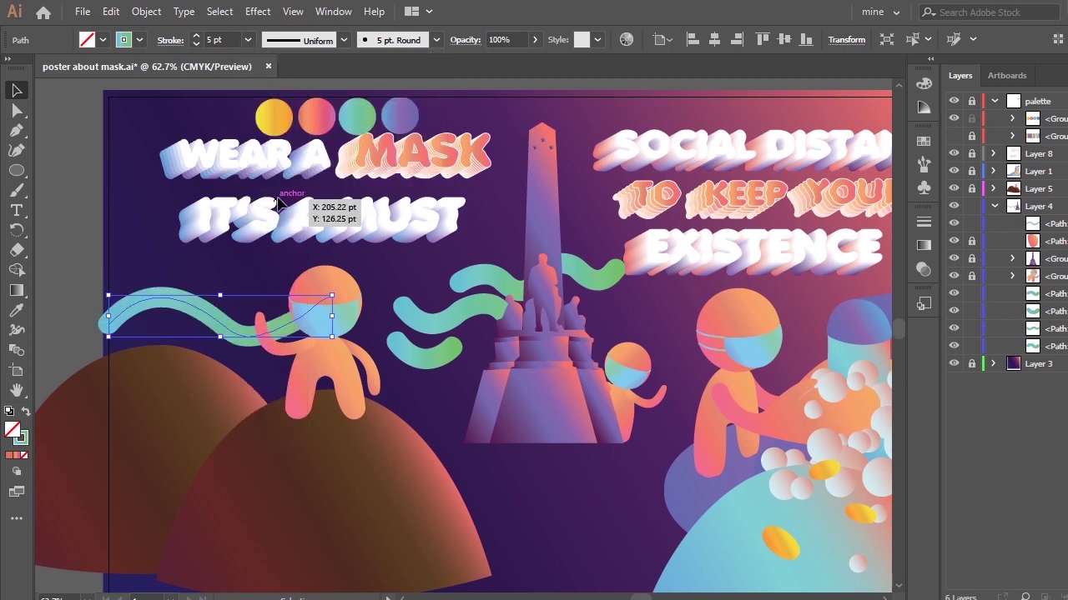
{"action": "left_click", "coordinate": [357, 282]}
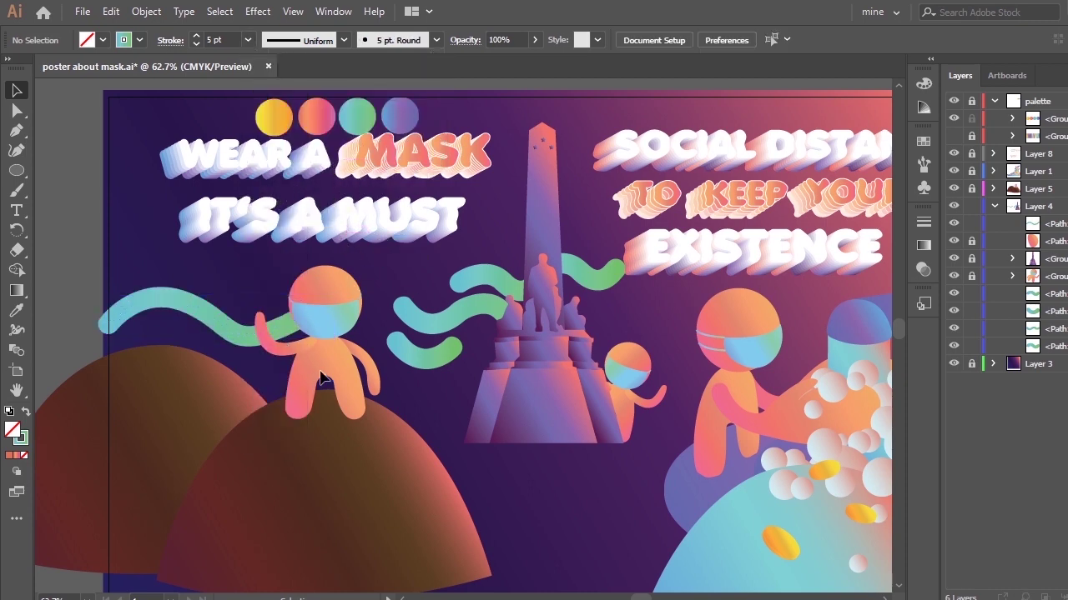
Remove the anchor point at the right end of the new wavy ribbon, over the masked figure's head
{"action": "key", "text": "a"}
{"action": "left_click_drag", "start_coordinate": [342, 296], "coordinate": [347, 293]}
{"action": "key", "text": "minus"}
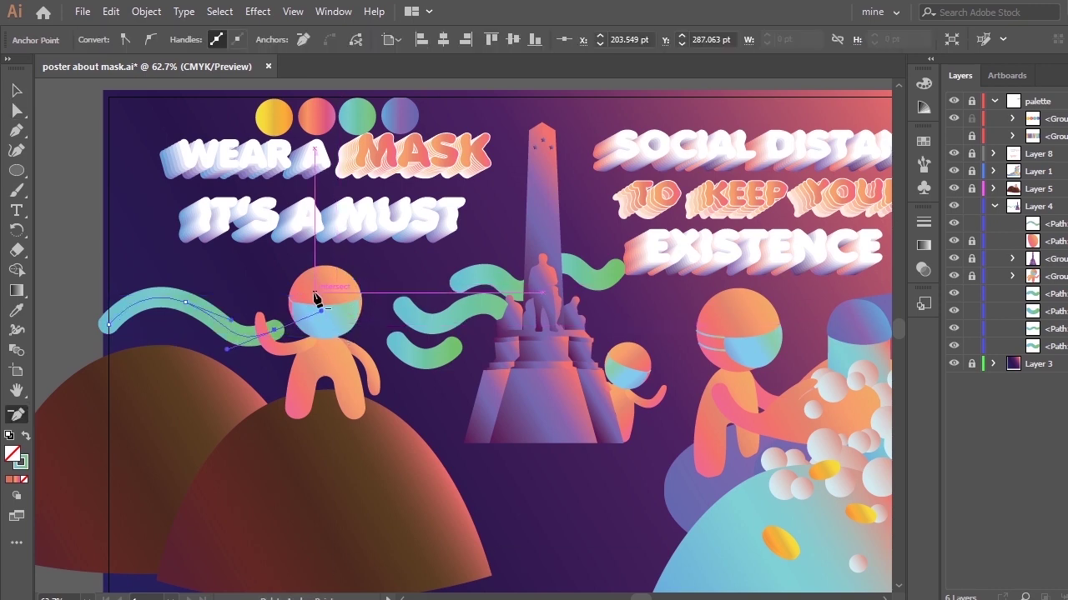
{"action": "left_click", "coordinate": [320, 301]}
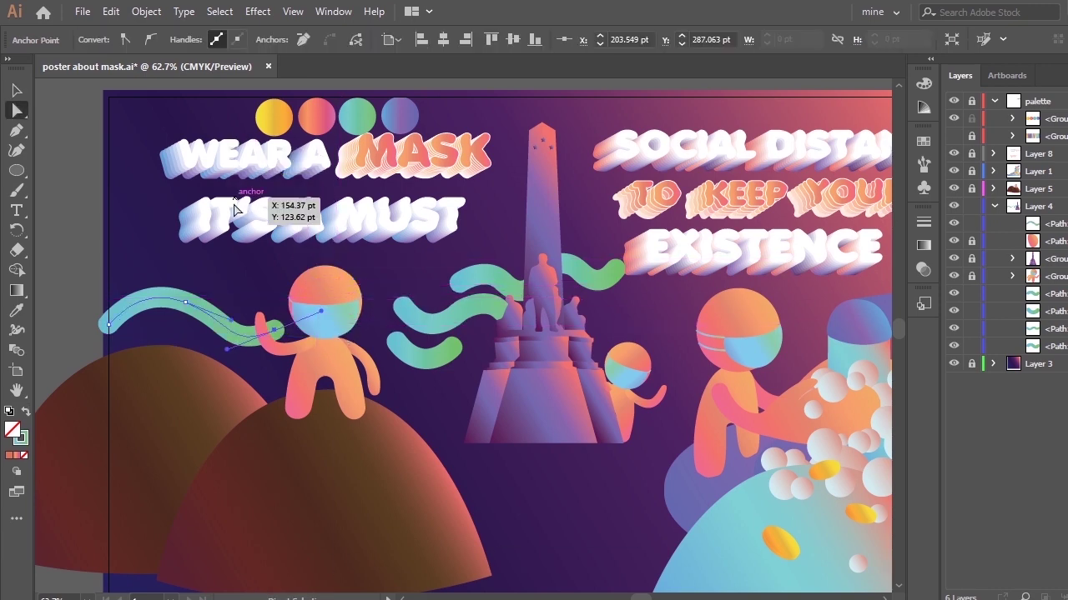
{"action": "key", "text": "v"}
{"action": "mouse_move", "coordinate": [240, 337]}
{"action": "left_mouse_down"}
{"action": "mouse_move", "coordinate": [240, 352]}
{"action": "mouse_move", "coordinate": [241, 340]}
{"action": "left_mouse_up"}
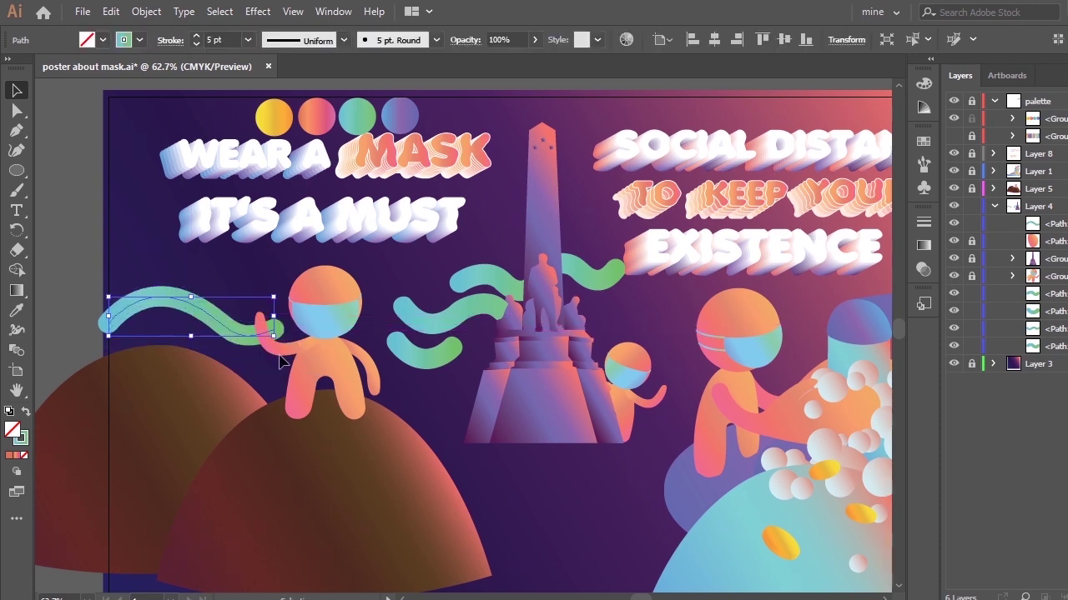
{"action": "left_click", "coordinate": [377, 272]}
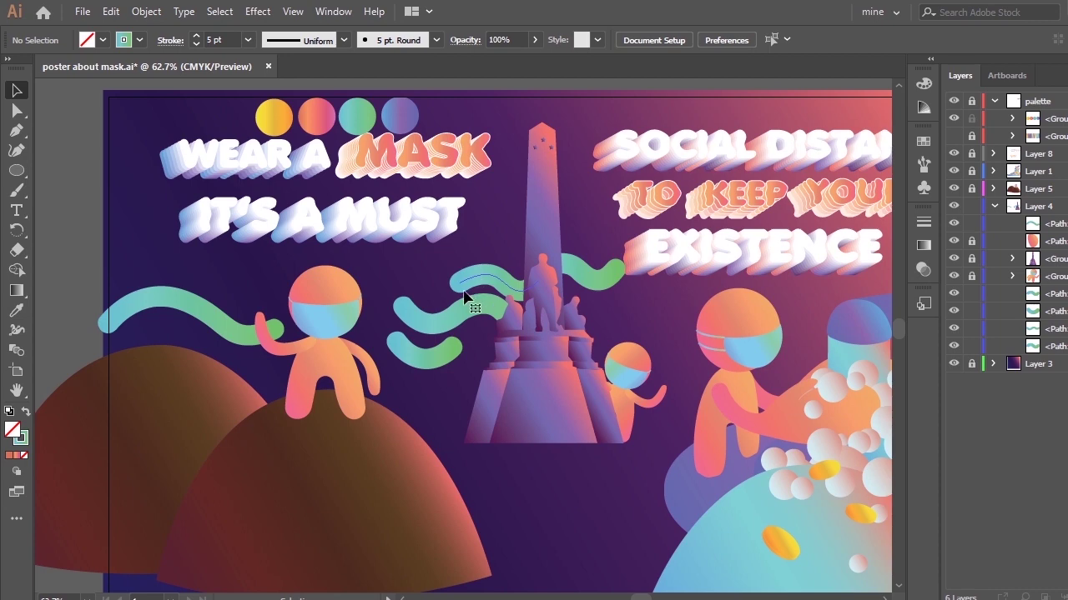
Shift the left end of the upper ribbon beside the monument slightly outward and remove the ribbon's anchor point behind the obelisk
{"action": "key", "text": "a"}
{"action": "mouse_move", "coordinate": [456, 288]}
{"action": "left_mouse_down"}
{"action": "mouse_move", "coordinate": [476, 260]}
{"action": "mouse_move", "coordinate": [513, 283]}
{"action": "mouse_move", "coordinate": [467, 283]}
{"action": "mouse_move", "coordinate": [465, 305]}
{"action": "left_mouse_up"}
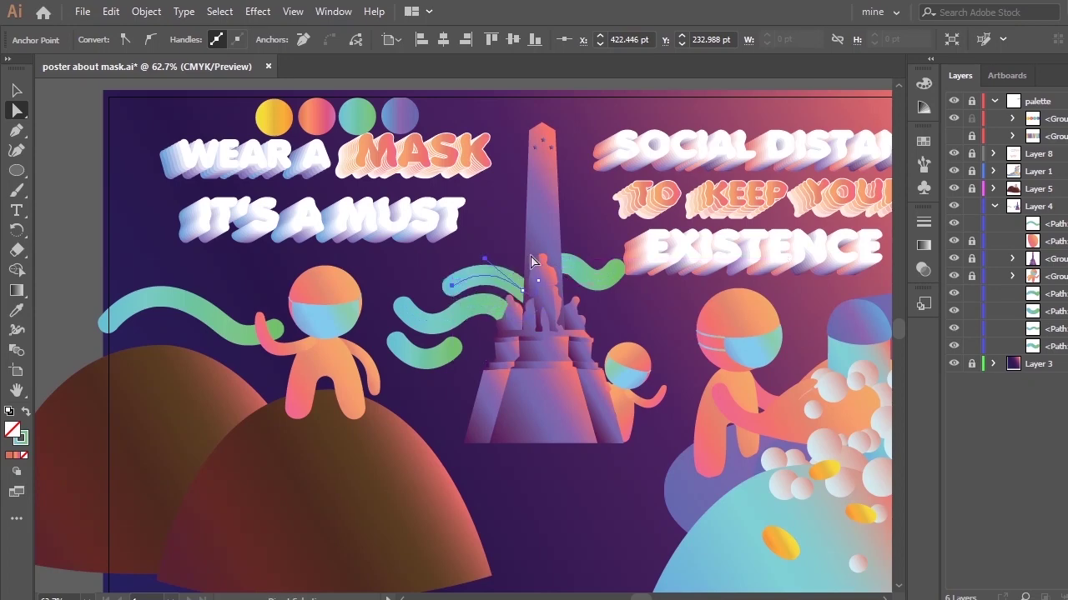
{"action": "key", "text": "minus"}
{"action": "left_click", "coordinate": [538, 280]}
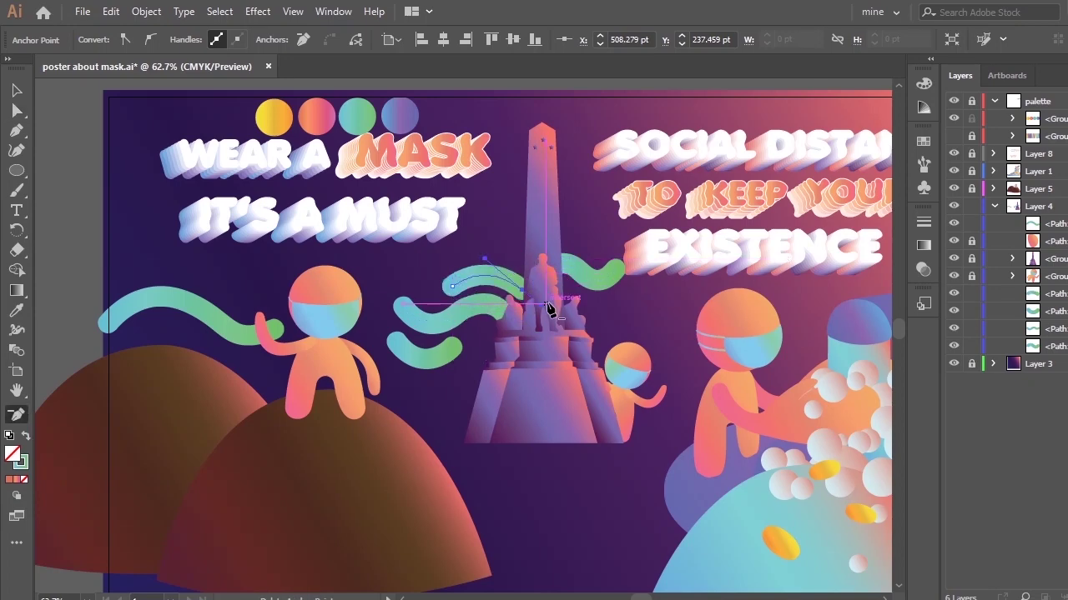
{"action": "key", "text": "a"}
{"action": "left_click", "coordinate": [486, 93]}
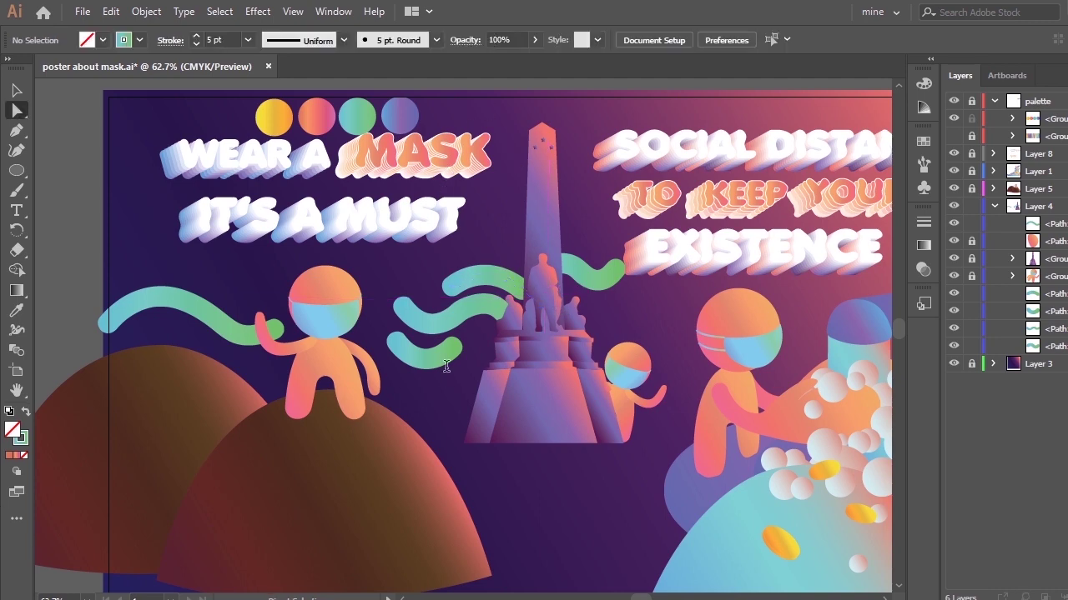
Widen the short U-shaped ribbon beside the monument by moving both of its end anchor points outward
{"action": "left_click_drag", "start_coordinate": [451, 346], "coordinate": [466, 341]}
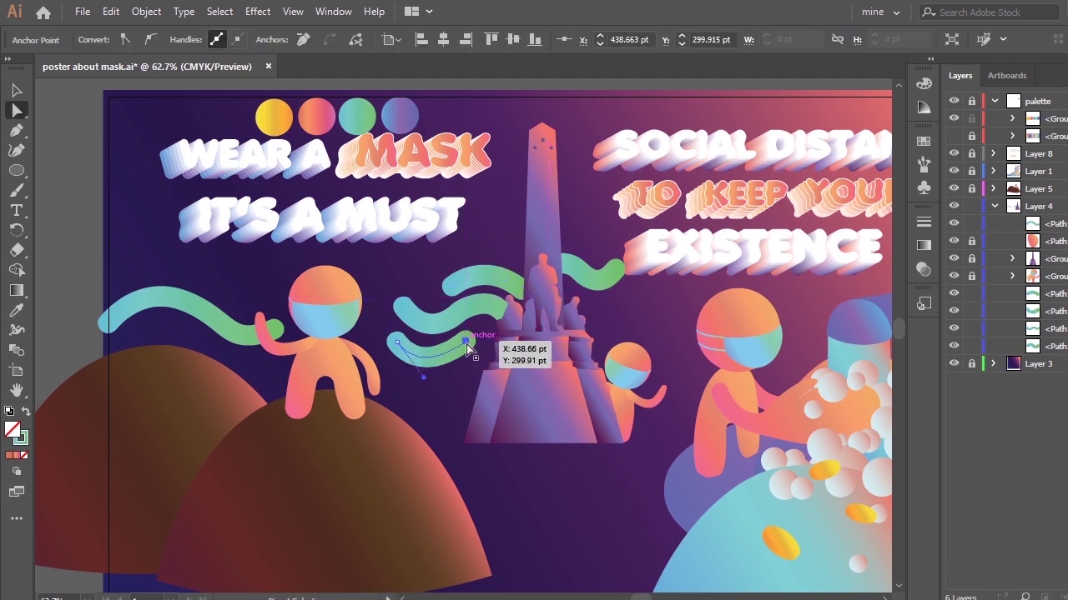
{"action": "left_click_drag", "start_coordinate": [397, 343], "coordinate": [389, 341]}
{"action": "left_click", "coordinate": [369, 379]}
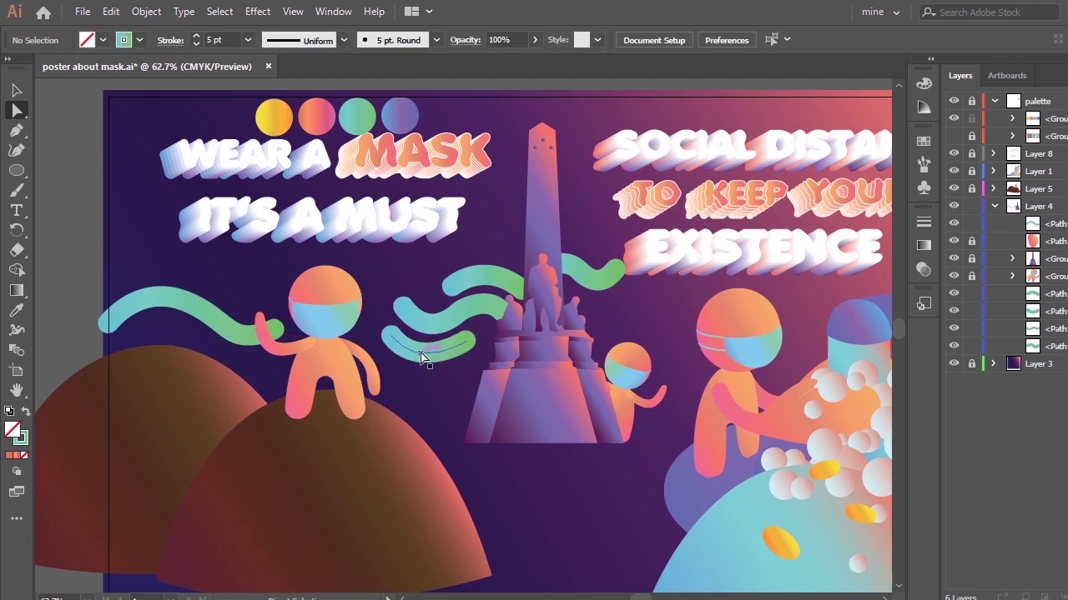
Move the short U-shaped ribbon next to the hilltop figure's lowered arm and adjust the handles of its curve
{"action": "left_click_drag", "start_coordinate": [465, 342], "coordinate": [430, 364]}
{"action": "left_click", "coordinate": [437, 386]}
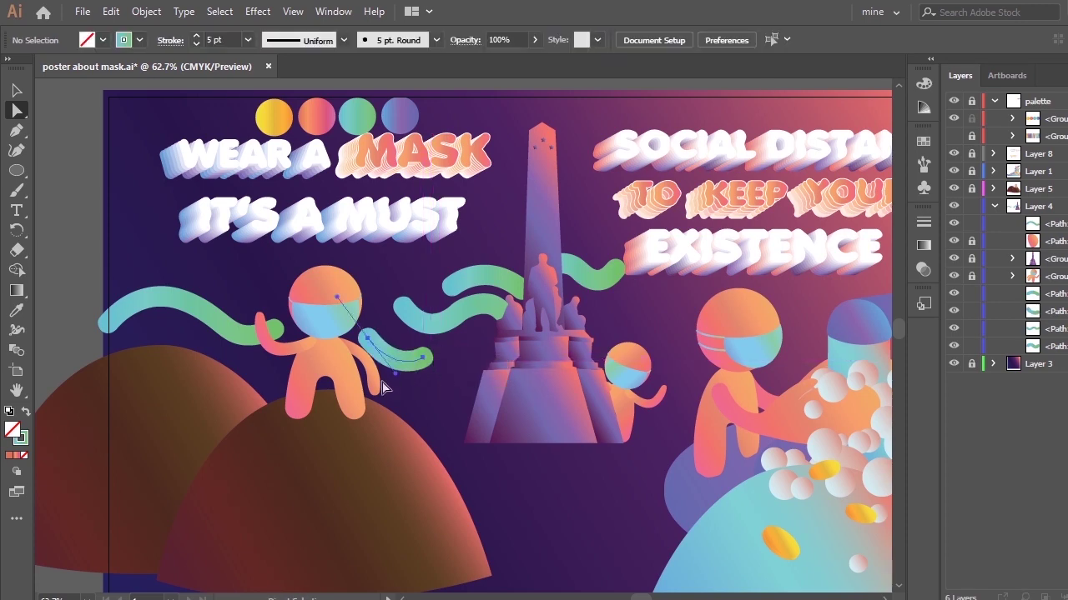
{"action": "left_click", "coordinate": [399, 369]}
{"action": "left_click", "coordinate": [398, 369]}
{"action": "left_click_drag", "start_coordinate": [395, 375], "coordinate": [391, 376]}
{"action": "left_click", "coordinate": [450, 386]}
Duplicate the long wavy ribbon at the poster's left edge and place the copy just below the original
{"action": "left_click", "coordinate": [237, 337]}
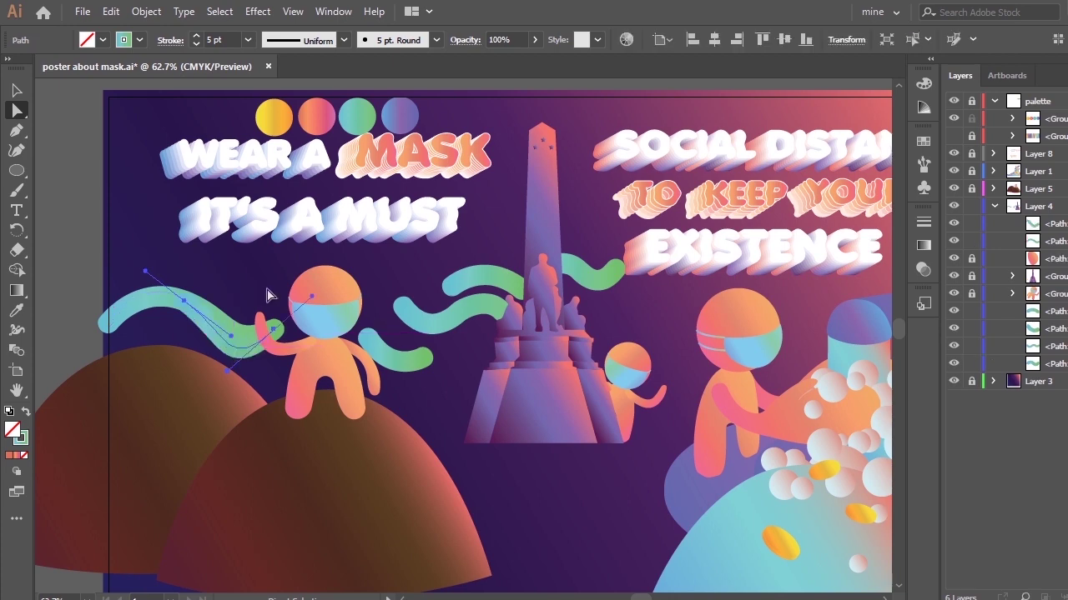
{"action": "key", "text": "v"}
{"action": "left_click_drag", "start_coordinate": [240, 337], "coordinate": [240, 368]}
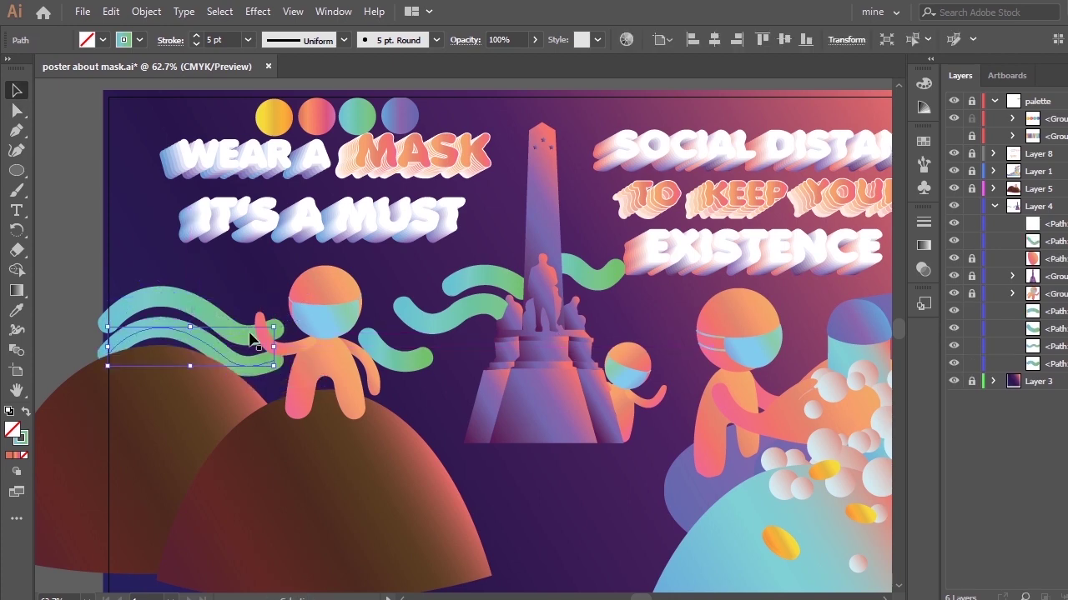
{"action": "left_click", "coordinate": [230, 213]}
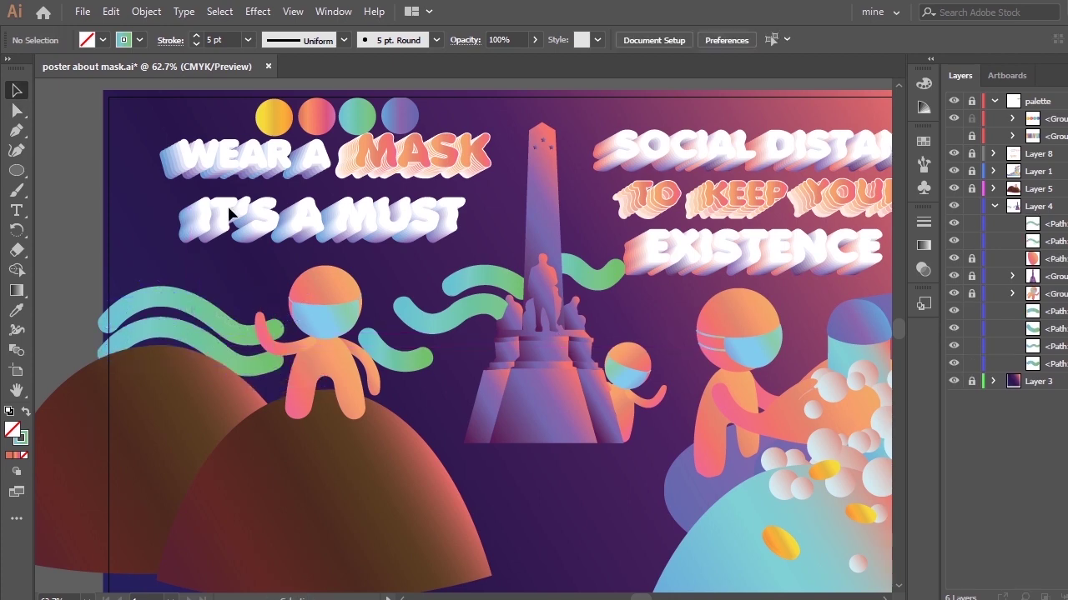
{"action": "left_click_drag", "start_coordinate": [256, 365], "coordinate": [255, 369]}
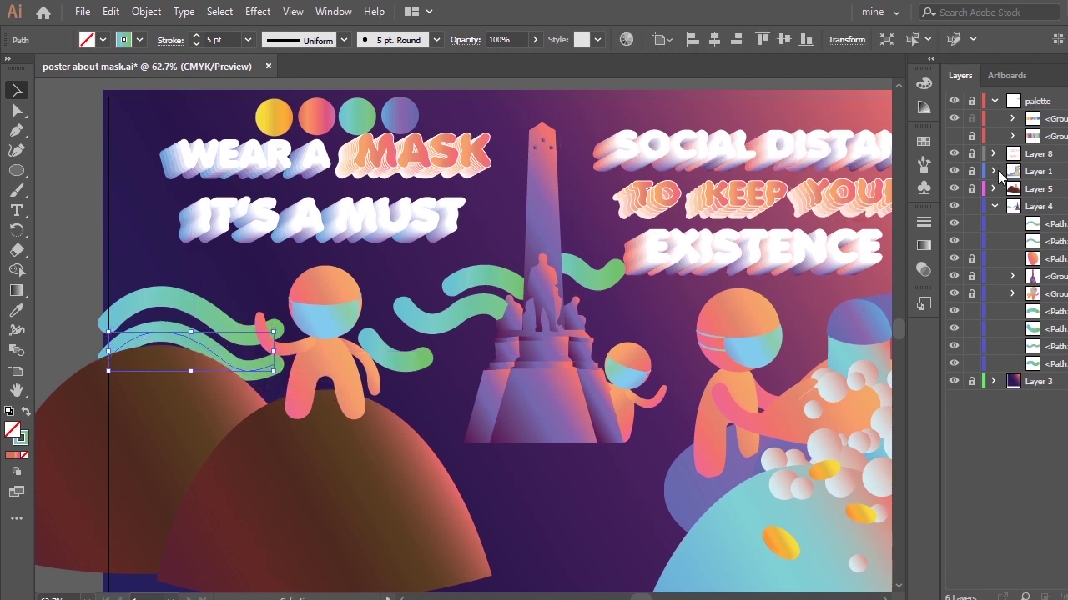
Move the ribbon copy into Layer 5 between the figure and the hills, and shift it slightly down and left on the poster
{"action": "left_click", "coordinate": [993, 188]}
{"action": "left_click", "coordinate": [1052, 258]}
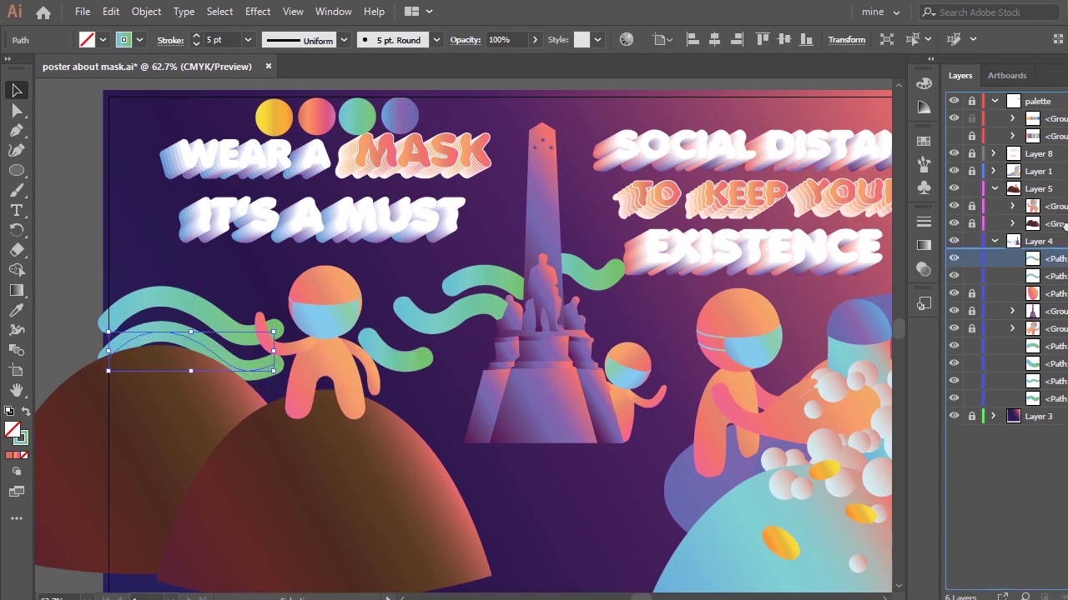
{"action": "left_click_drag", "start_coordinate": [1064, 214], "coordinate": [1064, 216]}
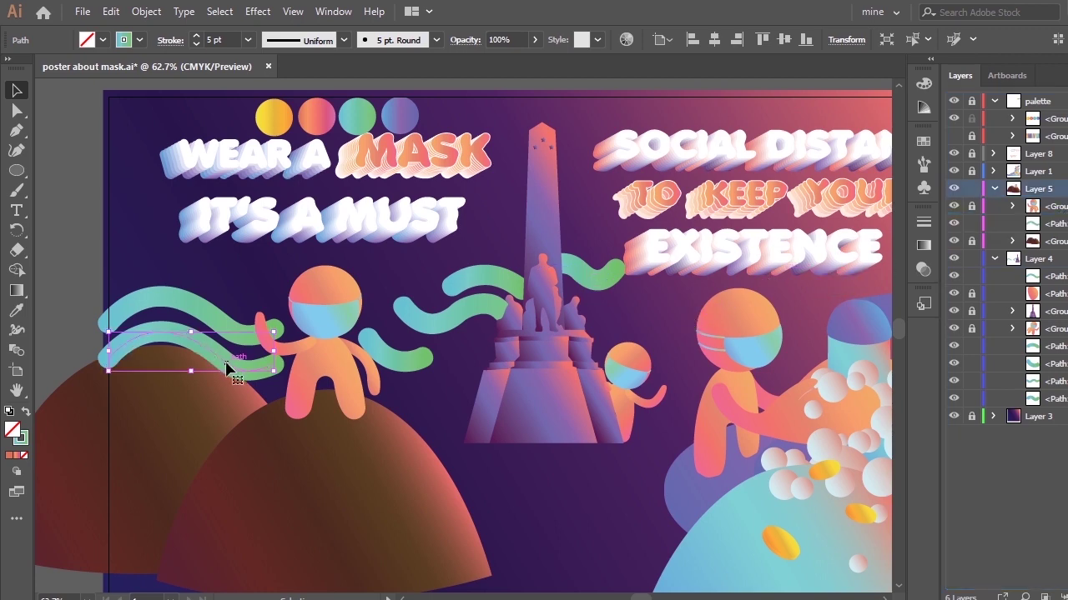
{"action": "left_click_drag", "start_coordinate": [227, 367], "coordinate": [230, 384]}
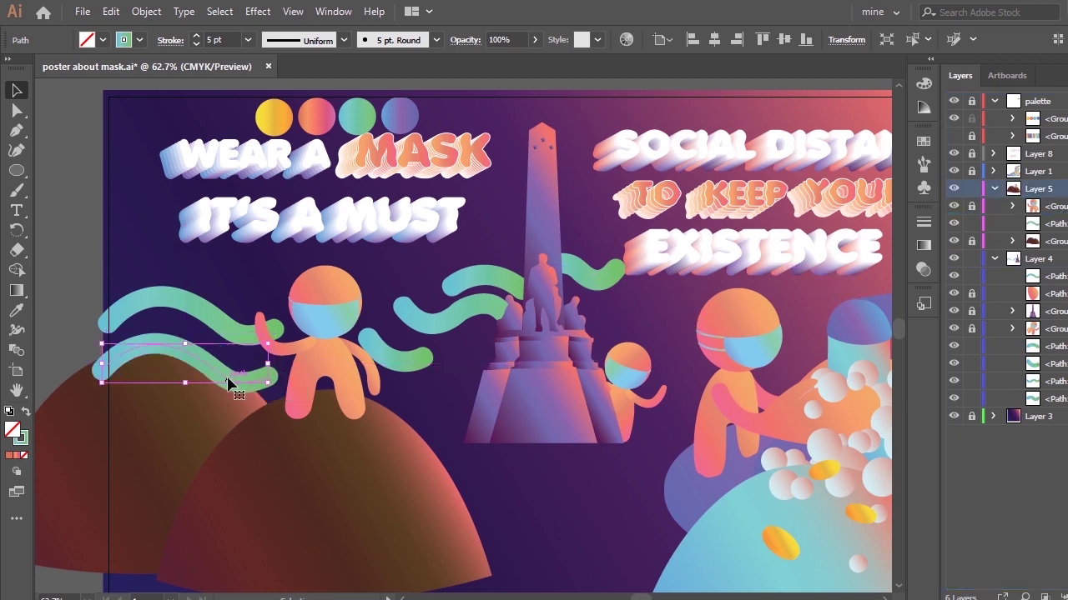
{"action": "left_click", "coordinate": [308, 419]}
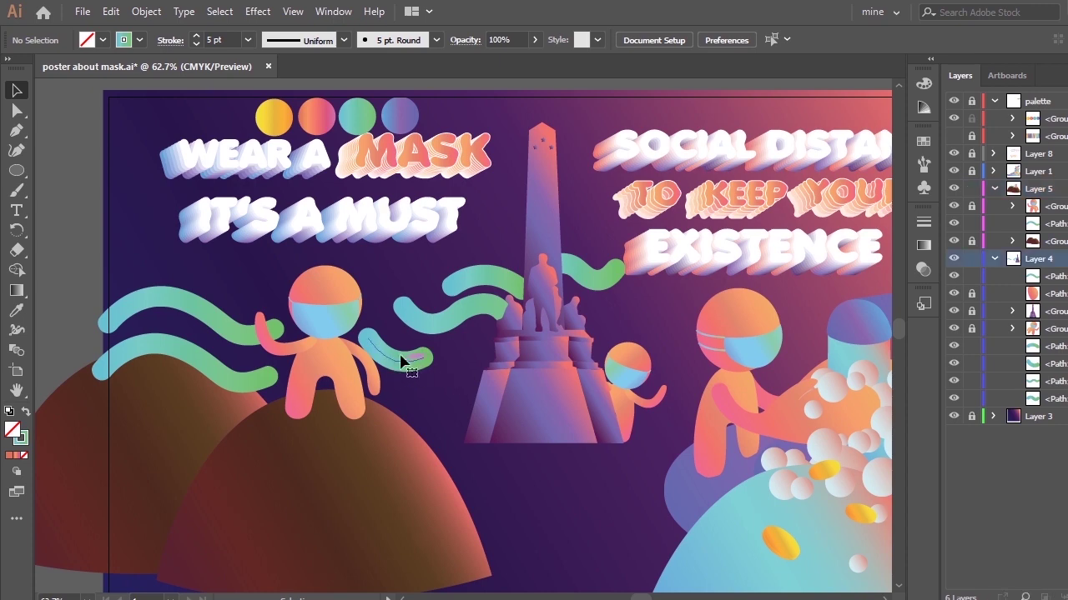
Move the short U-shaped ribbon from the hilltop figure's arm to partly behind the left side of the monument's pedestal
{"action": "left_click_drag", "start_coordinate": [406, 362], "coordinate": [493, 342]}
{"action": "right_click", "coordinate": [477, 341]}
{"action": "left_click", "coordinate": [447, 354]}
{"action": "left_click_drag", "start_coordinate": [488, 375], "coordinate": [492, 371]}
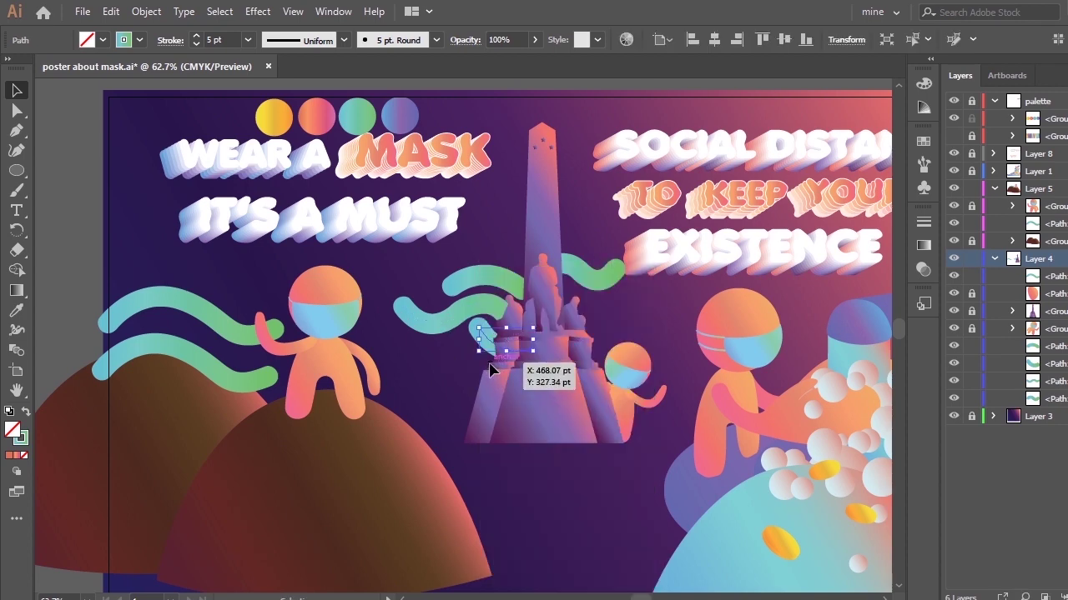
Delete the short U-shaped ribbon at the monument's pedestal, including its remaining segment
{"action": "key", "text": "a"}
{"action": "key", "text": "p"}
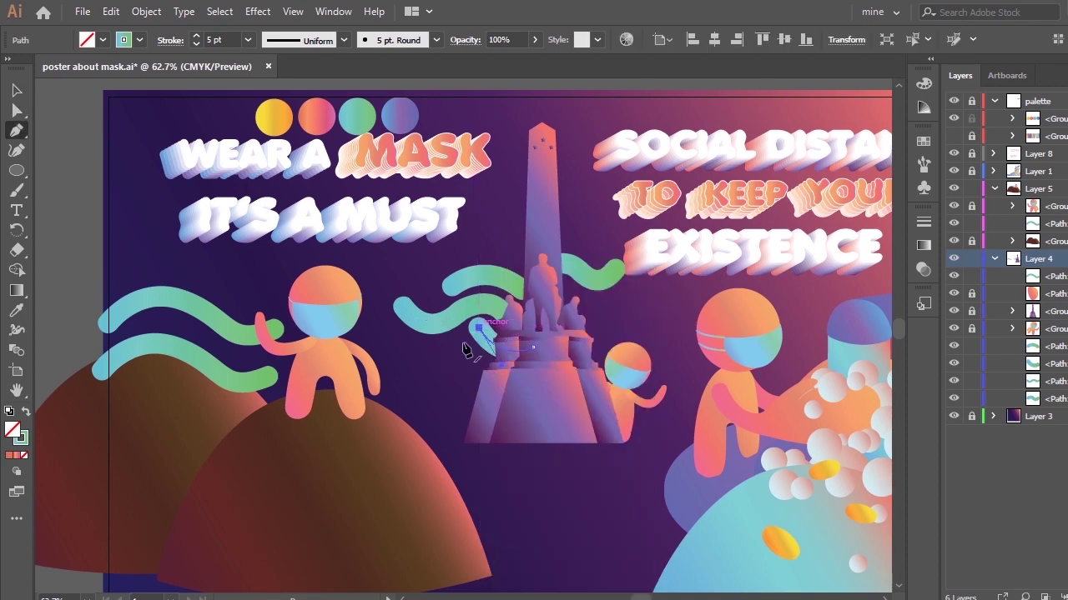
{"action": "left_click", "coordinate": [478, 327]}
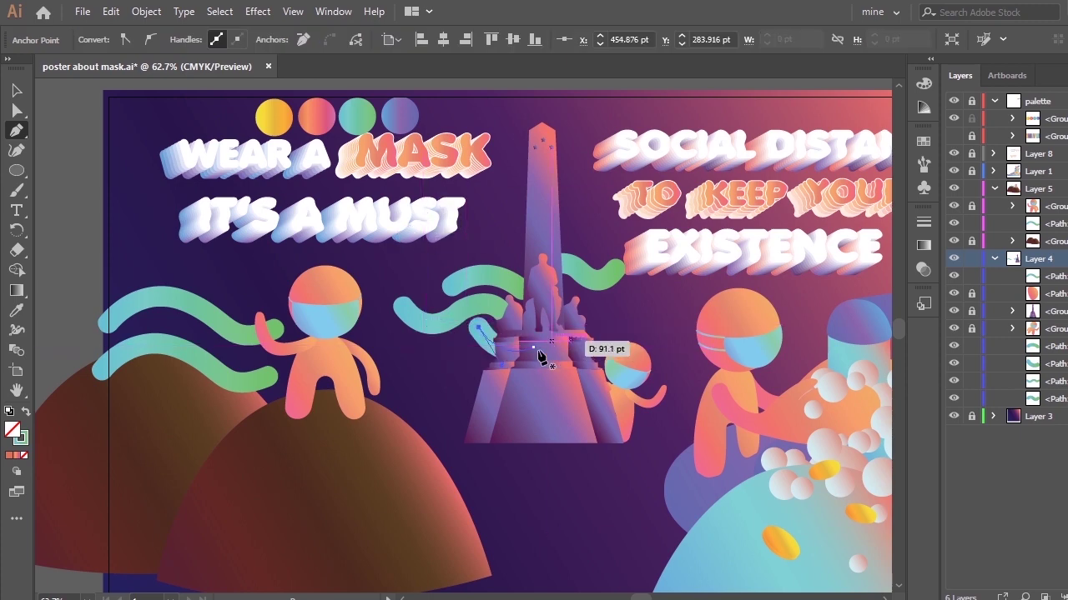
{"action": "key", "text": "Delete"}
{"action": "key", "text": "c"}
{"action": "key", "text": "v"}
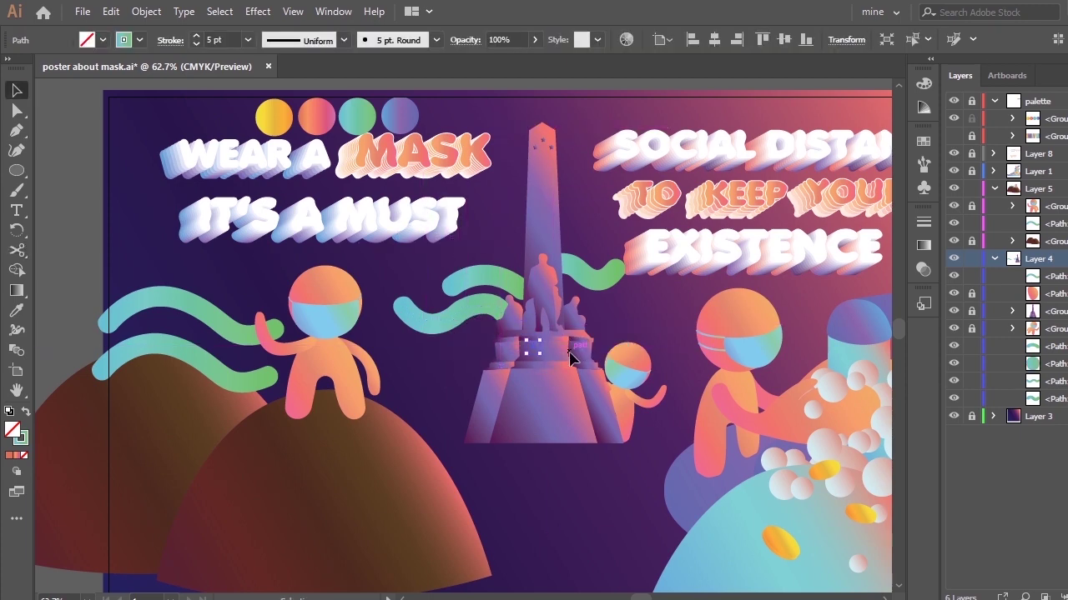
{"action": "key", "text": "Delete"}
Duplicate the lower wavy ribbon left of the monument below itself and remove the copy's left end anchor point
{"action": "left_click_drag", "start_coordinate": [484, 309], "coordinate": [483, 346]}
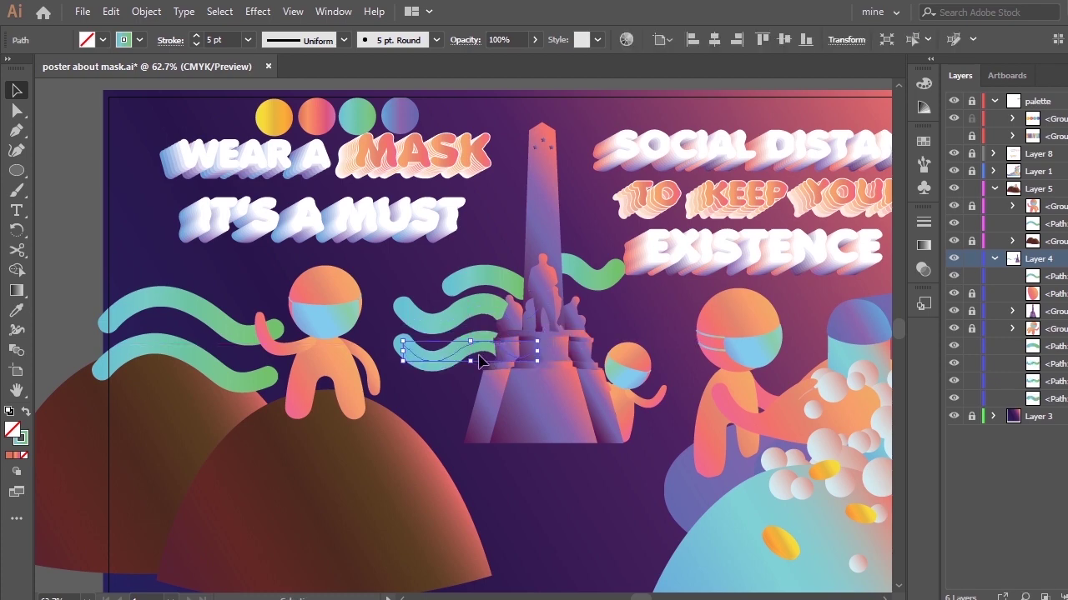
{"action": "key", "text": "a"}
{"action": "key", "text": "minus"}
{"action": "left_click", "coordinate": [404, 351]}
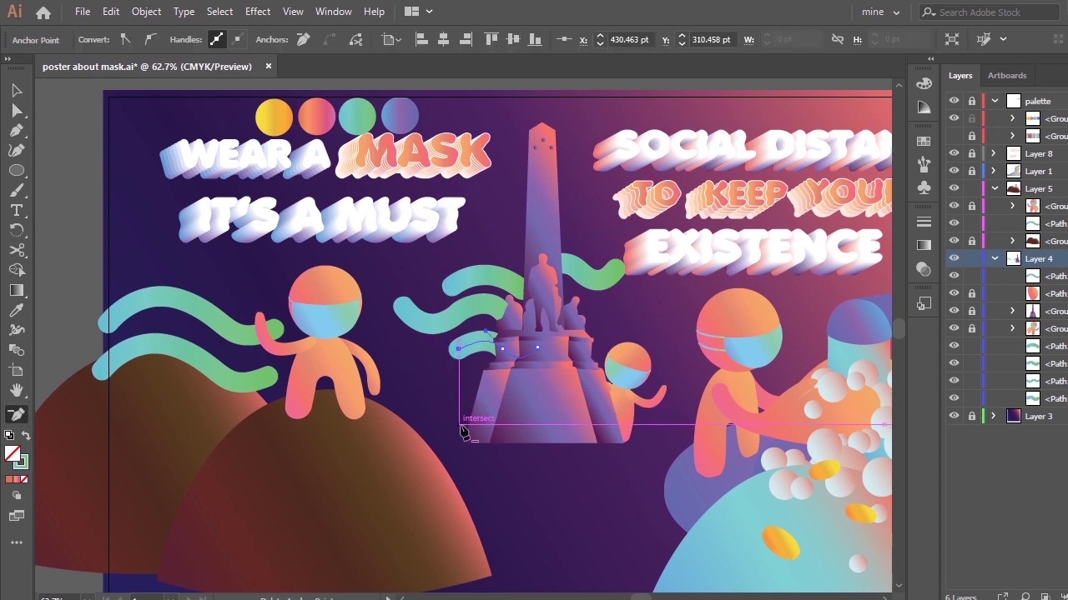
{"action": "key", "text": "a"}
{"action": "left_click", "coordinate": [477, 409]}
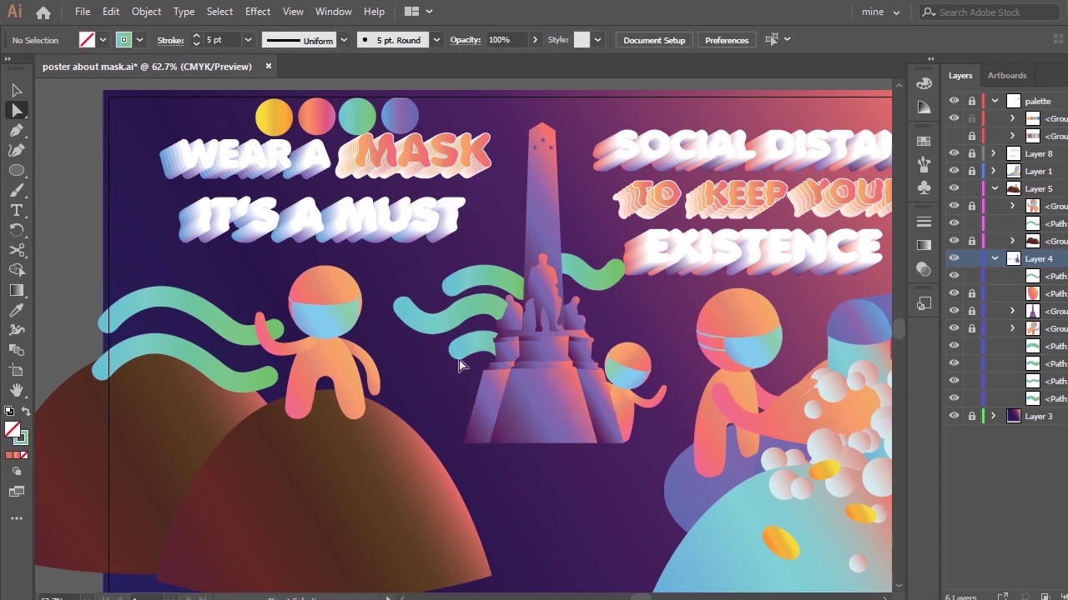
Remove the shortened ribbon's right anchor point behind the pedestal and lower its left end slightly
{"action": "left_click_drag", "start_coordinate": [459, 349], "coordinate": [456, 356]}
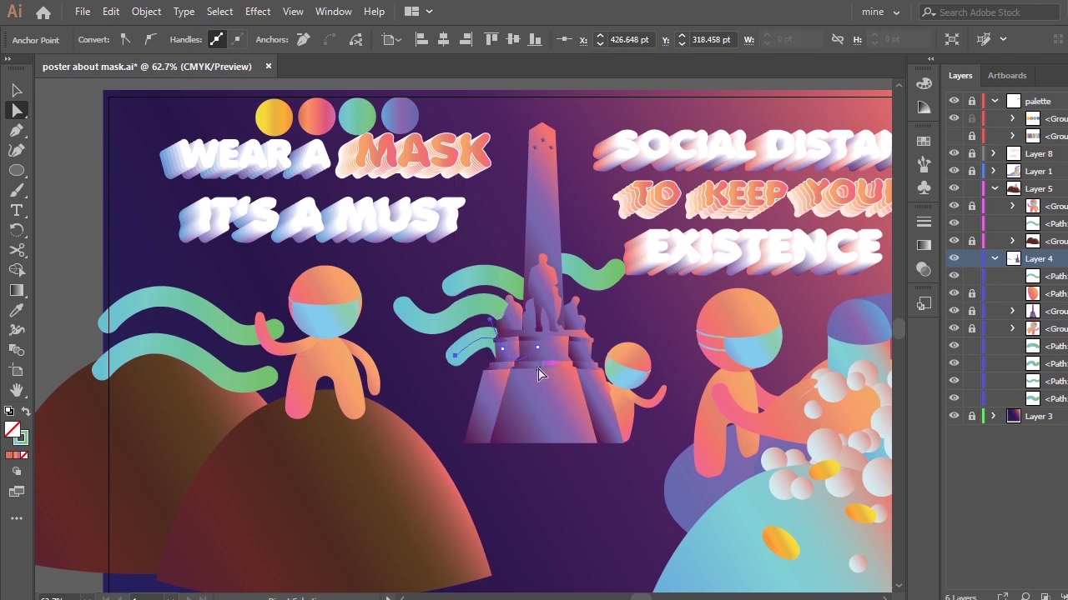
{"action": "key", "text": "minus"}
{"action": "key", "text": "a"}
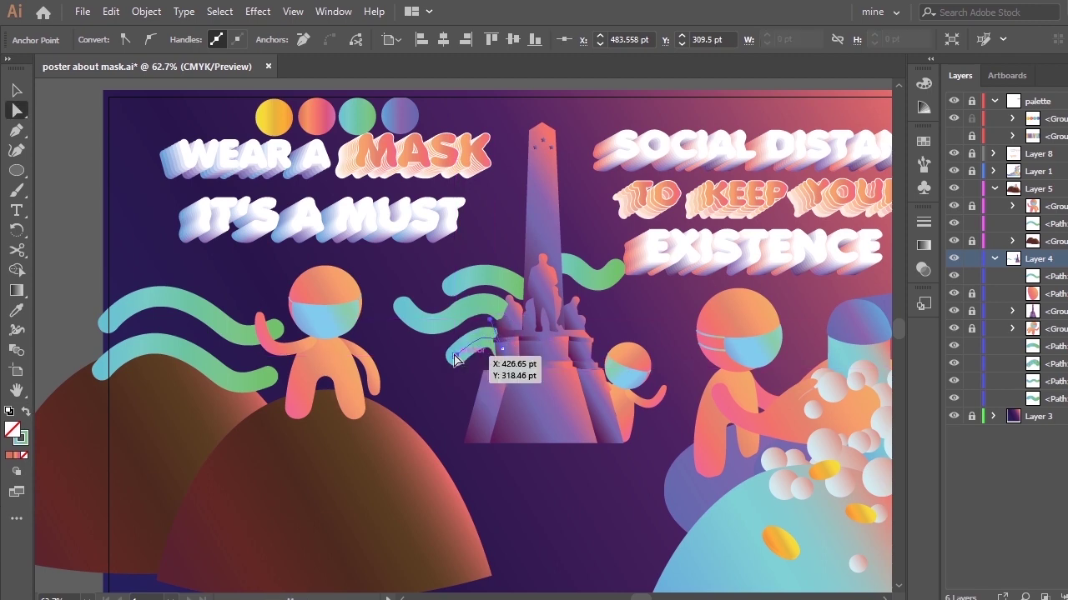
{"action": "left_click_drag", "start_coordinate": [455, 356], "coordinate": [489, 323]}
{"action": "left_click_drag", "start_coordinate": [502, 349], "coordinate": [456, 347]}
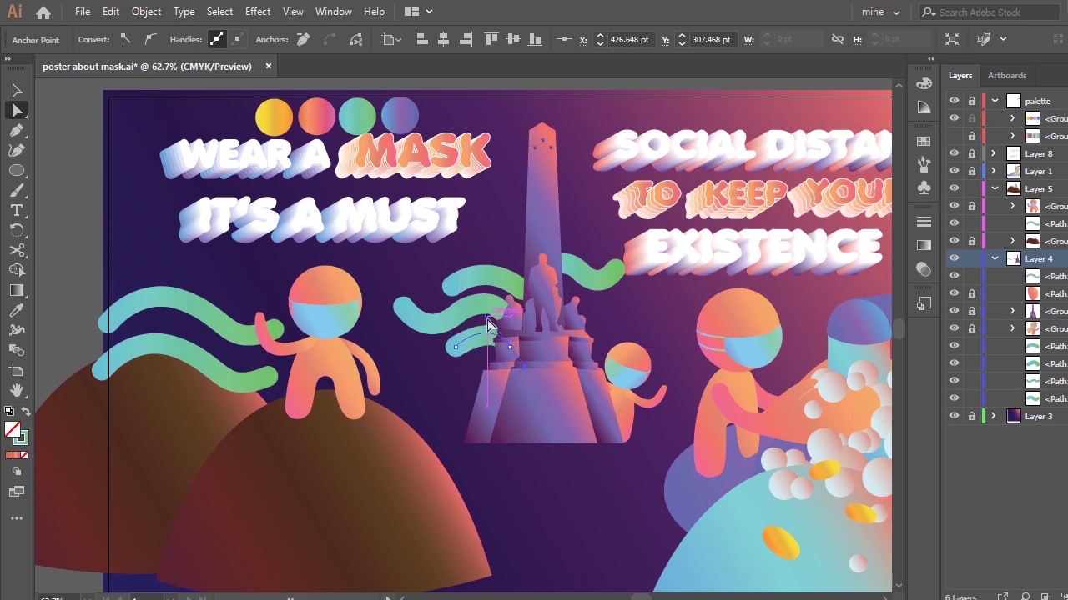
{"action": "left_click", "coordinate": [450, 416]}
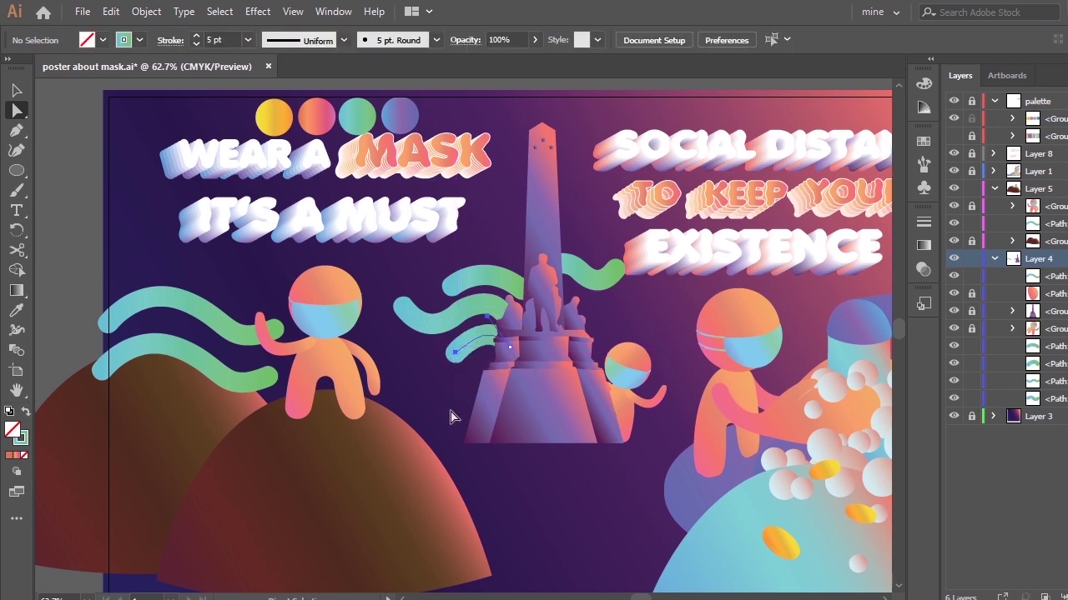
{"action": "left_click", "coordinate": [458, 357]}
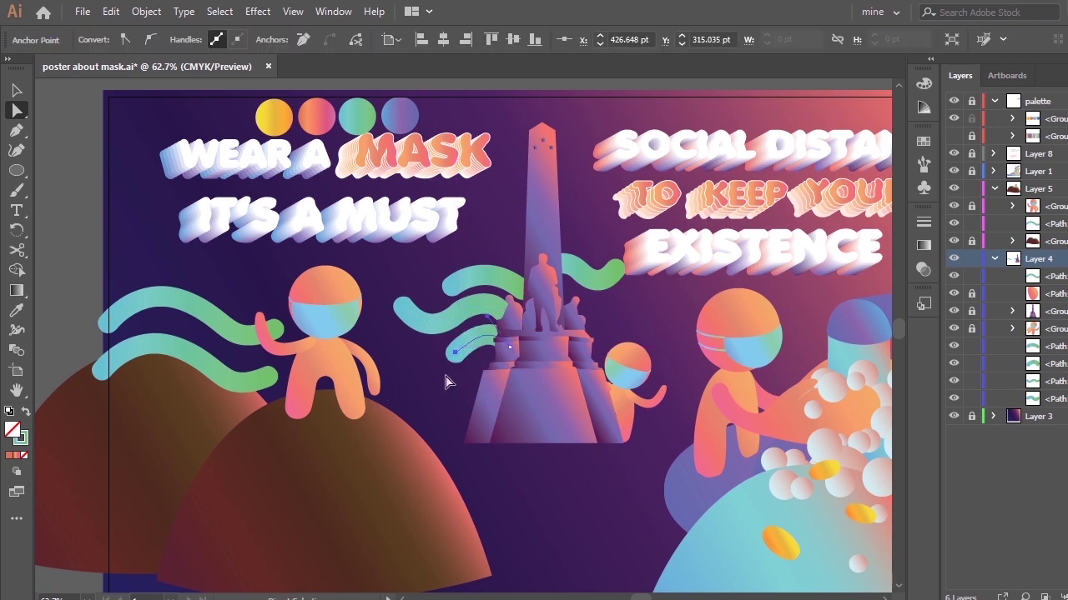
{"action": "key", "text": "p"}
{"action": "left_click", "coordinate": [452, 351]}
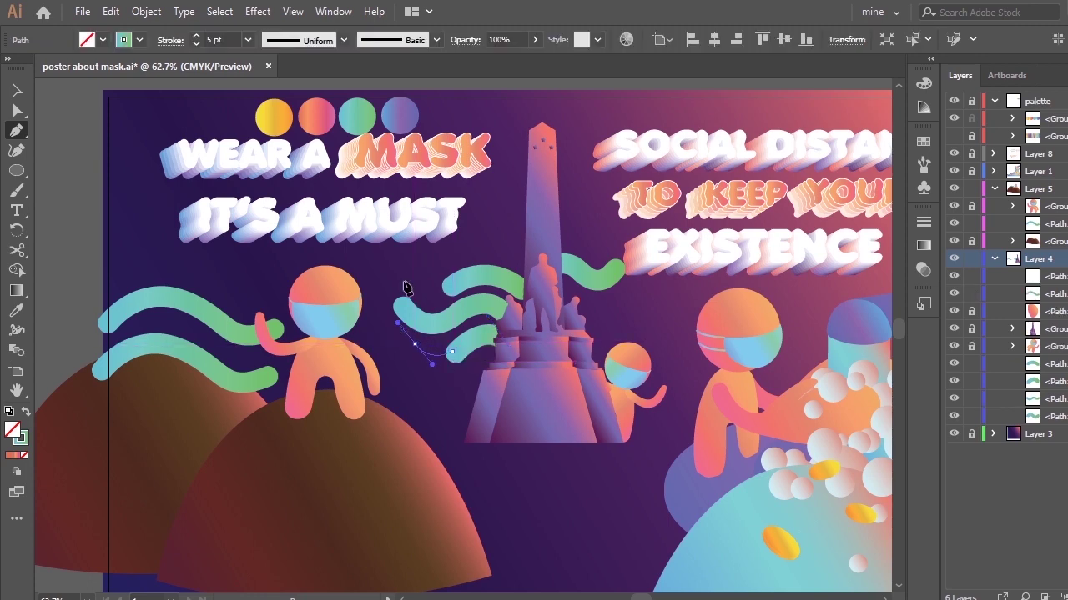
{"action": "key", "text": "ctrl+z"}
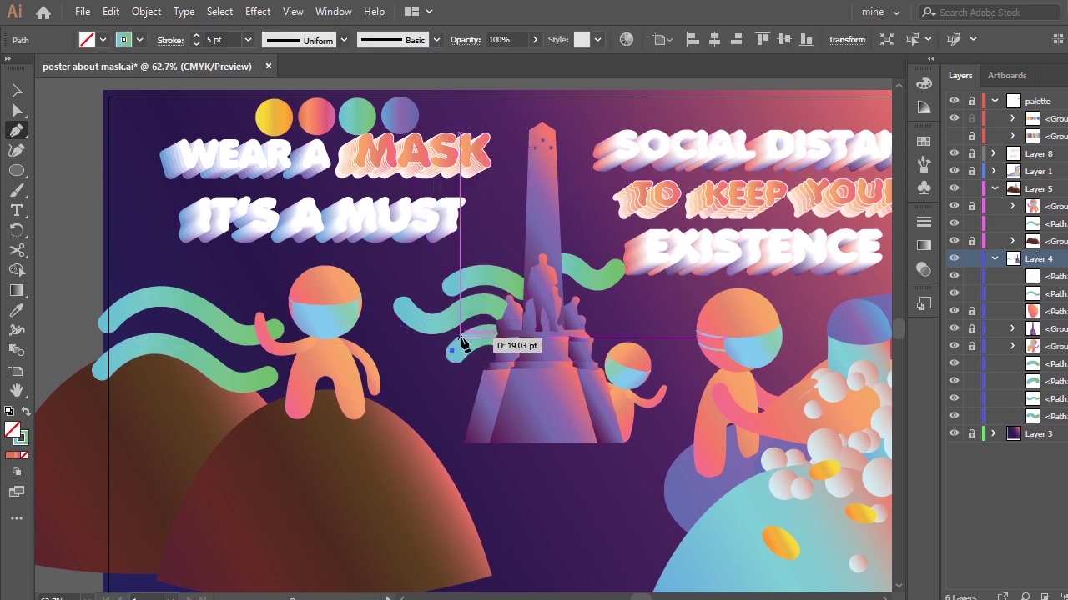
{"action": "key", "text": "ctrl+z"}
Extend the shortened ribbon leftward from its left end with a curved Pen segment and reshape it into a smooth wave
{"action": "left_click", "coordinate": [457, 353], "text": "ctrl"}
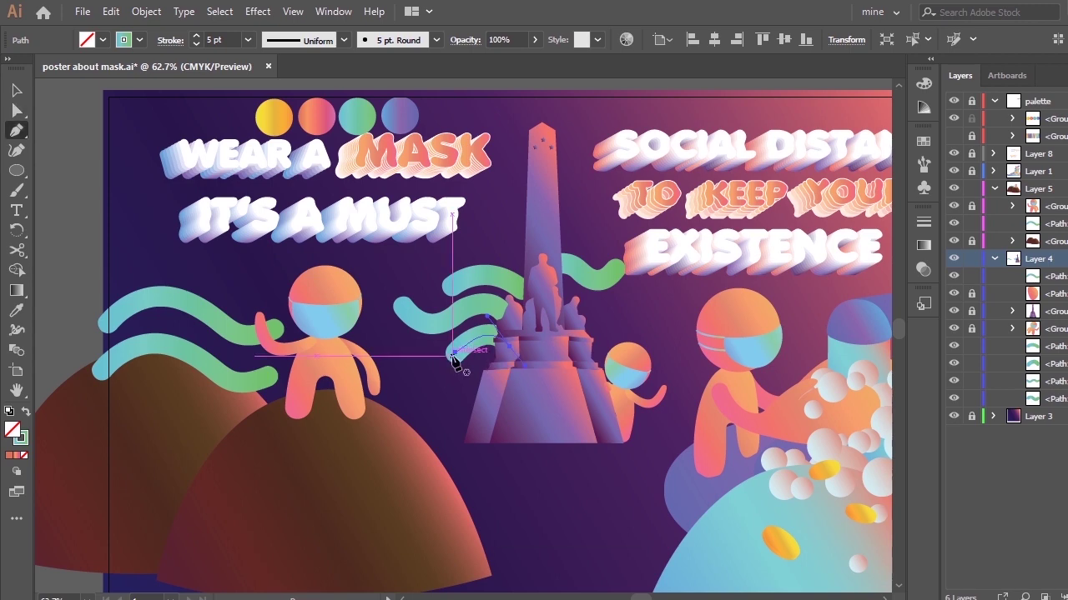
{"action": "left_click_drag", "start_coordinate": [410, 344], "coordinate": [389, 320]}
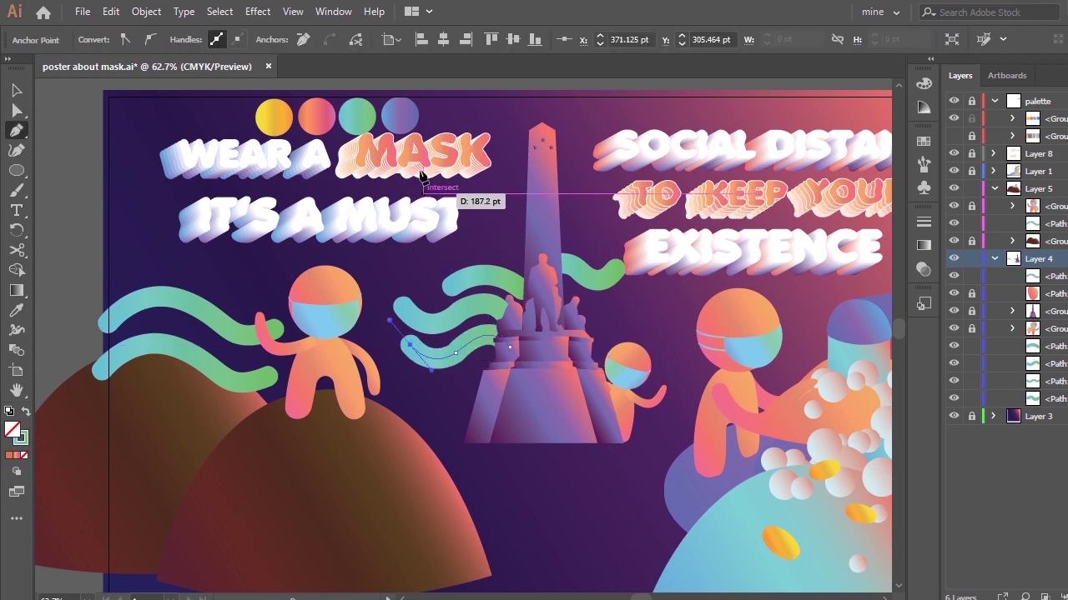
{"action": "left_click_drag", "start_coordinate": [459, 359], "coordinate": [519, 361]}
{"action": "left_click", "coordinate": [475, 388]}
{"action": "left_click", "coordinate": [460, 348]}
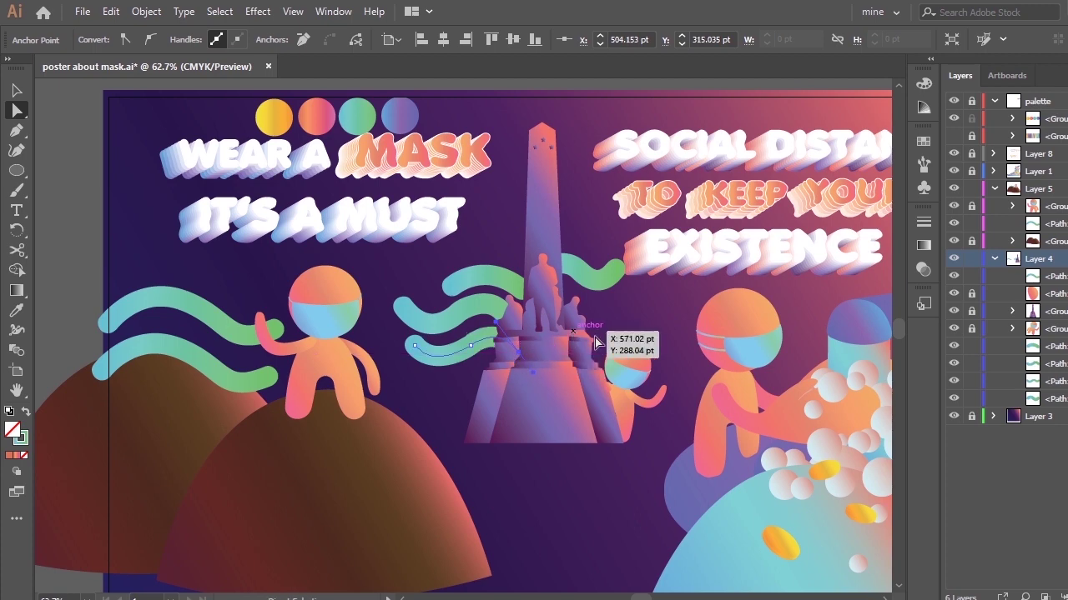
{"action": "left_click", "coordinate": [621, 359]}
{"action": "left_click", "coordinate": [453, 359]}
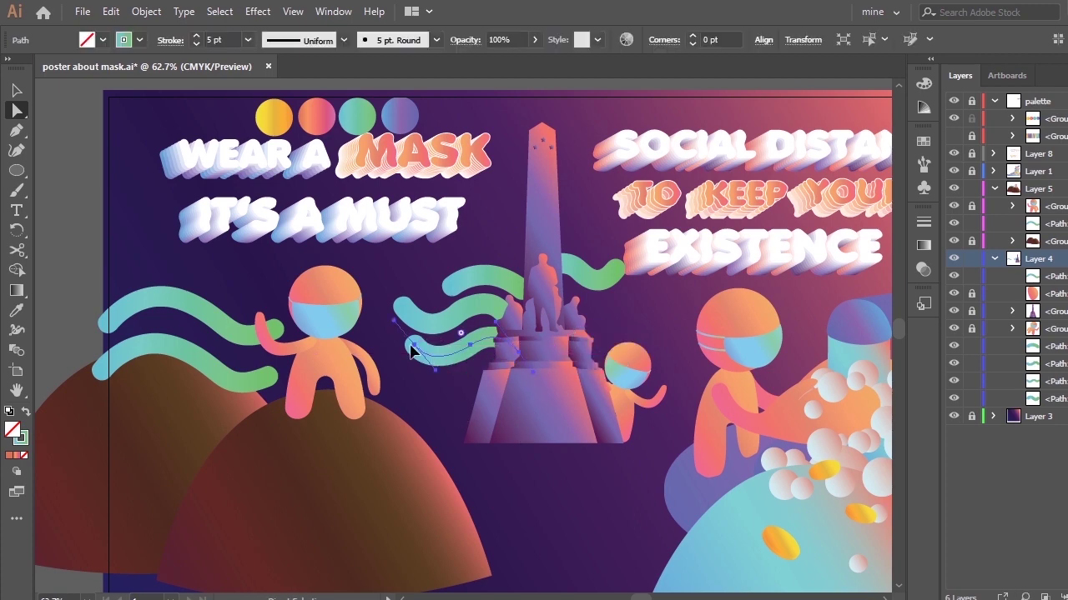
Nudge the lowest ribbon left of the monument's pedestal slightly to adjust its position
{"action": "left_click_drag", "start_coordinate": [415, 345], "coordinate": [418, 350]}
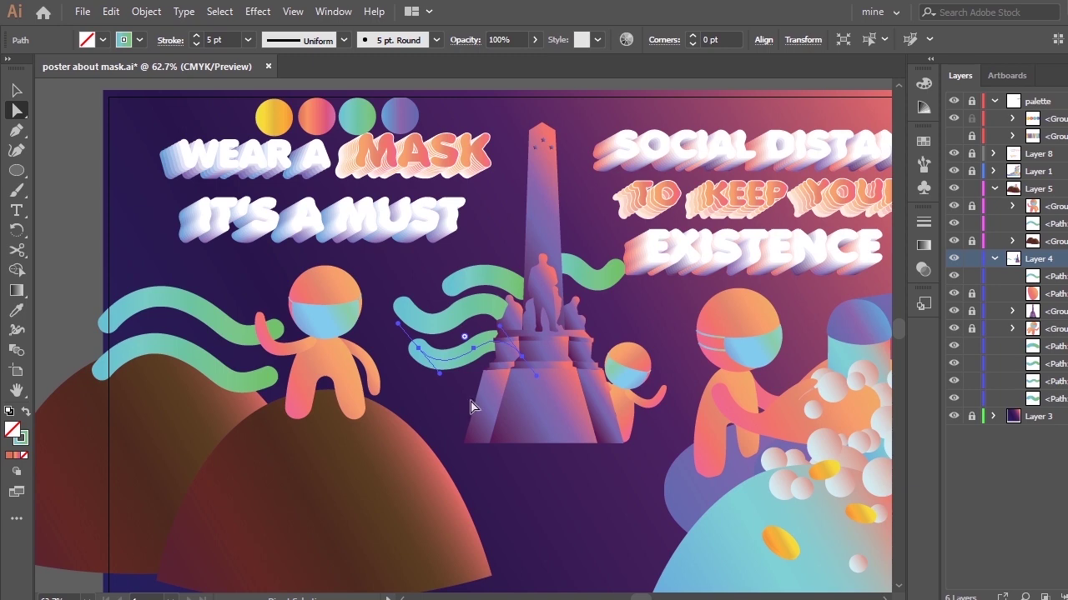
{"action": "key", "text": "ctrl+z"}
{"action": "key", "text": "v"}
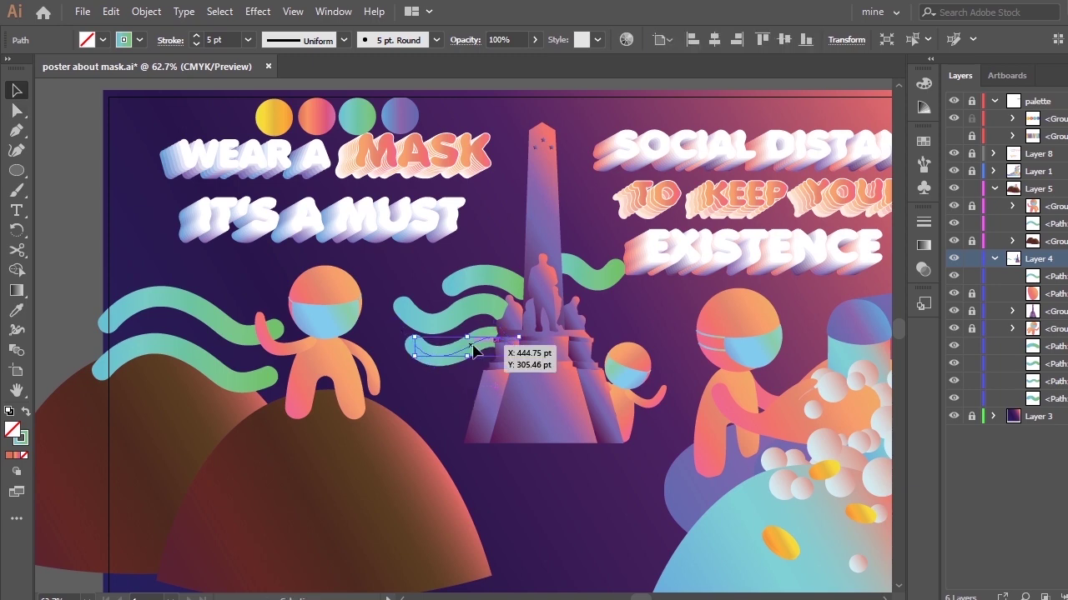
{"action": "left_click_drag", "start_coordinate": [478, 359], "coordinate": [475, 362]}
{"action": "left_click", "coordinate": [484, 423]}
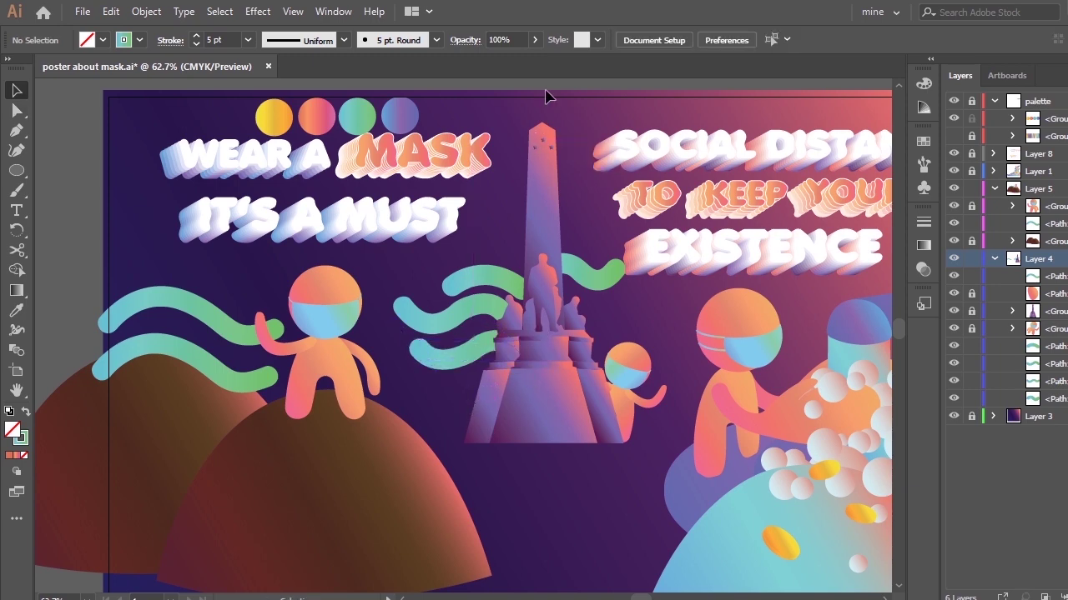
Reshape the left dip and middle rise of the lowest ribbon beside the monument by adjusting its anchors and handles
{"action": "left_click", "coordinate": [460, 356]}
{"action": "key", "text": "a"}
{"action": "left_click_drag", "start_coordinate": [417, 353], "coordinate": [486, 399]}
{"action": "left_click", "coordinate": [462, 424]}
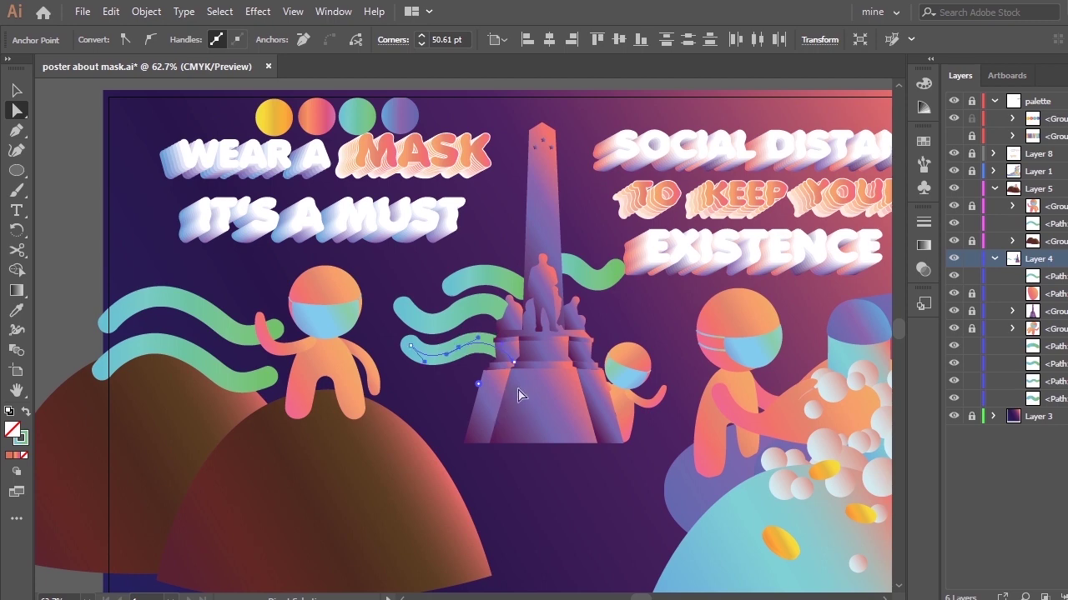
{"action": "left_click", "coordinate": [547, 400]}
{"action": "left_click", "coordinate": [410, 345]}
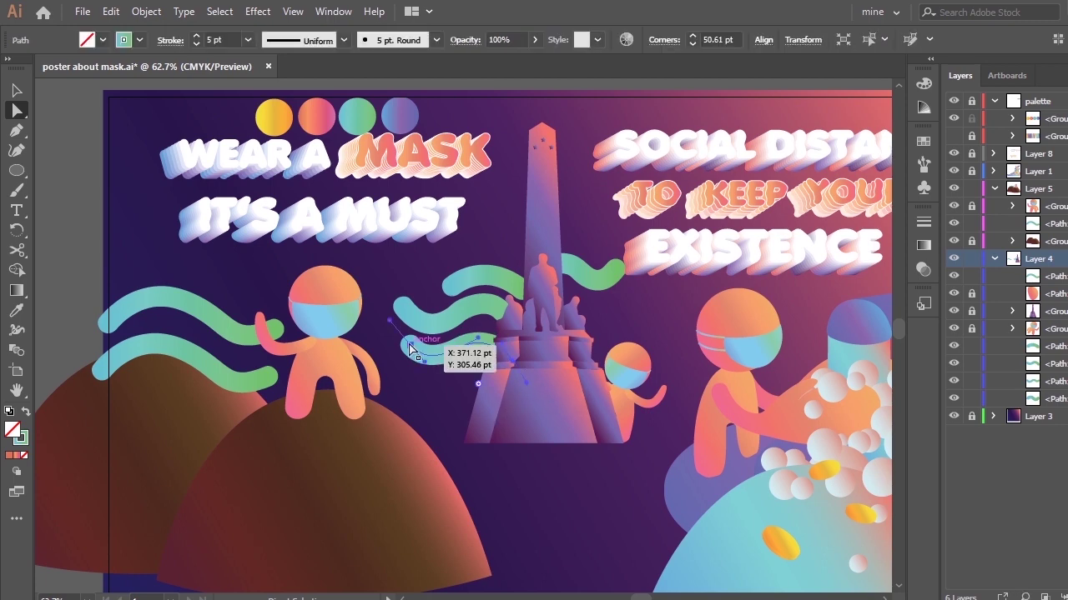
{"action": "left_click", "coordinate": [458, 348]}
{"action": "left_click_drag", "start_coordinate": [446, 355], "coordinate": [423, 369]}
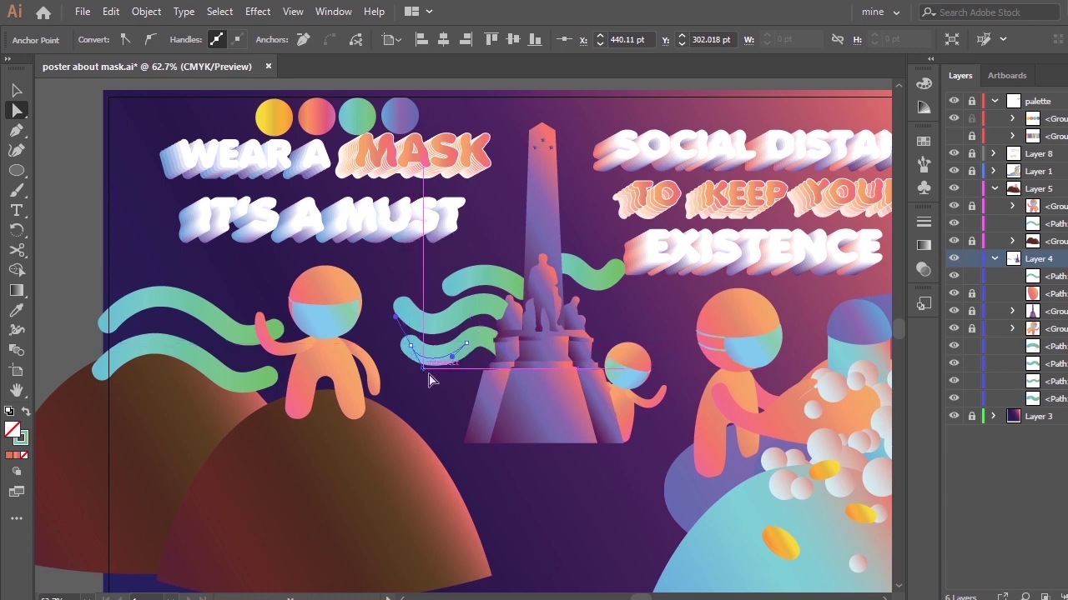
{"action": "left_click_drag", "start_coordinate": [481, 328], "coordinate": [484, 330]}
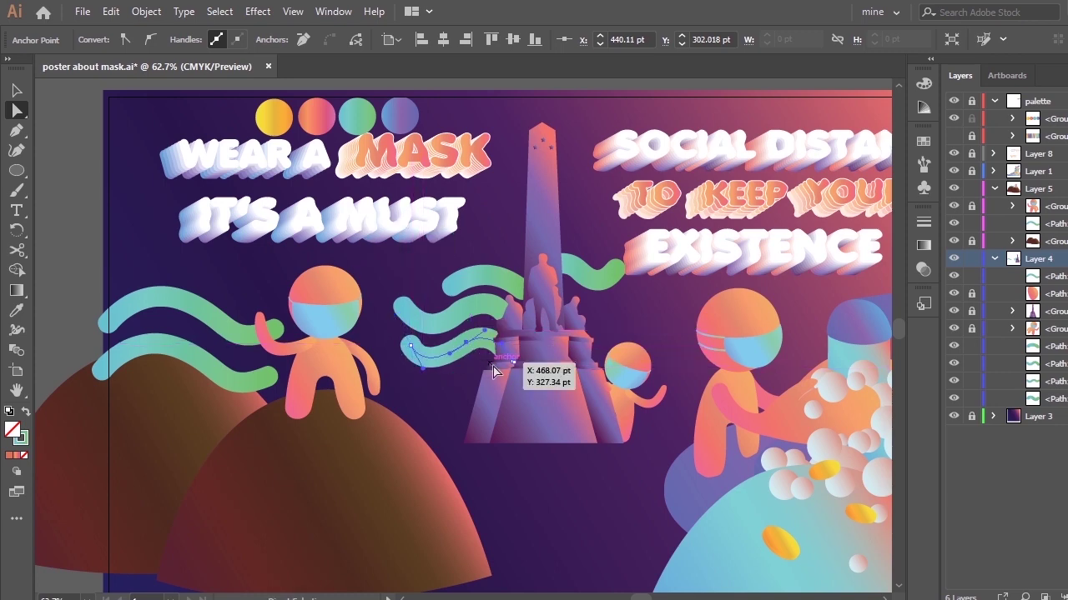
Adjust the lowest ribbon's right end anchor and its curve behind the pedestal with Direct Selection
{"action": "left_click_drag", "start_coordinate": [515, 367], "coordinate": [525, 402]}
{"action": "key", "text": "minus"}
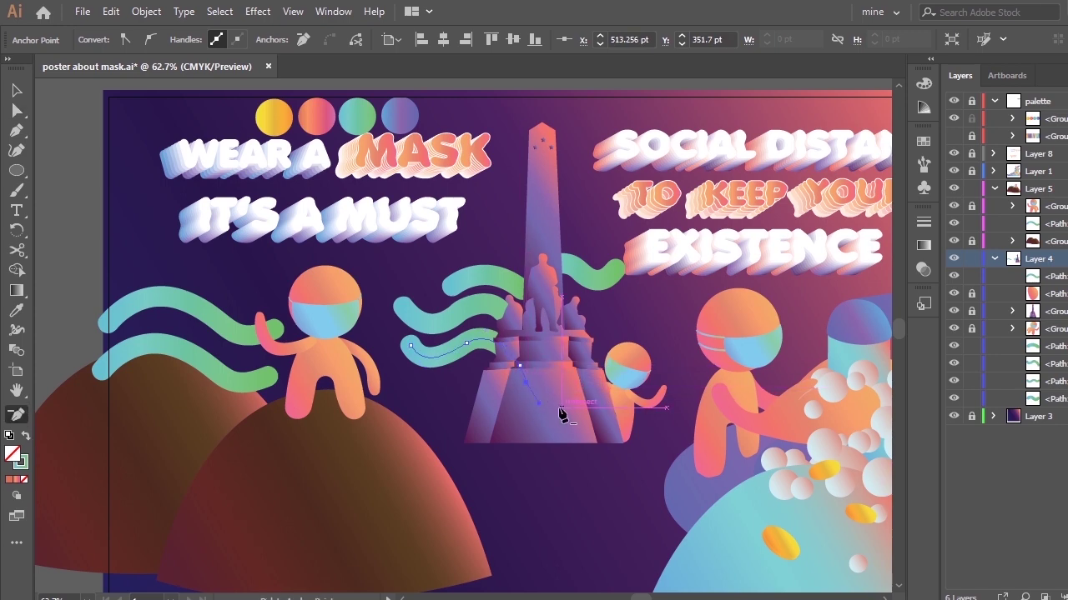
{"action": "key", "text": "a"}
{"action": "left_click", "coordinate": [520, 367]}
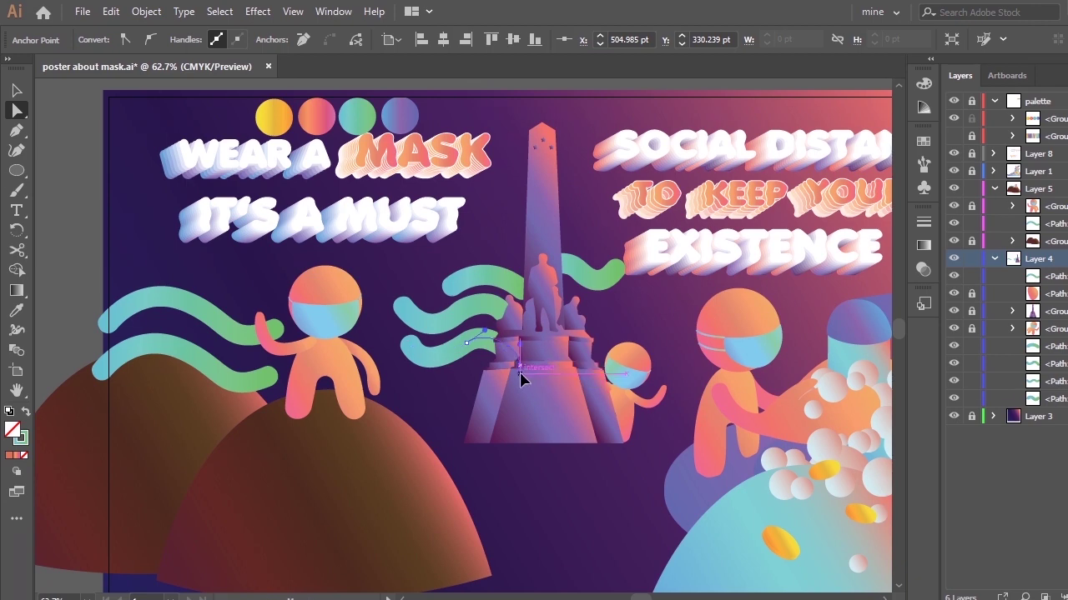
{"action": "left_click_drag", "start_coordinate": [525, 373], "coordinate": [509, 345]}
{"action": "left_click", "coordinate": [498, 405]}
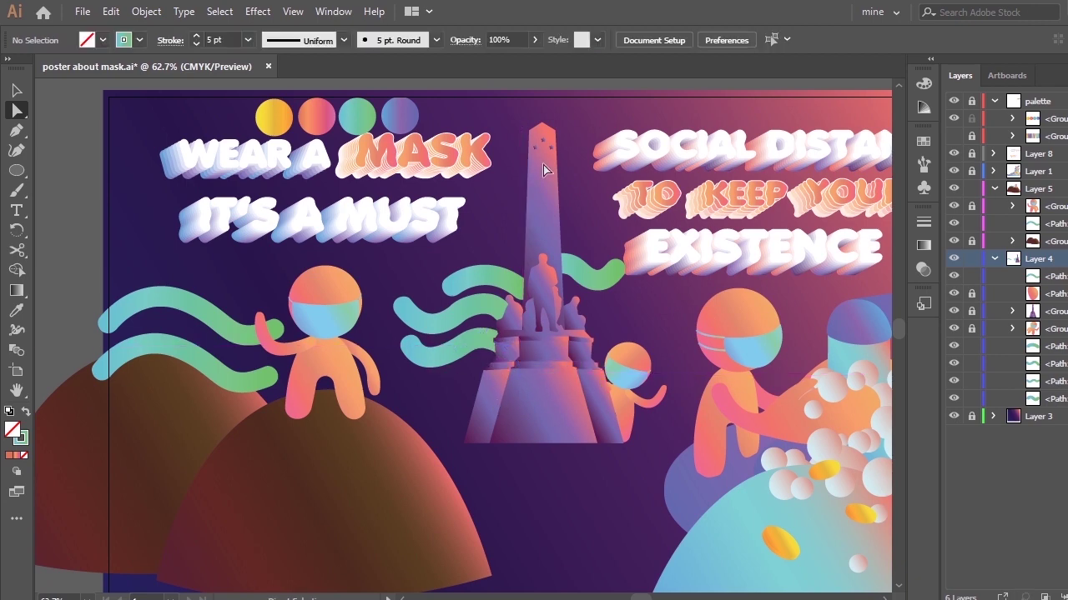
Set the stroke weight of the lowest ribbon beside the monument to 4 pt and the middle ribbon to 6 pt
{"action": "left_click", "coordinate": [443, 353]}
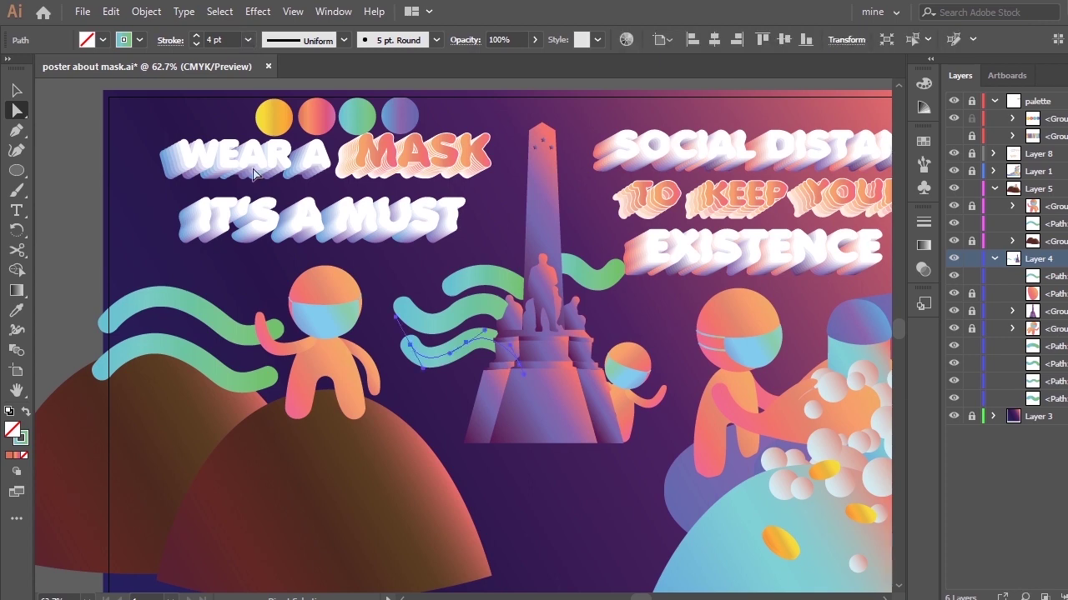
{"action": "left_click", "coordinate": [403, 307]}
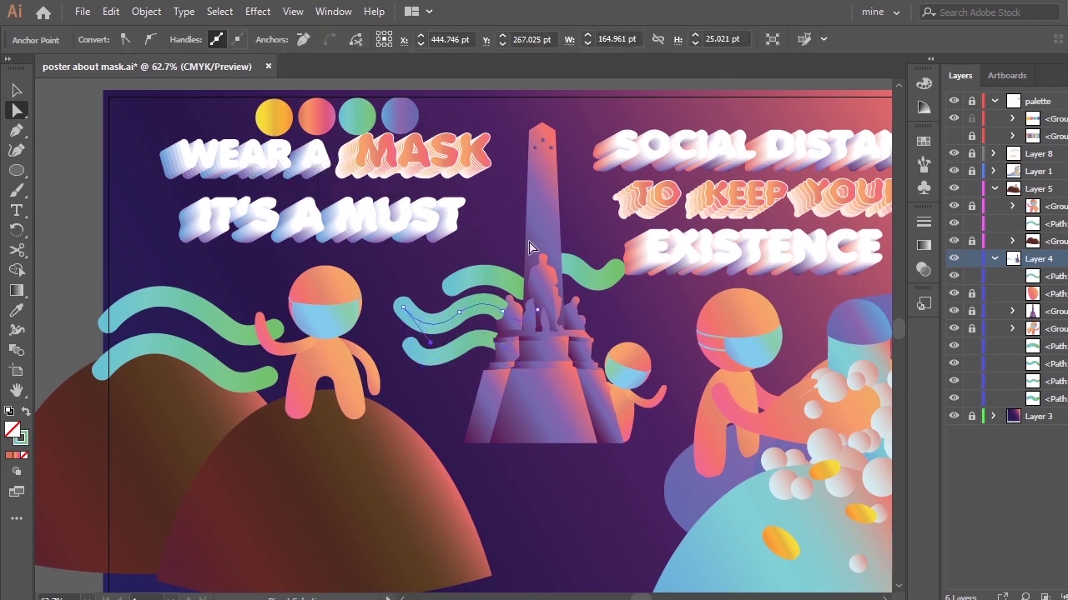
{"action": "left_click", "coordinate": [922, 223]}
{"action": "left_click", "coordinate": [874, 215]}
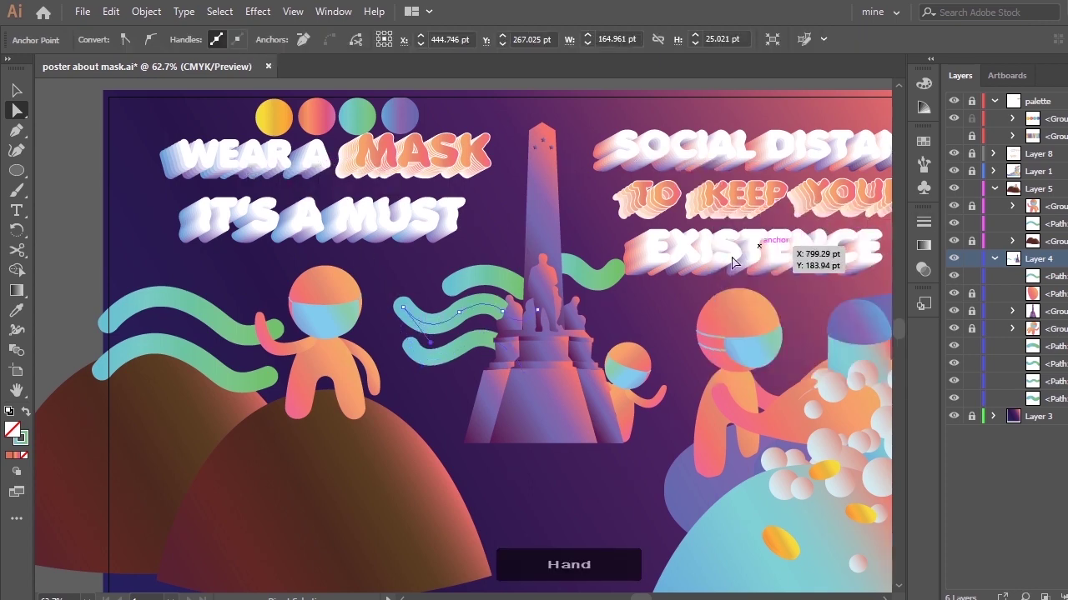
{"action": "key", "text": "v"}
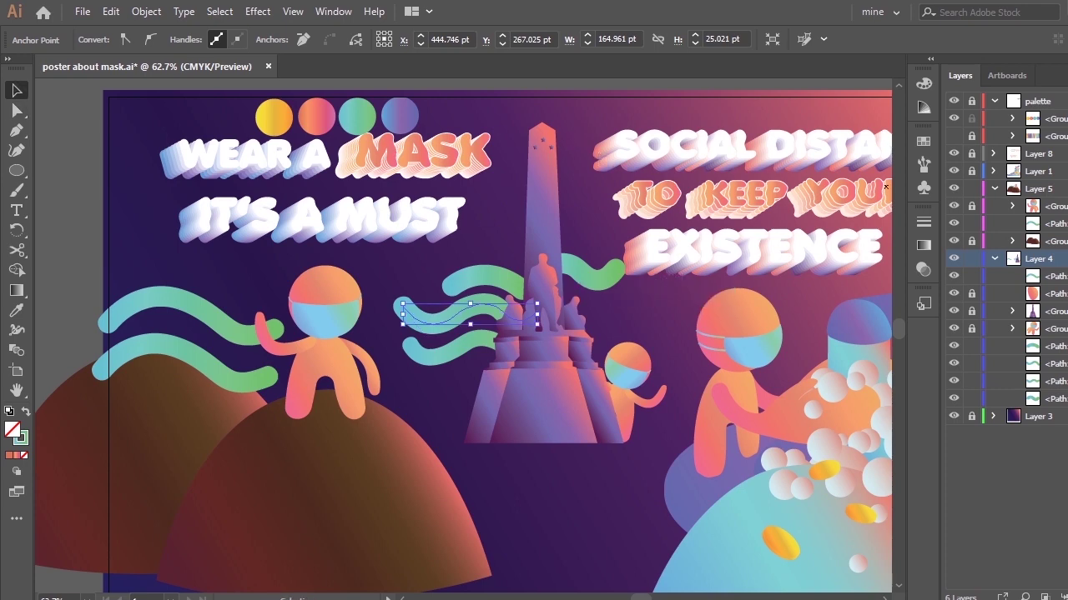
{"action": "left_click", "coordinate": [247, 42]}
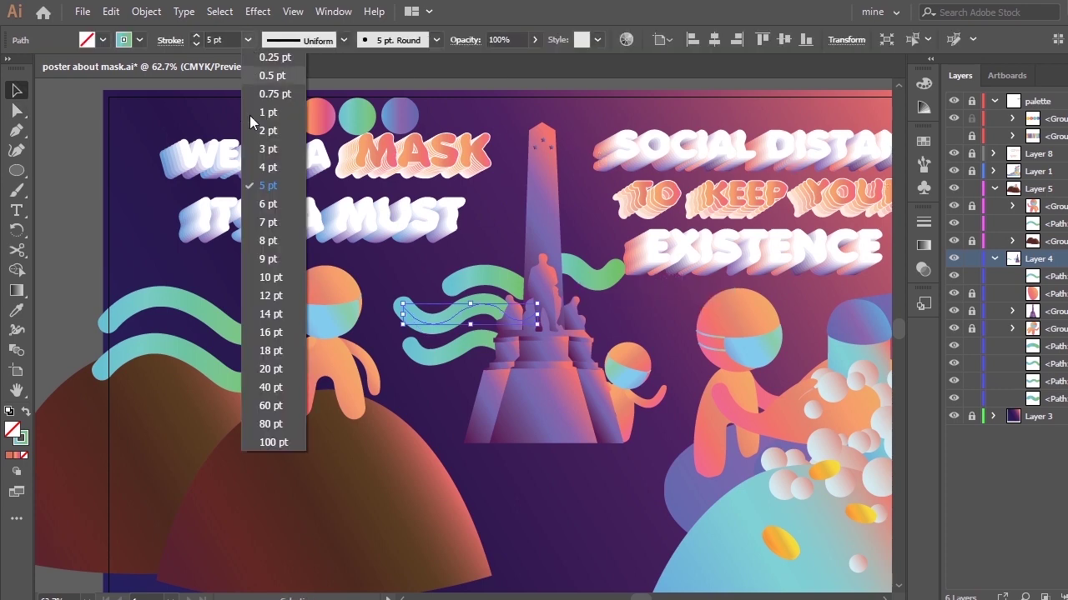
{"action": "left_click", "coordinate": [271, 206]}
{"action": "left_click", "coordinate": [471, 250]}
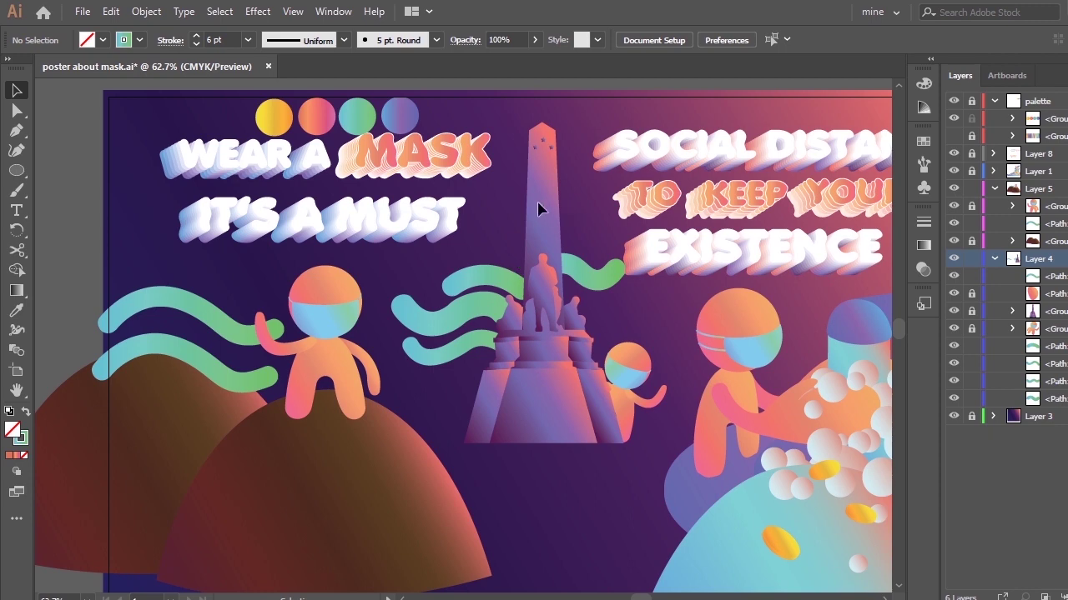
Set the stroke weight of the short upper ribbon left of the obelisk to 4 pt
{"action": "left_click", "coordinate": [505, 285]}
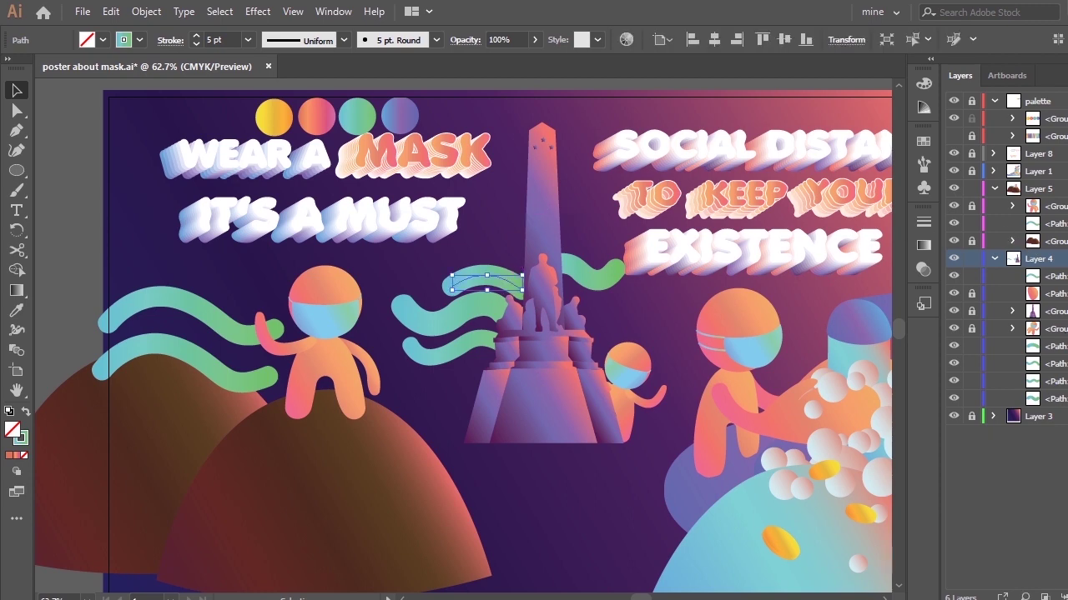
{"action": "left_click", "coordinate": [249, 40]}
{"action": "left_click", "coordinate": [271, 172]}
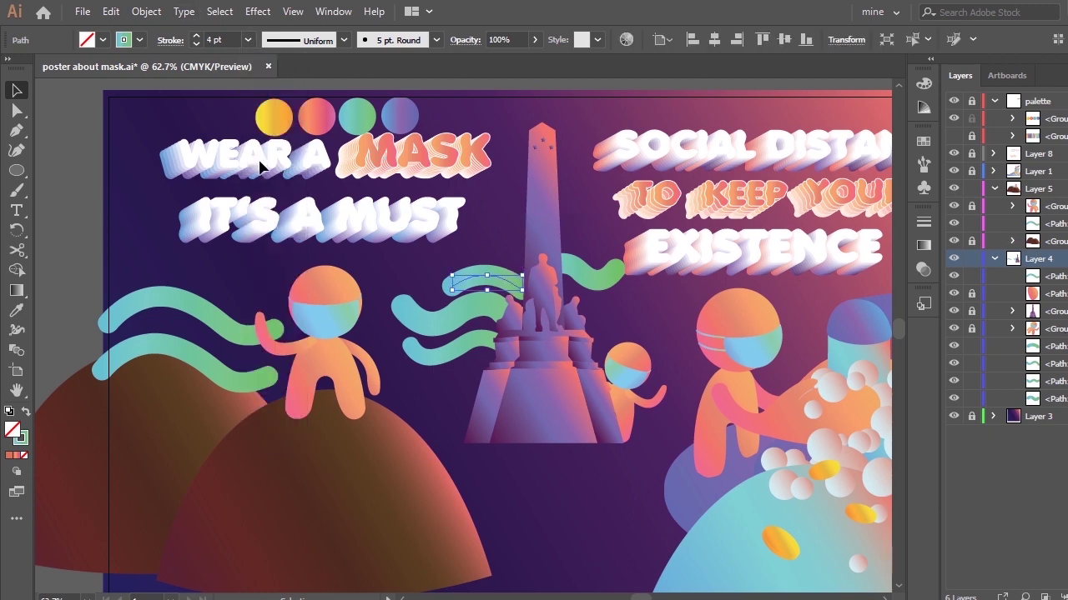
{"action": "left_click", "coordinate": [476, 238]}
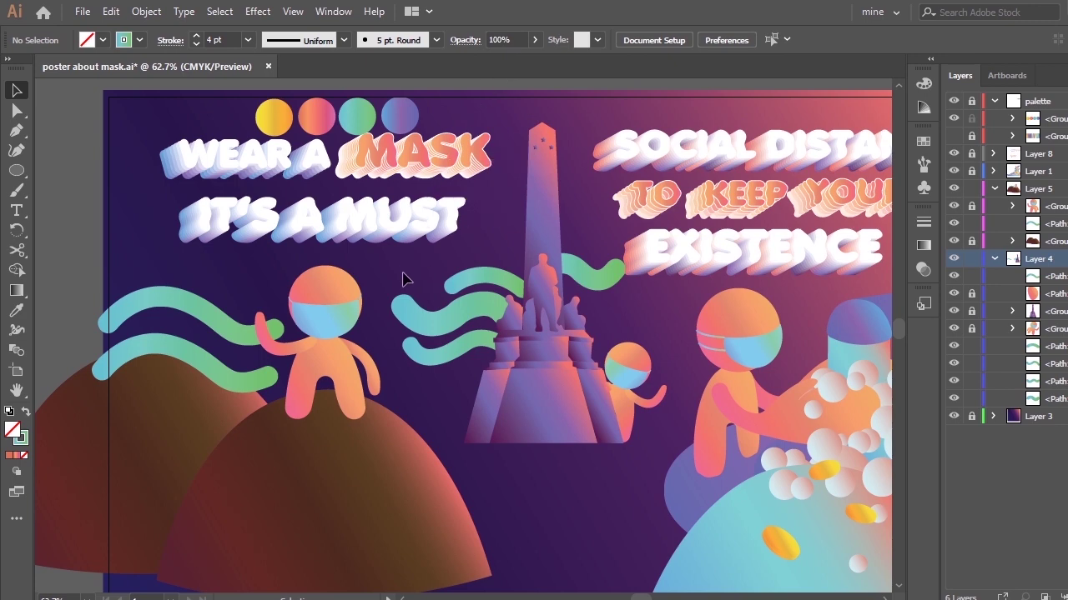
Draw a wavy Pen path from right of the hilltop figure's head across to the head's left edge
{"action": "key", "text": "p"}
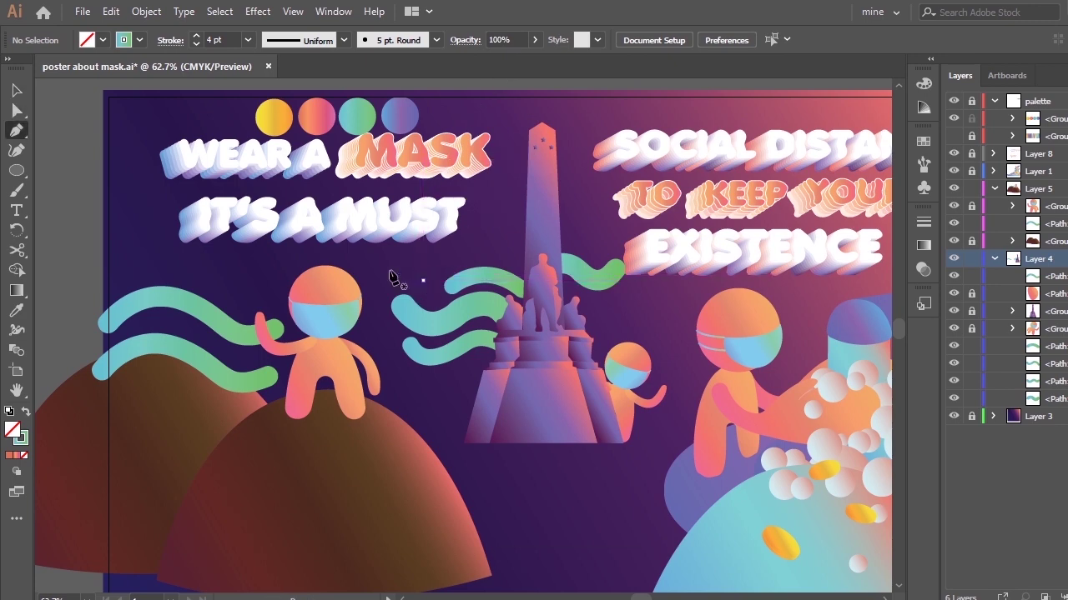
{"action": "left_click", "coordinate": [385, 270]}
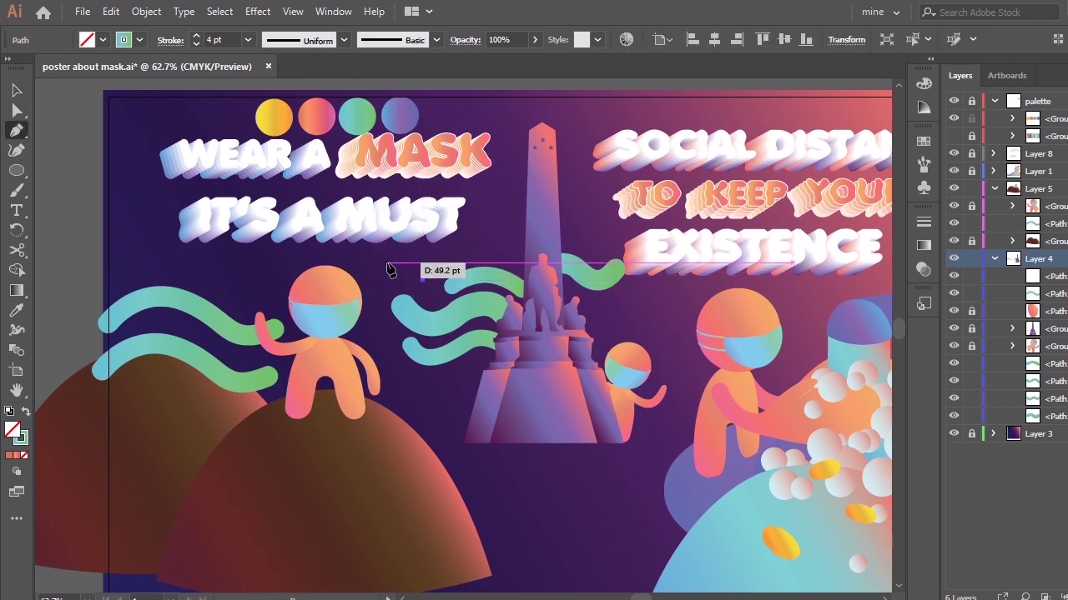
{"action": "left_click_drag", "start_coordinate": [365, 272], "coordinate": [334, 286]}
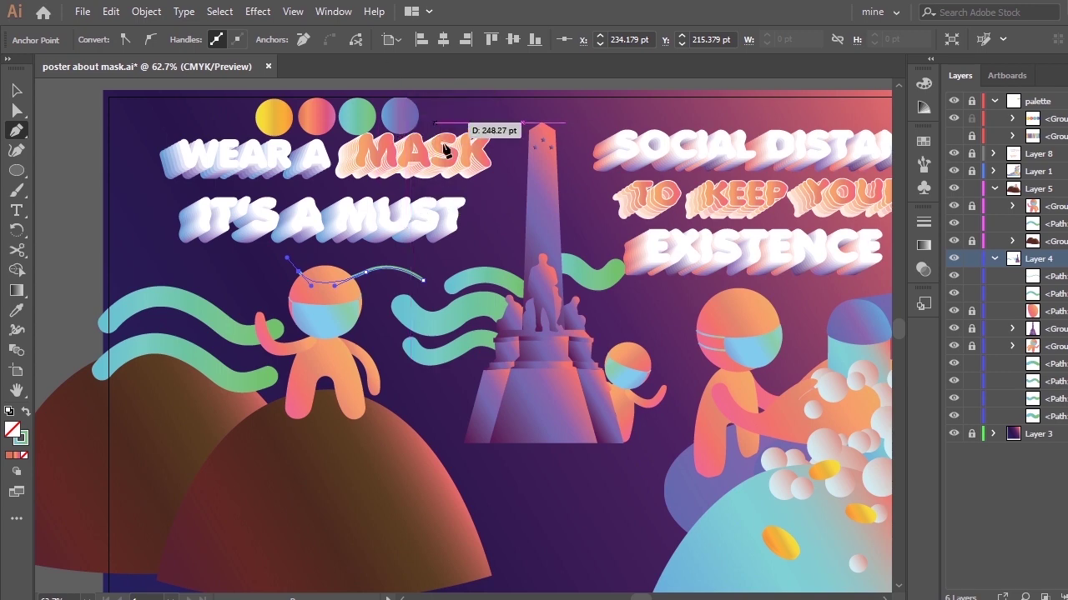
{"action": "key", "text": "i"}
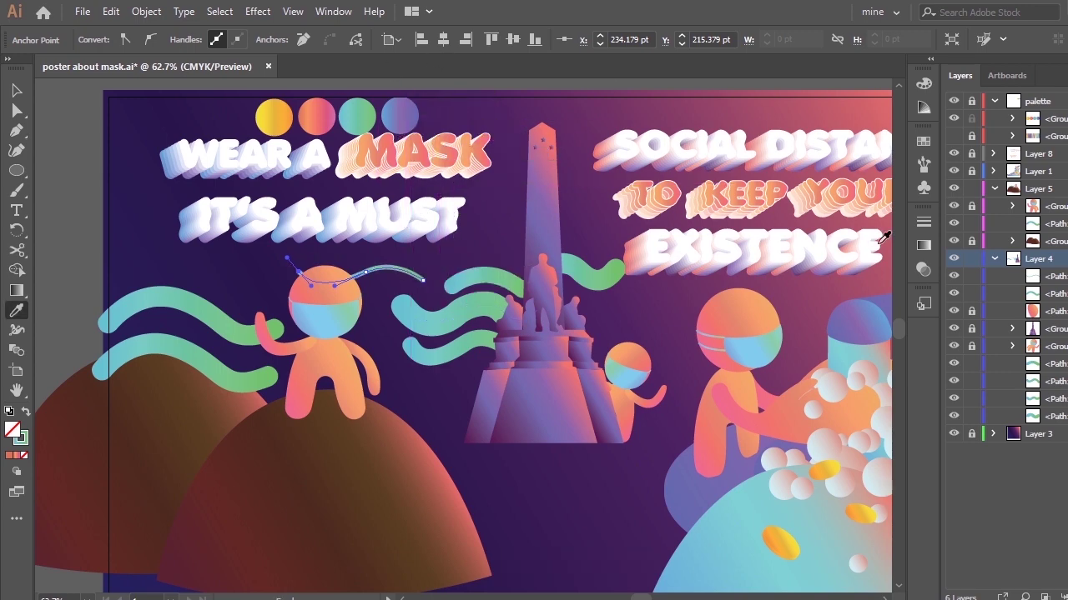
{"action": "key", "text": "v"}
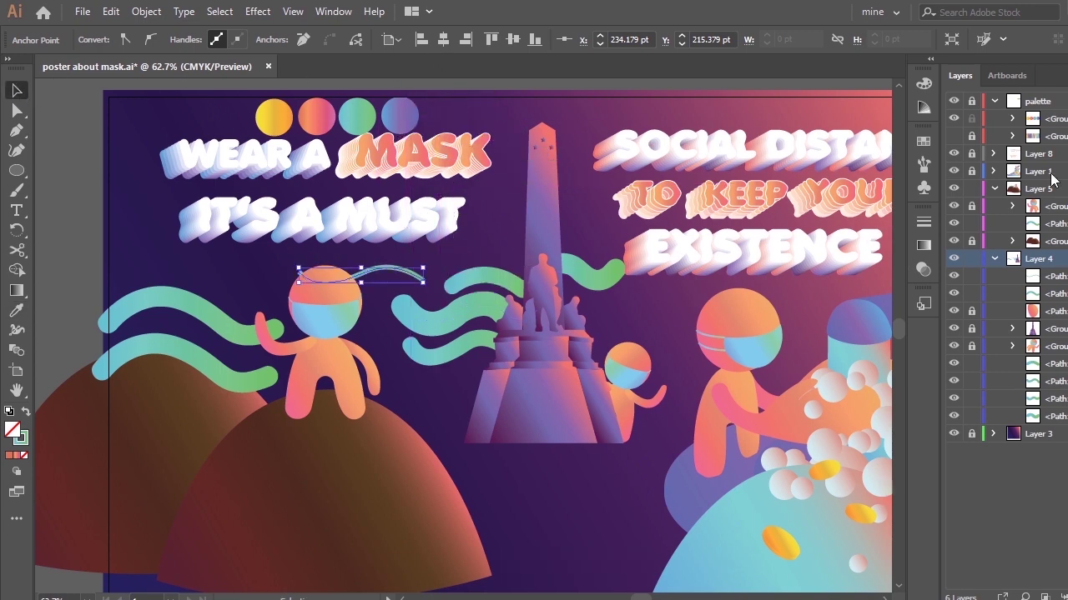
Apply the 5 pt. Round brush to the new wavy path with a 4 pt stroke and dismiss the battery alert
{"action": "left_click", "coordinate": [435, 40]}
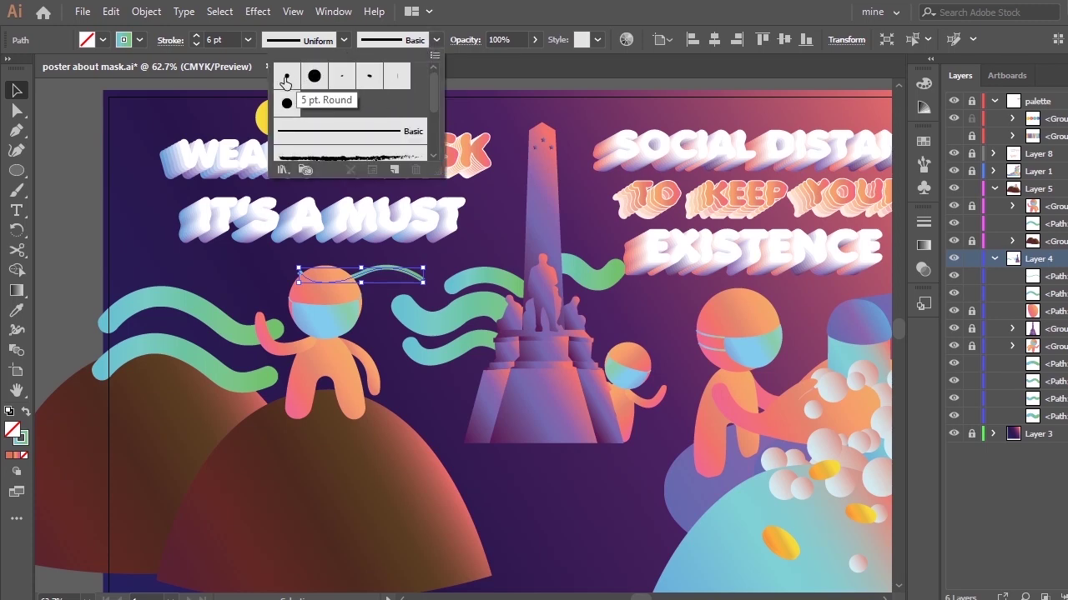
{"action": "left_click", "coordinate": [286, 74]}
{"action": "left_click", "coordinate": [246, 40]}
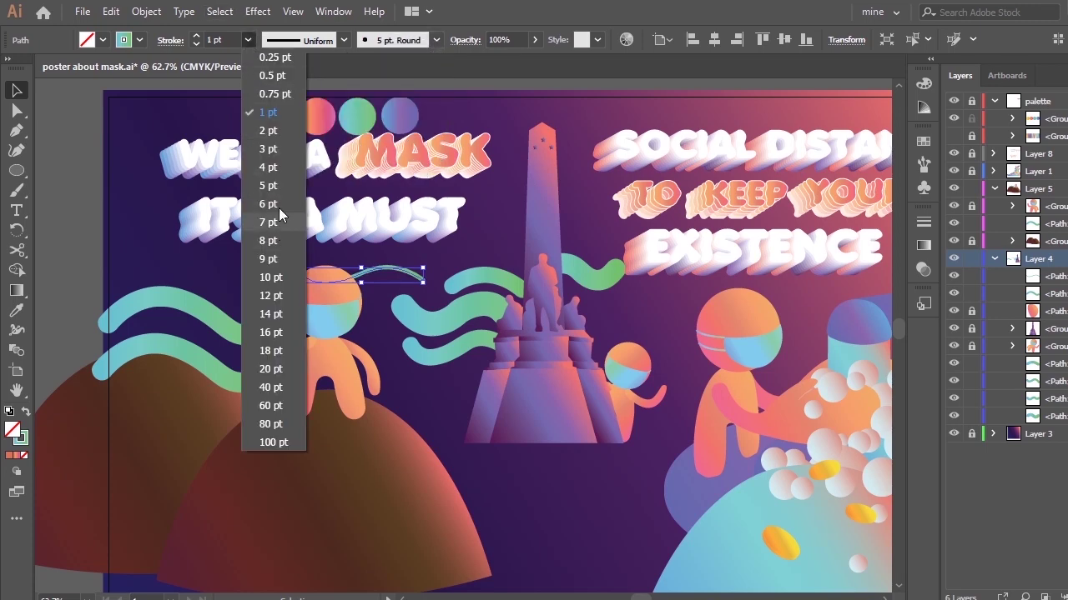
{"action": "left_click", "coordinate": [286, 206]}
{"action": "left_click", "coordinate": [247, 40]}
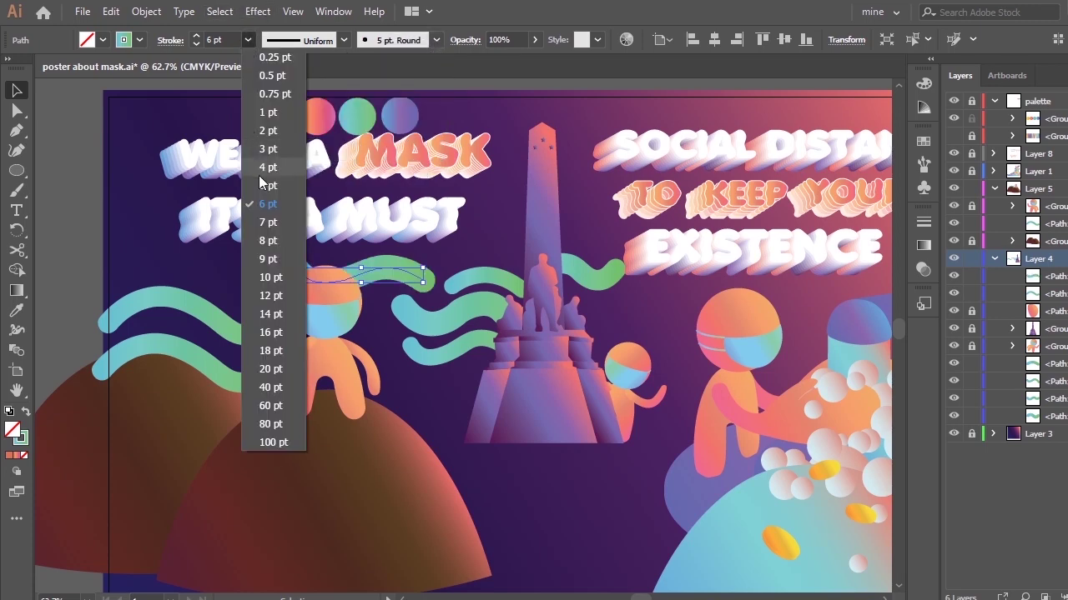
{"action": "left_click", "coordinate": [275, 177]}
{"action": "left_click", "coordinate": [475, 151]}
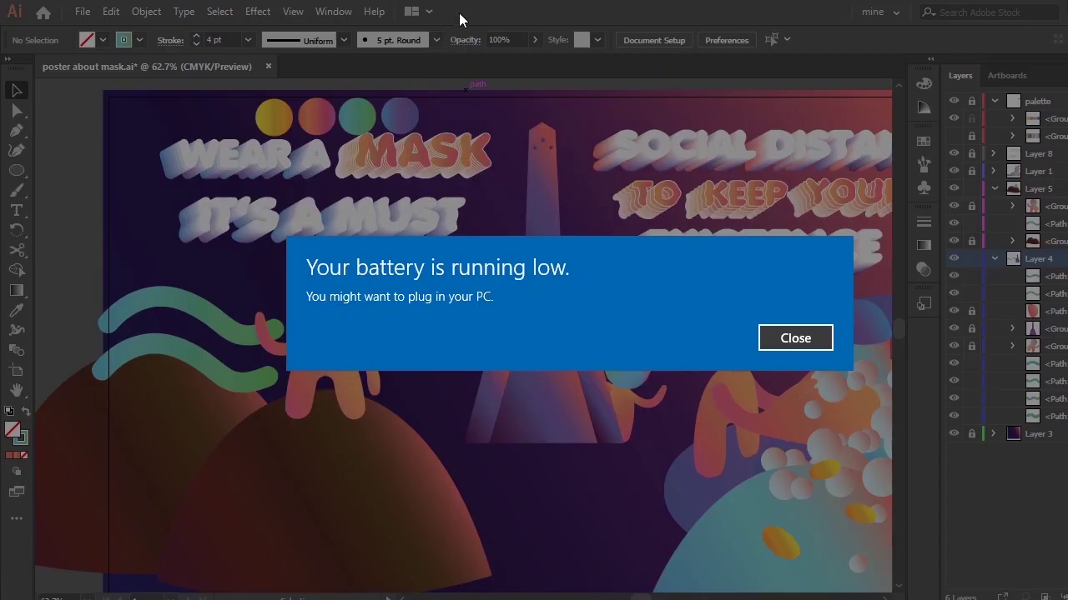
{"action": "left_click", "coordinate": [802, 337]}
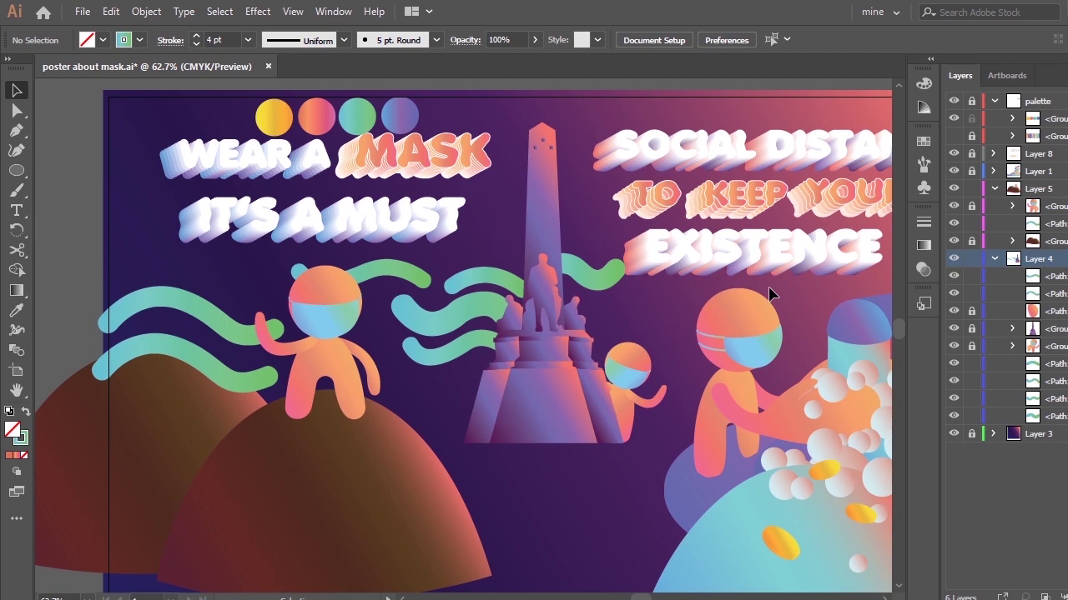
Shift the new ribbon behind the hilltop figure's head slightly to the left
{"action": "left_click", "coordinate": [379, 278]}
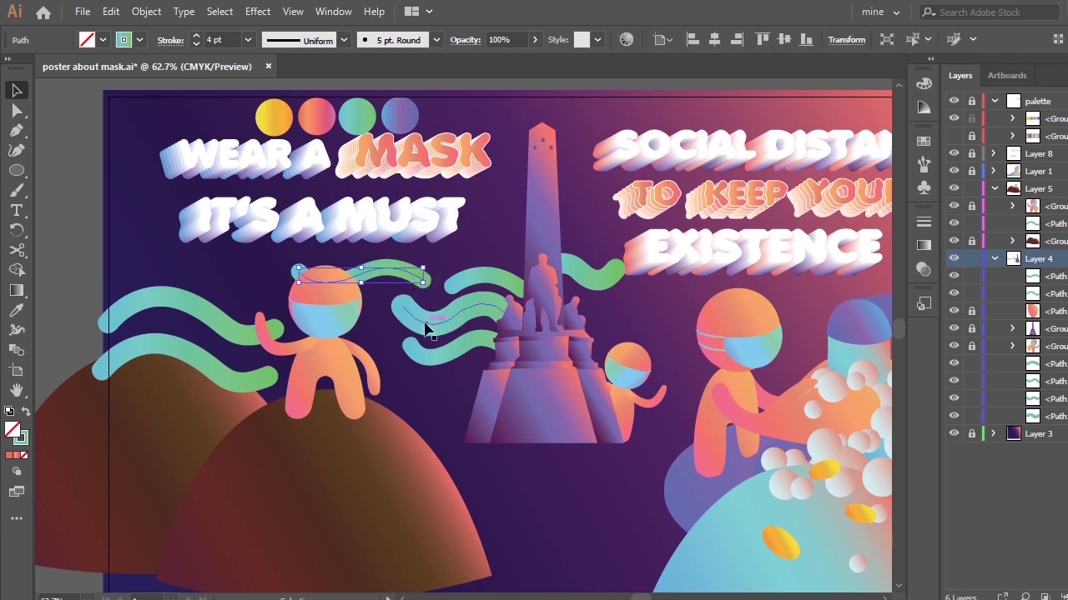
{"action": "mouse_move", "coordinate": [401, 279]}
{"action": "left_mouse_down"}
{"action": "mouse_move", "coordinate": [386, 284]}
{"action": "mouse_move", "coordinate": [415, 287]}
{"action": "mouse_move", "coordinate": [346, 272]}
{"action": "mouse_move", "coordinate": [396, 297]}
{"action": "mouse_move", "coordinate": [403, 279]}
{"action": "left_mouse_up"}
{"action": "key", "text": "a"}
{"action": "key", "text": "v"}
{"action": "left_click", "coordinate": [386, 288]}
{"action": "left_click", "coordinate": [358, 467]}
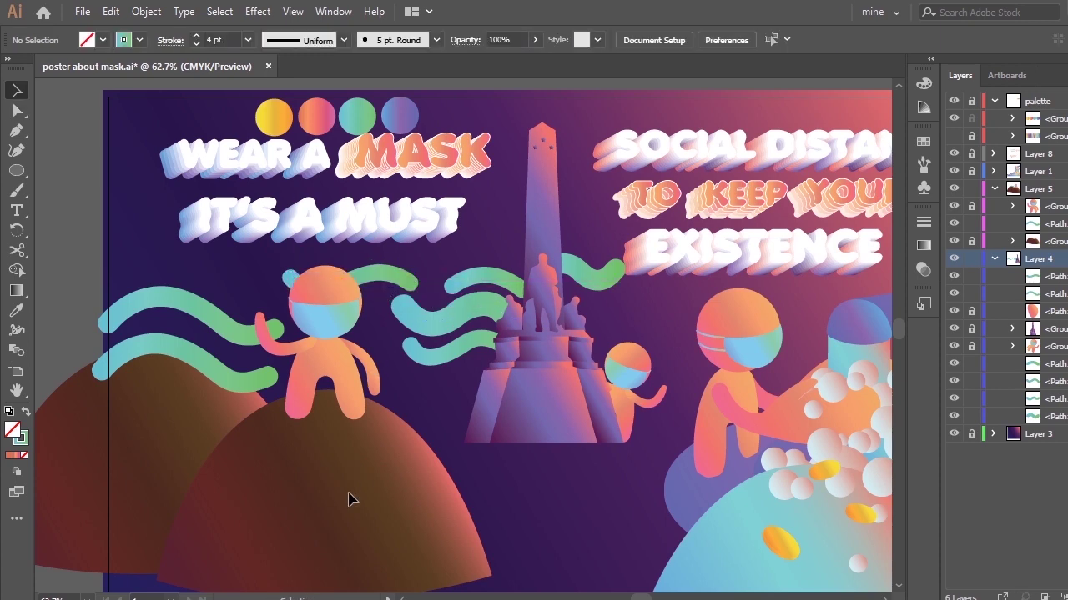
Thicken the upper ribbon left of the hilltop figure to a stroke weight just above 9 pt
{"action": "left_click", "coordinate": [227, 325]}
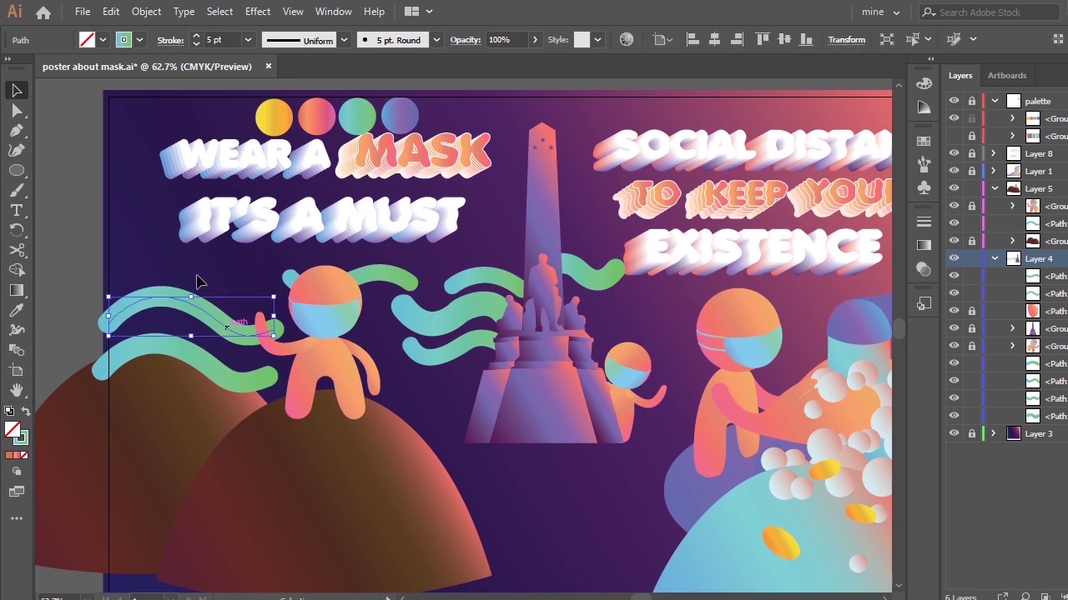
{"action": "left_click", "coordinate": [248, 40]}
{"action": "left_click", "coordinate": [267, 223]}
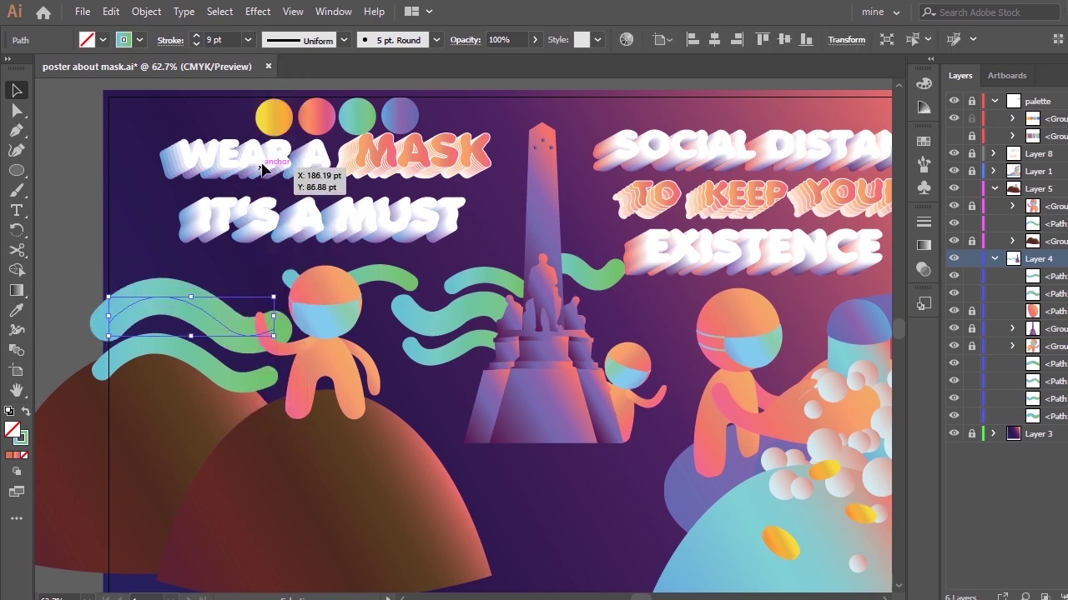
{"action": "left_click", "coordinate": [248, 40]}
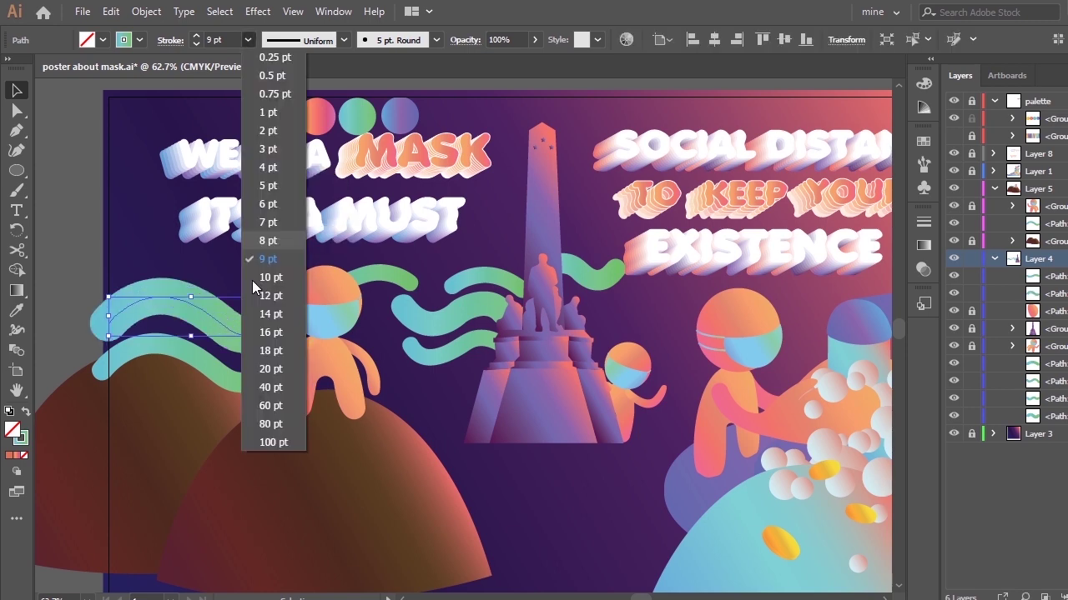
{"action": "left_click", "coordinate": [288, 332]}
Thicken the middle ribbon just left of the monument to a 10 pt stroke
{"action": "left_click", "coordinate": [455, 316]}
{"action": "left_click", "coordinate": [248, 40]}
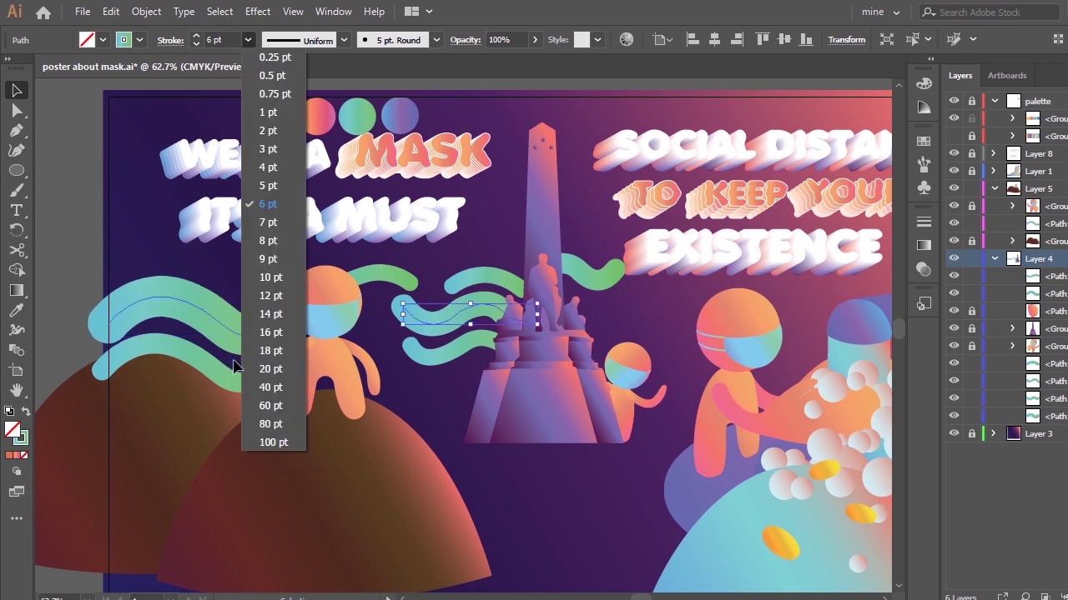
{"action": "left_click", "coordinate": [269, 369]}
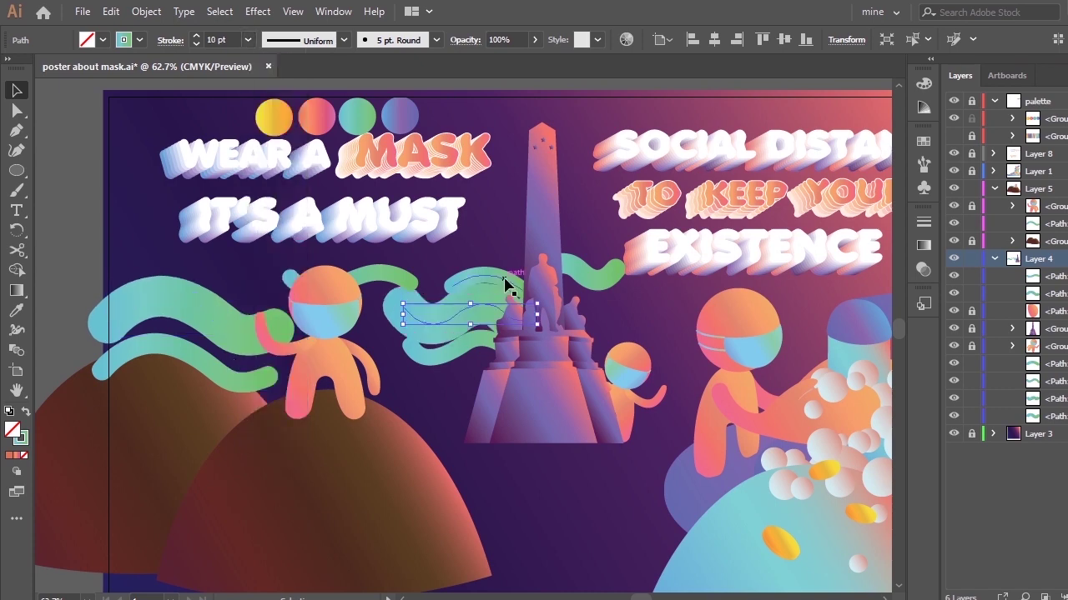
Select both uppermost ribbons, by the monument and above the hilltop figure, and shift them slightly upward together
{"action": "left_click", "coordinate": [505, 285]}
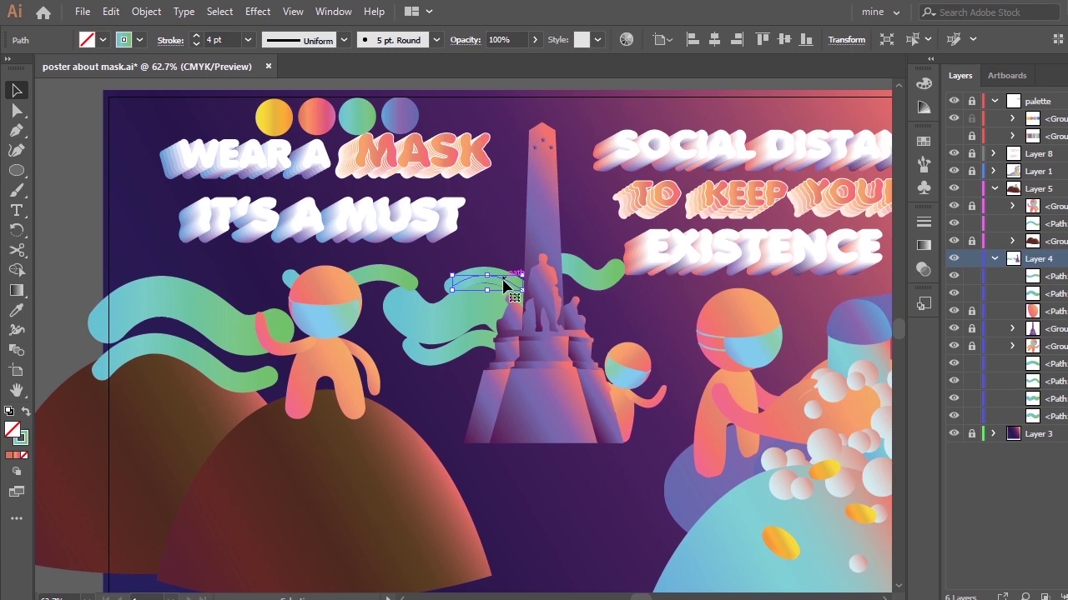
{"action": "left_click", "coordinate": [407, 279], "text": "shift"}
{"action": "left_click_drag", "start_coordinate": [464, 280], "coordinate": [467, 269]}
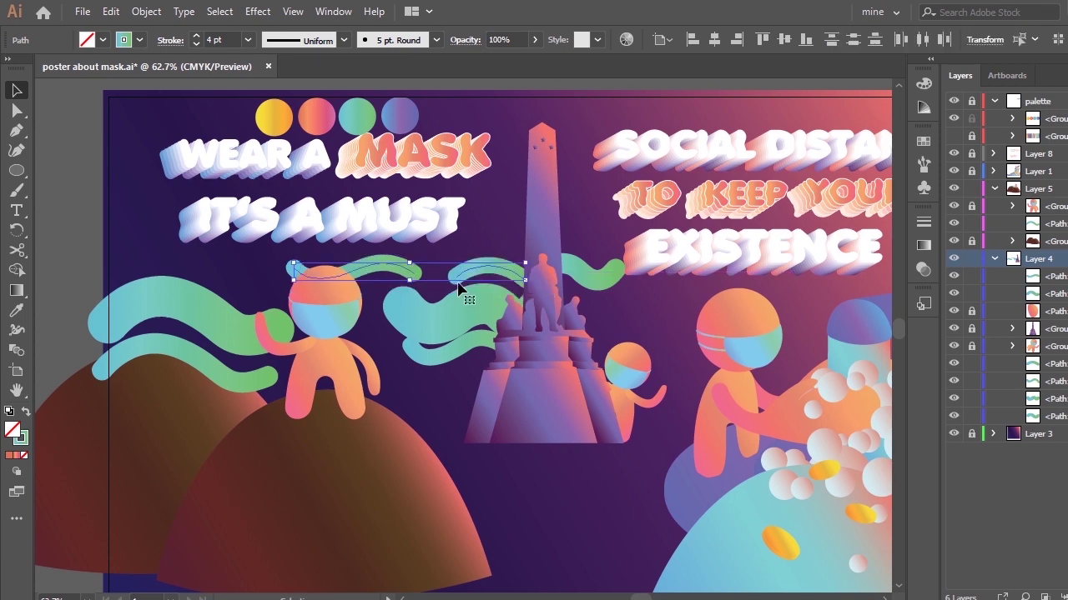
Try to reshape the middle ribbon beside the monument by moving its end anchors and adjusting its curve
{"action": "left_click", "coordinate": [407, 308]}
{"action": "key", "text": "a"}
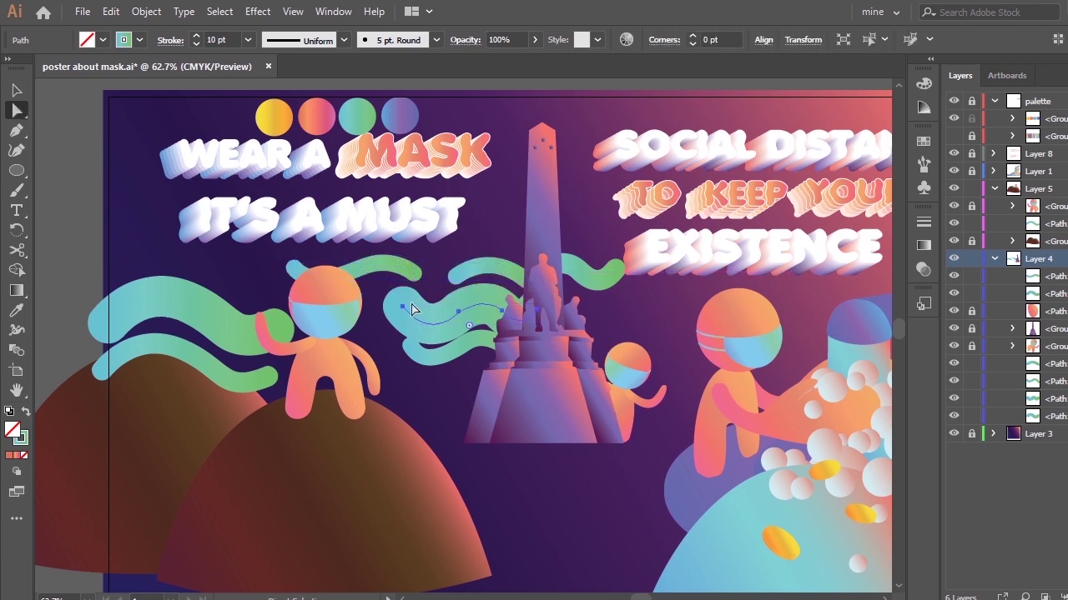
{"action": "left_click_drag", "start_coordinate": [412, 309], "coordinate": [571, 333]}
{"action": "key", "text": "p"}
{"action": "key", "text": "a"}
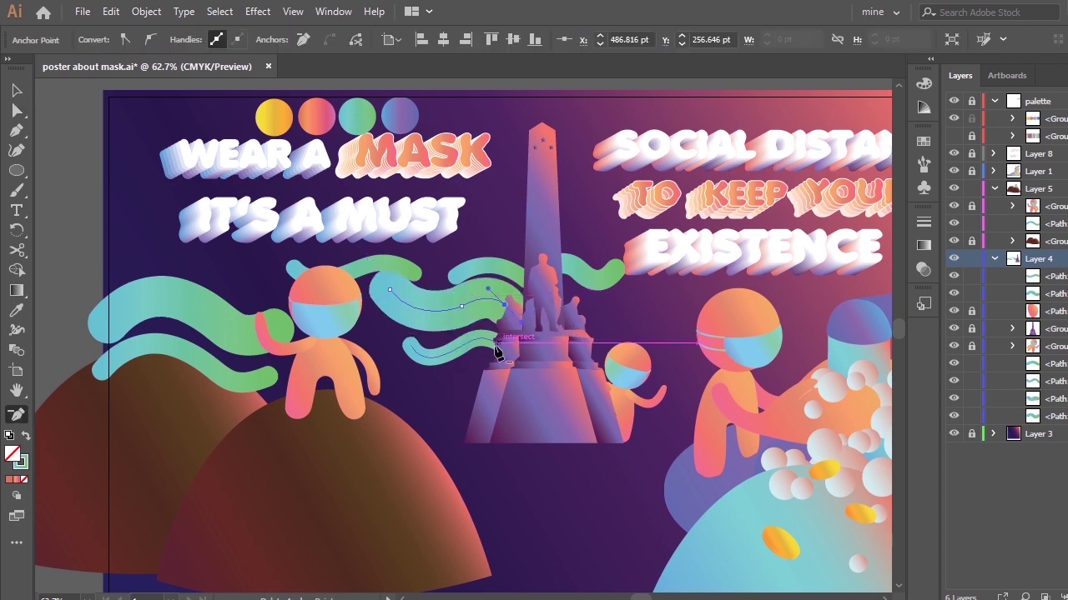
{"action": "left_click_drag", "start_coordinate": [499, 309], "coordinate": [390, 299]}
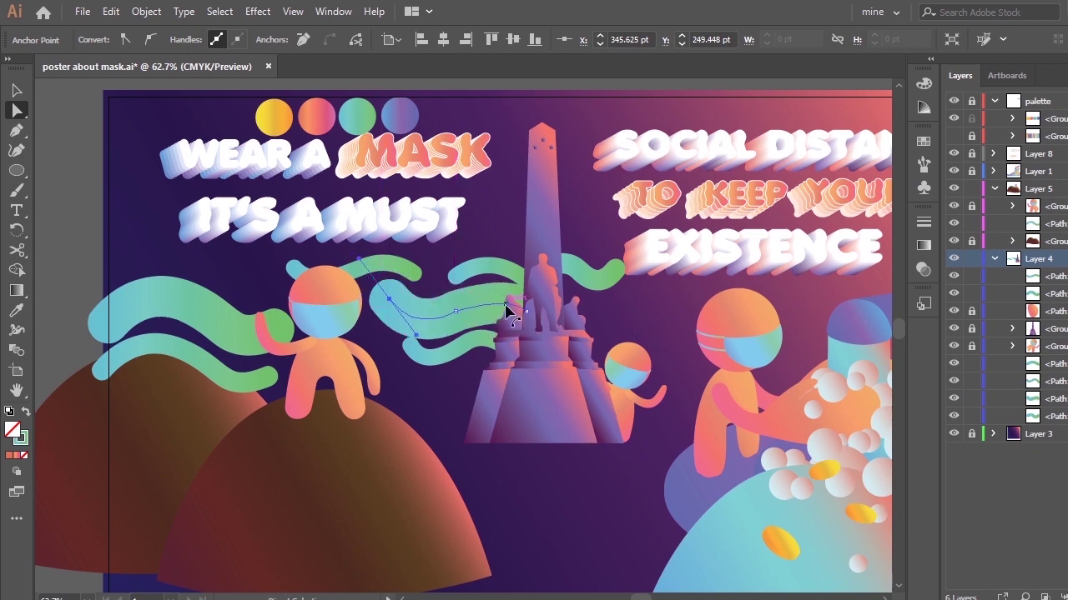
{"action": "left_click_drag", "start_coordinate": [505, 304], "coordinate": [543, 524]}
{"action": "left_click", "coordinate": [496, 274]}
{"action": "left_click", "coordinate": [397, 299]}
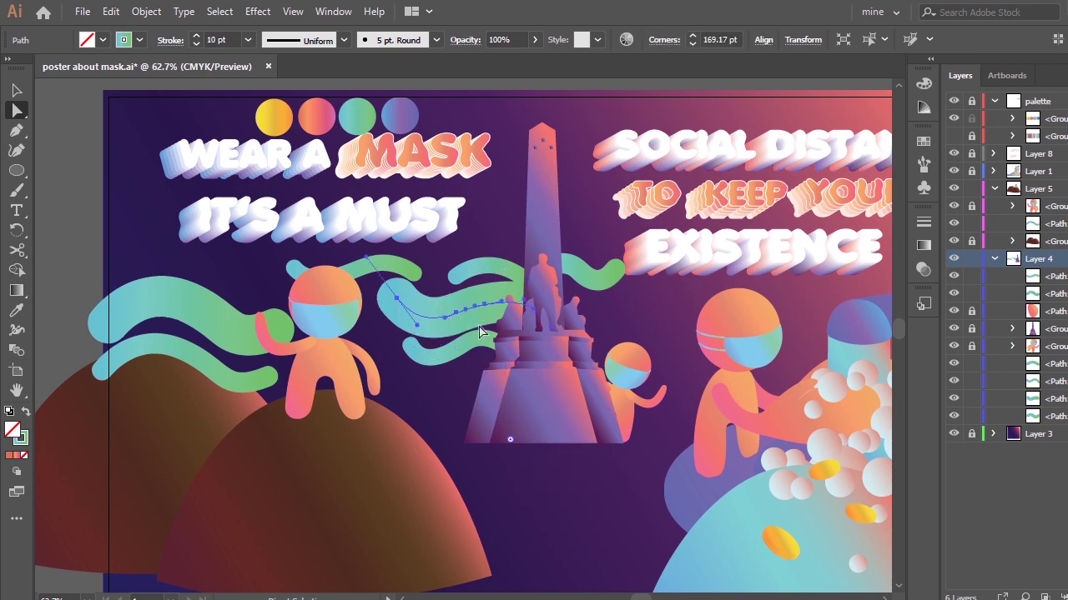
Delete the middle ribbon and redraw it as a wavy Pen path from the monument's statues toward the hilltop figure's head
{"action": "key", "text": "ctrl+z"}
{"action": "key", "text": "Delete"}
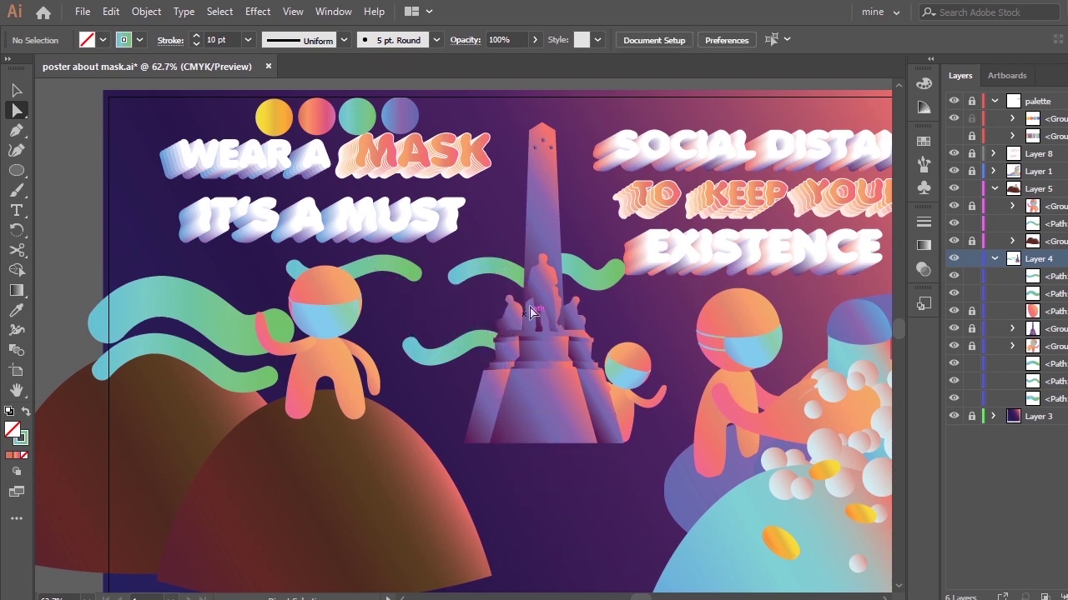
{"action": "key", "text": "p"}
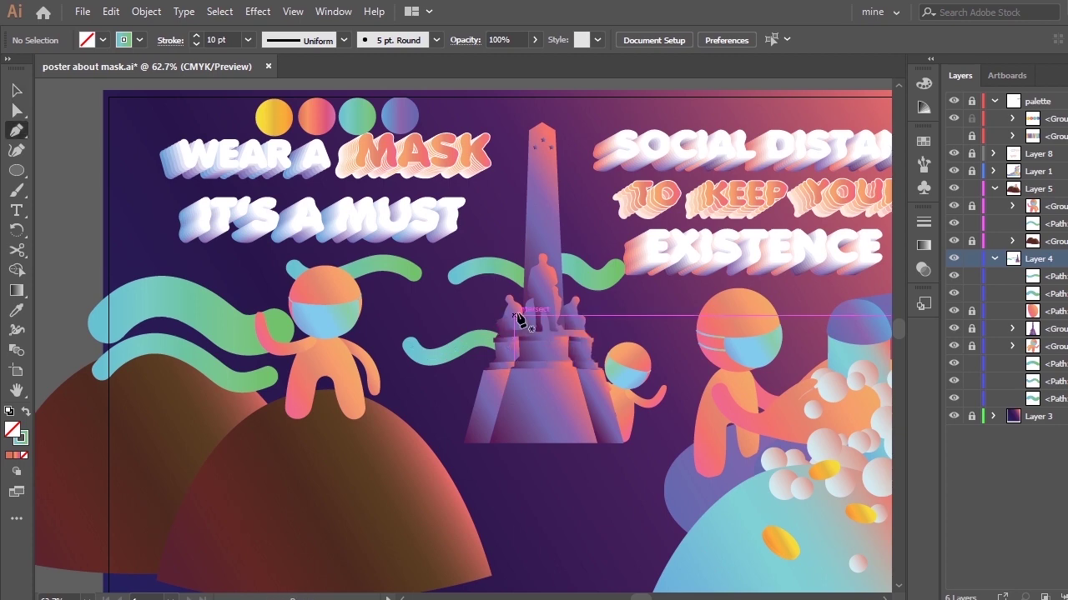
{"action": "left_click", "coordinate": [538, 321]}
{"action": "left_click_drag", "start_coordinate": [452, 309], "coordinate": [416, 337]}
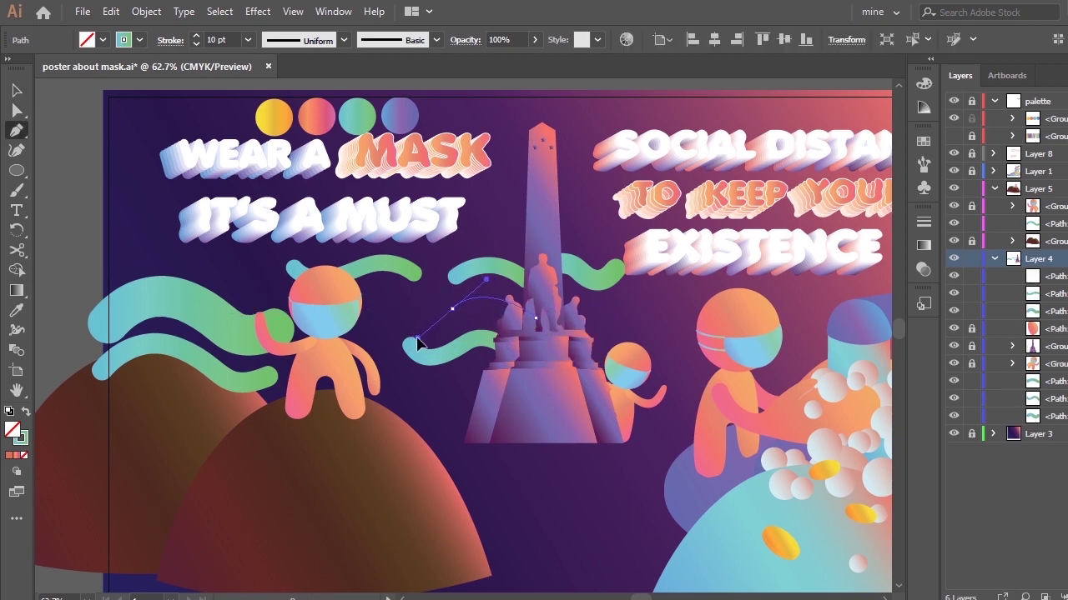
{"action": "left_click_drag", "start_coordinate": [382, 290], "coordinate": [359, 286]}
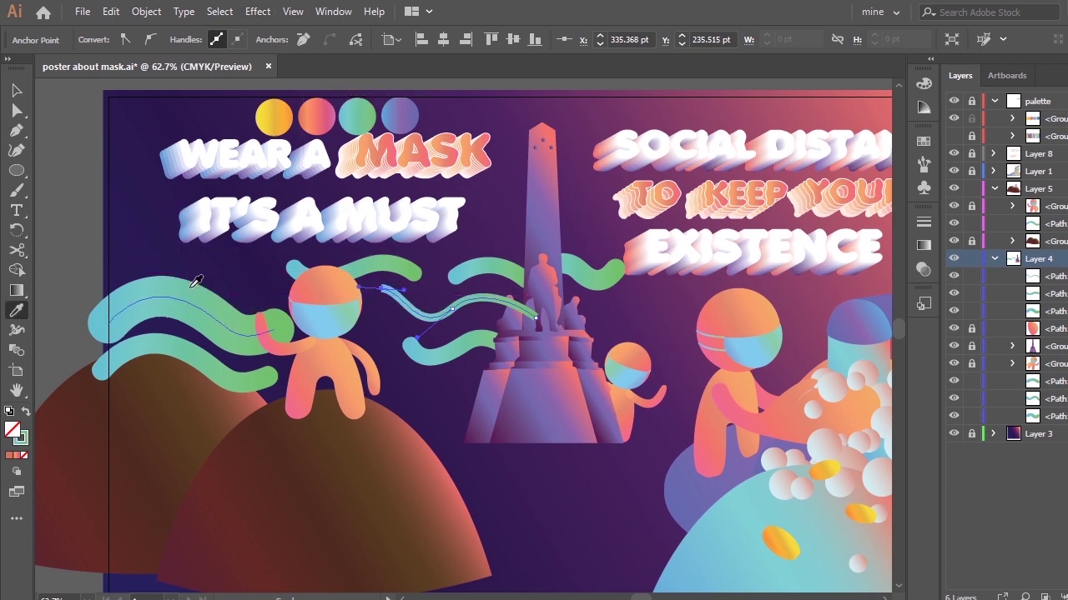
Apply the 5 pt. Round brush to the redrawn middle path with a 9 pt stroke
{"action": "key", "text": "i"}
{"action": "key", "text": "v"}
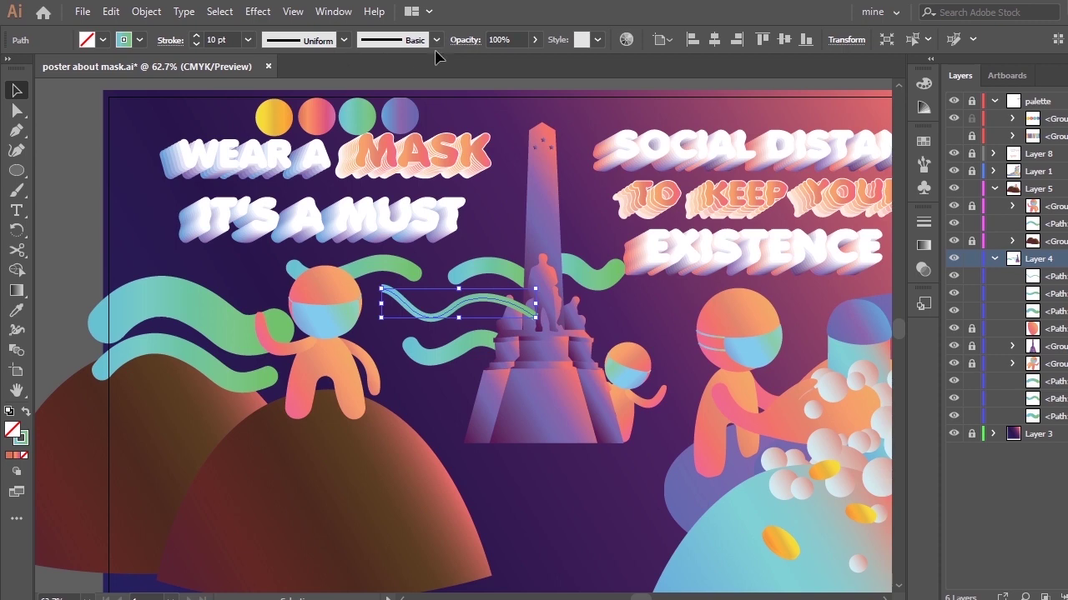
{"action": "left_click", "coordinate": [436, 40]}
{"action": "left_click", "coordinate": [288, 77]}
{"action": "left_click", "coordinate": [248, 40]}
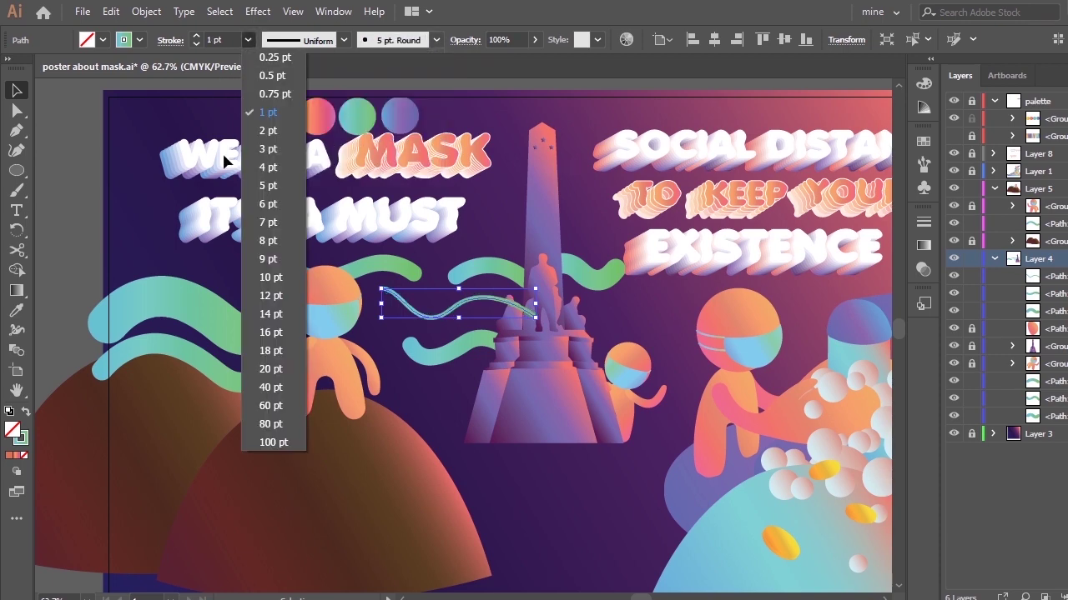
{"action": "left_click", "coordinate": [268, 259]}
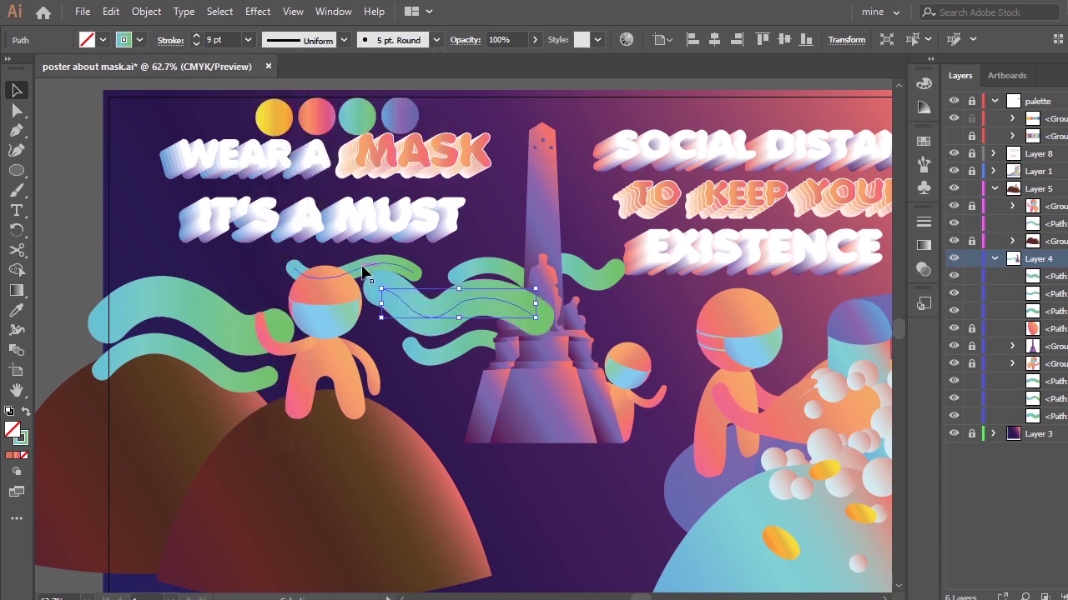
Extend the middle ribbon's left end to the hilltop figure's head, adjust its curve, and stack its path behind the monument
{"action": "key", "text": "a"}
{"action": "left_click_drag", "start_coordinate": [380, 290], "coordinate": [362, 294]}
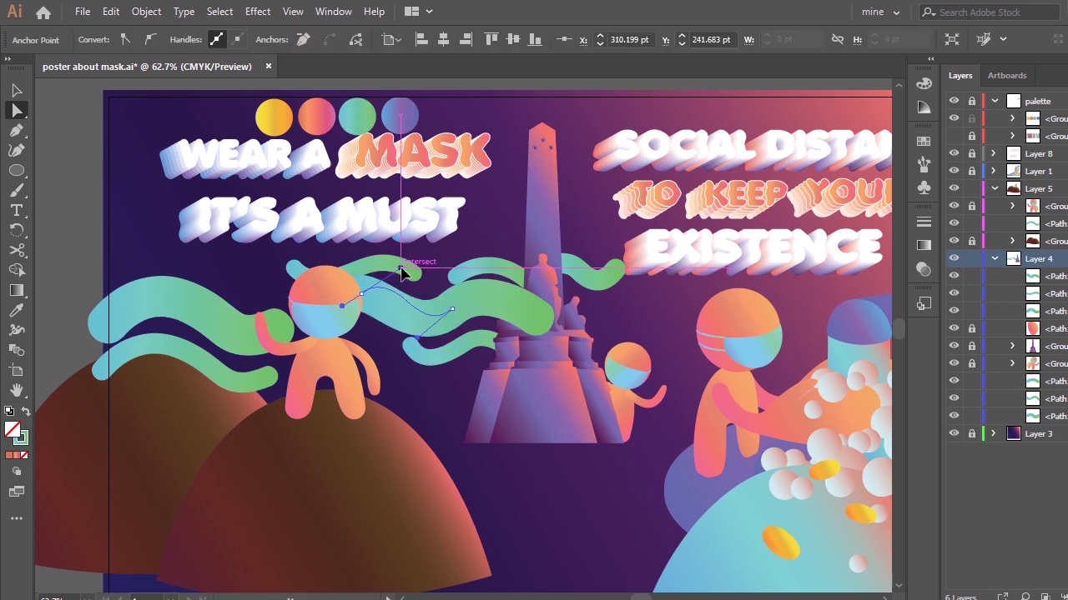
{"action": "mouse_move", "coordinate": [452, 309]}
{"action": "left_mouse_down"}
{"action": "mouse_move", "coordinate": [442, 307]}
{"action": "mouse_move", "coordinate": [547, 312]}
{"action": "mouse_move", "coordinate": [457, 311]}
{"action": "left_mouse_up"}
{"action": "left_click_drag", "start_coordinate": [361, 294], "coordinate": [355, 297]}
{"action": "left_click_drag", "start_coordinate": [1049, 276], "coordinate": [976, 422]}
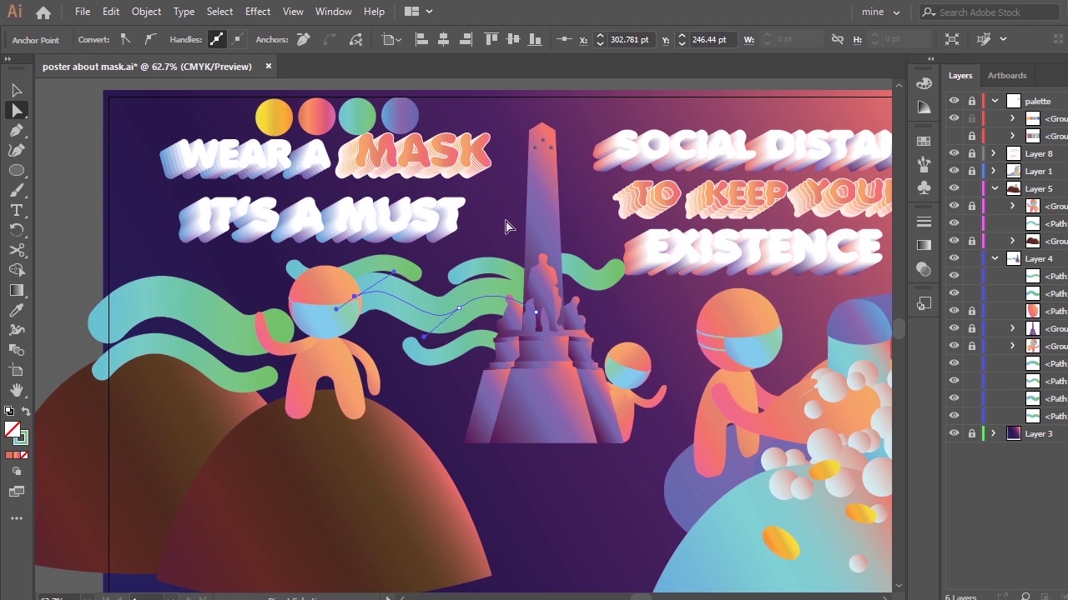
{"action": "left_click", "coordinate": [505, 226]}
{"action": "left_click", "coordinate": [450, 315]}
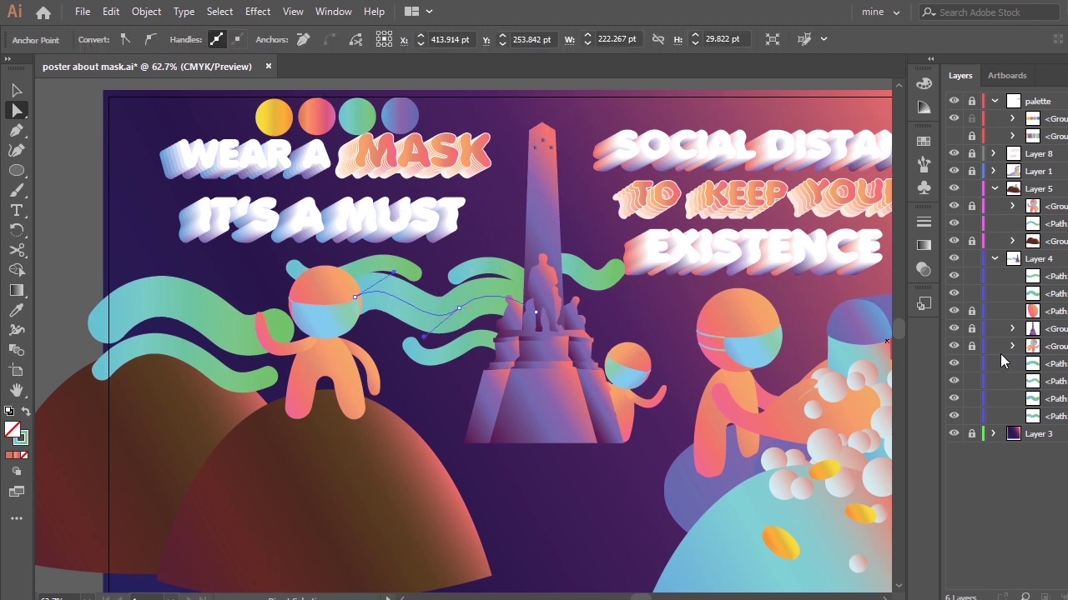
Reduce the middle ribbon's stroke weight to 8 pt, then try 7 pt and undo that last change
{"action": "key", "text": "v"}
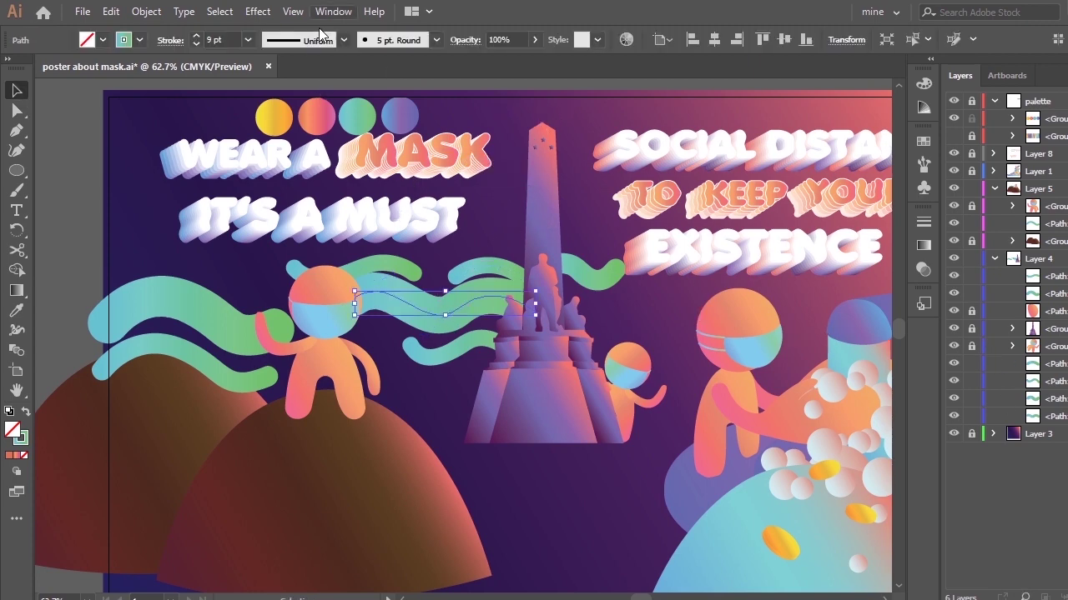
{"action": "left_click", "coordinate": [243, 39]}
{"action": "left_click", "coordinate": [268, 240]}
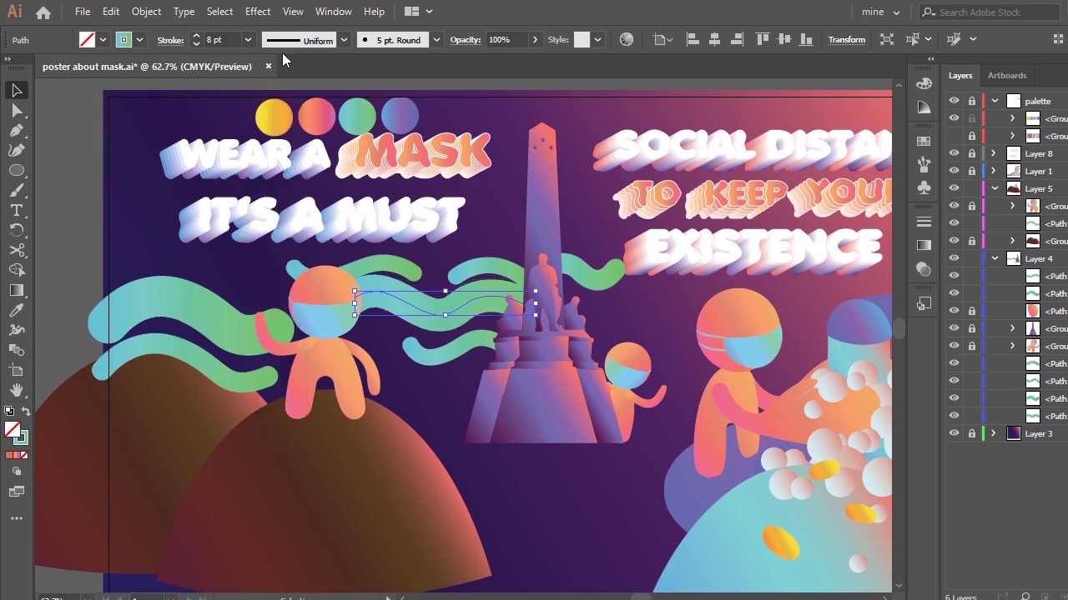
{"action": "left_click", "coordinate": [247, 39]}
{"action": "left_click", "coordinate": [267, 222]}
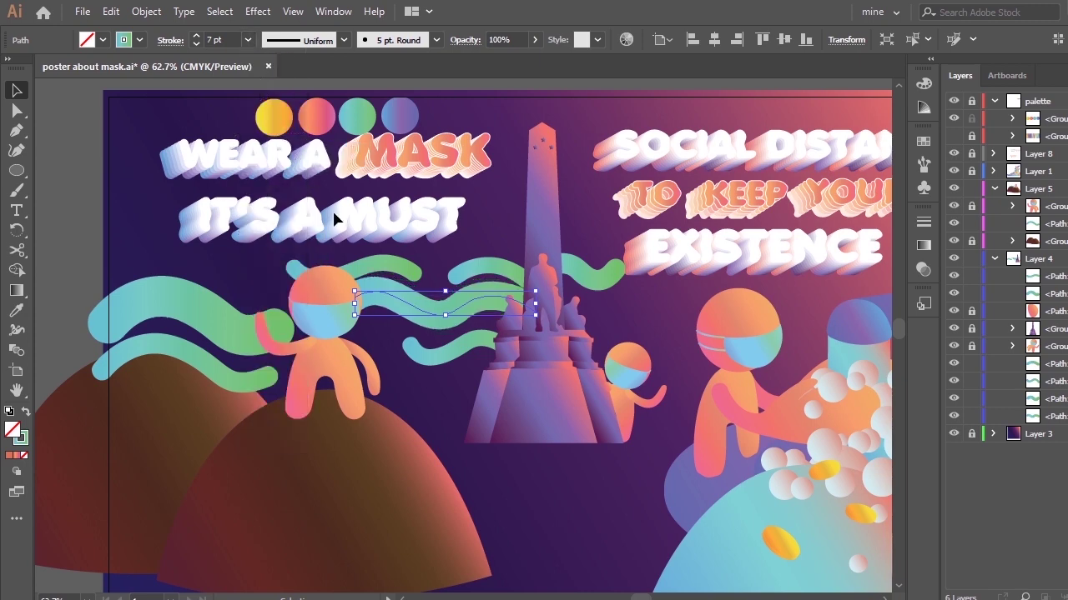
{"action": "key", "text": "ctrl+z"}
{"action": "left_click", "coordinate": [478, 228]}
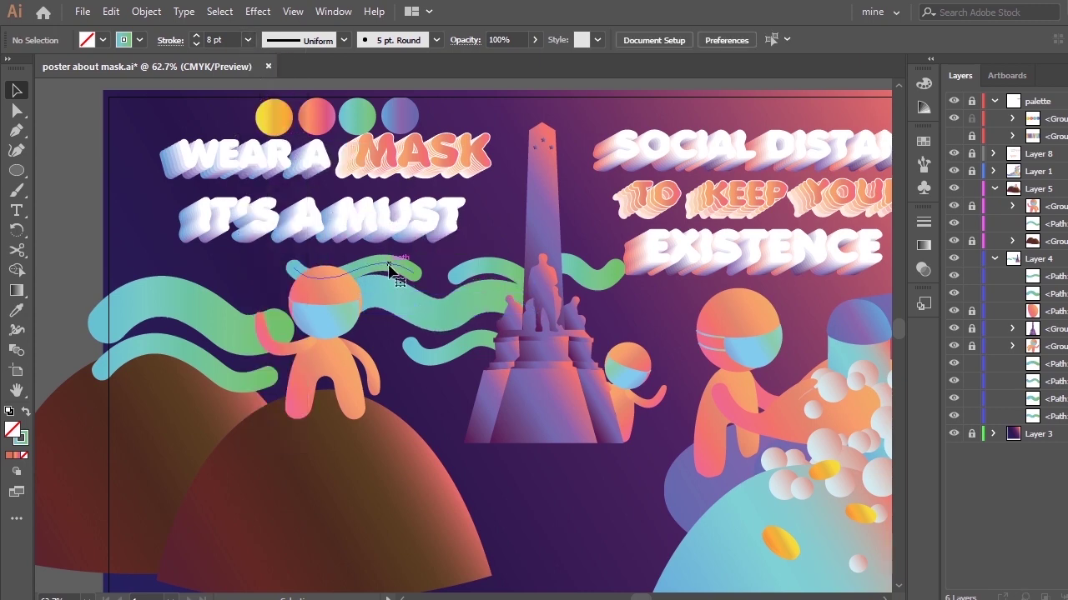
Nudge the ribbon above the hilltop figure up and slightly left, and raise the top ribbon beside the monument
{"action": "left_click_drag", "start_coordinate": [388, 267], "coordinate": [382, 259]}
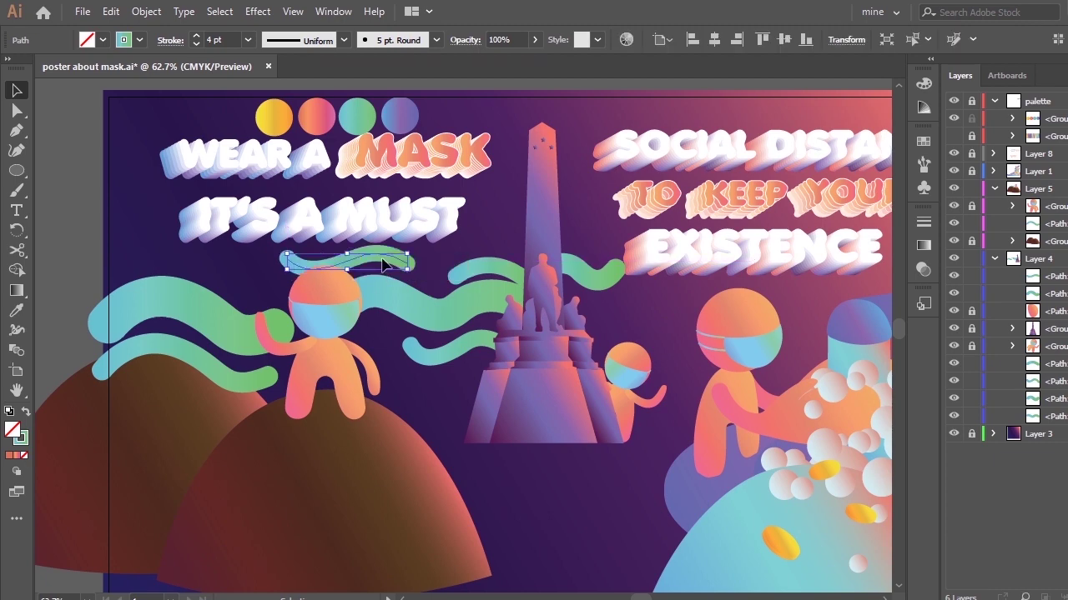
{"action": "left_click", "coordinate": [498, 279]}
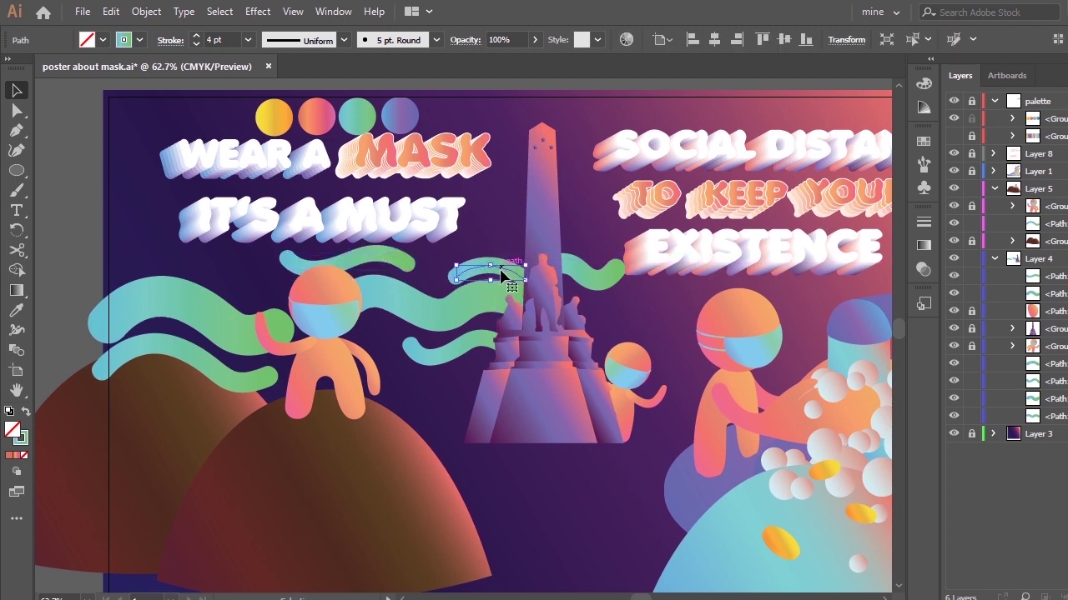
{"action": "left_click_drag", "start_coordinate": [503, 275], "coordinate": [501, 266]}
{"action": "left_click", "coordinate": [432, 411]}
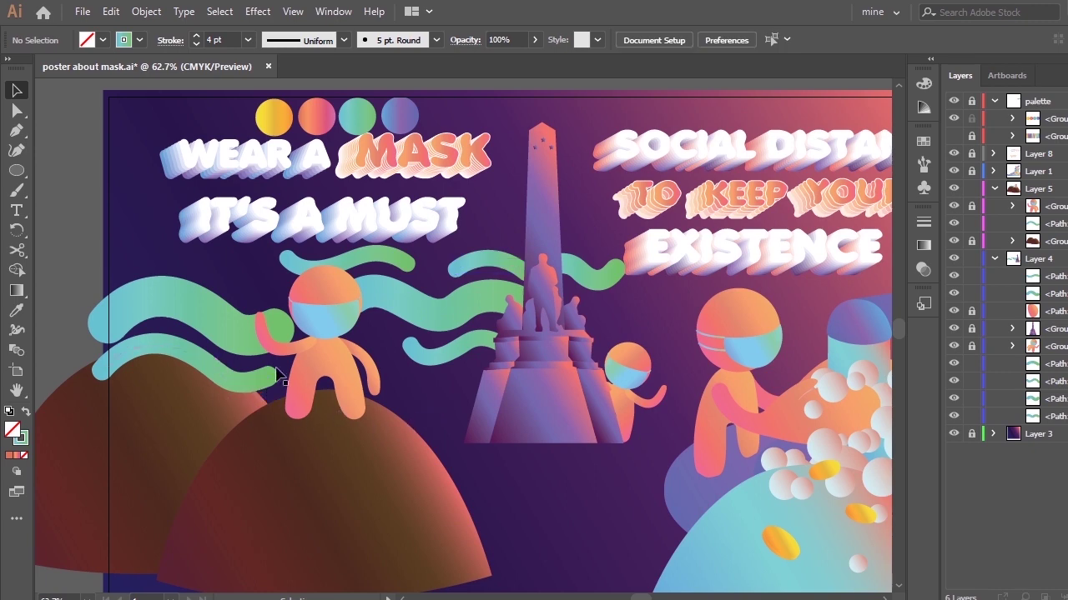
Stretch the lower ribbon on the hills toward the figure's leg and shift the whole ribbon slightly down and left
{"action": "left_click", "coordinate": [242, 388]}
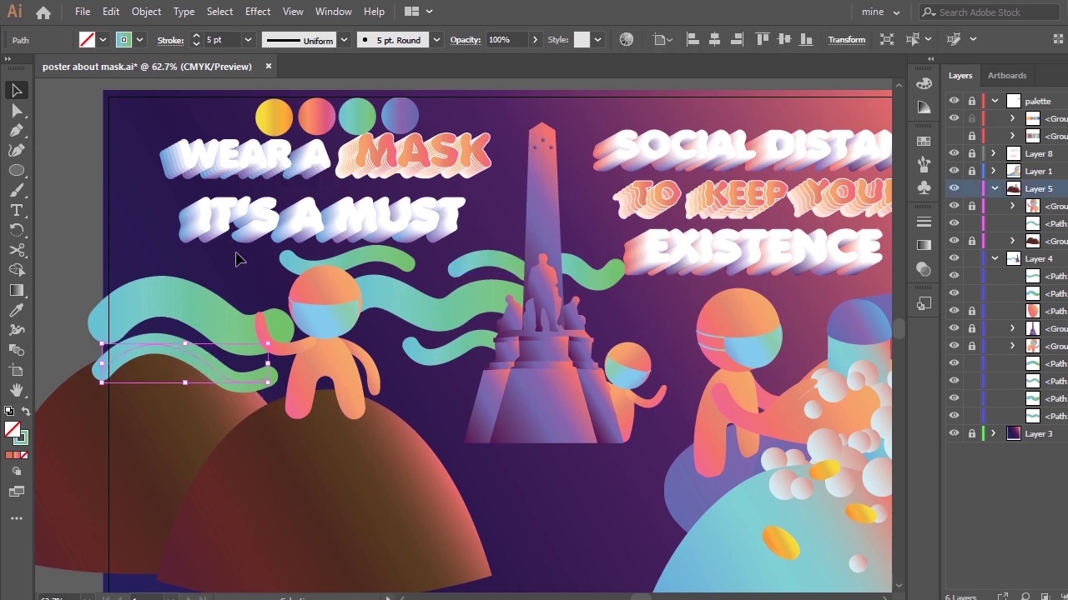
{"action": "key", "text": "a"}
{"action": "mouse_move", "coordinate": [176, 353]}
{"action": "left_mouse_down"}
{"action": "mouse_move", "coordinate": [296, 382]}
{"action": "mouse_move", "coordinate": [190, 340]}
{"action": "left_mouse_up"}
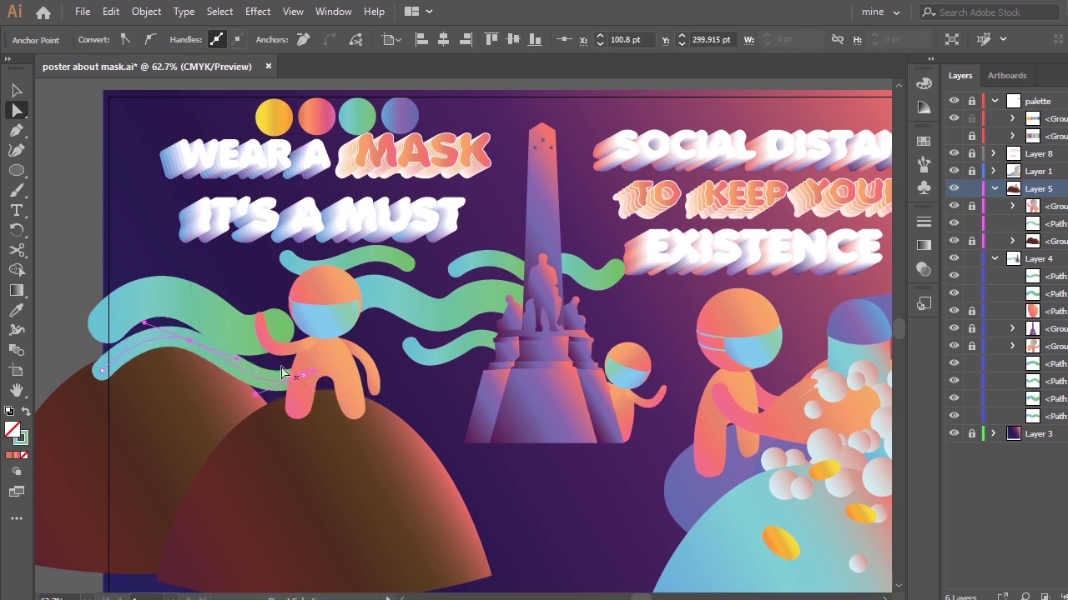
{"action": "key", "text": "v"}
{"action": "left_click", "coordinate": [221, 379]}
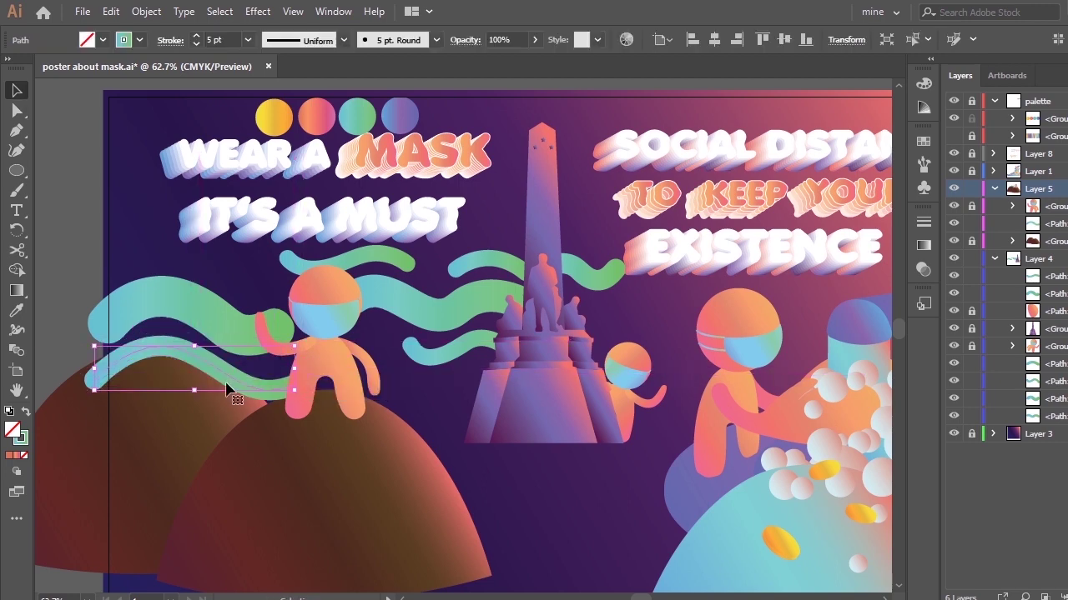
Refine the lower hill ribbon's wave by adjusting its left end, crest and right-end anchor and handles
{"action": "key", "text": "a"}
{"action": "left_click_drag", "start_coordinate": [94, 380], "coordinate": [108, 383]}
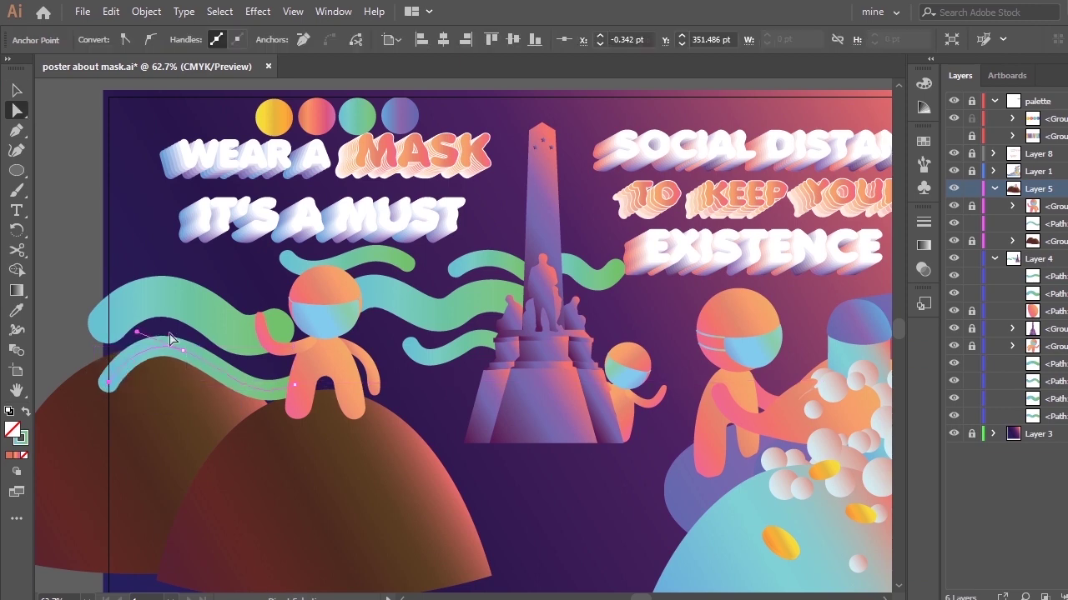
{"action": "left_click_drag", "start_coordinate": [183, 350], "coordinate": [173, 346]}
{"action": "left_click_drag", "start_coordinate": [294, 385], "coordinate": [337, 350]}
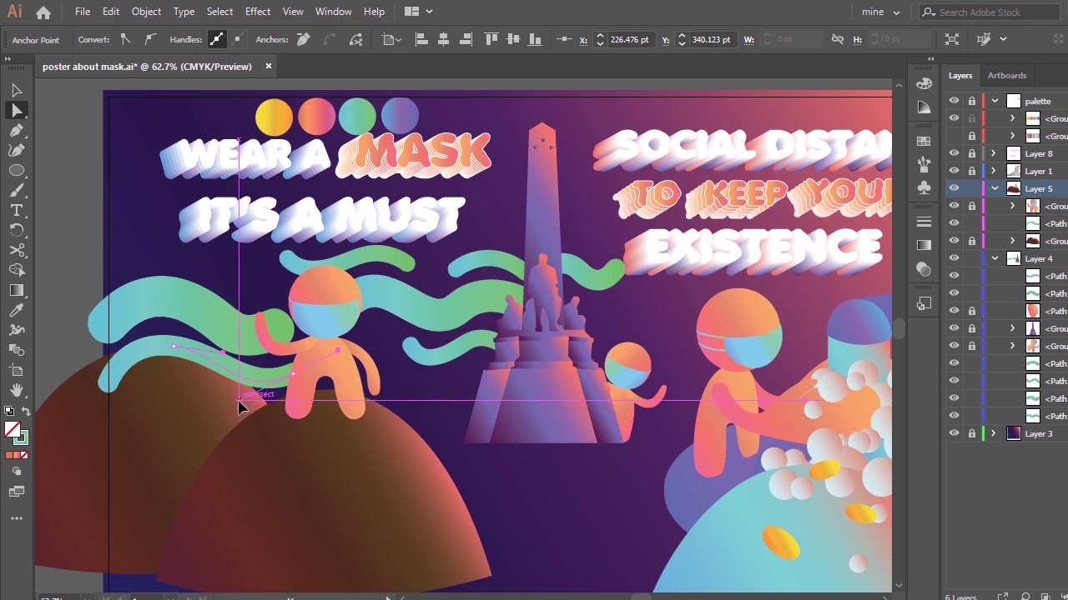
{"action": "left_click_drag", "start_coordinate": [288, 382], "coordinate": [281, 386]}
{"action": "left_click_drag", "start_coordinate": [174, 347], "coordinate": [119, 352]}
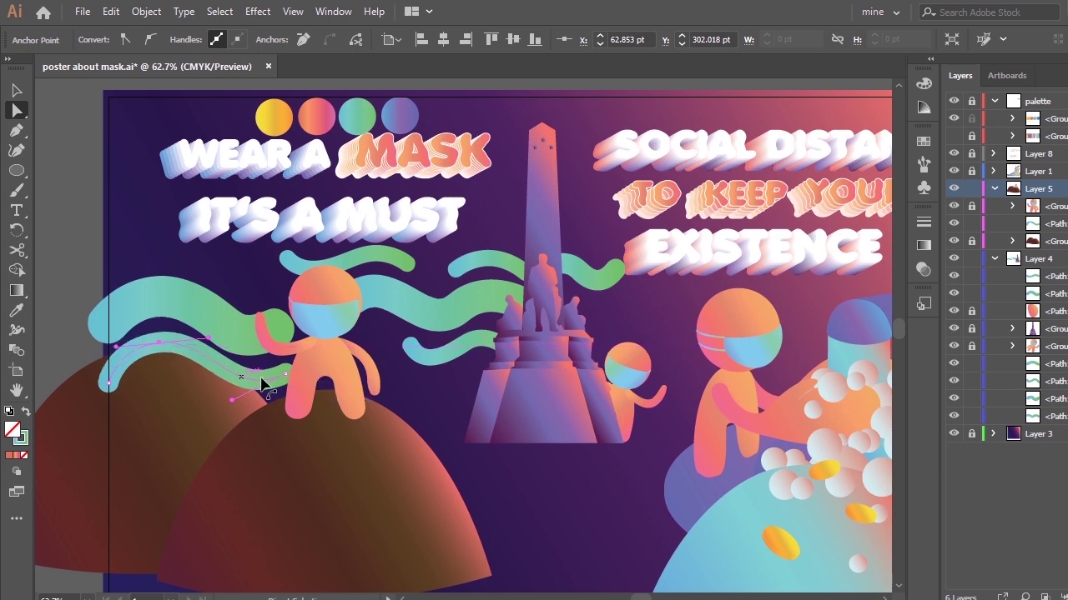
{"action": "left_click_drag", "start_coordinate": [286, 375], "coordinate": [279, 376]}
{"action": "left_click", "coordinate": [338, 447]}
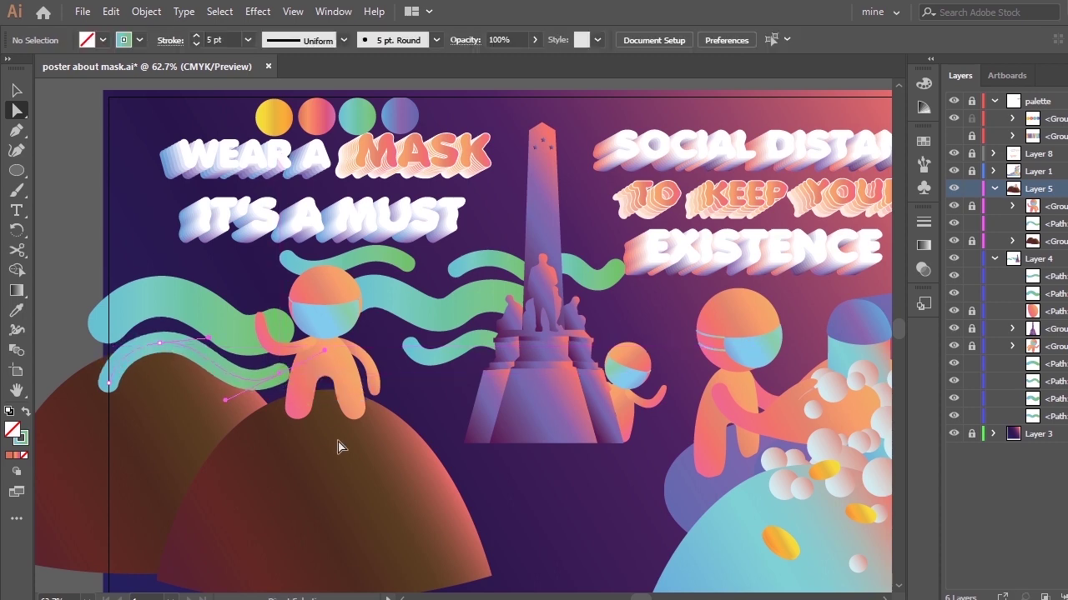
Reshape the thick ribbon left of the hilltop figure by adjusting its right end, crest and left-end curve
{"action": "left_click", "coordinate": [265, 328]}
{"action": "left_click_drag", "start_coordinate": [274, 325], "coordinate": [281, 324]}
{"action": "left_click_drag", "start_coordinate": [182, 292], "coordinate": [139, 289]}
{"action": "left_click_drag", "start_coordinate": [110, 328], "coordinate": [140, 299]}
{"action": "left_click", "coordinate": [256, 455]}
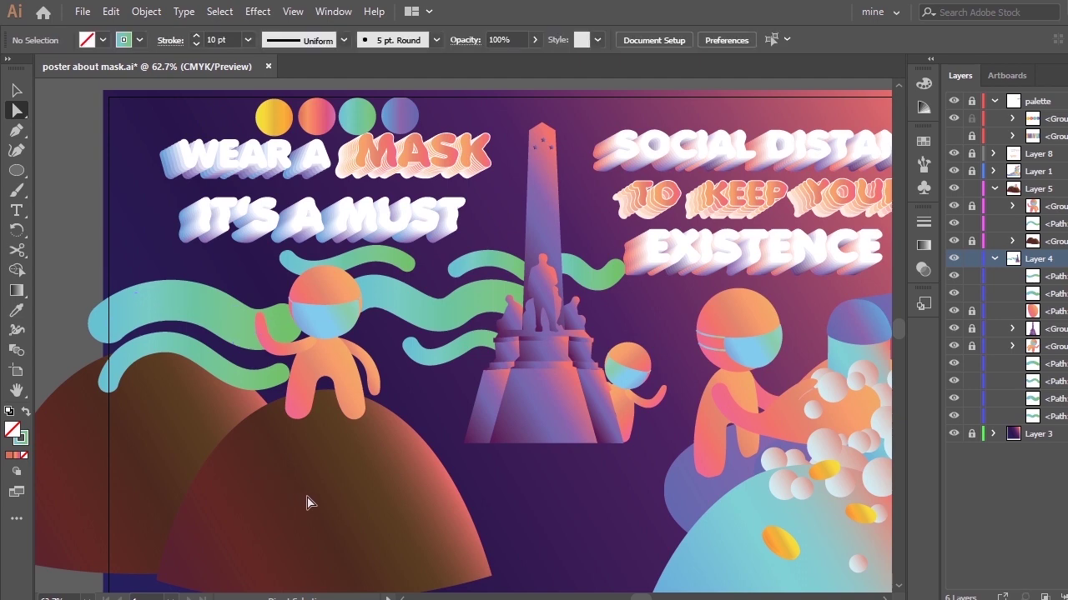
{"action": "left_click", "coordinate": [421, 320]}
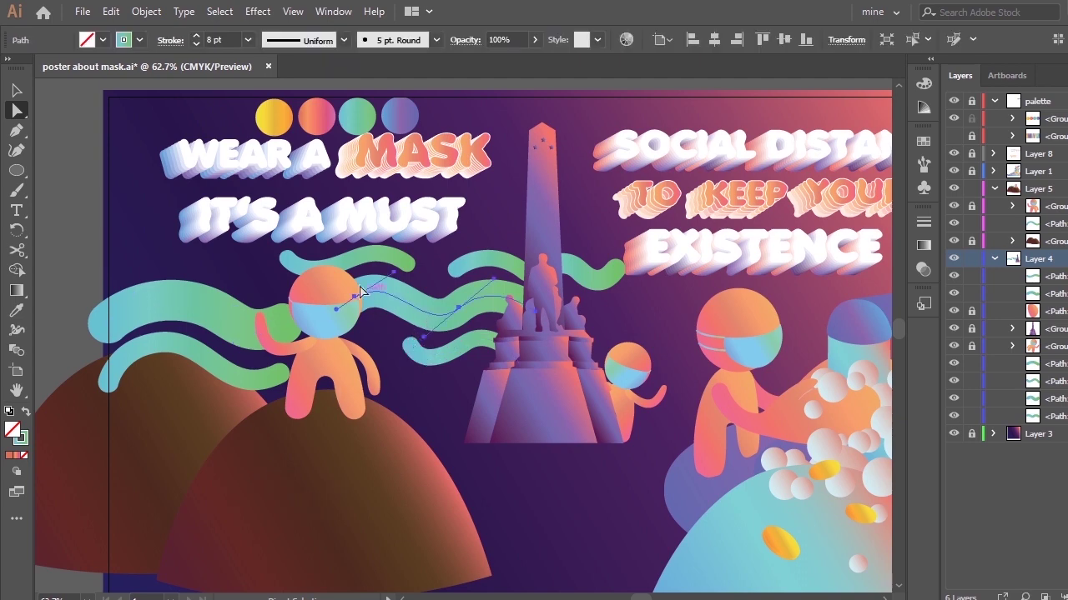
{"action": "left_click", "coordinate": [407, 482]}
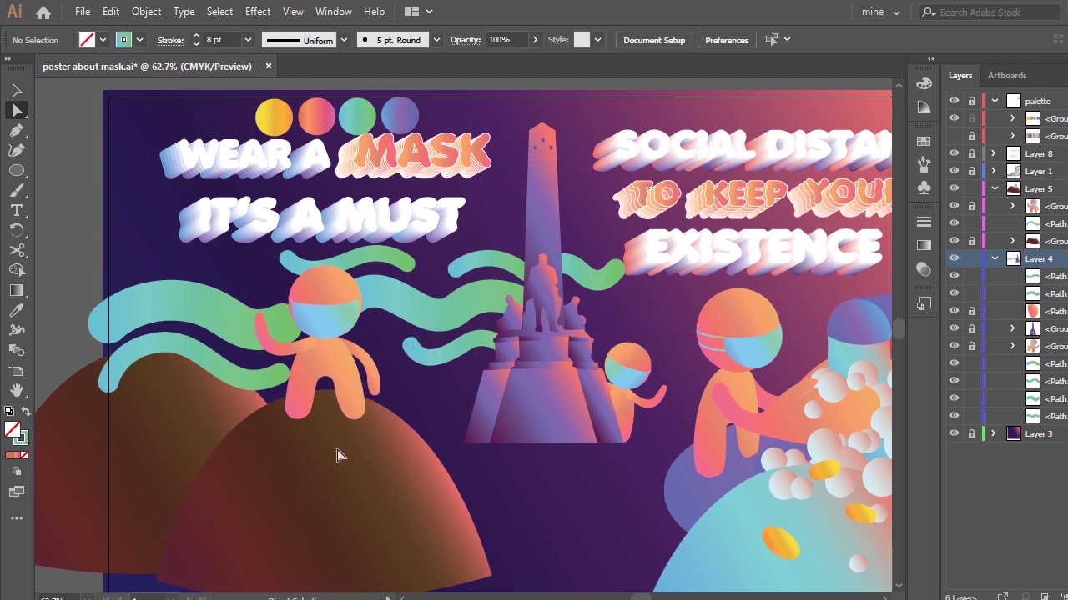
Apply the blue-purple palette gradient to the stroke of the thick ribbon left of the hilltop figure and set its weight to 9 pt
{"action": "left_click", "coordinate": [248, 316]}
{"action": "key", "text": "i"}
{"action": "left_click", "coordinate": [391, 118]}
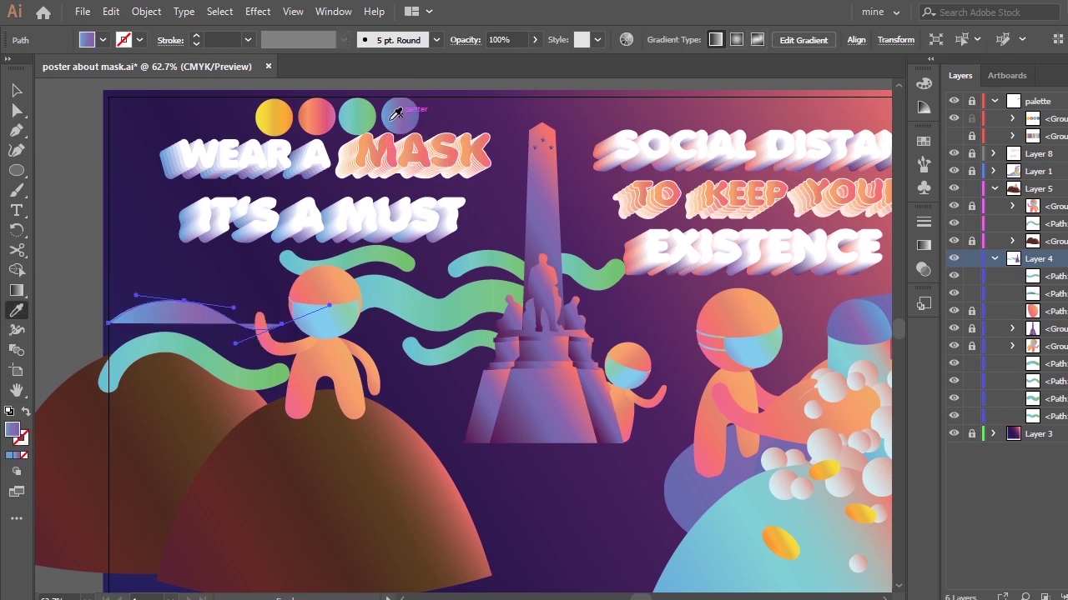
{"action": "left_click", "coordinate": [25, 413]}
{"action": "left_click", "coordinate": [248, 40]}
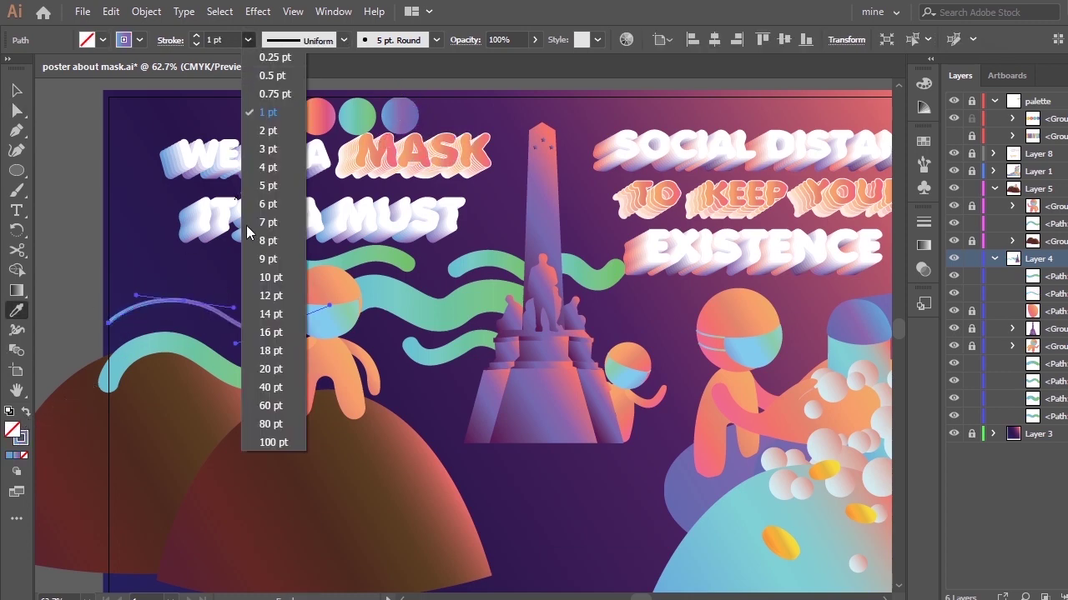
{"action": "left_click", "coordinate": [259, 351]}
{"action": "left_click", "coordinate": [248, 40]}
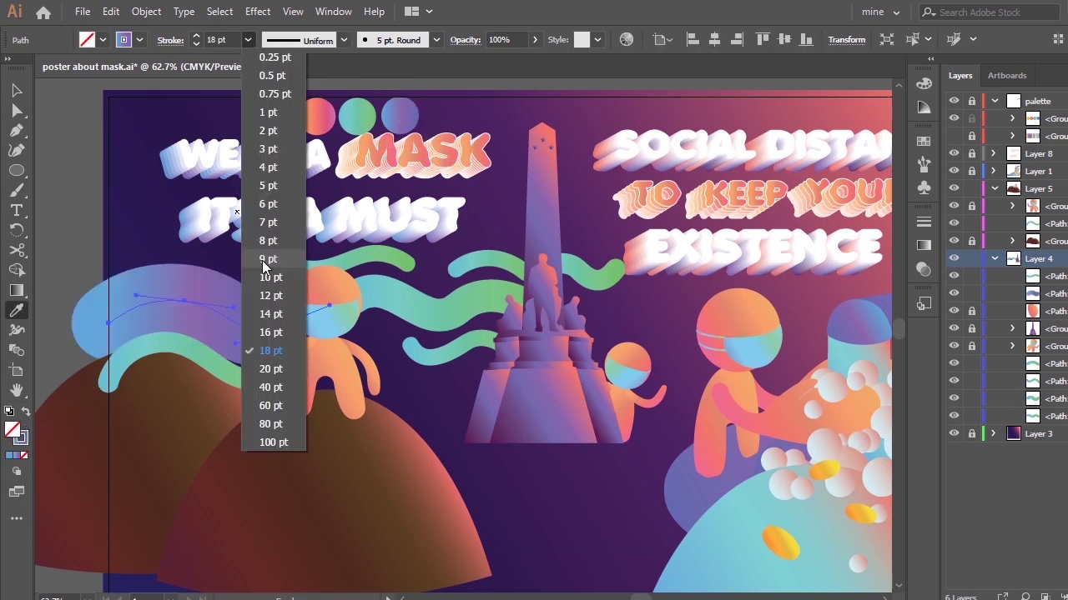
{"action": "left_click", "coordinate": [259, 254]}
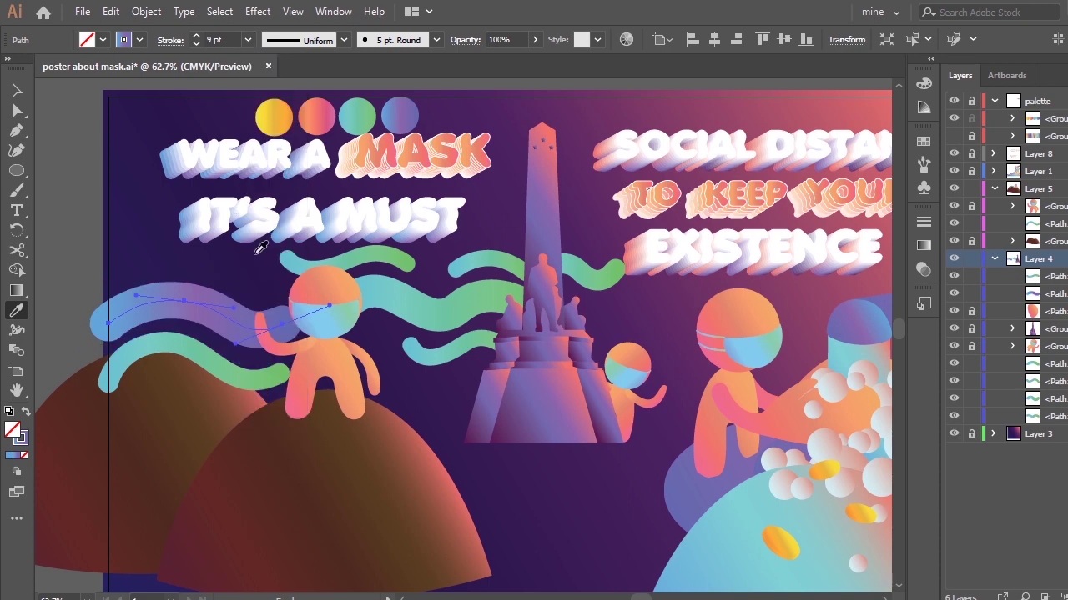
Recolour the thick ribbon left of the hilltop figure with the yellow-orange palette gradient as a 9 pt stroke without fill
{"action": "left_click", "coordinate": [285, 126]}
{"action": "left_click", "coordinate": [26, 412]}
{"action": "left_click", "coordinate": [247, 40]}
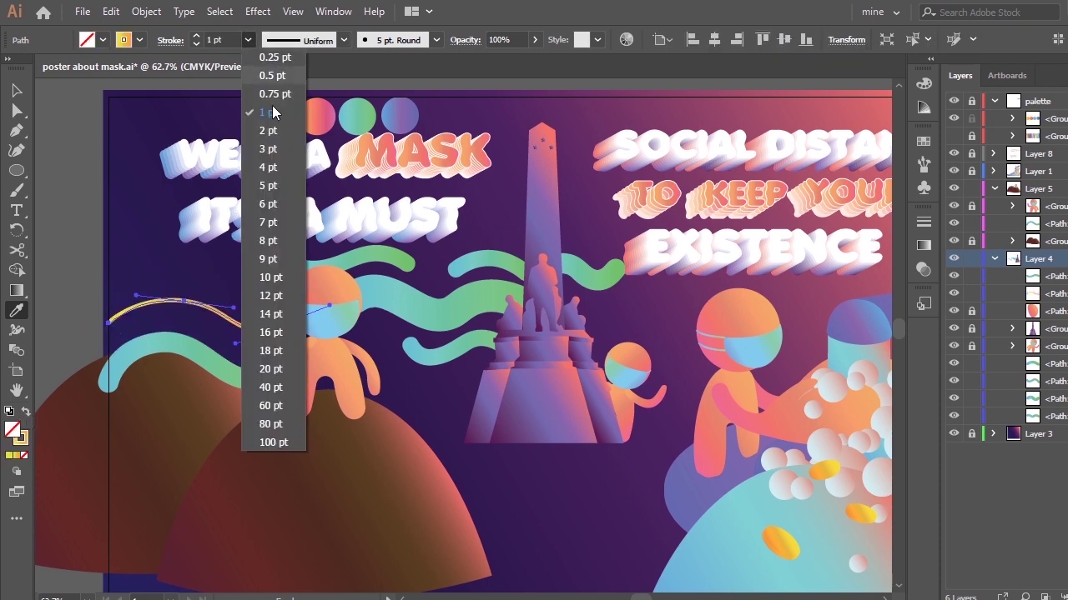
{"action": "left_click", "coordinate": [259, 253]}
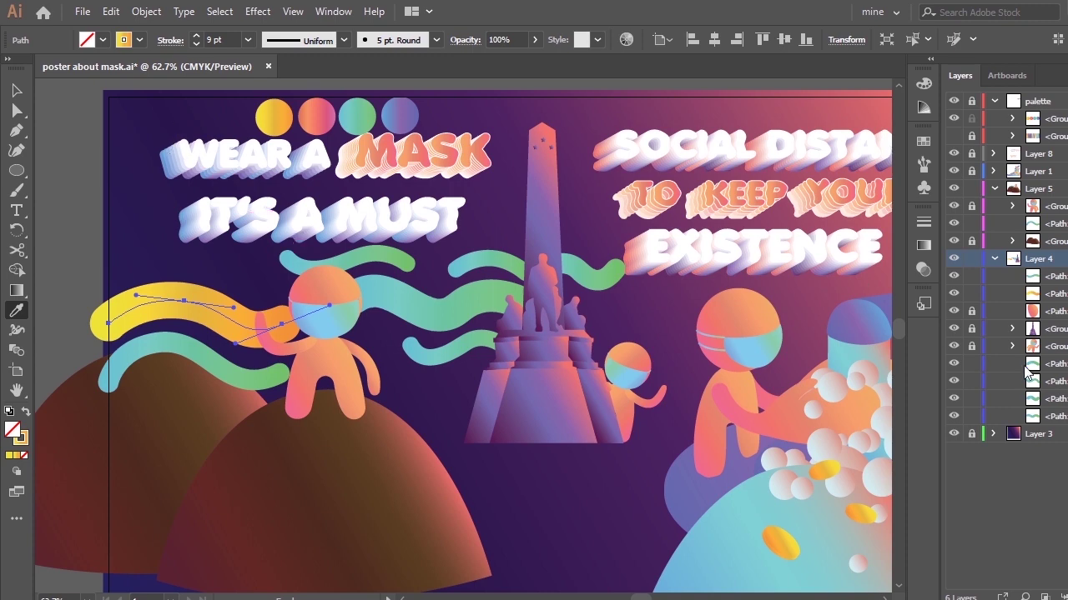
Nudge the right end of the upper ribbon beside the monument slightly up and right
{"action": "left_click", "coordinate": [450, 353], "text": "ctrl"}
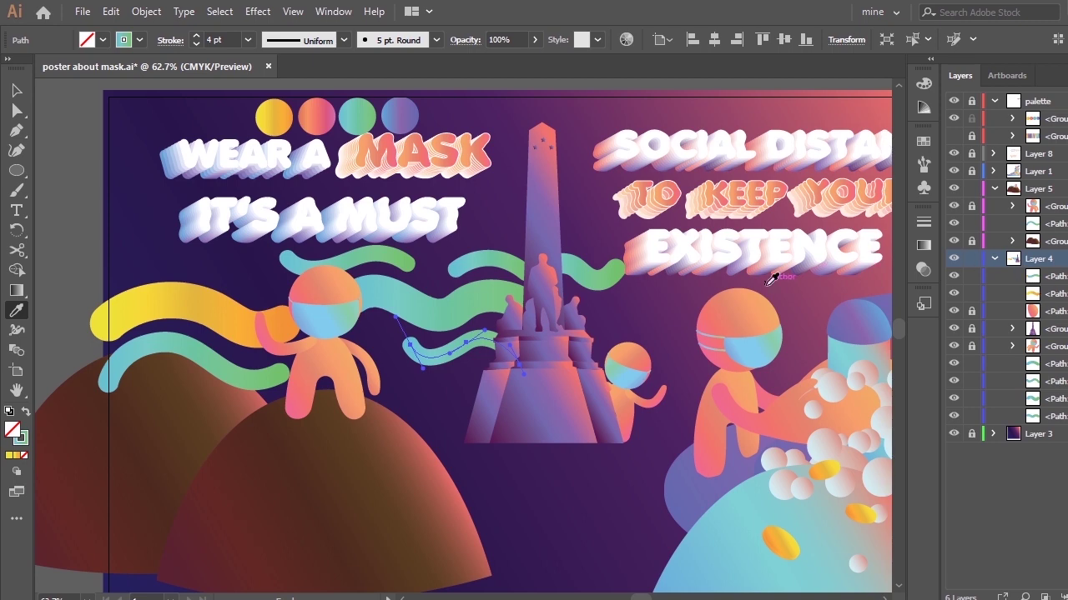
{"action": "key", "text": "a"}
{"action": "left_click", "coordinate": [487, 258]}
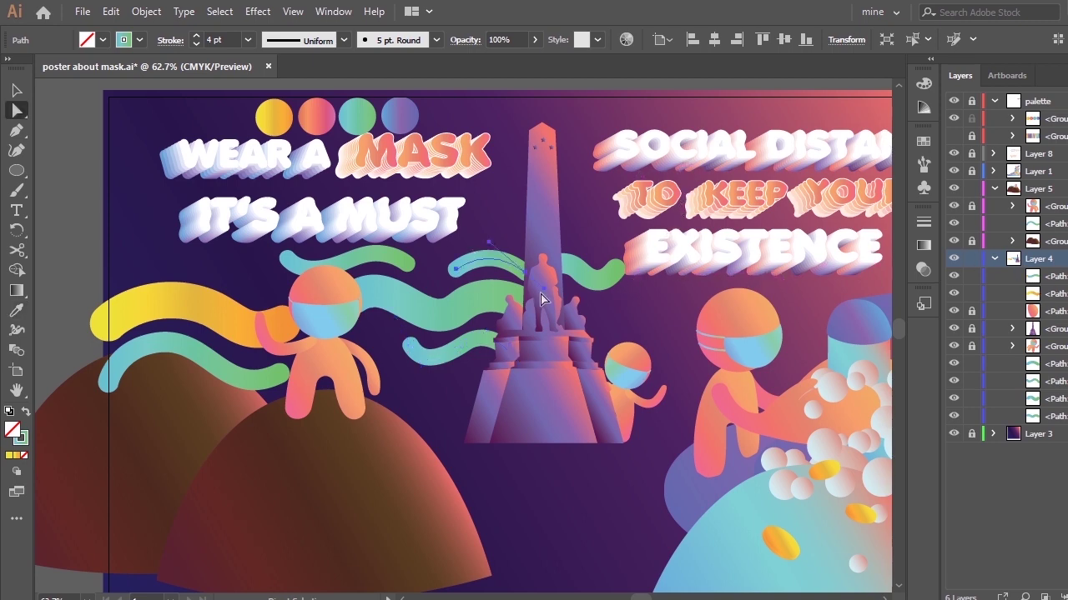
{"action": "left_click_drag", "start_coordinate": [525, 272], "coordinate": [528, 268]}
{"action": "left_click_drag", "start_coordinate": [496, 307], "coordinate": [499, 309]}
{"action": "left_click", "coordinate": [486, 410]}
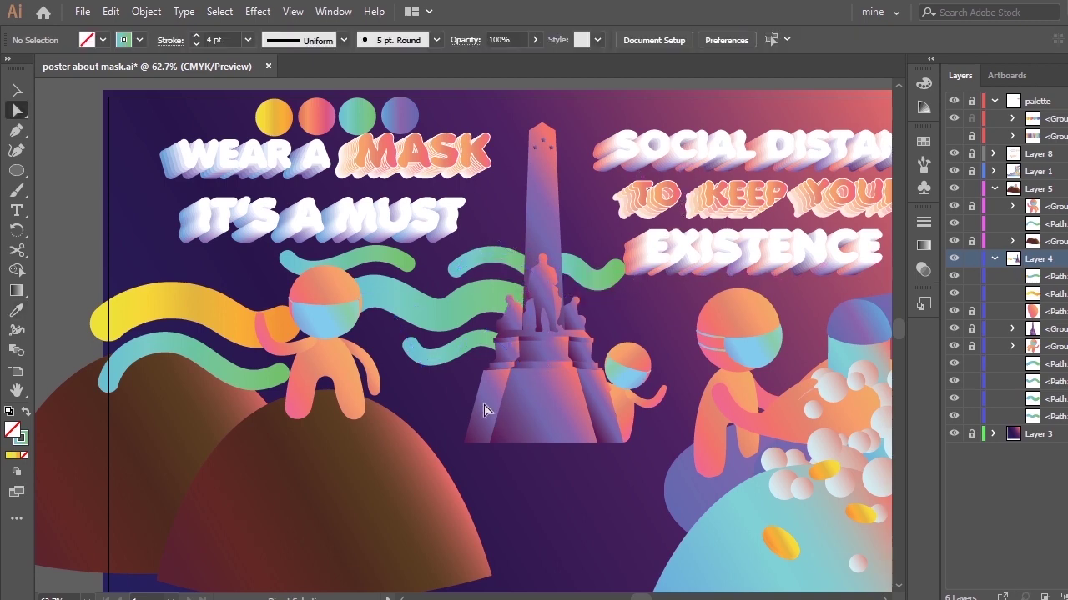
Reshape the lower ribbon left of the monument by extending its right end and moving its middle anchor down and right
{"action": "left_click", "coordinate": [487, 349]}
{"action": "left_click_drag", "start_coordinate": [520, 365], "coordinate": [532, 365]}
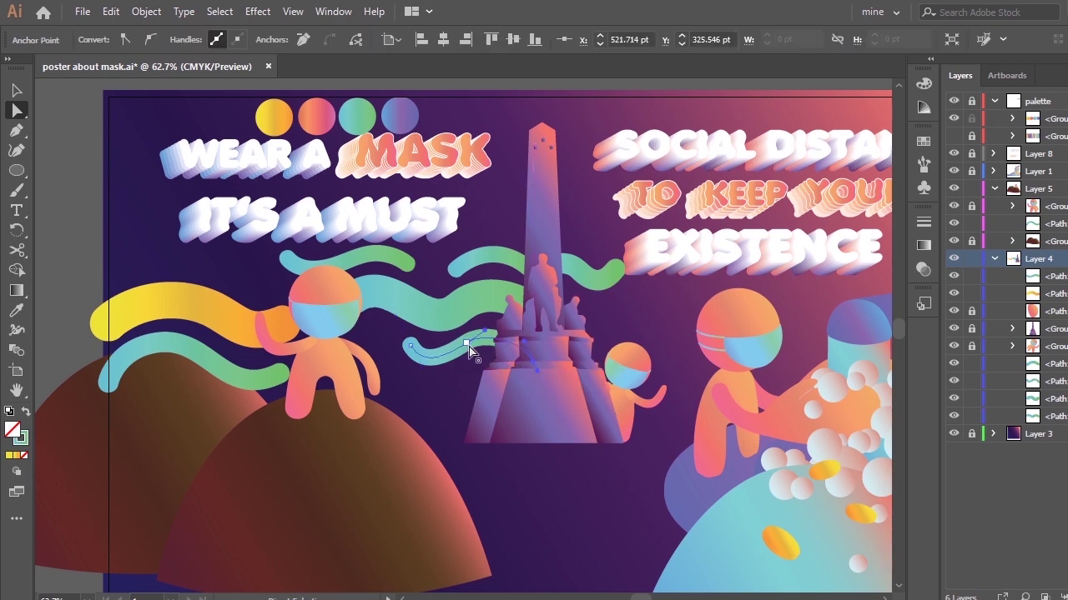
{"action": "left_click_drag", "start_coordinate": [468, 342], "coordinate": [479, 351]}
{"action": "left_click", "coordinate": [422, 371]}
Adjust the trough and left end of the middle ribbon between the hilltop figure and monument, and set its stroke to 10 pt
{"action": "left_click", "coordinate": [439, 317]}
{"action": "left_click", "coordinate": [458, 308]}
{"action": "left_click_drag", "start_coordinate": [458, 308], "coordinate": [456, 310]}
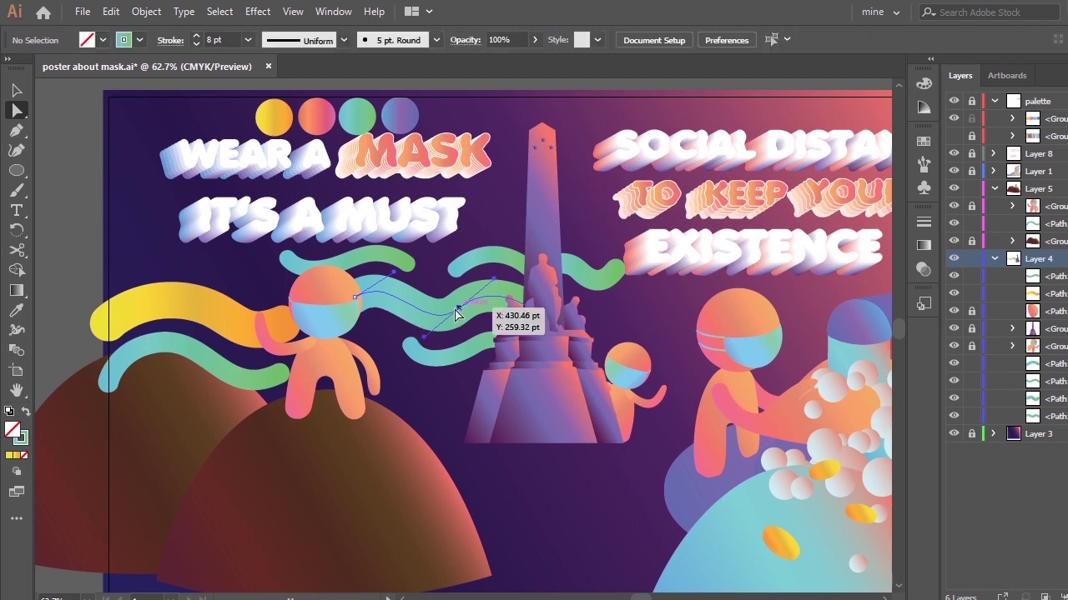
{"action": "left_click", "coordinate": [456, 310]}
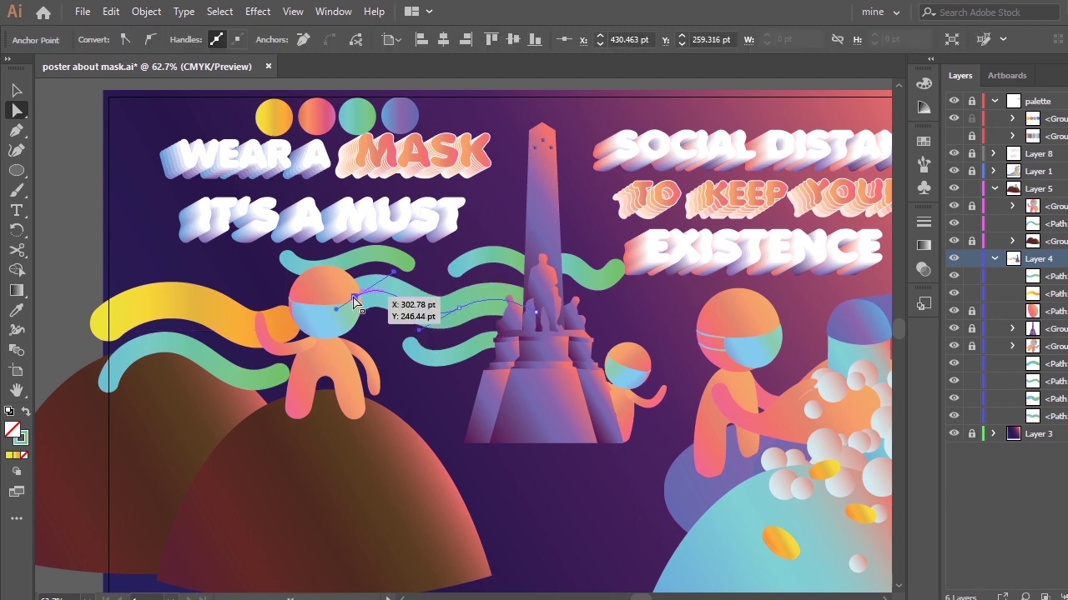
{"action": "left_click_drag", "start_coordinate": [353, 301], "coordinate": [347, 305]}
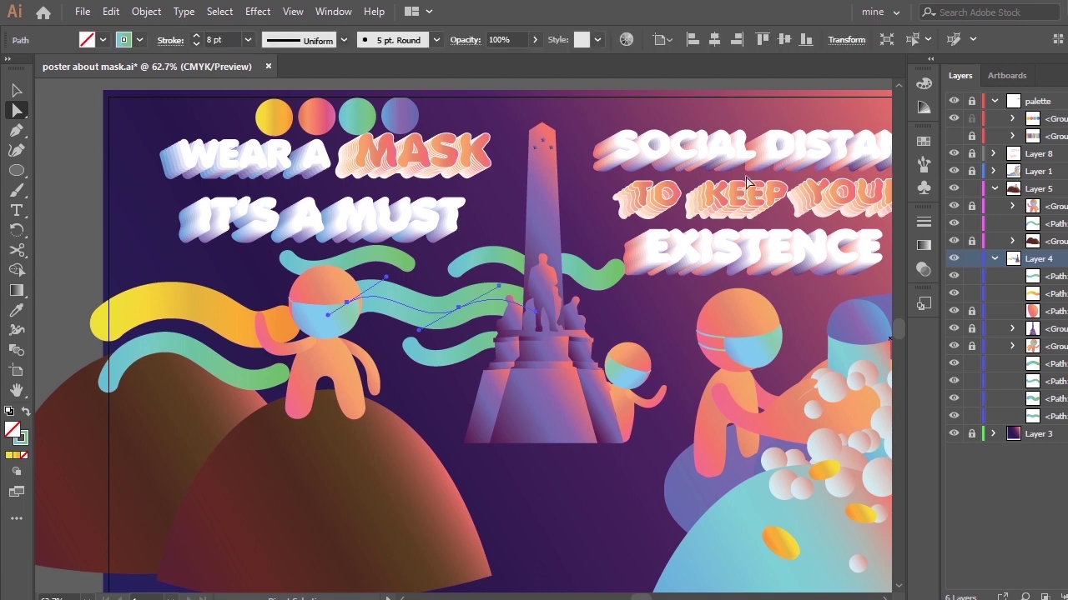
{"action": "left_click", "coordinate": [248, 40]}
{"action": "left_click", "coordinate": [262, 278]}
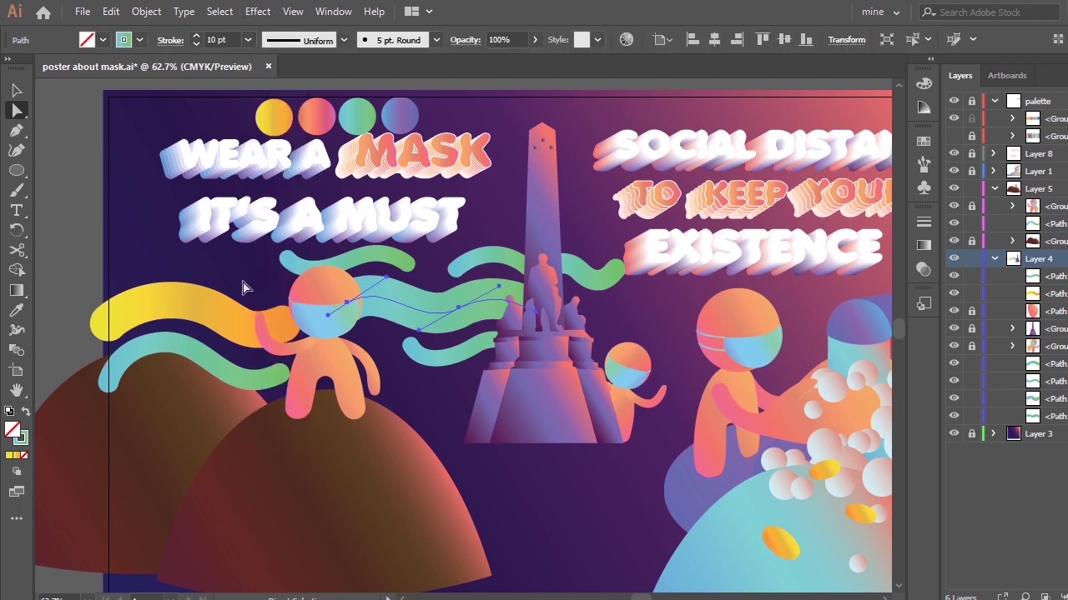
{"action": "left_click", "coordinate": [236, 267]}
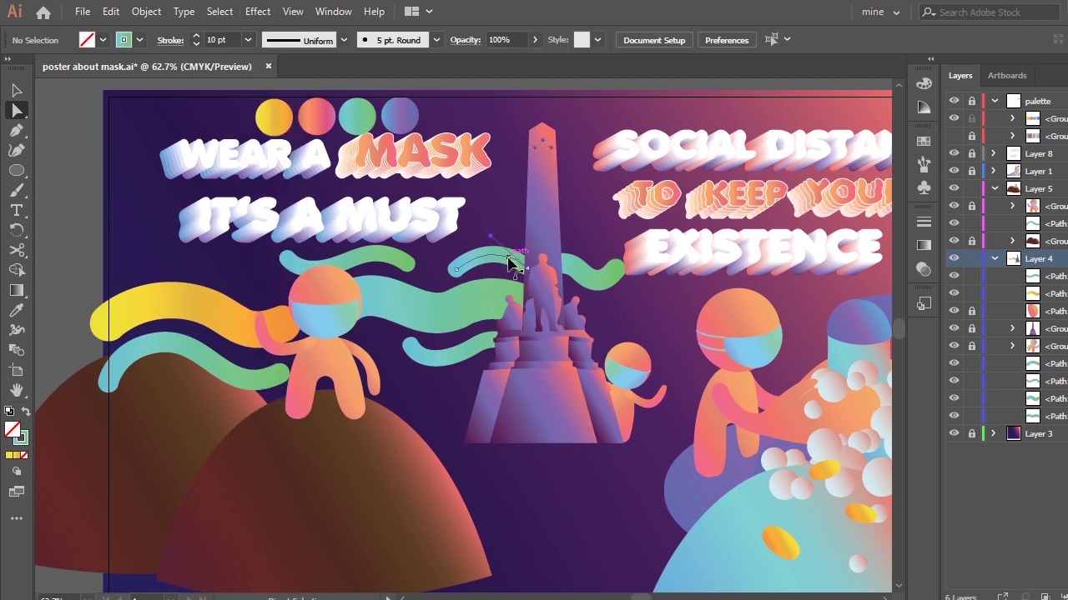
Move the small upper teal wave beside the obelisk slightly down
{"action": "left_click", "coordinate": [501, 294]}
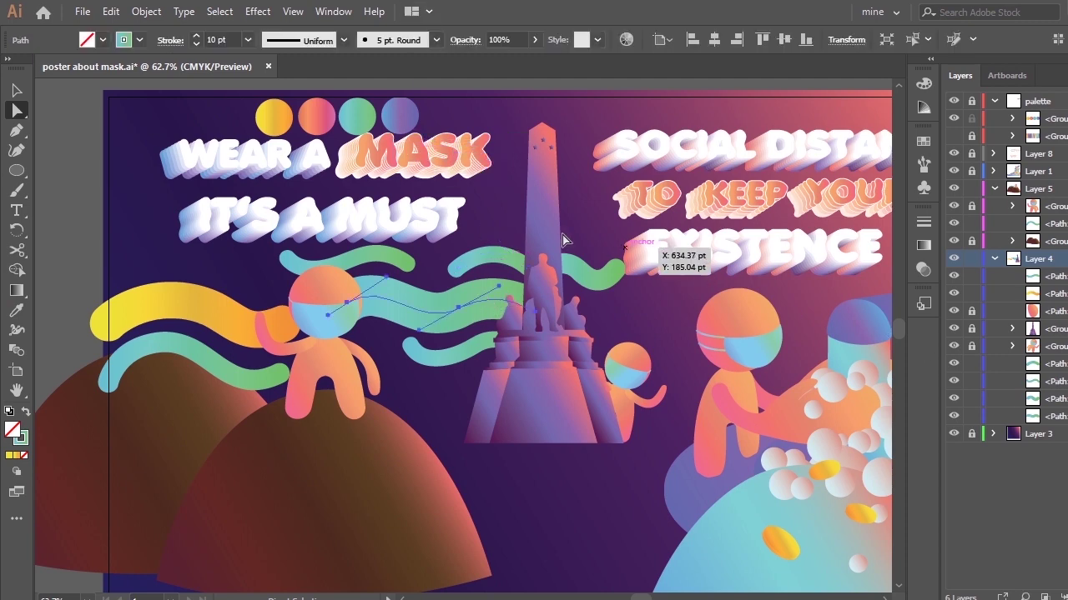
{"action": "left_click", "coordinate": [504, 257]}
{"action": "key", "text": "v"}
{"action": "left_click_drag", "start_coordinate": [504, 261], "coordinate": [500, 294]}
Recolor the small wave beside the obelisk with the yellow-orange palette gradient as its stroke, at 6 pt
{"action": "key", "text": "i"}
{"action": "left_click", "coordinate": [282, 117]}
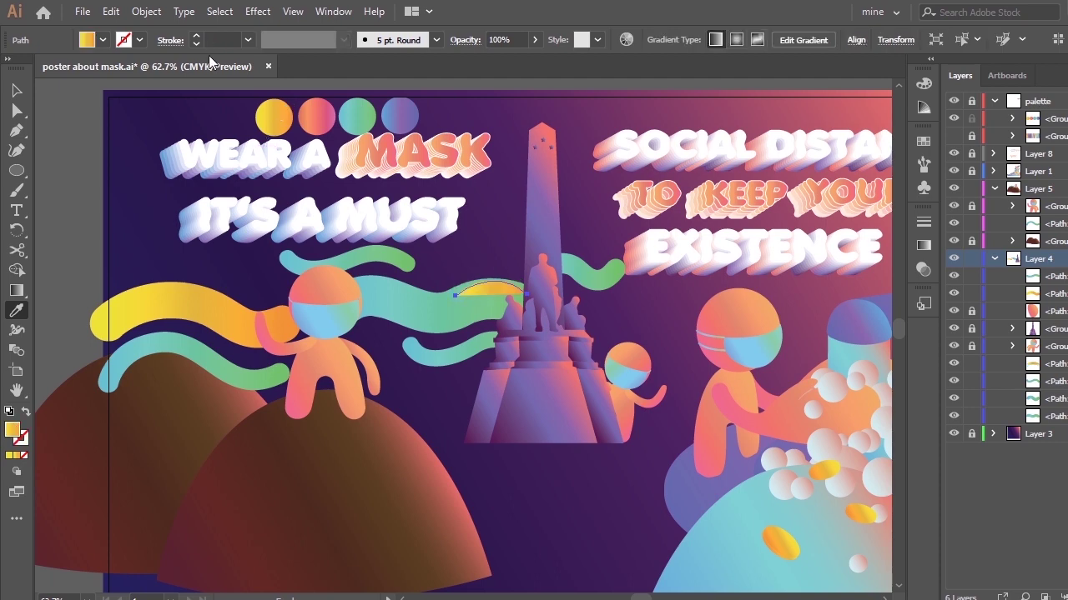
{"action": "left_click", "coordinate": [248, 42]}
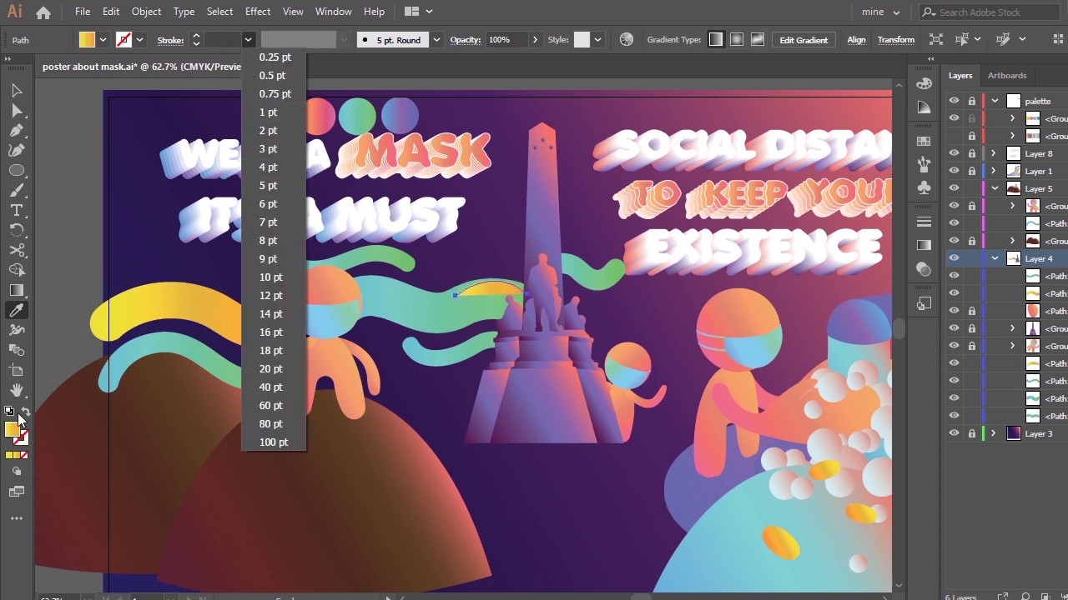
{"action": "left_click", "coordinate": [25, 414]}
{"action": "left_click", "coordinate": [26, 416]}
{"action": "left_click", "coordinate": [248, 39]}
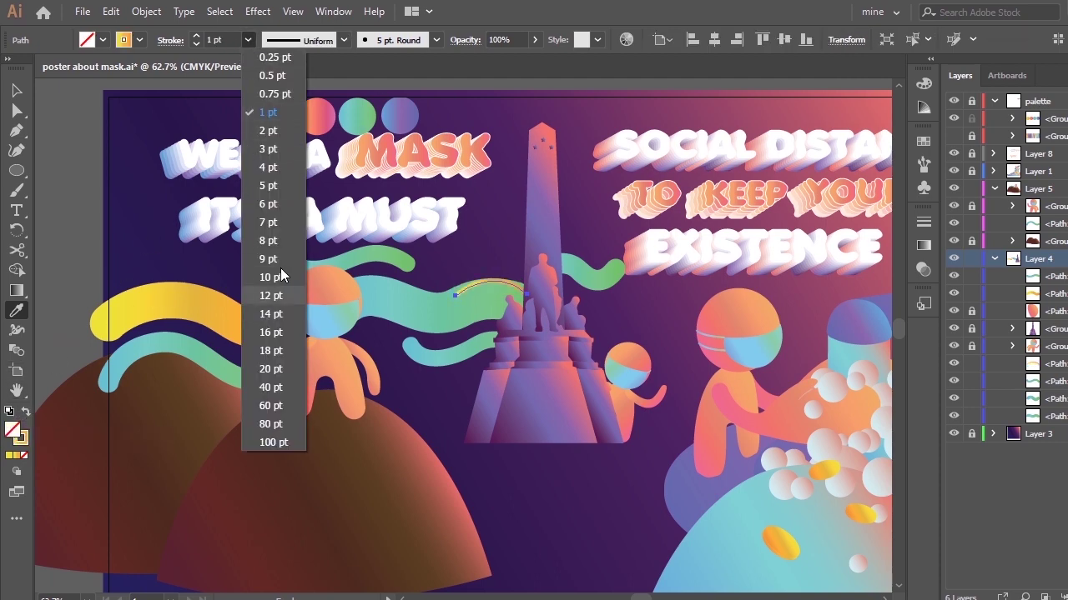
{"action": "left_click", "coordinate": [275, 204]}
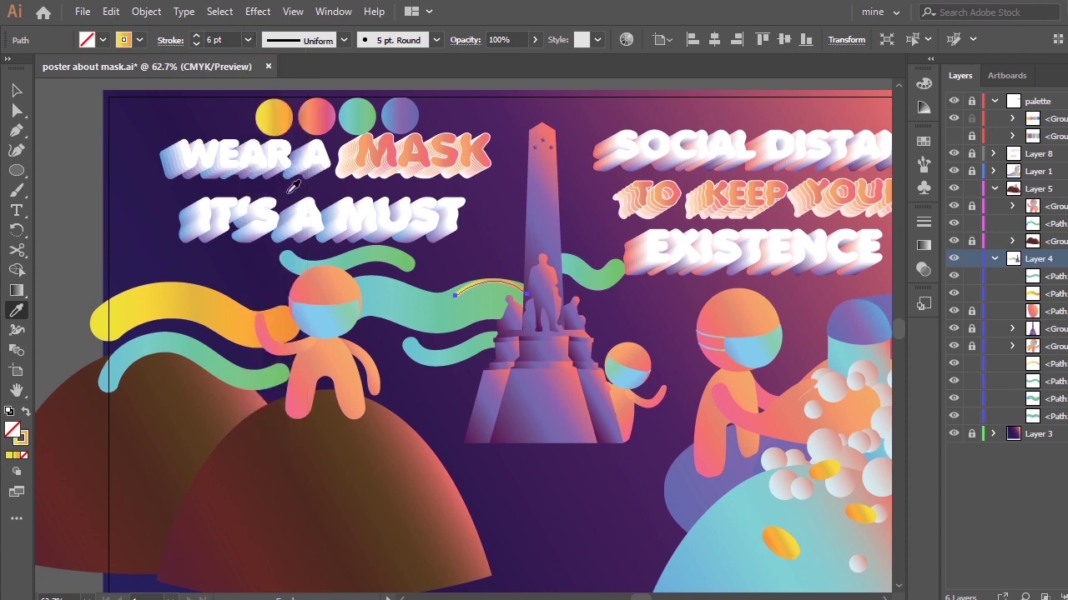
Extend the yellow wave beside the obelisk with the Pen tool, adding a curved segment toward the masked figure on the hill
{"action": "key", "text": "p"}
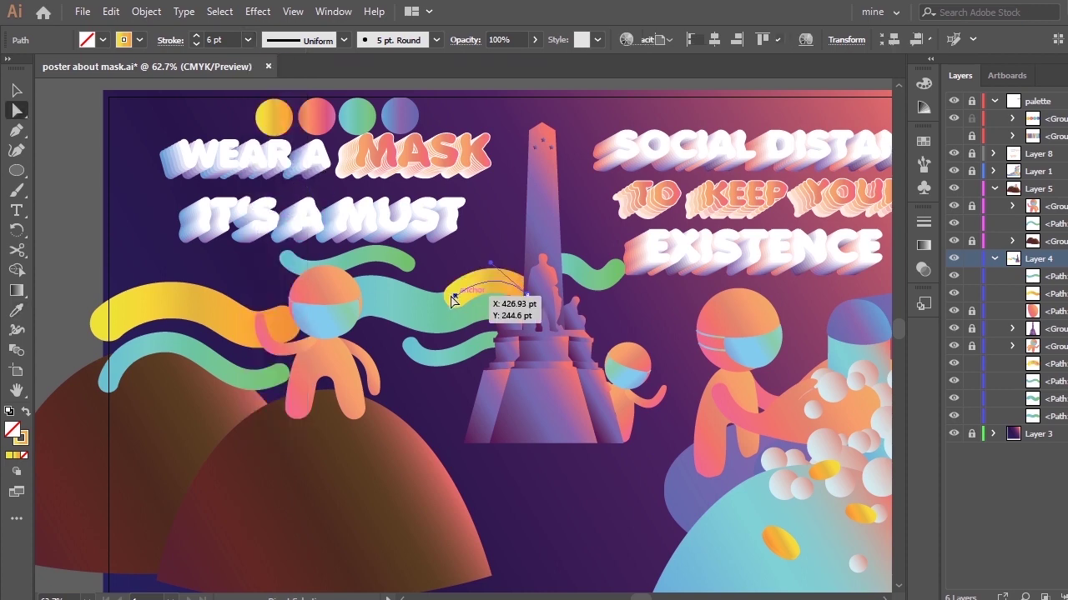
{"action": "left_click", "coordinate": [454, 295]}
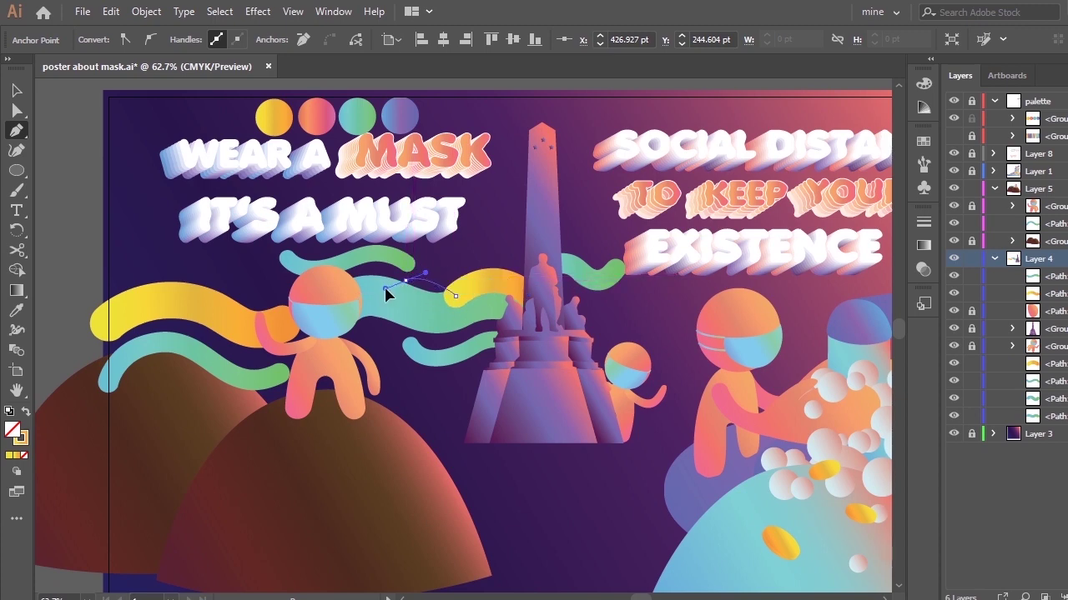
{"action": "left_click_drag", "start_coordinate": [405, 279], "coordinate": [318, 252]}
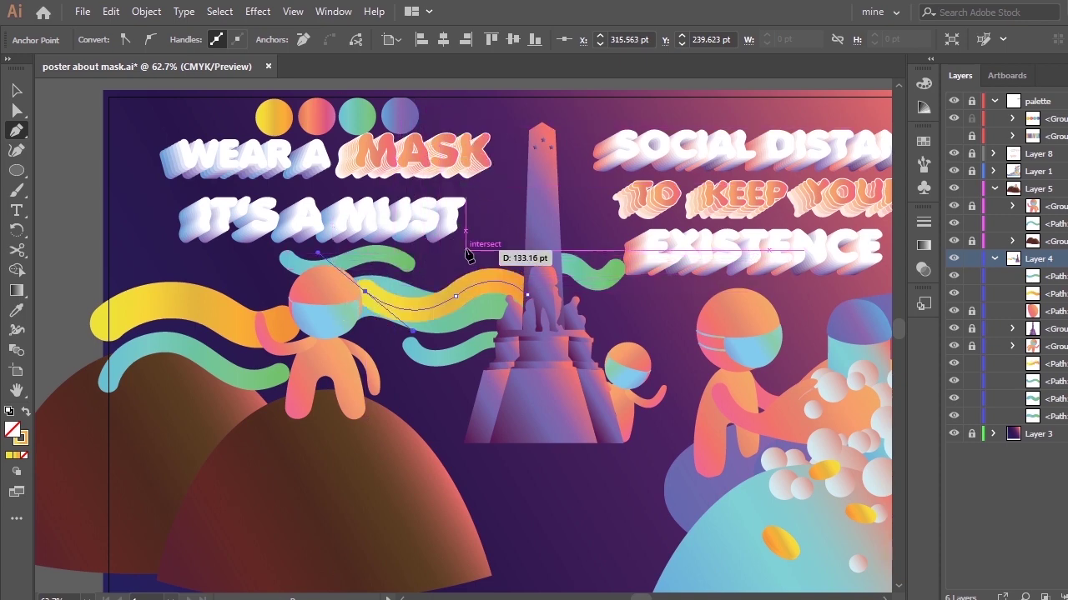
Reposition the yellow wave beside the obelisk, slightly nearer the masked figure on the hill
{"action": "key", "text": "ctrl"}
{"action": "left_click_drag", "start_coordinate": [455, 297], "coordinate": [402, 289]}
{"action": "key", "text": "v"}
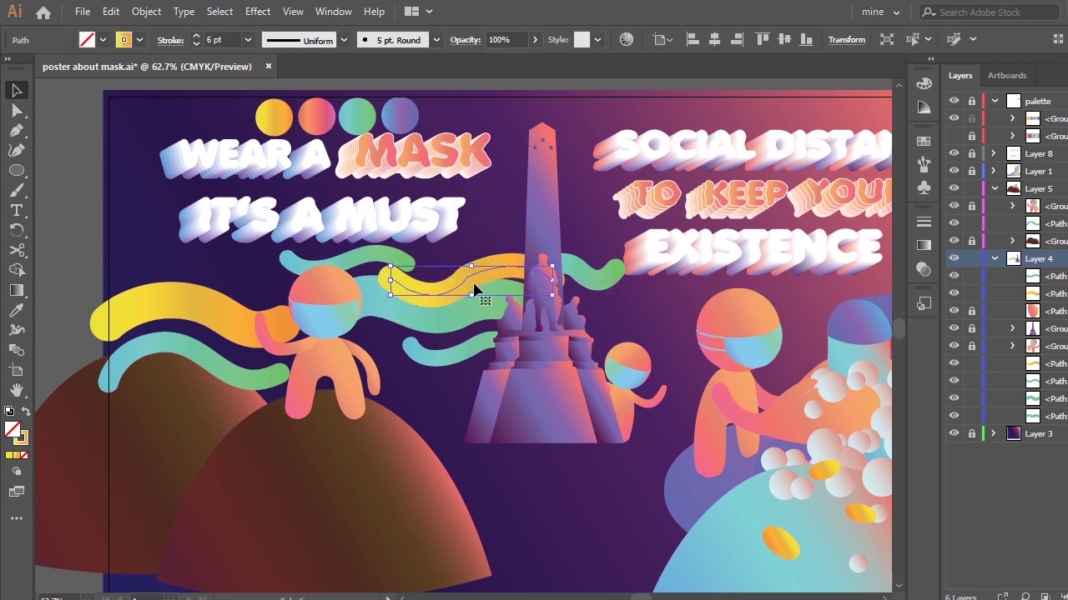
{"action": "left_click_drag", "start_coordinate": [476, 275], "coordinate": [387, 313]}
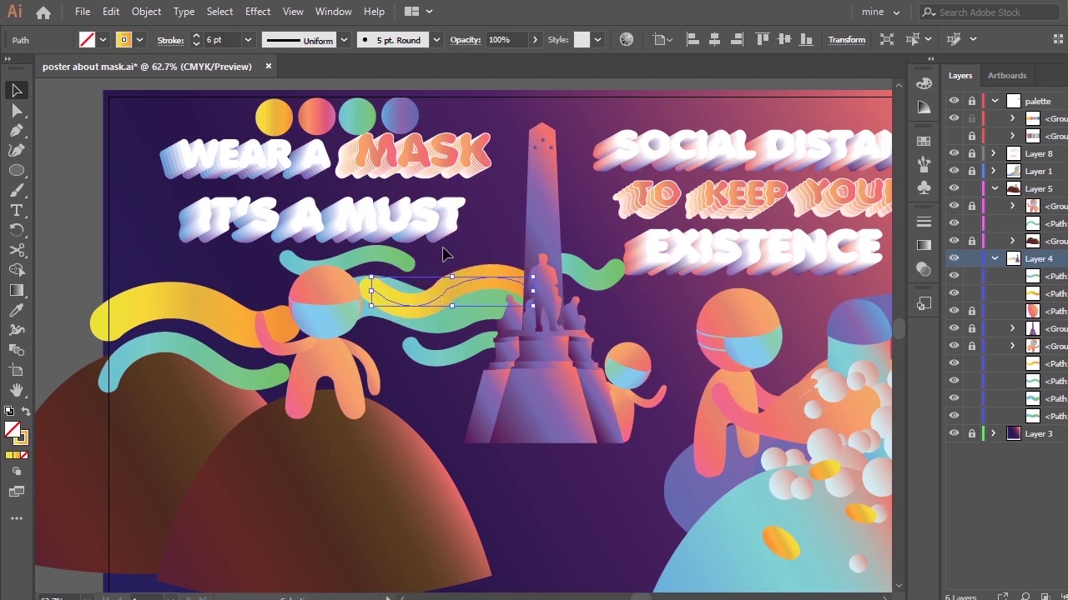
Delete the end anchor of the yellow wave's extended segment near the masked figure's head
{"action": "key", "text": "a"}
{"action": "left_click", "coordinate": [488, 293]}
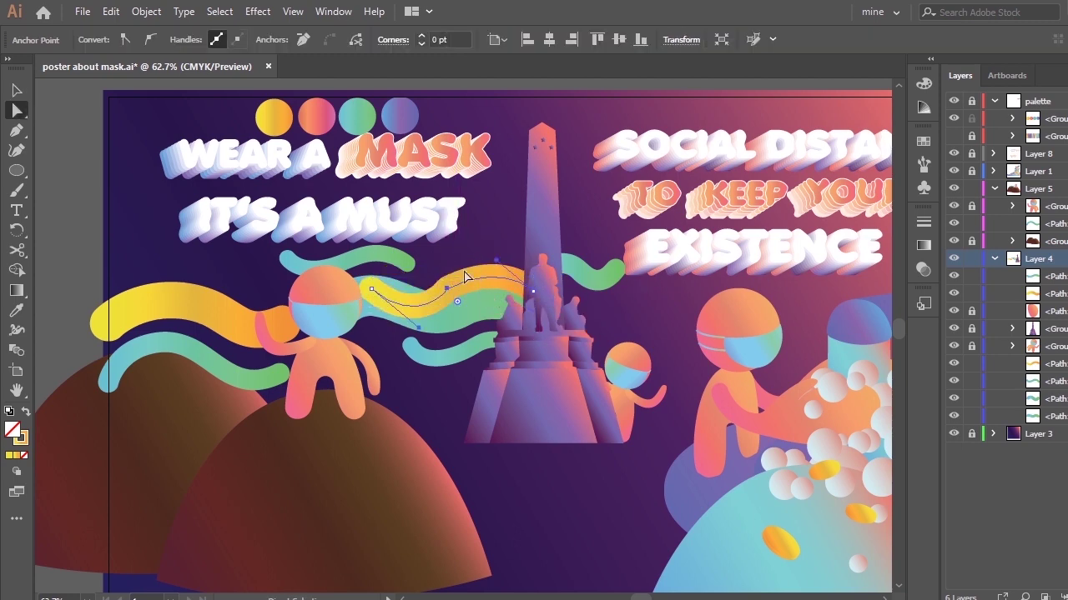
{"action": "left_click", "coordinate": [448, 288]}
{"action": "key", "text": "minus"}
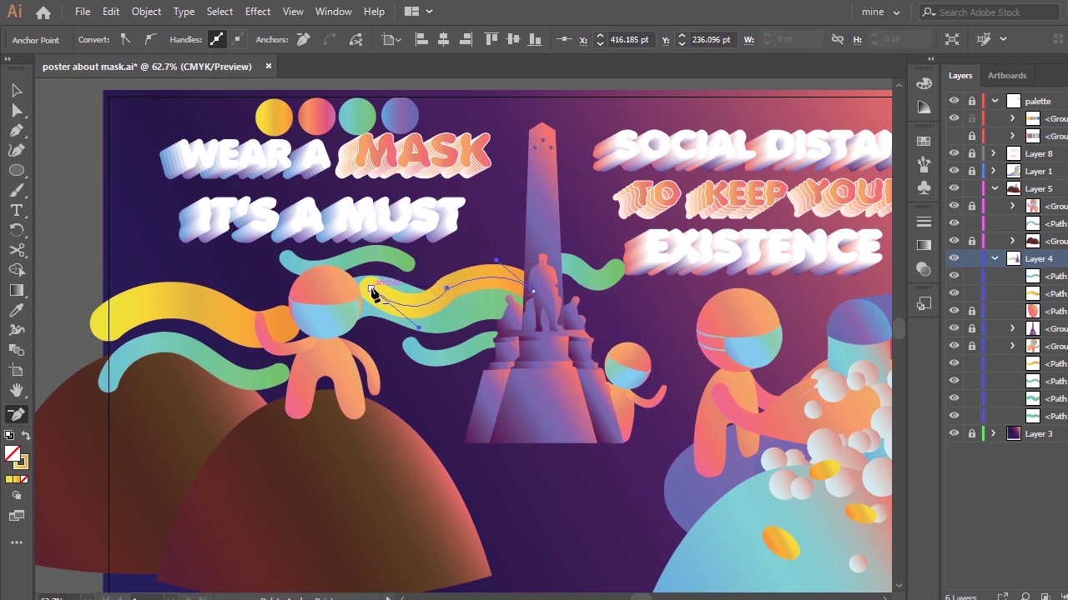
{"action": "left_click", "coordinate": [371, 289]}
{"action": "key", "text": "a"}
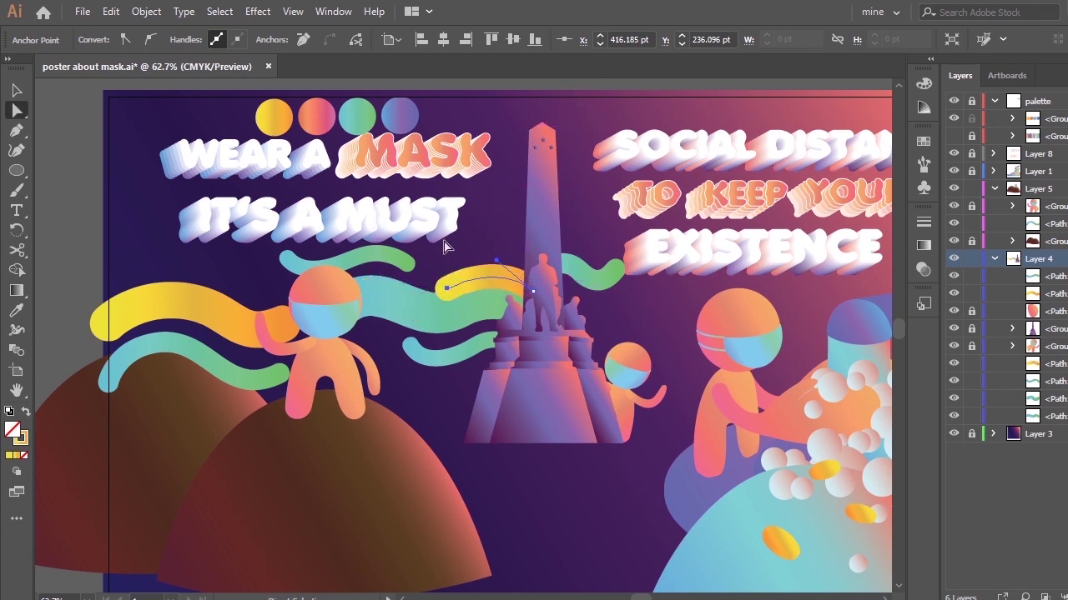
Recolor the teal wave above the hill figure's head with the yellow-orange palette gradient as its stroke, at 4 pt
{"action": "key", "text": "v"}
{"action": "left_click_drag", "start_coordinate": [377, 264], "coordinate": [377, 271]}
{"action": "key", "text": "i"}
{"action": "left_click", "coordinate": [274, 117]}
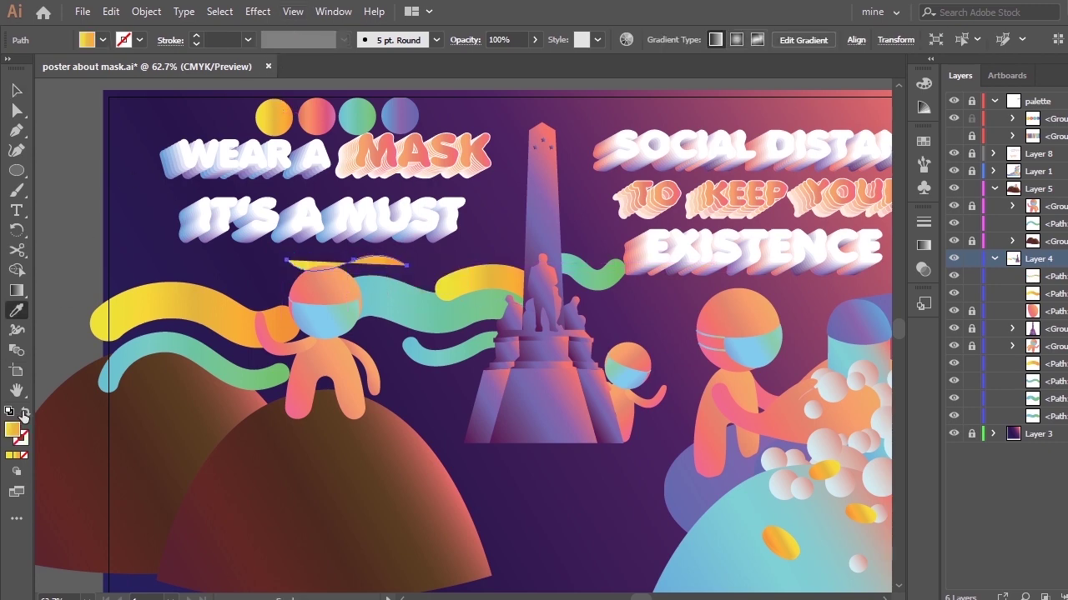
{"action": "left_click", "coordinate": [25, 413]}
{"action": "left_click", "coordinate": [248, 40]}
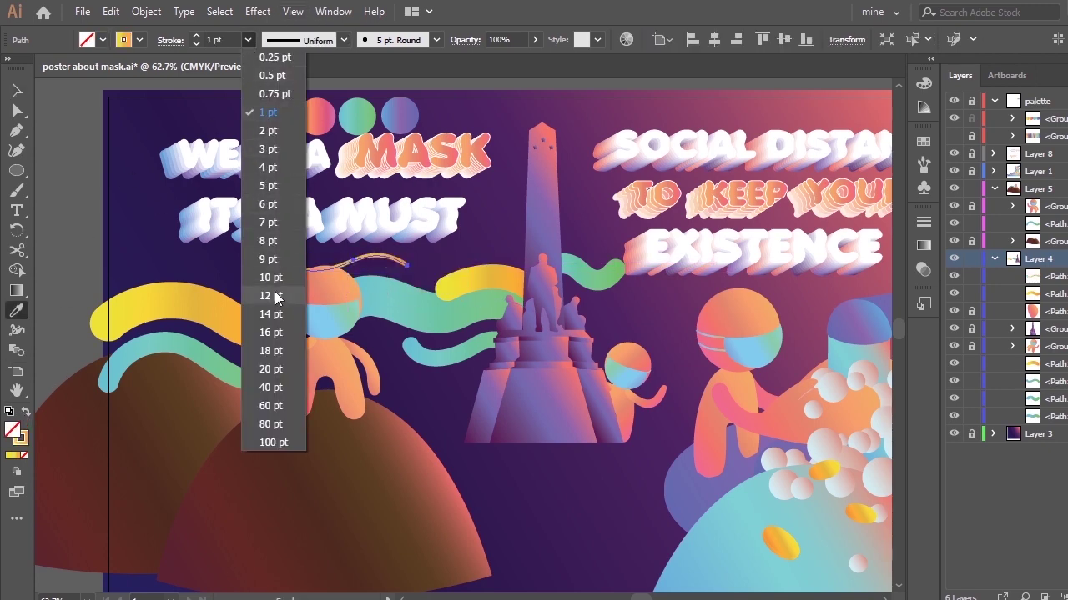
{"action": "left_click", "coordinate": [284, 171]}
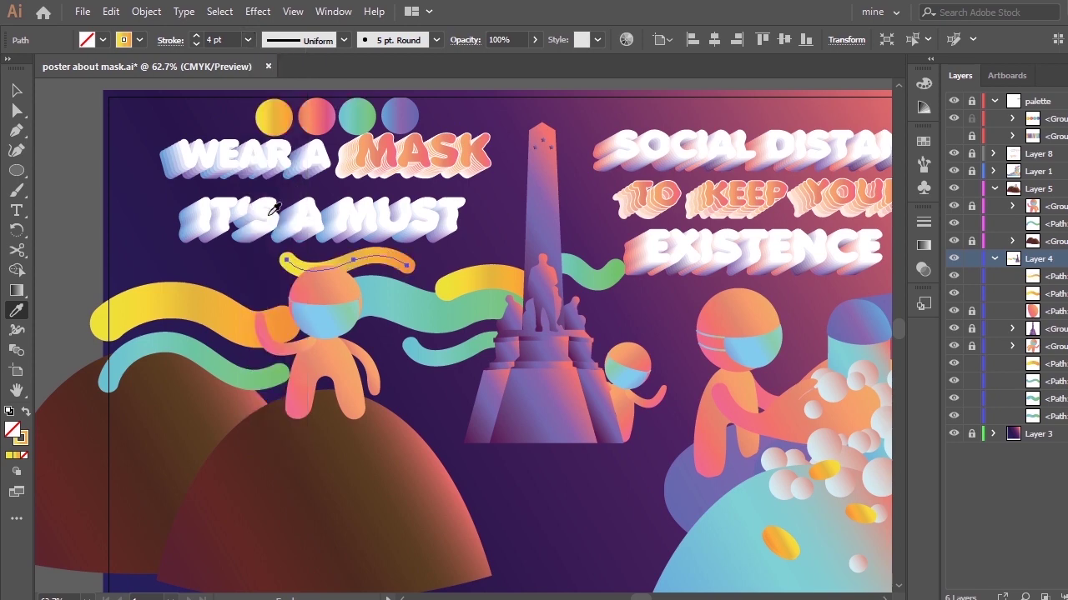
{"action": "left_click", "coordinate": [17, 90]}
{"action": "left_click", "coordinate": [281, 417]}
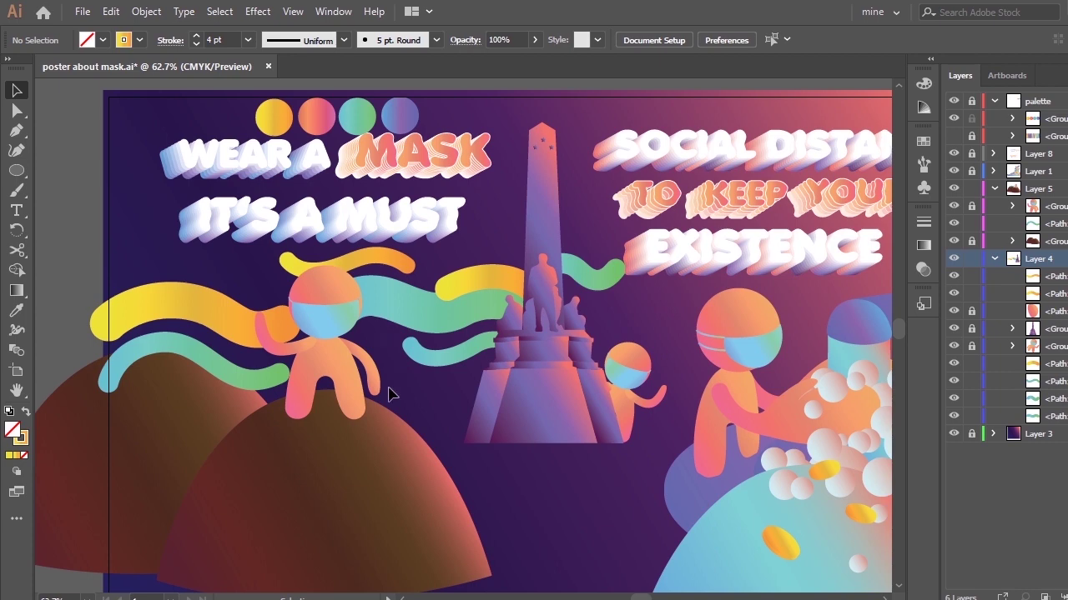
Nudge the yellow wave above the hill figure's head slightly left and set its stroke to 4 pt
{"action": "left_click", "coordinate": [397, 266]}
{"action": "left_click", "coordinate": [248, 40]}
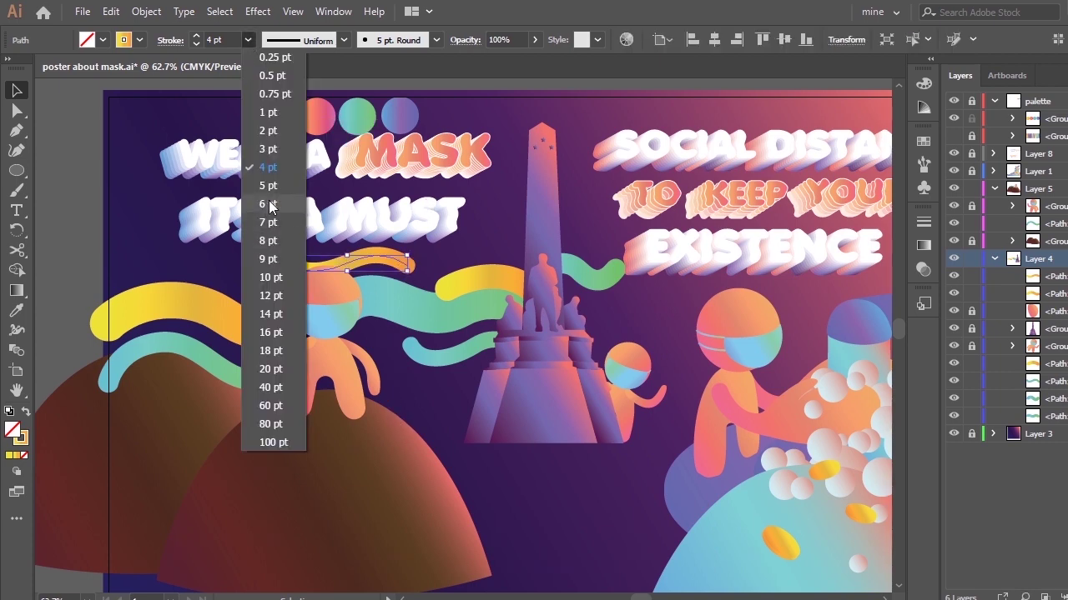
{"action": "left_click", "coordinate": [275, 210]}
{"action": "mouse_move", "coordinate": [381, 253]}
{"action": "left_mouse_down"}
{"action": "mouse_move", "coordinate": [400, 280]}
{"action": "mouse_move", "coordinate": [388, 289]}
{"action": "mouse_move", "coordinate": [408, 268]}
{"action": "mouse_move", "coordinate": [388, 266]}
{"action": "left_mouse_up"}
{"action": "left_click", "coordinate": [248, 40]}
{"action": "left_click", "coordinate": [276, 178]}
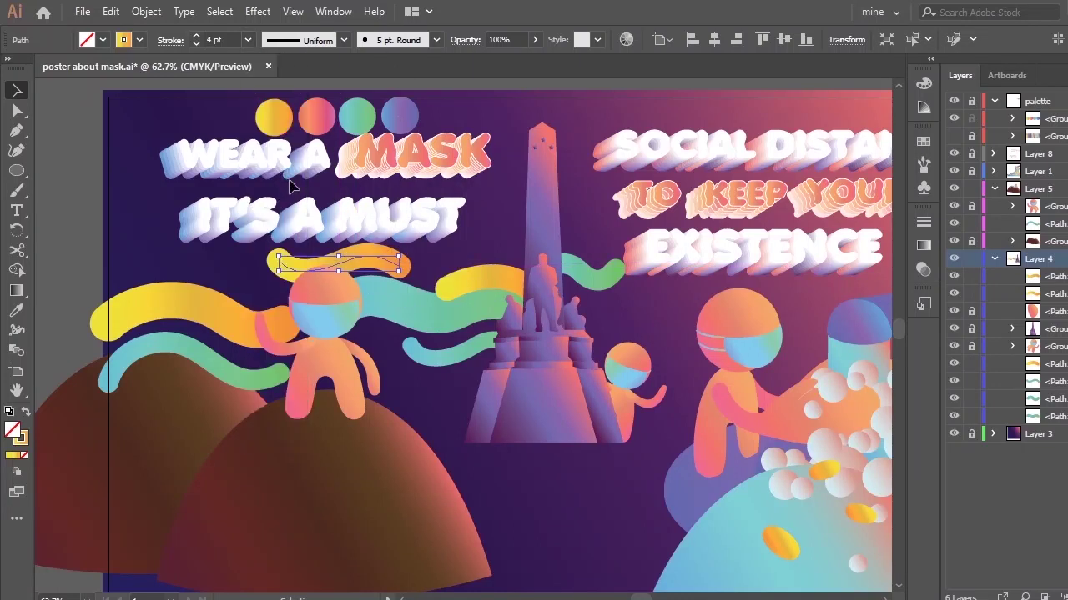
{"action": "left_click", "coordinate": [600, 109]}
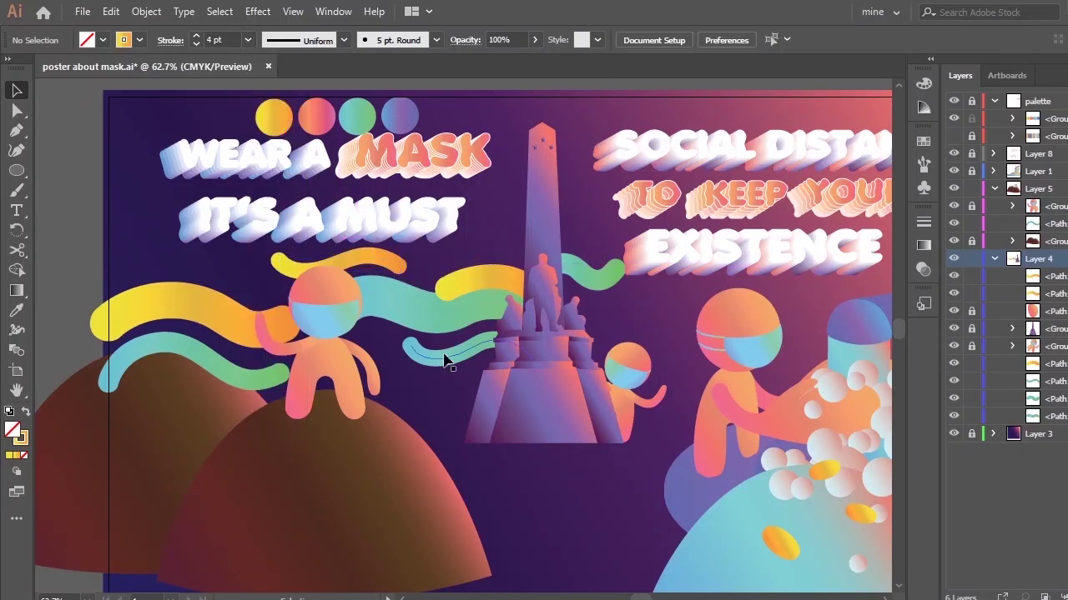
Reshape the lower teal wave beside the monument's base by shifting its outer end anchor slightly left
{"action": "left_click", "coordinate": [399, 373]}
{"action": "key", "text": "a"}
{"action": "left_click_drag", "start_coordinate": [422, 372], "coordinate": [423, 376]}
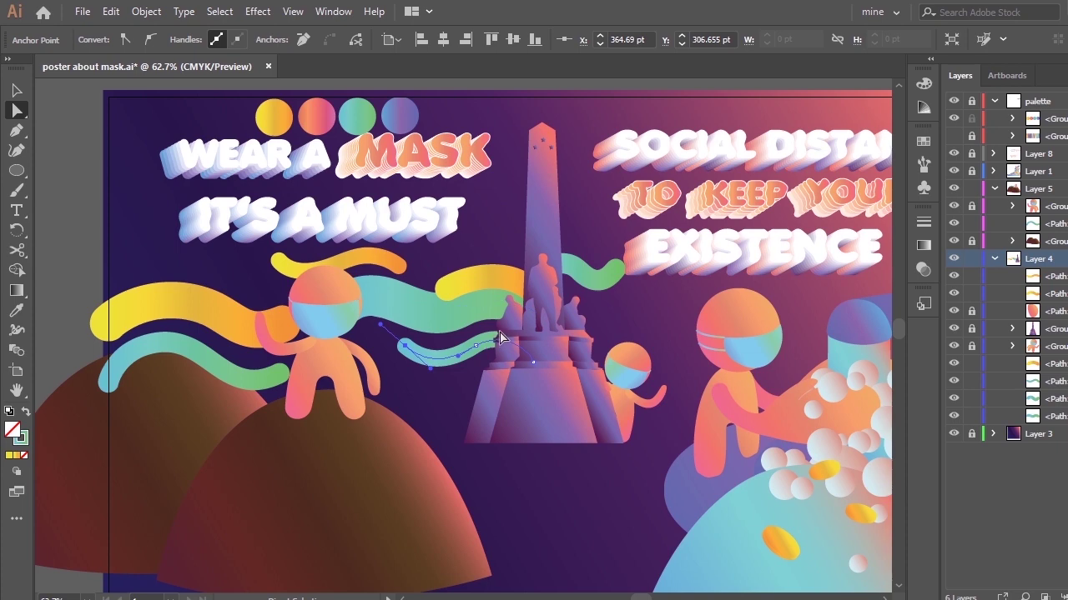
{"action": "key", "text": "v"}
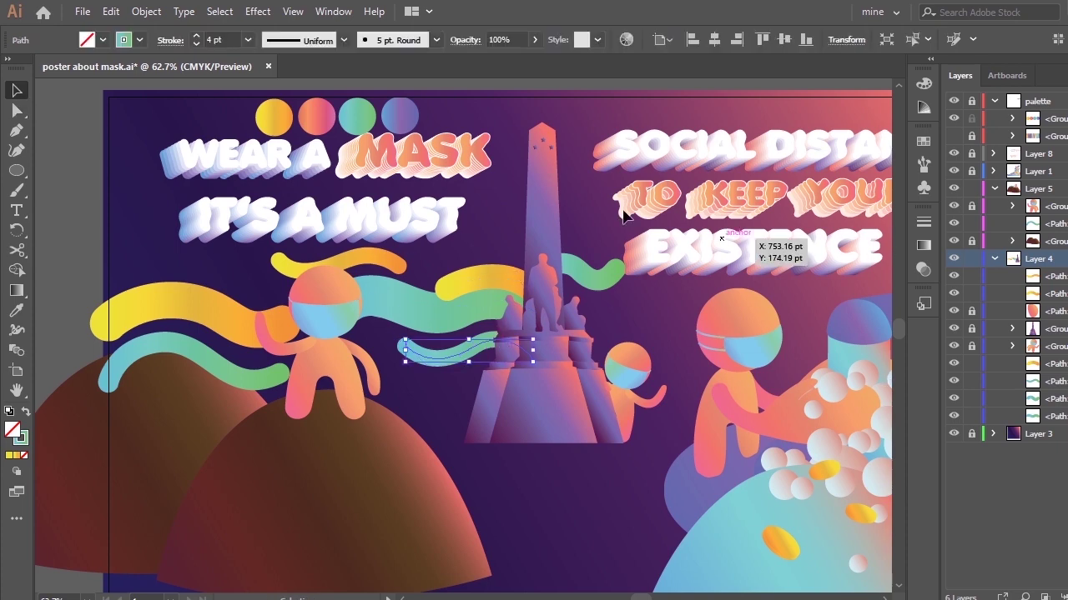
Apply the orange-pink palette gradient to the lower wave beside the monument's base as its stroke, with no fill
{"action": "left_click", "coordinate": [343, 40]}
{"action": "left_click", "coordinate": [248, 41]}
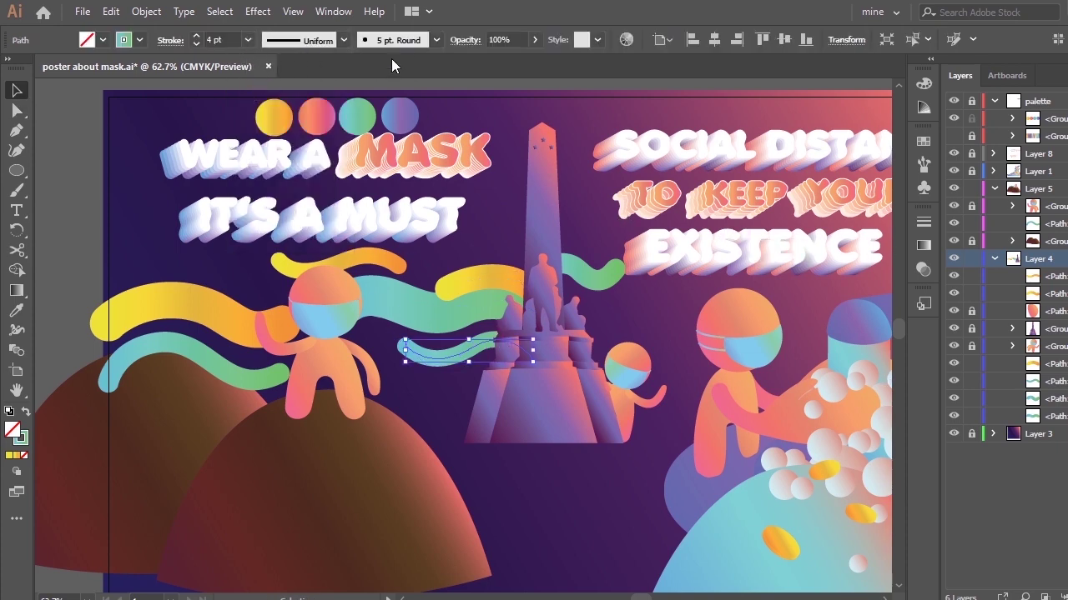
{"action": "key", "text": "i"}
{"action": "left_click", "coordinate": [314, 134]}
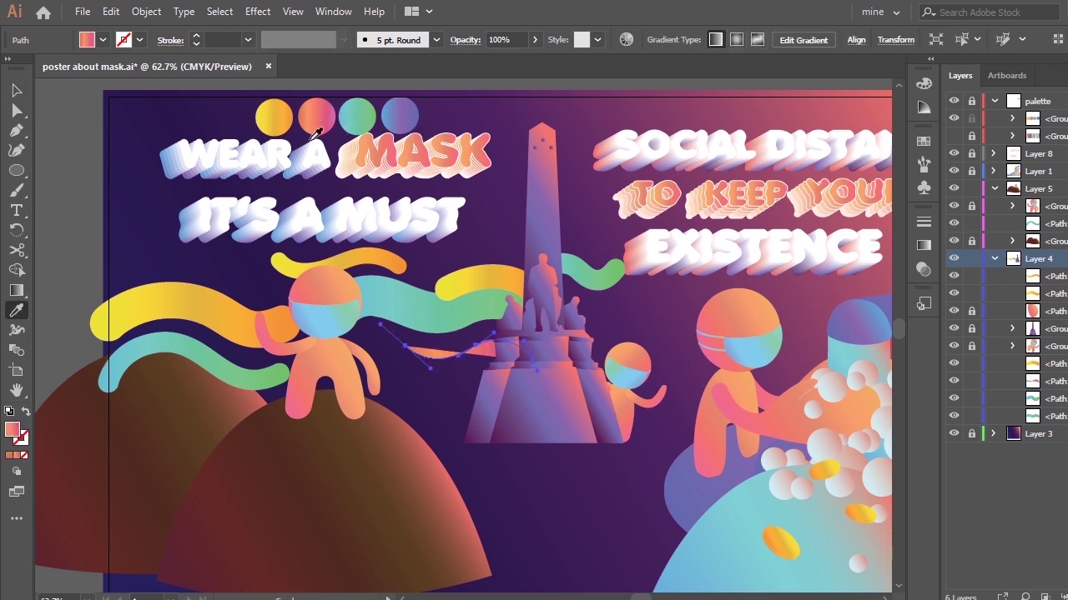
{"action": "left_click", "coordinate": [26, 413]}
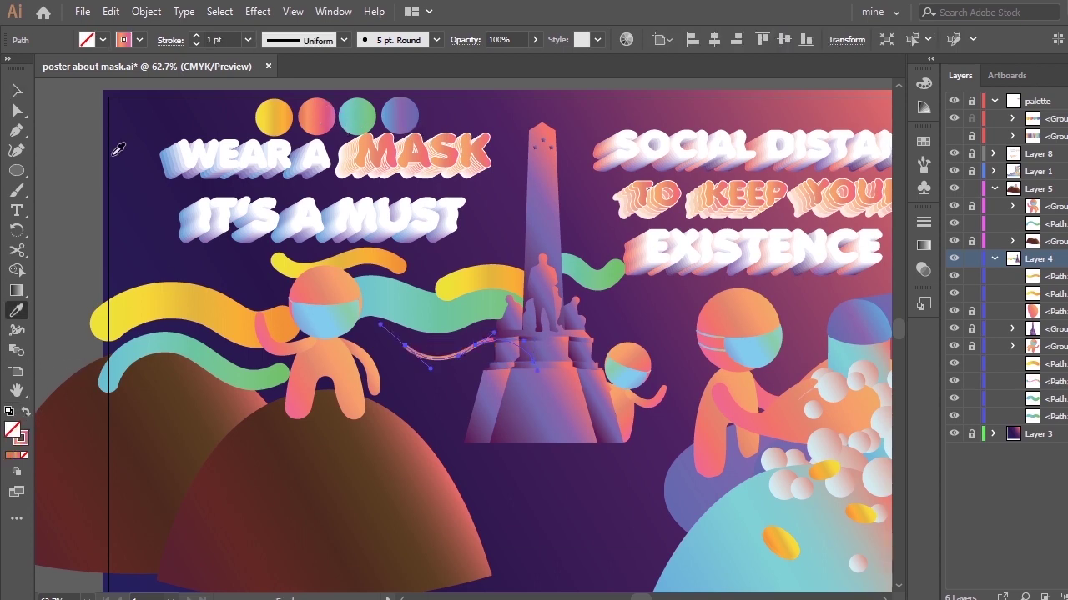
Set the stroke weight of the orange-pink wave beside the monument's base to 8 pt
{"action": "left_click", "coordinate": [247, 40]}
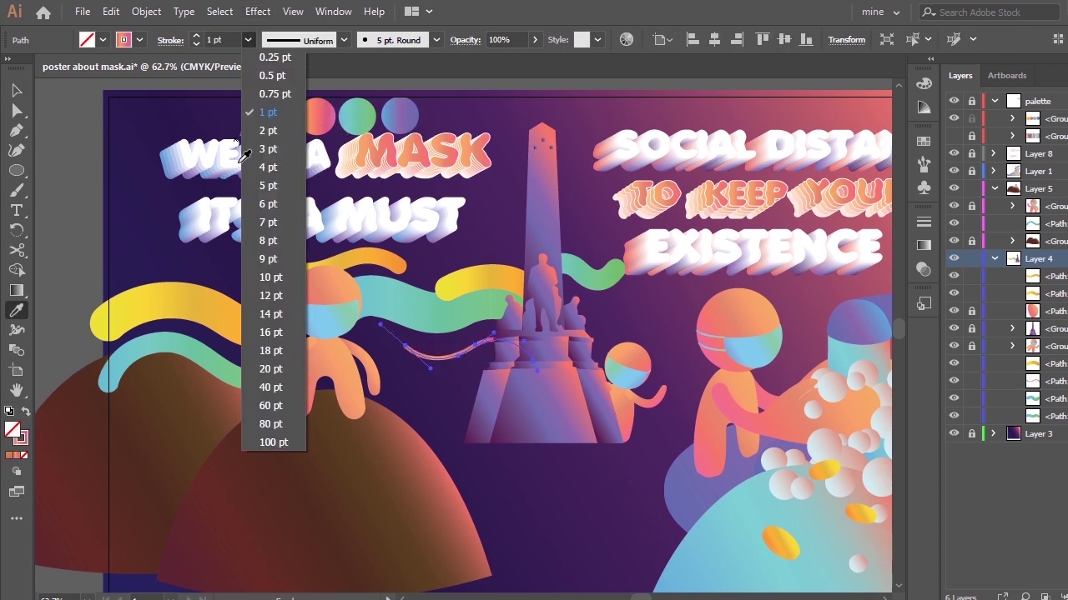
{"action": "left_click", "coordinate": [274, 292]}
{"action": "left_click", "coordinate": [248, 40]}
{"action": "left_click", "coordinate": [273, 259]}
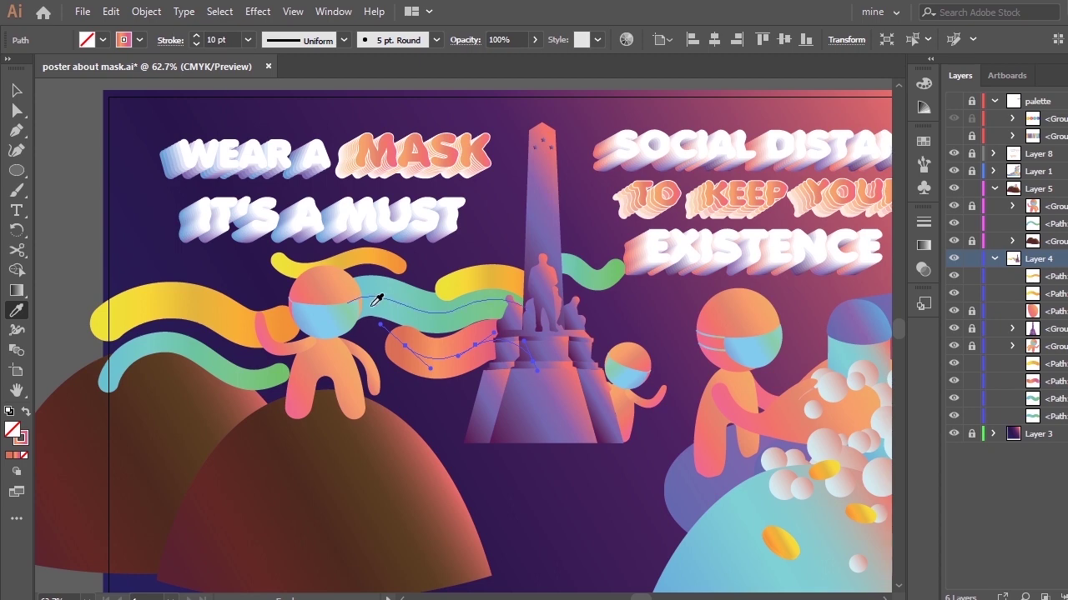
{"action": "left_click", "coordinate": [248, 42]}
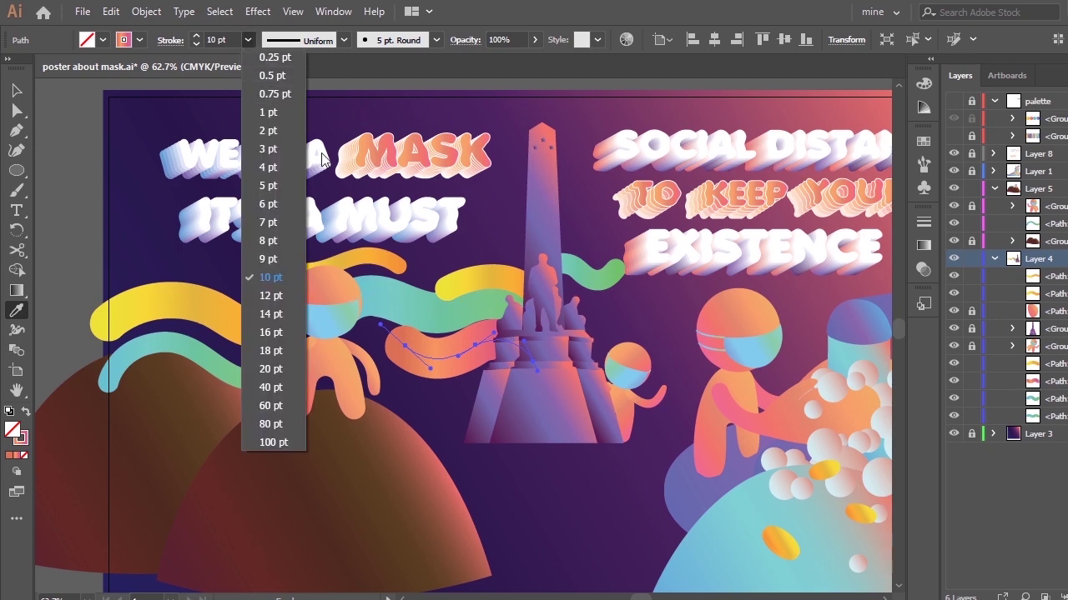
{"action": "left_click", "coordinate": [268, 240]}
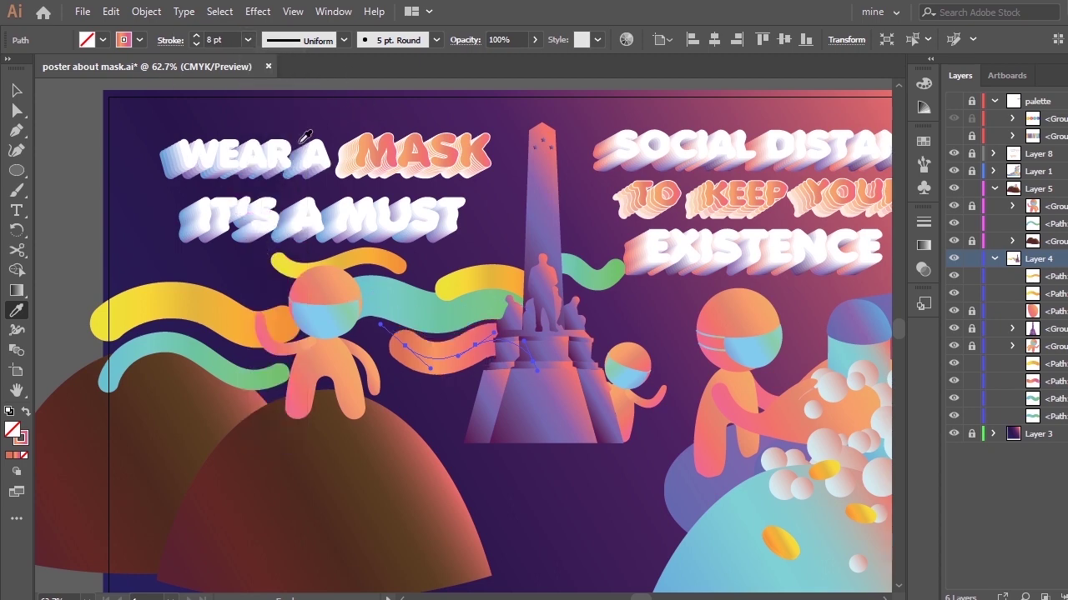
Move the orange-pink wave up beneath the teal wave and flatten its curve by adjusting its anchors
{"action": "key", "text": "v"}
{"action": "left_click_drag", "start_coordinate": [459, 354], "coordinate": [401, 340]}
{"action": "key", "text": "a"}
{"action": "left_click_drag", "start_coordinate": [430, 367], "coordinate": [425, 361]}
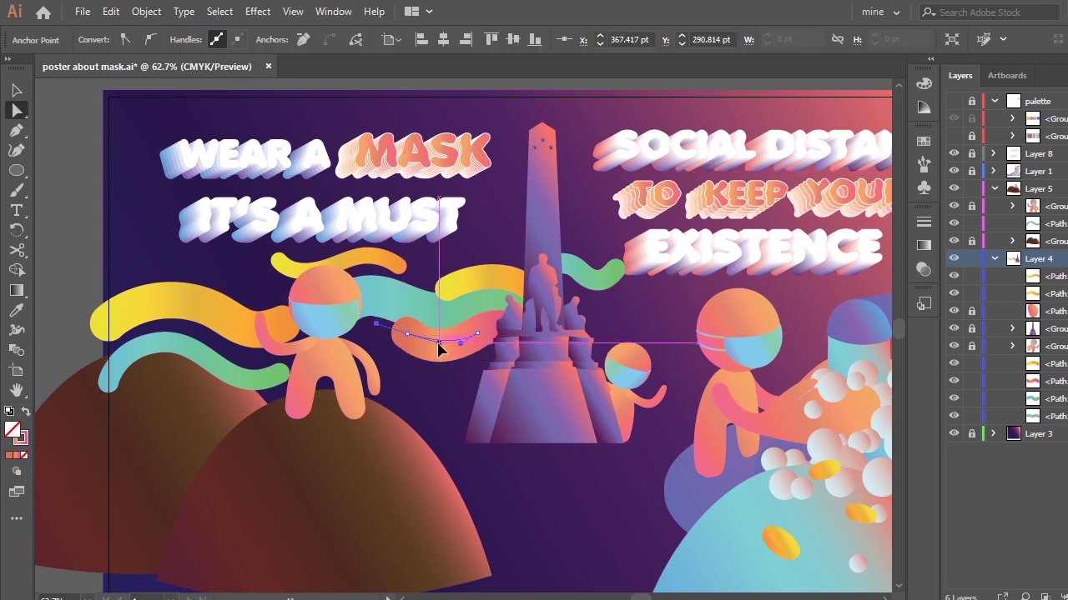
{"action": "left_click", "coordinate": [433, 432]}
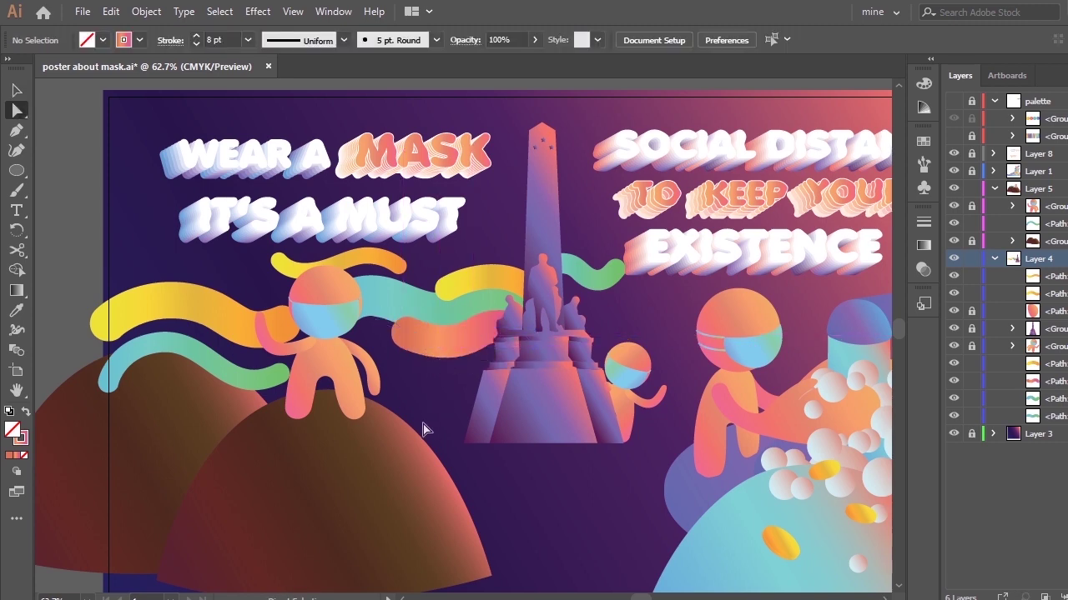
Copy the orange-pink wave's appearance to the teal wave over the rear hill and set its stroke to 6 pt
{"action": "left_click", "coordinate": [243, 356]}
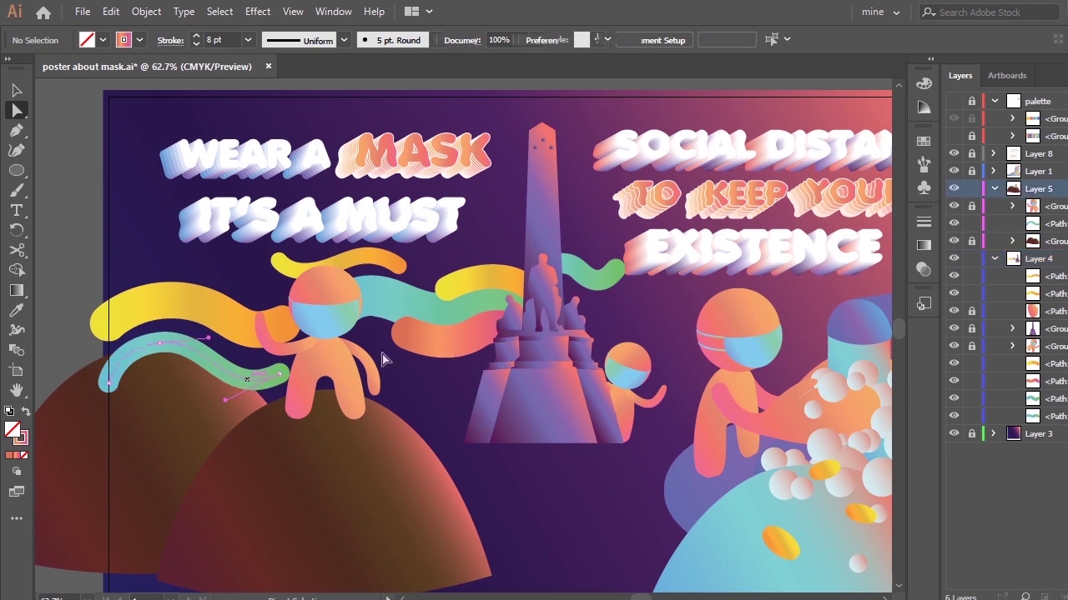
{"action": "key", "text": "i"}
{"action": "left_click", "coordinate": [447, 284]}
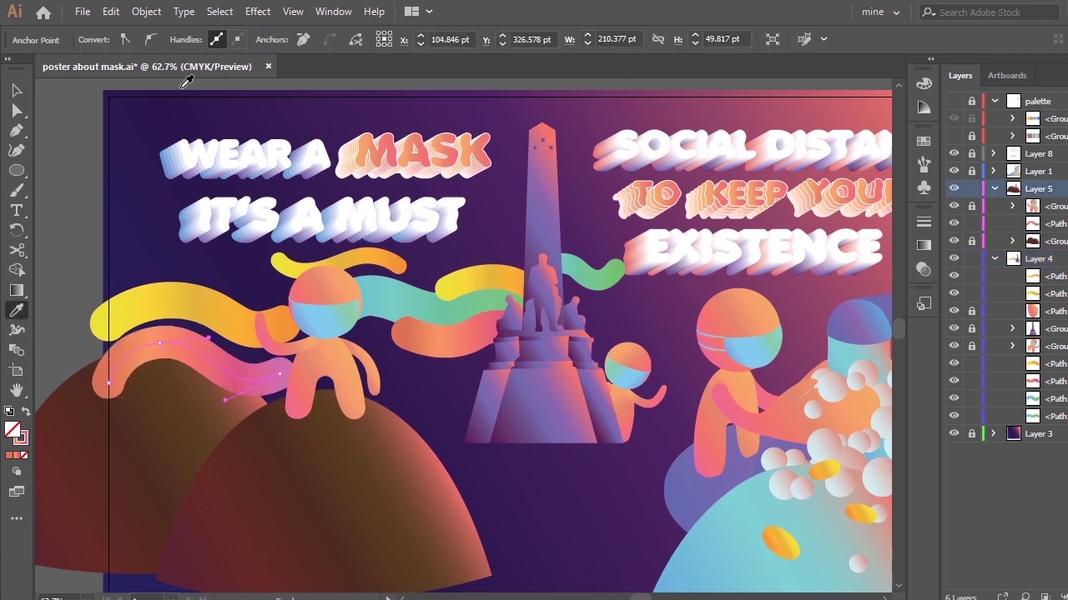
{"action": "key", "text": "v"}
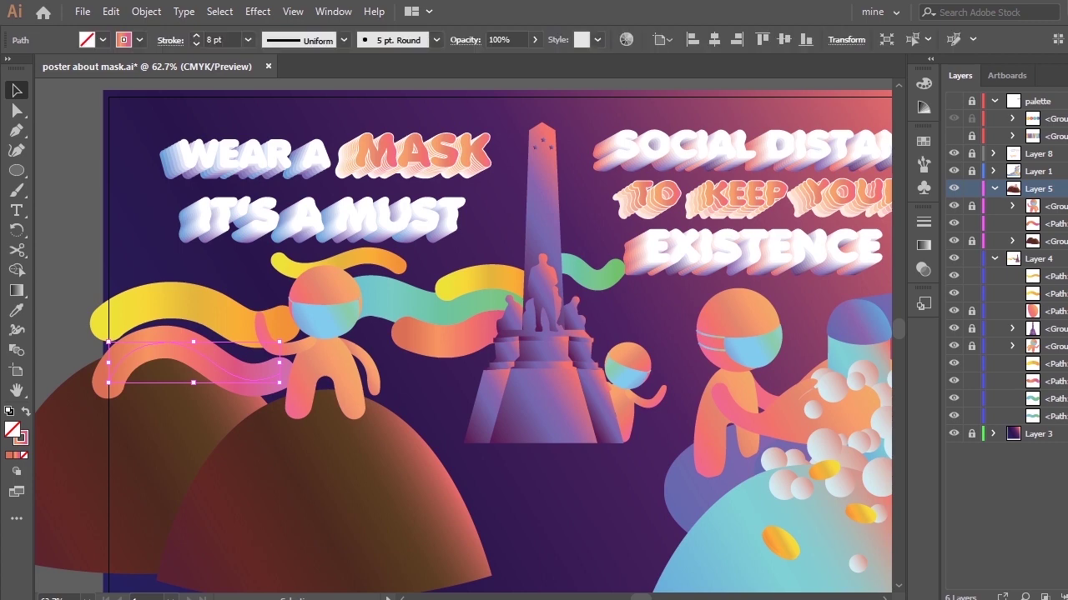
{"action": "left_click", "coordinate": [248, 39]}
{"action": "left_click", "coordinate": [267, 203]}
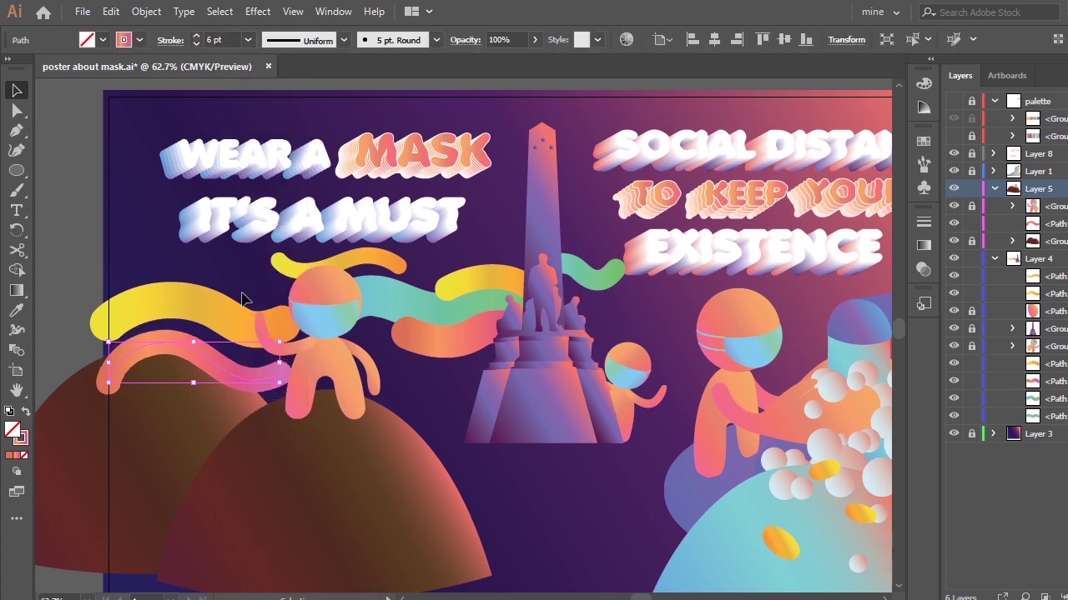
Try to add an anchor point to the orange-pink wave over the rear hill
{"action": "left_click", "coordinate": [156, 248]}
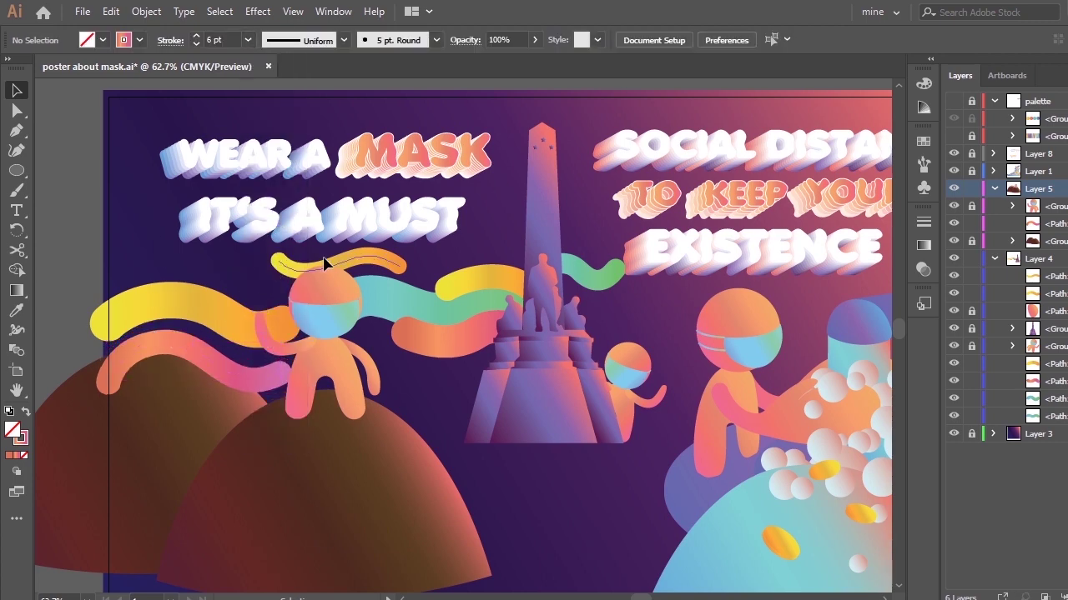
{"action": "left_click", "coordinate": [224, 380]}
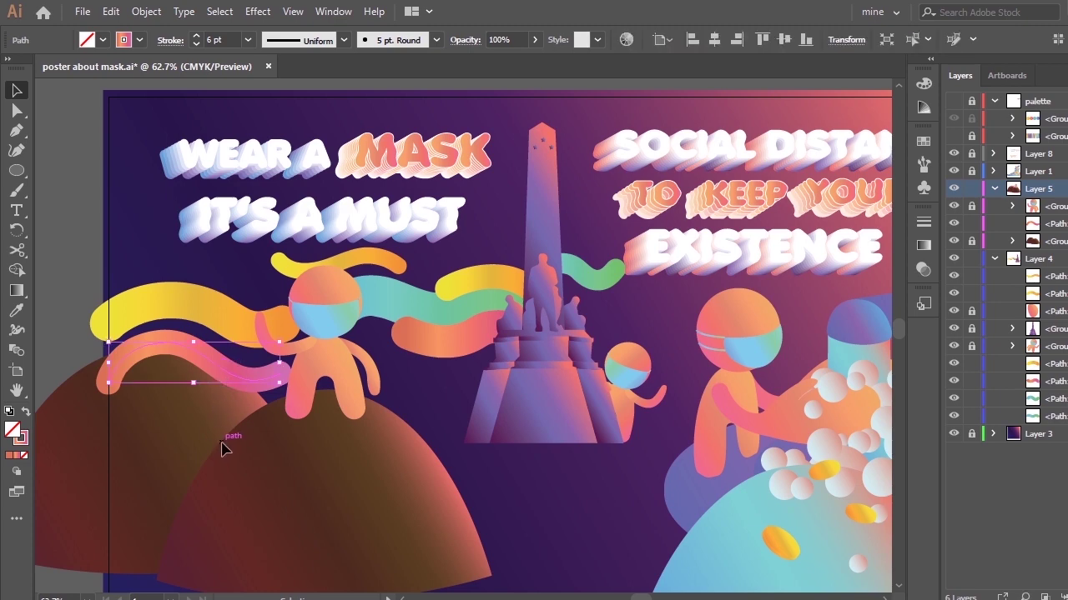
{"action": "key", "text": "plus"}
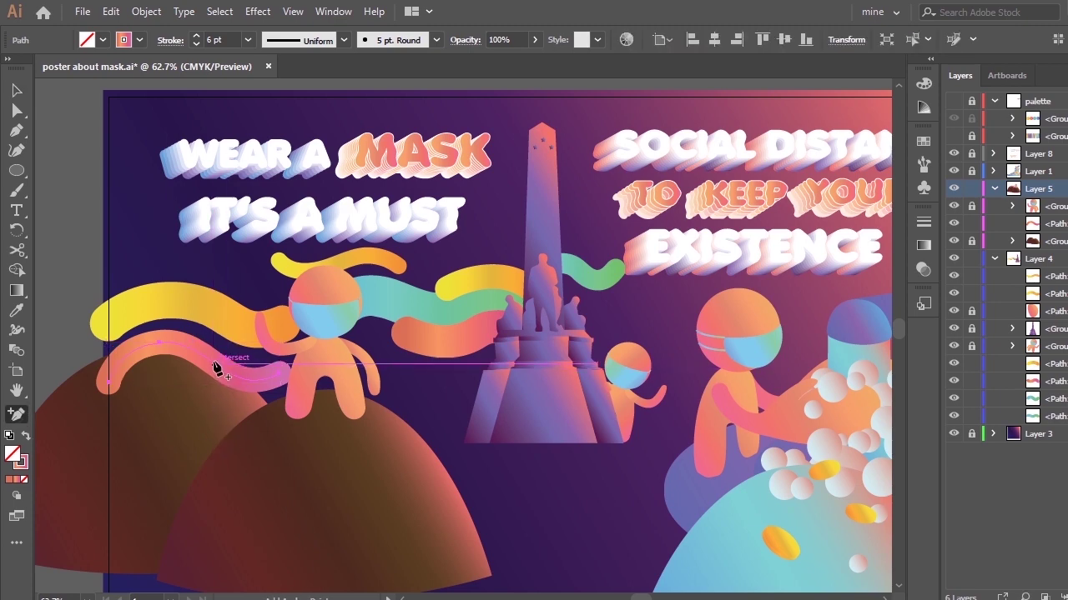
{"action": "left_click", "coordinate": [210, 358]}
{"action": "left_click", "coordinate": [678, 331]}
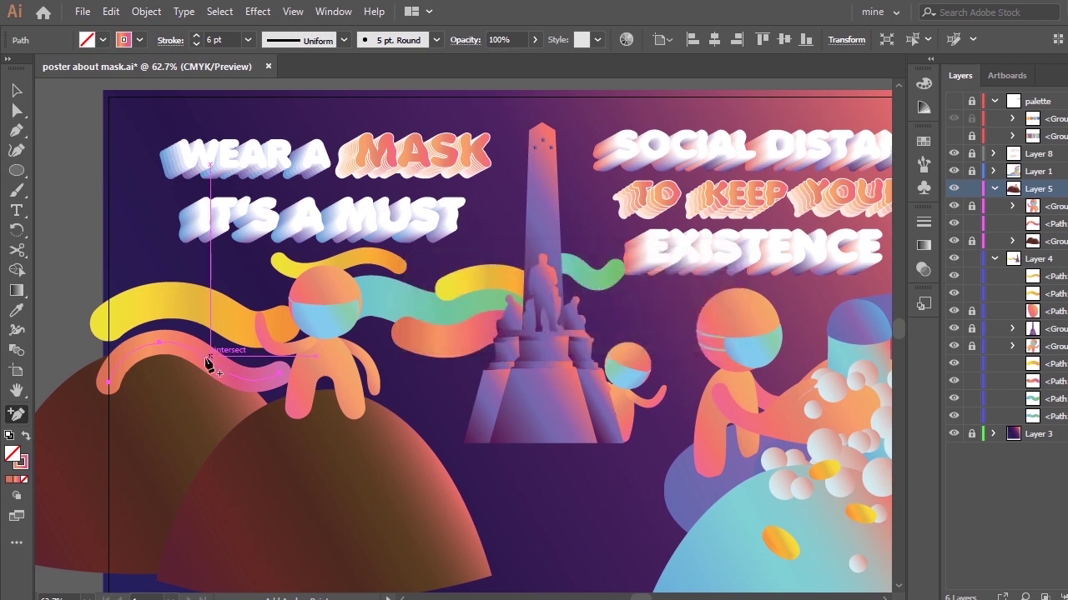
{"action": "key", "text": "minus"}
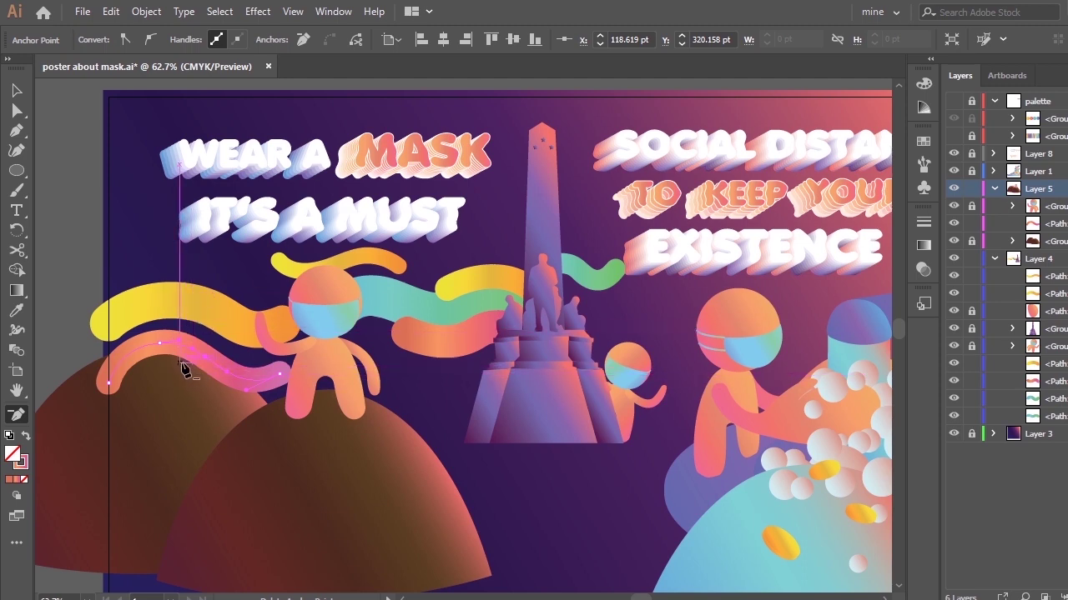
{"action": "key", "text": "ctrl"}
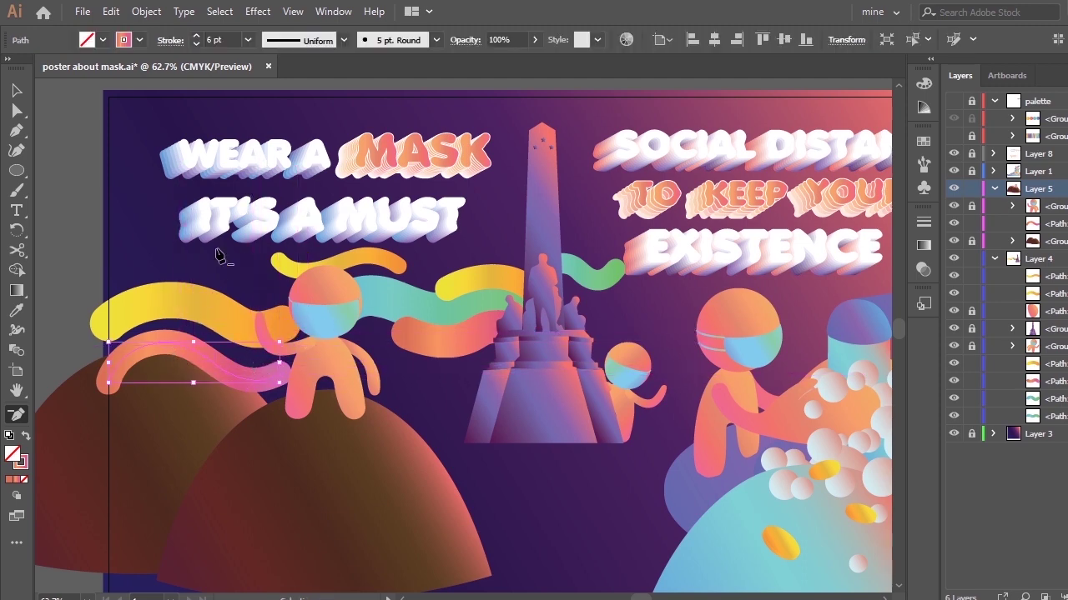
{"action": "left_click", "coordinate": [16, 90]}
{"action": "left_click", "coordinate": [166, 400]}
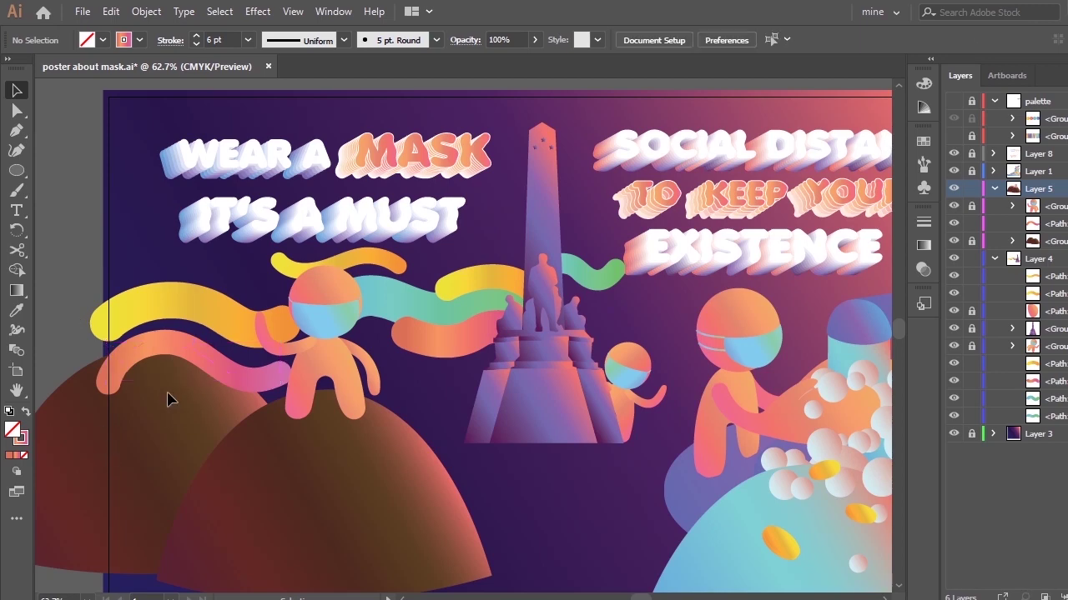
Duplicate the orange-pink wave just below itself over the rear hill and shorten the copy by deleting its right end anchor
{"action": "left_click", "coordinate": [213, 376]}
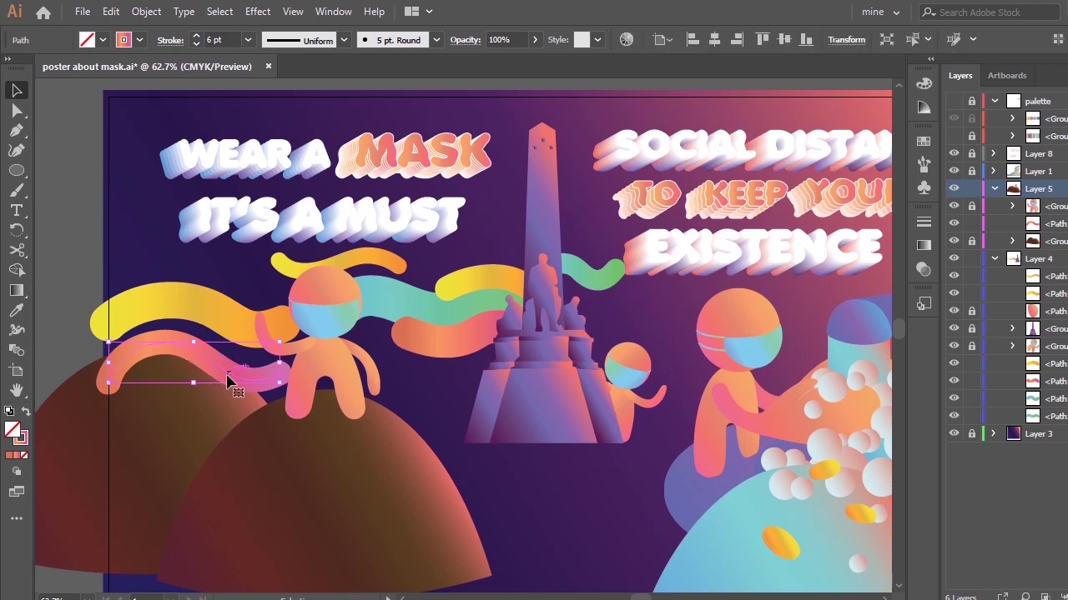
{"action": "left_click_drag", "start_coordinate": [235, 375], "coordinate": [232, 416]}
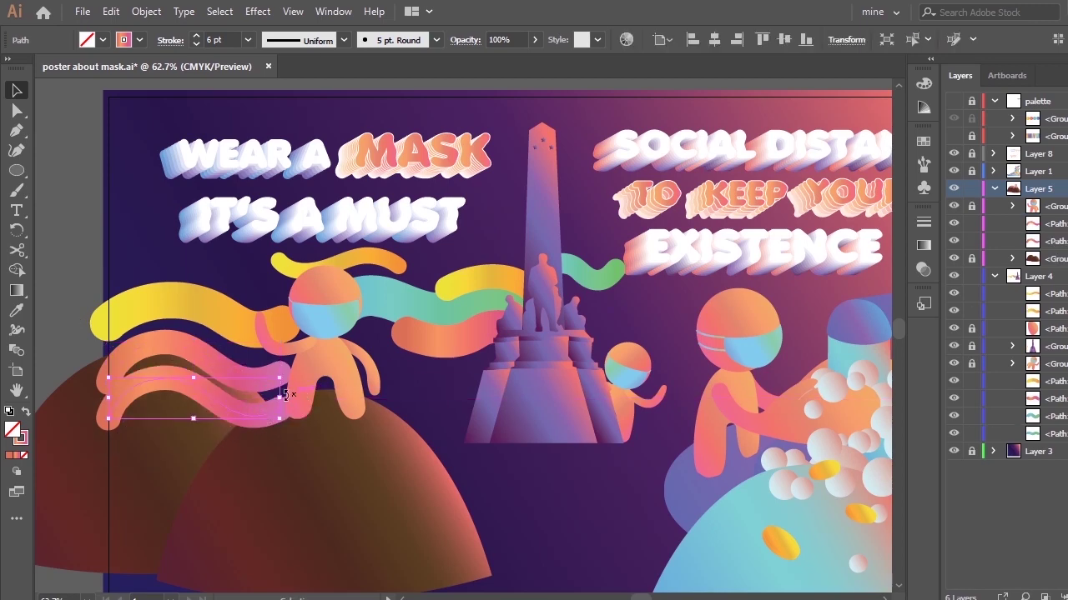
{"action": "key", "text": "p"}
{"action": "left_click", "coordinate": [280, 409]}
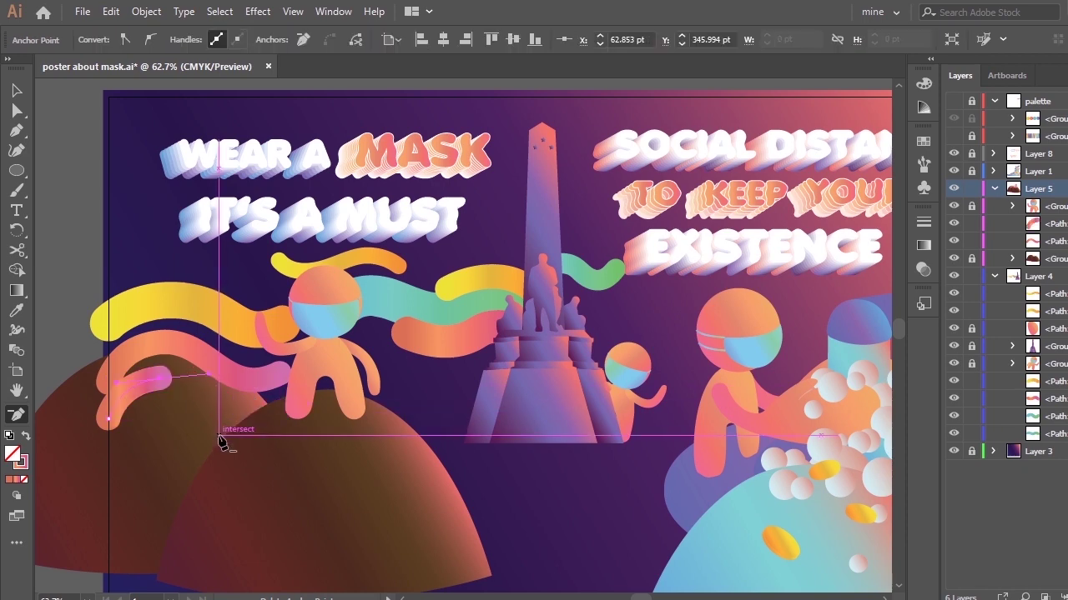
Shorten the original orange-pink wave over the rear hill by deleting its left end anchor
{"action": "key", "text": "a"}
{"action": "left_click", "coordinate": [224, 378]}
{"action": "key", "text": "minus"}
{"action": "left_click", "coordinate": [155, 343]}
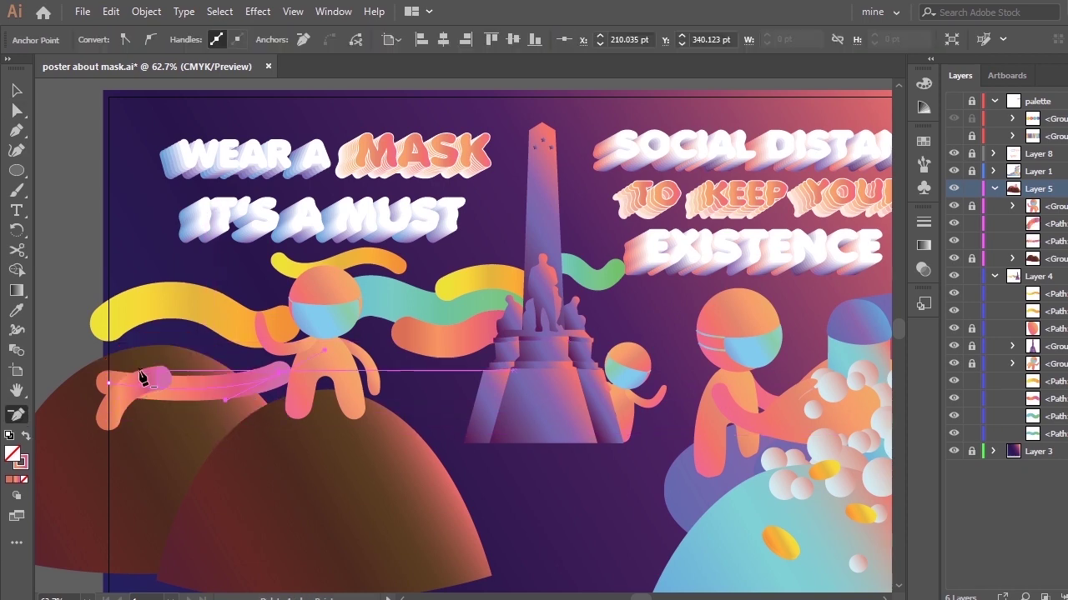
{"action": "key", "text": "ctrl+z"}
{"action": "left_click", "coordinate": [108, 382]}
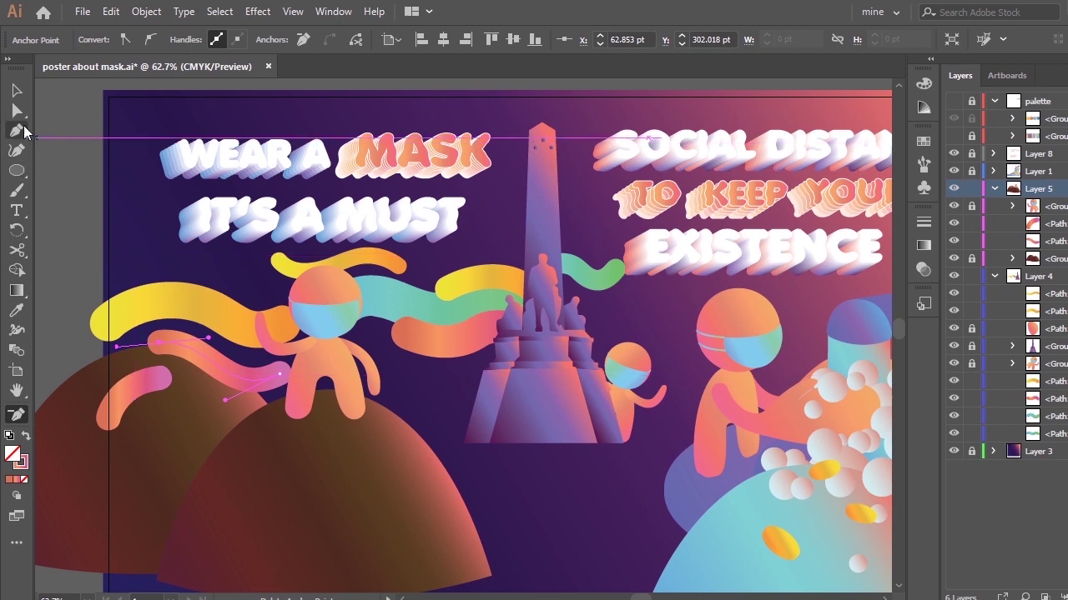
Reshape the left end of the orange-pink wave over the rear hill into a steeper curve by adjusting its anchor and handle
{"action": "left_click", "coordinate": [17, 91]}
{"action": "left_click", "coordinate": [197, 363]}
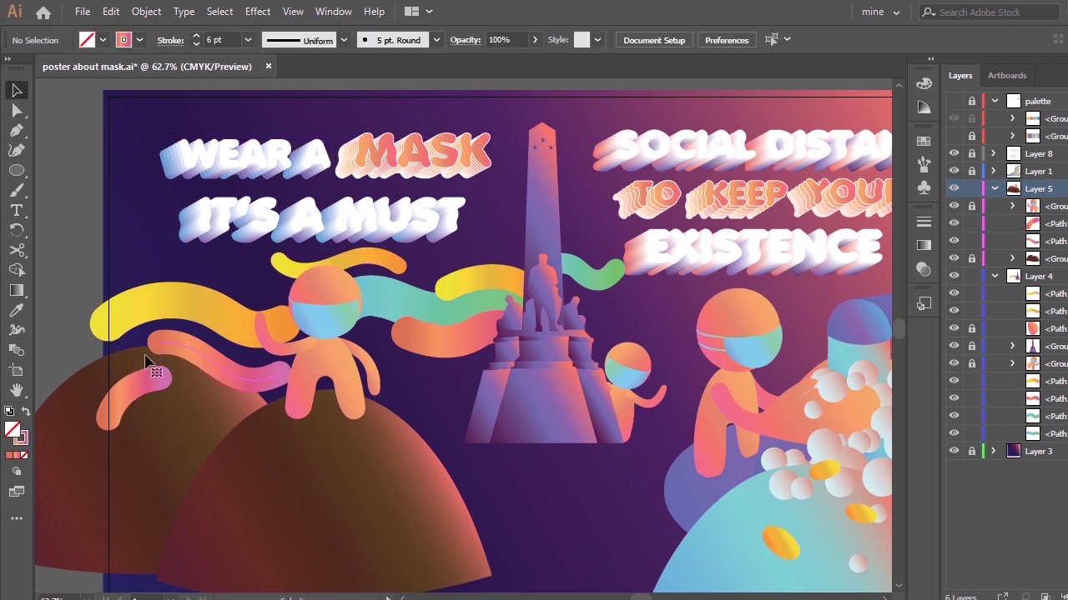
{"action": "key", "text": "a"}
{"action": "left_click_drag", "start_coordinate": [159, 343], "coordinate": [205, 315]}
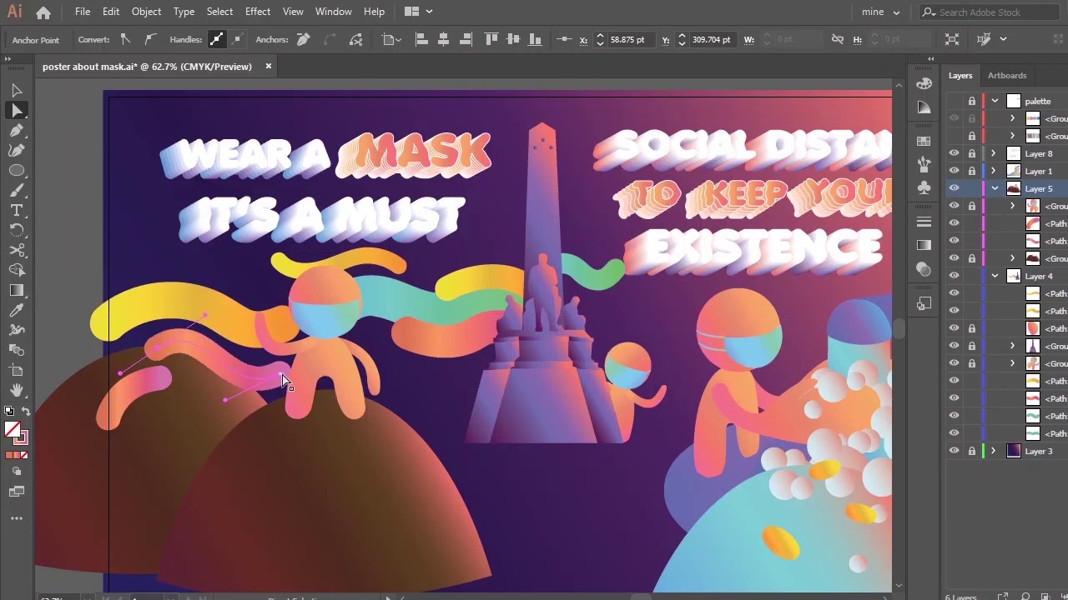
{"action": "left_click_drag", "start_coordinate": [157, 348], "coordinate": [357, 441]}
Move the short orange-pink piece off the rear hill to the empty area below the monument
{"action": "key", "text": "v"}
{"action": "left_click_drag", "start_coordinate": [136, 394], "coordinate": [496, 429]}
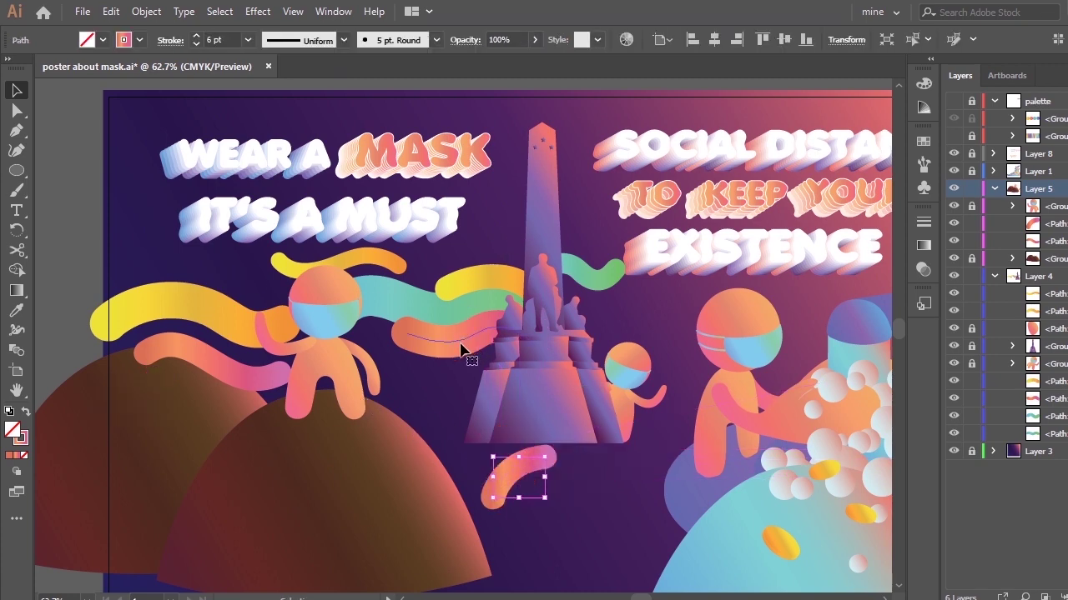
Reduce the stroke weight of the orange-pink wave beside the monument's base to 4 pt
{"action": "left_click", "coordinate": [462, 349]}
{"action": "left_click", "coordinate": [248, 40]}
{"action": "left_click", "coordinate": [267, 180]}
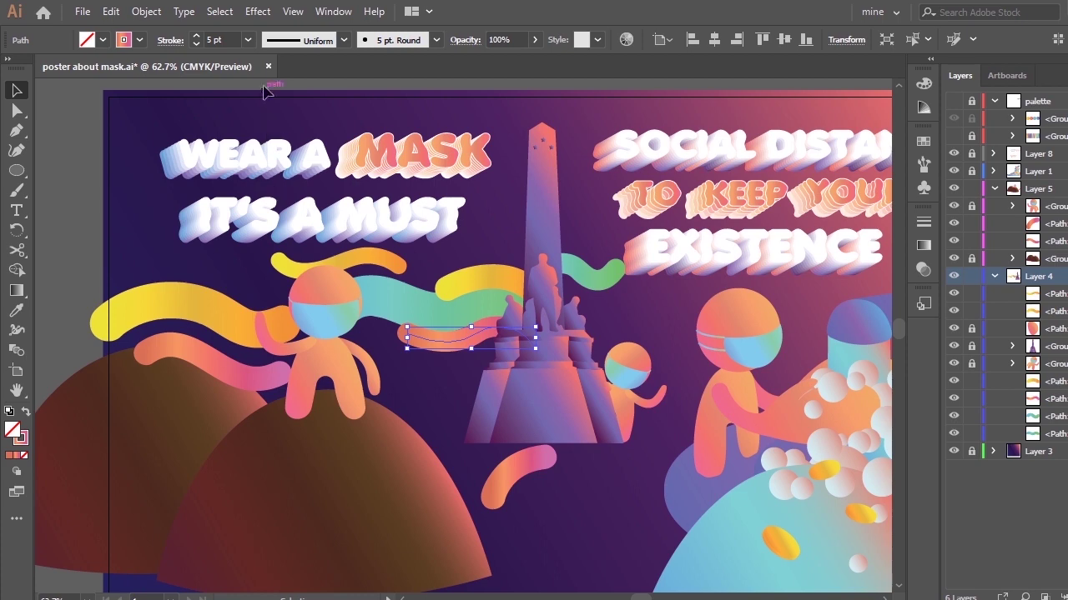
{"action": "left_click", "coordinate": [247, 40]}
{"action": "left_click", "coordinate": [251, 143]}
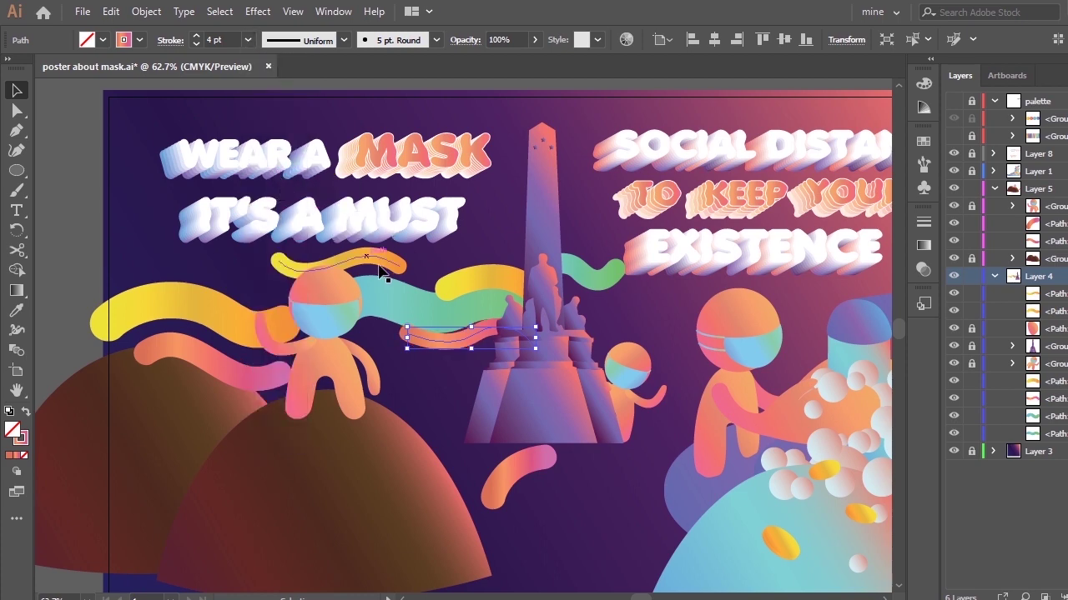
{"action": "left_click", "coordinate": [490, 248]}
Extend the left end of the orange-pink wave beside the monument up toward the teal wave by adjusting its anchors
{"action": "key", "text": "a"}
{"action": "mouse_move", "coordinate": [407, 337]}
{"action": "left_mouse_down"}
{"action": "mouse_move", "coordinate": [398, 329]}
{"action": "mouse_move", "coordinate": [467, 331]}
{"action": "mouse_move", "coordinate": [395, 327]}
{"action": "left_mouse_up"}
{"action": "left_click_drag", "start_coordinate": [531, 342], "coordinate": [398, 342]}
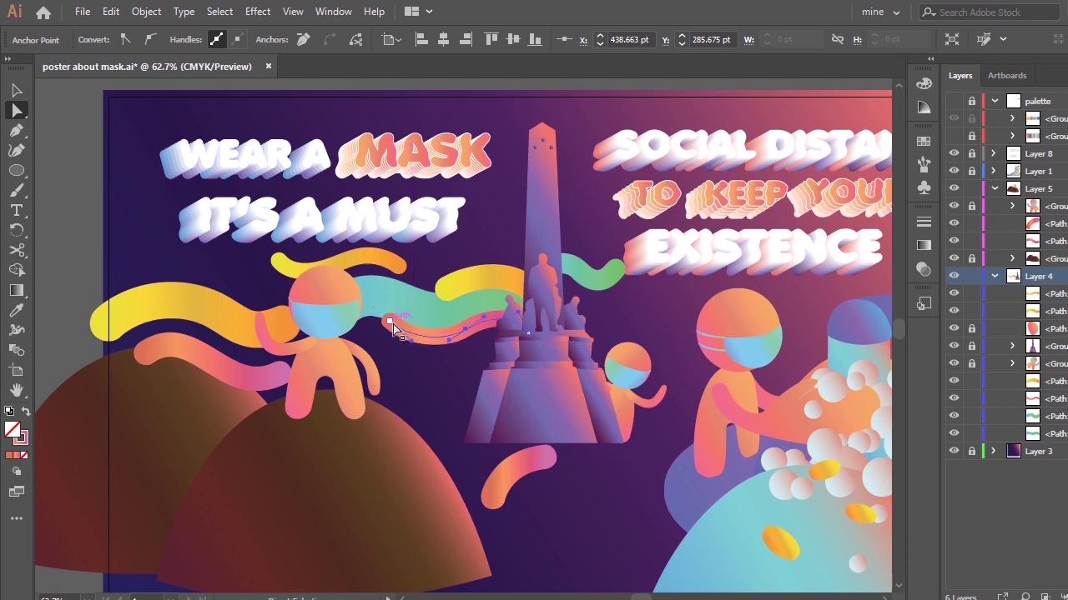
{"action": "left_click", "coordinate": [428, 403]}
{"action": "key", "text": "v"}
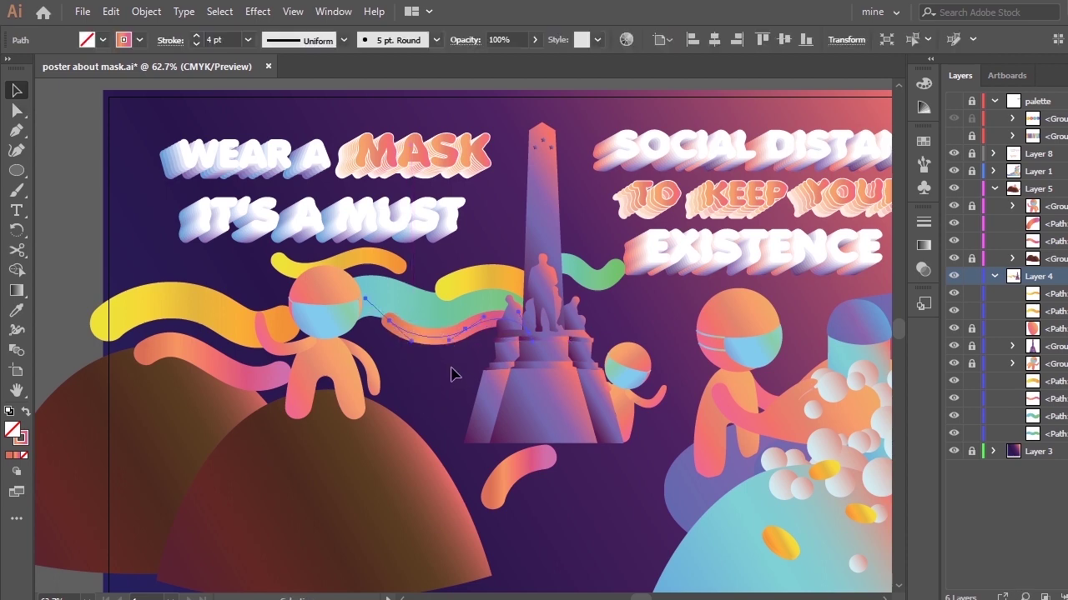
Nudge the orange-pink wave beside the monument so it sits close beneath the teal wave
{"action": "left_click_drag", "start_coordinate": [469, 327], "coordinate": [474, 342]}
{"action": "left_click", "coordinate": [486, 278]}
{"action": "left_click_drag", "start_coordinate": [490, 276], "coordinate": [489, 270]}
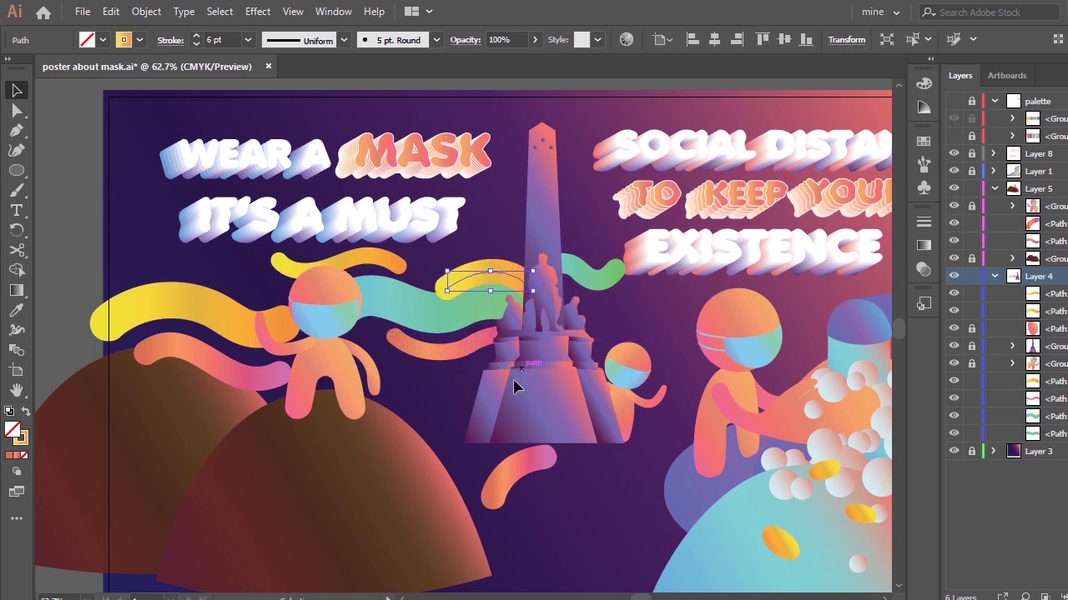
{"action": "left_click", "coordinate": [465, 405]}
{"action": "left_click_drag", "start_coordinate": [487, 392], "coordinate": [478, 340]}
{"action": "left_click", "coordinate": [470, 414]}
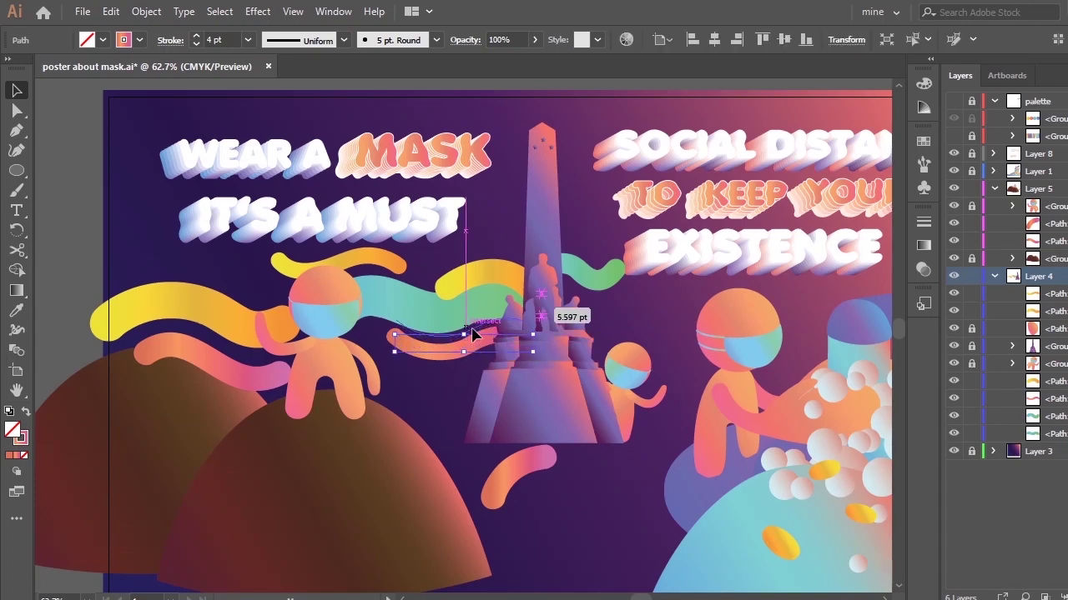
Refine the curve of the orange-pink wave by adjusting its anchors to follow the teal wave's lower edge
{"action": "left_click", "coordinate": [457, 407]}
{"action": "key", "text": "a"}
{"action": "left_click", "coordinate": [492, 320]}
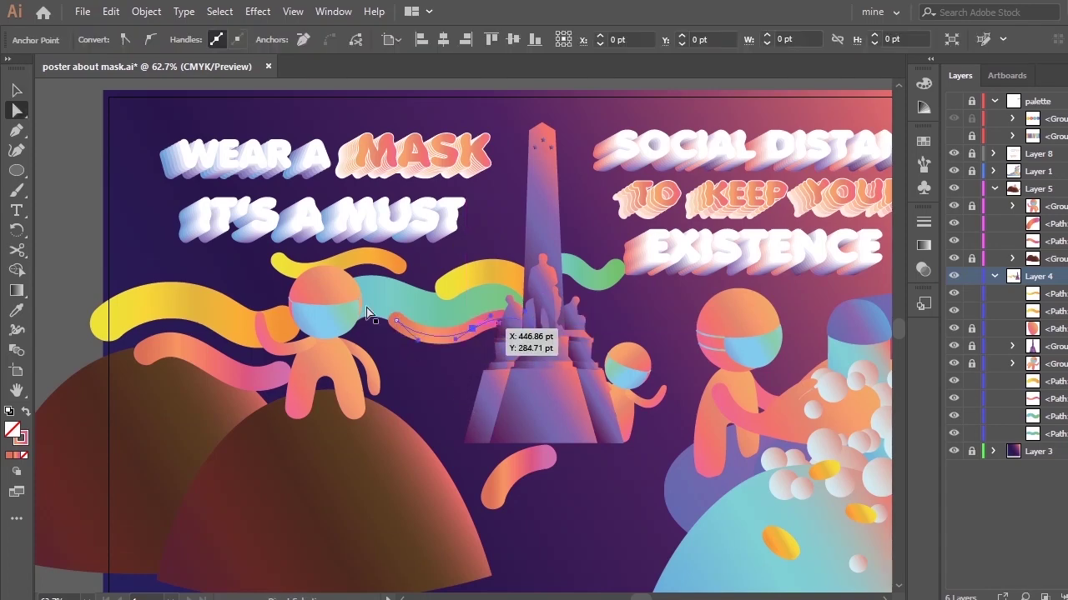
{"action": "mouse_move", "coordinate": [418, 340]}
{"action": "left_mouse_down"}
{"action": "mouse_move", "coordinate": [427, 344]}
{"action": "mouse_move", "coordinate": [409, 324]}
{"action": "left_mouse_up"}
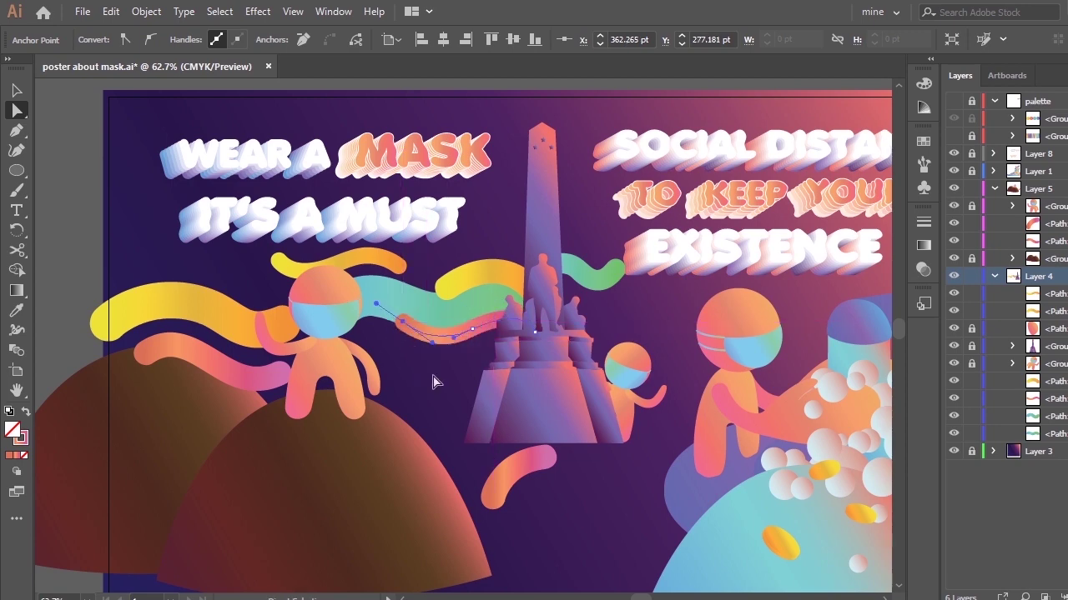
{"action": "left_click", "coordinate": [425, 397]}
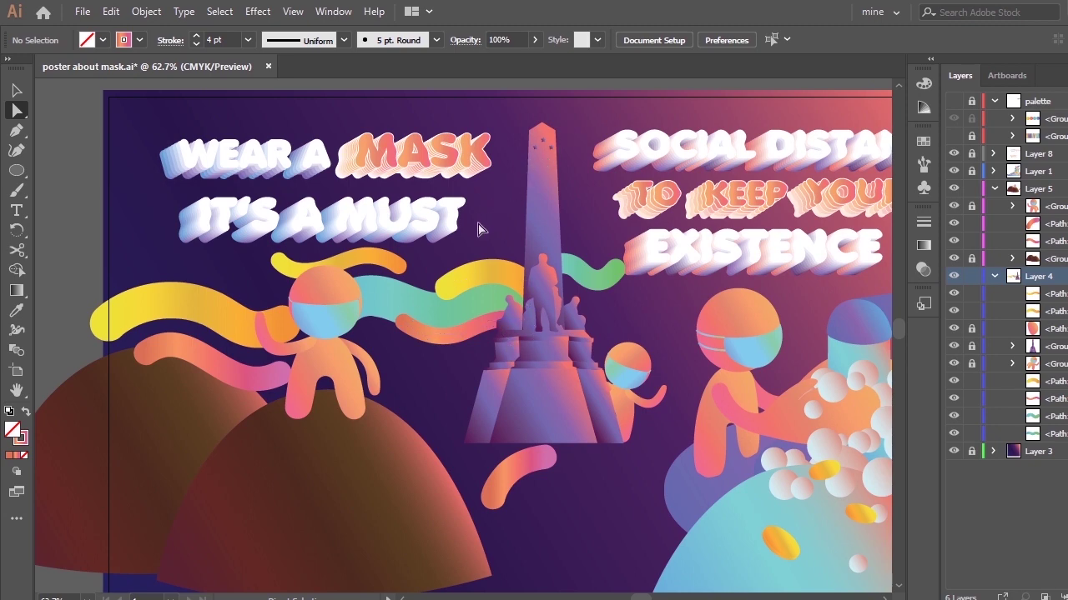
Duplicate the yellow wave above the hill figure's head slightly lower and delete the copy's left end anchor
{"action": "left_click", "coordinate": [380, 260]}
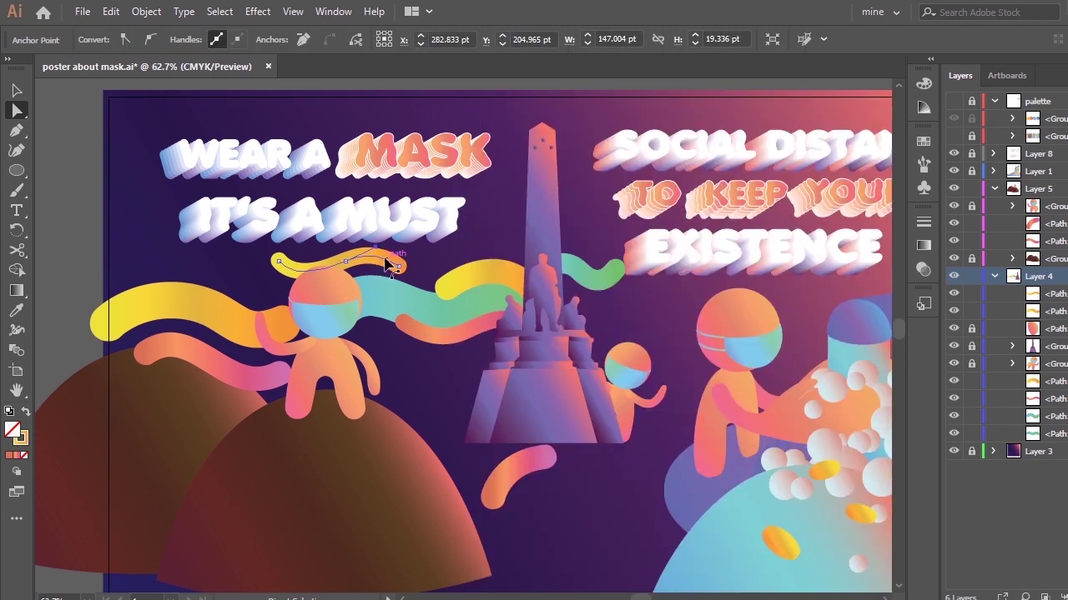
{"action": "key", "text": "c"}
{"action": "key", "text": "v"}
{"action": "left_click_drag", "start_coordinate": [390, 263], "coordinate": [382, 290]}
{"action": "key", "text": "a"}
{"action": "key", "text": "minus"}
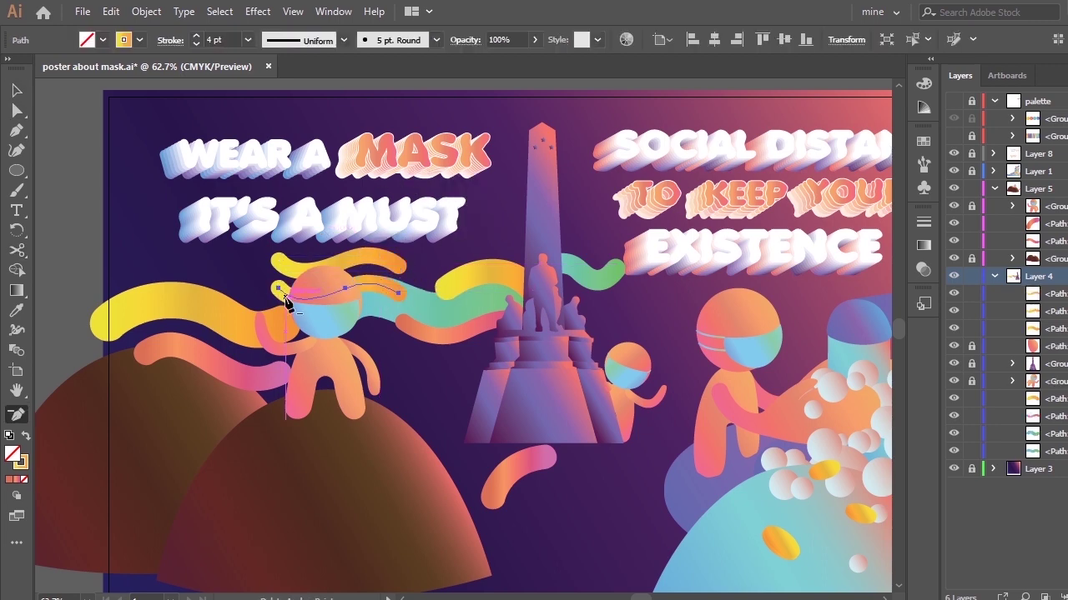
{"action": "left_click", "coordinate": [279, 289]}
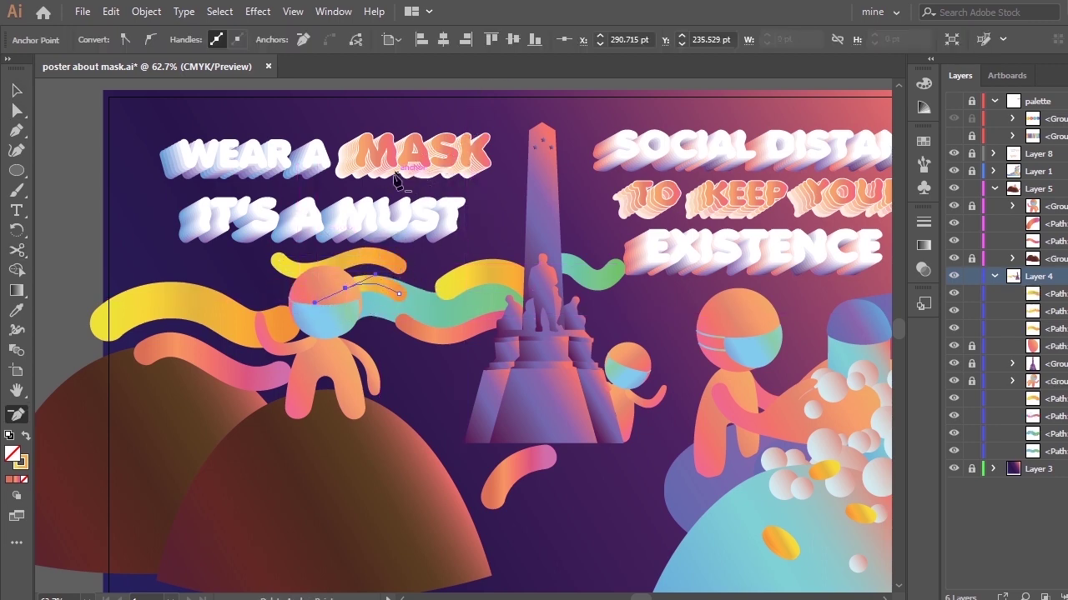
Show the palette layer and apply its blue-purple gradient to the shortened wave copy as its stroke, with no fill
{"action": "key", "text": "i"}
{"action": "left_click", "coordinate": [953, 101]}
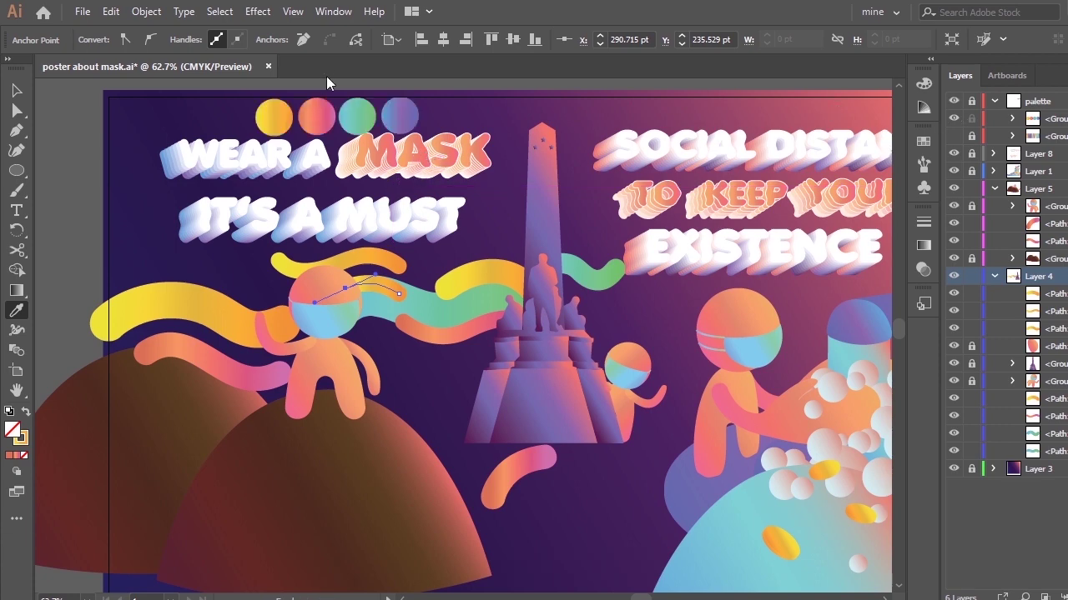
{"action": "left_click", "coordinate": [402, 132]}
{"action": "left_click", "coordinate": [25, 412]}
{"action": "left_click", "coordinate": [402, 117]}
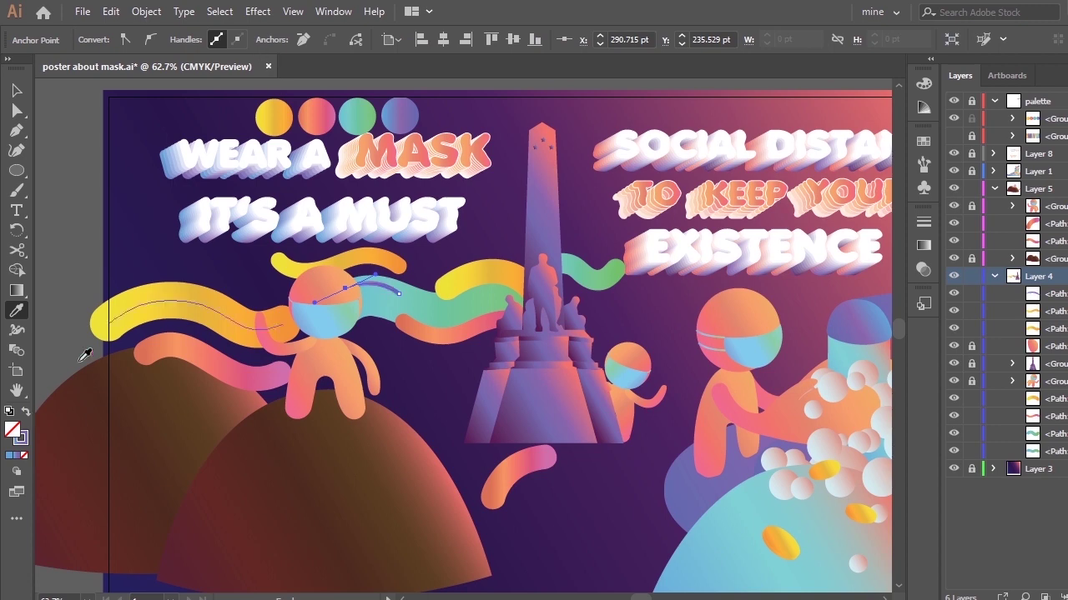
Set the blue-purple wave's stroke to 4 pt and shift it down onto the teal wave beside the figure's head
{"action": "key", "text": "v"}
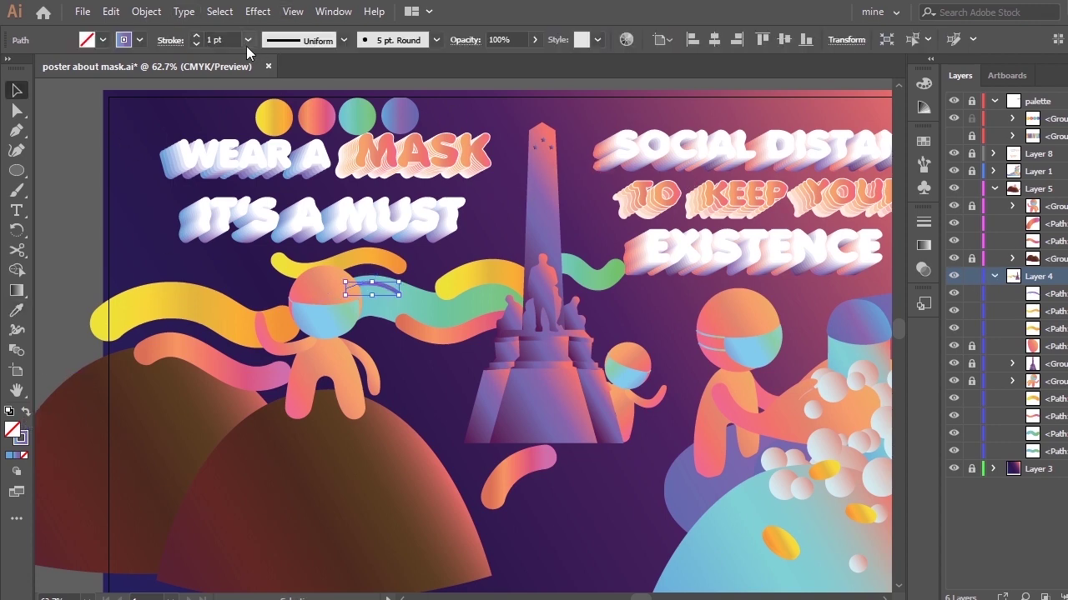
{"action": "left_click", "coordinate": [247, 42]}
{"action": "left_click", "coordinate": [271, 179]}
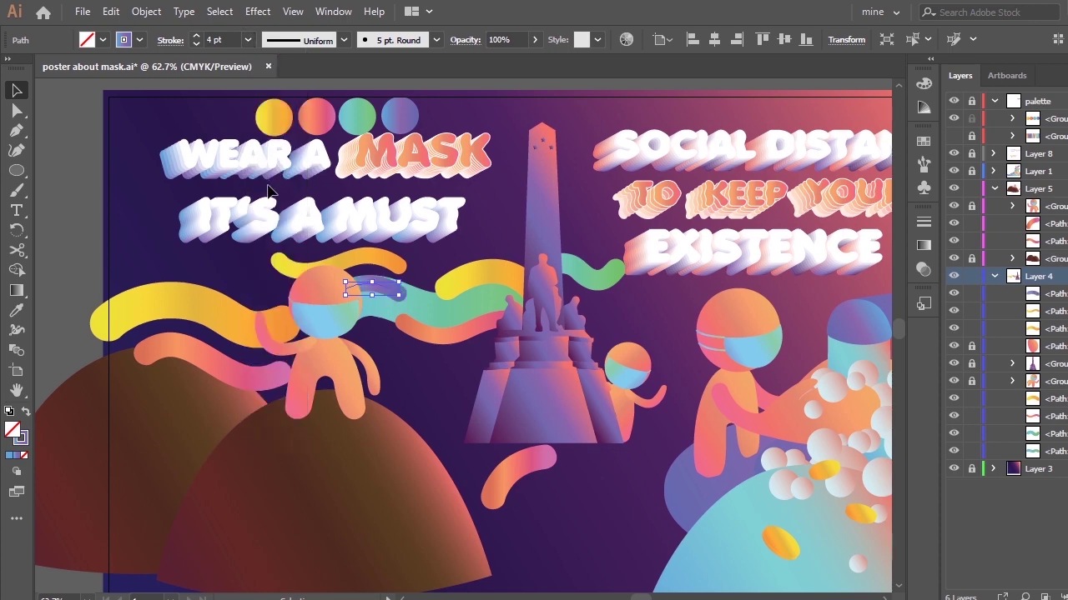
{"action": "left_click_drag", "start_coordinate": [369, 286], "coordinate": [378, 295]}
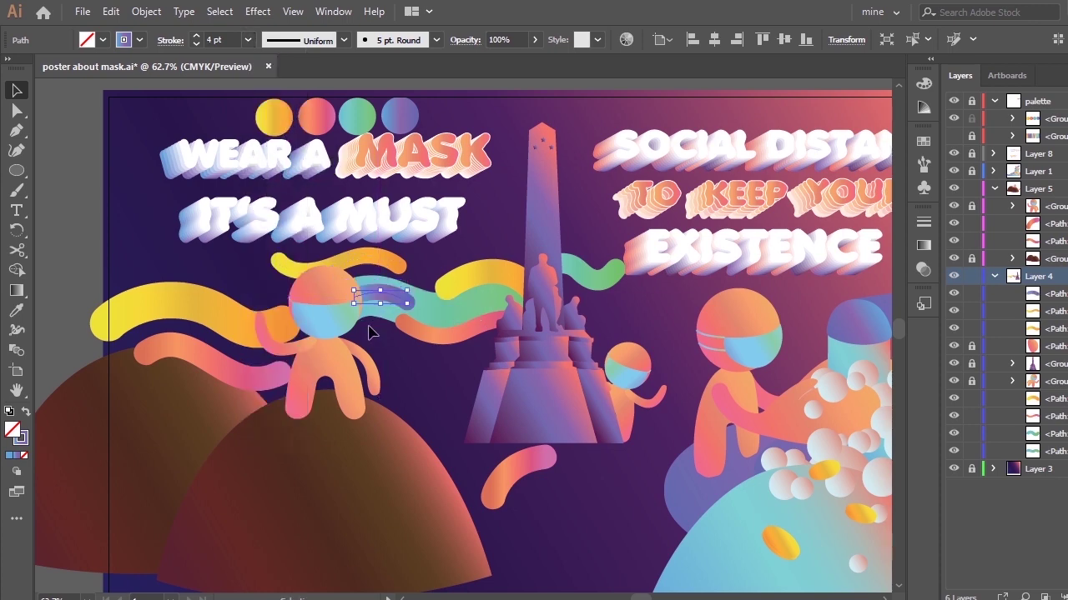
{"action": "left_click", "coordinate": [464, 249]}
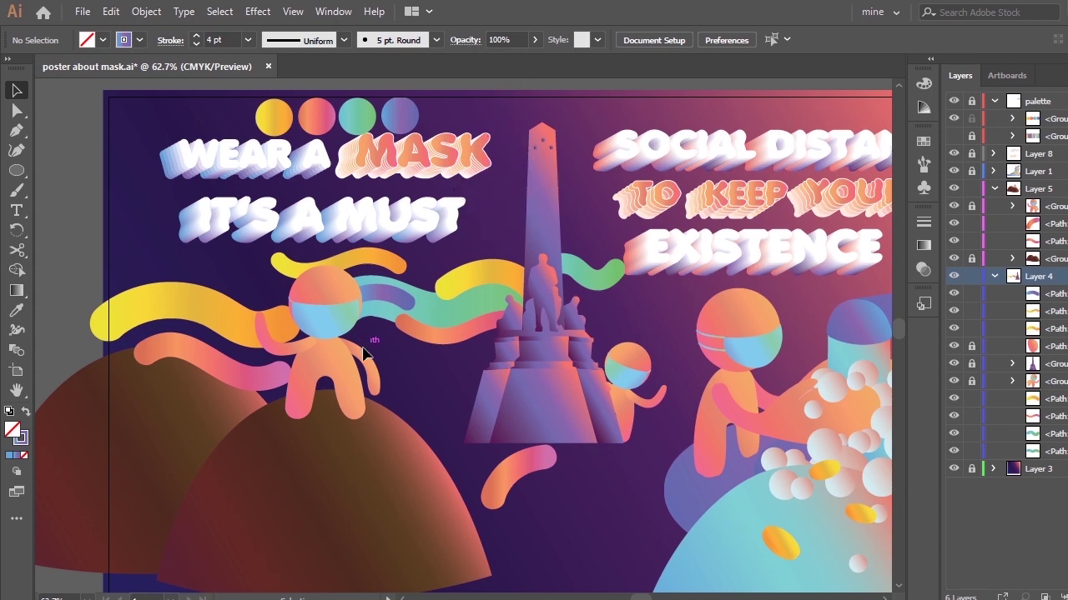
Delete the short orange-pink piece below the monument
{"action": "key", "text": "ctrl+z"}
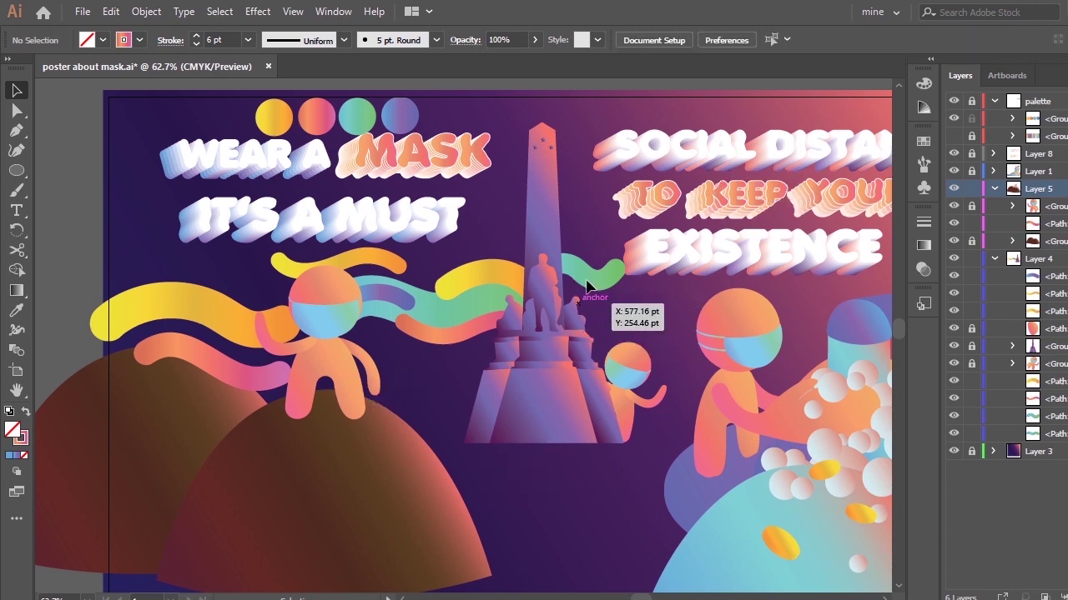
{"action": "left_click", "coordinate": [529, 330]}
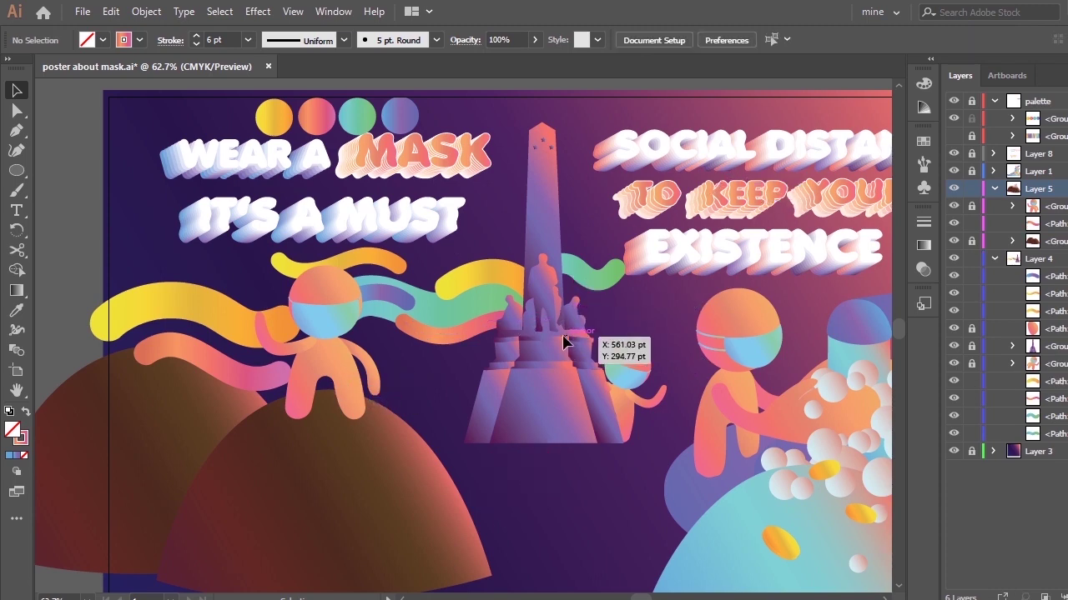
Try to extend the orange-pink wave past the monument with a curved segment rising above the small figure's head
{"action": "key", "text": "a"}
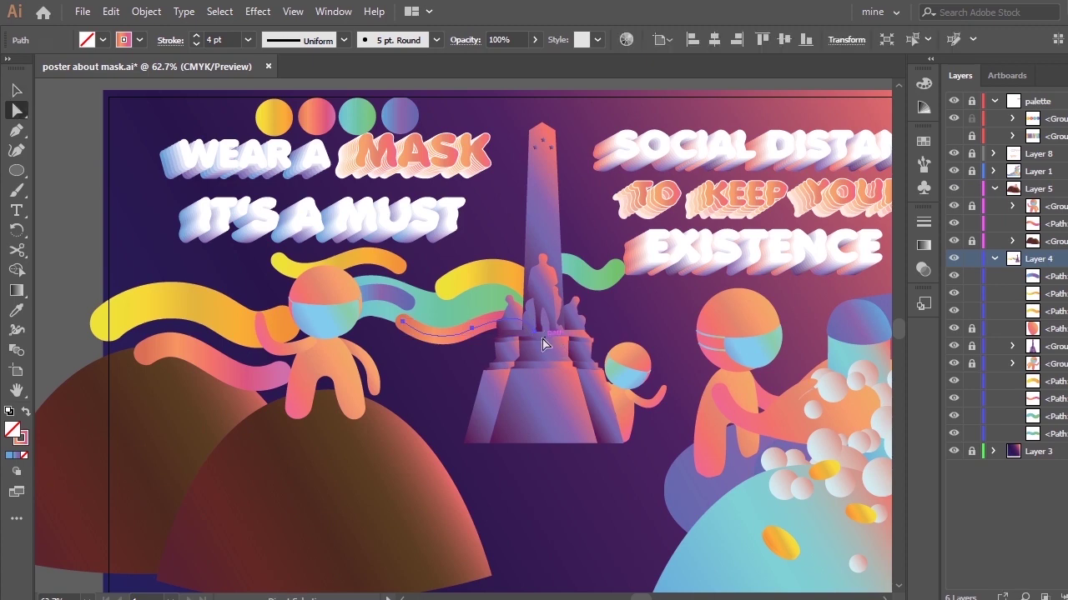
{"action": "left_click", "coordinate": [536, 335]}
{"action": "key", "text": "p"}
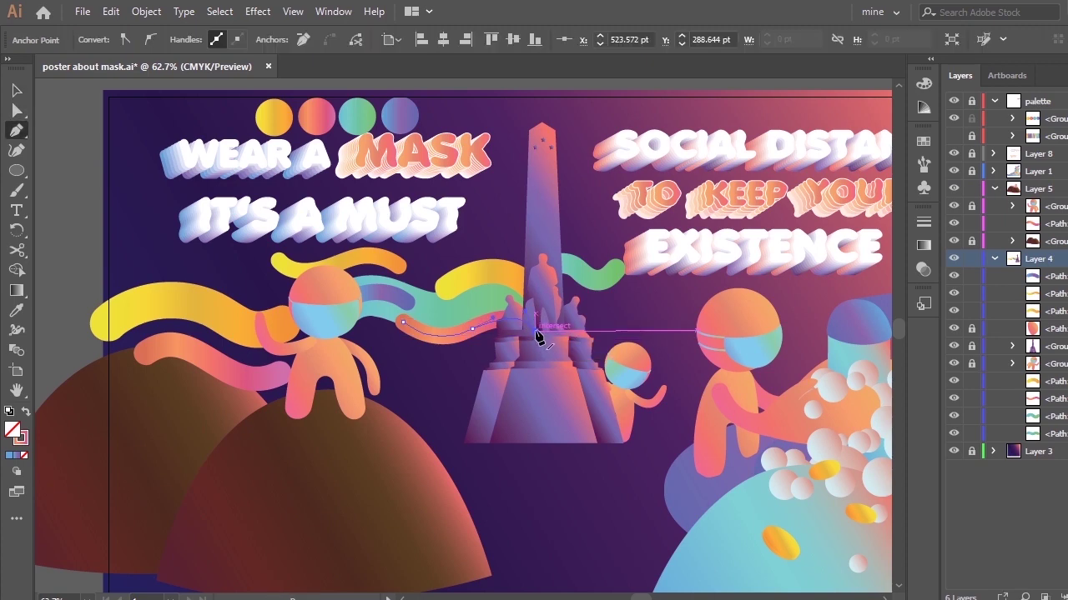
{"action": "left_click", "coordinate": [535, 332]}
{"action": "left_click_drag", "start_coordinate": [622, 334], "coordinate": [672, 291]}
{"action": "key", "text": "a"}
{"action": "left_click_drag", "start_coordinate": [536, 332], "coordinate": [542, 334]}
{"action": "left_click_drag", "start_coordinate": [623, 334], "coordinate": [630, 321]}
{"action": "left_click_drag", "start_coordinate": [542, 330], "coordinate": [545, 328]}
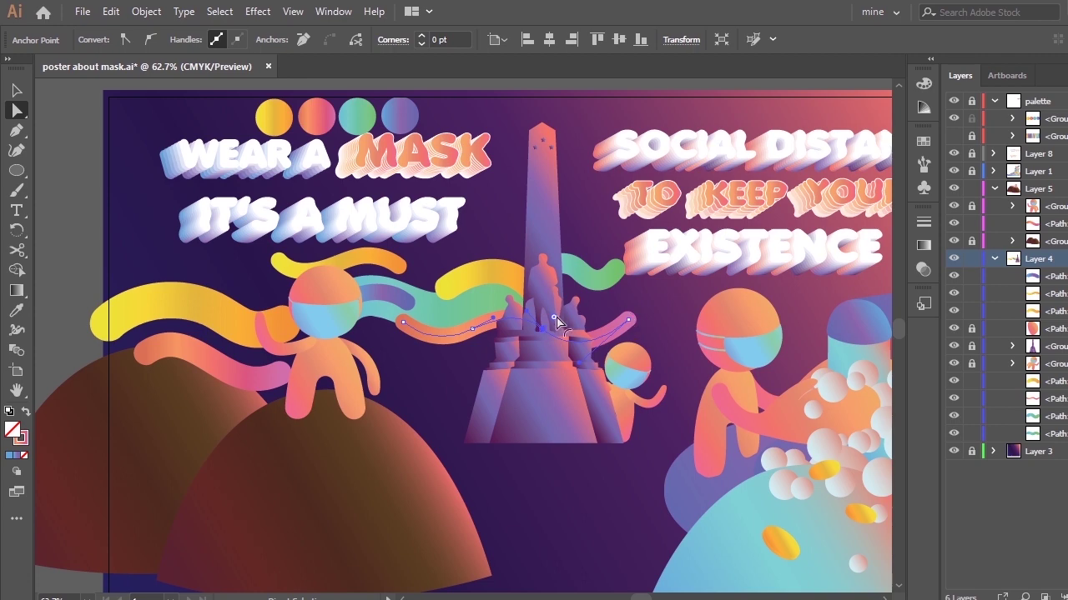
{"action": "left_click", "coordinate": [629, 321]}
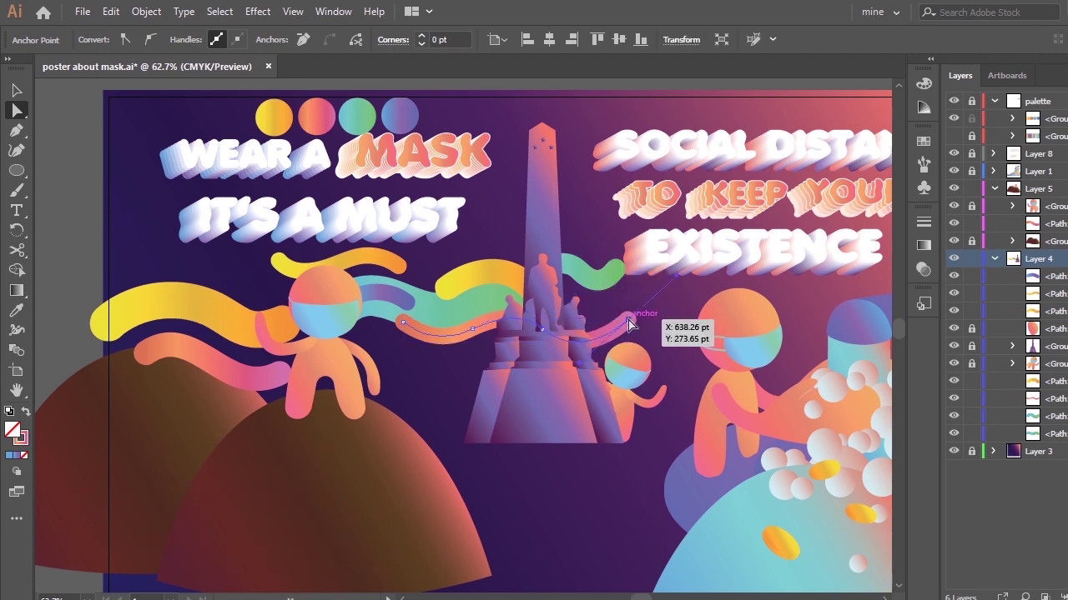
{"action": "left_click_drag", "start_coordinate": [629, 323], "coordinate": [639, 305]}
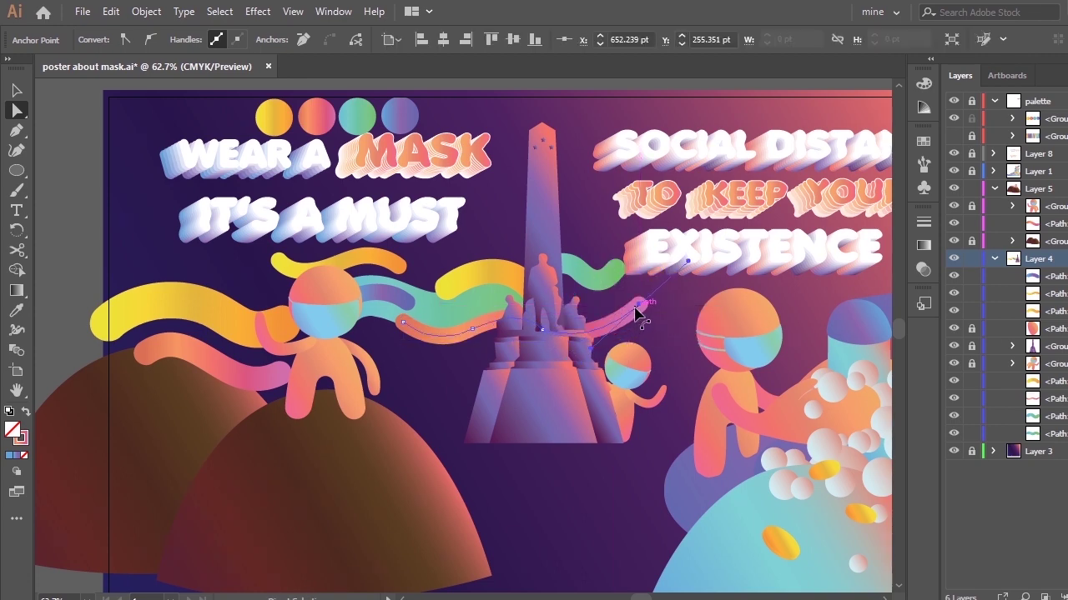
Remove the orange-pink wave's added segment beyond the monument
{"action": "key", "text": "minus"}
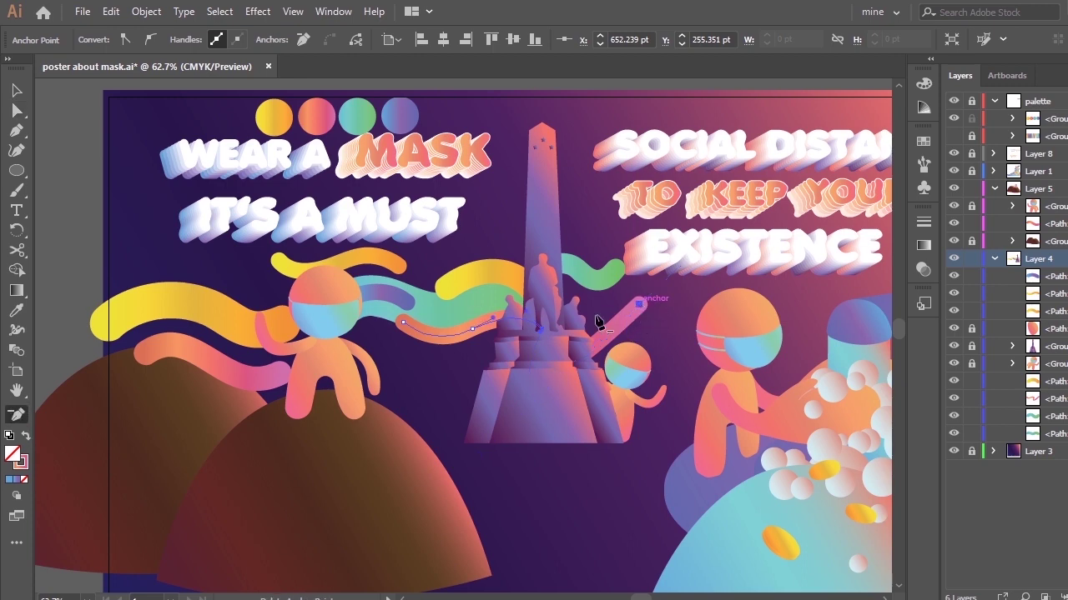
{"action": "left_click", "coordinate": [639, 305]}
{"action": "key", "text": "a"}
{"action": "left_click", "coordinate": [609, 332]}
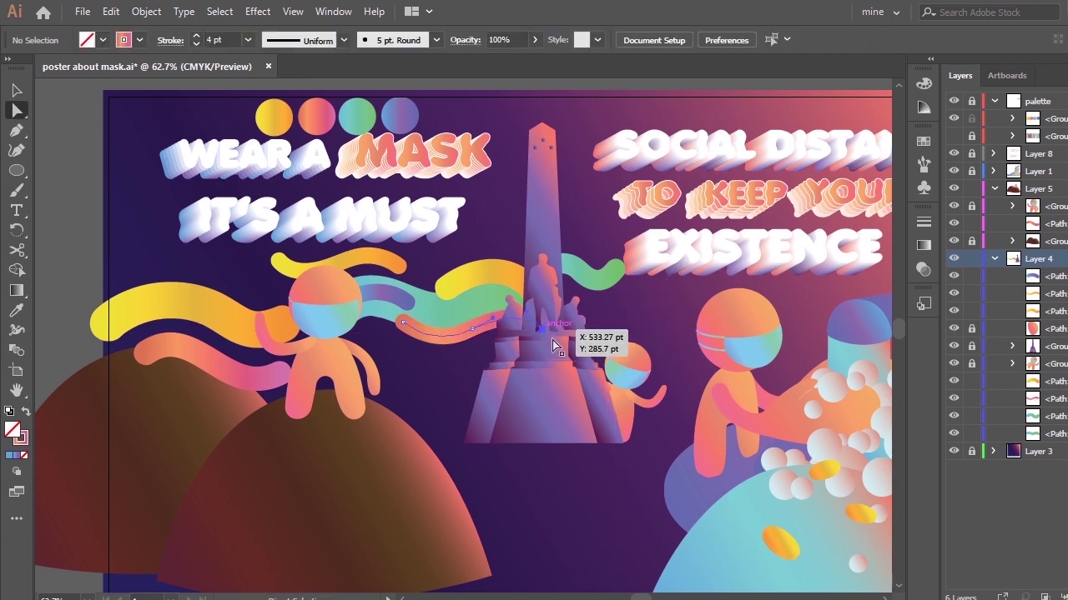
{"action": "left_click_drag", "start_coordinate": [553, 345], "coordinate": [571, 355]}
{"action": "key", "text": "ctrl+z"}
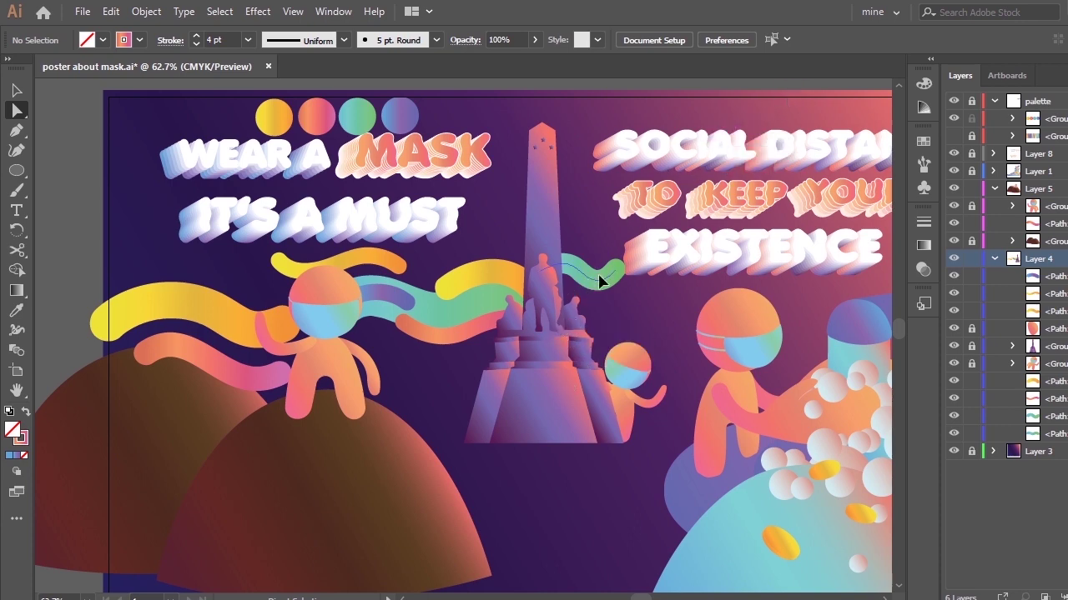
Reshape the teal-green wave on the monument's right, lowering it and stretching its end toward the large masked figure's head
{"action": "left_click_drag", "start_coordinate": [611, 283], "coordinate": [623, 319]}
{"action": "left_click", "coordinate": [650, 292]}
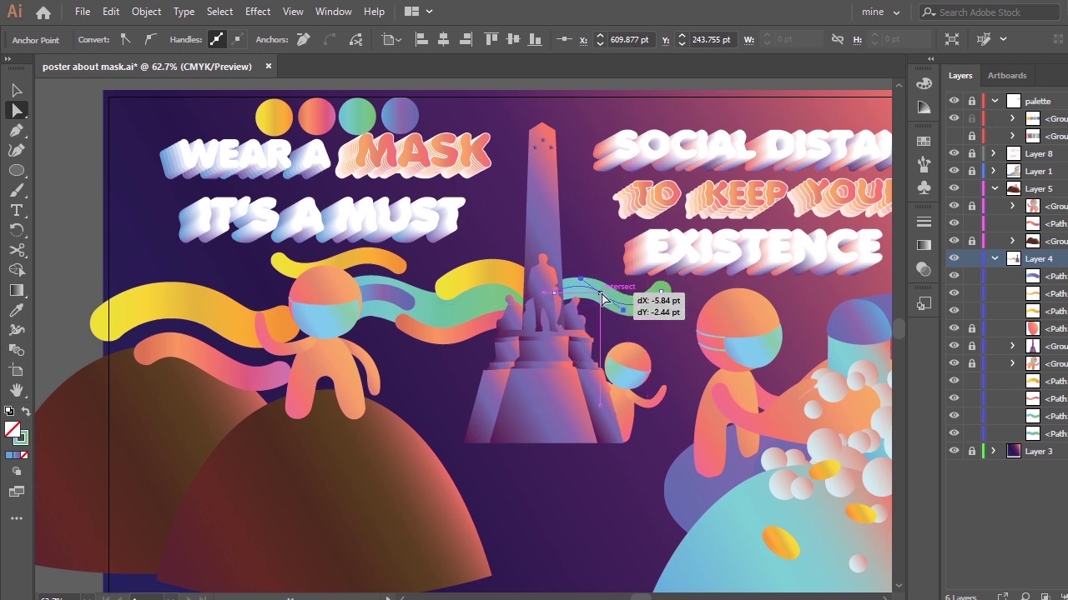
{"action": "left_click_drag", "start_coordinate": [554, 296], "coordinate": [678, 293]}
{"action": "left_click", "coordinate": [659, 293]}
{"action": "left_click_drag", "start_coordinate": [602, 298], "coordinate": [607, 295]}
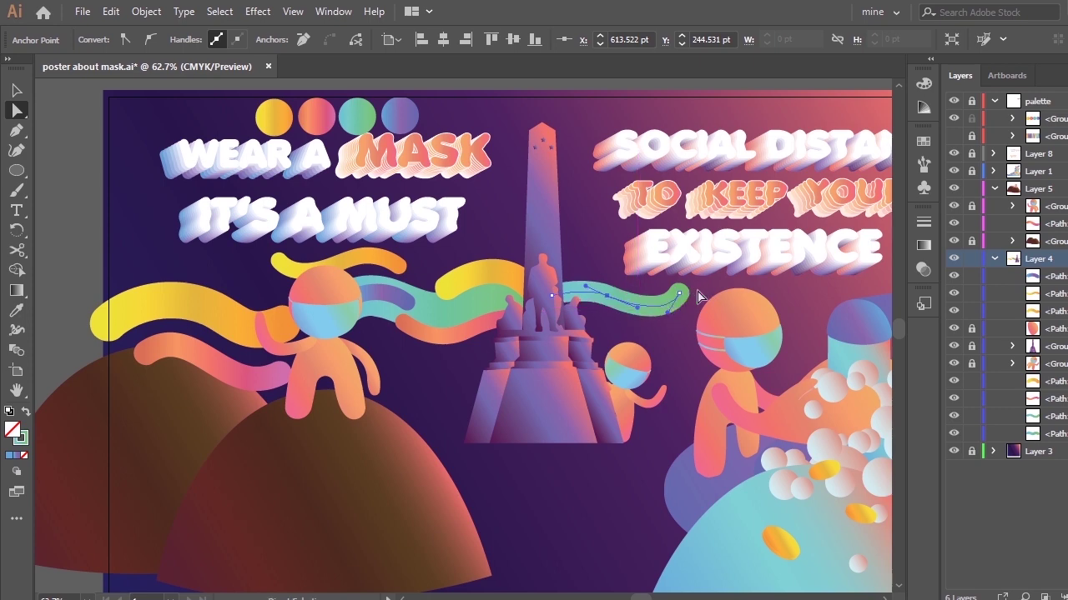
Replace the teal-green wave on the monument's right with a new wavy path ending at the large masked figure's head
{"action": "key", "text": "Delete"}
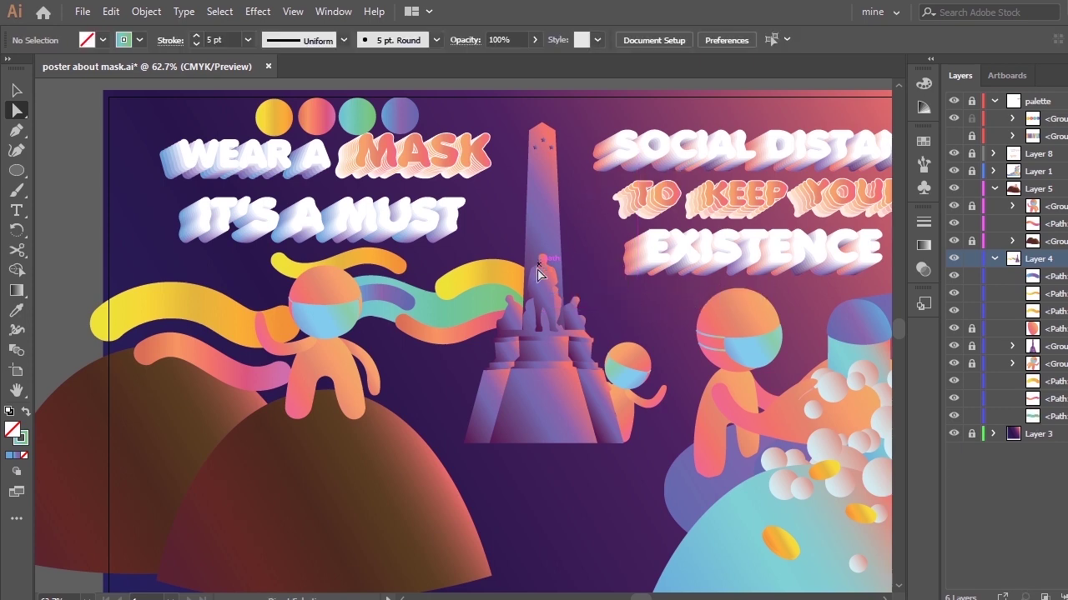
{"action": "key", "text": "p"}
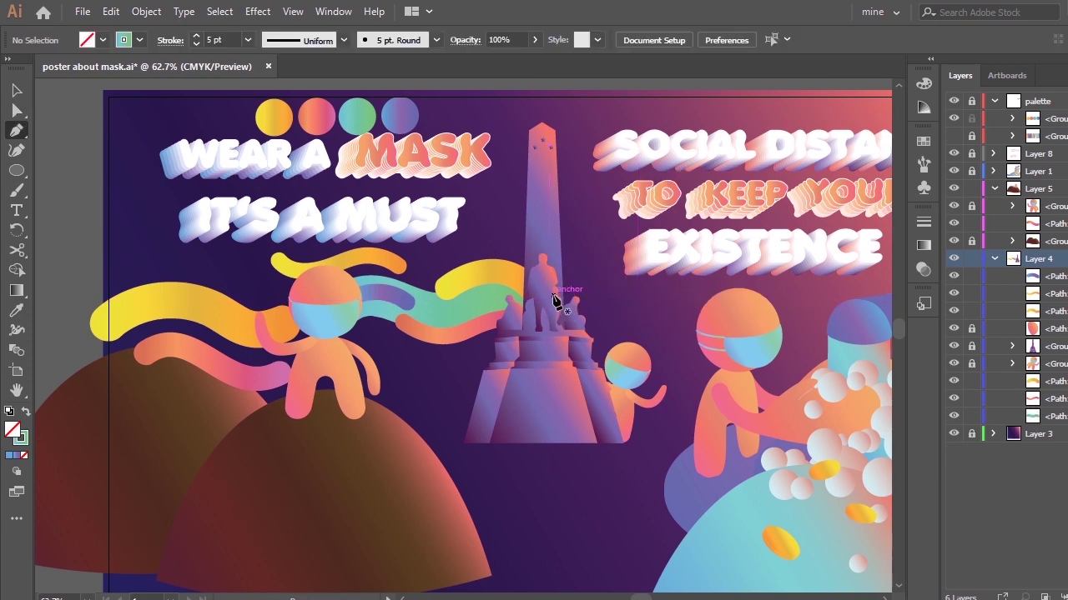
{"action": "mouse_move", "coordinate": [553, 296]}
{"action": "left_mouse_down"}
{"action": "mouse_move", "coordinate": [606, 288]}
{"action": "mouse_move", "coordinate": [613, 299]}
{"action": "mouse_move", "coordinate": [659, 285]}
{"action": "mouse_move", "coordinate": [685, 309]}
{"action": "left_mouse_up"}
{"action": "key", "text": "ctrl+z"}
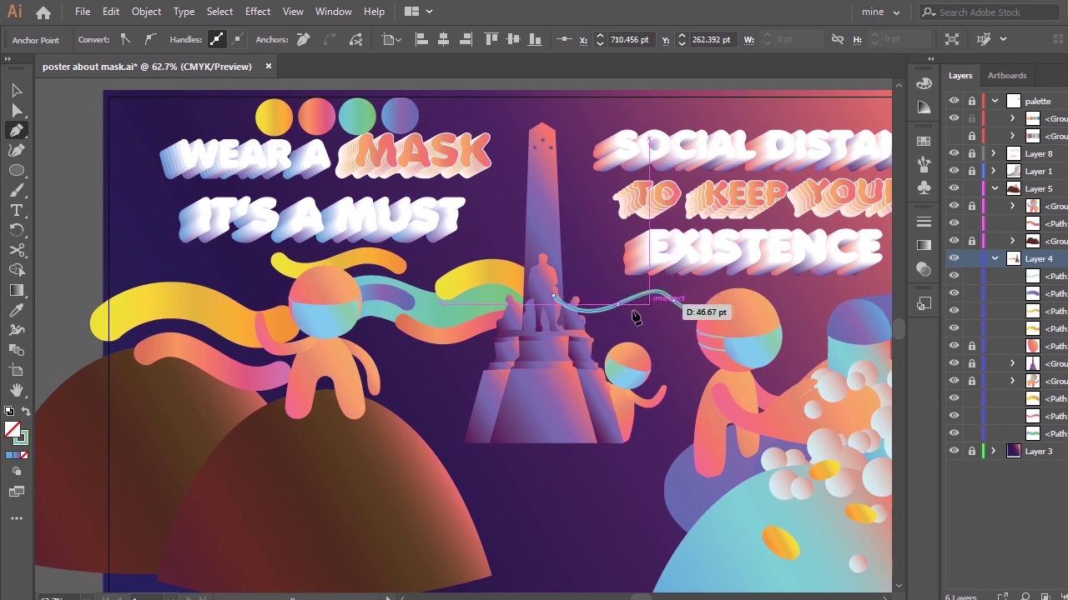
{"action": "key", "text": "q"}
{"action": "key", "text": "a"}
{"action": "left_click_drag", "start_coordinate": [673, 300], "coordinate": [685, 308]}
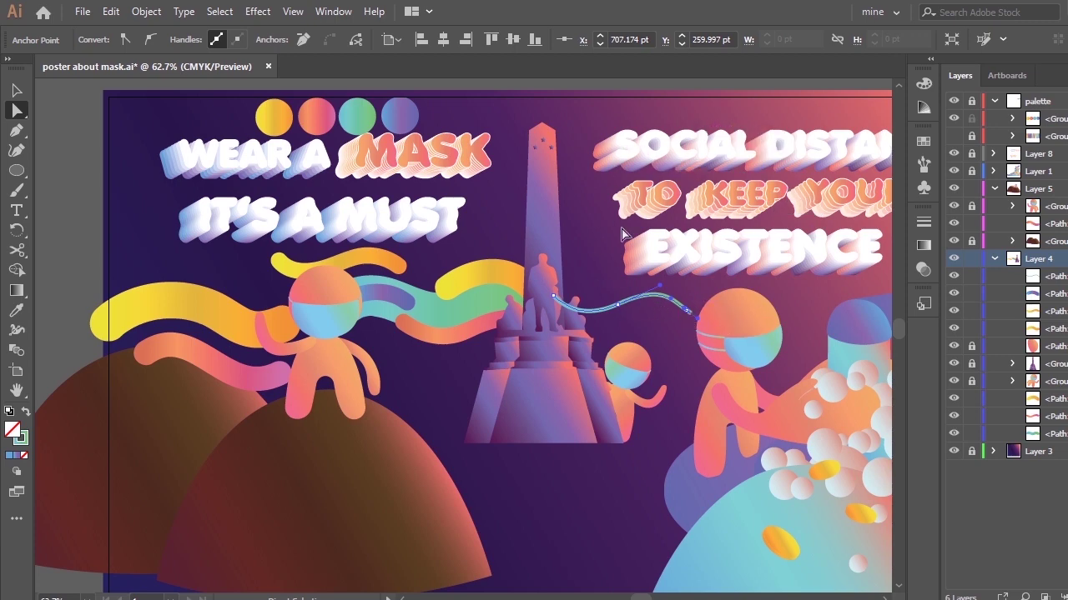
Place the new wavy path below the monument and figure groups in Layer 4 and give it the yellow wave's gradient
{"action": "left_click_drag", "start_coordinate": [1066, 289], "coordinate": [1064, 416]}
{"action": "left_click_drag", "start_coordinate": [1065, 289], "coordinate": [1034, 380]}
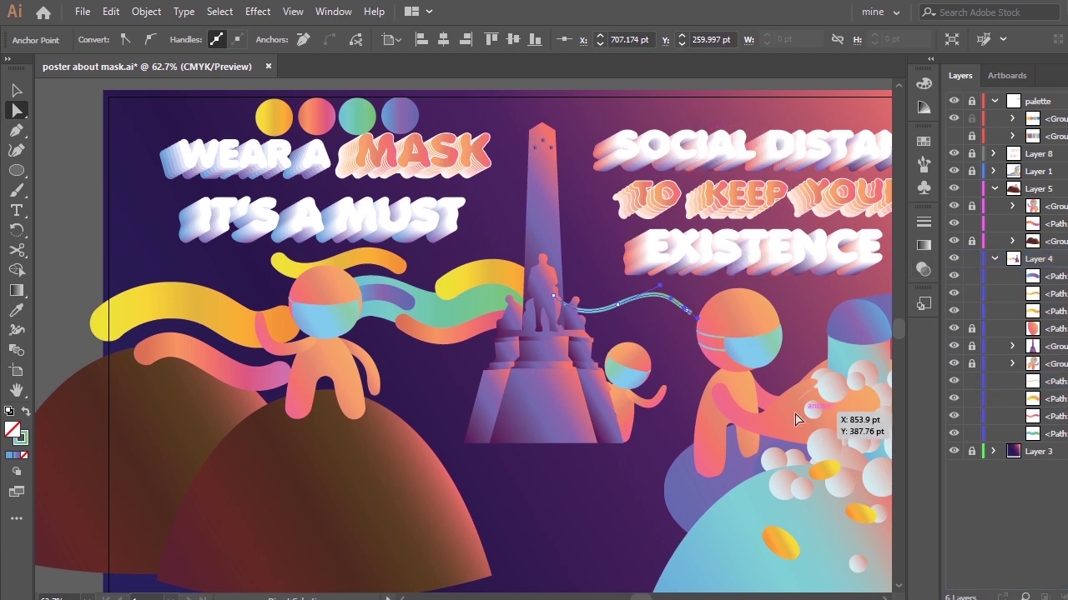
{"action": "key", "text": "i"}
{"action": "left_click", "coordinate": [512, 267]}
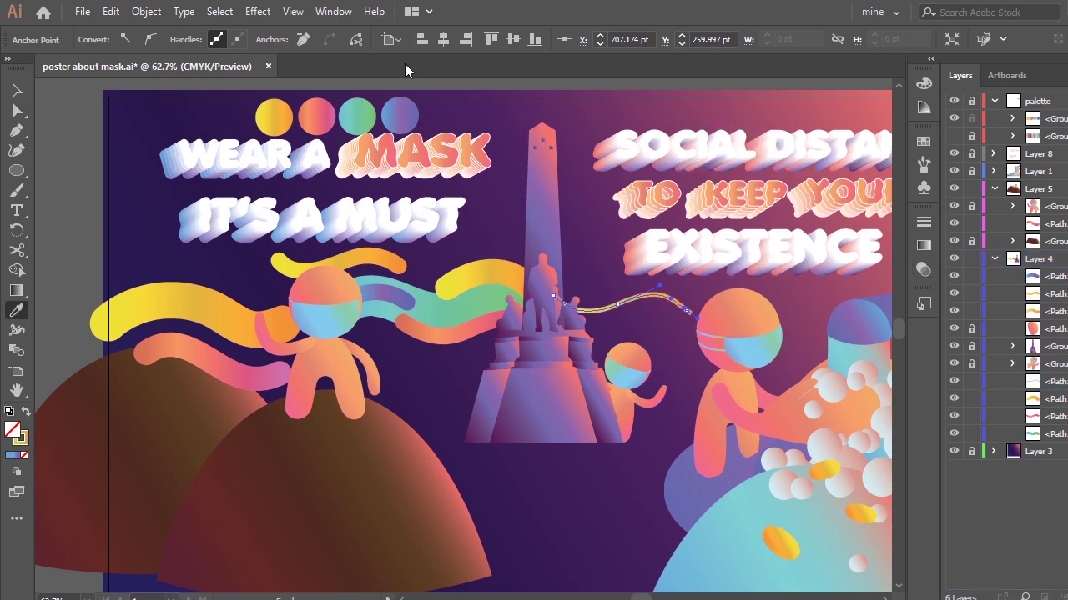
Apply the 5 pt. Round brush with a 6 pt stroke to the yellow wave on the monument's right
{"action": "left_click", "coordinate": [17, 89]}
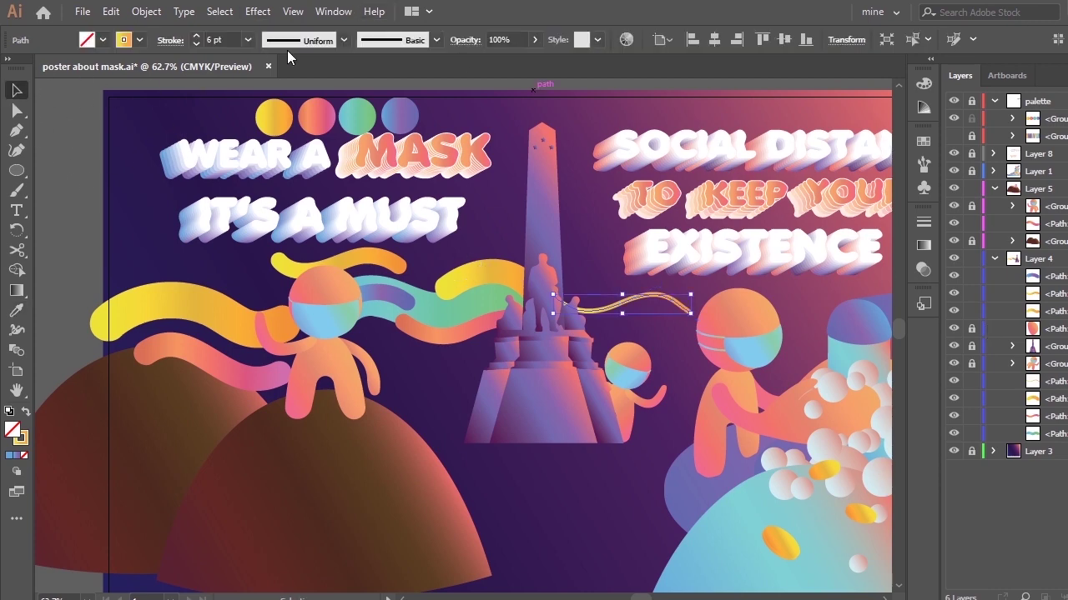
{"action": "left_click", "coordinate": [392, 40]}
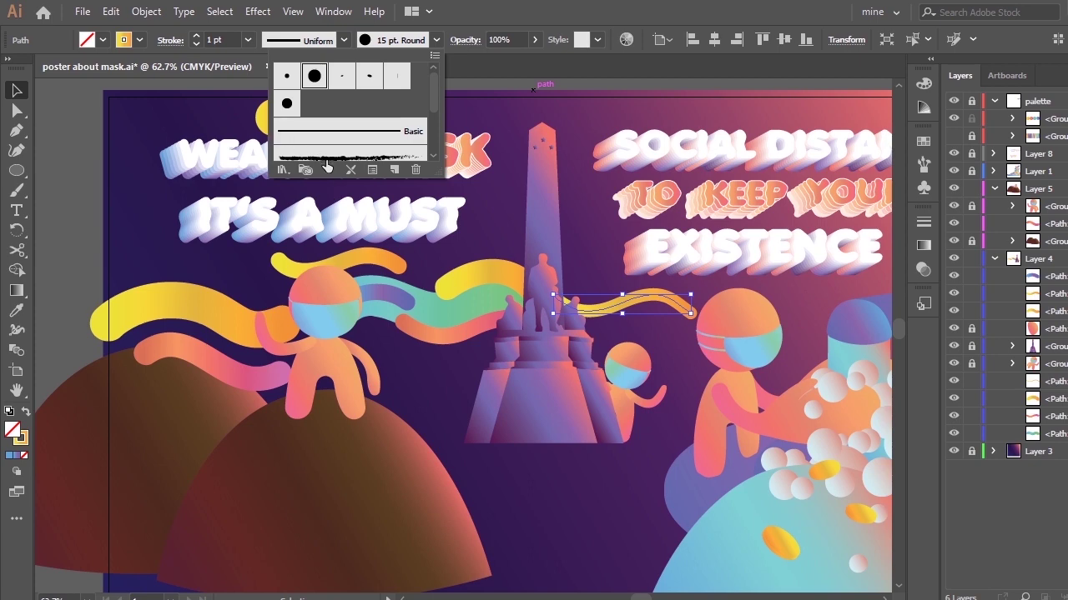
{"action": "left_click", "coordinate": [247, 40]}
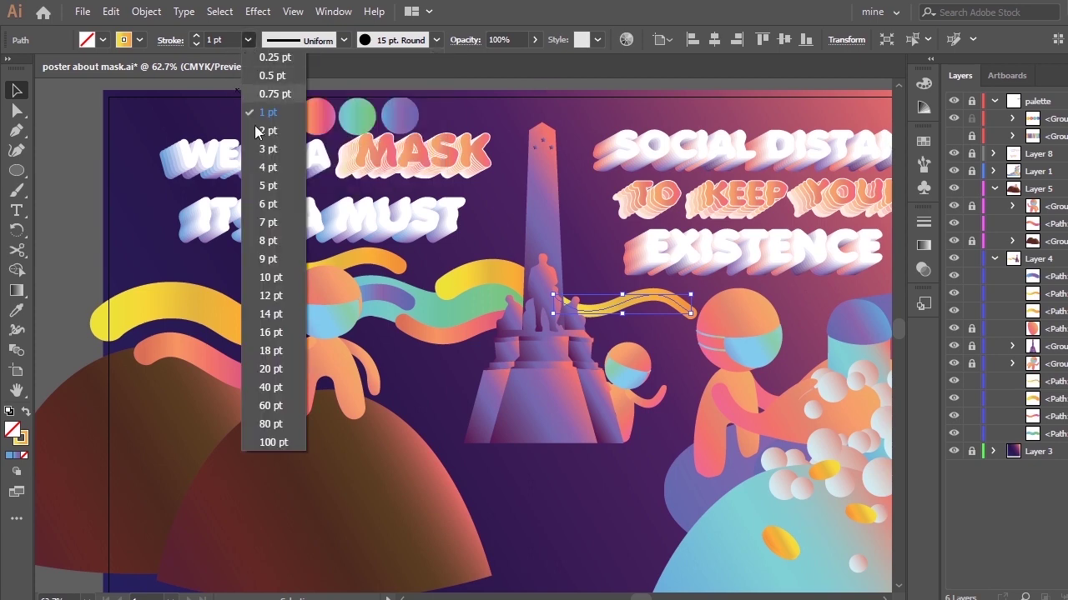
{"action": "left_click", "coordinate": [267, 184]}
{"action": "left_click", "coordinate": [247, 40]}
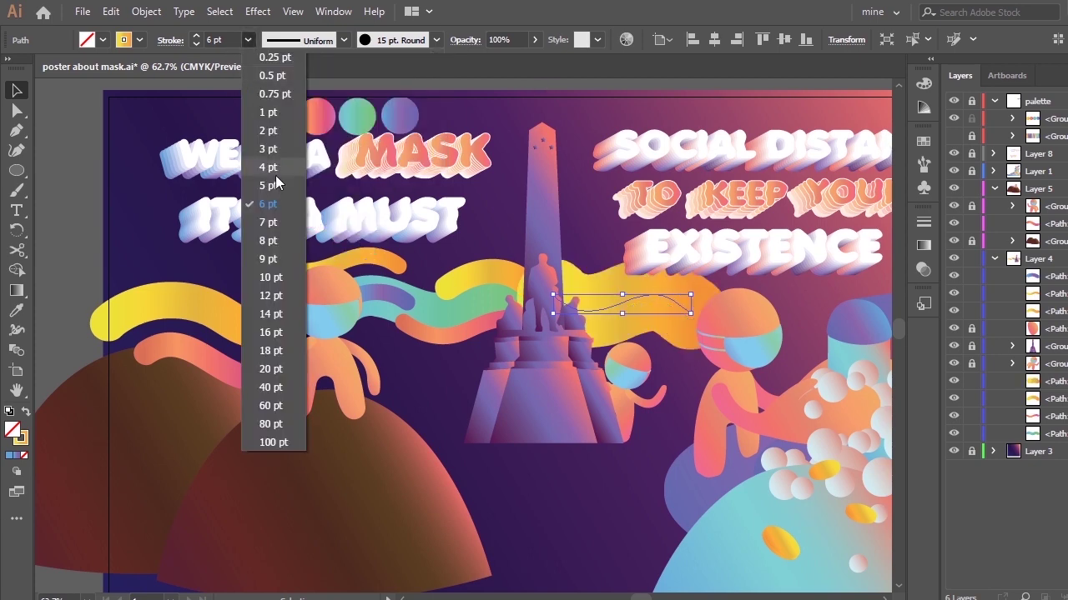
{"action": "left_click", "coordinate": [275, 190]}
{"action": "left_click", "coordinate": [436, 40]}
{"action": "left_click", "coordinate": [286, 76]}
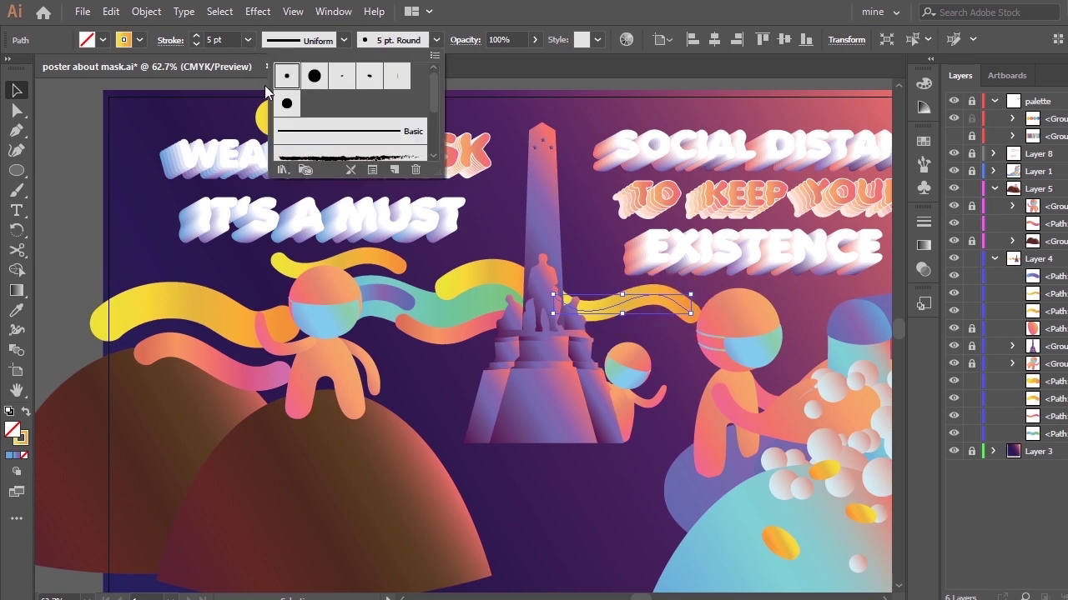
{"action": "left_click", "coordinate": [247, 40]}
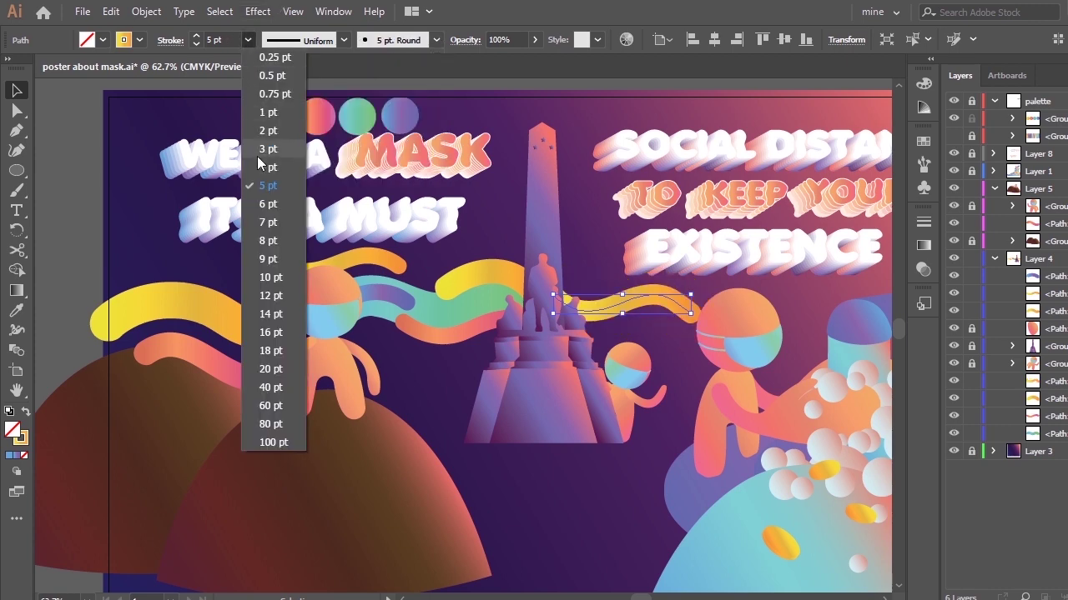
{"action": "left_click", "coordinate": [267, 179]}
Smooth the right yellow wave's curve by adjusting its end handle and shifting its middle anchor slightly toward the monument
{"action": "key", "text": "a"}
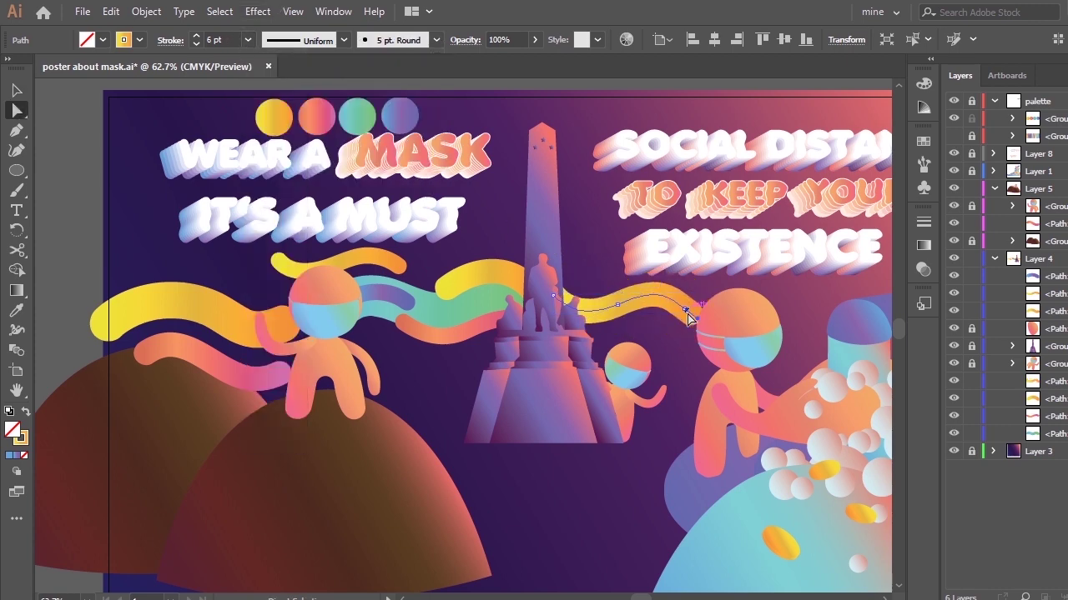
{"action": "mouse_move", "coordinate": [689, 327]}
{"action": "left_mouse_down"}
{"action": "mouse_move", "coordinate": [692, 349]}
{"action": "mouse_move", "coordinate": [682, 310]}
{"action": "mouse_move", "coordinate": [708, 330]}
{"action": "left_mouse_up"}
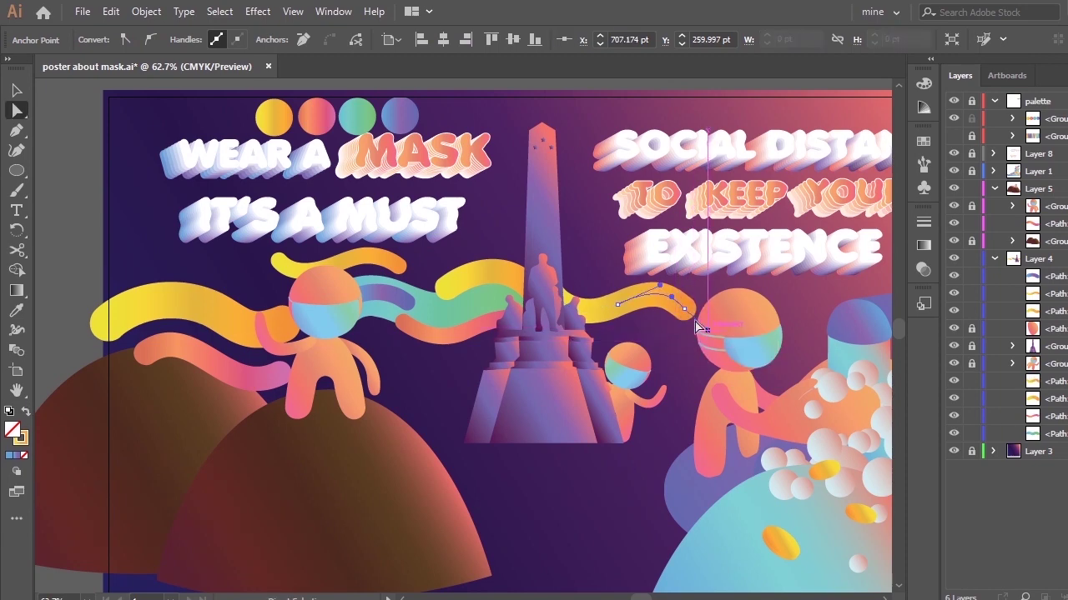
{"action": "left_click_drag", "start_coordinate": [672, 296], "coordinate": [665, 291]}
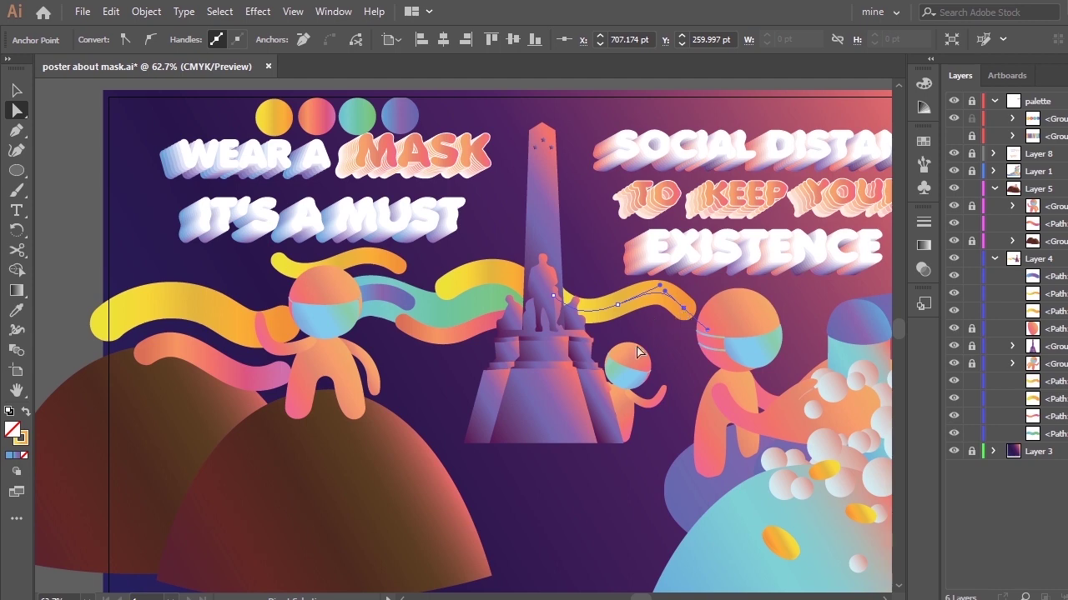
{"action": "left_click", "coordinate": [590, 457]}
{"action": "left_click", "coordinate": [646, 297]}
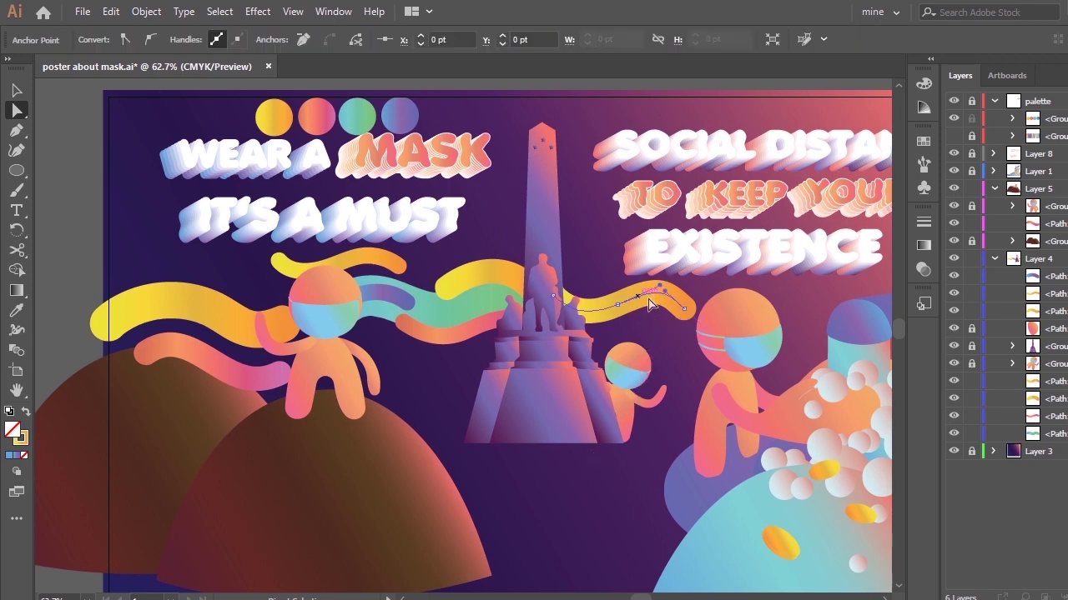
{"action": "left_click_drag", "start_coordinate": [616, 304], "coordinate": [637, 290]}
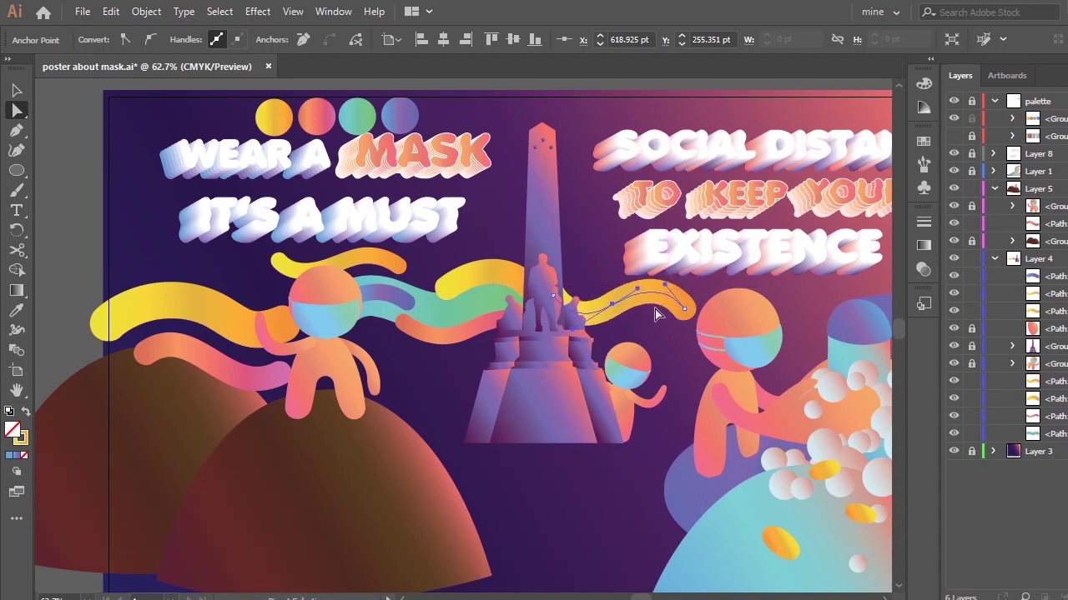
{"action": "left_click", "coordinate": [662, 338]}
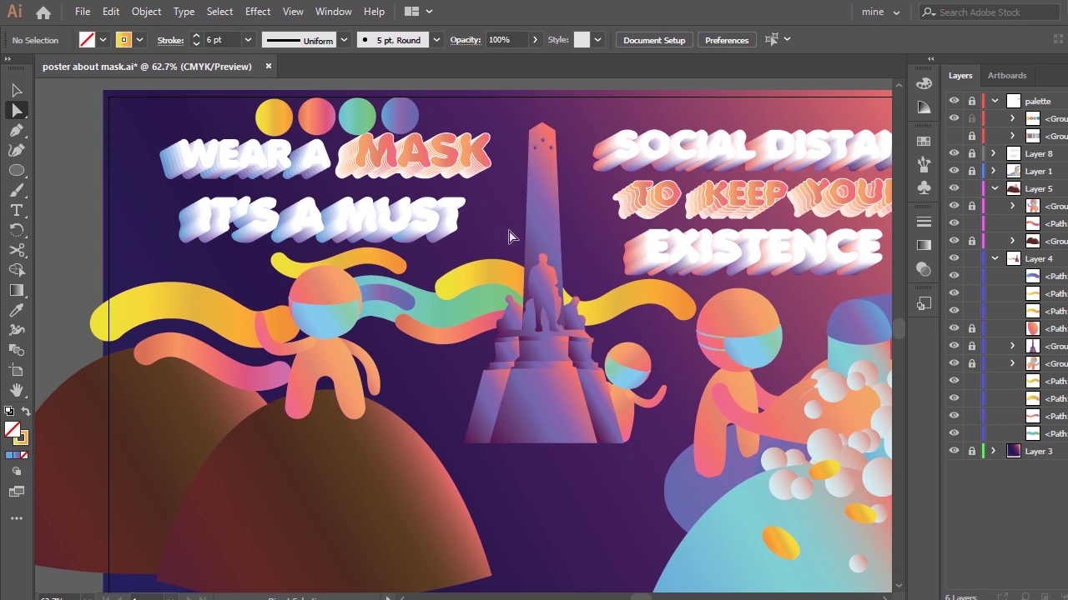
Draw a short sagging yellow path from the obelisk to the start of the word EXISTENCE and smooth its bend
{"action": "key", "text": "p"}
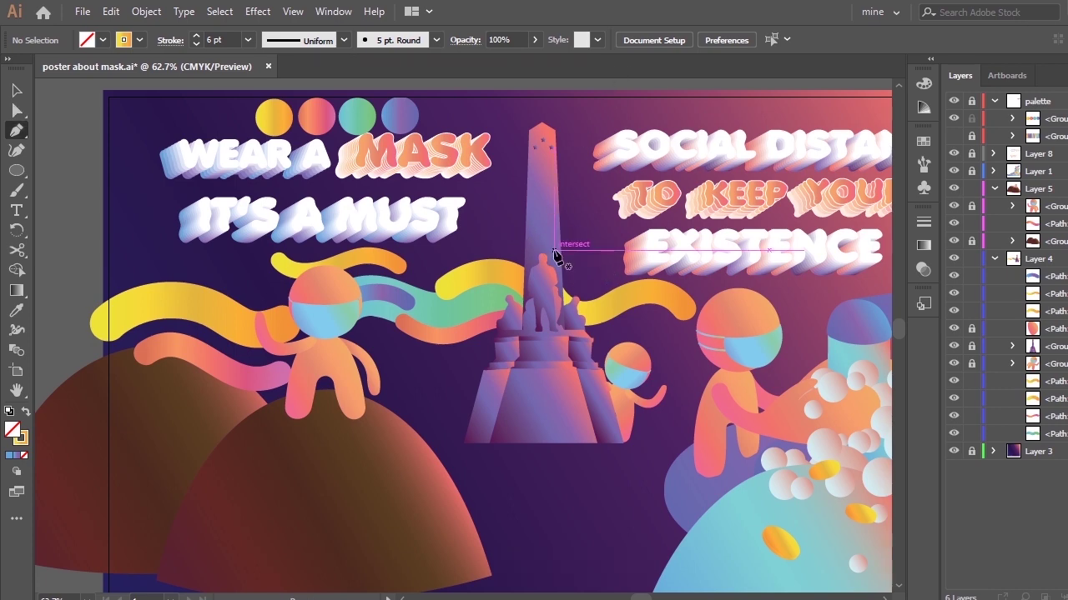
{"action": "left_click", "coordinate": [543, 241]}
{"action": "left_click_drag", "start_coordinate": [585, 264], "coordinate": [624, 231]}
{"action": "key", "text": "ctrl+z"}
{"action": "left_click", "coordinate": [586, 263]}
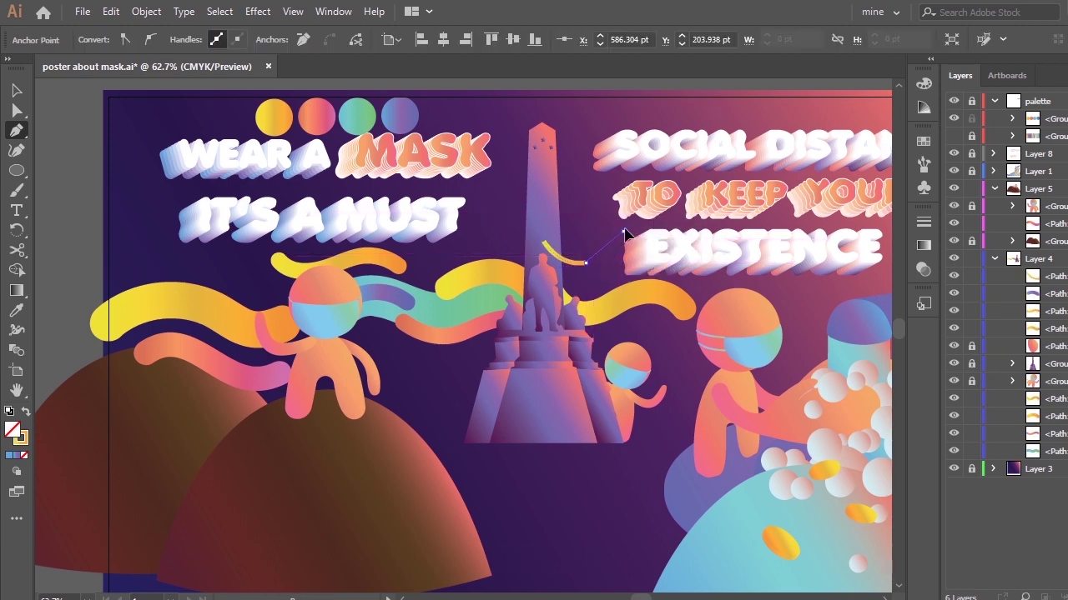
{"action": "key", "text": "a"}
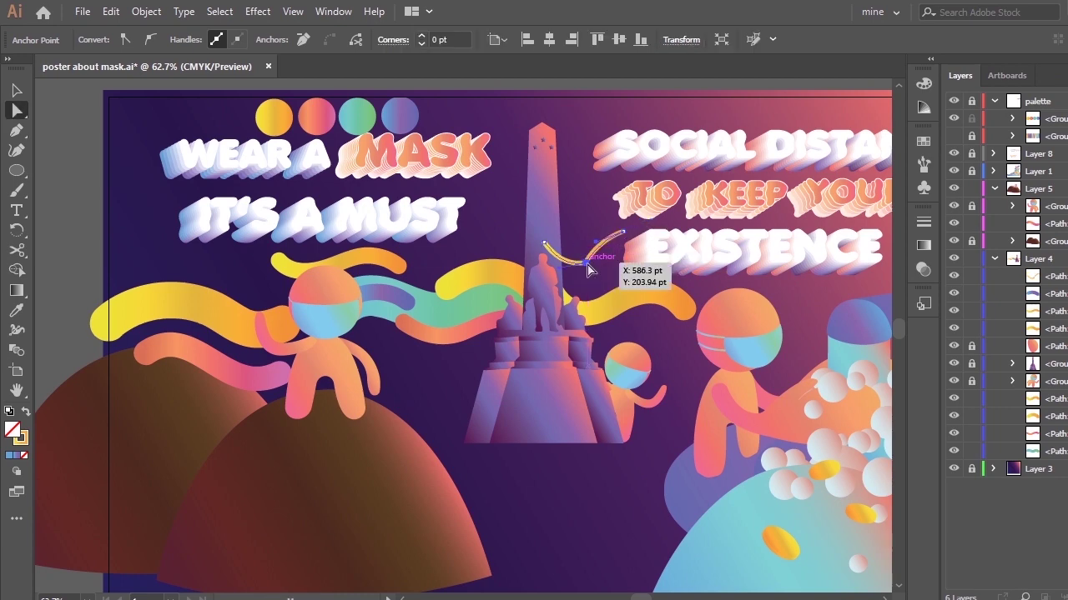
{"action": "left_click_drag", "start_coordinate": [578, 250], "coordinate": [572, 224]}
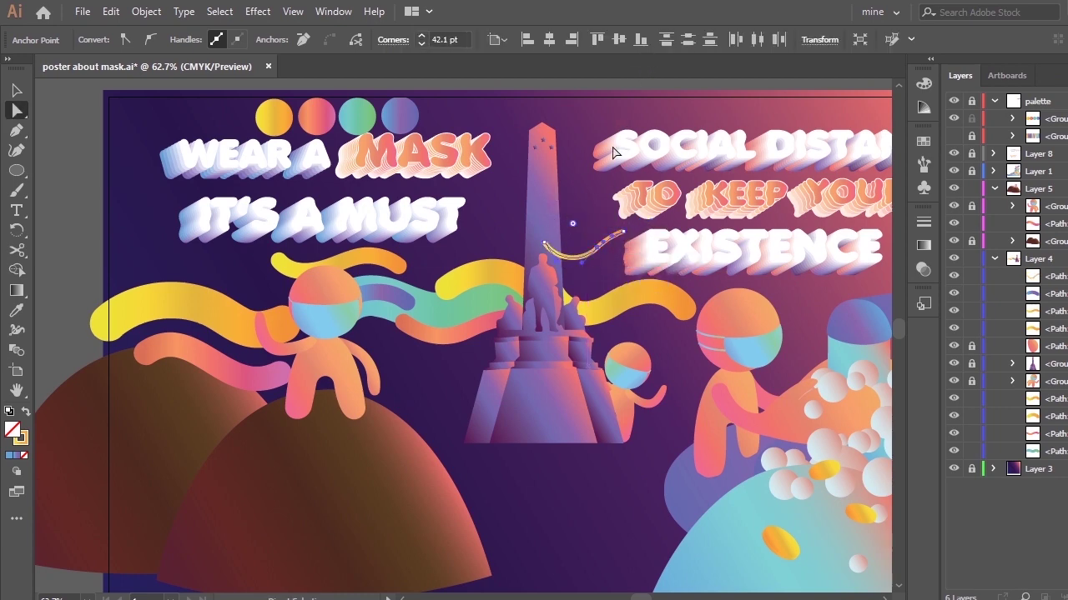
{"action": "left_click", "coordinate": [571, 223]}
{"action": "key", "text": "v"}
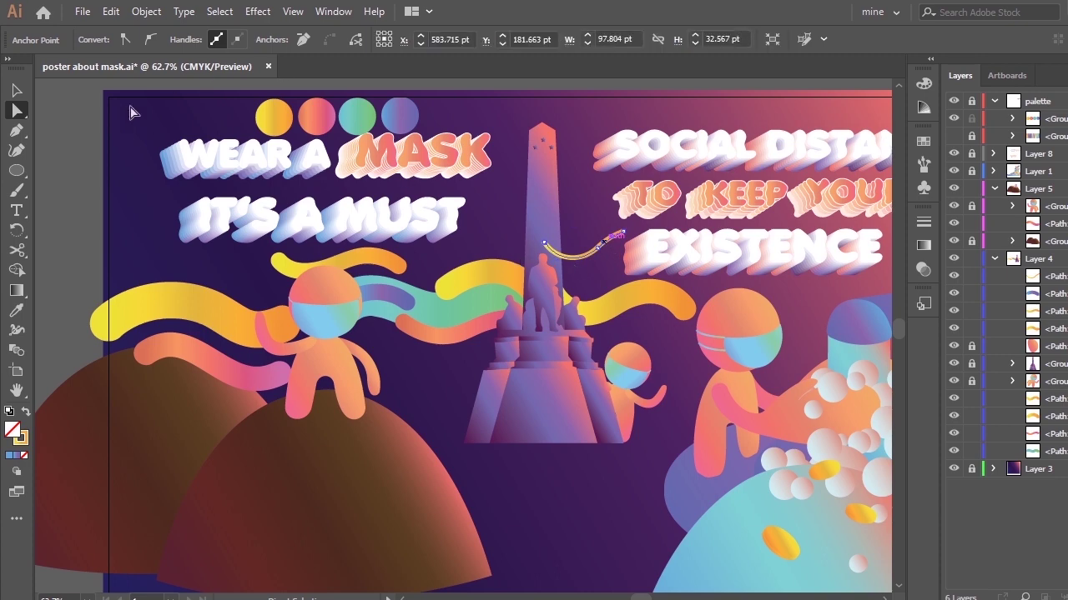
Place the short path below the monument and figure groups in Layer 4 and try the green and purple waves' styles on it
{"action": "left_click_drag", "start_coordinate": [1051, 276], "coordinate": [1051, 388]}
{"action": "left_click", "coordinate": [248, 40]}
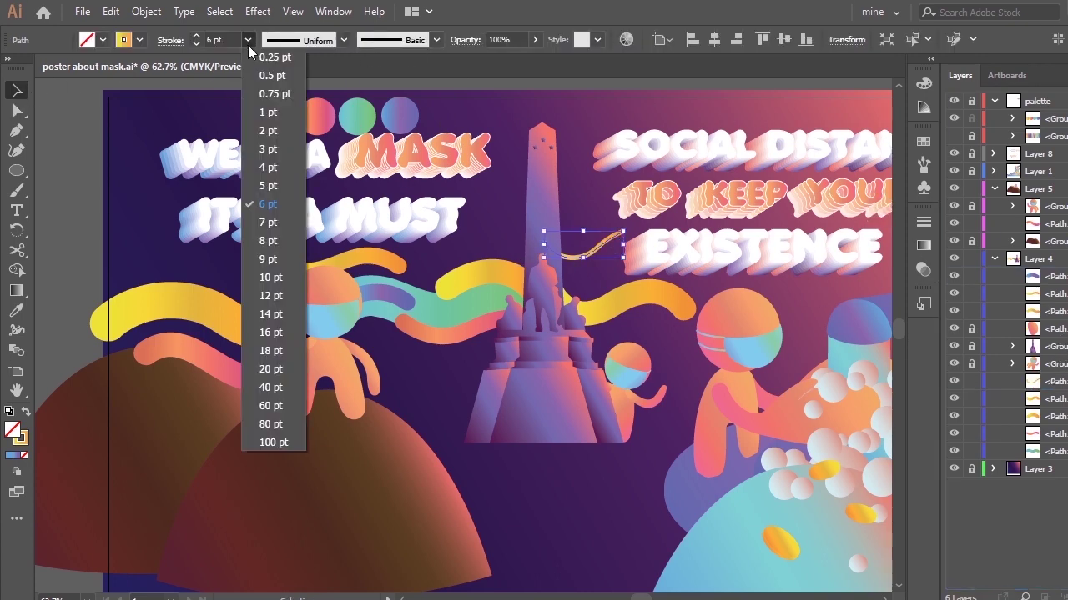
{"action": "left_click", "coordinate": [439, 41]}
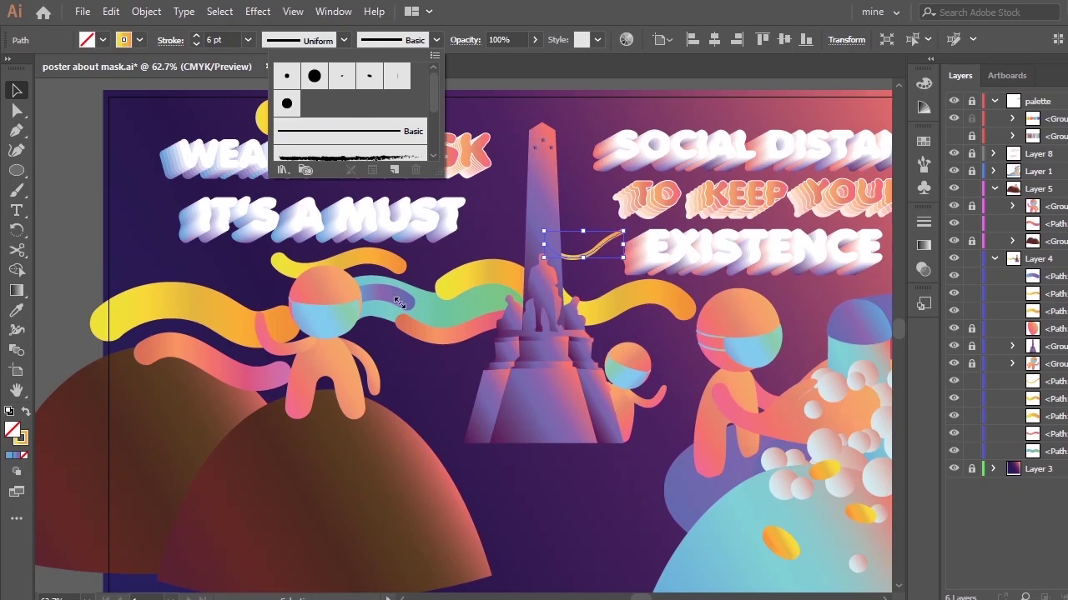
{"action": "key", "text": "i"}
{"action": "left_click", "coordinate": [447, 310]}
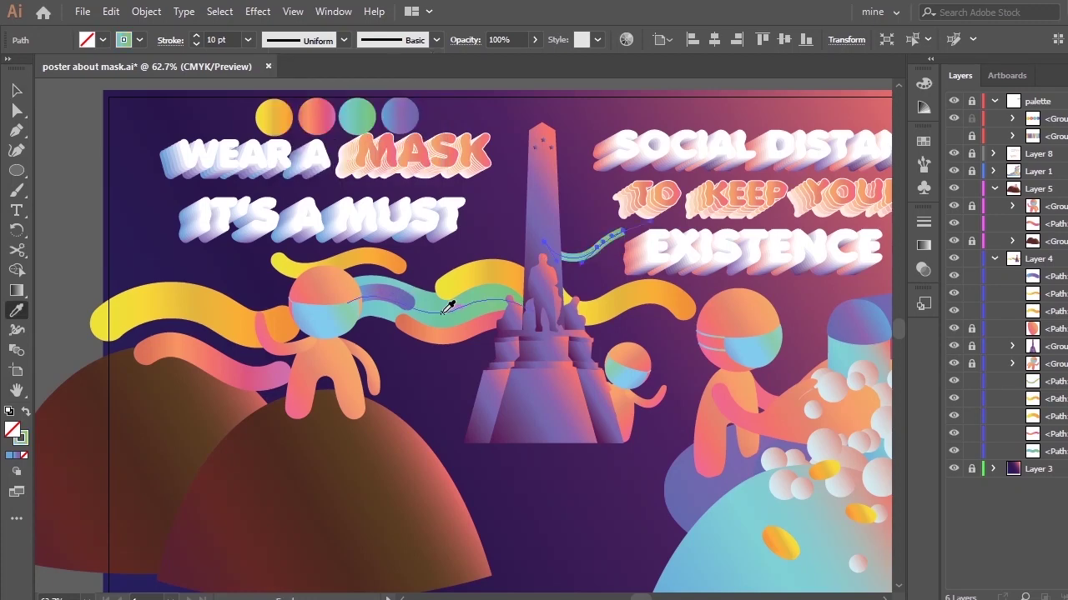
{"action": "left_click", "coordinate": [394, 291]}
Apply the 5 pt. Round brush to the short path and give it the green wave's gradient
{"action": "left_click", "coordinate": [389, 42]}
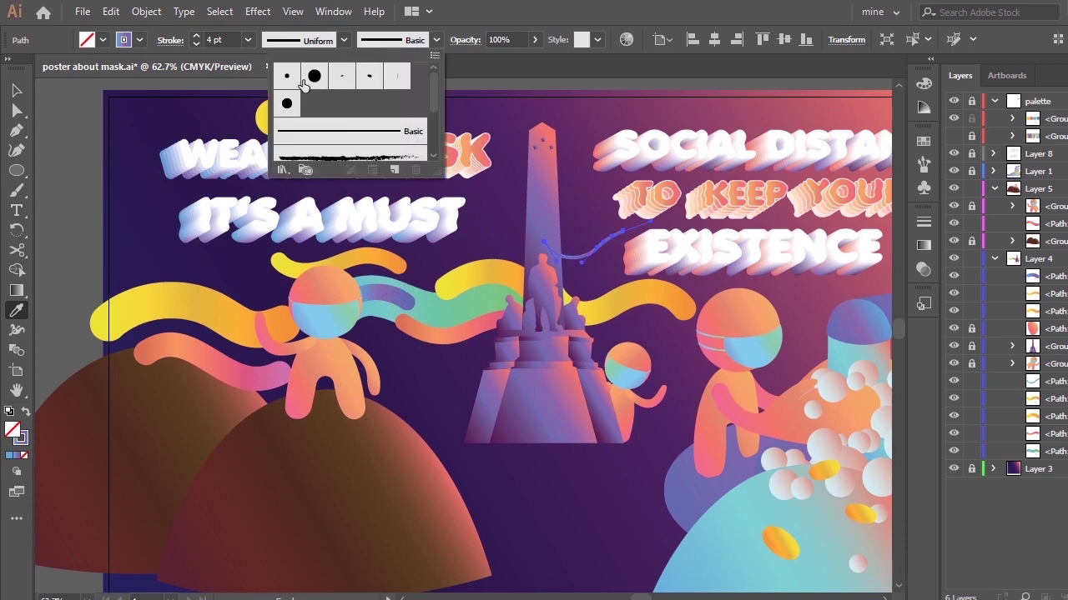
{"action": "left_click", "coordinate": [287, 77]}
{"action": "left_click", "coordinate": [430, 310]}
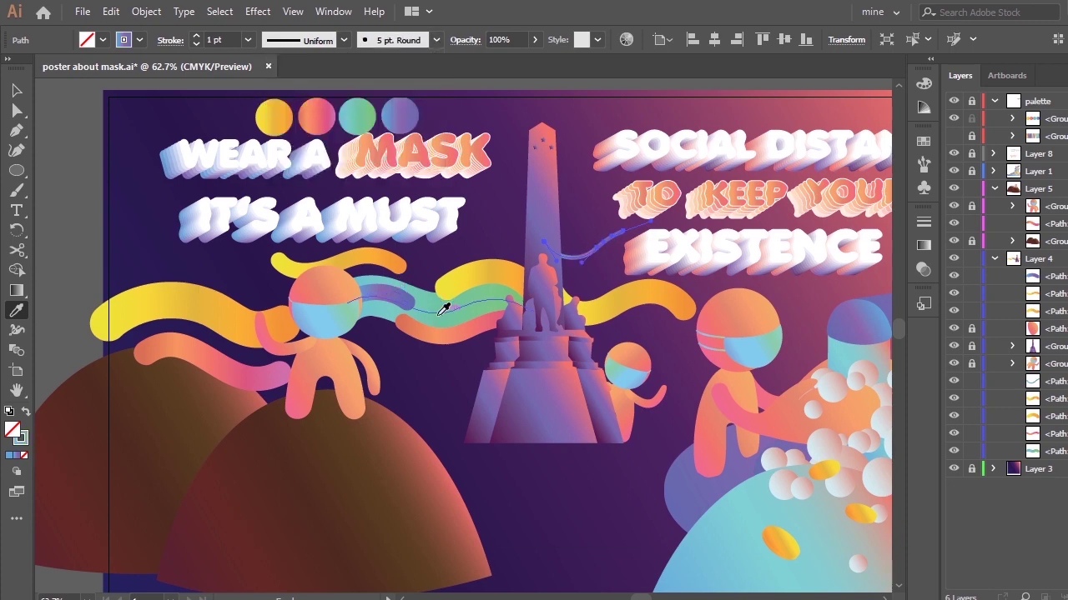
{"action": "left_click", "coordinate": [443, 303]}
Set the stroke of the short green wave beside the obelisk to 4 pt
{"action": "left_click", "coordinate": [248, 40]}
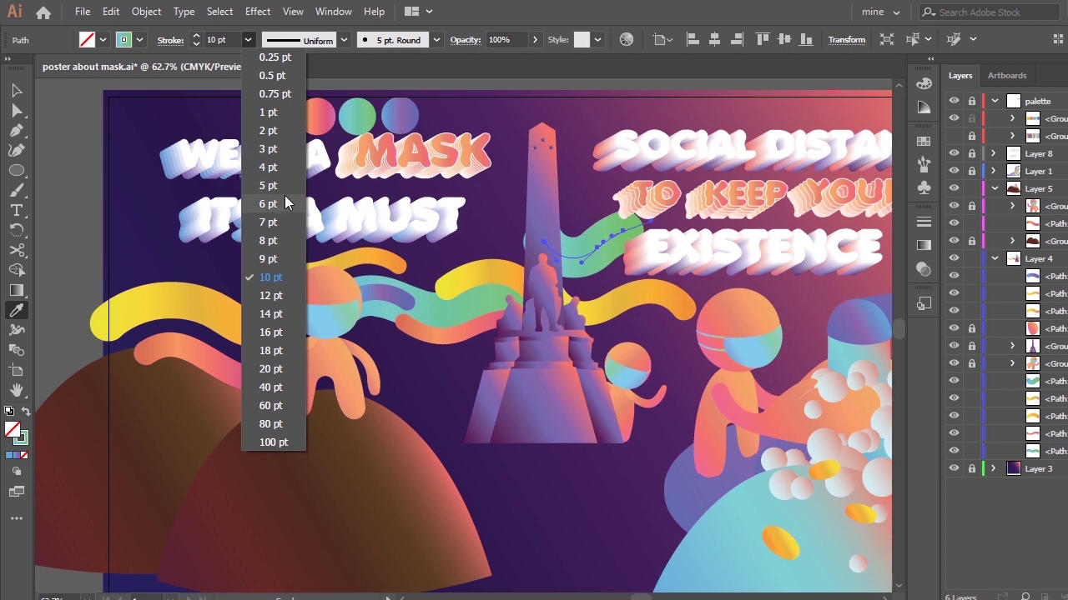
{"action": "left_click", "coordinate": [263, 216]}
{"action": "left_click", "coordinate": [248, 40]}
{"action": "left_click", "coordinate": [264, 148]}
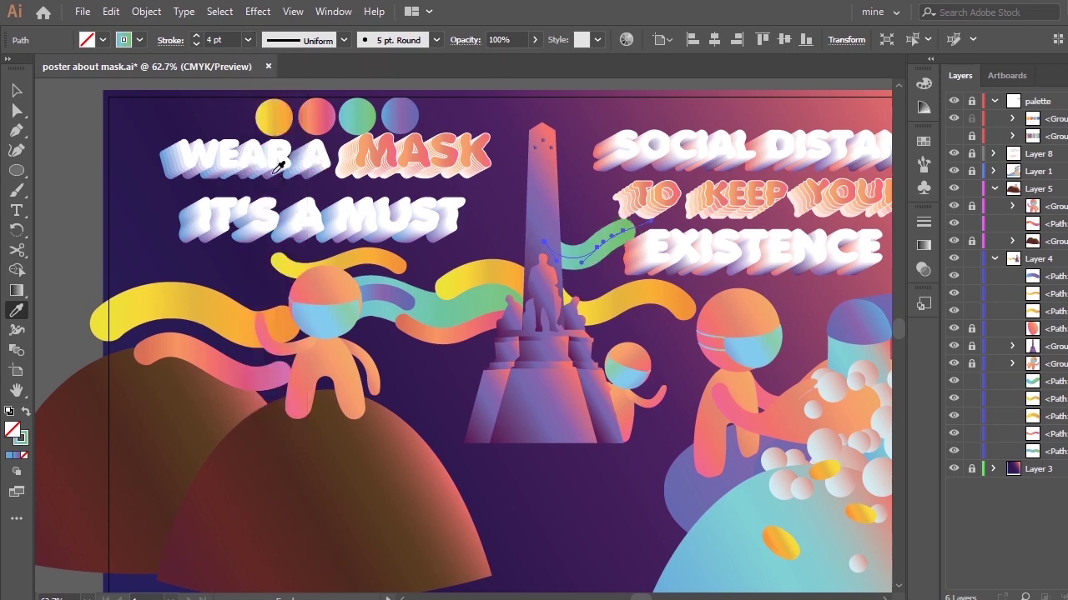
Reshape the short green wave by shifting its anchors and steepening the curve where it leaves the obelisk
{"action": "key", "text": "a"}
{"action": "left_click_drag", "start_coordinate": [601, 252], "coordinate": [661, 237]}
{"action": "left_click_drag", "start_coordinate": [539, 244], "coordinate": [539, 232]}
{"action": "left_click_drag", "start_coordinate": [593, 255], "coordinate": [556, 242]}
{"action": "left_click", "coordinate": [633, 232]}
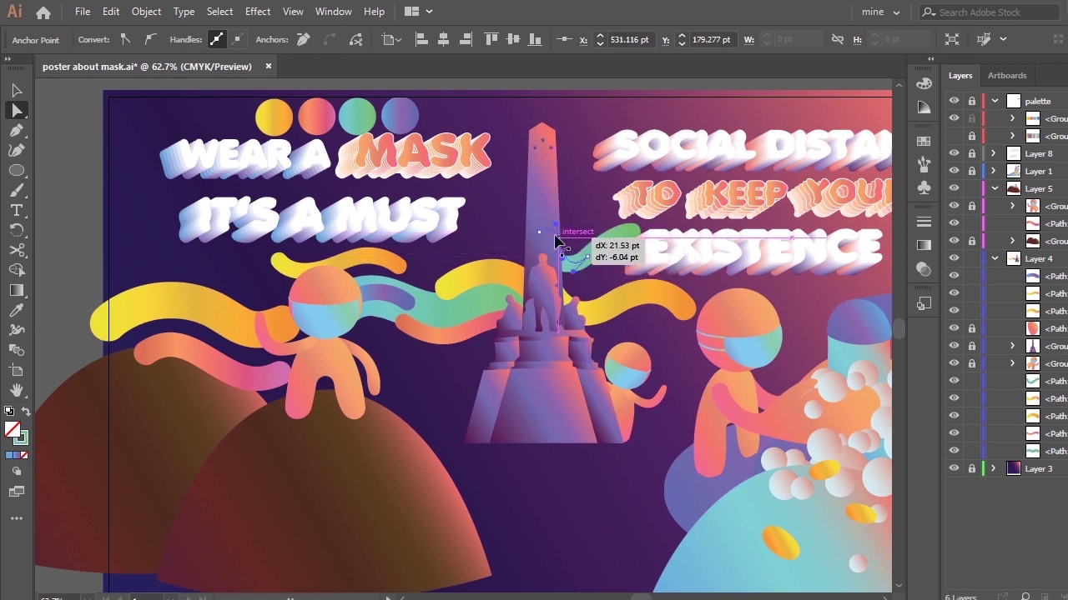
{"action": "key", "text": "minus"}
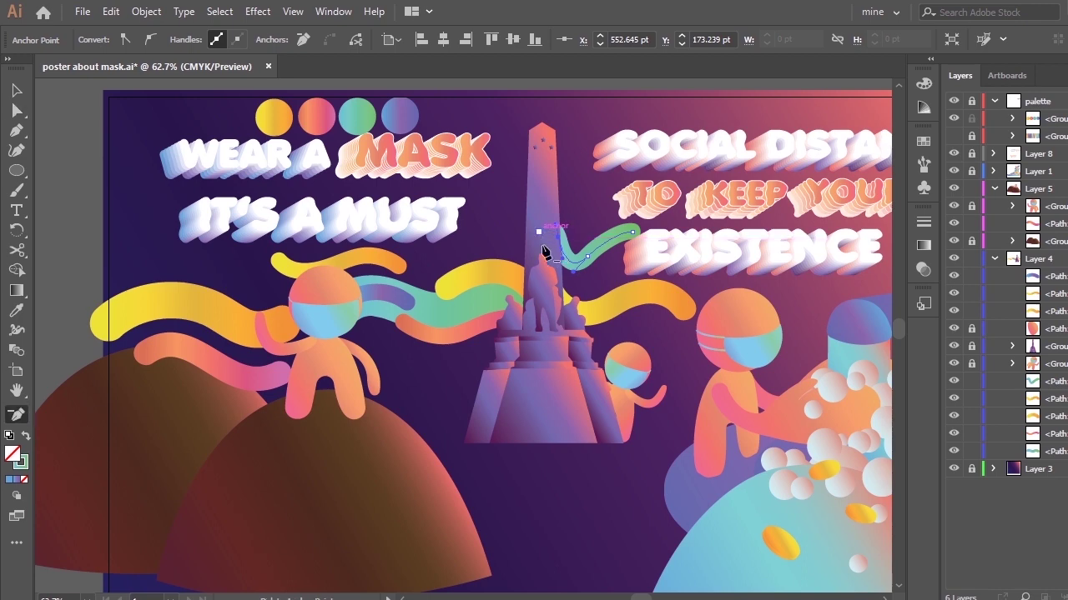
{"action": "key", "text": "a"}
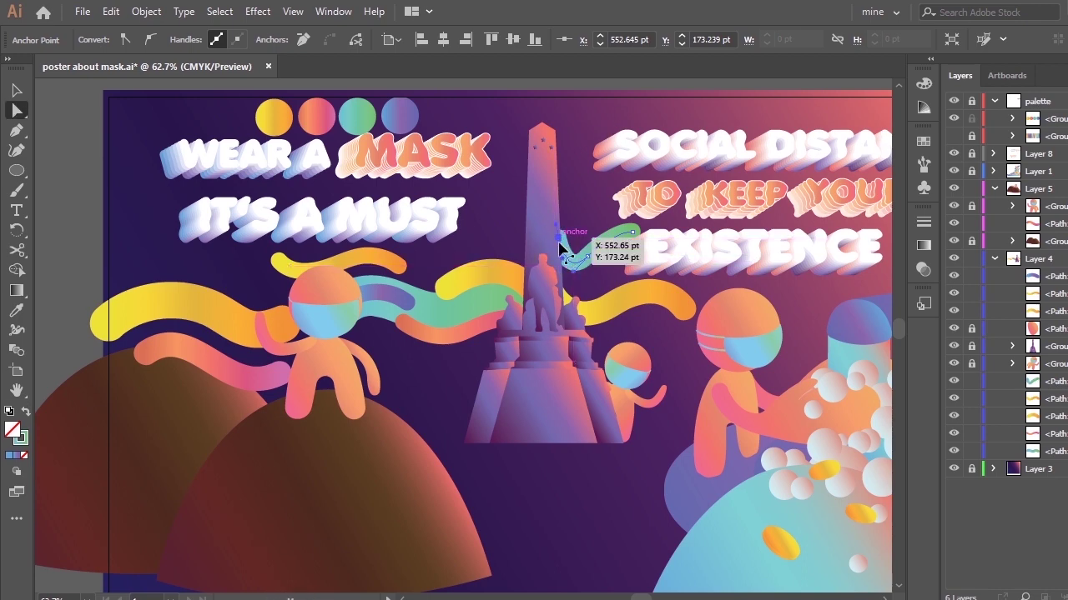
Lower the short green wave's outer end and middle anchor to make a gentler sag toward the word EXISTENCE
{"action": "left_click_drag", "start_coordinate": [587, 256], "coordinate": [592, 259]}
{"action": "left_click_drag", "start_coordinate": [546, 230], "coordinate": [548, 239]}
{"action": "left_click_drag", "start_coordinate": [633, 233], "coordinate": [593, 262]}
{"action": "left_click_drag", "start_coordinate": [634, 237], "coordinate": [599, 269]}
{"action": "left_click", "coordinate": [548, 240]}
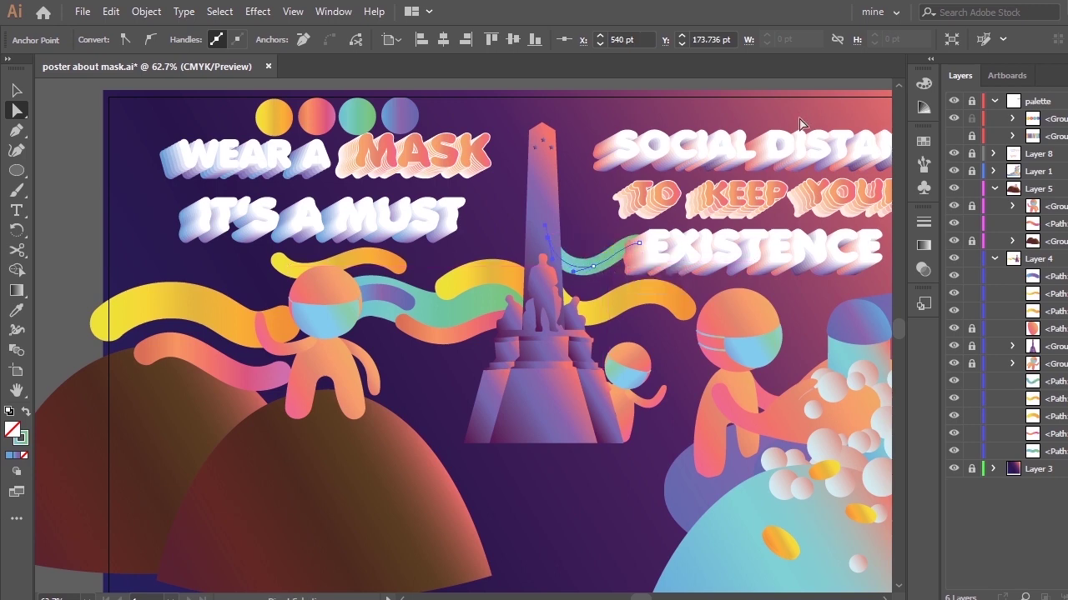
Scale the short green wave to about 95 by 30 pt and reposition it slightly lower between the obelisk and EXISTENCE
{"action": "left_click", "coordinate": [609, 261]}
{"action": "key", "text": "v"}
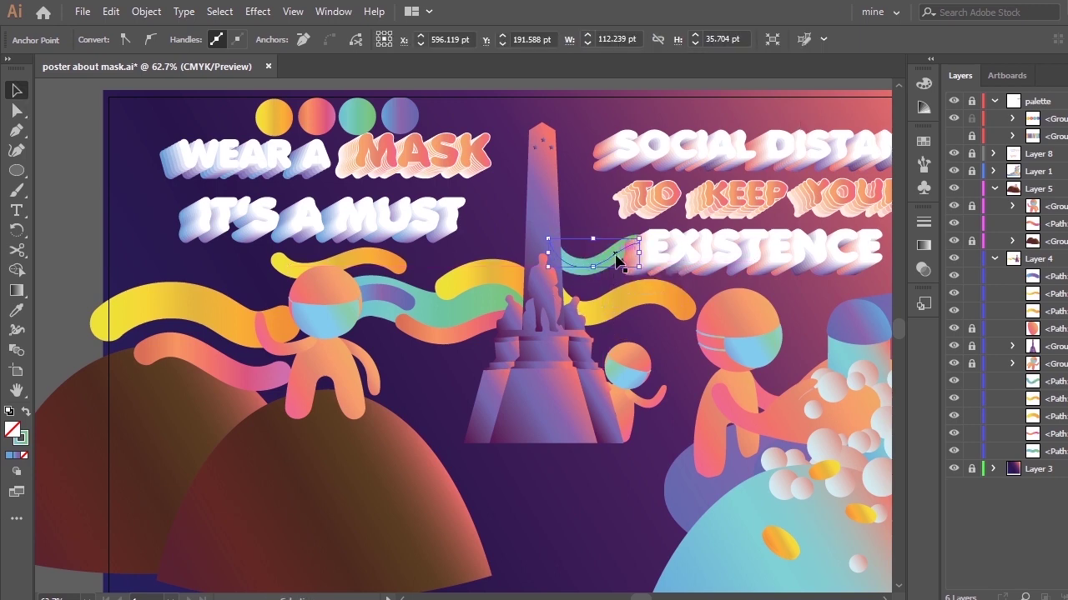
{"action": "left_click_drag", "start_coordinate": [639, 267], "coordinate": [624, 263]}
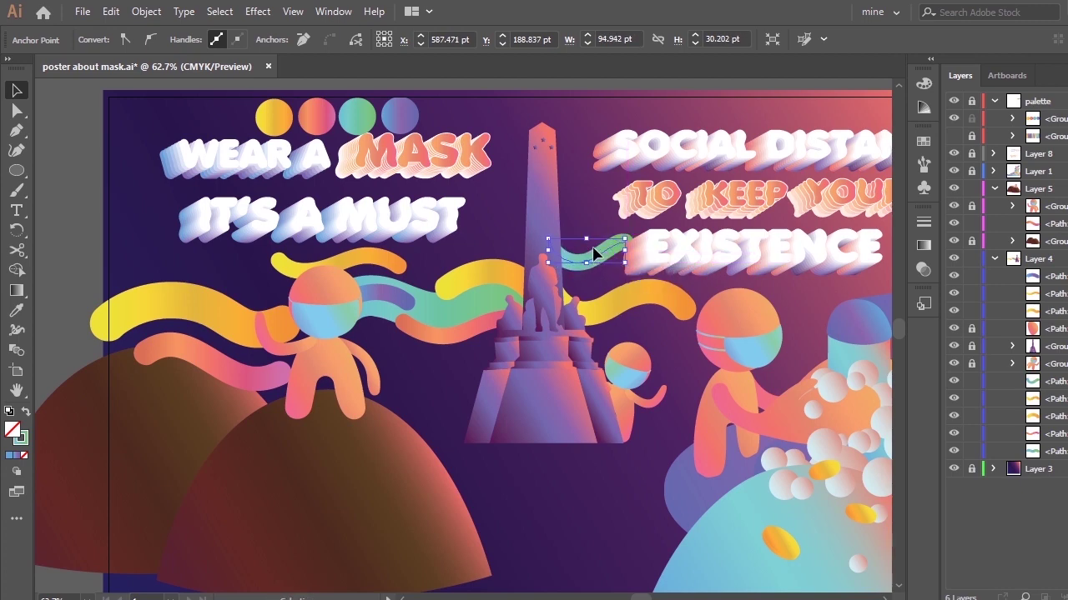
{"action": "left_click_drag", "start_coordinate": [594, 252], "coordinate": [589, 238]}
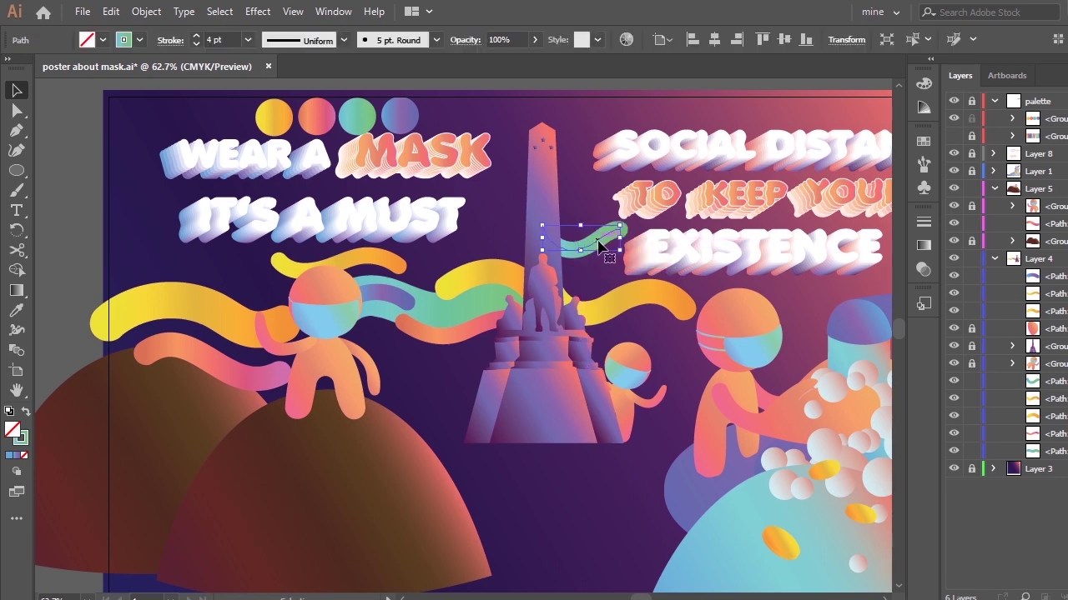
{"action": "left_click", "coordinate": [557, 359]}
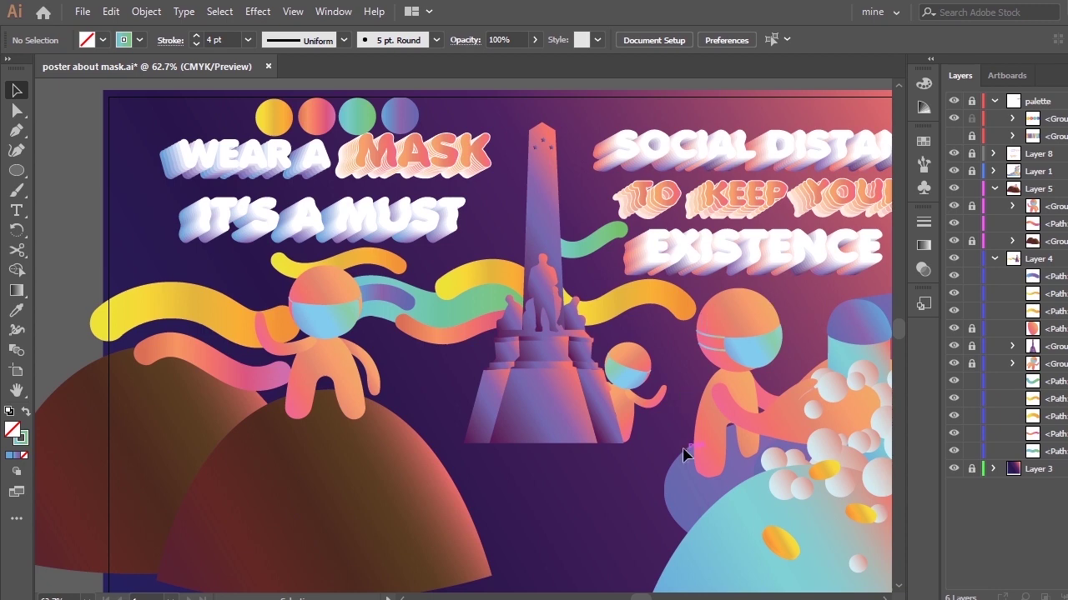
{"action": "left_click_drag", "start_coordinate": [599, 245], "coordinate": [587, 301]}
{"action": "left_click", "coordinate": [610, 372]}
{"action": "left_click", "coordinate": [609, 404]}
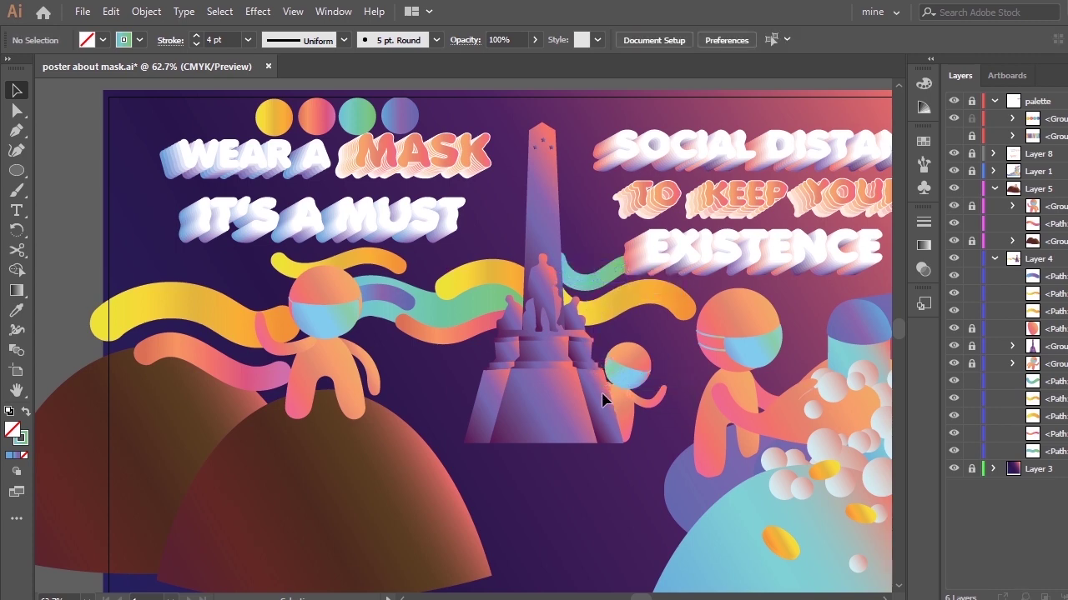
Adjust the short green wave's inner end anchor so the curve starts further behind the obelisk
{"action": "key", "text": "a"}
{"action": "left_click_drag", "start_coordinate": [558, 262], "coordinate": [525, 286]}
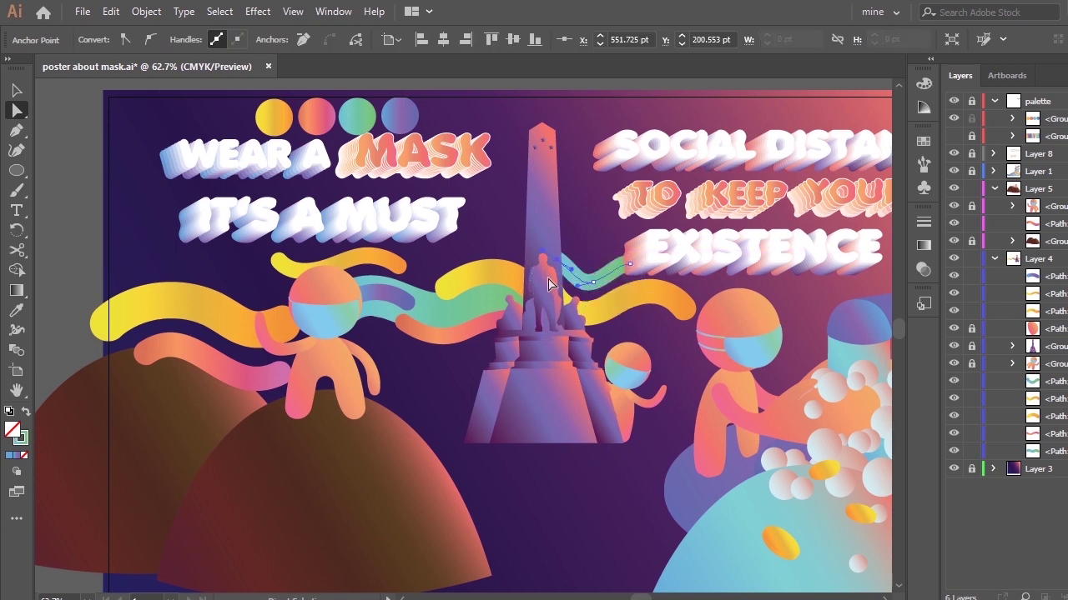
{"action": "left_click", "coordinate": [593, 283]}
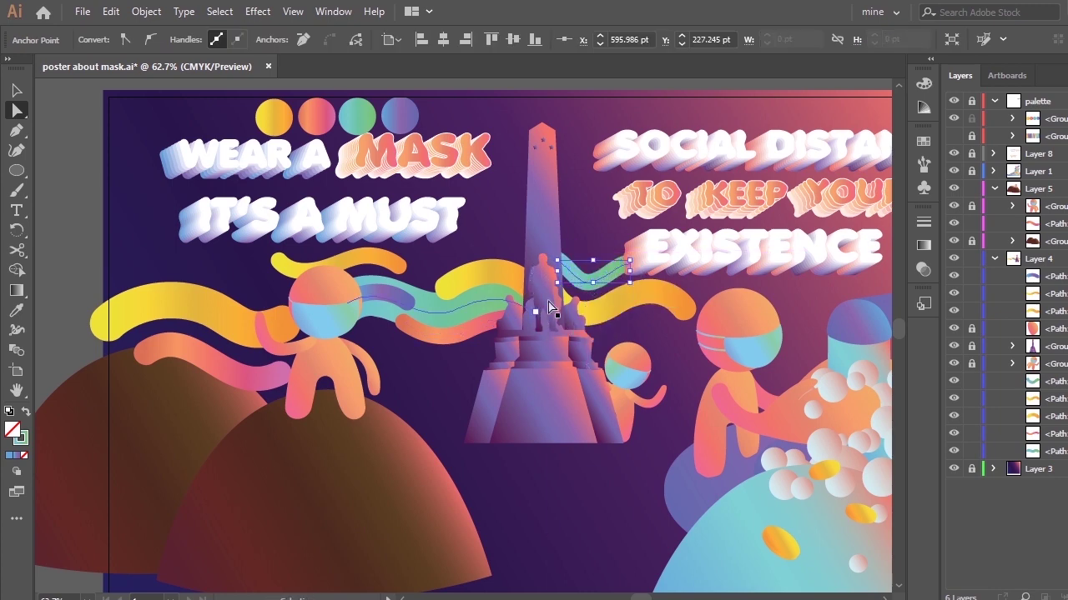
{"action": "left_click", "coordinate": [558, 267]}
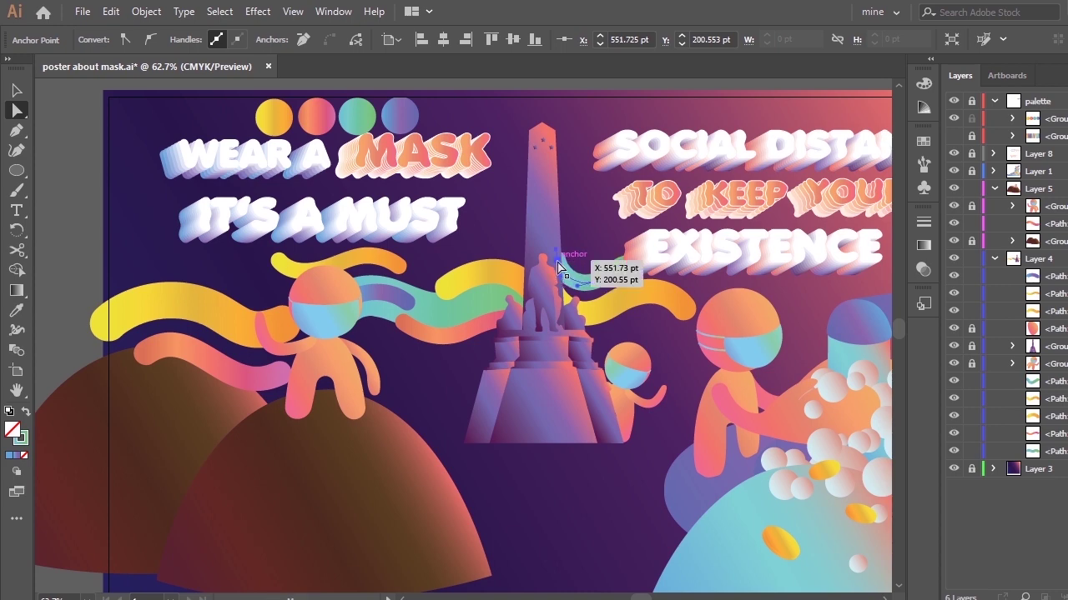
{"action": "left_click_drag", "start_coordinate": [557, 262], "coordinate": [551, 257]}
{"action": "left_click", "coordinate": [630, 264]}
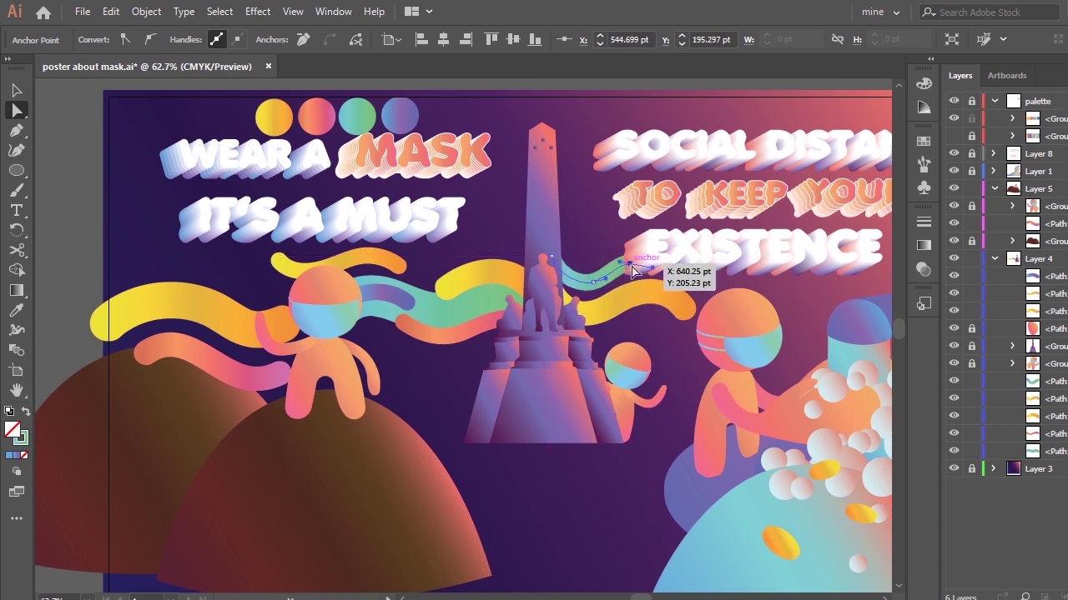
Flatten the short green wave's outer half by lowering its end anchor and adjusting the middle bend
{"action": "left_click_drag", "start_coordinate": [605, 284], "coordinate": [634, 264]}
{"action": "left_click_drag", "start_coordinate": [600, 282], "coordinate": [631, 269]}
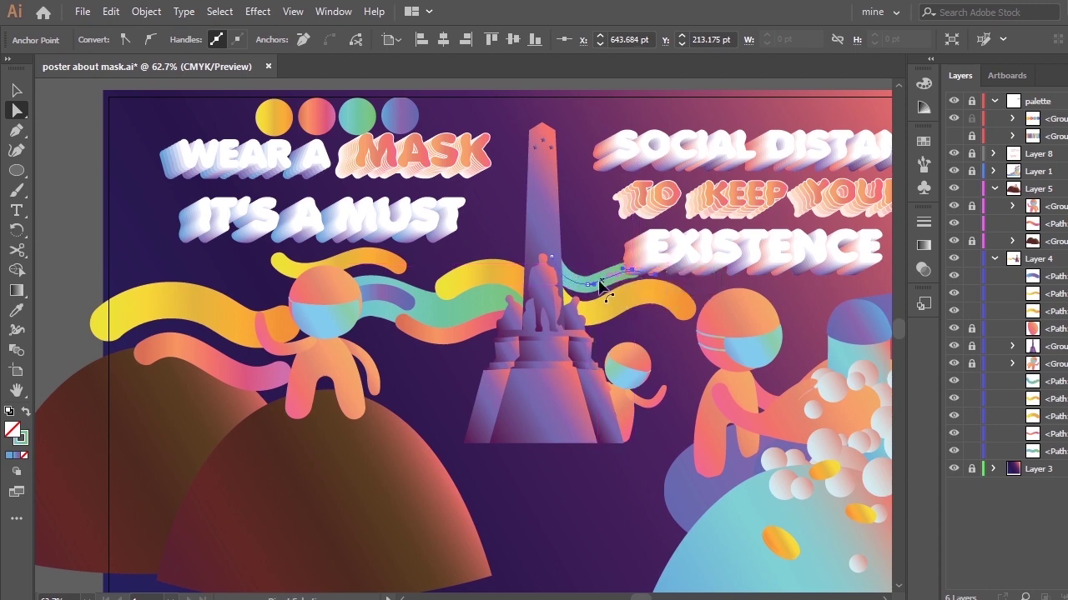
{"action": "left_click", "coordinate": [588, 285]}
{"action": "left_click", "coordinate": [654, 249]}
Delete the short green wave between the obelisk and the word EXISTENCE
{"action": "left_click", "coordinate": [623, 271]}
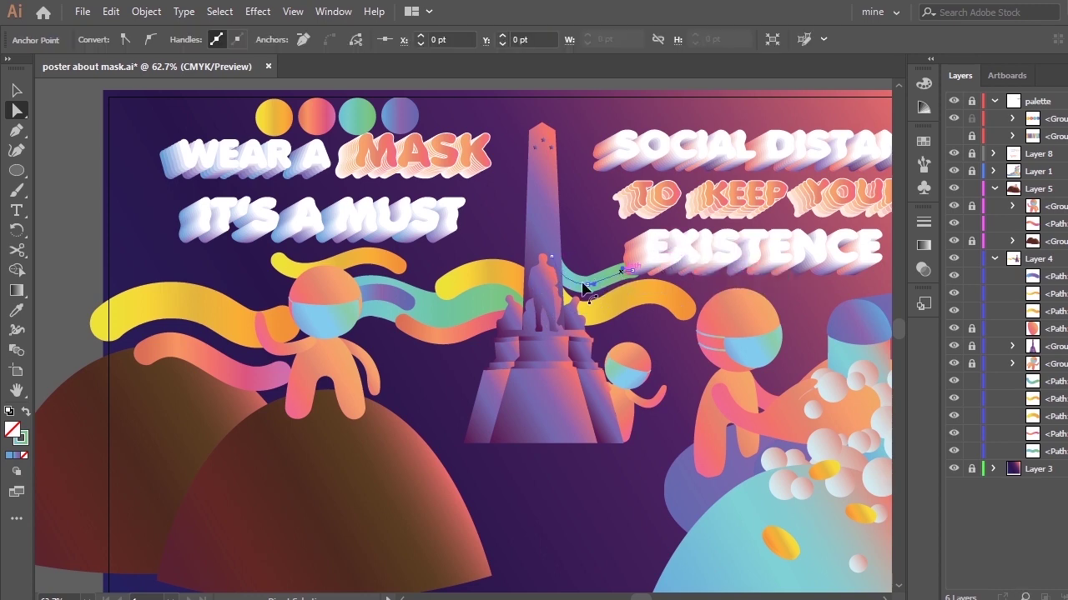
{"action": "key", "text": "Delete"}
{"action": "key", "text": "Delete"}
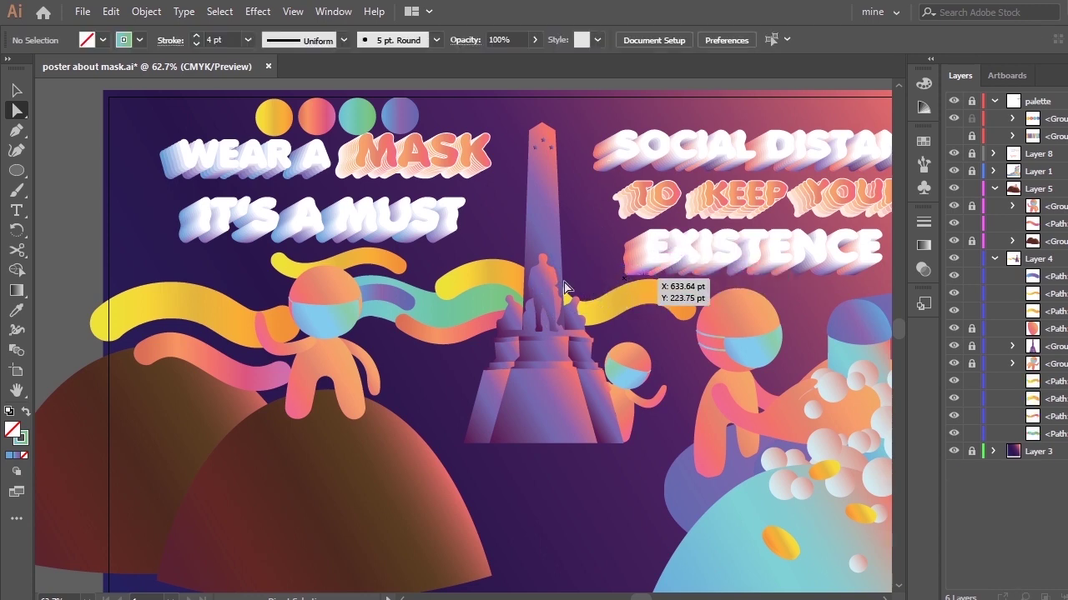
Draw a new short sagging path from the obelisk to the start of EXISTENCE and round its middle corner about 12 pt
{"action": "key", "text": "p"}
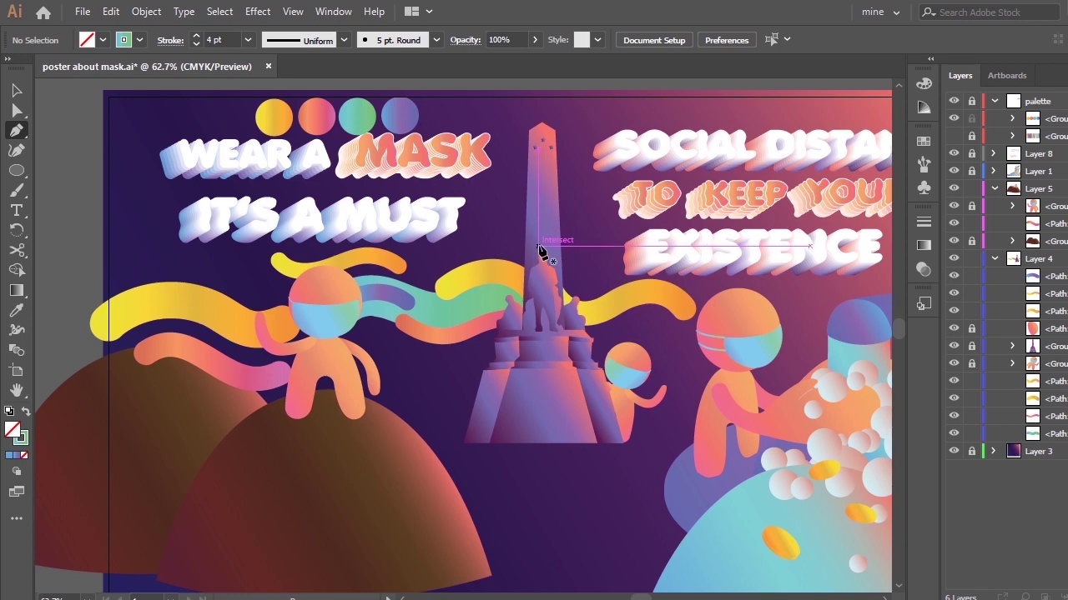
{"action": "left_click_drag", "start_coordinate": [538, 248], "coordinate": [593, 311]}
{"action": "left_click", "coordinate": [582, 281]}
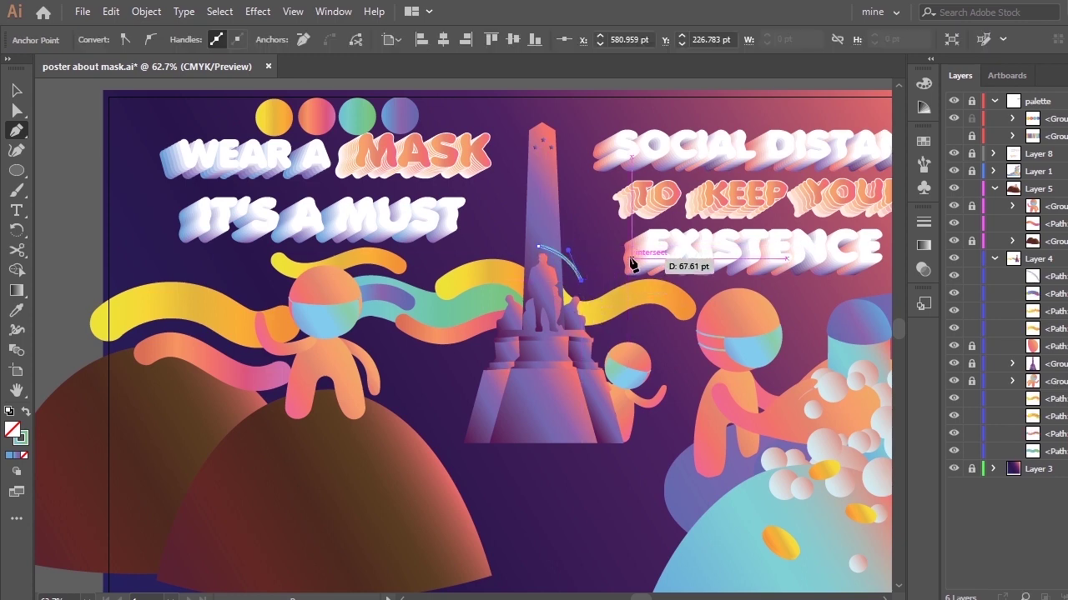
{"action": "mouse_move", "coordinate": [619, 276]}
{"action": "left_mouse_down"}
{"action": "mouse_move", "coordinate": [624, 269]}
{"action": "mouse_move", "coordinate": [602, 272]}
{"action": "mouse_move", "coordinate": [613, 272]}
{"action": "mouse_move", "coordinate": [585, 299]}
{"action": "mouse_move", "coordinate": [624, 209]}
{"action": "mouse_move", "coordinate": [612, 281]}
{"action": "left_mouse_up"}
{"action": "key", "text": "a"}
{"action": "left_click", "coordinate": [581, 281]}
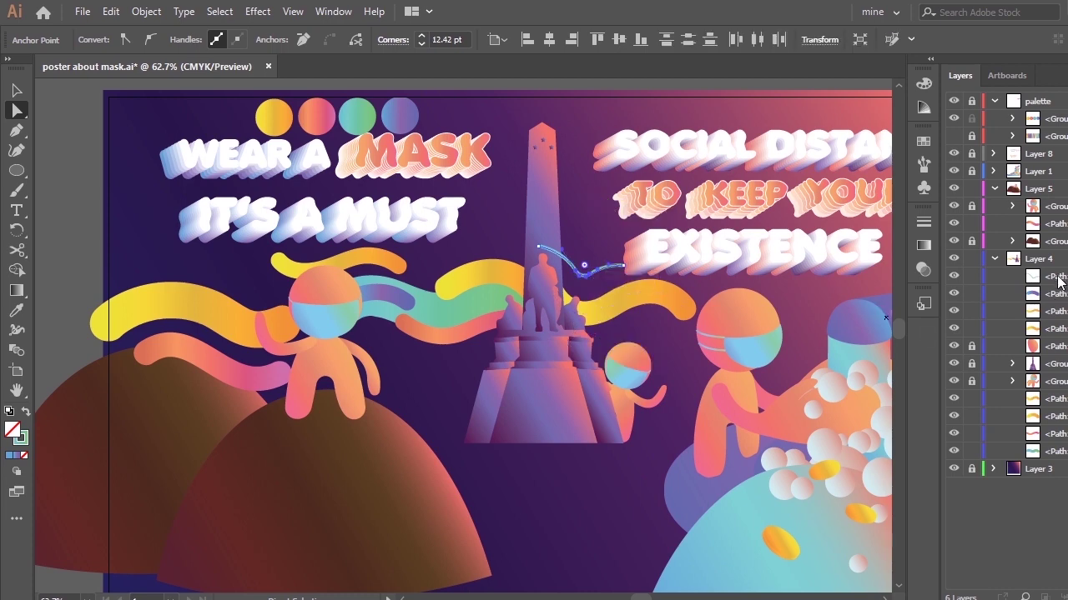
Place the new path below the monument and figure groups in Layer 4 and apply the 5 pt. Round brush with a 4 pt stroke
{"action": "left_click_drag", "start_coordinate": [1057, 282], "coordinate": [1052, 374]}
{"action": "key", "text": "v"}
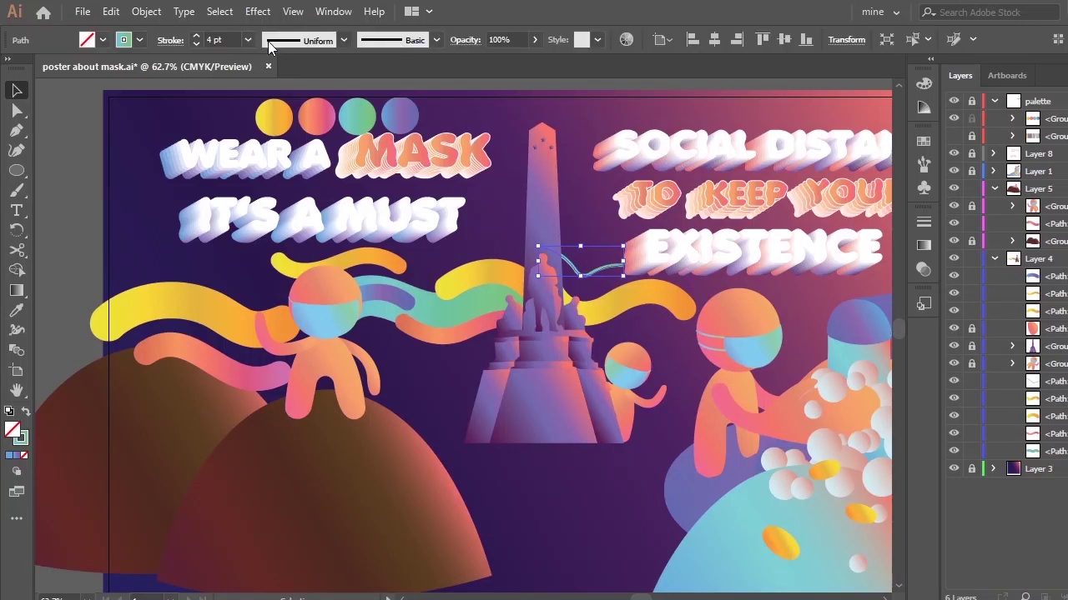
{"action": "left_click", "coordinate": [436, 40]}
{"action": "left_click", "coordinate": [287, 76]}
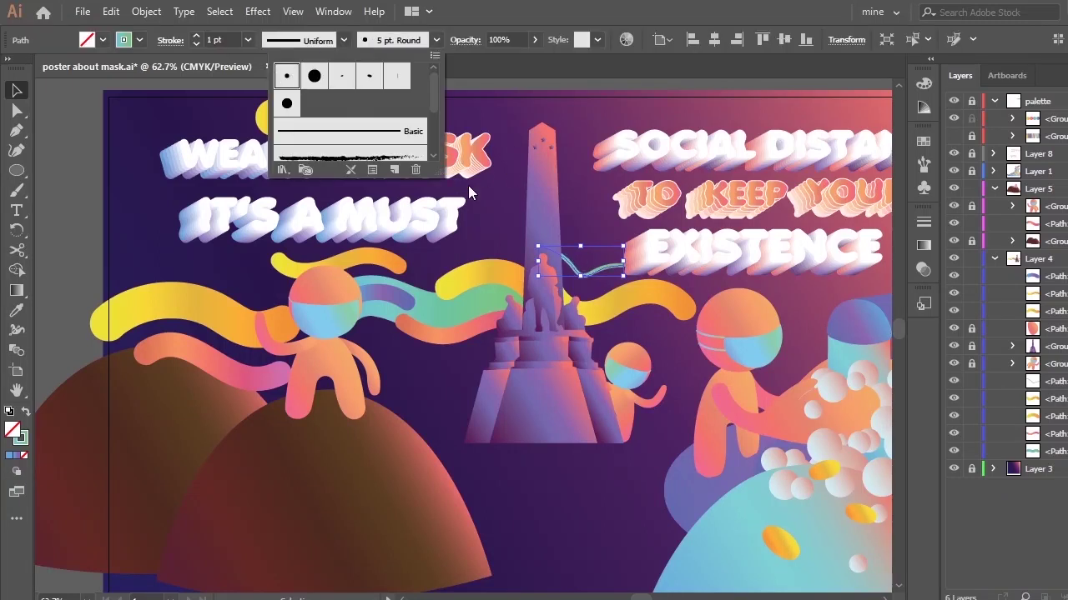
{"action": "left_click", "coordinate": [248, 40]}
{"action": "left_click", "coordinate": [265, 174]}
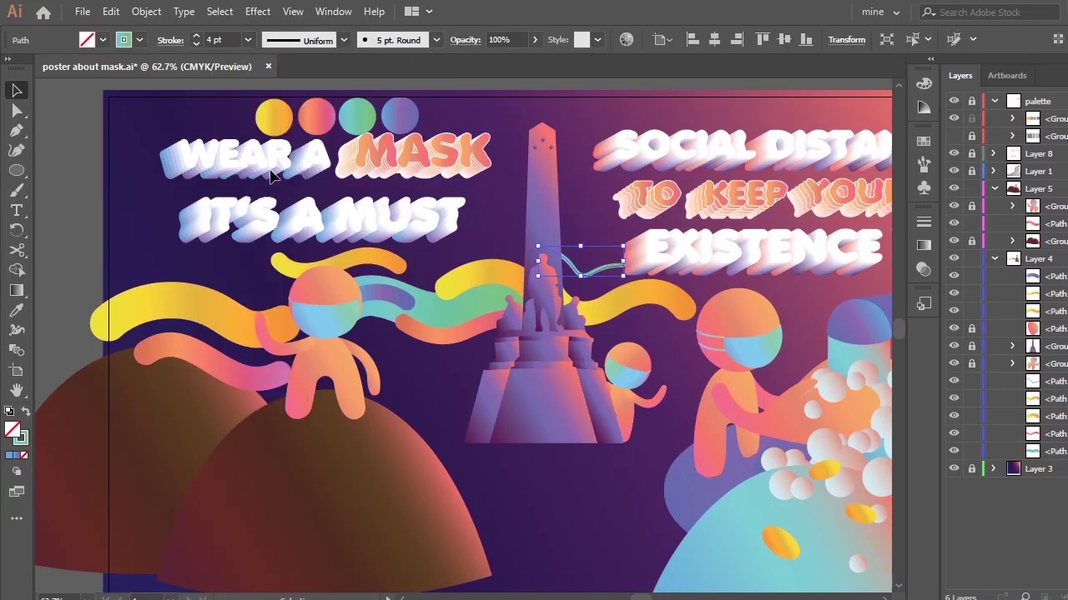
{"action": "left_click", "coordinate": [601, 233]}
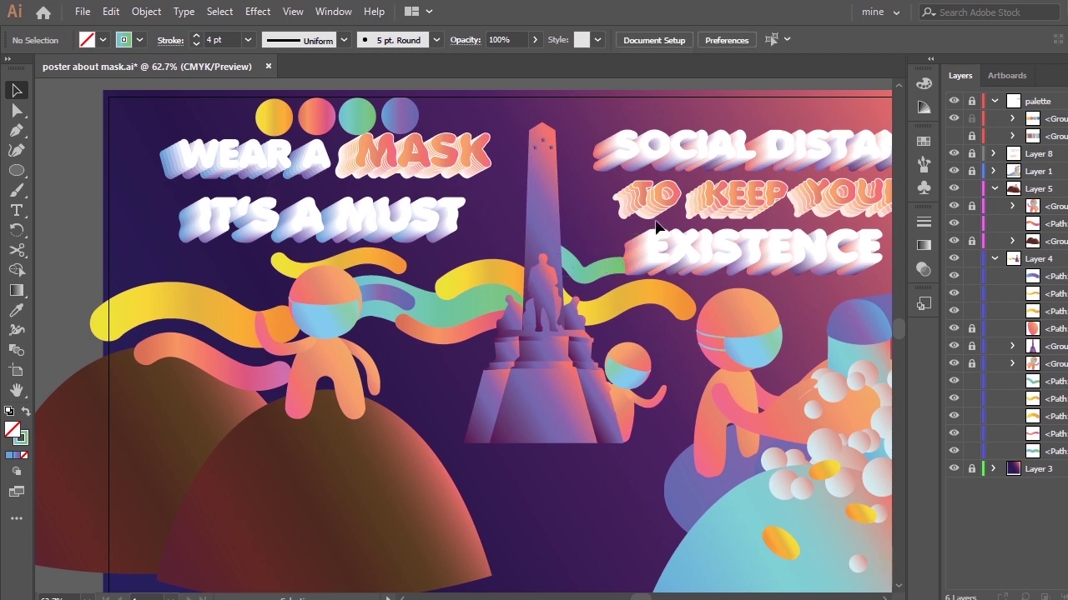
Round the short green wave's bend to about 28 pt and shift the wave slightly down
{"action": "left_click", "coordinate": [584, 280]}
{"action": "key", "text": "a"}
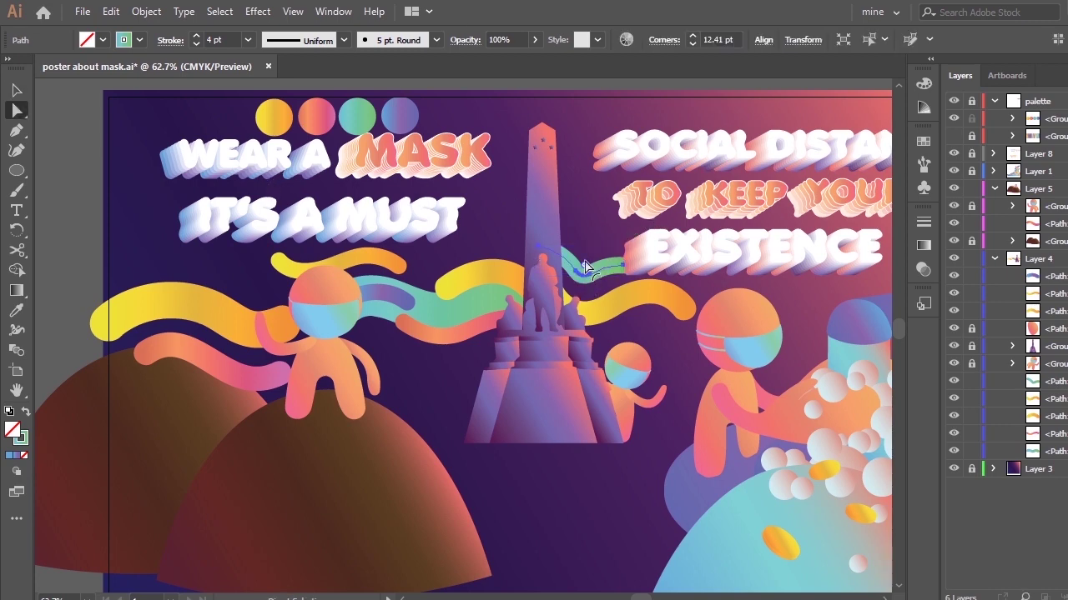
{"action": "mouse_move", "coordinate": [587, 267]}
{"action": "left_mouse_down"}
{"action": "mouse_move", "coordinate": [597, 247]}
{"action": "mouse_move", "coordinate": [626, 244]}
{"action": "left_mouse_up"}
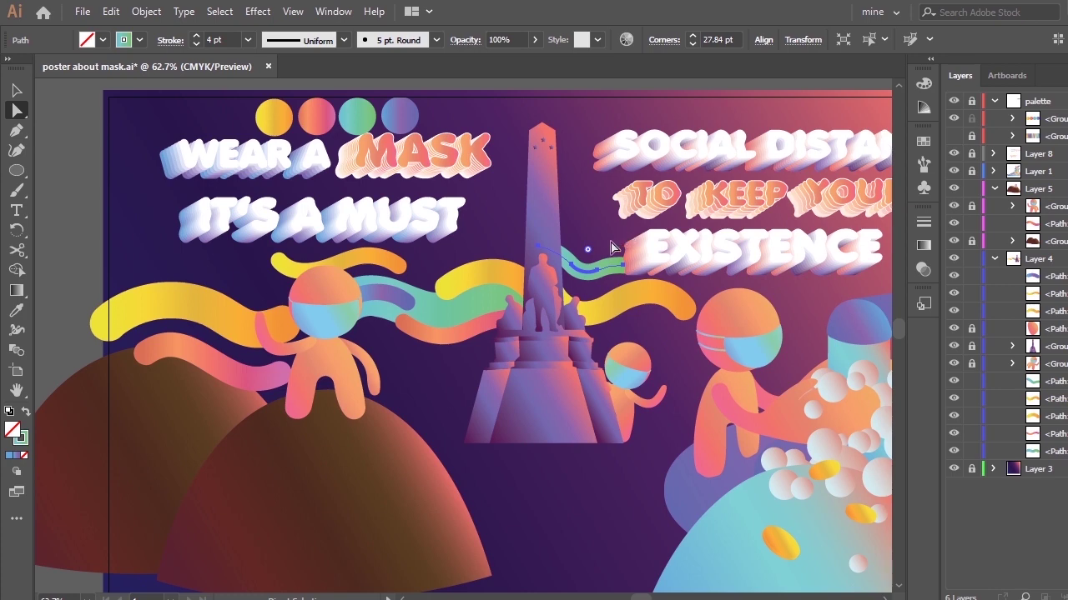
{"action": "key", "text": "c"}
{"action": "key", "text": "v"}
{"action": "left_click_drag", "start_coordinate": [592, 276], "coordinate": [595, 282]}
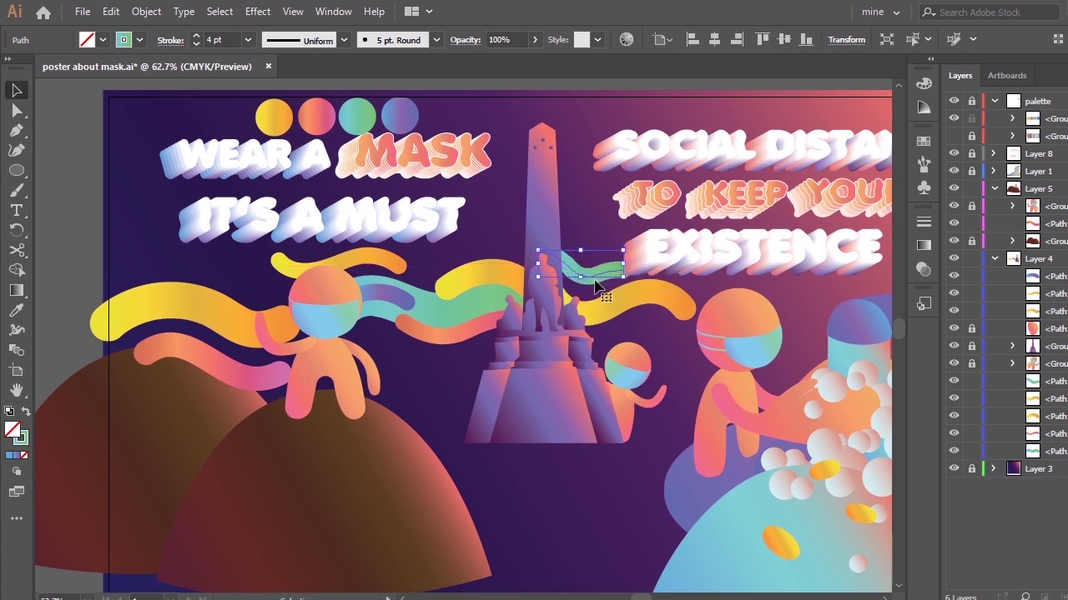
{"action": "key", "text": "ctrl+shift+a"}
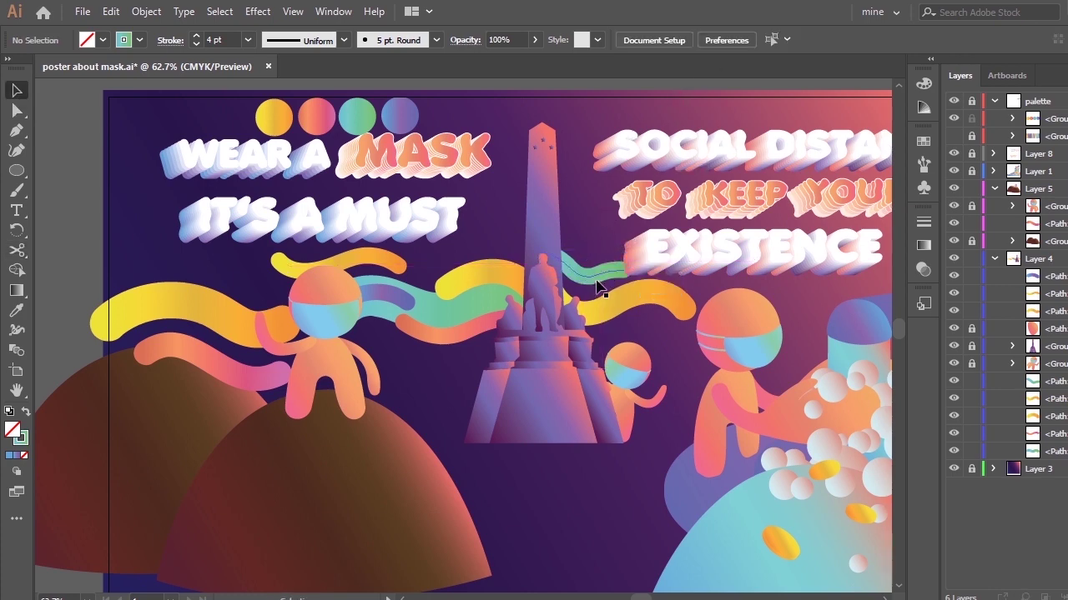
Extend the short green wave's outer end slightly up and behind the word EXISTENCE
{"action": "key", "text": "a"}
{"action": "left_click_drag", "start_coordinate": [625, 272], "coordinate": [631, 269]}
{"action": "left_click", "coordinate": [599, 229]}
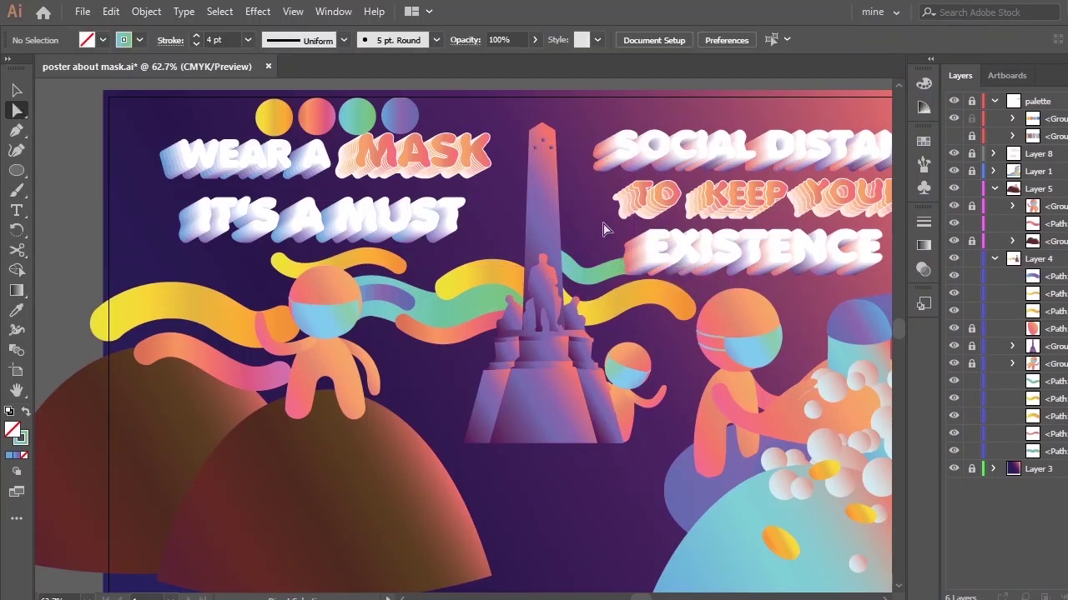
Reshape the short green wave's bend and stretch its inner end behind the obelisk to the obelisk's far side
{"action": "left_click", "coordinate": [580, 275]}
{"action": "left_click", "coordinate": [572, 270]}
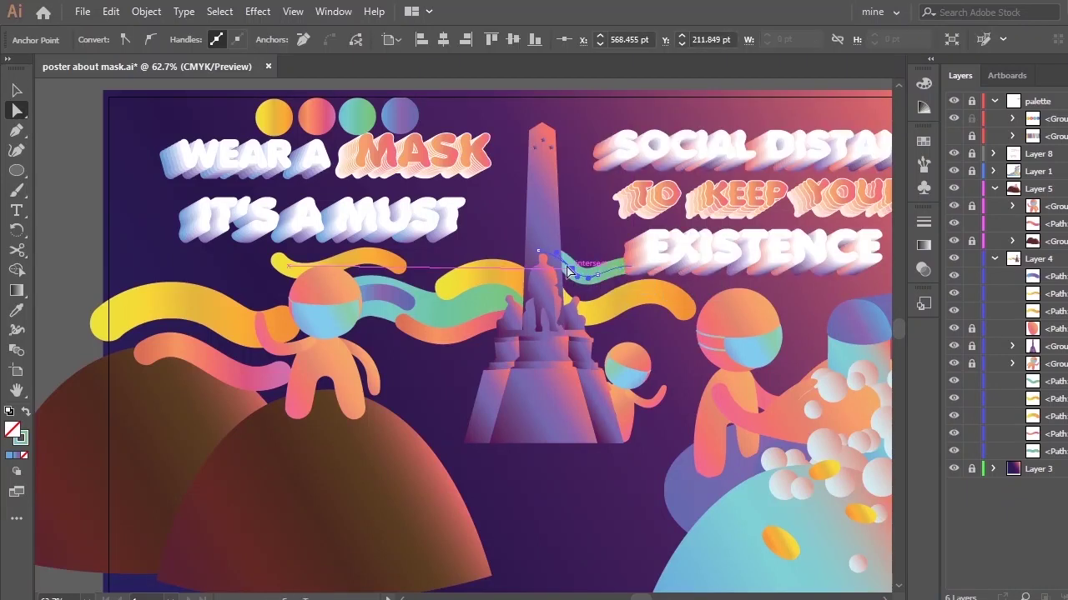
{"action": "mouse_move", "coordinate": [532, 254]}
{"action": "left_mouse_down"}
{"action": "mouse_move", "coordinate": [519, 246]}
{"action": "mouse_move", "coordinate": [635, 265]}
{"action": "mouse_move", "coordinate": [604, 296]}
{"action": "left_mouse_up"}
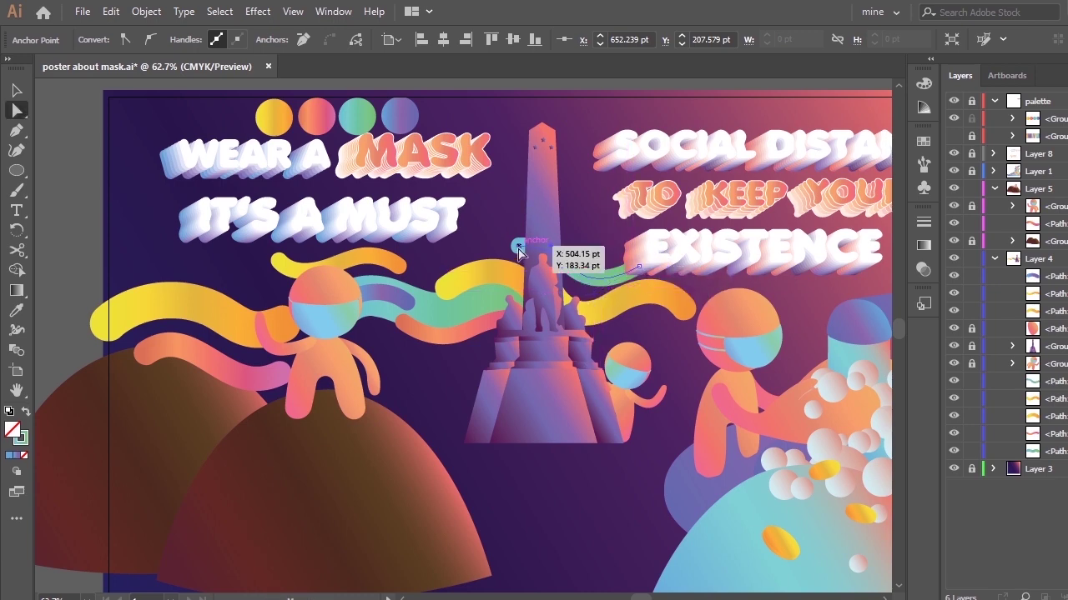
{"action": "left_click_drag", "start_coordinate": [519, 250], "coordinate": [565, 266]}
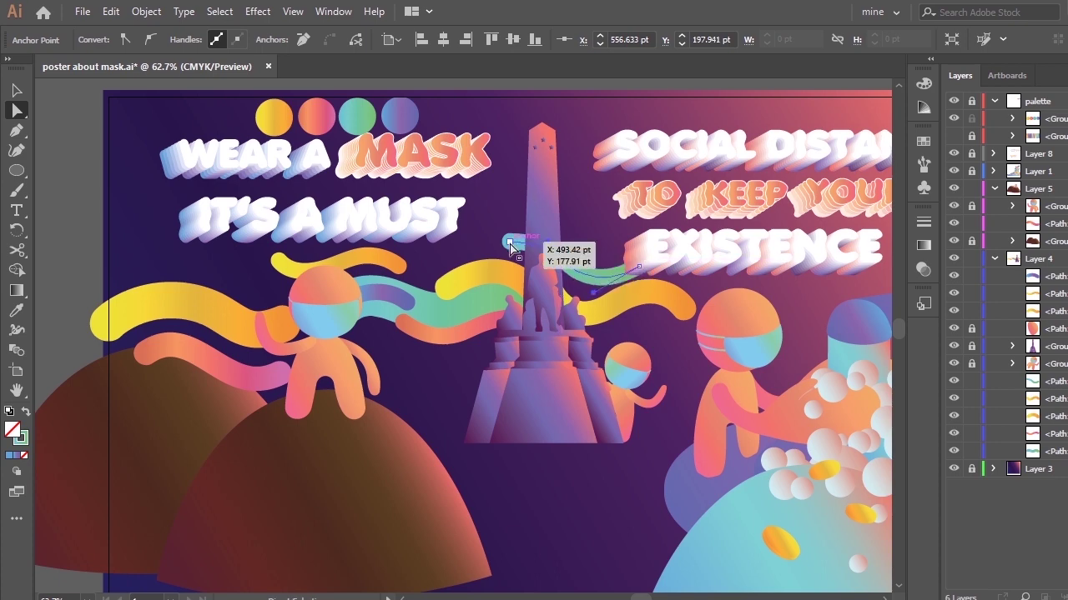
{"action": "left_click_drag", "start_coordinate": [509, 242], "coordinate": [506, 246]}
{"action": "left_click_drag", "start_coordinate": [638, 267], "coordinate": [633, 262]}
{"action": "left_click_drag", "start_coordinate": [561, 258], "coordinate": [555, 255]}
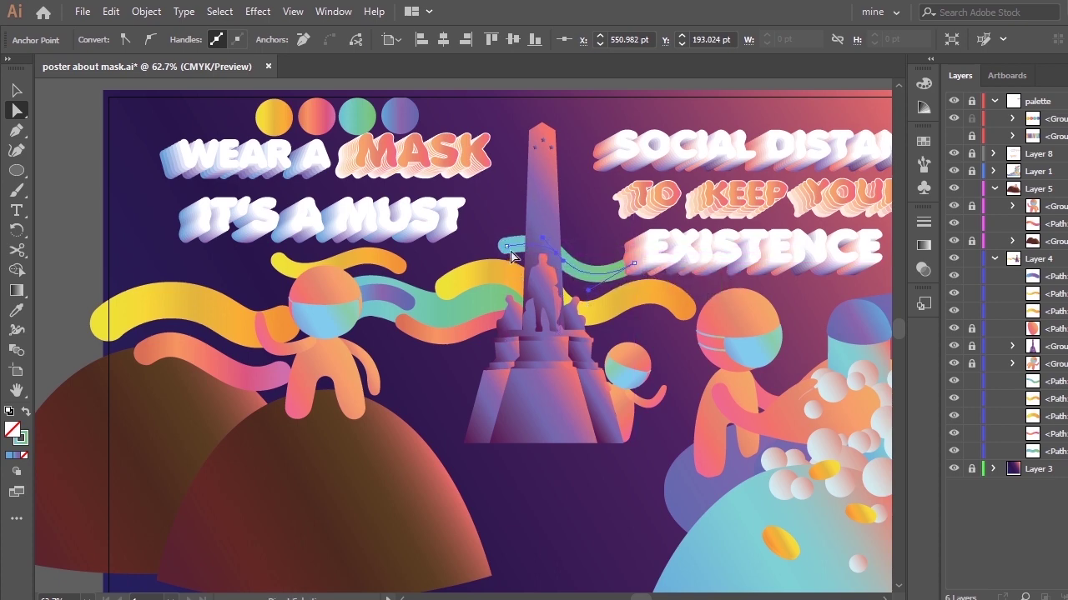
{"action": "left_click_drag", "start_coordinate": [591, 298], "coordinate": [591, 300]}
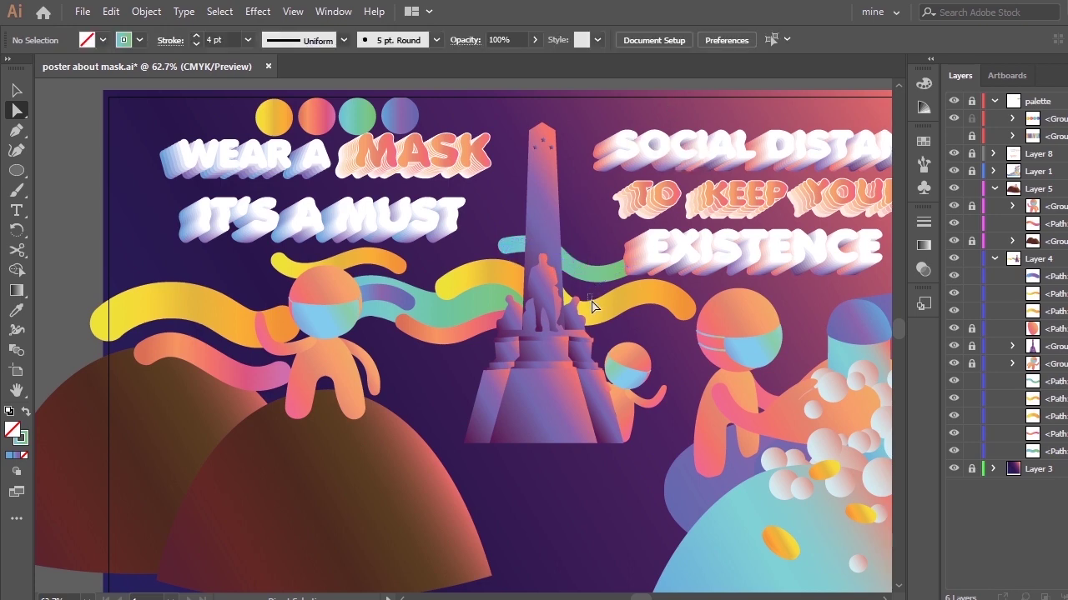
Refine the short green wave's end points and handles, raising its outer end slightly behind the word EXISTENCE
{"action": "left_click_drag", "start_coordinate": [556, 254], "coordinate": [486, 247]}
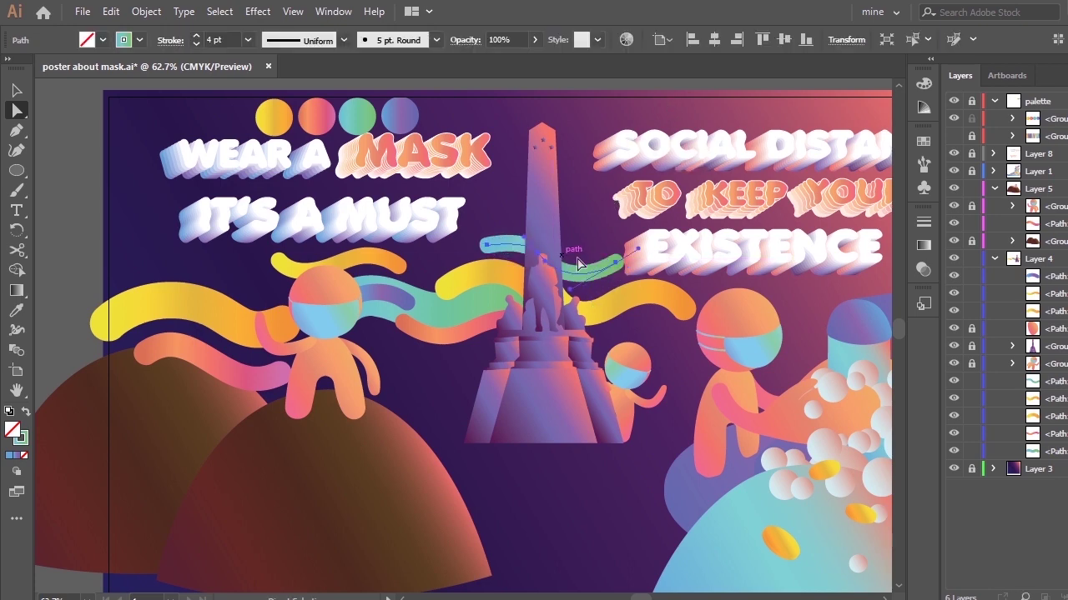
{"action": "left_click_drag", "start_coordinate": [538, 252], "coordinate": [625, 266]}
{"action": "left_click_drag", "start_coordinate": [581, 297], "coordinate": [564, 271]}
{"action": "left_click", "coordinate": [678, 155]}
{"action": "left_click", "coordinate": [626, 266]}
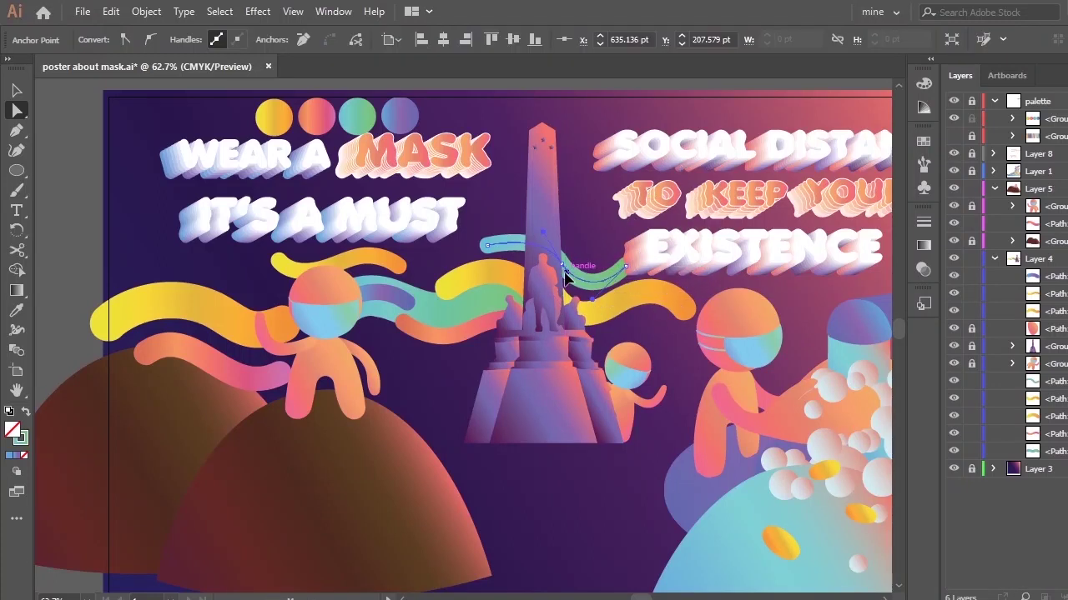
{"action": "left_click_drag", "start_coordinate": [488, 245], "coordinate": [504, 242]}
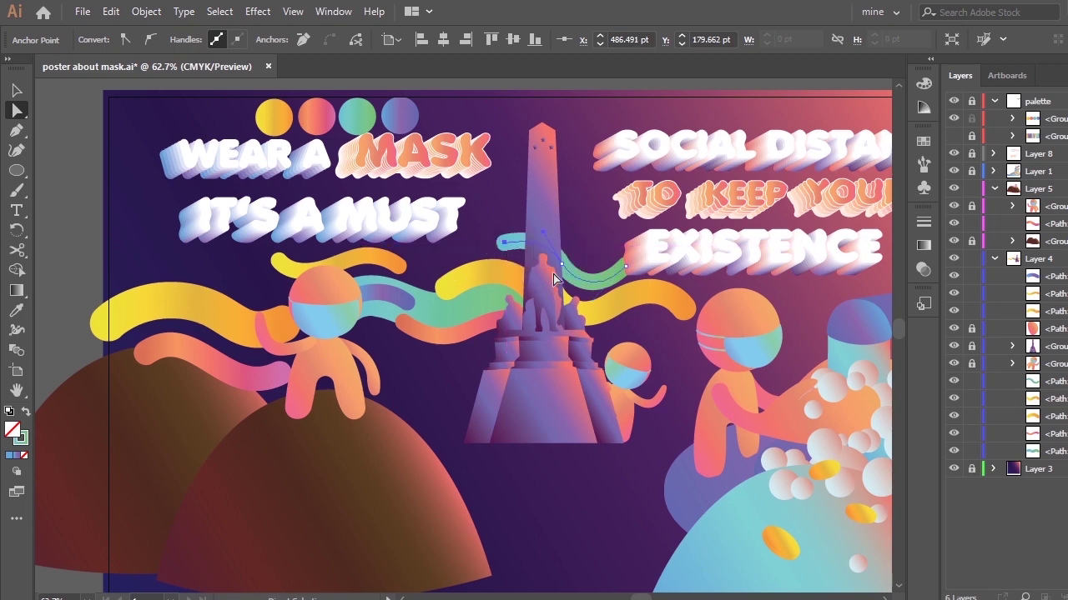
{"action": "left_click_drag", "start_coordinate": [570, 281], "coordinate": [597, 304]}
{"action": "left_click", "coordinate": [581, 292]}
{"action": "left_click_drag", "start_coordinate": [625, 271], "coordinate": [638, 260]}
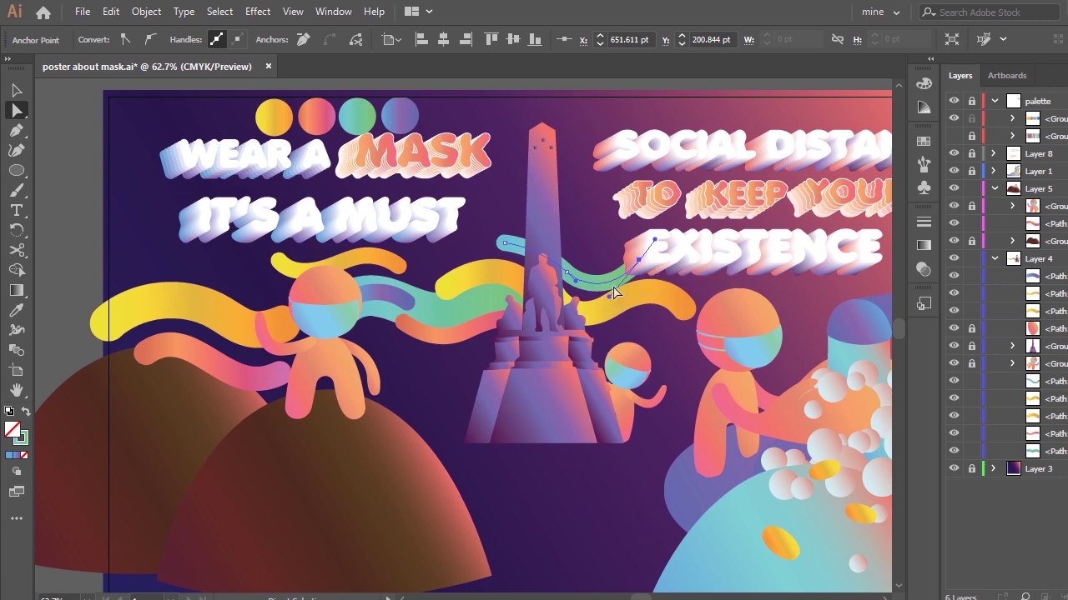
Delete the short green wave between the obelisk and EXISTENCE
{"action": "key", "text": "backslash"}
{"action": "key", "text": "Delete"}
{"action": "key", "text": "Delete"}
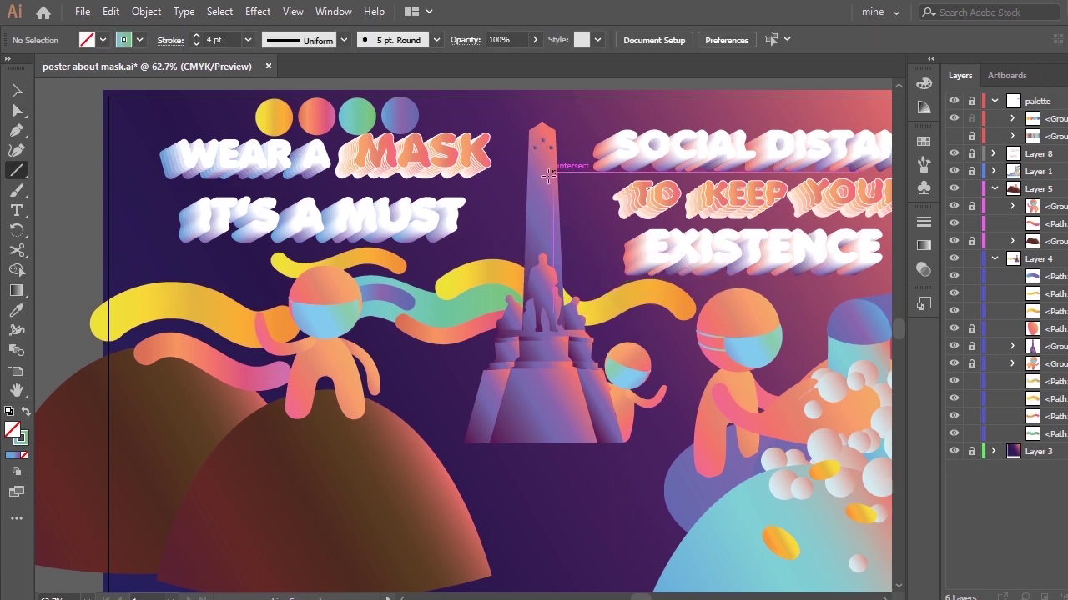
{"action": "key", "text": "v"}
{"action": "key", "text": "p"}
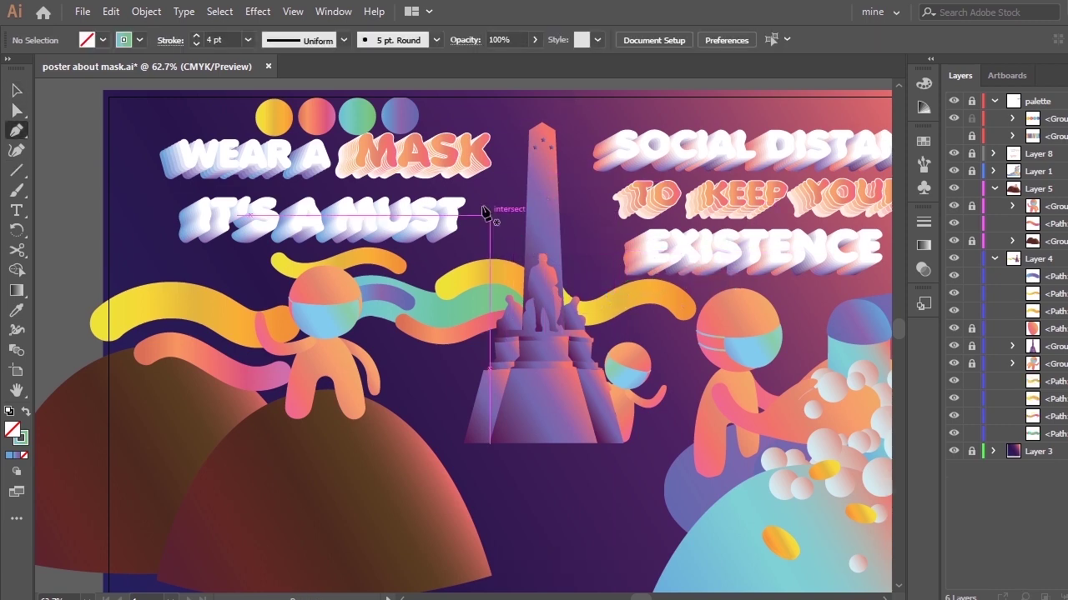
{"action": "key", "text": "c"}
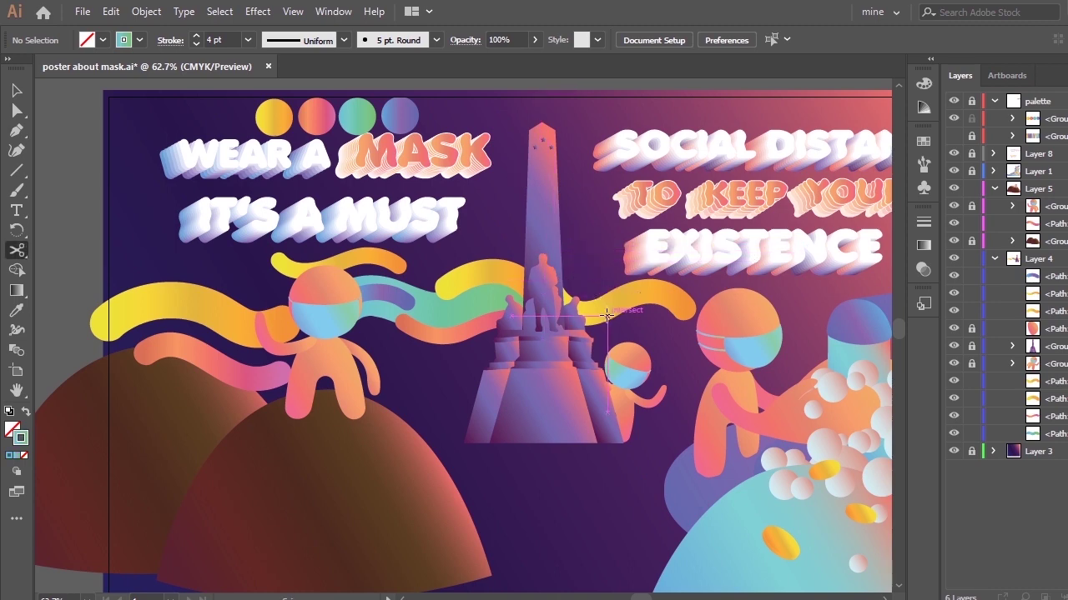
Duplicate the yellow wave beside the monument slightly above the original and set the copy's stroke to 4 pt
{"action": "key", "text": "v"}
{"action": "left_click_drag", "start_coordinate": [616, 307], "coordinate": [618, 290]}
{"action": "left_click", "coordinate": [248, 40]}
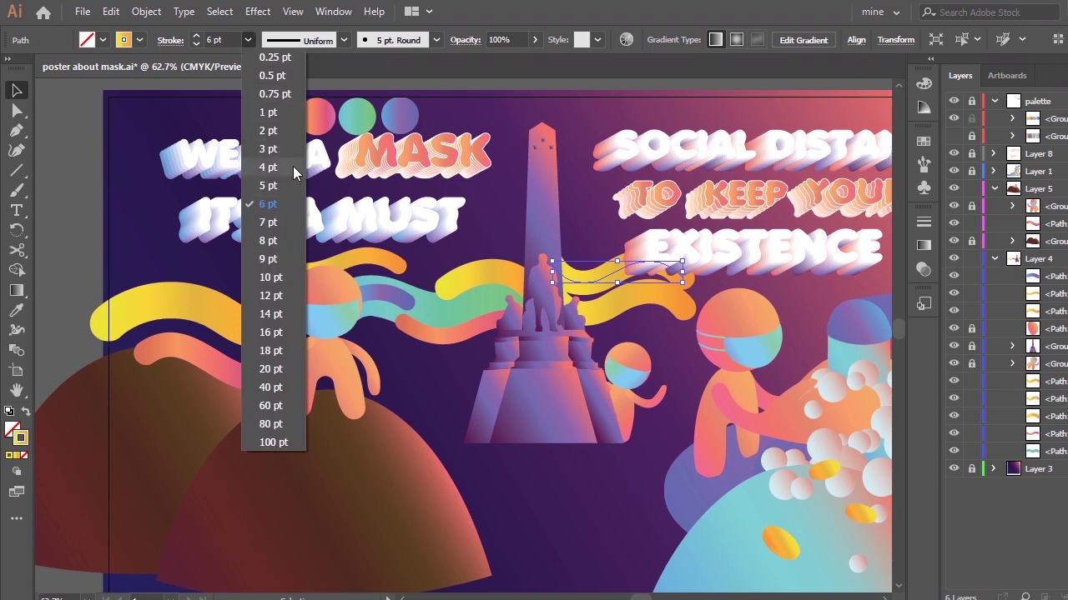
{"action": "left_click", "coordinate": [293, 166]}
Shorten the 4 pt yellow copy by removing its outer end anchor, and adjust the remaining points into a shallow sag
{"action": "key", "text": "minus"}
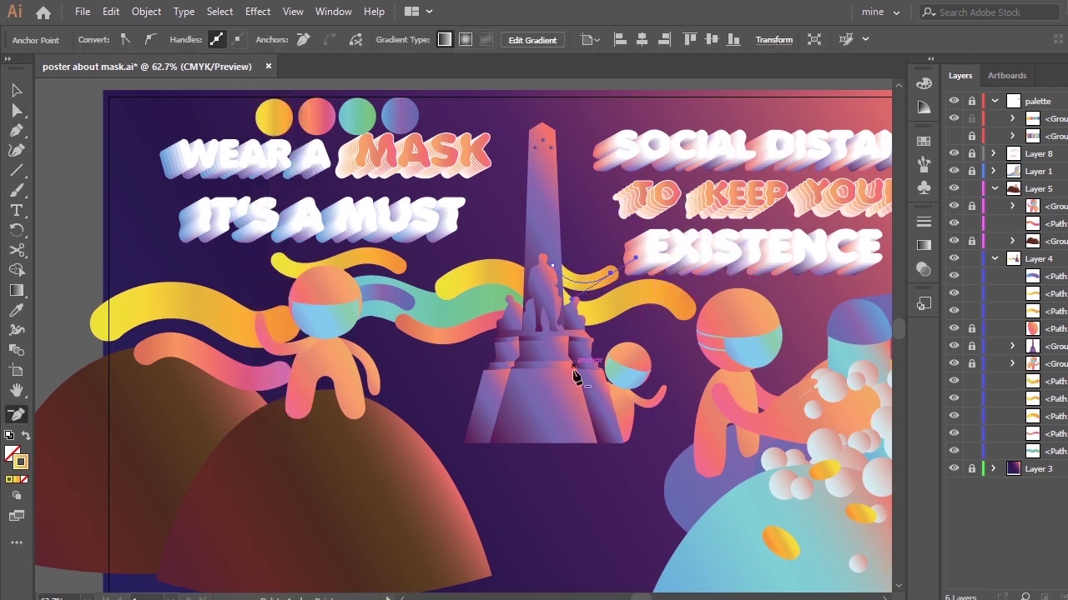
{"action": "key", "text": "a"}
{"action": "left_click_drag", "start_coordinate": [572, 306], "coordinate": [553, 262]}
{"action": "left_click", "coordinate": [619, 268]}
{"action": "left_click_drag", "start_coordinate": [620, 271], "coordinate": [608, 281]}
{"action": "key", "text": "v"}
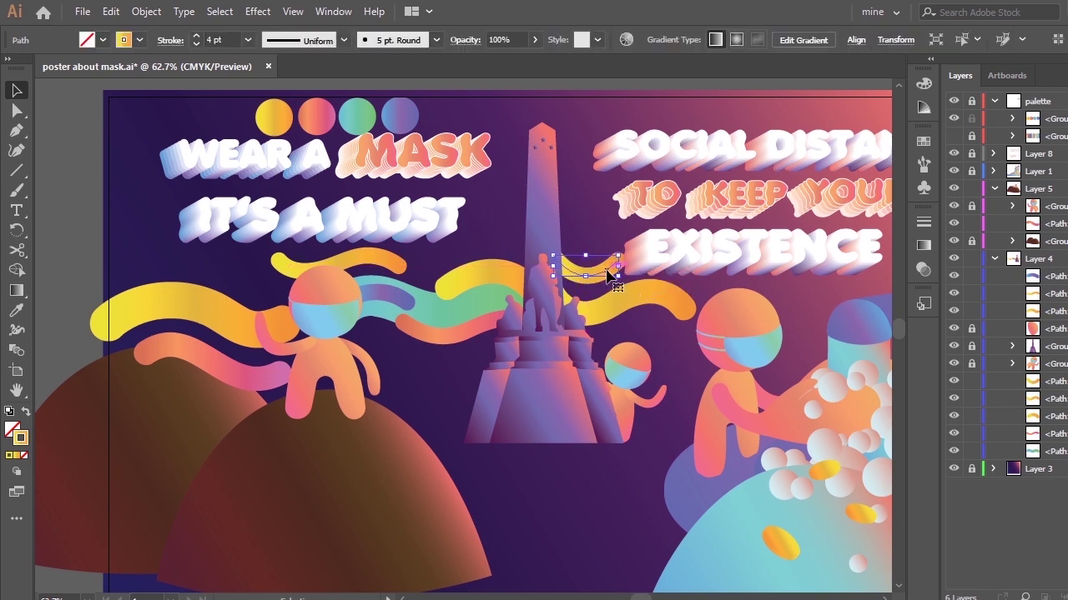
Replace the thin yellow copy with a fresh 6 pt duplicate of the yellow wave, placed slightly above the original
{"action": "left_click", "coordinate": [629, 302]}
{"action": "left_click", "coordinate": [618, 273]}
{"action": "key", "text": "Delete"}
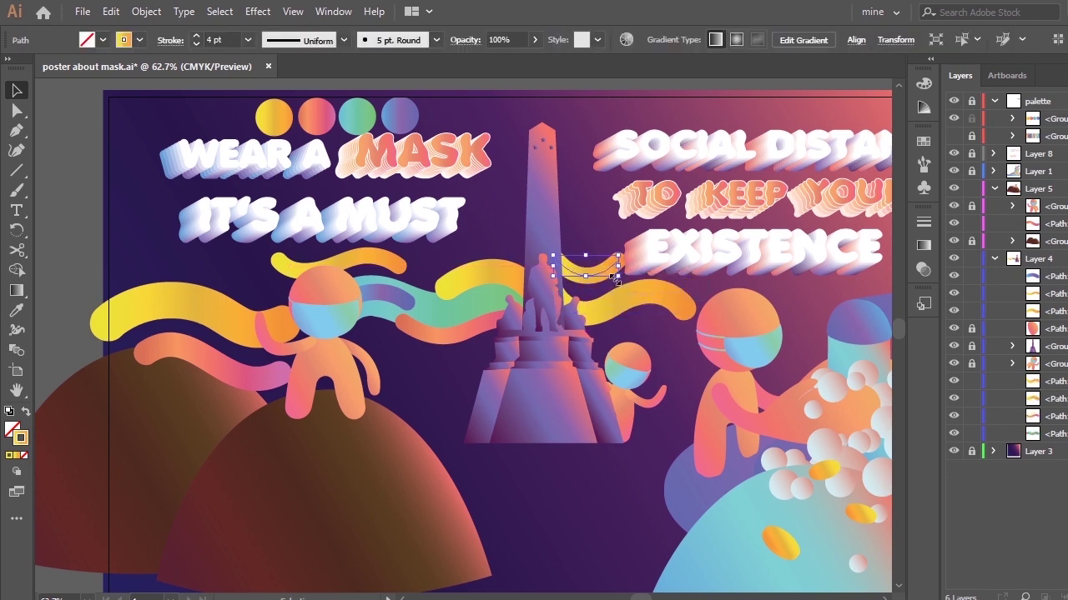
{"action": "left_click_drag", "start_coordinate": [627, 304], "coordinate": [627, 292]}
{"action": "key", "text": "a"}
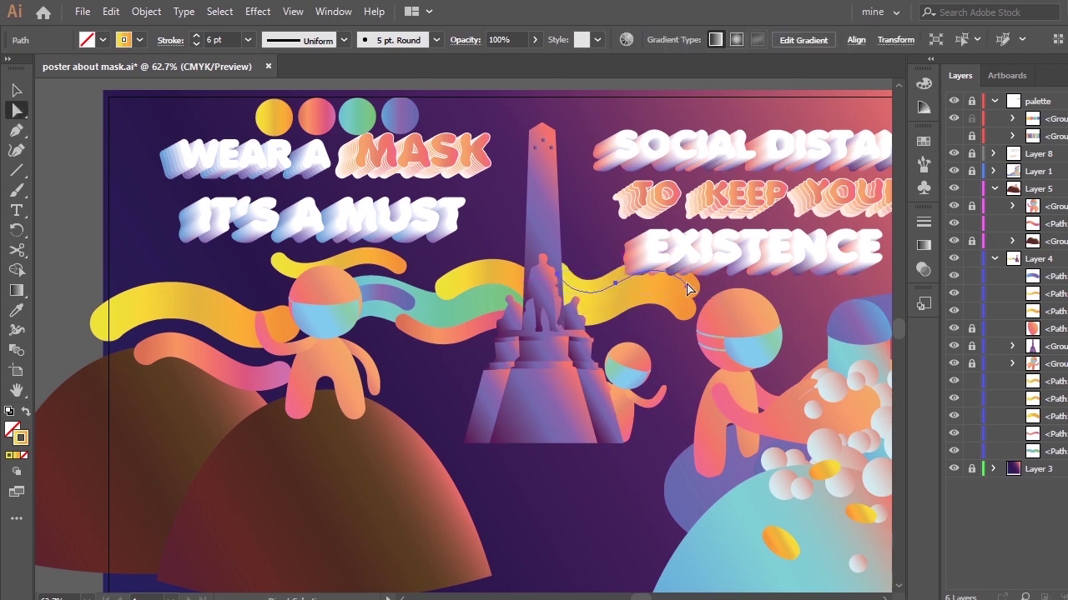
Shorten the new 6 pt yellow copy by removing its outer end anchor point
{"action": "key", "text": "F12"}
{"action": "left_click", "coordinate": [751, 338]}
{"action": "key", "text": "p"}
{"action": "key", "text": "Delete"}
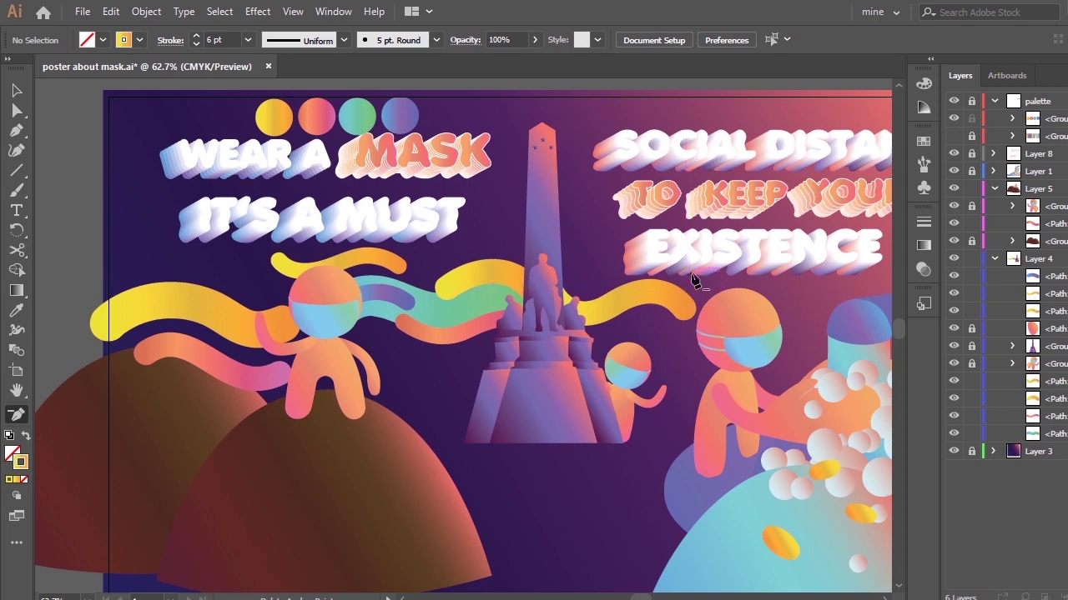
{"action": "key", "text": "ctrl+z"}
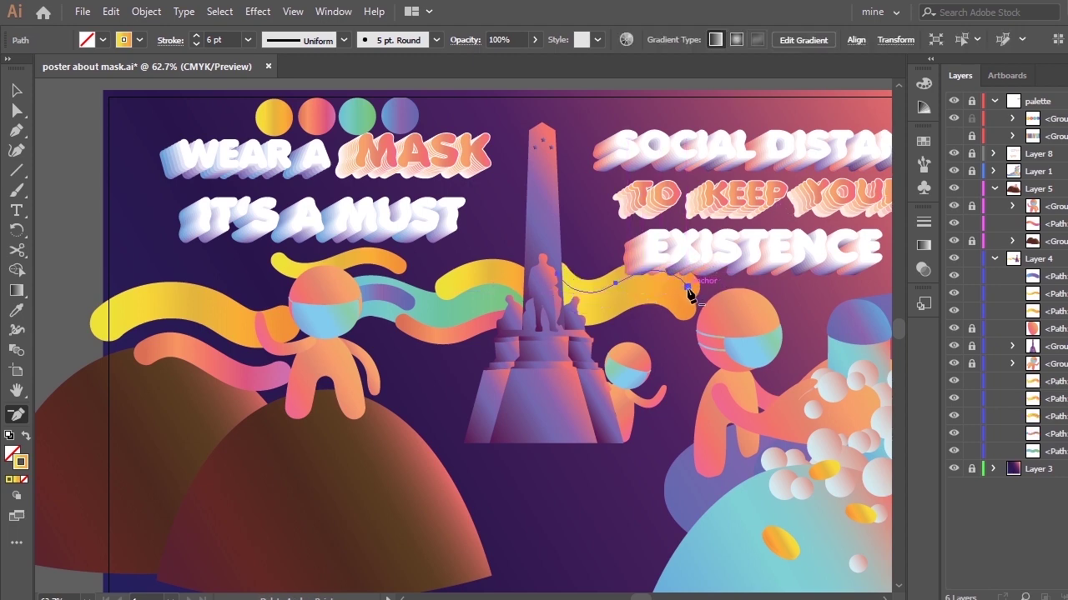
{"action": "left_click", "coordinate": [689, 290]}
{"action": "key", "text": "v"}
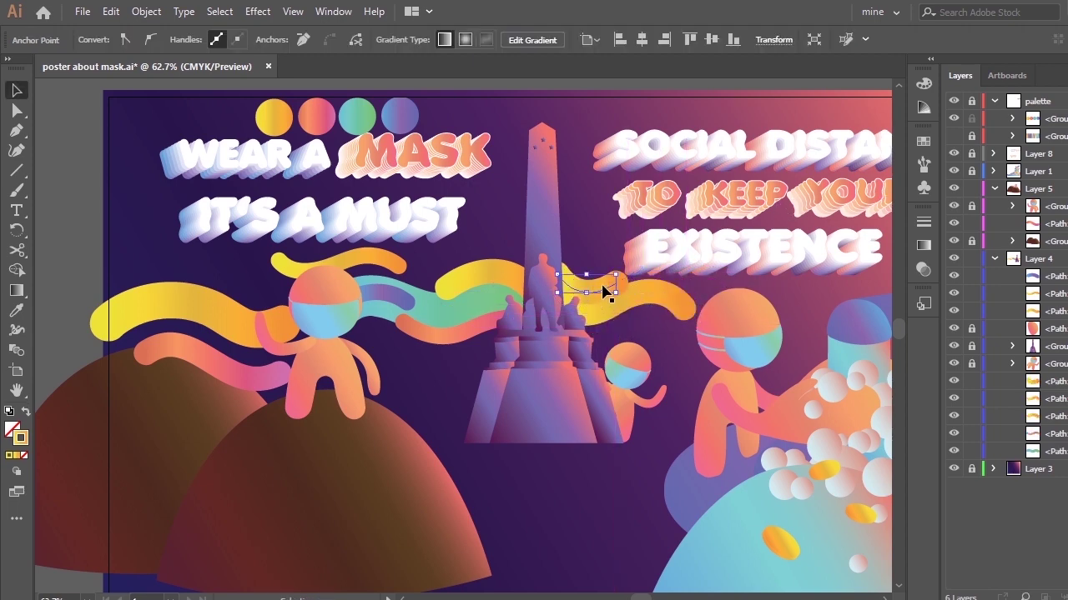
Move the shortened yellow wave slightly up, undoing the further shift and resizing toward the obelisk
{"action": "mouse_move", "coordinate": [606, 288]}
{"action": "left_mouse_down"}
{"action": "mouse_move", "coordinate": [602, 275]}
{"action": "mouse_move", "coordinate": [551, 255]}
{"action": "left_mouse_up"}
{"action": "left_click_drag", "start_coordinate": [561, 299], "coordinate": [551, 288]}
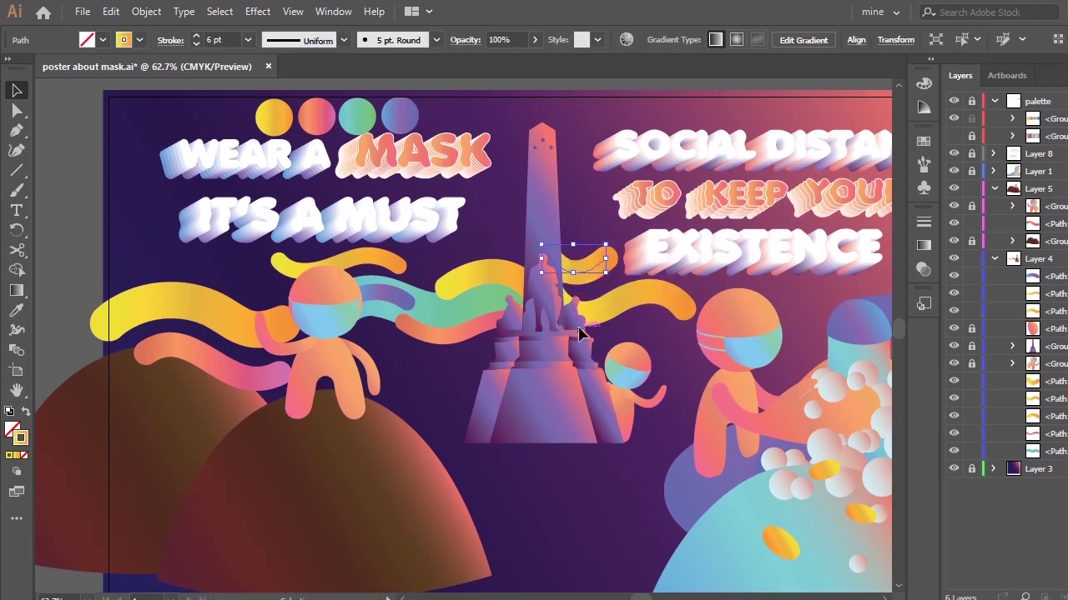
{"action": "key", "text": "ctrl+z"}
{"action": "key", "text": "ctrl+z"}
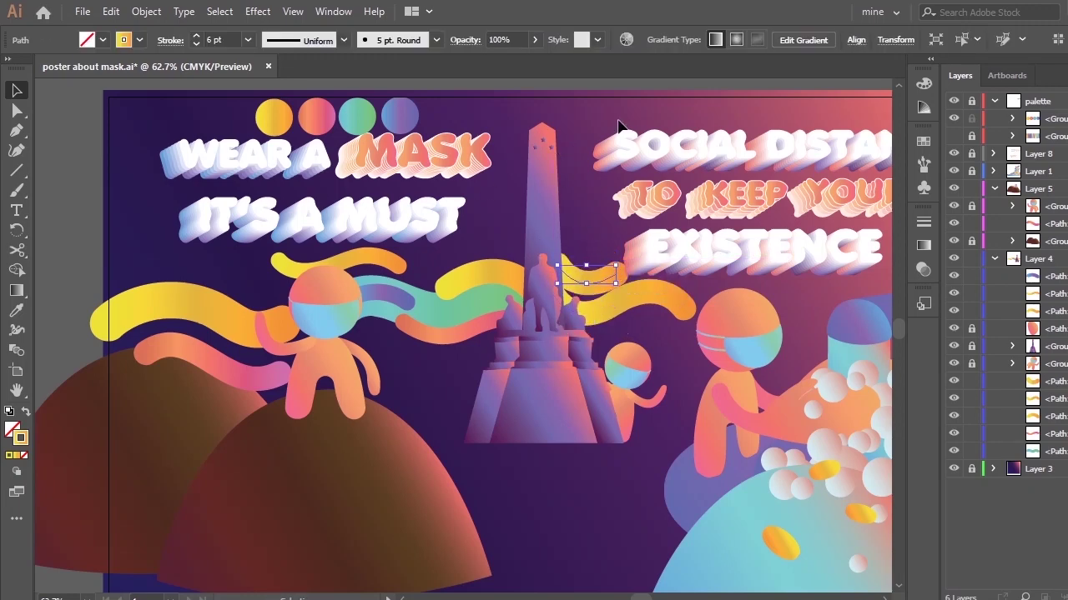
Extend the short yellow wave's inner end up onto the obelisk and place the path below the monument in Layer 4
{"action": "left_click", "coordinate": [618, 125]}
{"action": "left_click", "coordinate": [550, 284]}
{"action": "key", "text": "a"}
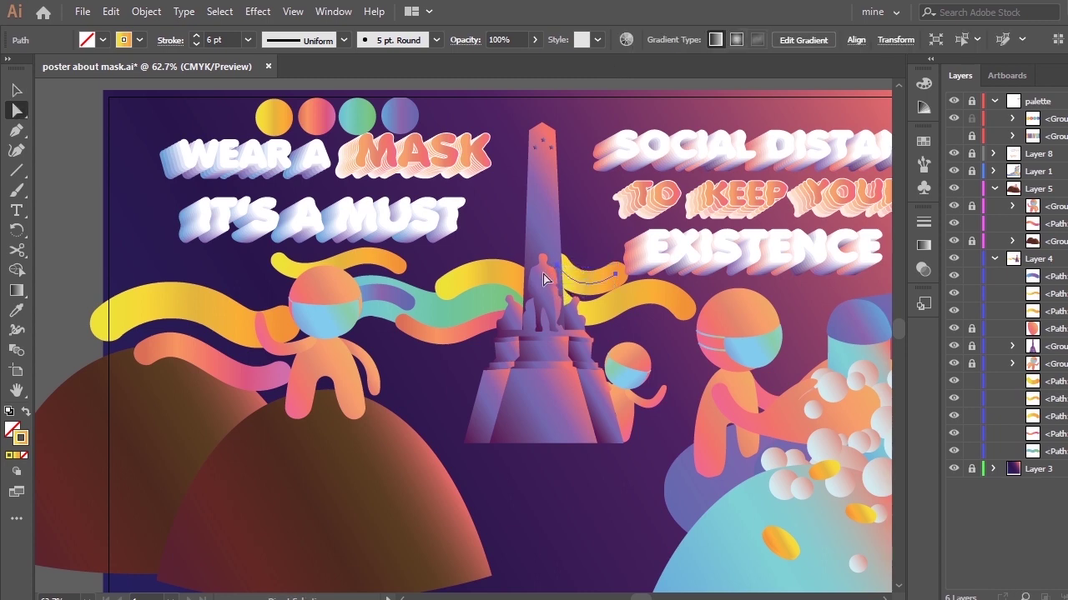
{"action": "key", "text": "p"}
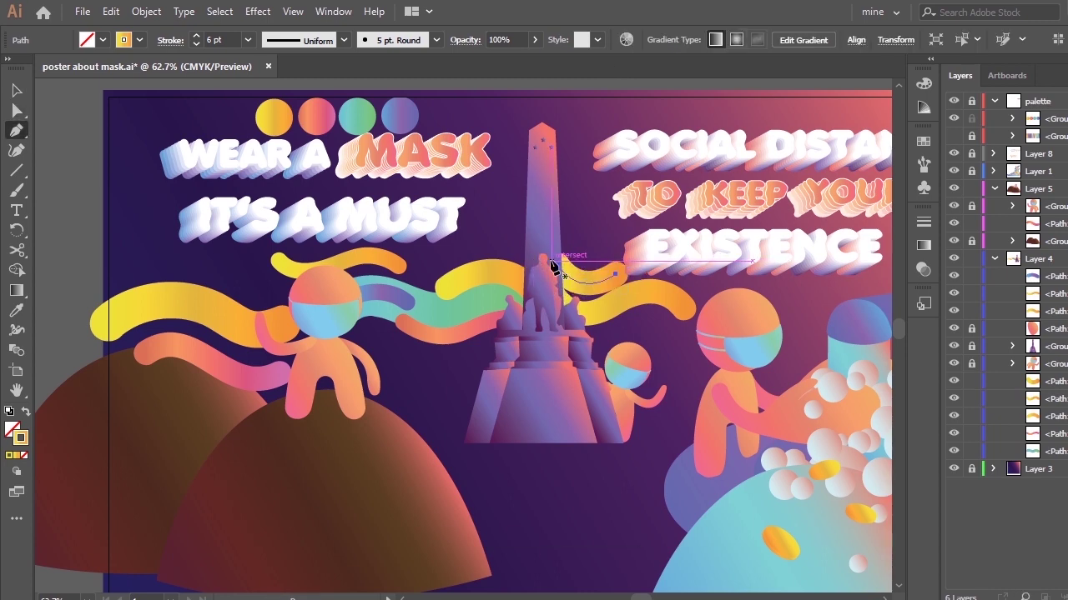
{"action": "left_click", "coordinate": [538, 237]}
{"action": "left_click", "coordinate": [557, 264]}
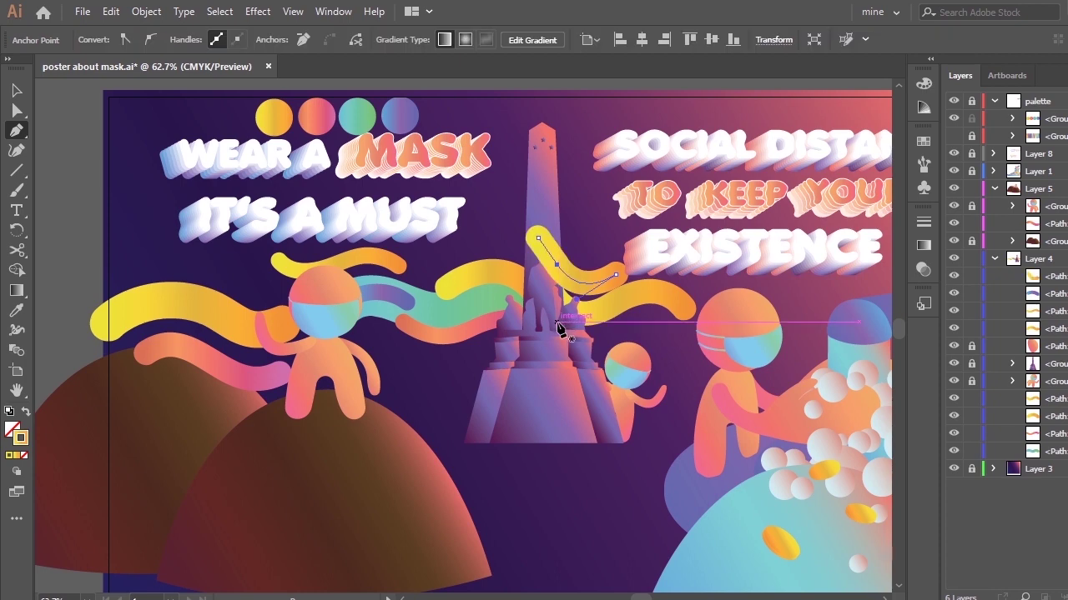
{"action": "left_click_drag", "start_coordinate": [1032, 276], "coordinate": [1046, 392]}
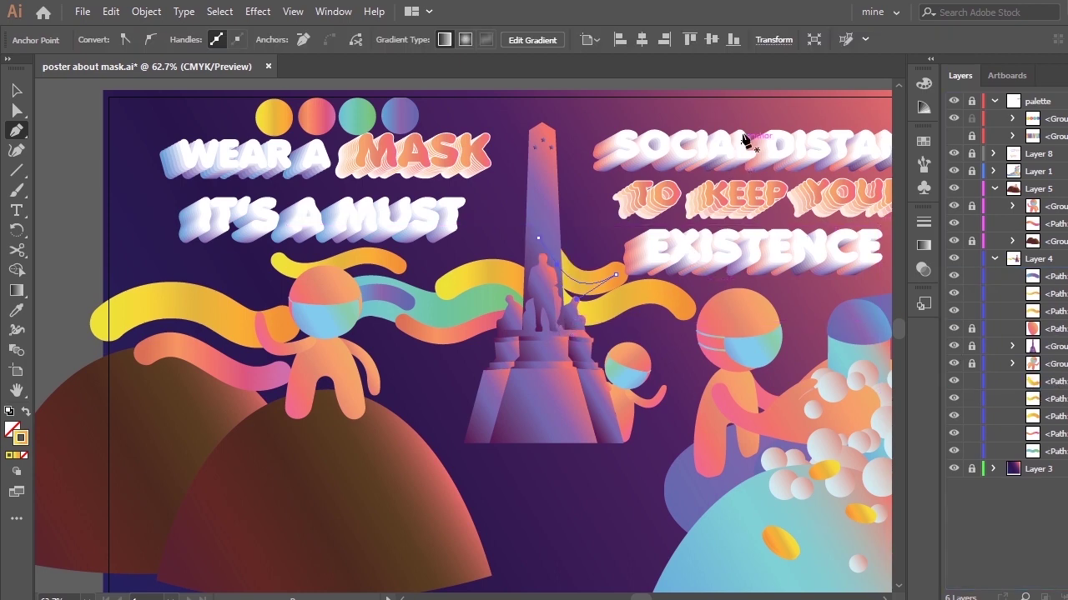
Adjust the short yellow wave's end points and handles so it sags from behind the obelisk toward EXISTENCE
{"action": "key", "text": "a"}
{"action": "left_click_drag", "start_coordinate": [538, 238], "coordinate": [583, 306]}
{"action": "left_click_drag", "start_coordinate": [616, 274], "coordinate": [420, 338]}
{"action": "left_click", "coordinate": [682, 135]}
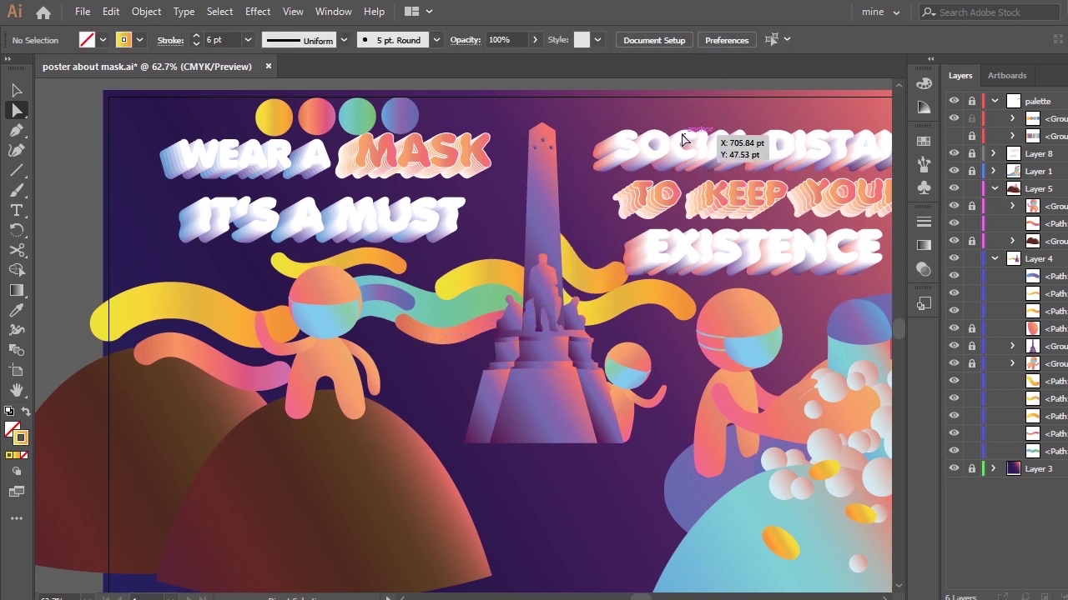
{"action": "left_click_drag", "start_coordinate": [616, 275], "coordinate": [635, 245]}
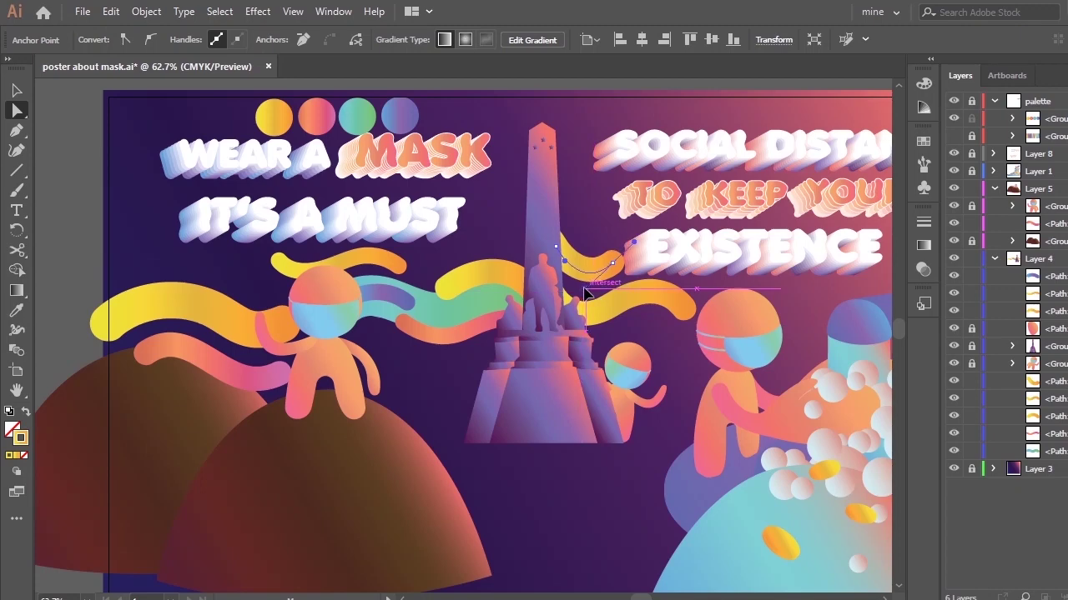
{"action": "left_click_drag", "start_coordinate": [536, 248], "coordinate": [536, 246]}
{"action": "left_click", "coordinate": [540, 247]}
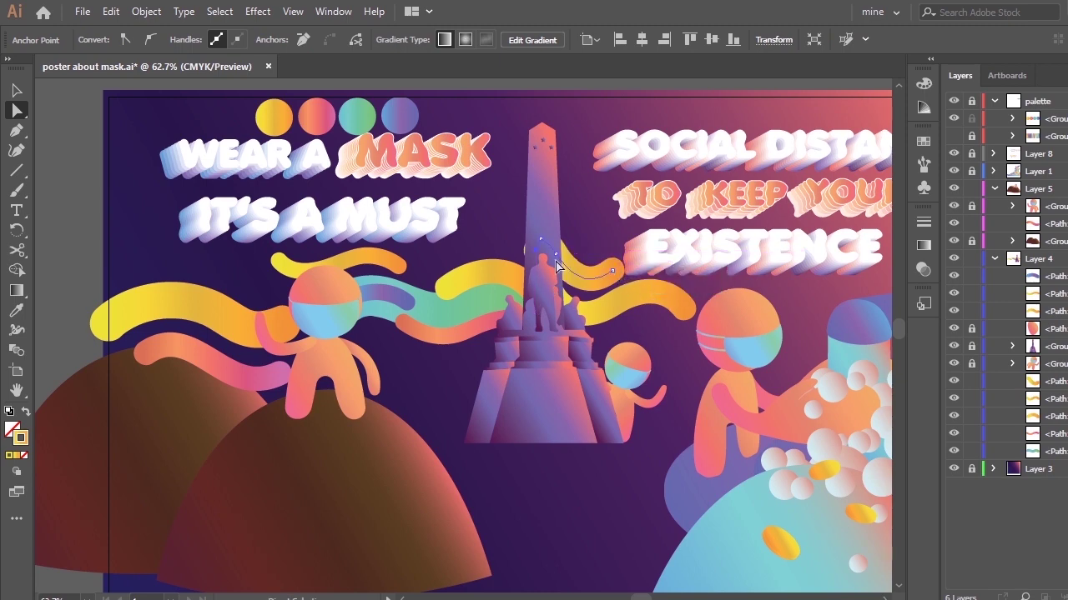
Adjust the short yellow wave's end points and position between the obelisk and EXISTENCE
{"action": "key", "text": "o"}
{"action": "key", "text": "minus"}
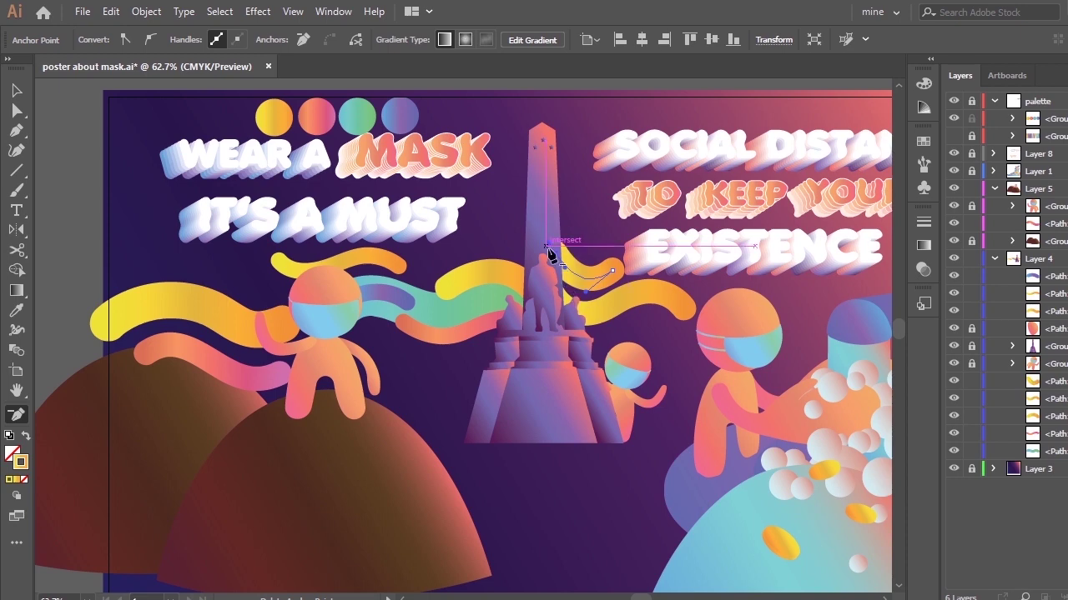
{"action": "key", "text": "a"}
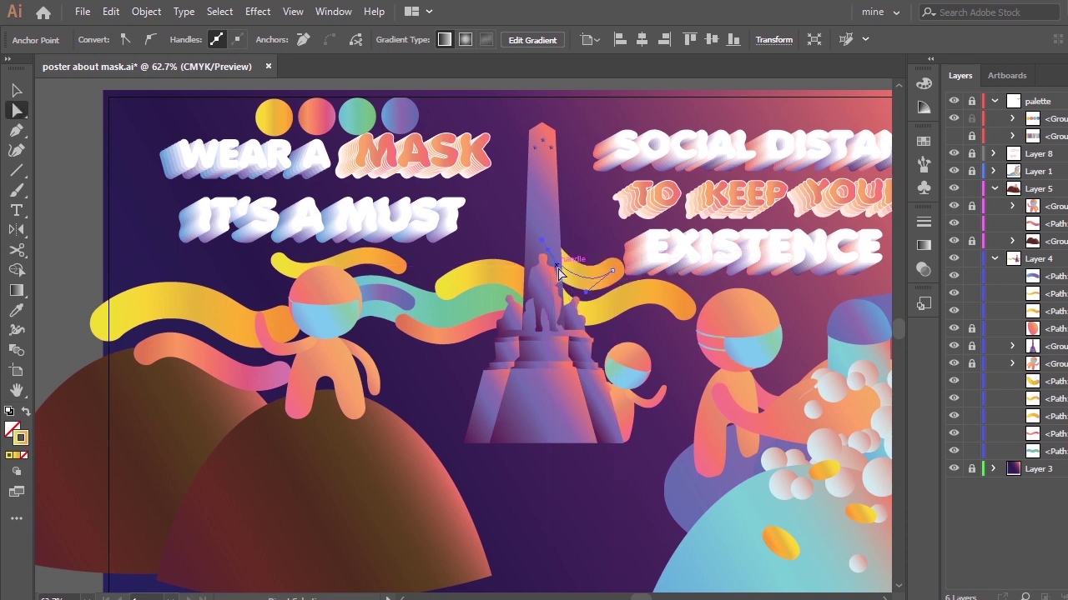
{"action": "left_click_drag", "start_coordinate": [612, 271], "coordinate": [616, 266]}
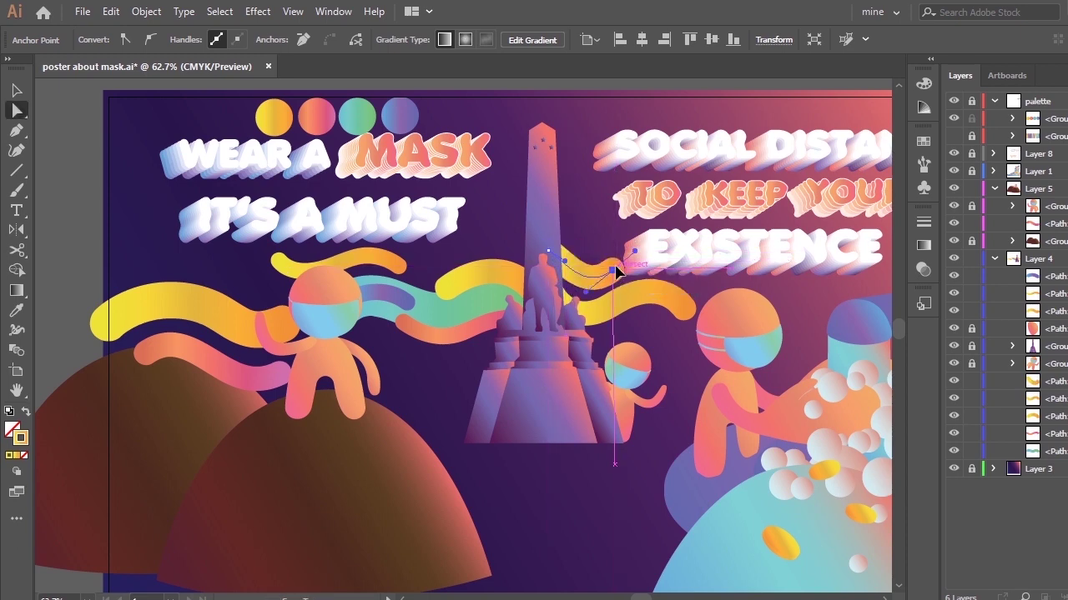
{"action": "left_click_drag", "start_coordinate": [553, 255], "coordinate": [604, 280]}
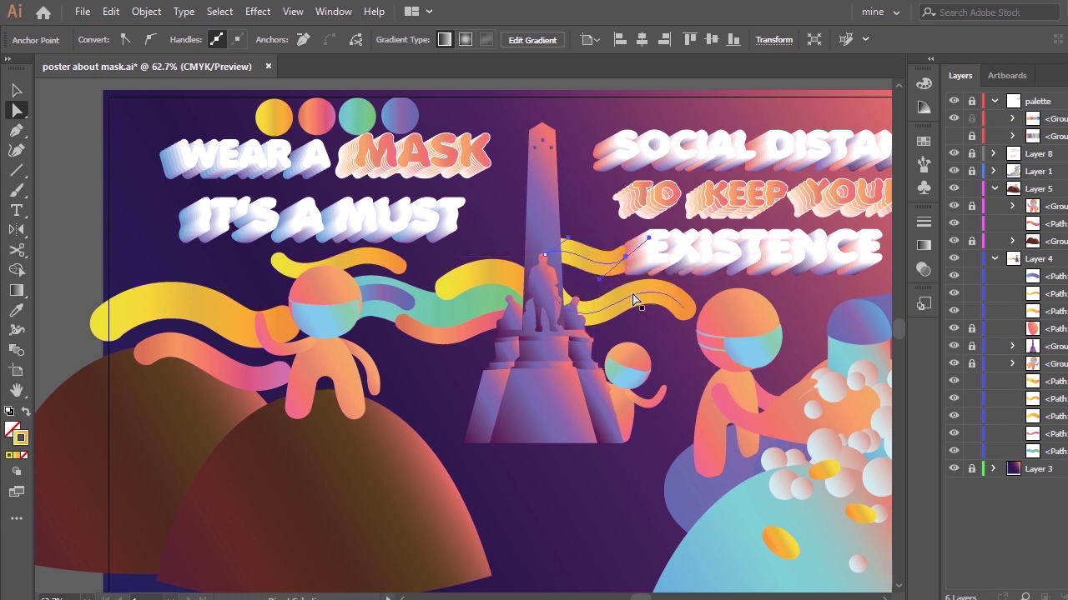
{"action": "key", "text": "v"}
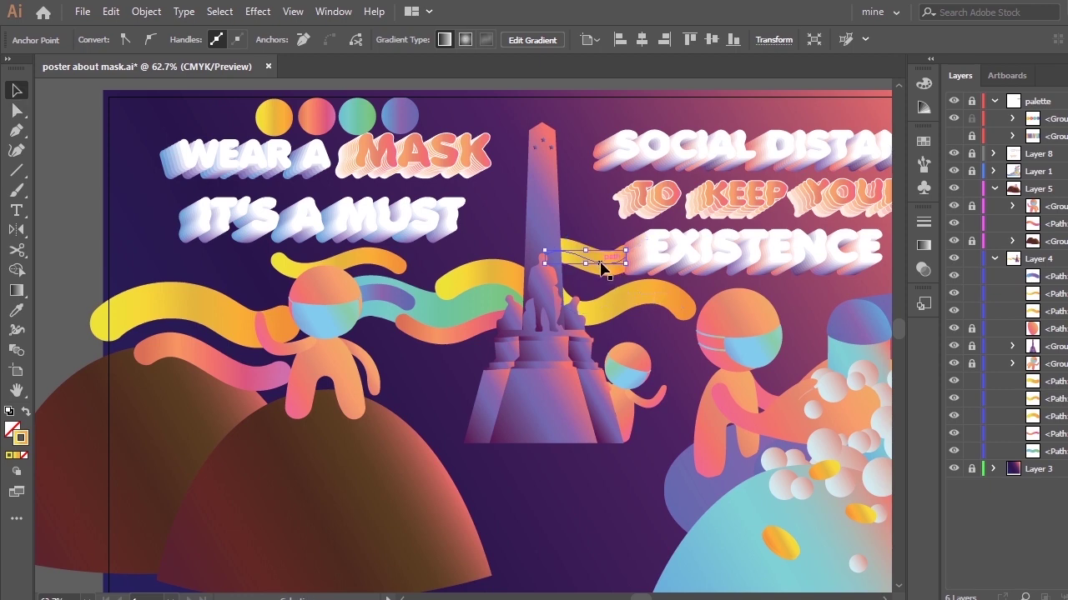
{"action": "mouse_move", "coordinate": [601, 265]}
{"action": "left_mouse_down"}
{"action": "mouse_move", "coordinate": [585, 281]}
{"action": "mouse_move", "coordinate": [542, 268]}
{"action": "mouse_move", "coordinate": [613, 275]}
{"action": "mouse_move", "coordinate": [599, 271]}
{"action": "left_mouse_up"}
{"action": "key", "text": "a"}
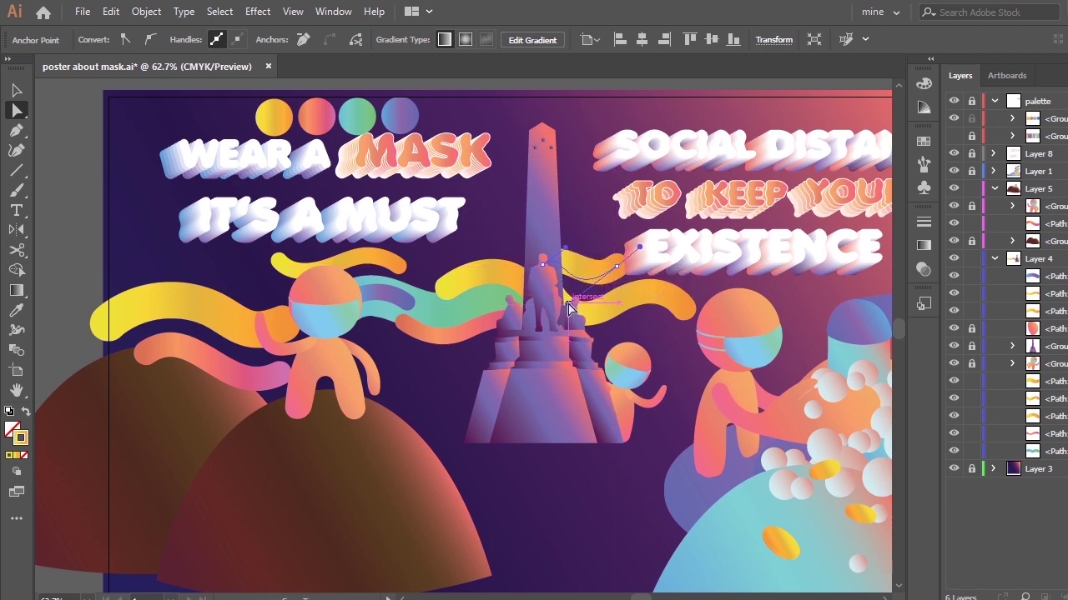
{"action": "left_click_drag", "start_coordinate": [569, 308], "coordinate": [574, 314]}
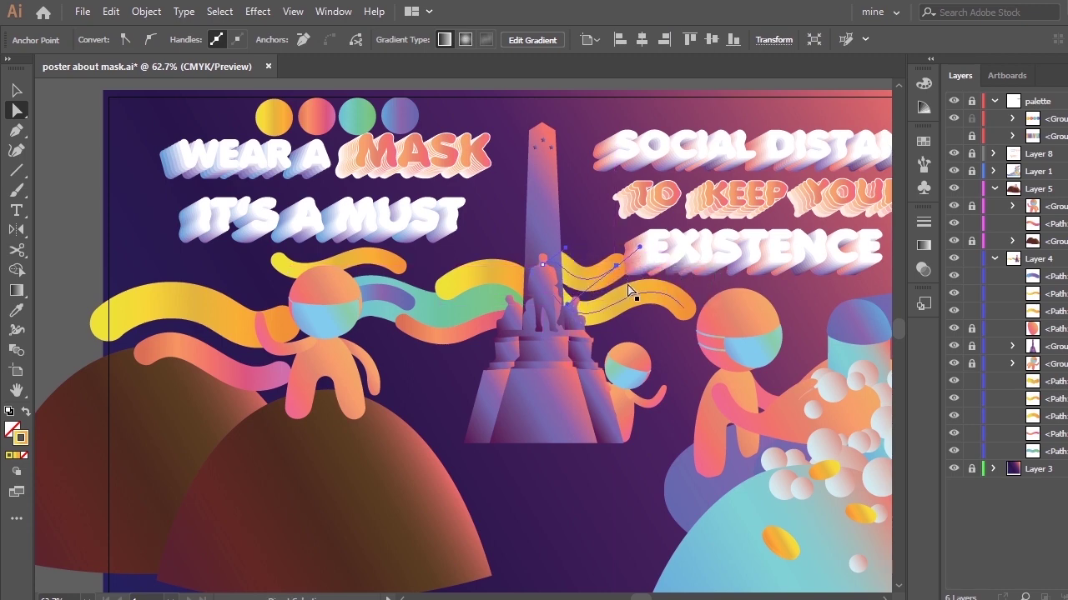
Extend the short yellow wave with another curved segment behind EXISTENCE and adjust its anchor points
{"action": "key", "text": "p"}
{"action": "left_click_drag", "start_coordinate": [659, 263], "coordinate": [655, 341]}
{"action": "key", "text": "a"}
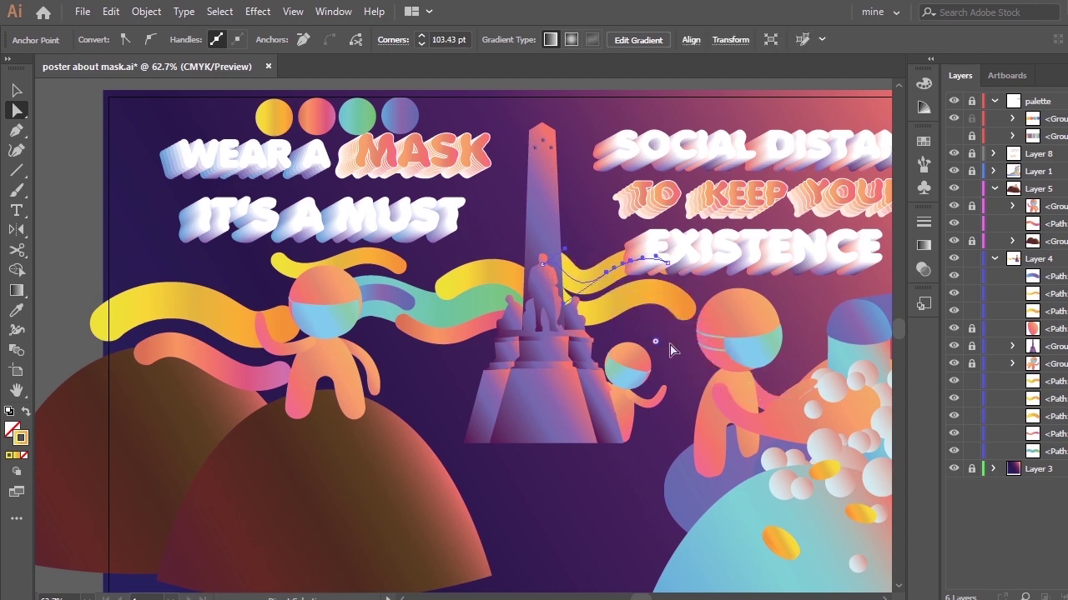
{"action": "key", "text": "ctrl+z"}
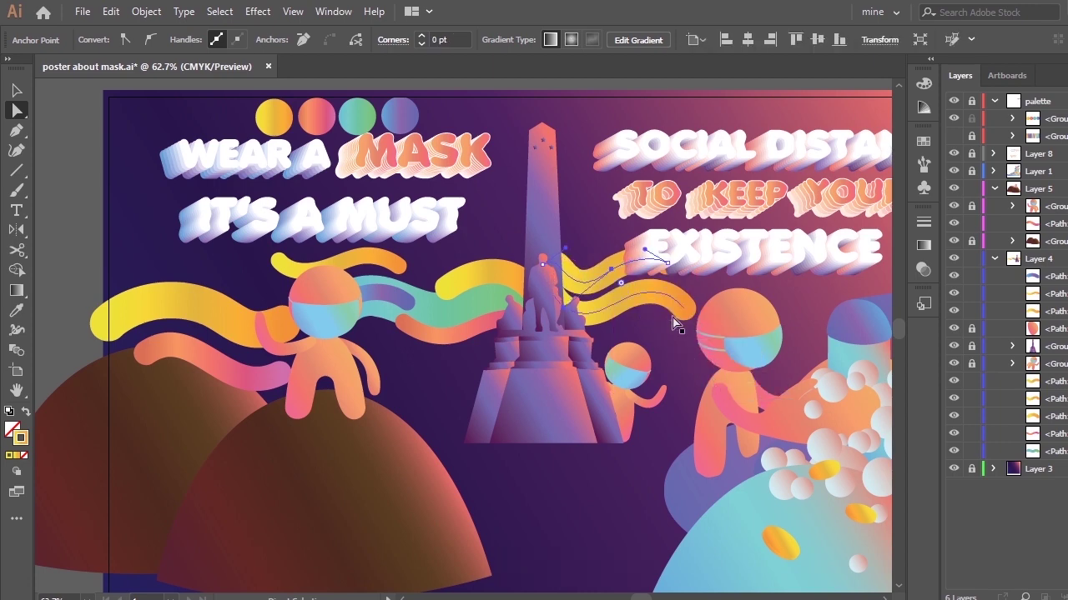
{"action": "left_click_drag", "start_coordinate": [543, 265], "coordinate": [538, 261]}
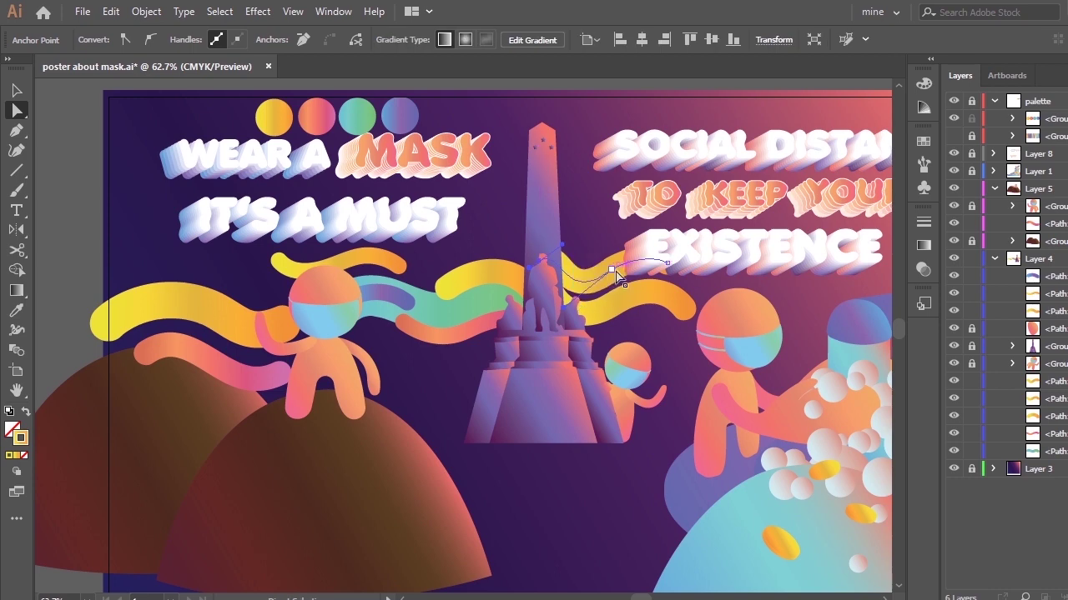
{"action": "left_click_drag", "start_coordinate": [612, 269], "coordinate": [618, 276]}
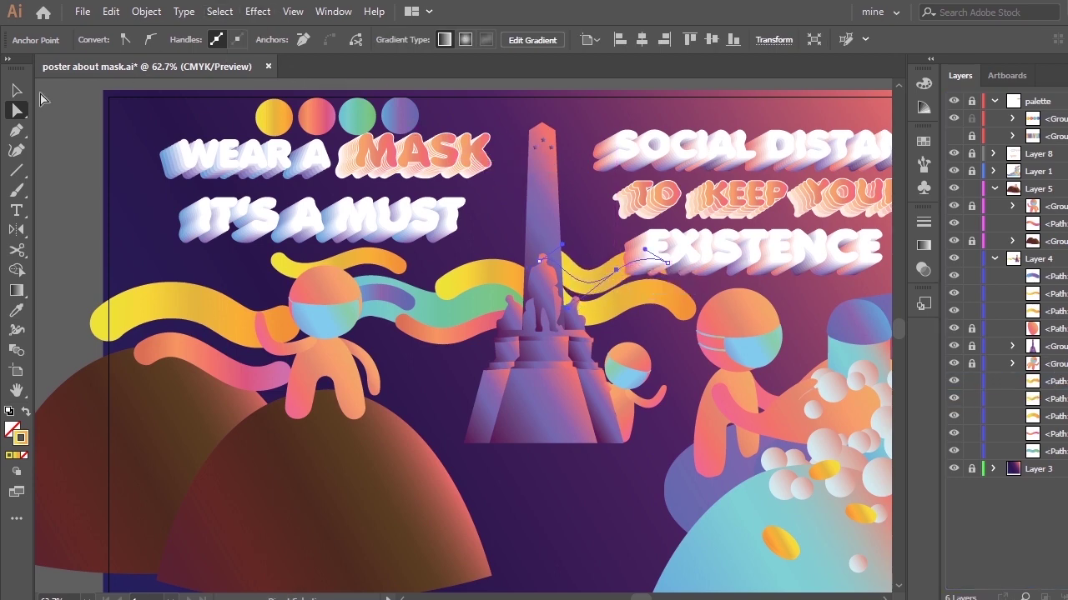
Set the extended wave's stroke to 9 pt, sample the purple palette circle, and replace that look with the teal wave's 10 pt gradient stroke
{"action": "left_click", "coordinate": [16, 89]}
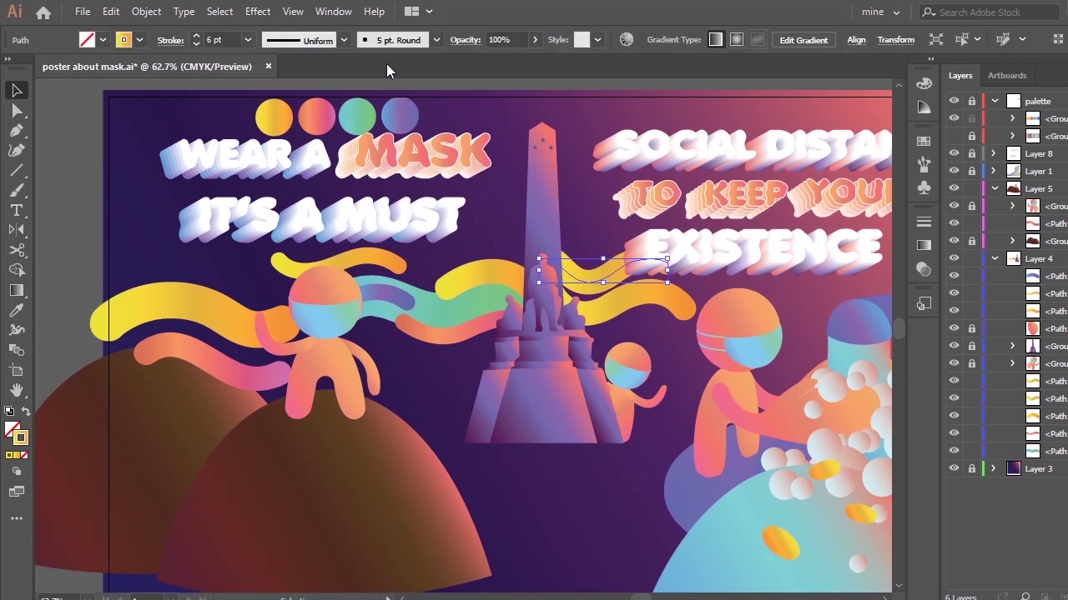
{"action": "left_click", "coordinate": [248, 40]}
{"action": "left_click", "coordinate": [268, 262]}
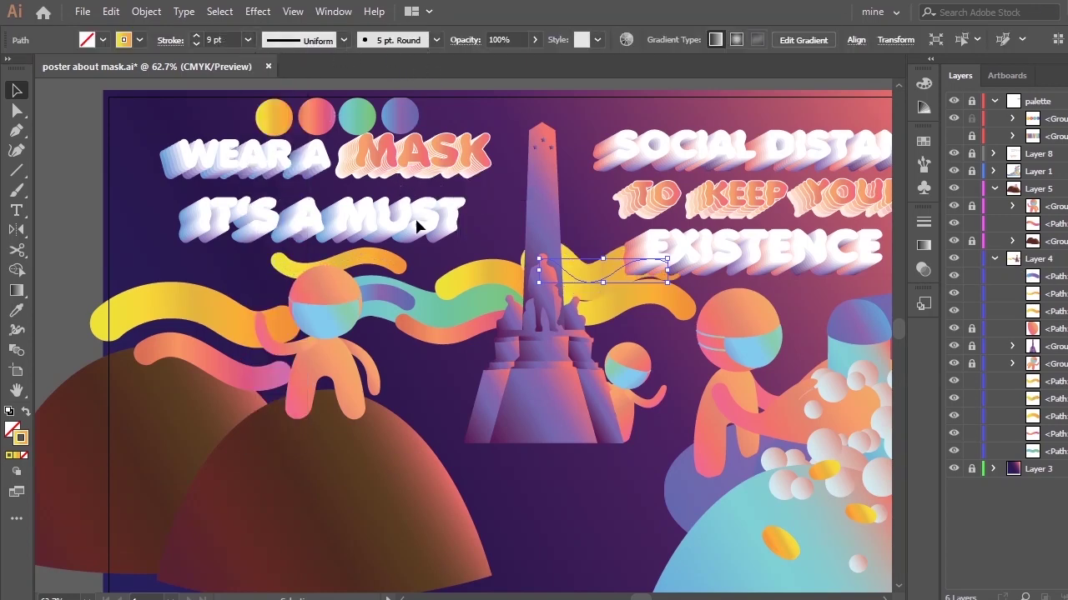
{"action": "key", "text": "i"}
{"action": "left_click", "coordinate": [398, 115]}
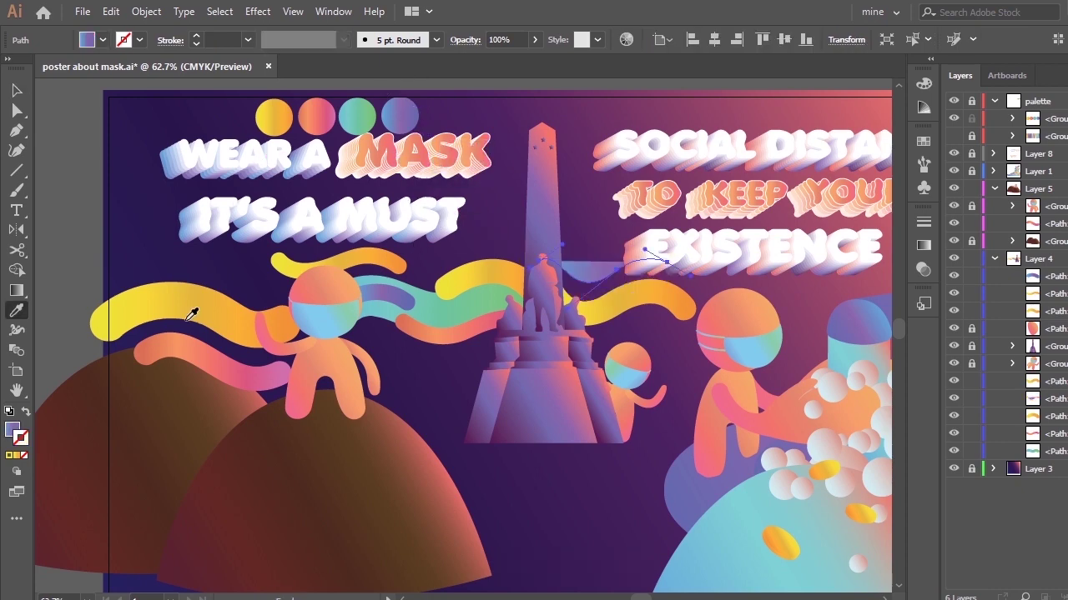
{"action": "left_click", "coordinate": [428, 305]}
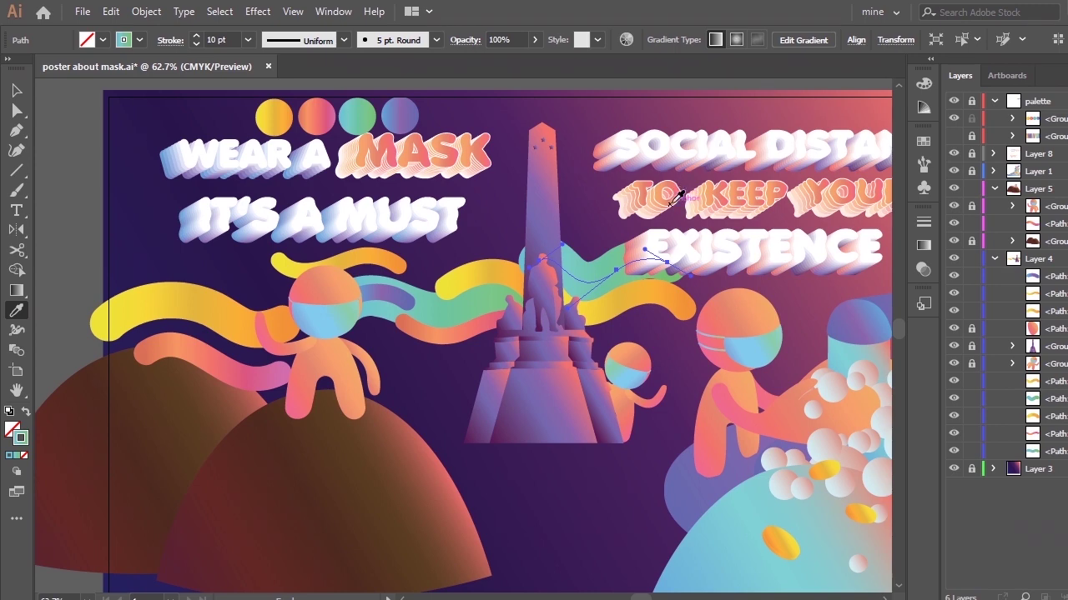
Delete the short wave and draw a new sagging curve from the obelisk to the start of EXISTENCE
{"action": "key", "text": "Delete"}
{"action": "key", "text": "p"}
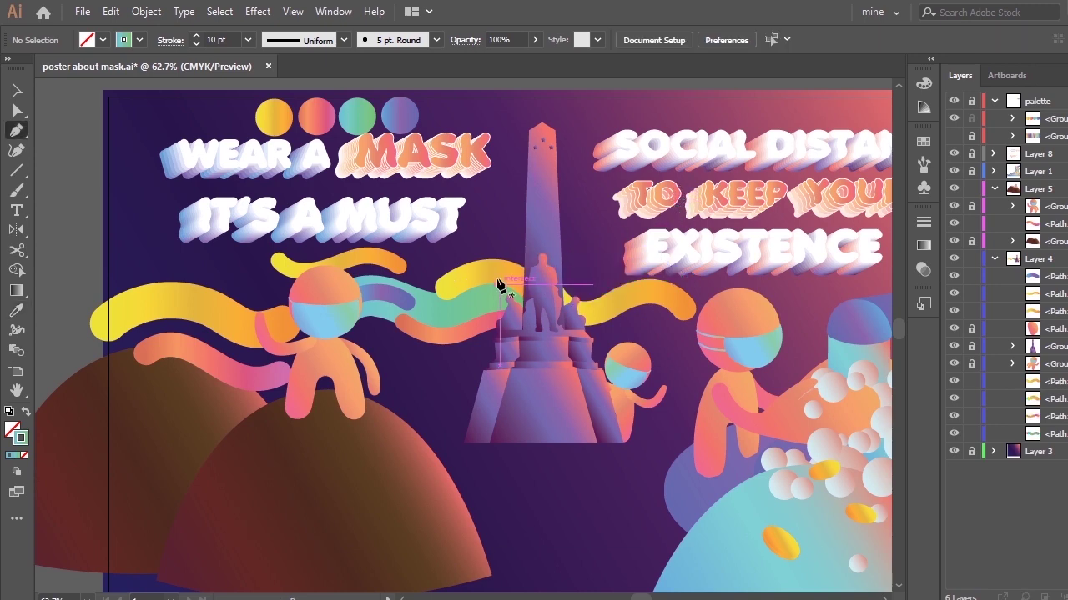
{"action": "left_click", "coordinate": [540, 237]}
{"action": "left_click_drag", "start_coordinate": [629, 241], "coordinate": [680, 191]}
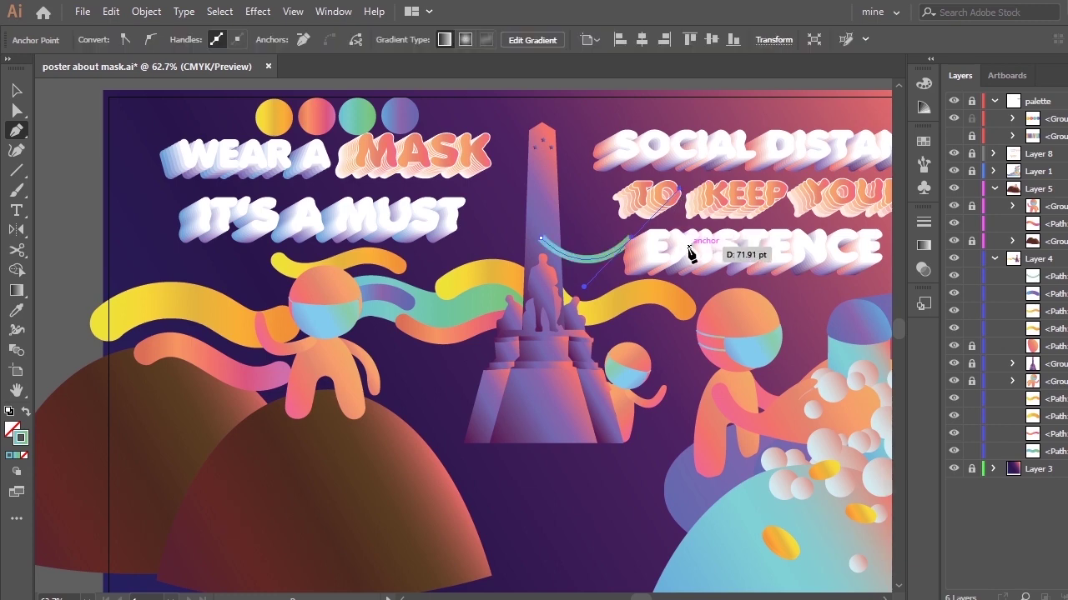
{"action": "key", "text": "Escape"}
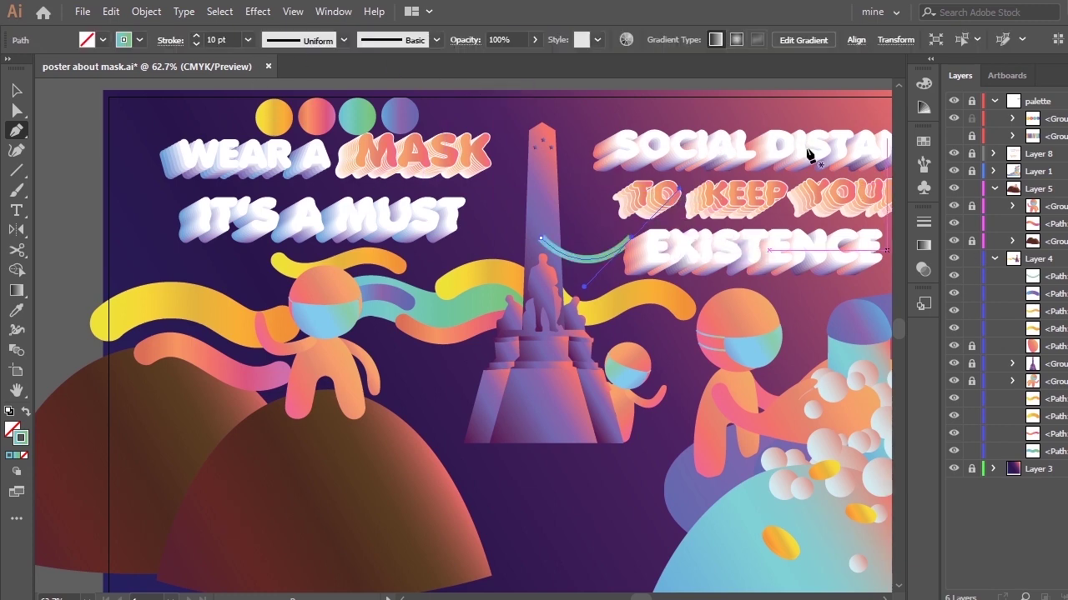
Give the new teal curve the 5 pt. Round brush at 6 pt and place it below the monument in Layer 4
{"action": "left_click", "coordinate": [436, 40]}
{"action": "left_click", "coordinate": [289, 74]}
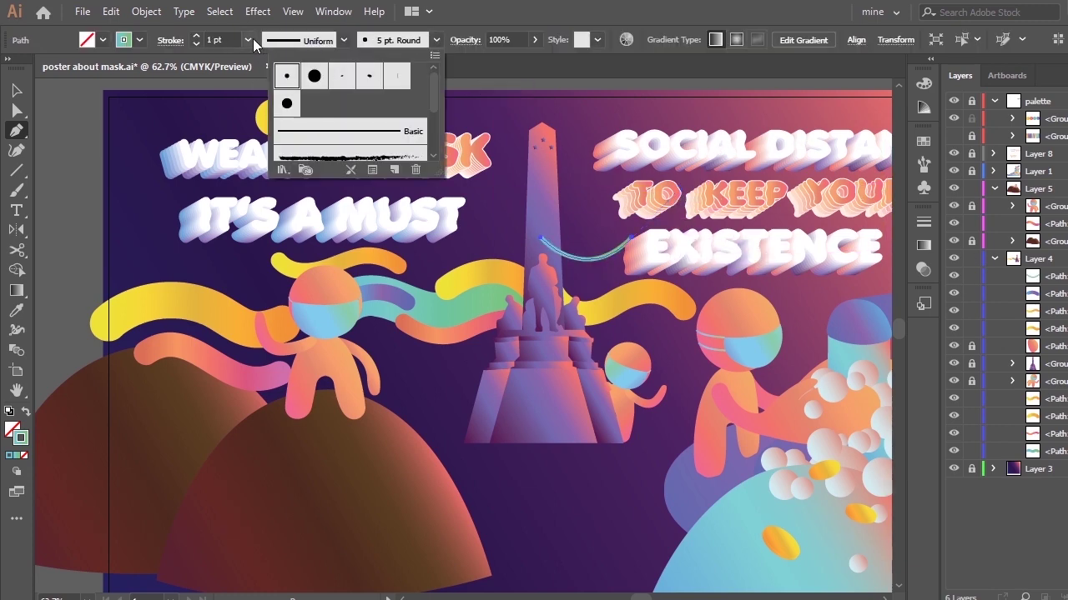
{"action": "left_click", "coordinate": [248, 40]}
{"action": "left_click", "coordinate": [268, 204]}
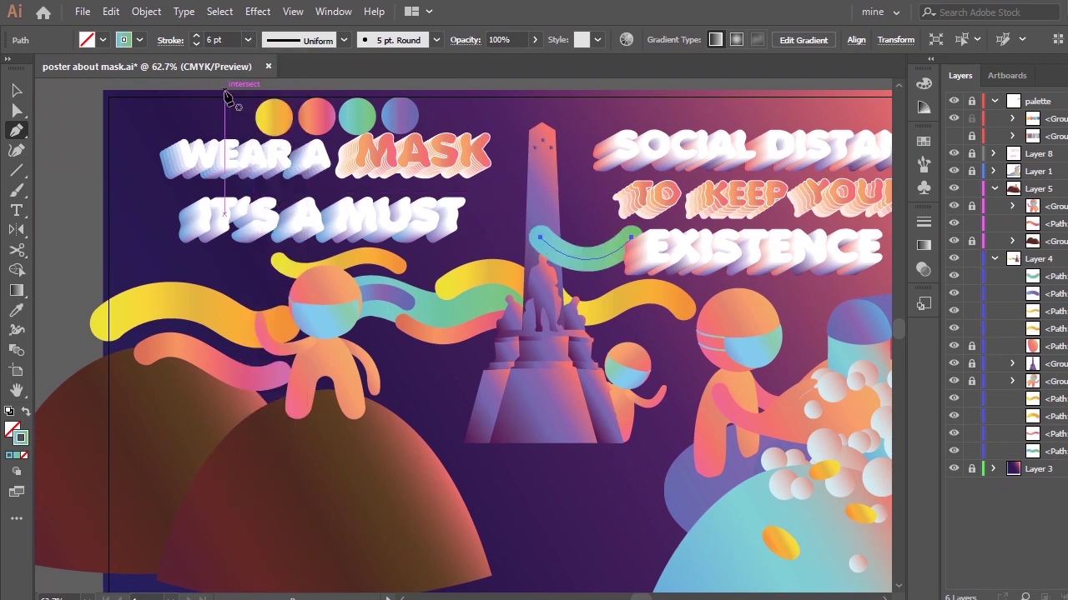
{"action": "left_click_drag", "start_coordinate": [1046, 276], "coordinate": [1058, 404]}
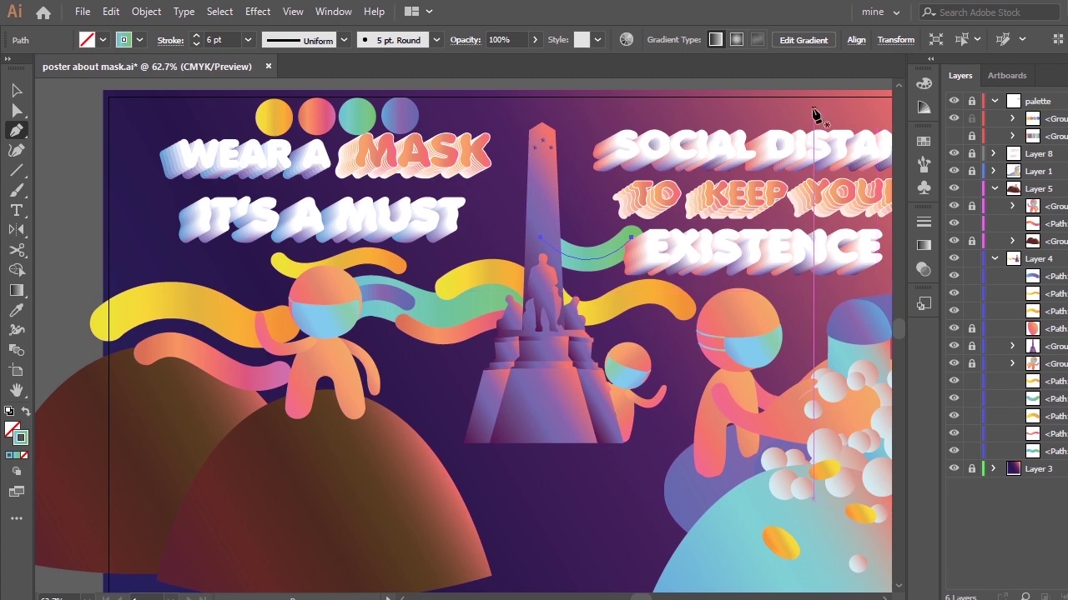
{"action": "key", "text": "v"}
{"action": "left_click", "coordinate": [759, 234]}
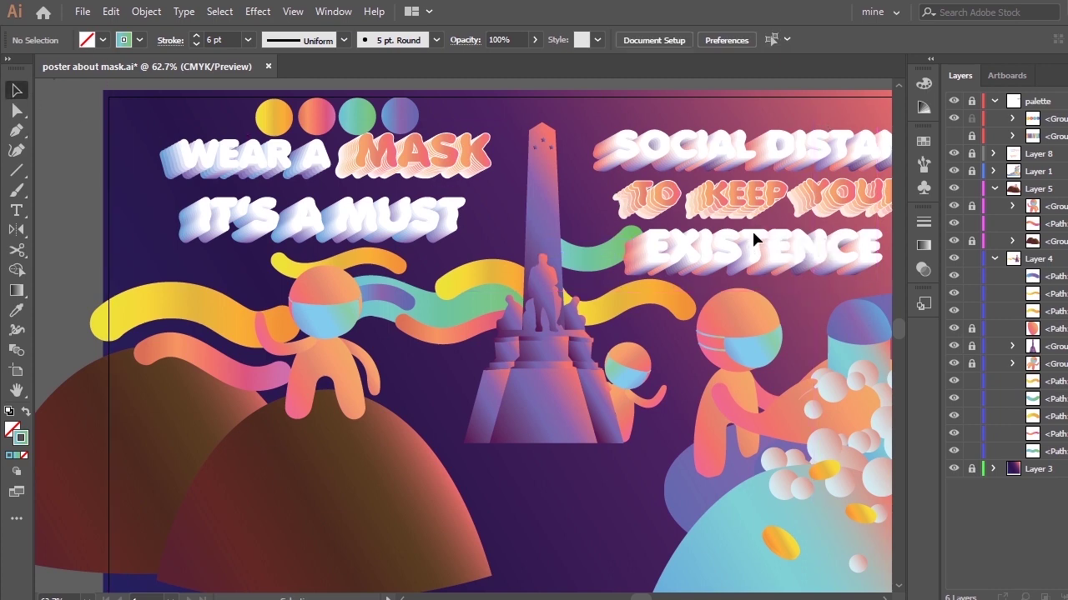
{"action": "mouse_move", "coordinate": [588, 267]}
{"action": "left_mouse_down"}
{"action": "mouse_move", "coordinate": [580, 271]}
{"action": "mouse_move", "coordinate": [595, 265]}
{"action": "left_mouse_up"}
{"action": "left_click", "coordinate": [588, 199]}
Draw a short arched curve above the small masked figure beside the monument and copy the existing purple wave's gradient stroke onto it
{"action": "key", "text": "p"}
{"action": "mouse_move", "coordinate": [681, 338]}
{"action": "left_mouse_down"}
{"action": "mouse_move", "coordinate": [668, 341]}
{"action": "mouse_move", "coordinate": [726, 380]}
{"action": "mouse_move", "coordinate": [702, 362]}
{"action": "left_mouse_up"}
{"action": "key", "text": "i"}
{"action": "left_click", "coordinate": [409, 299]}
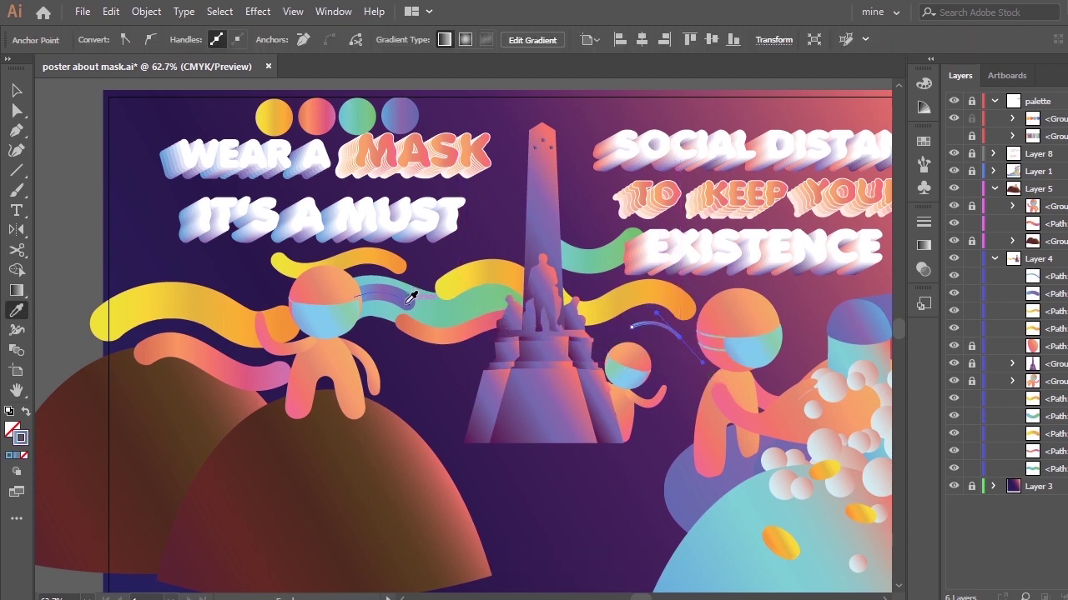
Apply the 5 pt. Round brush to the small purple arch and set its stroke to 4 pt
{"action": "left_click", "coordinate": [16, 91]}
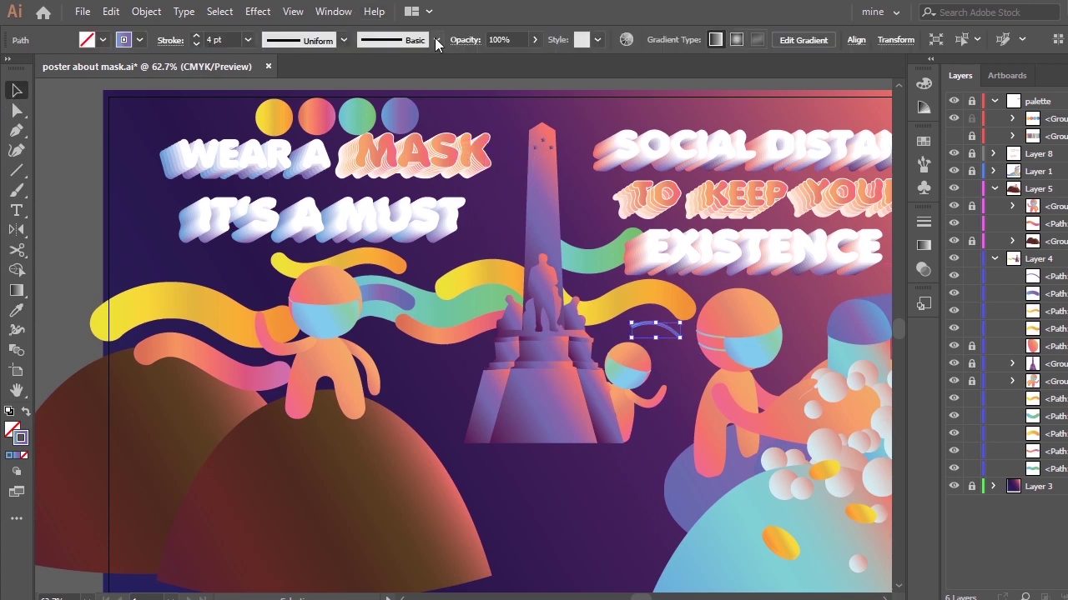
{"action": "left_click", "coordinate": [436, 40]}
{"action": "left_click", "coordinate": [287, 77]}
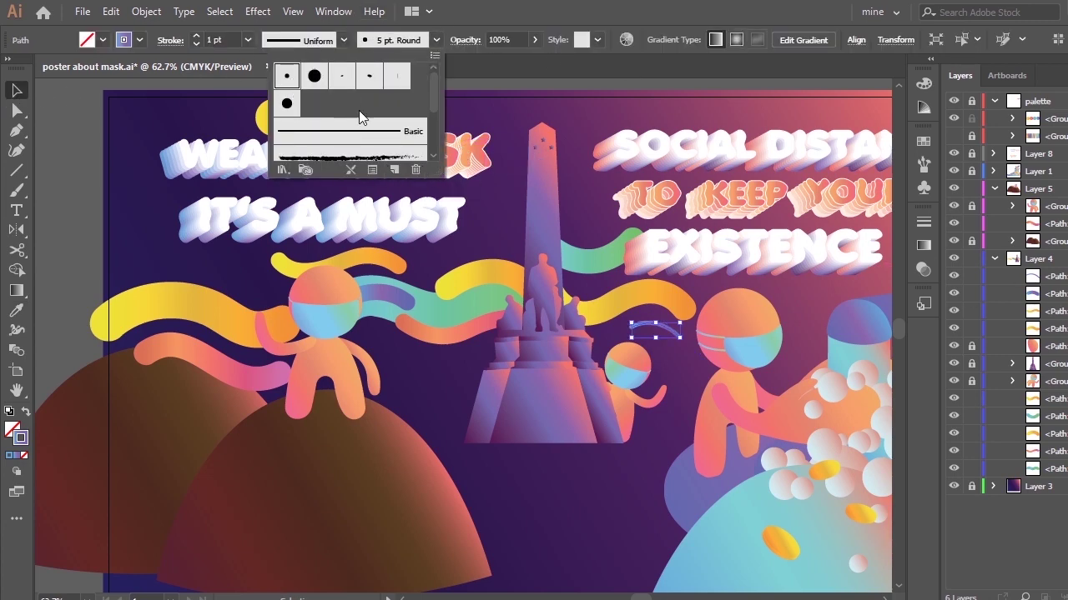
{"action": "left_click", "coordinate": [248, 40]}
{"action": "left_click", "coordinate": [267, 154]}
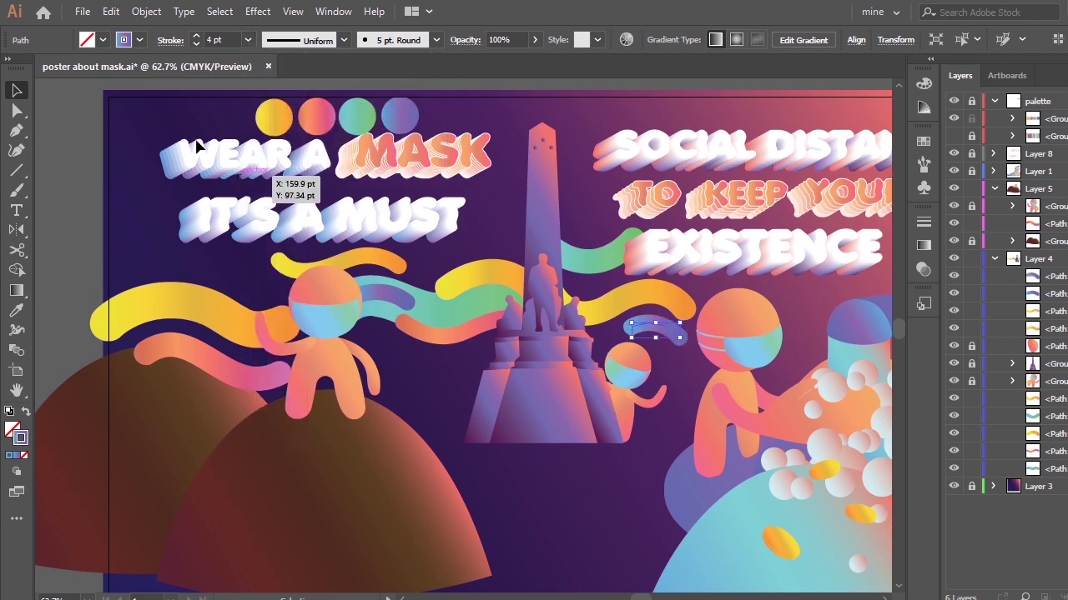
Lengthen the purple arch toward the monument and extend its outer end with a curved segment onto the large masked figure's head
{"action": "left_click", "coordinate": [17, 110]}
{"action": "left_click", "coordinate": [491, 336]}
{"action": "mouse_move", "coordinate": [646, 344]}
{"action": "left_mouse_down"}
{"action": "mouse_move", "coordinate": [658, 318]}
{"action": "mouse_move", "coordinate": [649, 318]}
{"action": "mouse_move", "coordinate": [698, 332]}
{"action": "mouse_move", "coordinate": [659, 318]}
{"action": "mouse_move", "coordinate": [657, 300]}
{"action": "mouse_move", "coordinate": [617, 329]}
{"action": "mouse_move", "coordinate": [655, 298]}
{"action": "mouse_move", "coordinate": [679, 334]}
{"action": "mouse_move", "coordinate": [652, 304]}
{"action": "mouse_move", "coordinate": [625, 331]}
{"action": "mouse_move", "coordinate": [686, 339]}
{"action": "mouse_move", "coordinate": [648, 352]}
{"action": "left_mouse_up"}
{"action": "left_click", "coordinate": [678, 338]}
{"action": "left_click", "coordinate": [680, 340]}
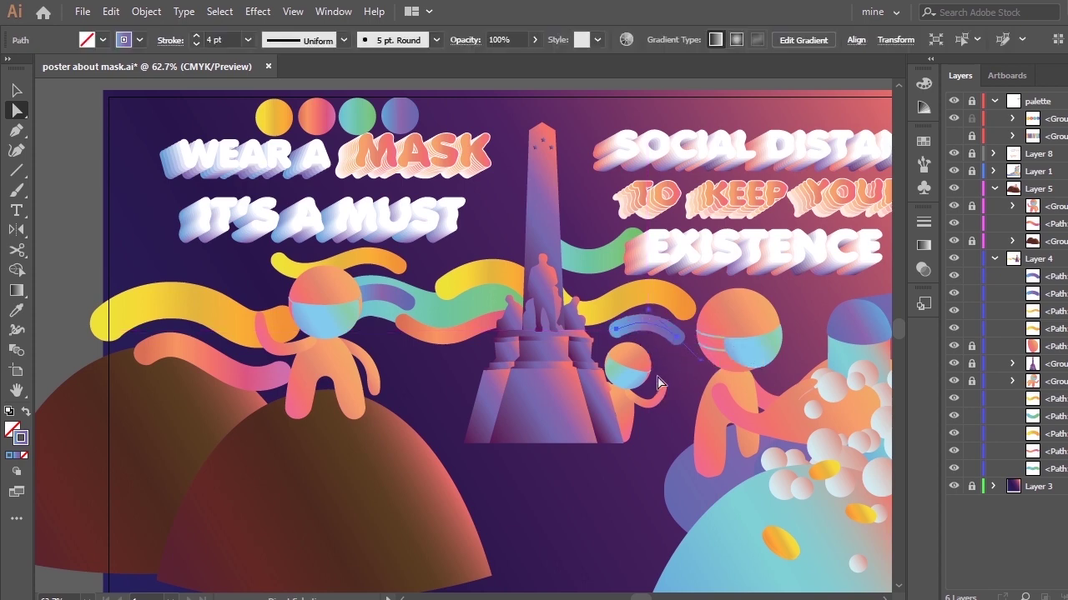
{"action": "key", "text": "p"}
{"action": "left_click", "coordinate": [678, 338]}
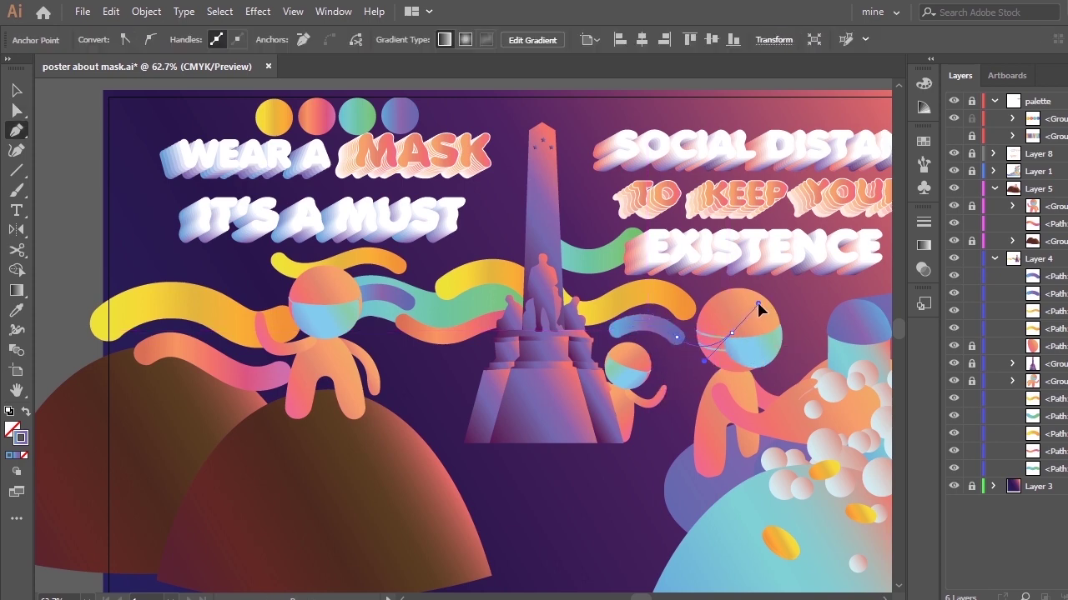
{"action": "left_click_drag", "start_coordinate": [758, 304], "coordinate": [758, 304]}
Adjust the purple wave's anchor points so it arches over the small figure and dips toward the large figure's head
{"action": "key", "text": "a"}
{"action": "left_click_drag", "start_coordinate": [616, 330], "coordinate": [612, 336]}
{"action": "left_click_drag", "start_coordinate": [677, 335], "coordinate": [679, 332]}
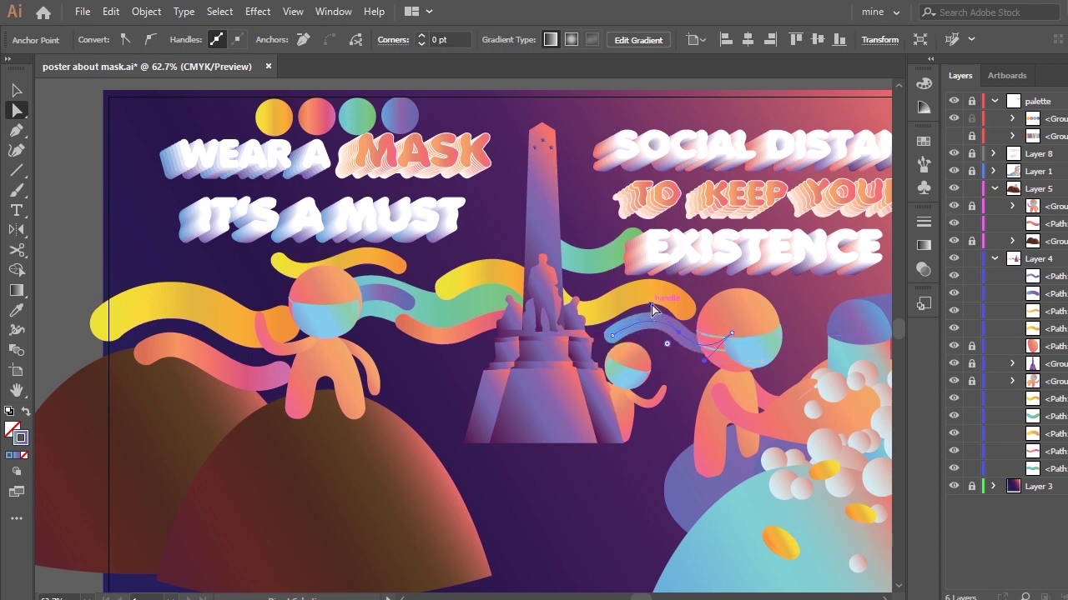
{"action": "left_click_drag", "start_coordinate": [632, 364], "coordinate": [597, 389]}
{"action": "key", "text": "ctrl+z"}
{"action": "left_click_drag", "start_coordinate": [613, 340], "coordinate": [732, 283]}
{"action": "left_click", "coordinate": [622, 337]}
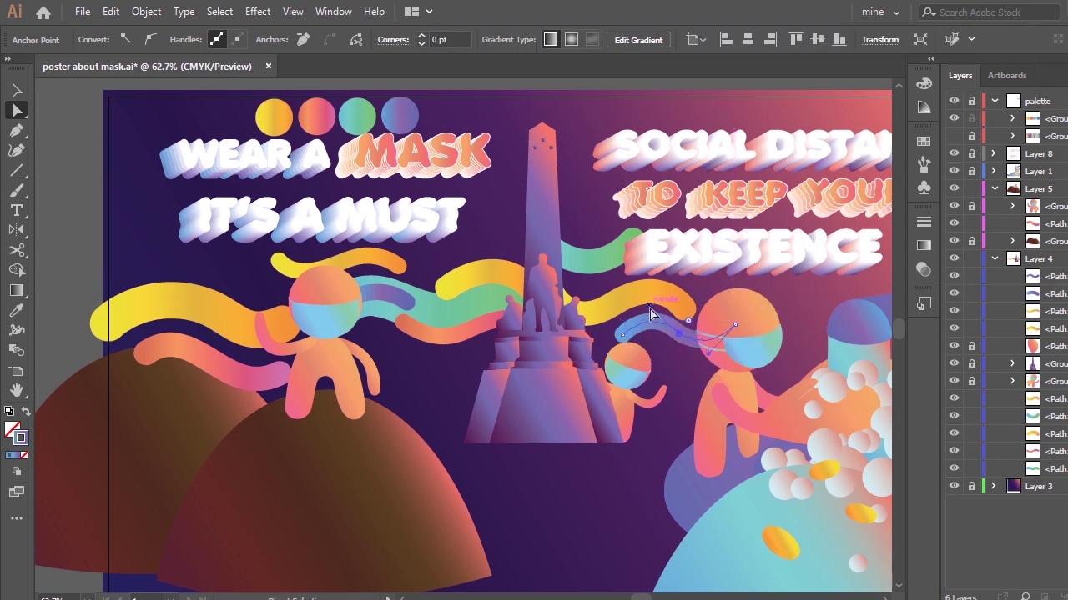
{"action": "mouse_move", "coordinate": [623, 335]}
{"action": "left_mouse_down"}
{"action": "mouse_move", "coordinate": [674, 340]}
{"action": "mouse_move", "coordinate": [615, 339]}
{"action": "left_mouse_up"}
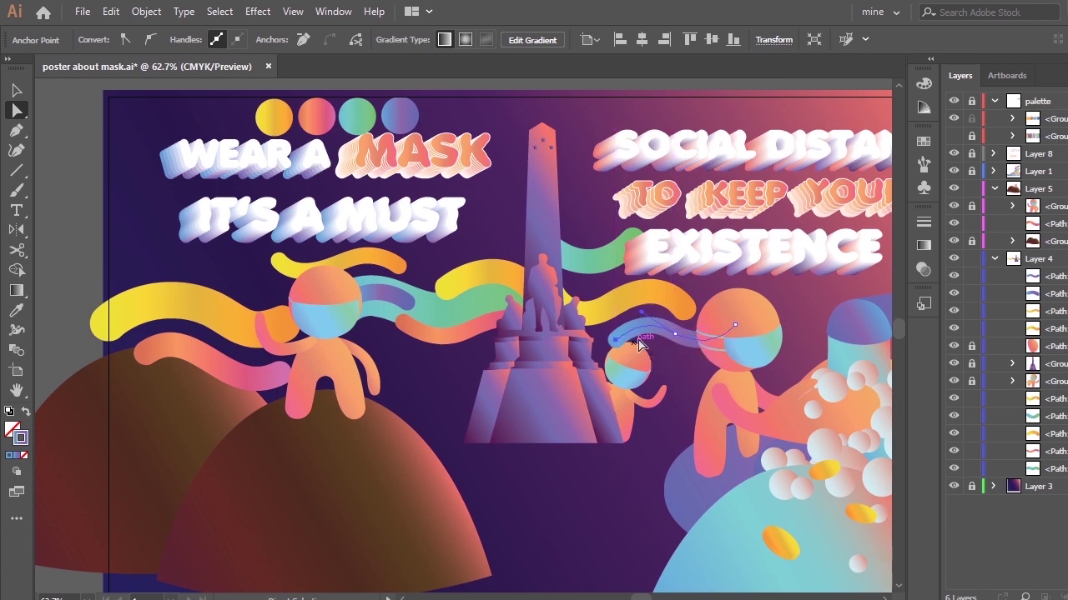
Stretch the outer end of the yellow wave beside the monument down behind the large masked figure's head
{"action": "left_click", "coordinate": [740, 266]}
{"action": "left_click", "coordinate": [667, 295]}
{"action": "left_click_drag", "start_coordinate": [683, 305], "coordinate": [711, 334]}
{"action": "left_click", "coordinate": [695, 347]}
{"action": "left_click", "coordinate": [687, 310]}
{"action": "left_click", "coordinate": [690, 311]}
{"action": "left_click", "coordinate": [679, 372]}
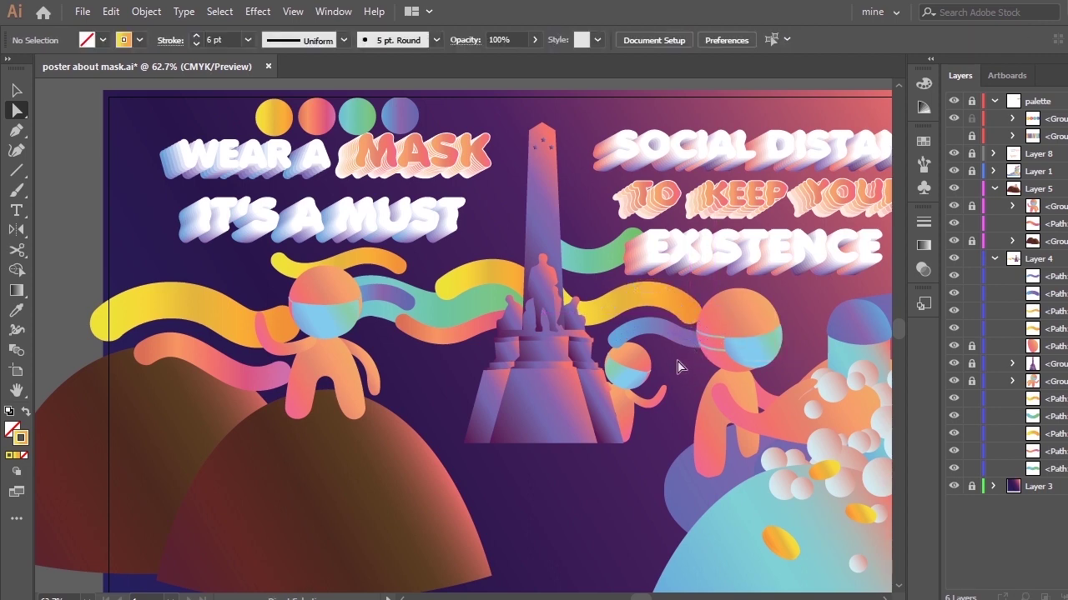
Reshape the purple wave so its outer end dips behind the large masked figure's head, and move its path below the figure groups in Layer 4
{"action": "left_click", "coordinate": [689, 345]}
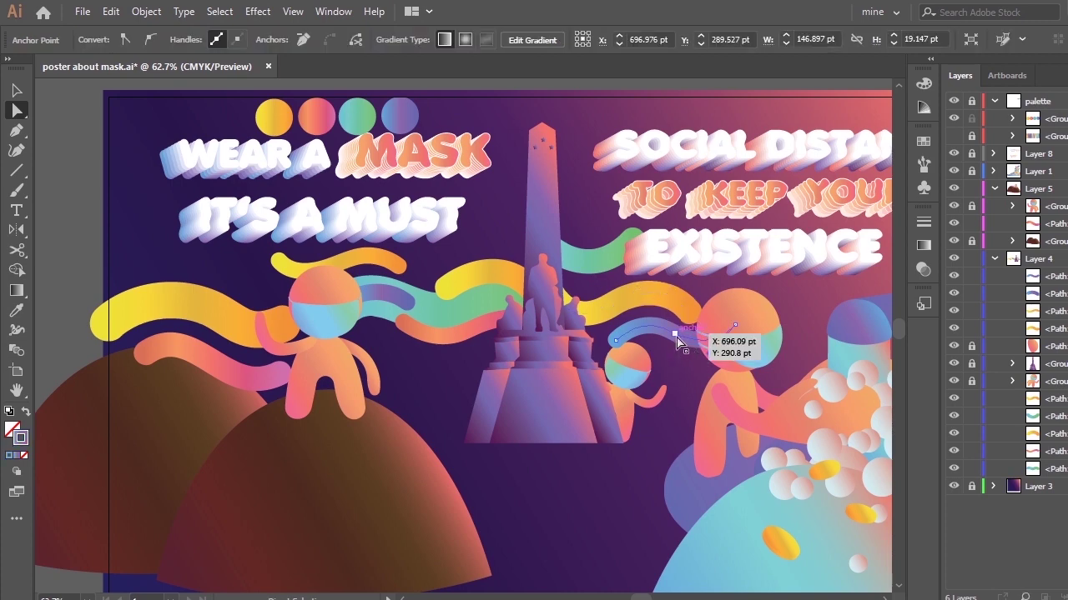
{"action": "left_click_drag", "start_coordinate": [674, 334], "coordinate": [710, 367]}
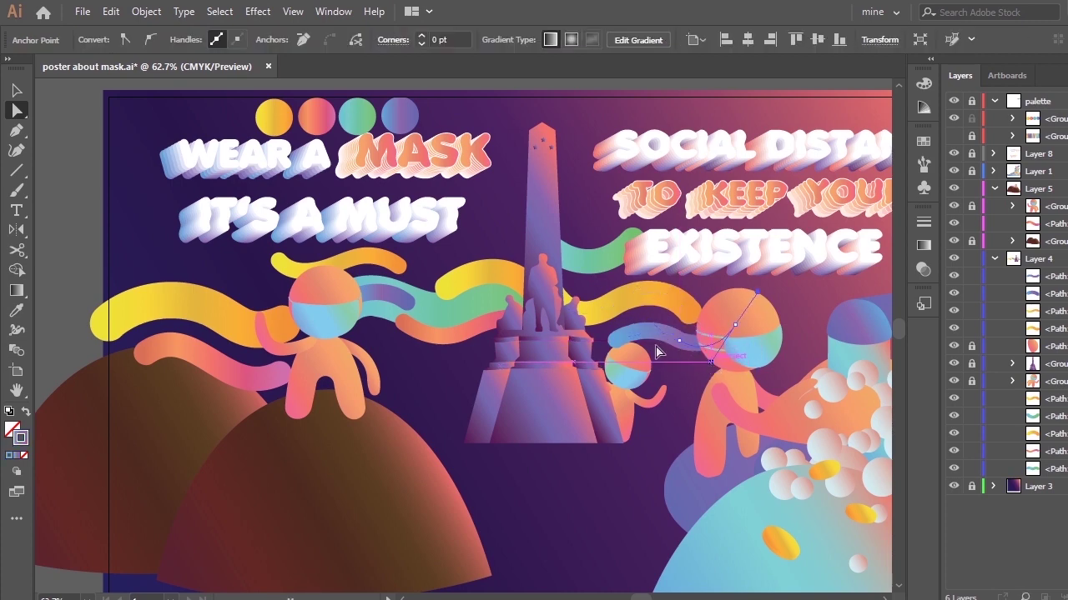
{"action": "left_click", "coordinate": [615, 342]}
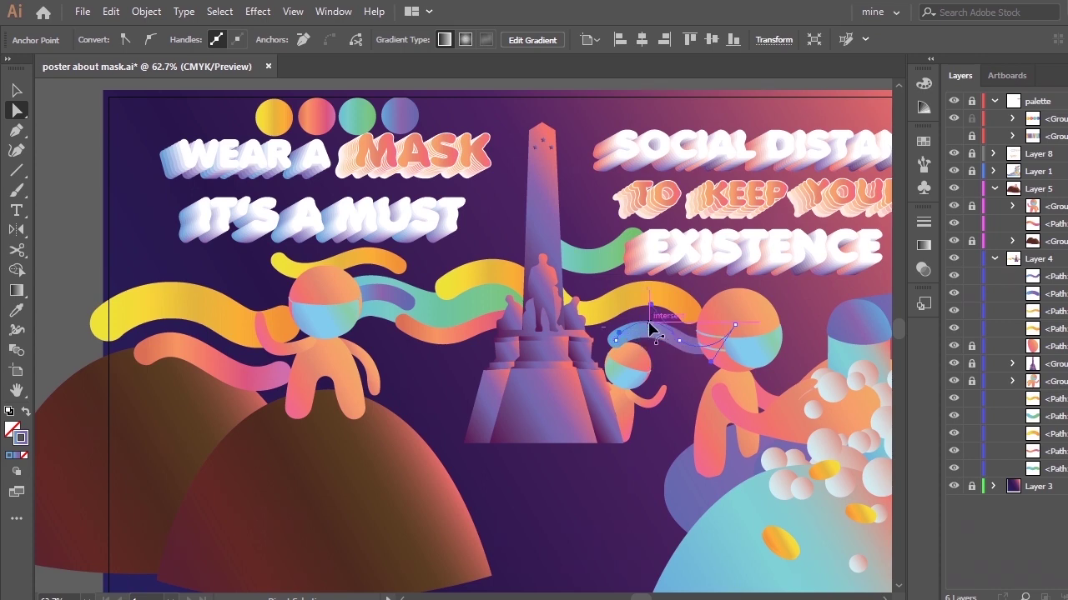
{"action": "left_click_drag", "start_coordinate": [677, 345], "coordinate": [676, 346]}
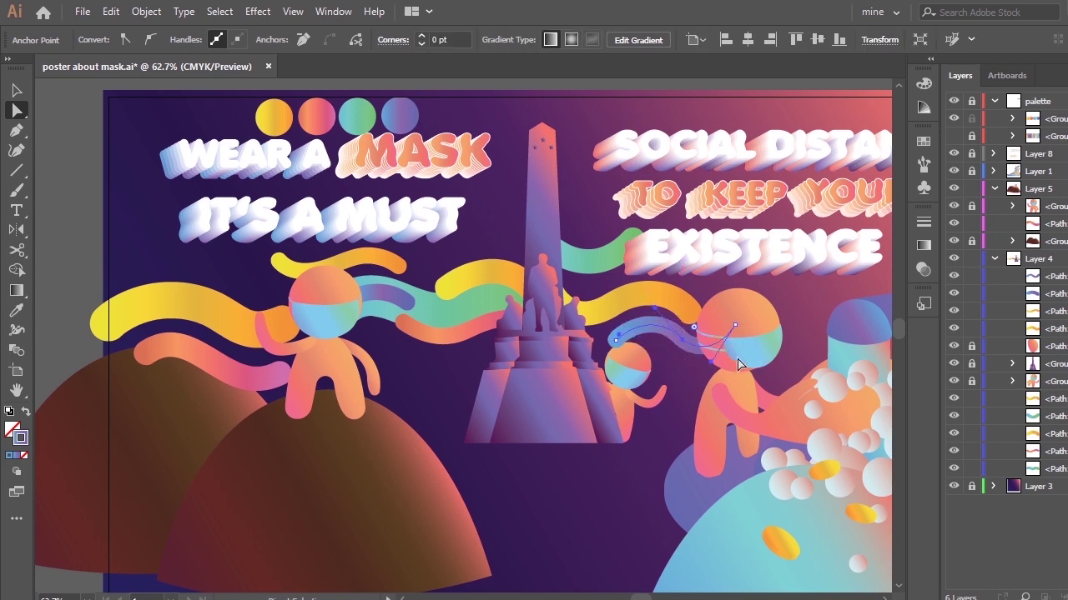
{"action": "left_click_drag", "start_coordinate": [735, 324], "coordinate": [741, 341]}
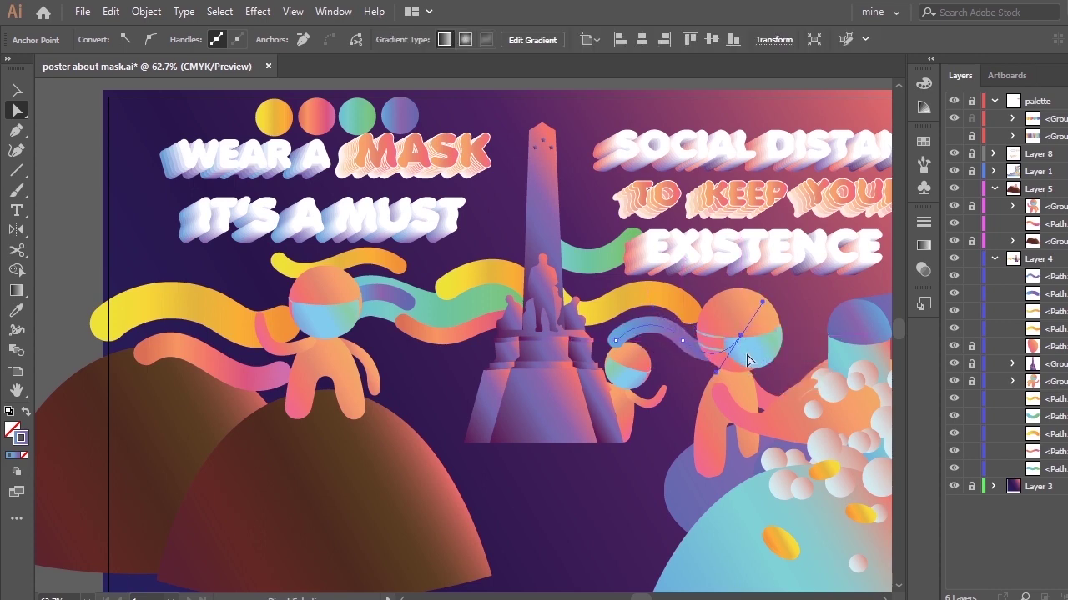
{"action": "left_click", "coordinate": [783, 358]}
{"action": "left_click_drag", "start_coordinate": [1060, 279], "coordinate": [1060, 397]}
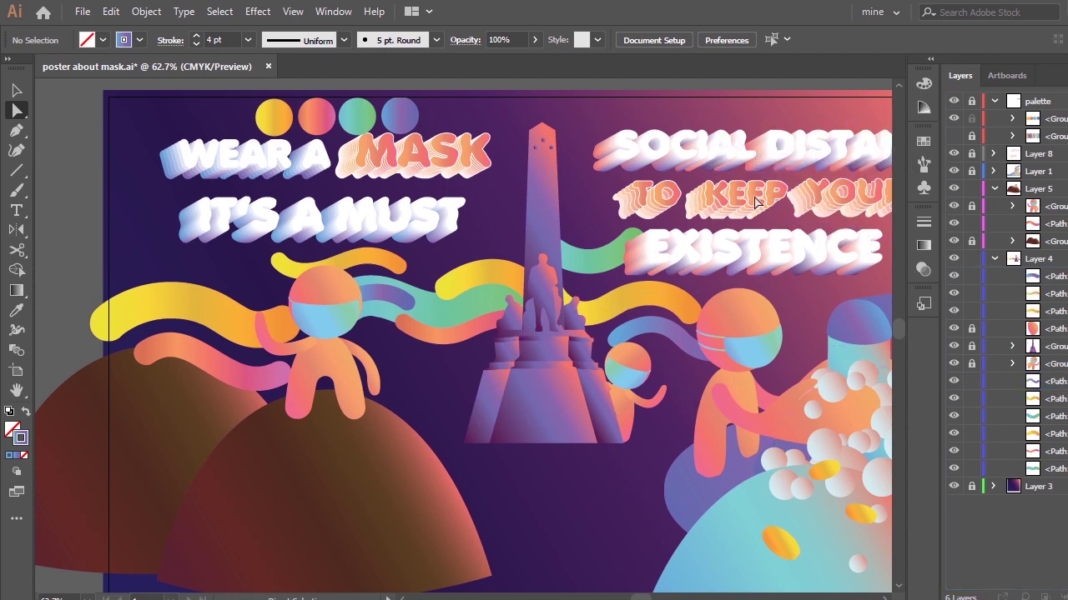
{"action": "key", "text": "ctrl+0"}
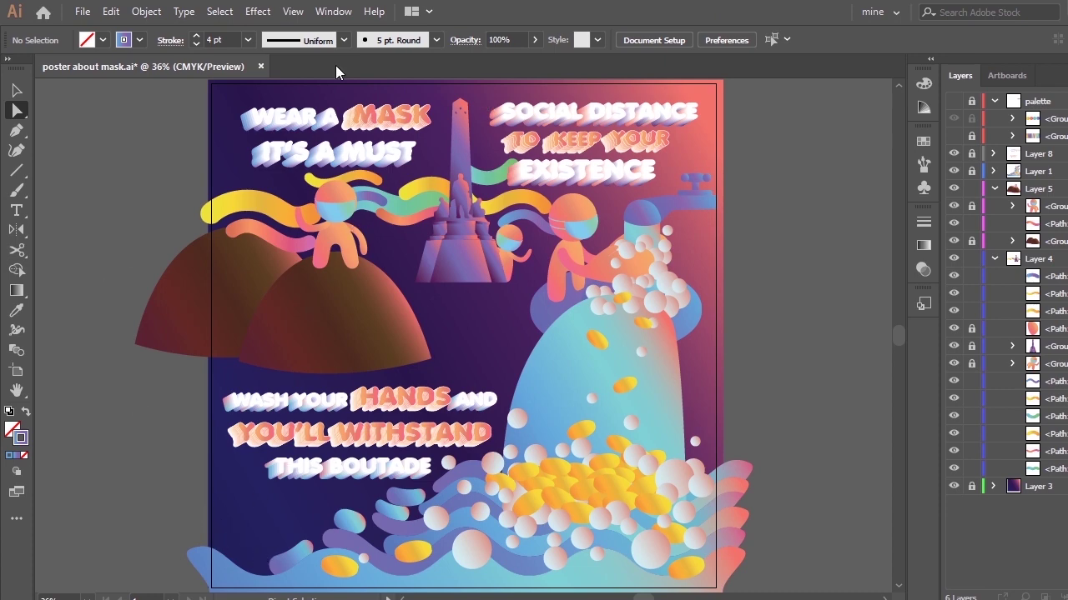
Collapse and lock Layer 5, leaving Layer 4 expanded and unlocked
{"action": "left_click", "coordinate": [995, 259]}
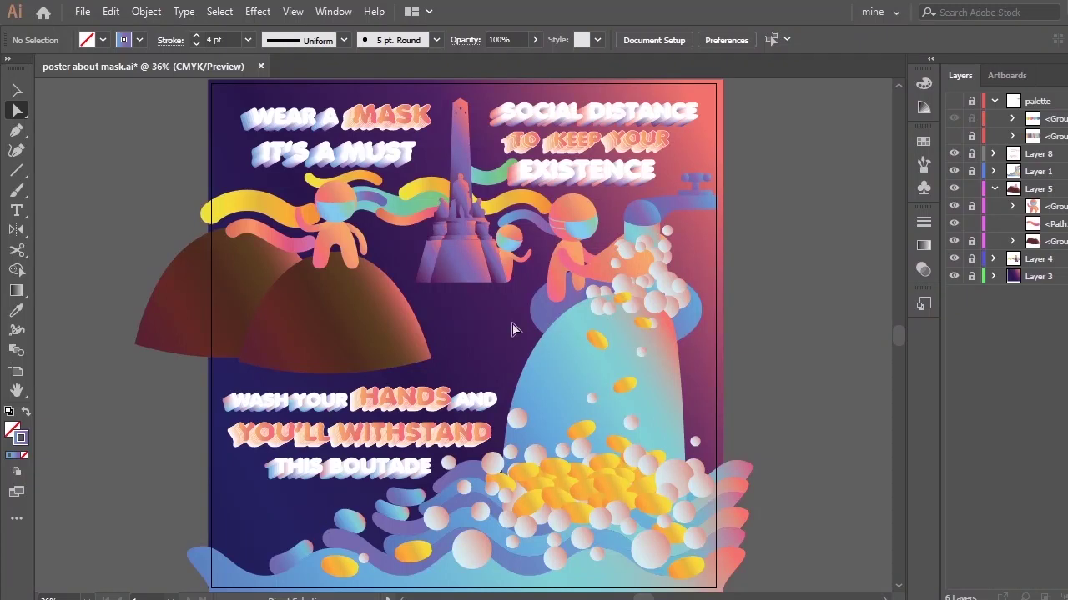
{"action": "left_click", "coordinate": [994, 188]}
{"action": "left_click", "coordinate": [993, 206]}
{"action": "left_click", "coordinate": [971, 208]}
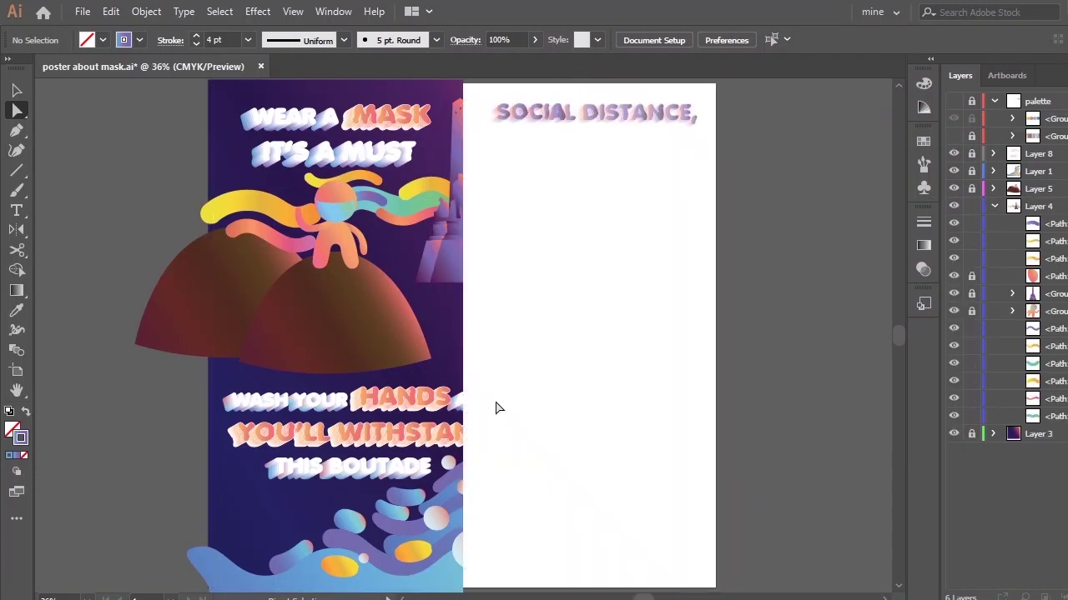
Draw a short descending curve with the Pen tool at the poster's lower-left edge above the water
{"action": "key", "text": "p"}
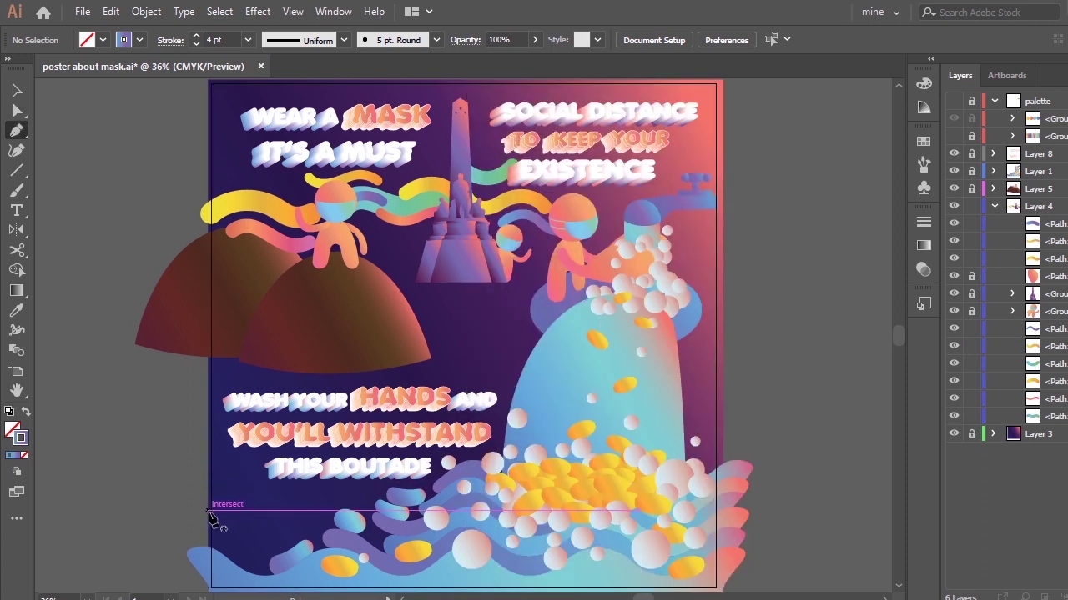
{"action": "left_click", "coordinate": [211, 528]}
{"action": "left_click_drag", "start_coordinate": [251, 559], "coordinate": [283, 565]}
{"action": "key", "text": "i"}
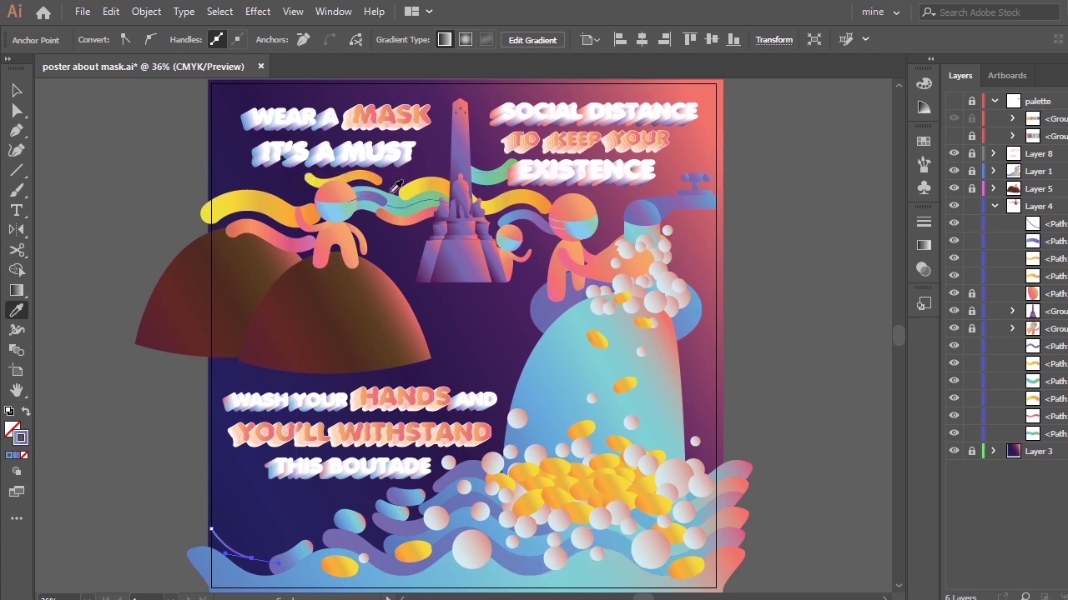
{"action": "key", "text": "a"}
{"action": "double_click", "coordinate": [22, 92]}
{"action": "left_click", "coordinate": [653, 443]}
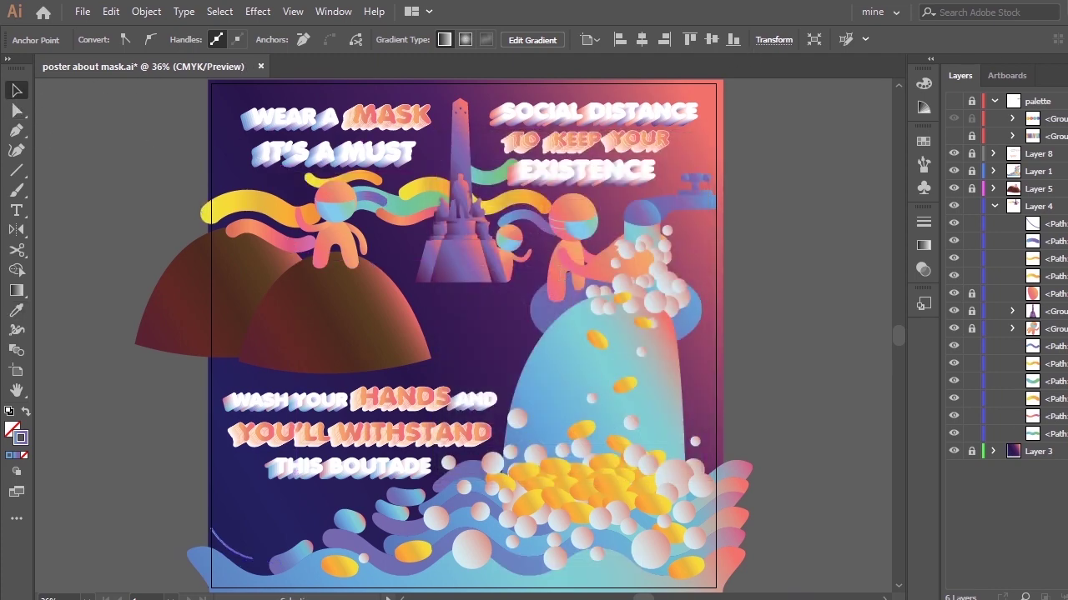
Apply the 5 pt. Round brush to the short curve and set its stroke to 6 pt
{"action": "left_click", "coordinate": [436, 40]}
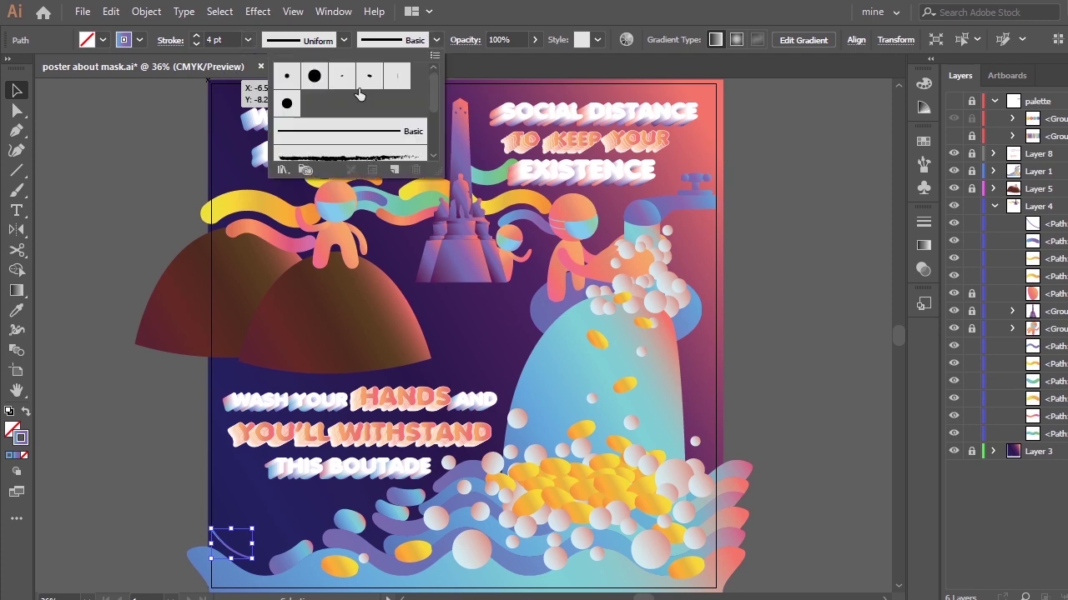
{"action": "left_click", "coordinate": [286, 76]}
{"action": "left_click", "coordinate": [248, 40]}
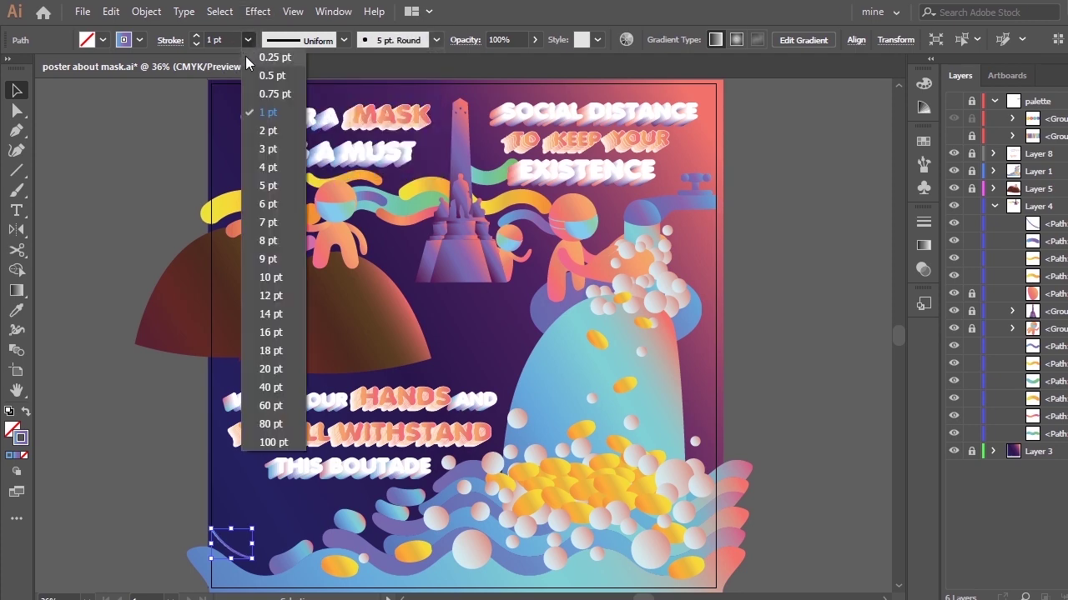
{"action": "left_click", "coordinate": [259, 162]}
{"action": "left_click", "coordinate": [247, 40]}
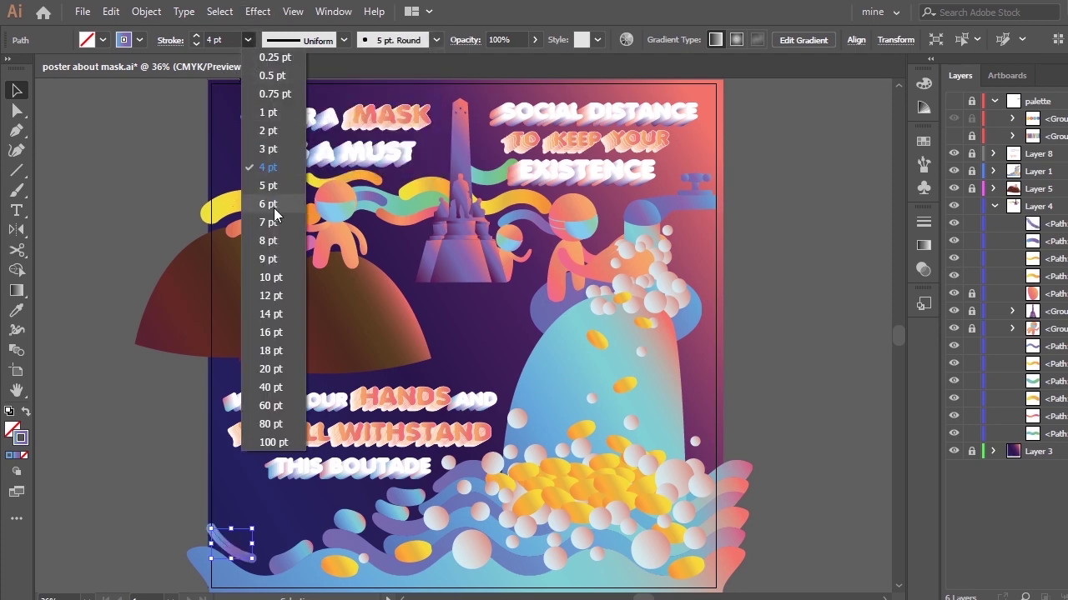
{"action": "left_click", "coordinate": [271, 198]}
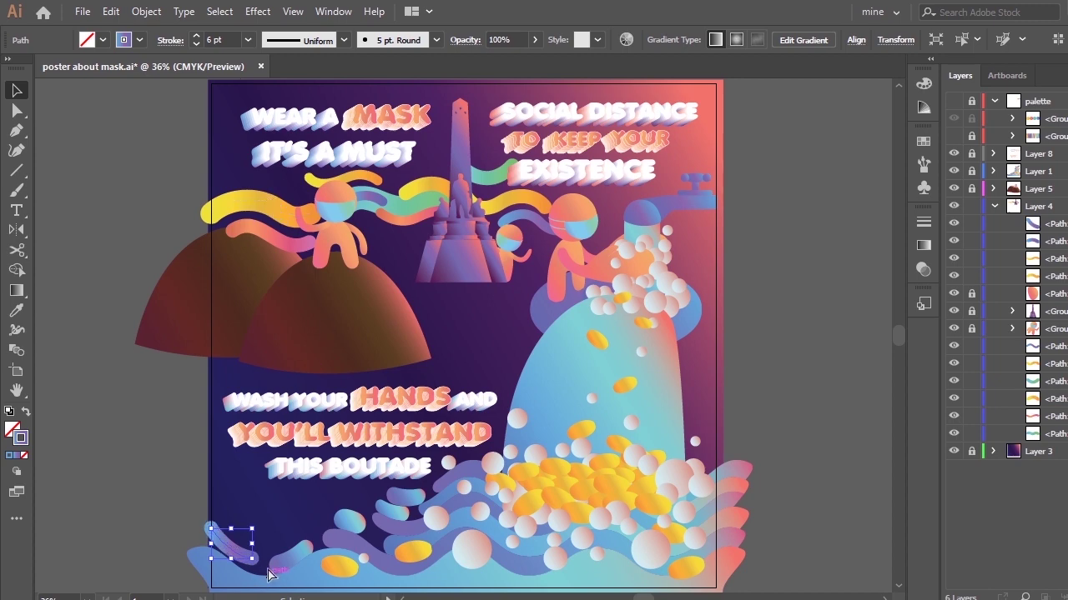
Try repositioning and stretching the short purple curve along the water's edge, and delete it
{"action": "key", "text": "a"}
{"action": "left_click_drag", "start_coordinate": [213, 539], "coordinate": [255, 572]}
{"action": "key", "text": "v"}
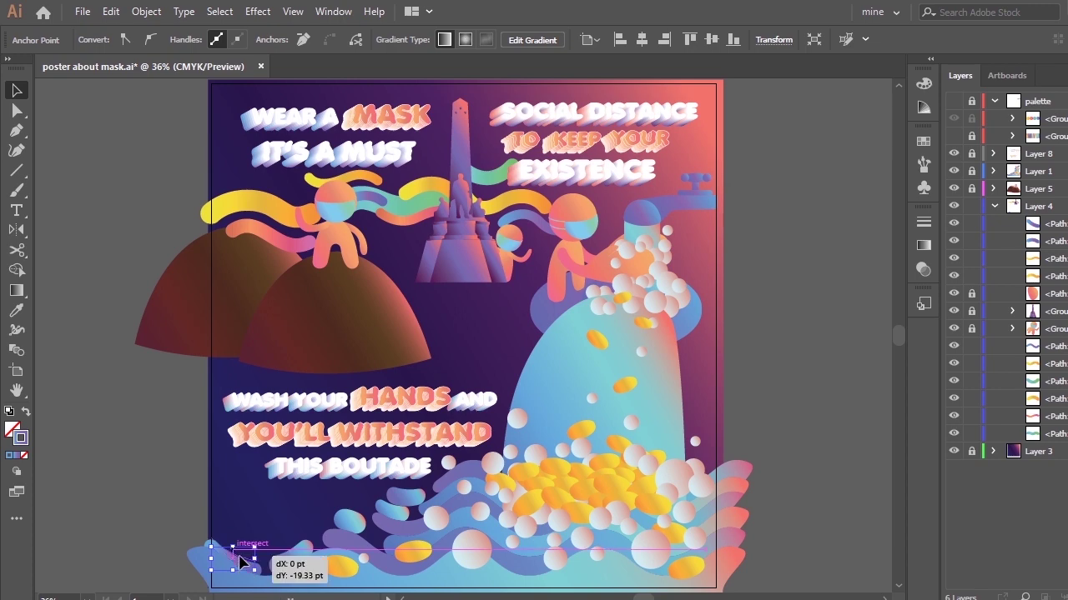
{"action": "key", "text": "a"}
{"action": "left_click", "coordinate": [254, 567]}
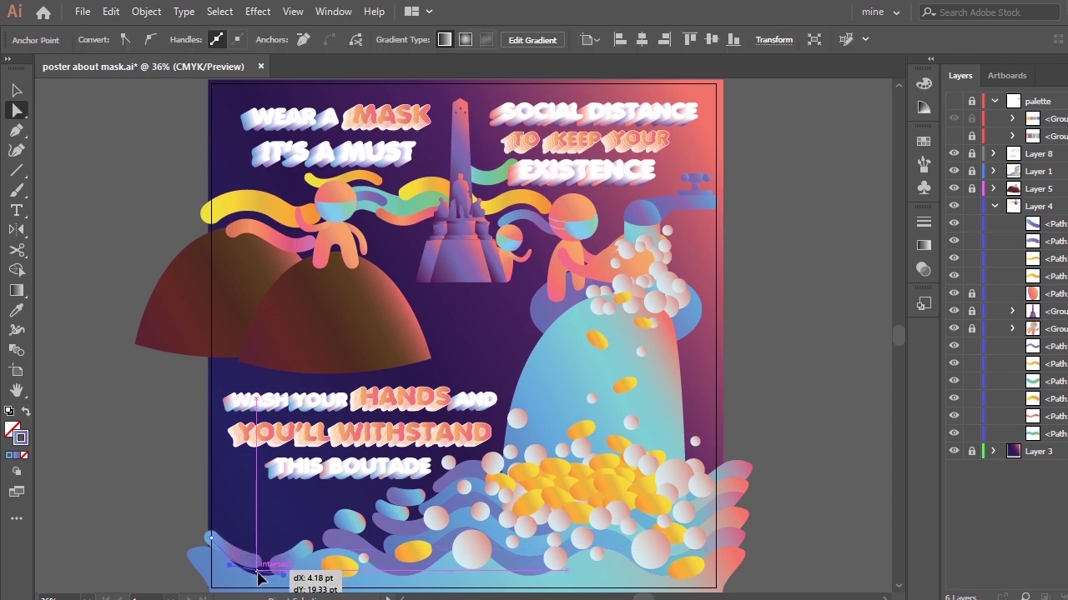
{"action": "left_click_drag", "start_coordinate": [211, 541], "coordinate": [211, 513]}
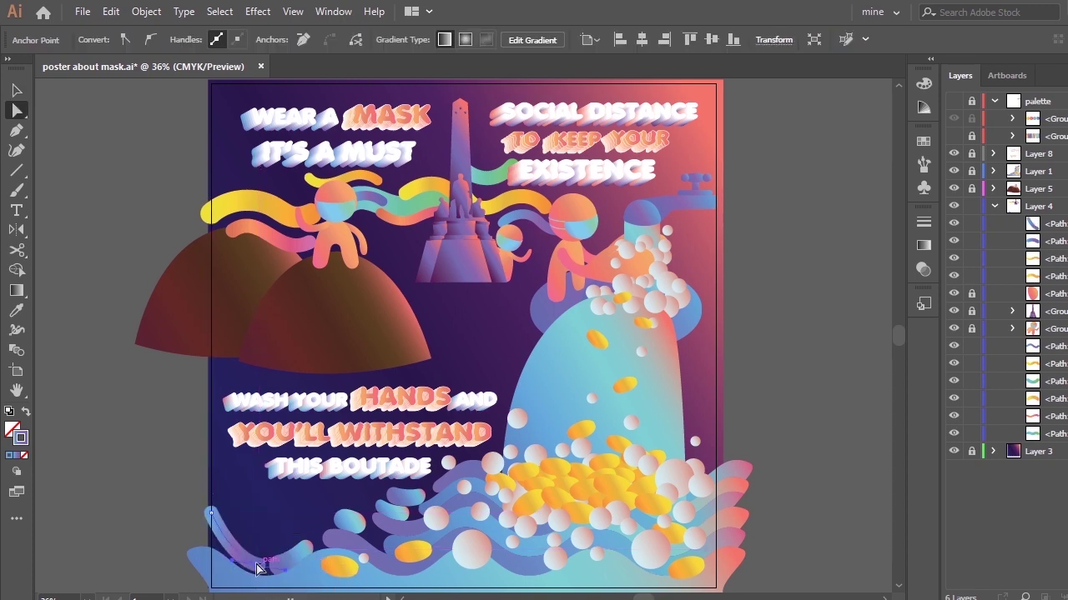
{"action": "left_click_drag", "start_coordinate": [256, 569], "coordinate": [256, 554]}
{"action": "left_click_drag", "start_coordinate": [231, 536], "coordinate": [223, 568]}
{"action": "key", "text": "Delete"}
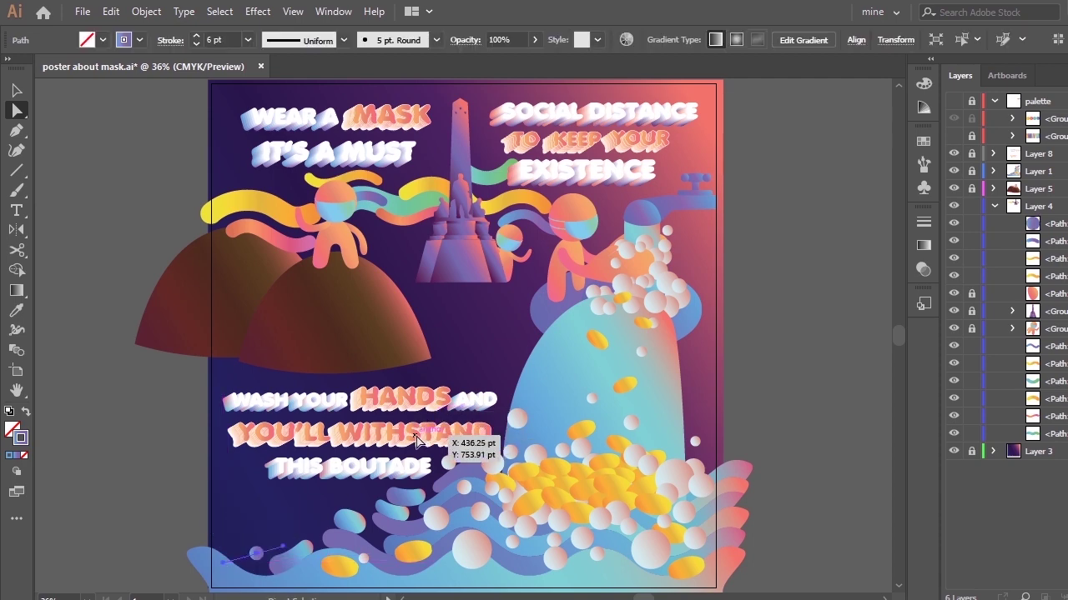
Draw a new S-shaped wave with the Pen tool across the poster's lower-left edge and shift it up and outward
{"action": "key", "text": "p"}
{"action": "left_click", "coordinate": [260, 559]}
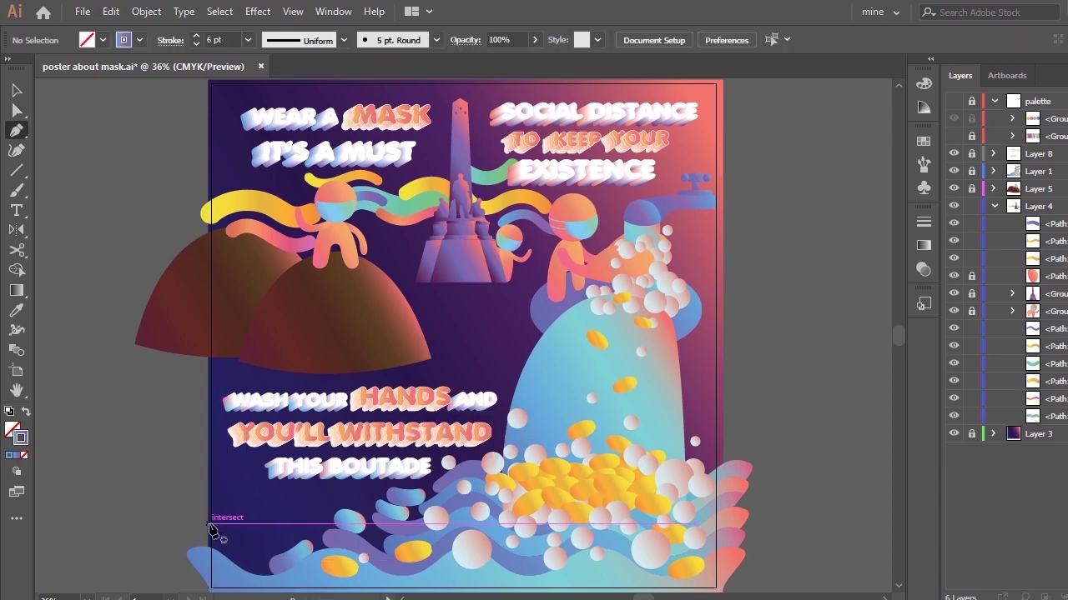
{"action": "left_click_drag", "start_coordinate": [255, 559], "coordinate": [333, 379]}
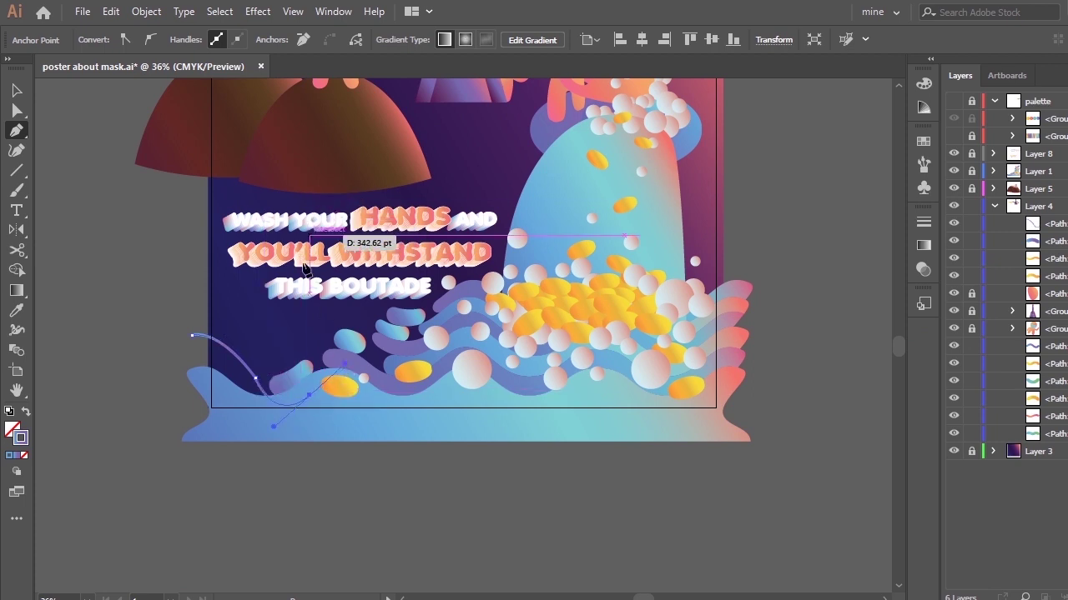
{"action": "key", "text": "v"}
{"action": "left_click_drag", "start_coordinate": [263, 396], "coordinate": [245, 369]}
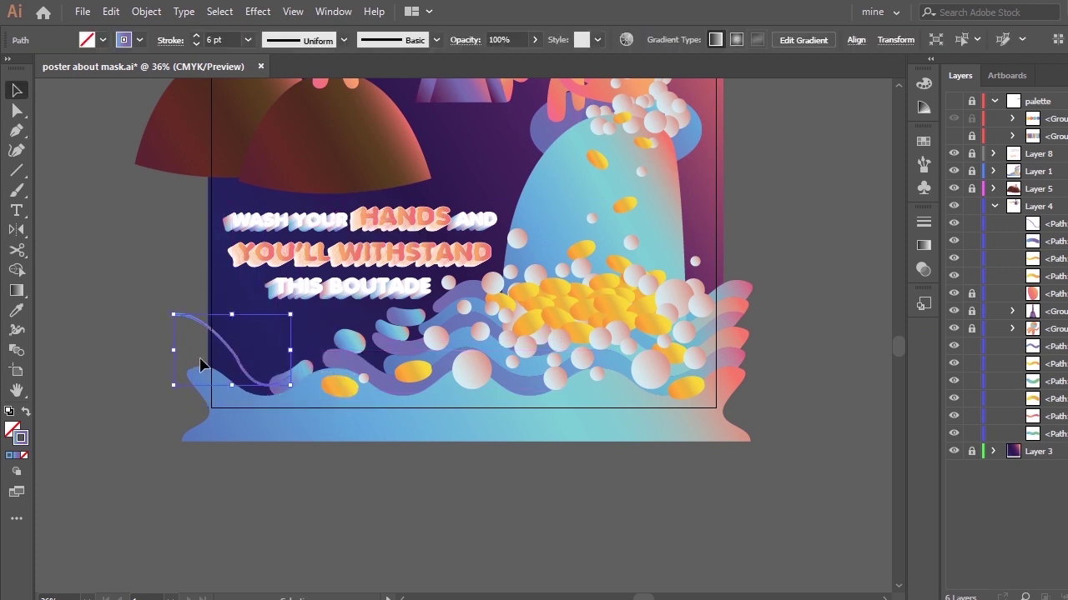
Adjust the new wave's anchor points and handles so it crests at the poster's left edge and dips into the water
{"action": "key", "text": "a"}
{"action": "left_click_drag", "start_coordinate": [173, 315], "coordinate": [182, 336]}
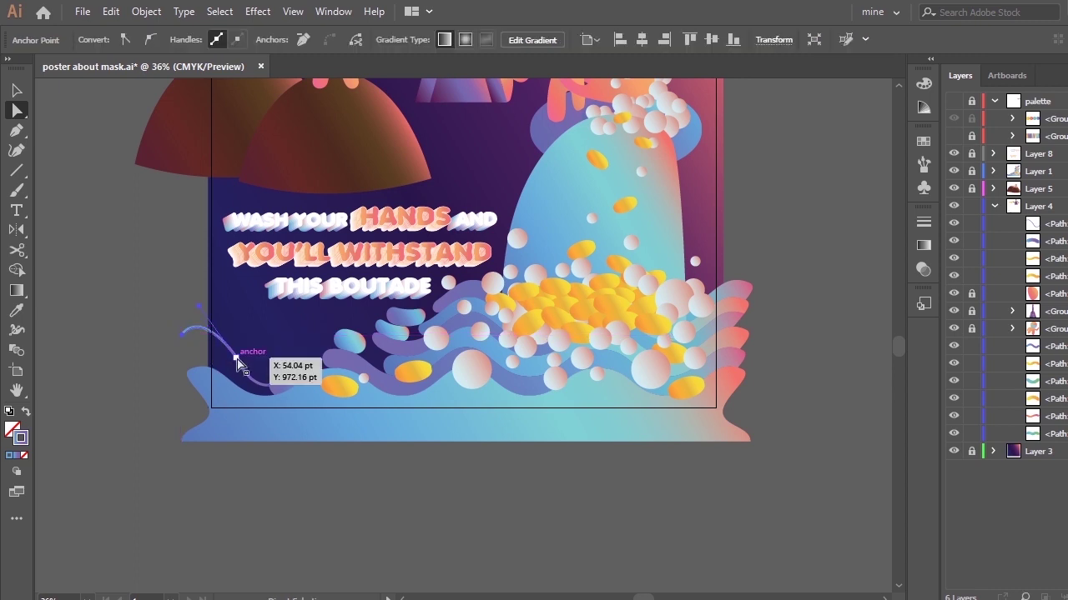
{"action": "left_click_drag", "start_coordinate": [234, 358], "coordinate": [231, 362]}
{"action": "left_click", "coordinate": [209, 301]}
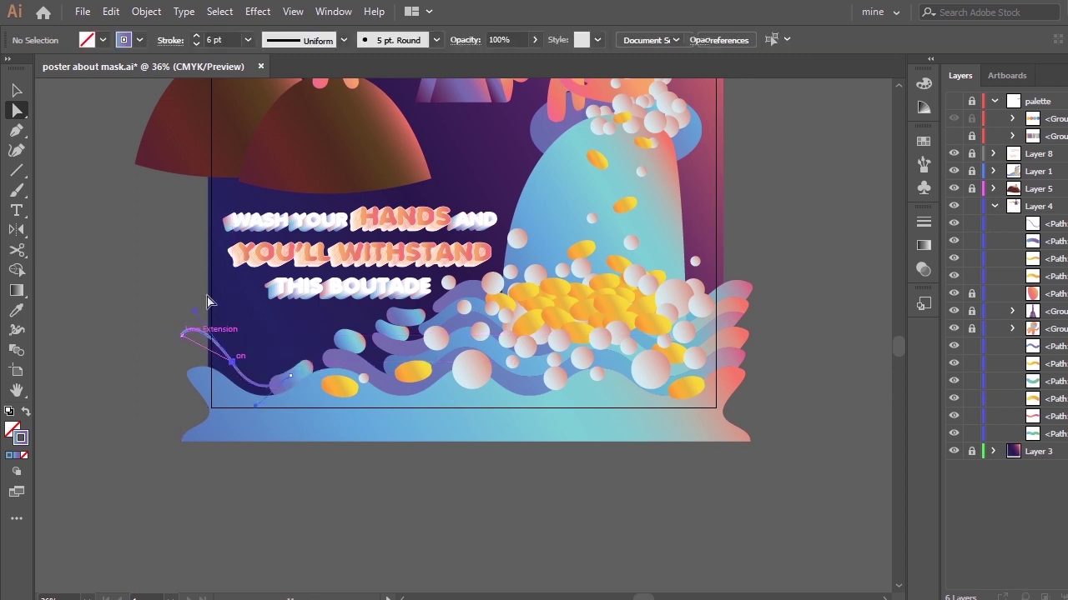
{"action": "left_click", "coordinate": [206, 333]}
{"action": "mouse_move", "coordinate": [194, 311]}
{"action": "left_mouse_down"}
{"action": "mouse_move", "coordinate": [208, 317]}
{"action": "mouse_move", "coordinate": [182, 350]}
{"action": "mouse_move", "coordinate": [207, 318]}
{"action": "left_mouse_up"}
{"action": "left_click", "coordinate": [181, 338]}
{"action": "left_click_drag", "start_coordinate": [234, 367], "coordinate": [233, 384]}
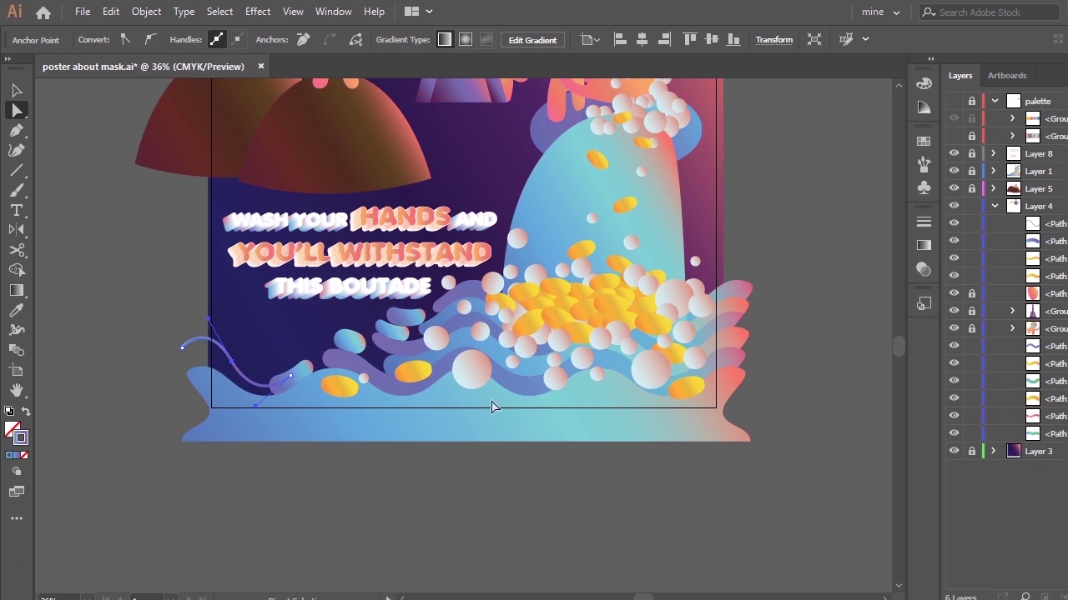
Copy the yellow-orange gradient stroke from an upper wave onto the new wave with the Eyedropper
{"action": "key", "text": "space"}
{"action": "left_click_drag", "start_coordinate": [391, 259], "coordinate": [451, 432]}
{"action": "key", "text": "v"}
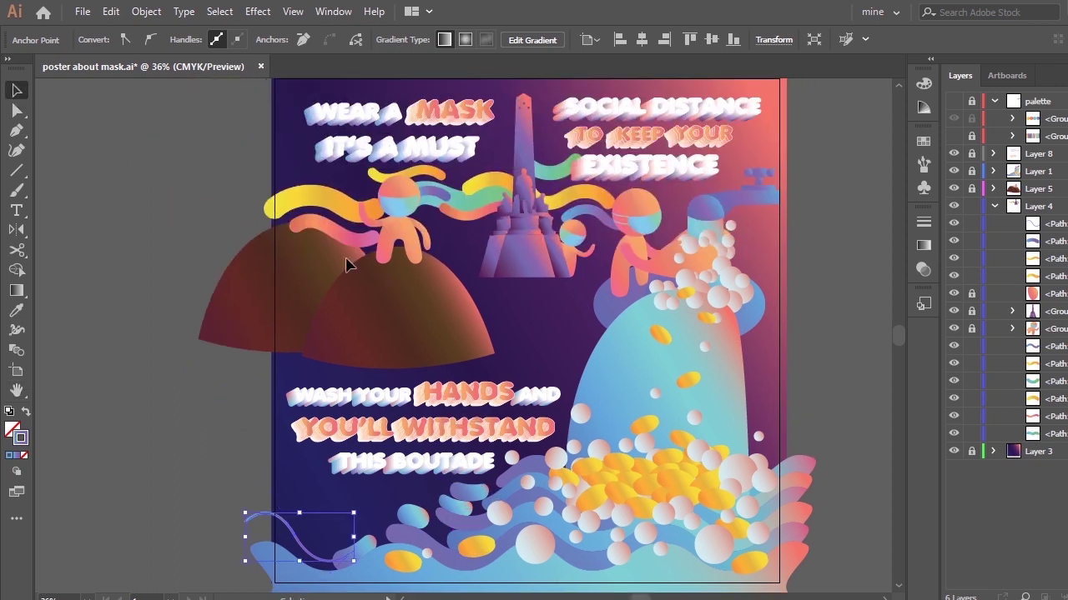
{"action": "key", "text": "i"}
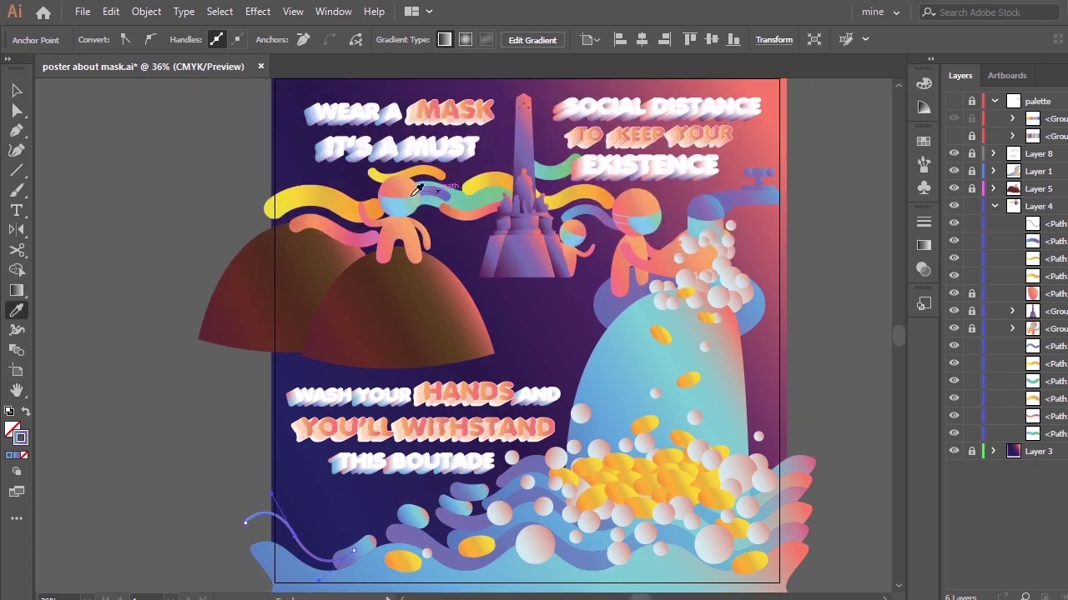
{"action": "left_click", "coordinate": [412, 195]}
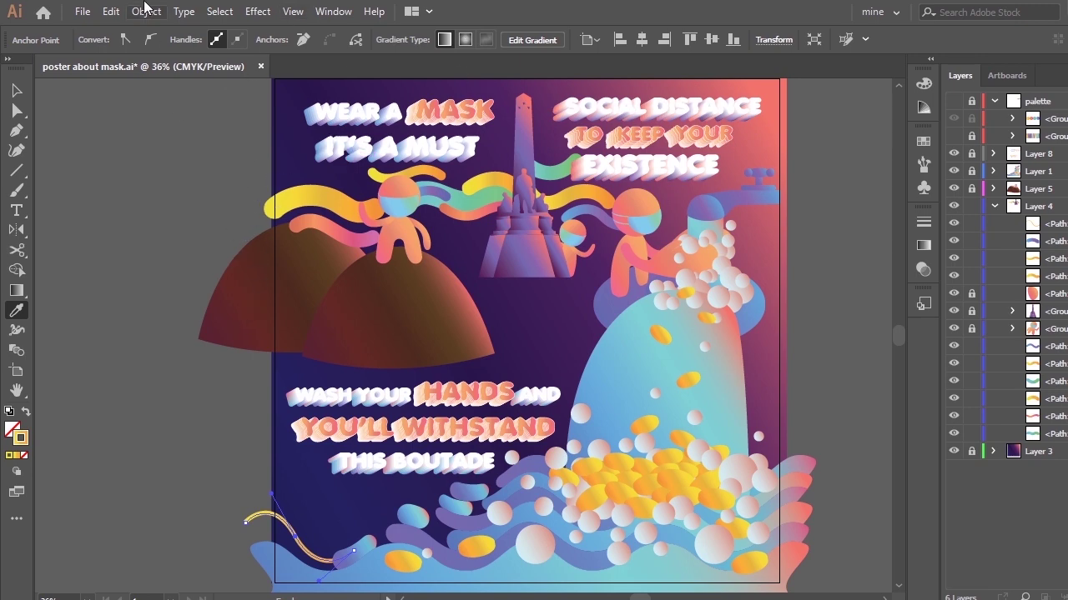
{"action": "key", "text": "ctrl+z"}
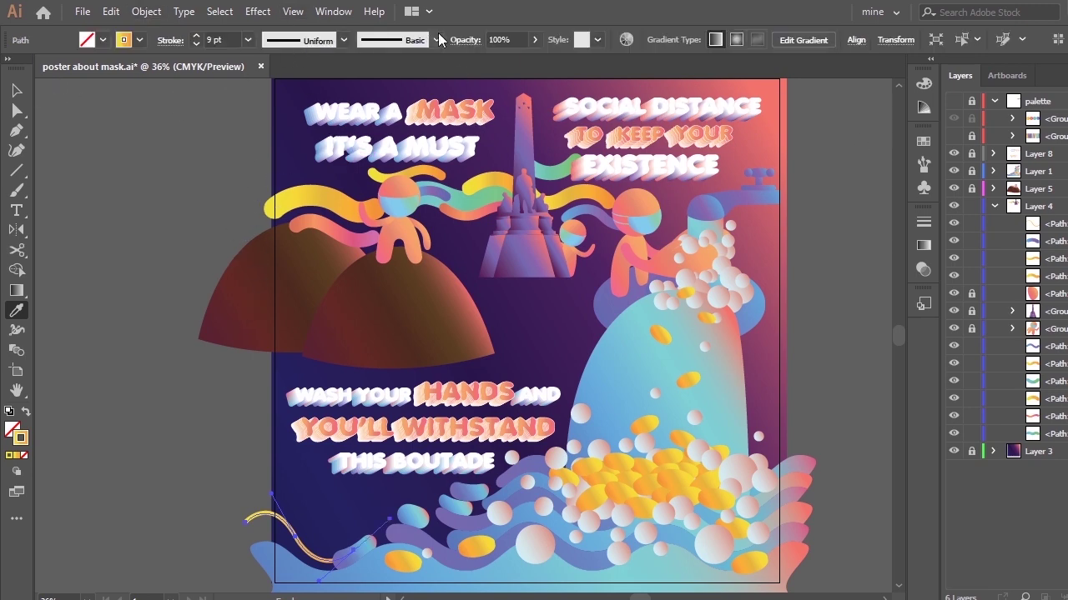
Apply the 5 pt. Round brush to the yellow wave and set its stroke to 8 pt
{"action": "left_click", "coordinate": [437, 39]}
{"action": "left_click", "coordinate": [283, 73]}
{"action": "left_click", "coordinate": [247, 40]}
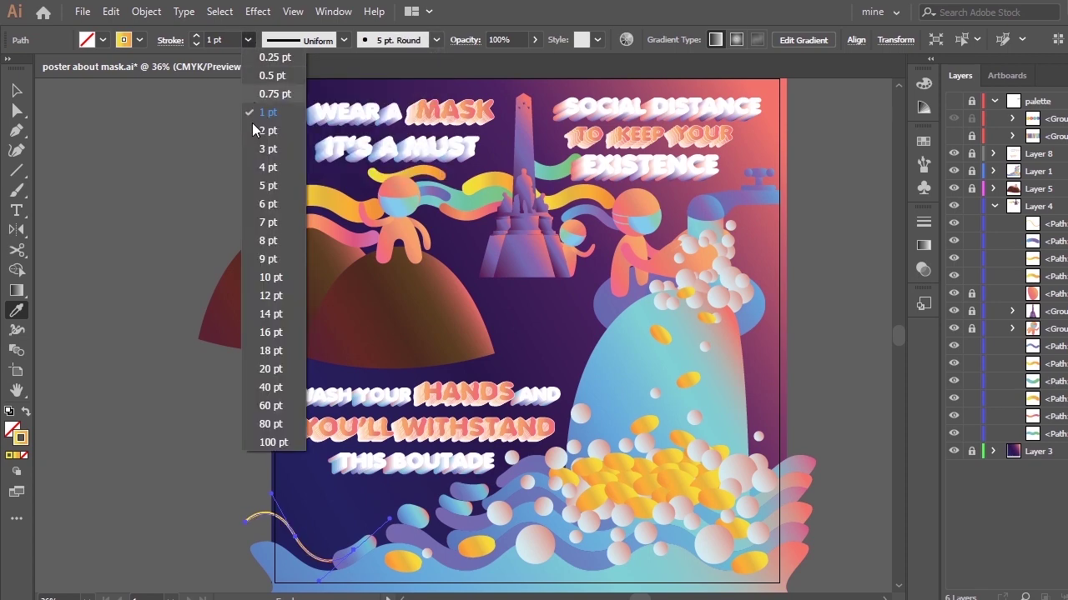
{"action": "left_click", "coordinate": [276, 203]}
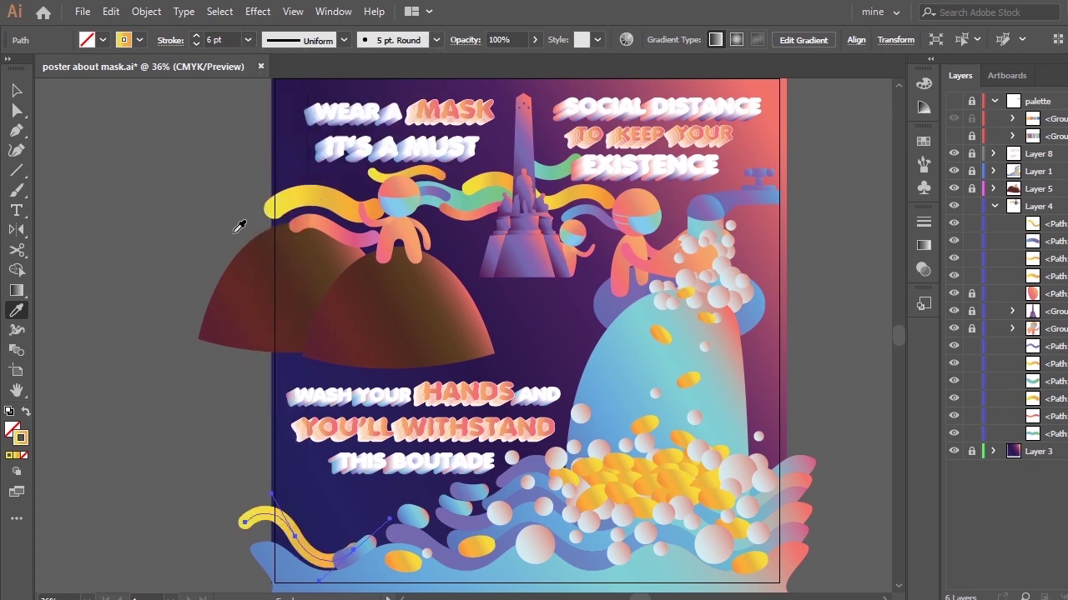
{"action": "left_click", "coordinate": [248, 39]}
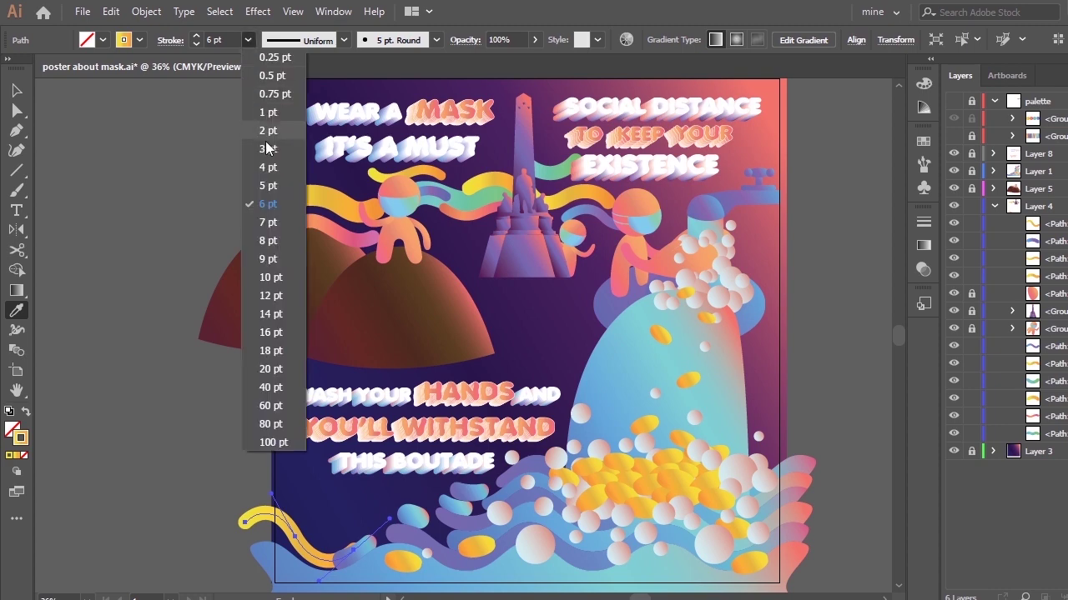
{"action": "left_click", "coordinate": [275, 239]}
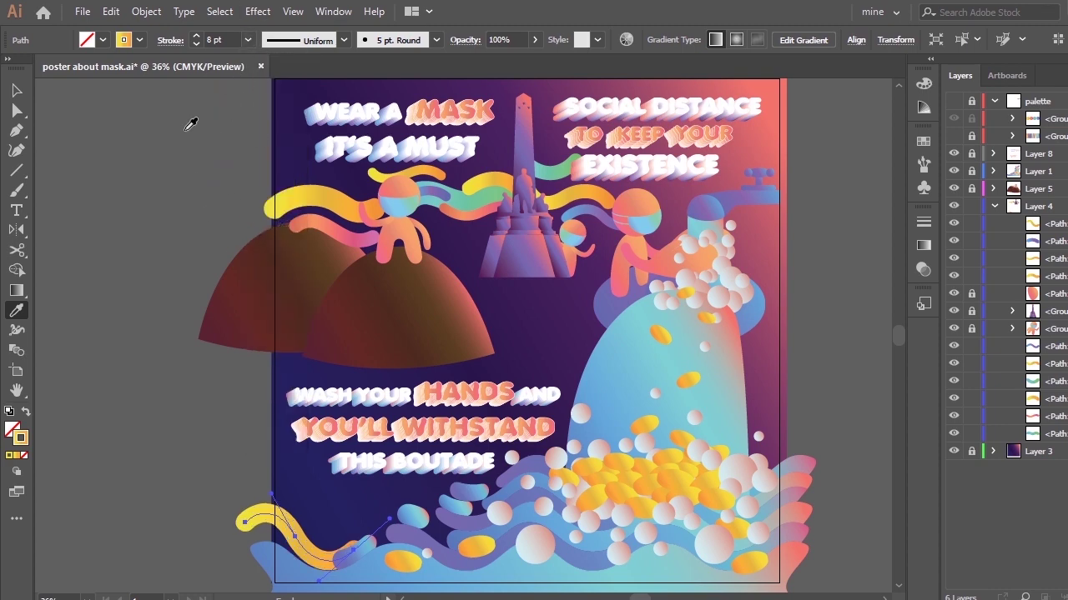
Nudge the yellow wave slightly outward and down at the poster's lower-left edge
{"action": "key", "text": "a"}
{"action": "left_click_drag", "start_coordinate": [244, 522], "coordinate": [242, 524]}
{"action": "left_click", "coordinate": [241, 524]}
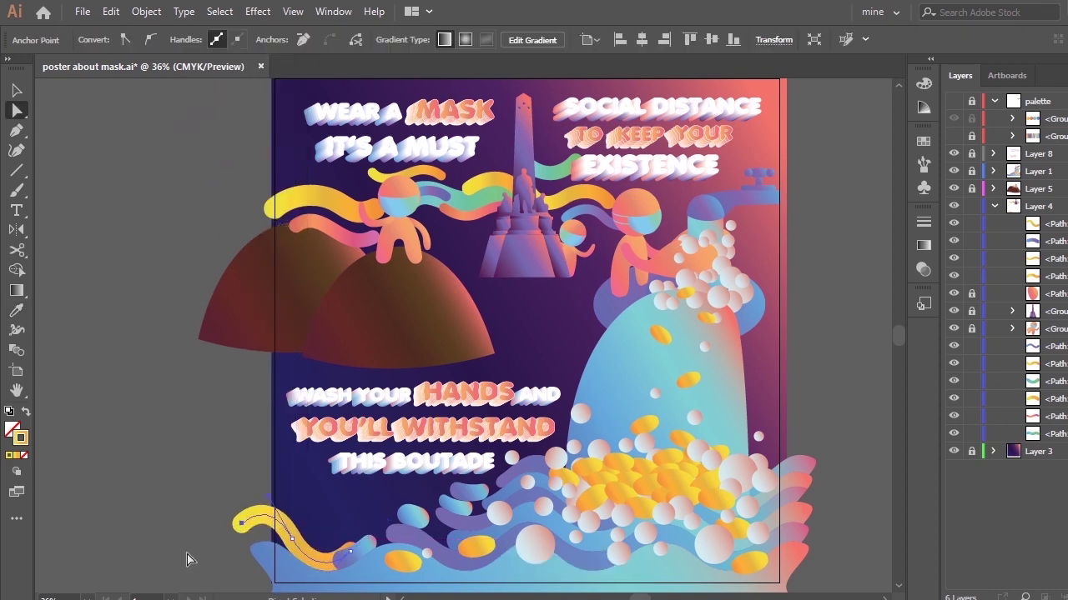
Move the yellow wave onto Layer 1 so it sits in front of the water, and lock Layer 4
{"action": "left_click", "coordinate": [1043, 171]}
{"action": "left_click_drag", "start_coordinate": [1046, 171], "coordinate": [1044, 171]}
{"action": "left_click", "coordinate": [992, 206]}
{"action": "left_click", "coordinate": [970, 206]}
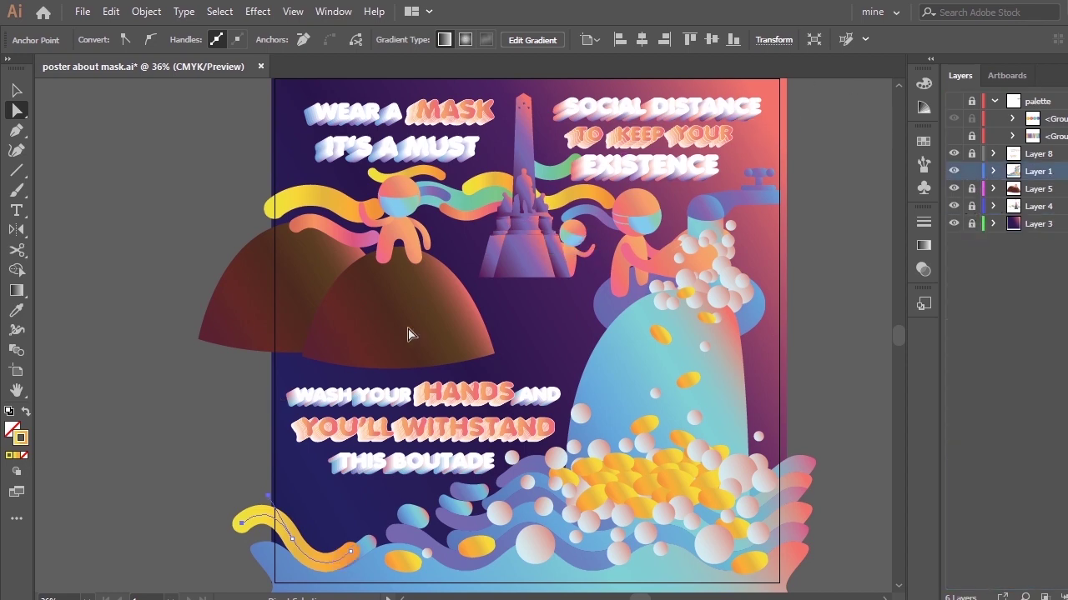
Pull the yellow wave's outer end further past the poster's edge and refine the anchor points and handles of its curve
{"action": "left_click_drag", "start_coordinate": [240, 524], "coordinate": [224, 529]}
{"action": "left_click_drag", "start_coordinate": [291, 536], "coordinate": [350, 564]}
{"action": "key", "text": "z"}
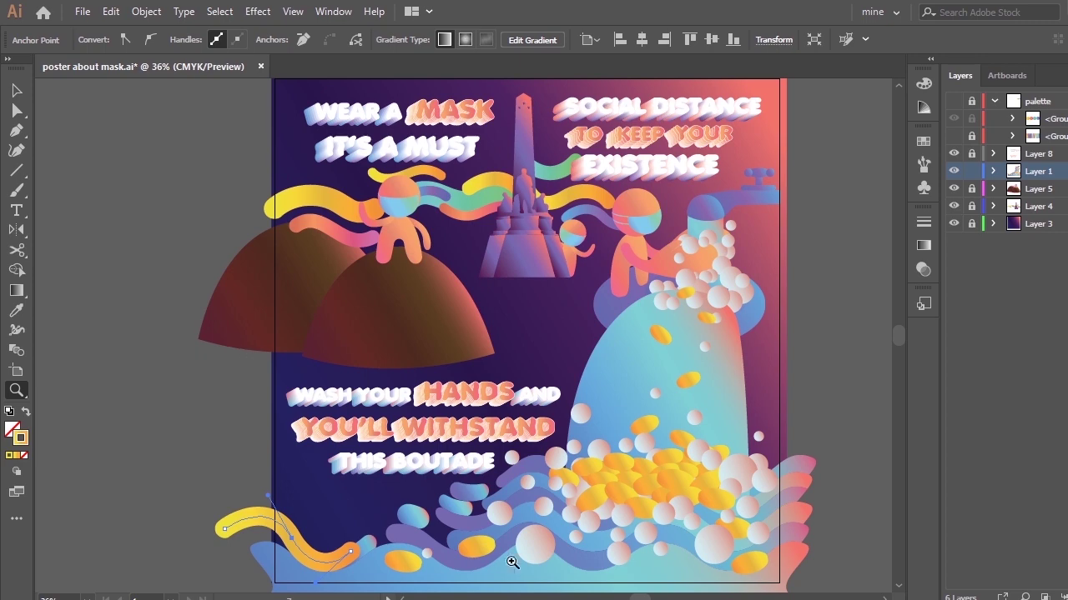
{"action": "left_click_drag", "start_coordinate": [574, 581], "coordinate": [198, 326]}
{"action": "key", "text": "h"}
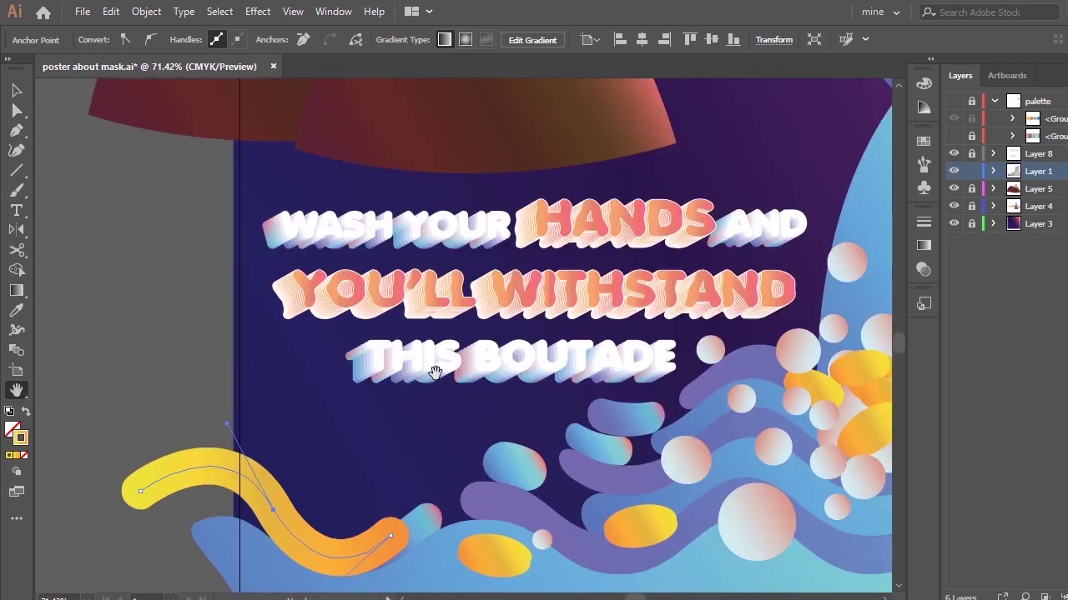
{"action": "left_click_drag", "start_coordinate": [433, 374], "coordinate": [507, 271]}
{"action": "key", "text": "a"}
{"action": "left_click_drag", "start_coordinate": [341, 404], "coordinate": [333, 402]}
Scale the yellow wave down slightly and move it up and inward so it floats just above the water
{"action": "key", "text": "v"}
{"action": "left_click_drag", "start_coordinate": [460, 360], "coordinate": [438, 375]}
{"action": "left_click_drag", "start_coordinate": [393, 450], "coordinate": [380, 448]}
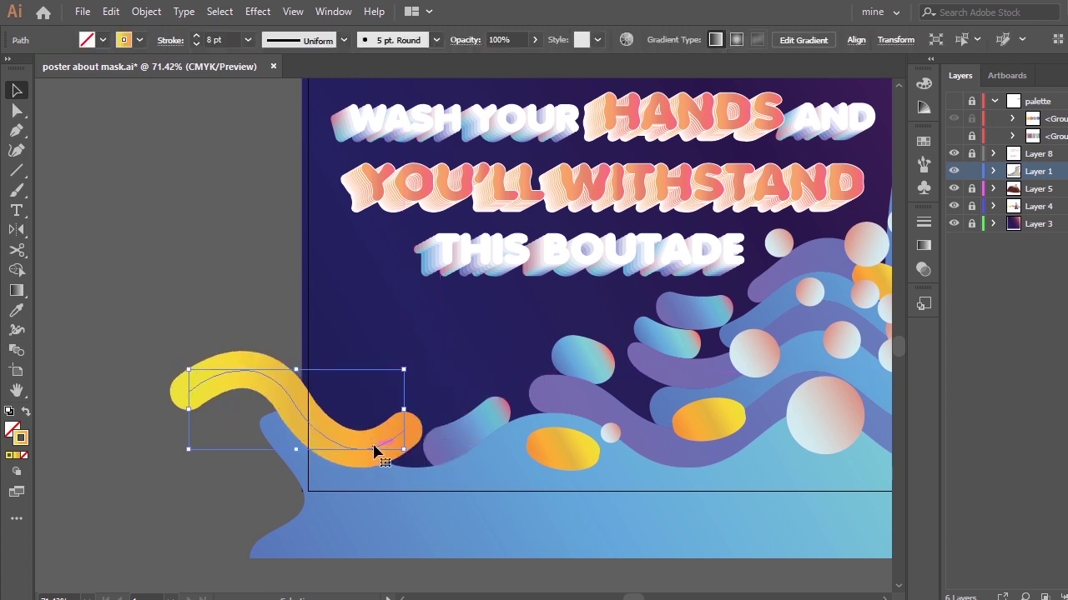
{"action": "left_click_drag", "start_coordinate": [373, 454], "coordinate": [376, 473]}
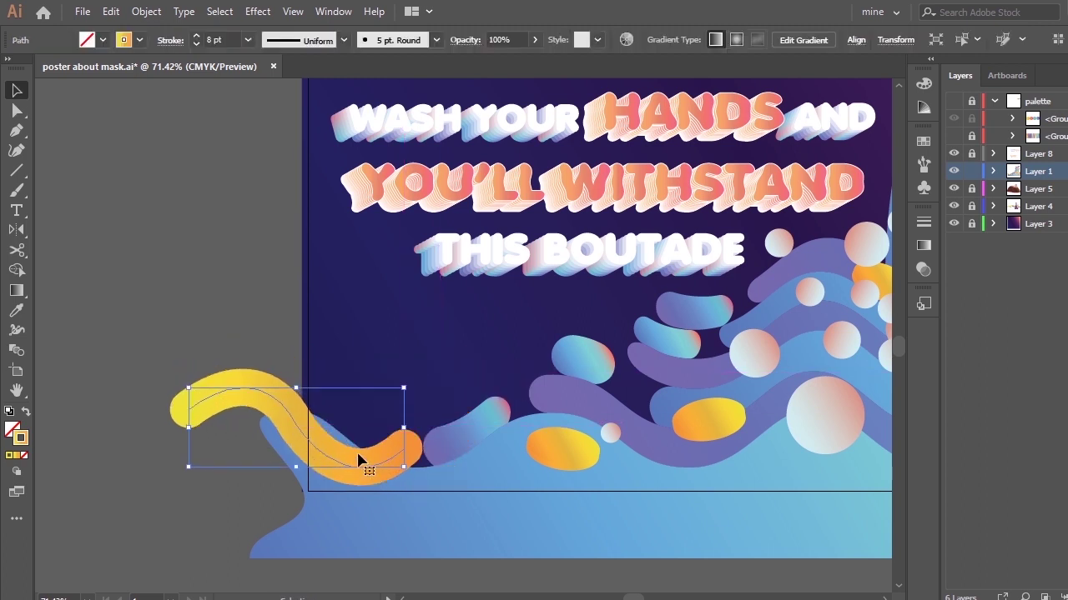
{"action": "left_click_drag", "start_coordinate": [189, 390], "coordinate": [227, 400]}
{"action": "mouse_move", "coordinate": [342, 466]}
{"action": "left_mouse_down"}
{"action": "mouse_move", "coordinate": [362, 409]}
{"action": "mouse_move", "coordinate": [384, 399]}
{"action": "left_mouse_up"}
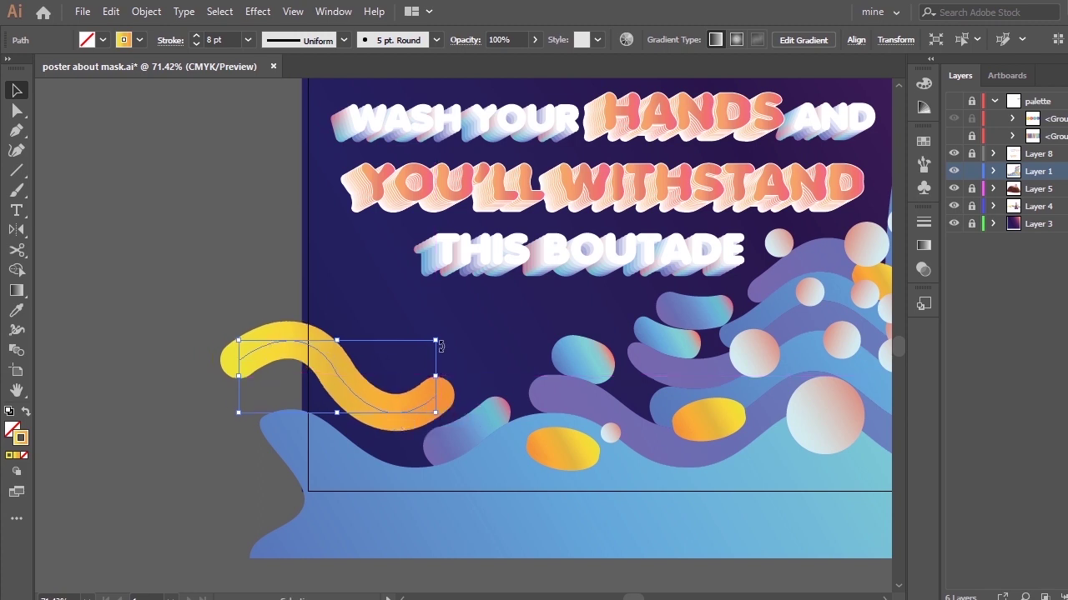
{"action": "left_click", "coordinate": [466, 170]}
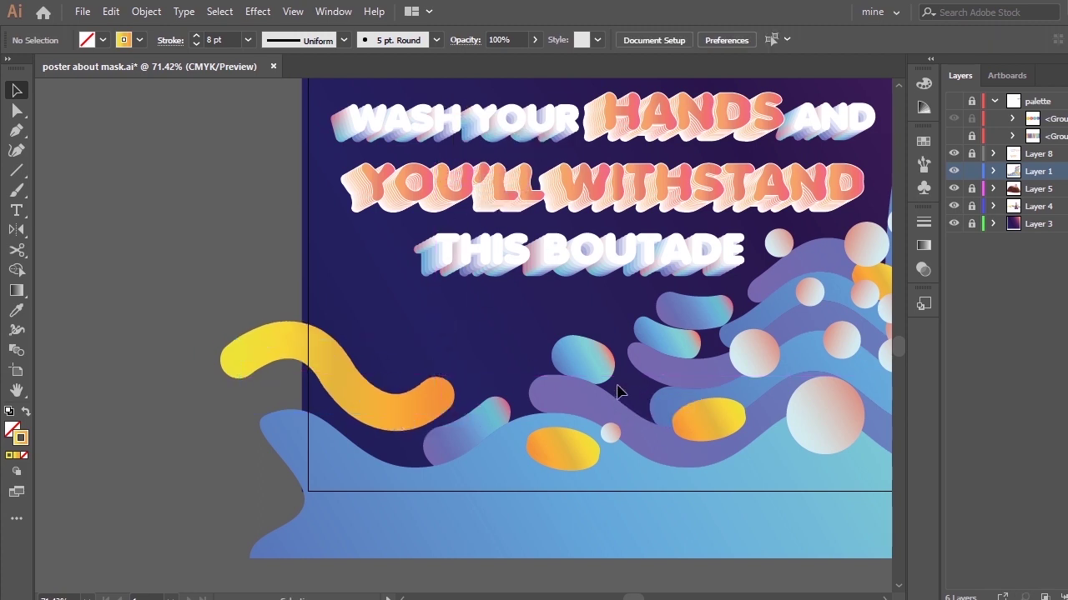
Draw a short arched path above the yellow wave's inner end and copy the coral gradient stroke from a wave near the monument
{"action": "key", "text": "ctrl+0"}
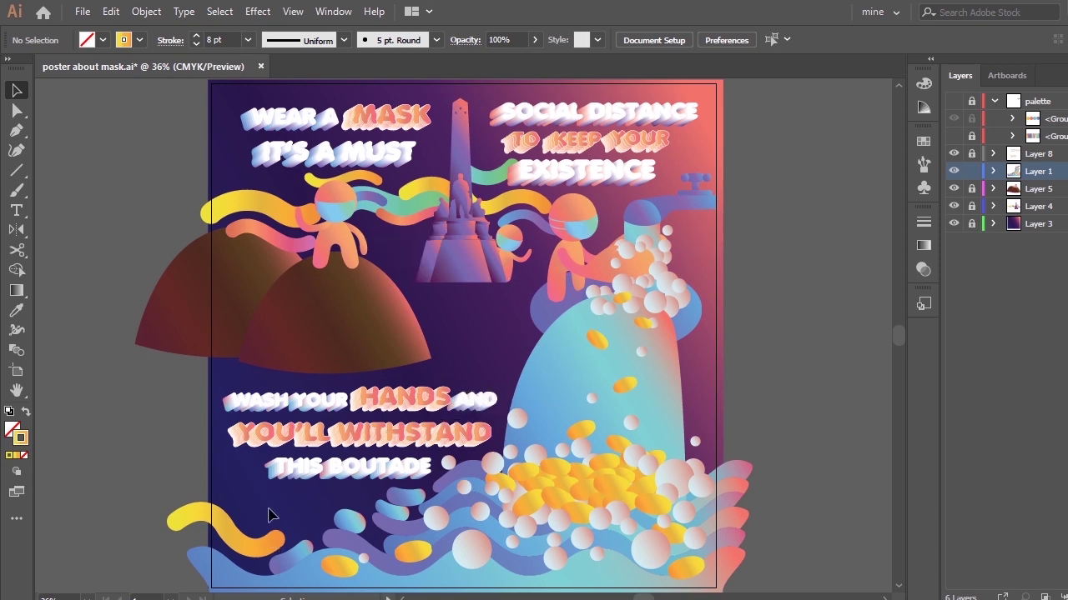
{"action": "key", "text": "p"}
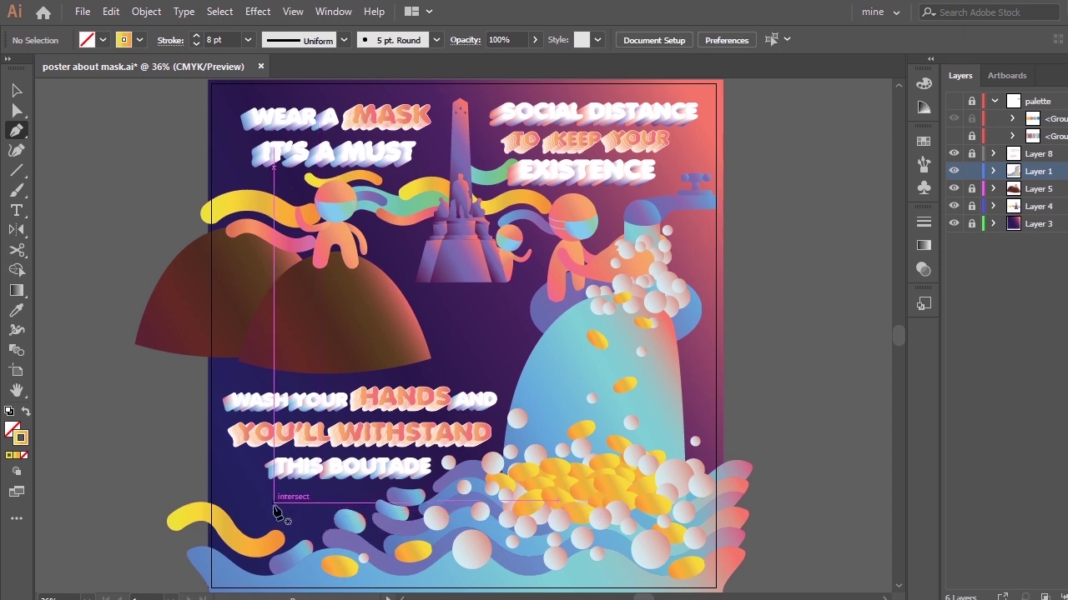
{"action": "left_click", "coordinate": [275, 510]}
{"action": "left_click_drag", "start_coordinate": [322, 513], "coordinate": [348, 539]}
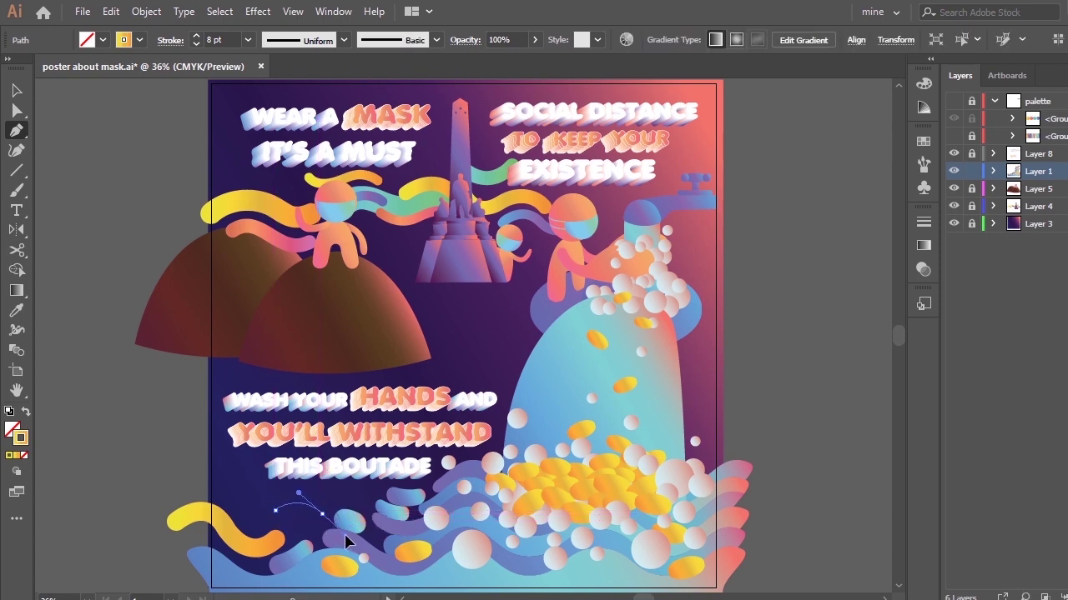
{"action": "key", "text": "i"}
{"action": "left_click", "coordinate": [410, 232]}
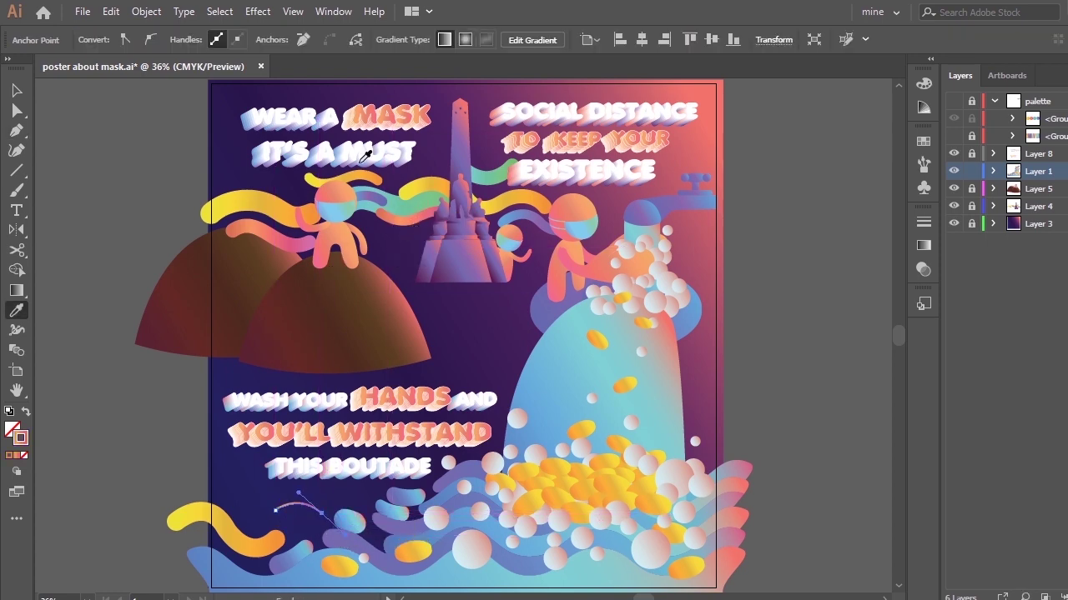
{"action": "left_click", "coordinate": [992, 171]}
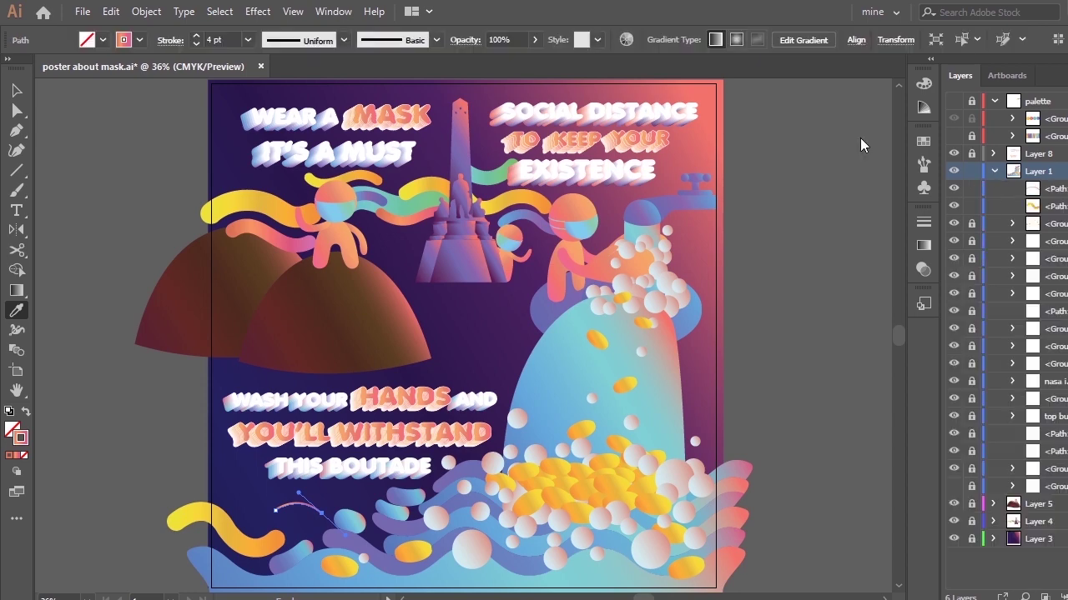
Try the 15 pt. Round brush on the short coral path with stroke weights of 6 pt and 4 pt
{"action": "left_click", "coordinate": [435, 40]}
{"action": "left_click", "coordinate": [314, 76]}
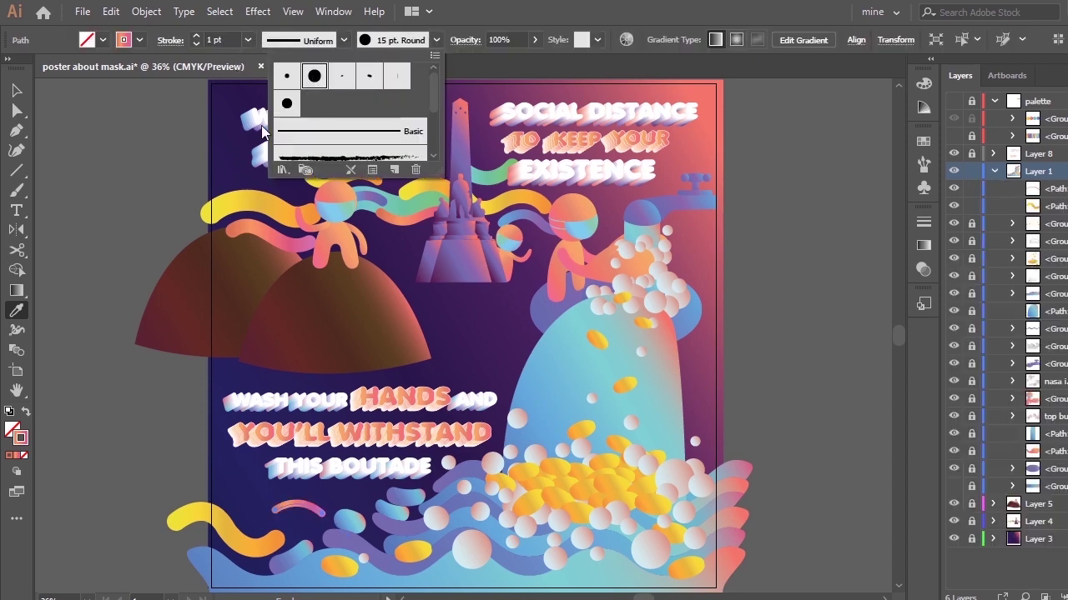
{"action": "left_click", "coordinate": [249, 40]}
{"action": "left_click", "coordinate": [279, 196]}
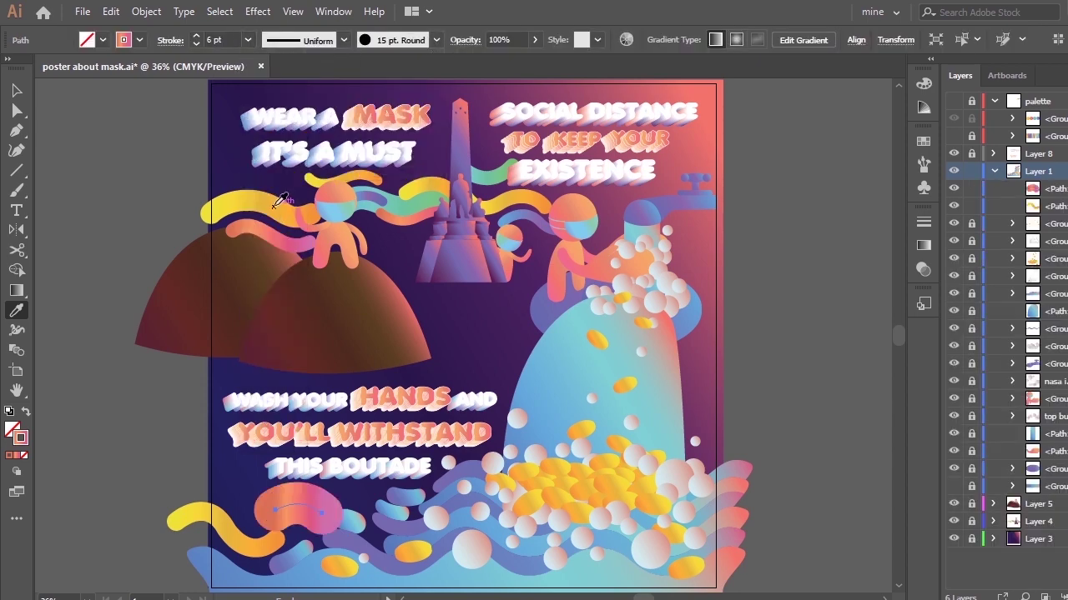
{"action": "left_click", "coordinate": [248, 40]}
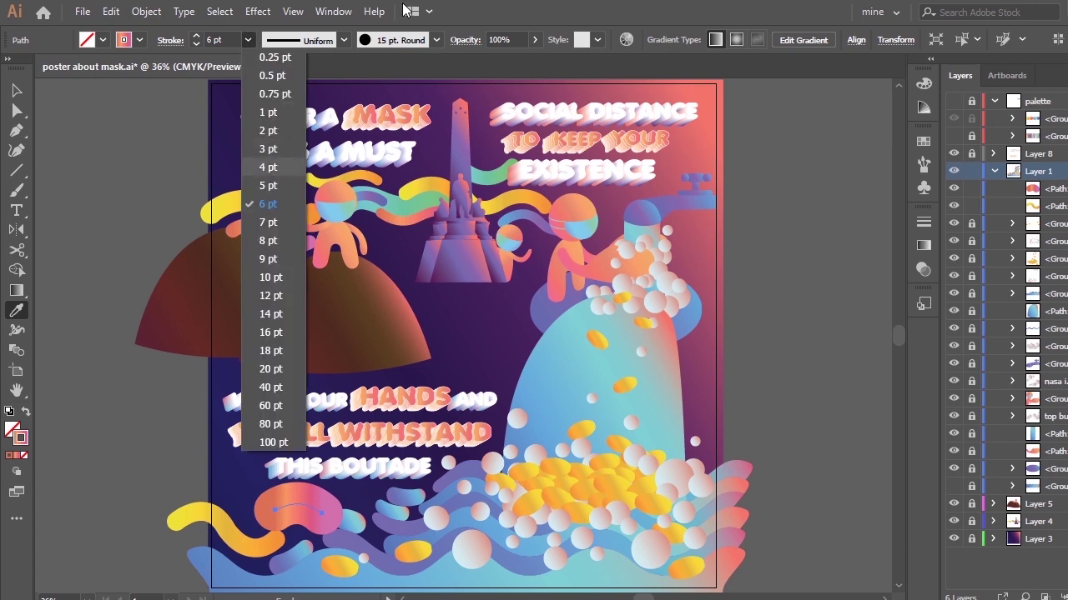
{"action": "left_click", "coordinate": [268, 167]}
Apply the 5 pt. Round brush to the short coral path and set its stroke to 6 pt
{"action": "left_click", "coordinate": [435, 40]}
{"action": "left_click", "coordinate": [286, 76]}
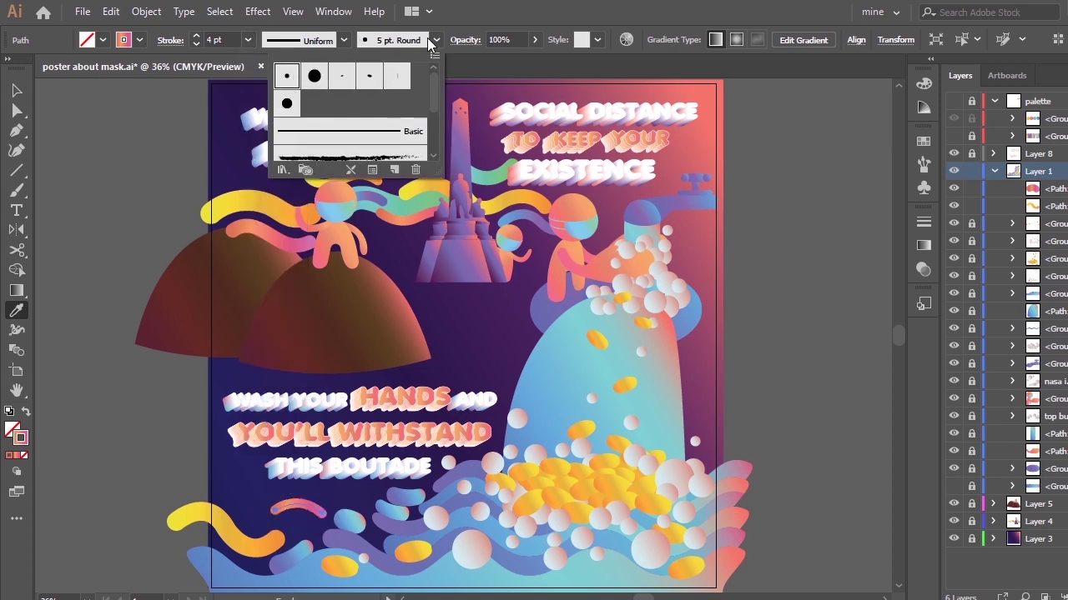
{"action": "left_click", "coordinate": [248, 40]}
{"action": "left_click", "coordinate": [269, 200]}
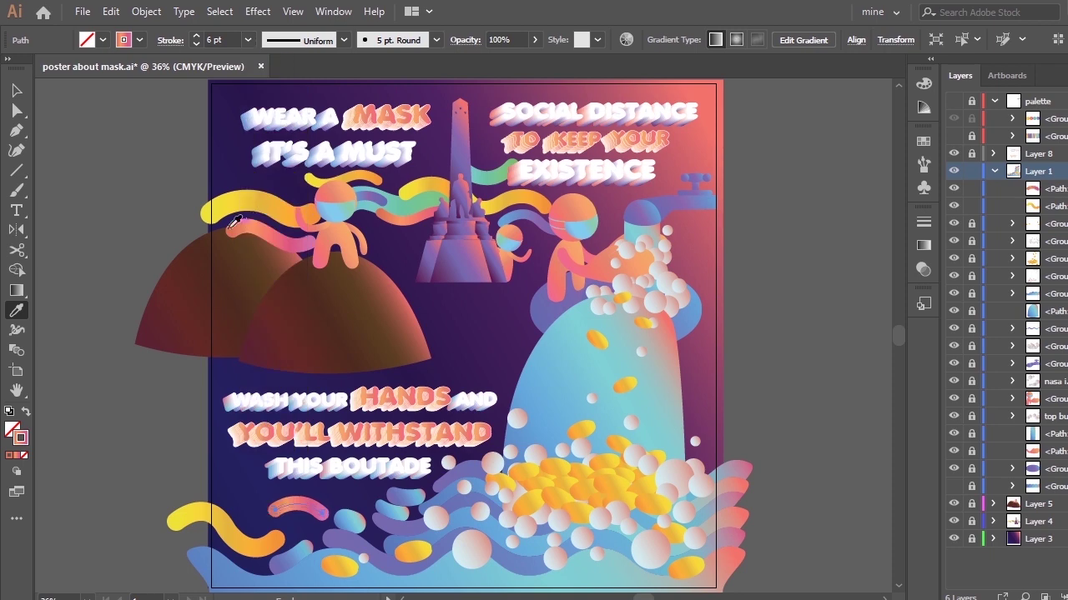
{"action": "key", "text": "v"}
{"action": "left_click", "coordinate": [775, 190]}
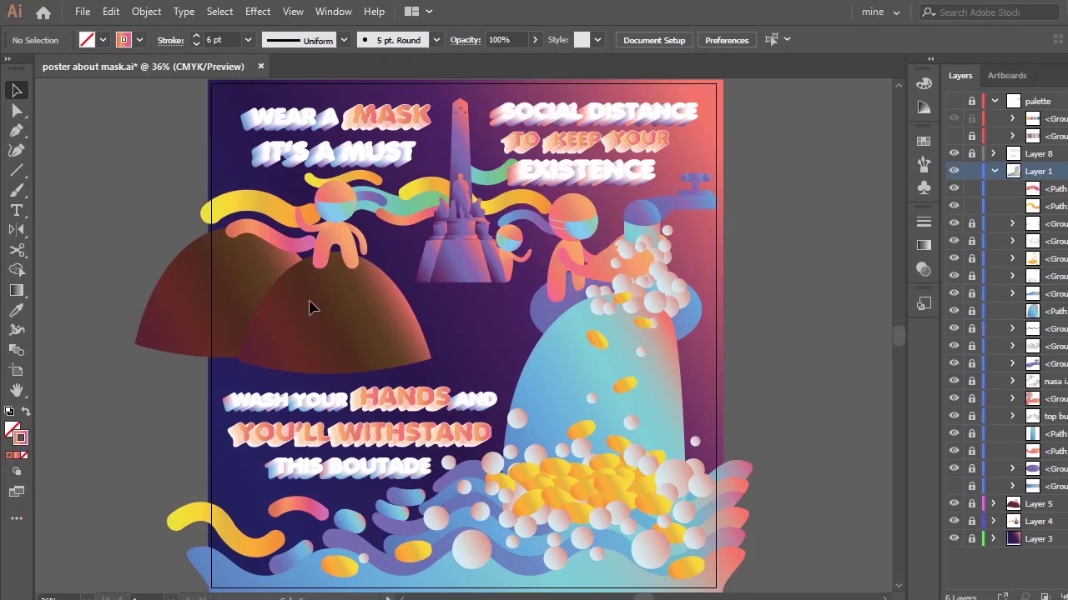
Draw a short arched path below the faucet at the poster's right edge and copy the teal gradient stroke from an upper wave
{"action": "key", "text": "p"}
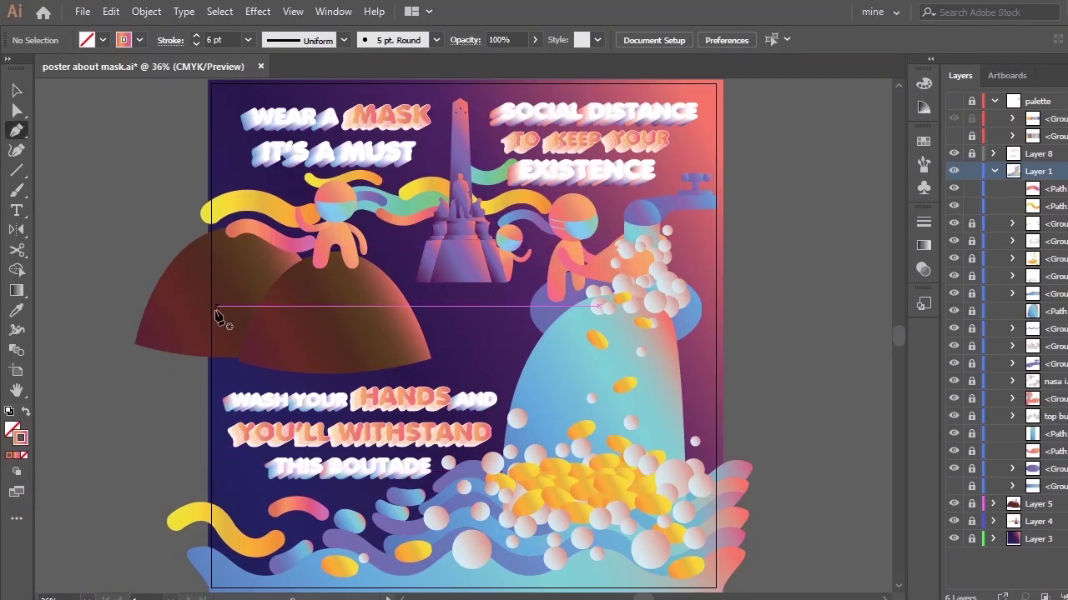
{"action": "left_click_drag", "start_coordinate": [667, 230], "coordinate": [631, 219]}
{"action": "key", "text": "i"}
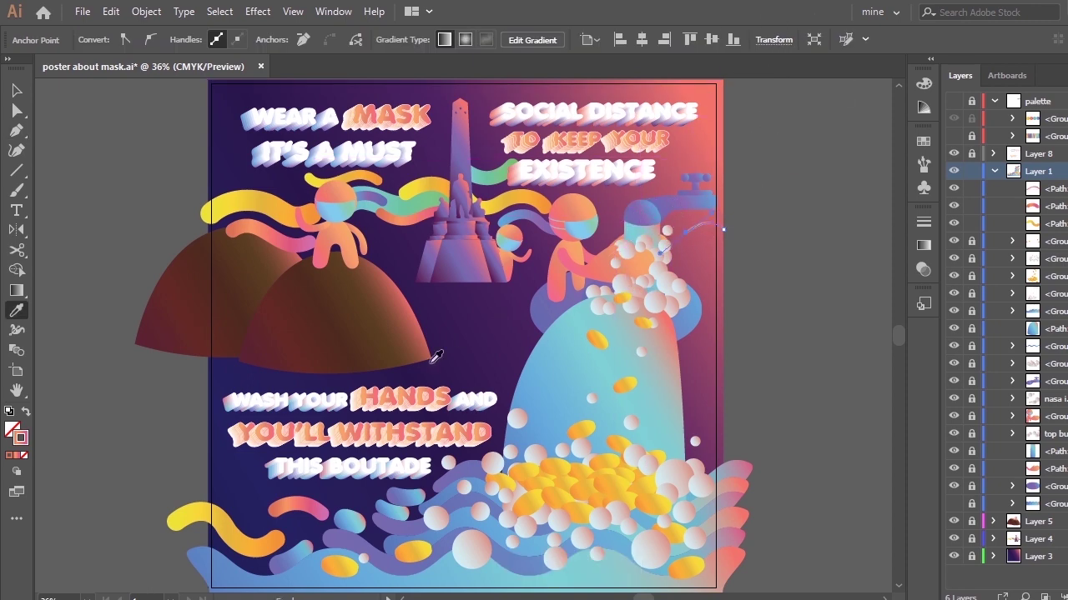
{"action": "left_click", "coordinate": [423, 198]}
{"action": "key", "text": "v"}
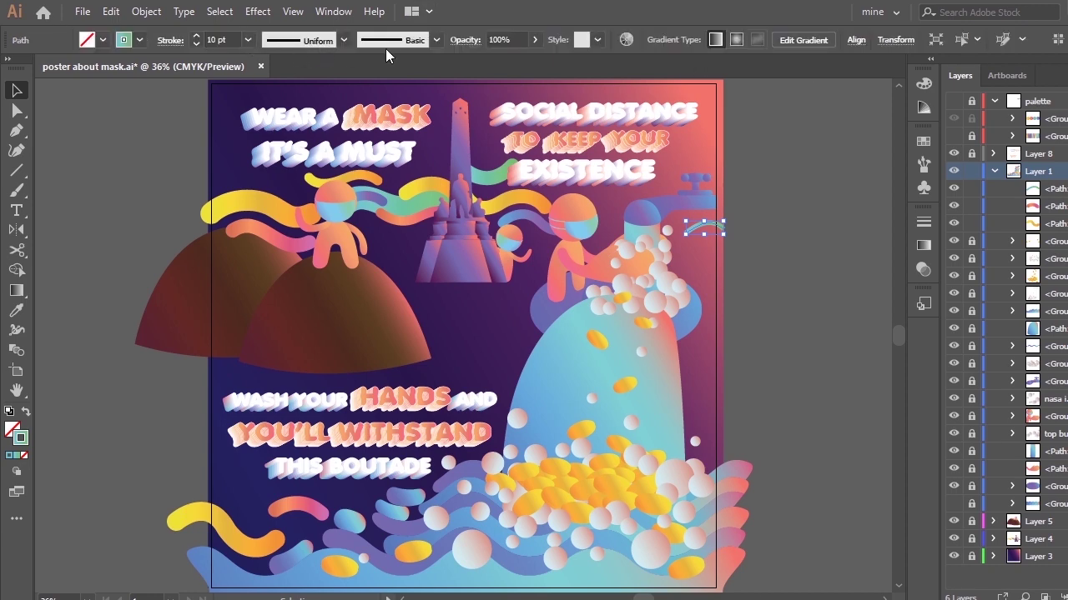
Apply the 5 pt. Round brush to the teal path below the faucet and set its stroke to 4 pt
{"action": "left_click", "coordinate": [386, 42]}
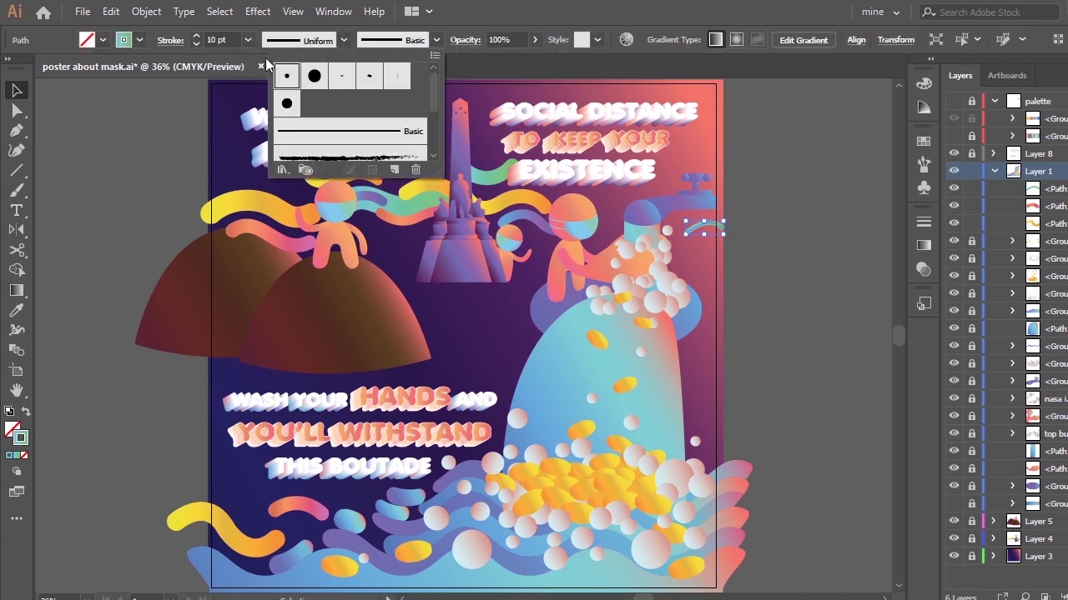
{"action": "left_click", "coordinate": [247, 40]}
{"action": "left_click", "coordinate": [247, 40]}
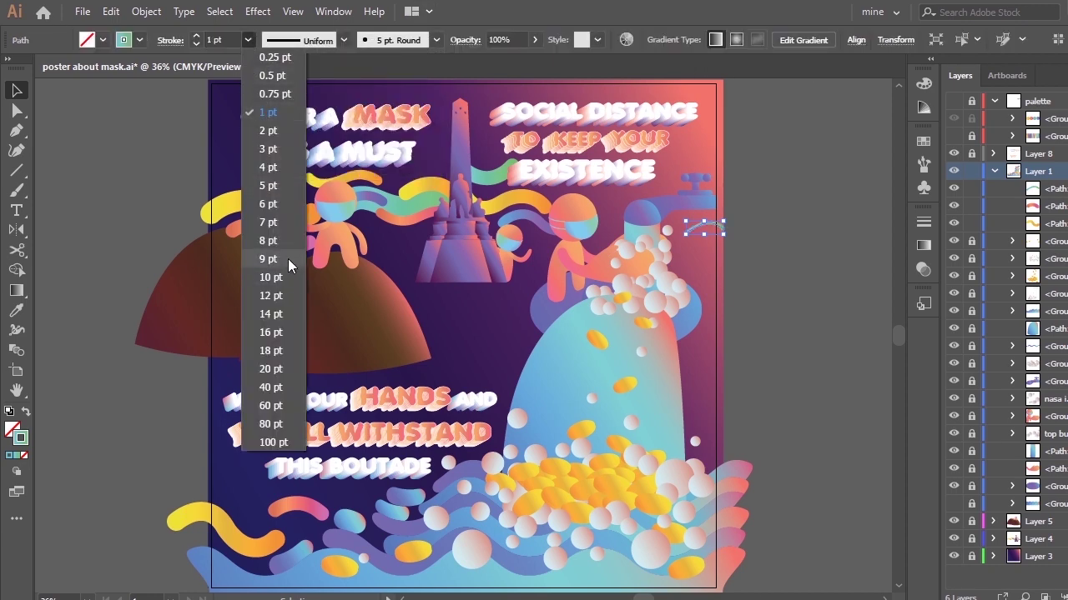
{"action": "left_click", "coordinate": [287, 259]}
{"action": "left_click", "coordinate": [247, 40]}
{"action": "left_click", "coordinate": [271, 167]}
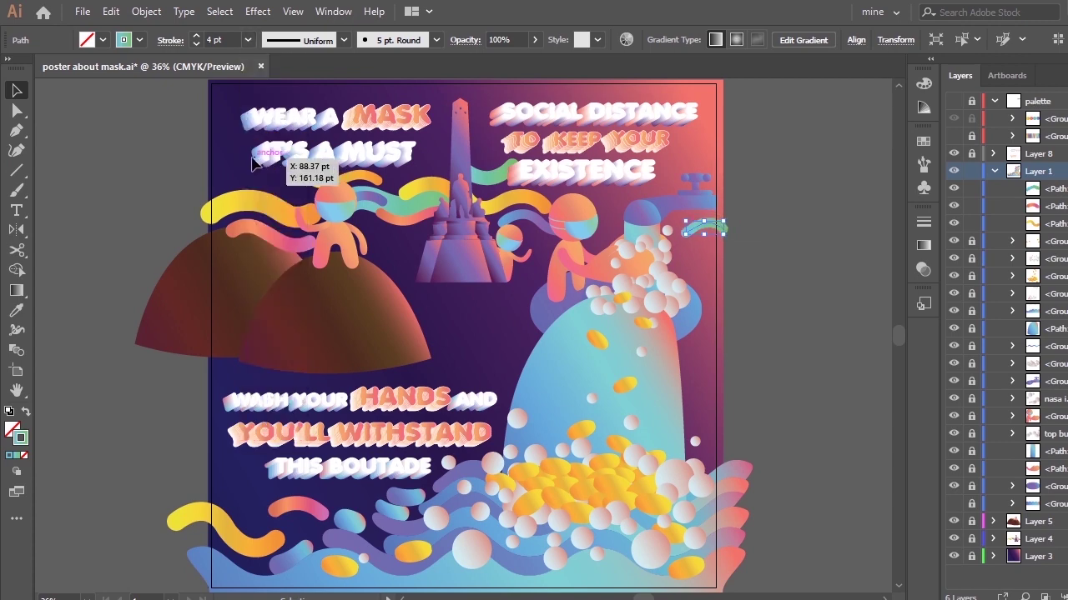
{"action": "left_click", "coordinate": [789, 259]}
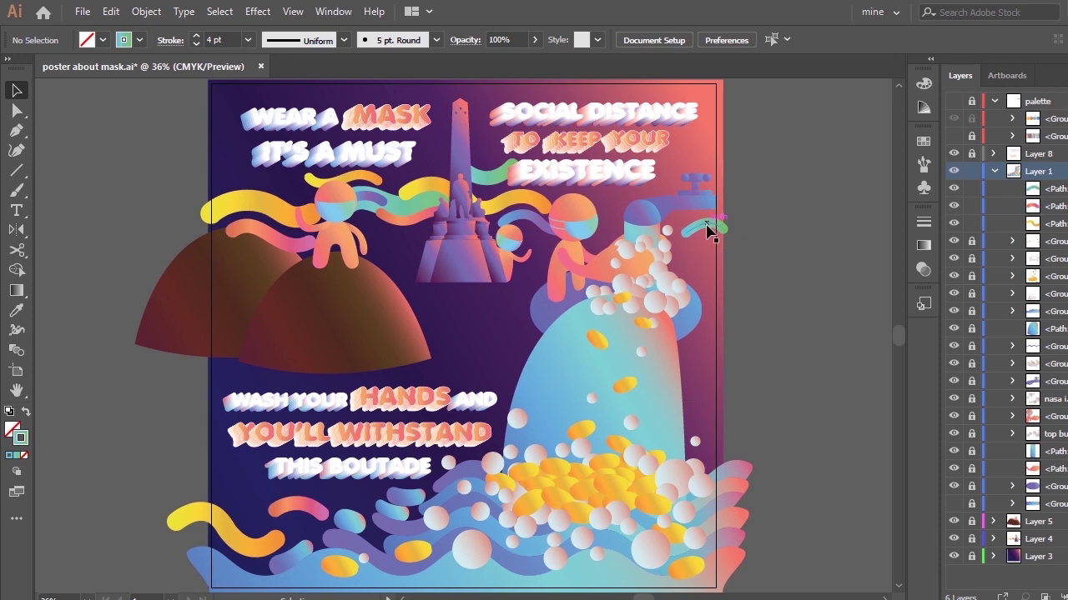
Recolor the path below the faucet with the large yellow wave's gradient stroke using the Eyedropper, and set its stroke to 6 pt
{"action": "left_click", "coordinate": [707, 231]}
{"action": "key", "text": "i"}
{"action": "left_click", "coordinate": [254, 211]}
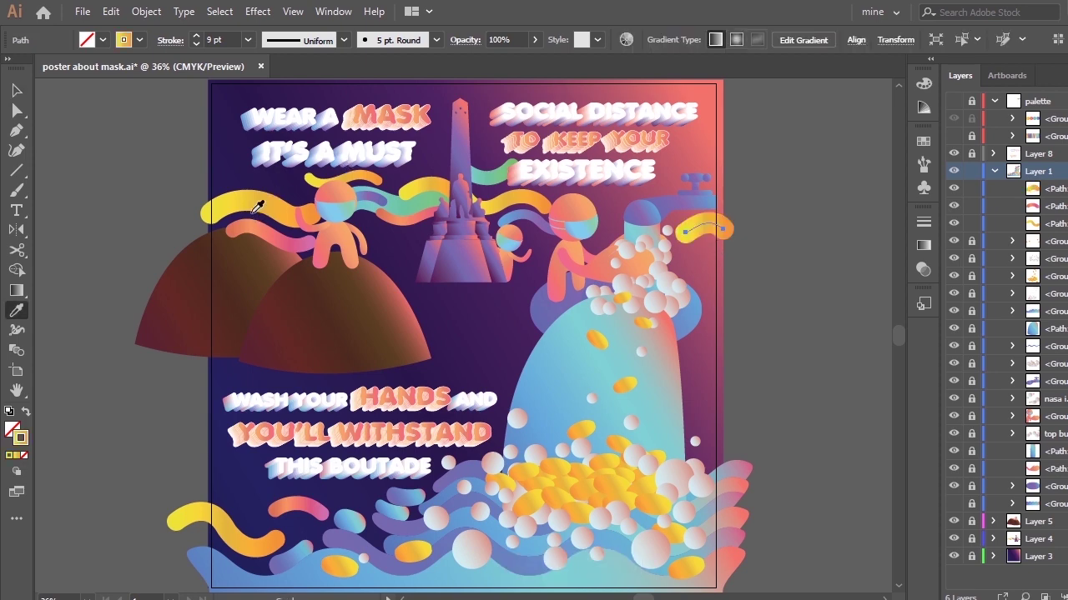
{"action": "left_click", "coordinate": [249, 40]}
{"action": "left_click", "coordinate": [227, 163]}
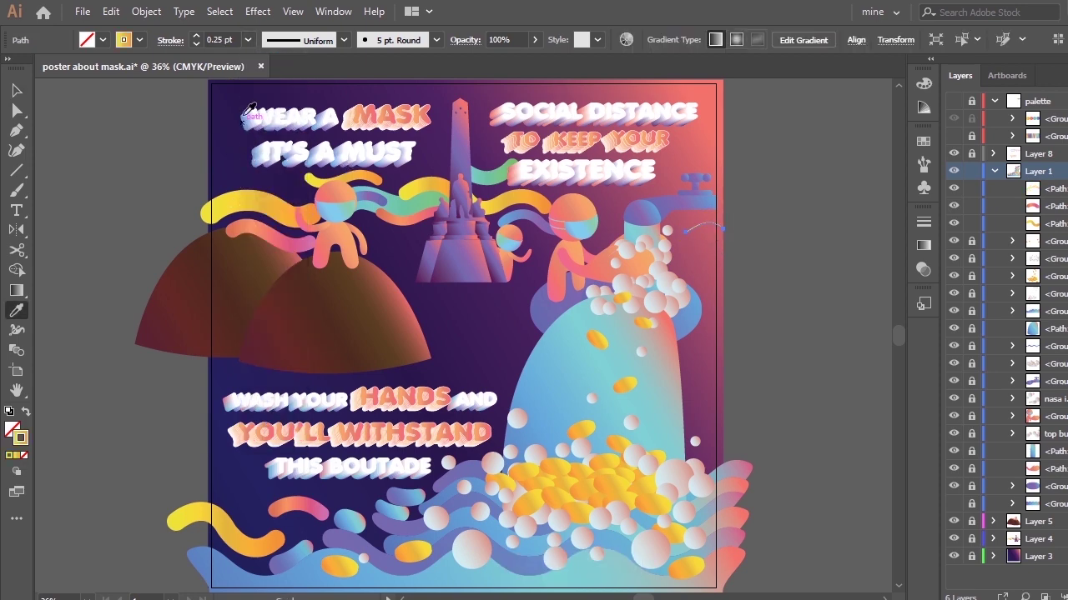
{"action": "left_click", "coordinate": [248, 40]}
{"action": "left_click", "coordinate": [274, 203]}
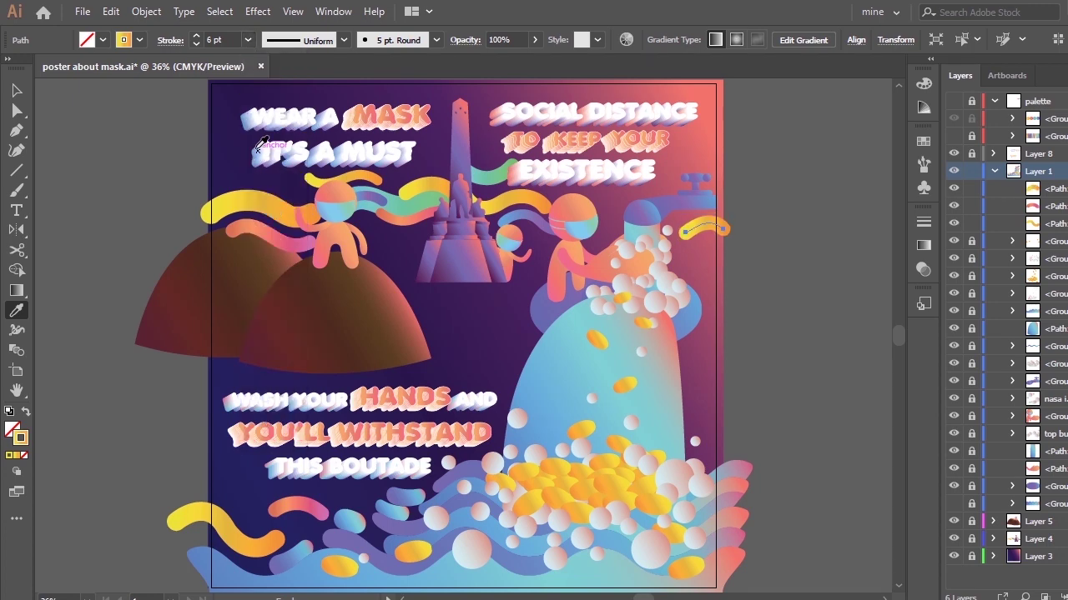
Shift both end anchors of the short yellow wave below the faucet slightly inward from the poster's right edge
{"action": "key", "text": "a"}
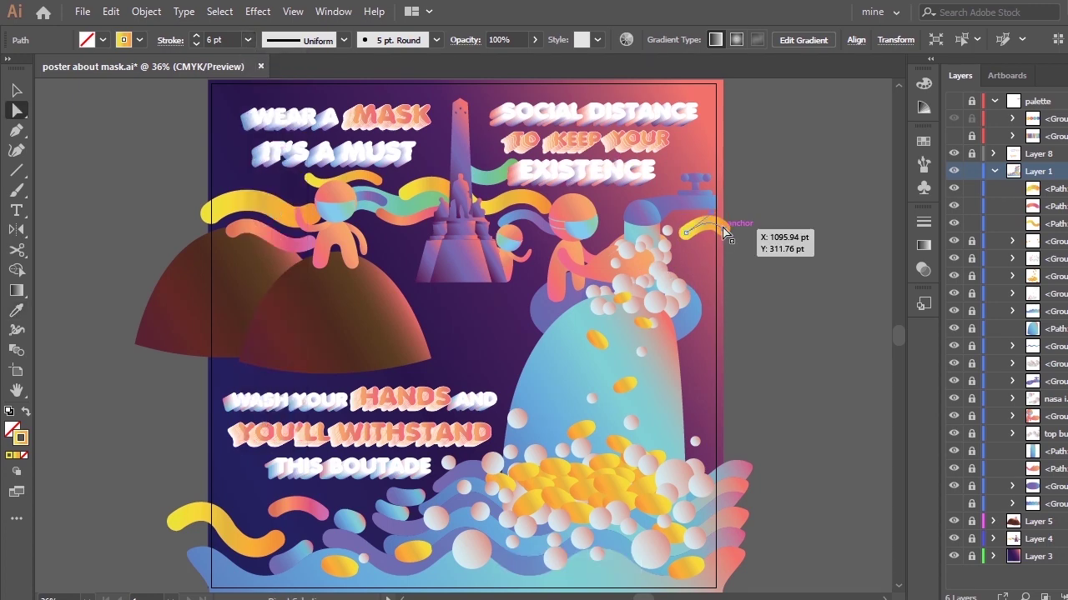
{"action": "left_click", "coordinate": [722, 232]}
{"action": "mouse_move", "coordinate": [684, 234]}
{"action": "left_mouse_down"}
{"action": "mouse_move", "coordinate": [705, 214]}
{"action": "mouse_move", "coordinate": [681, 233]}
{"action": "left_mouse_up"}
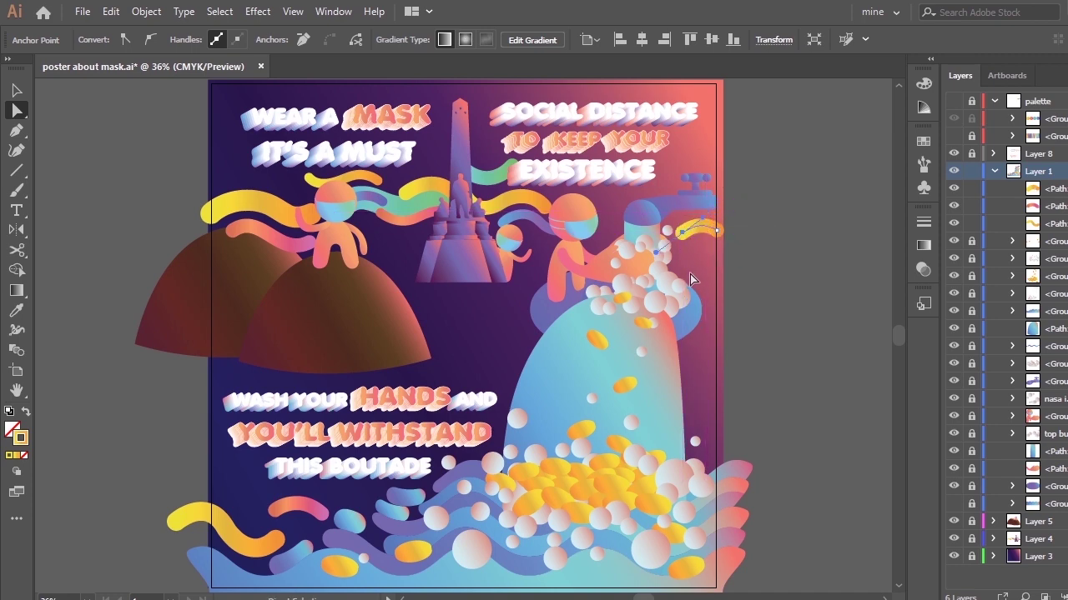
{"action": "left_click", "coordinate": [696, 324]}
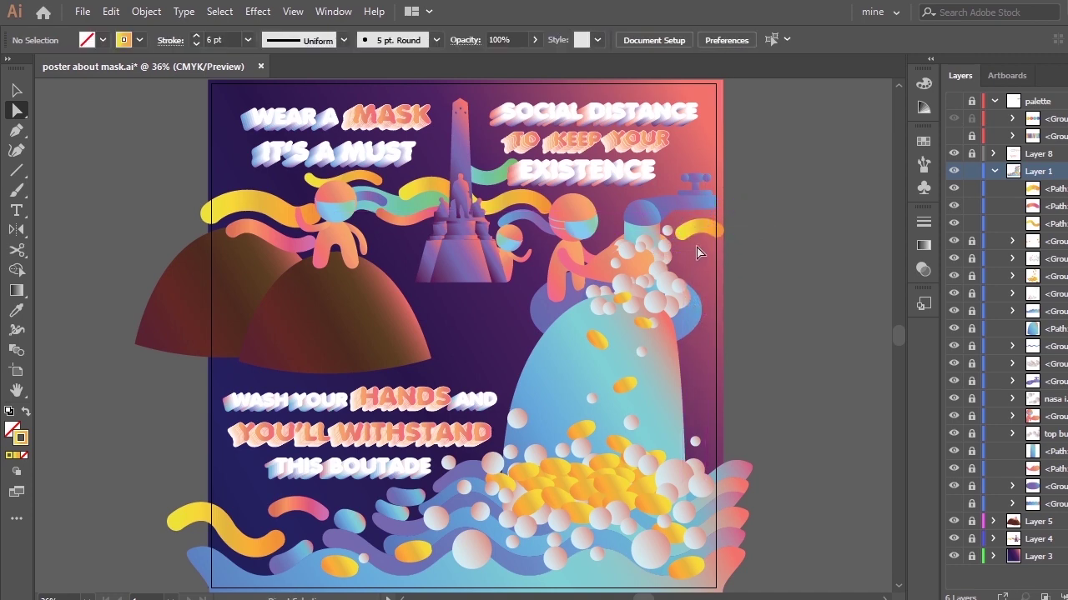
Draw a dipping curved path from below the short yellow wave into the bubbles and copy the coral gradient stroke onto it
{"action": "key", "text": "p"}
{"action": "left_click", "coordinate": [701, 247]}
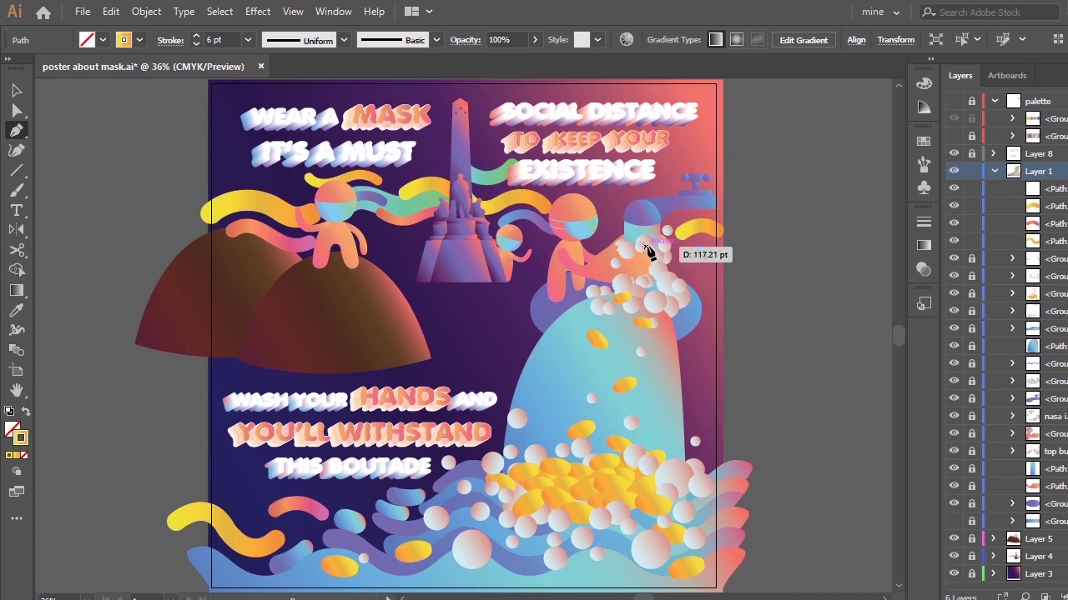
{"action": "left_click_drag", "start_coordinate": [646, 247], "coordinate": [548, 216]}
{"action": "key", "text": "i"}
{"action": "left_click", "coordinate": [420, 217]}
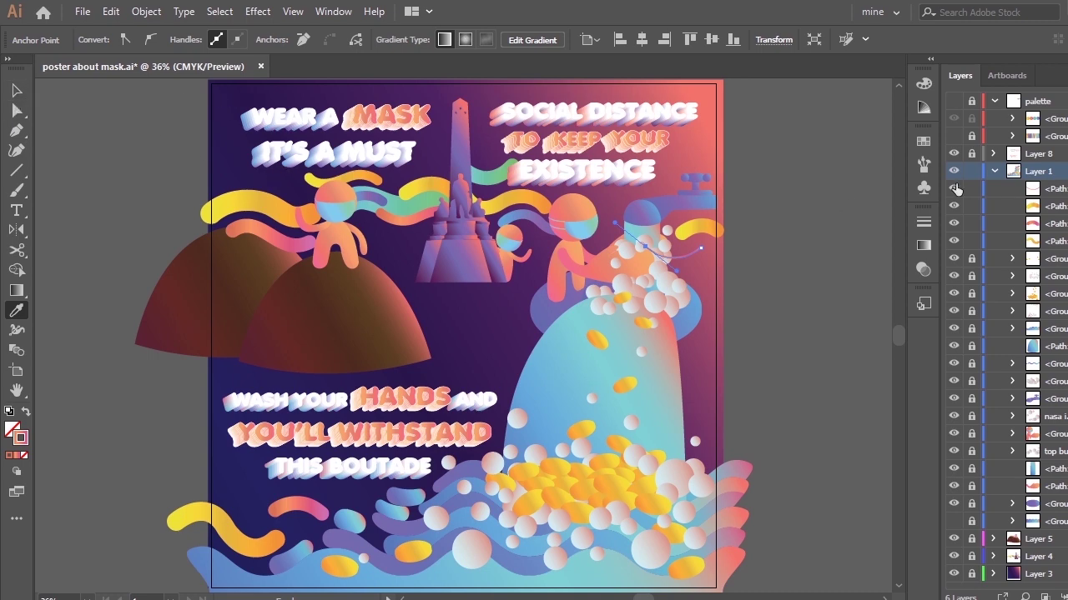
Apply the 5 pt. Round brush to the coral path below the short yellow wave and set its stroke to 4 pt
{"action": "left_click", "coordinate": [352, 40]}
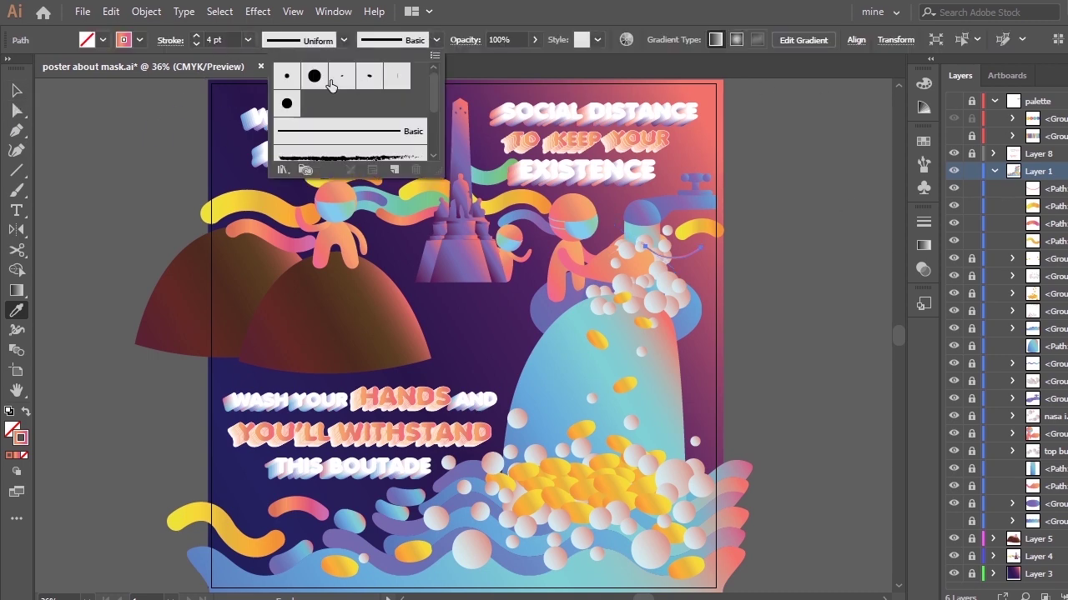
{"action": "left_click", "coordinate": [286, 75]}
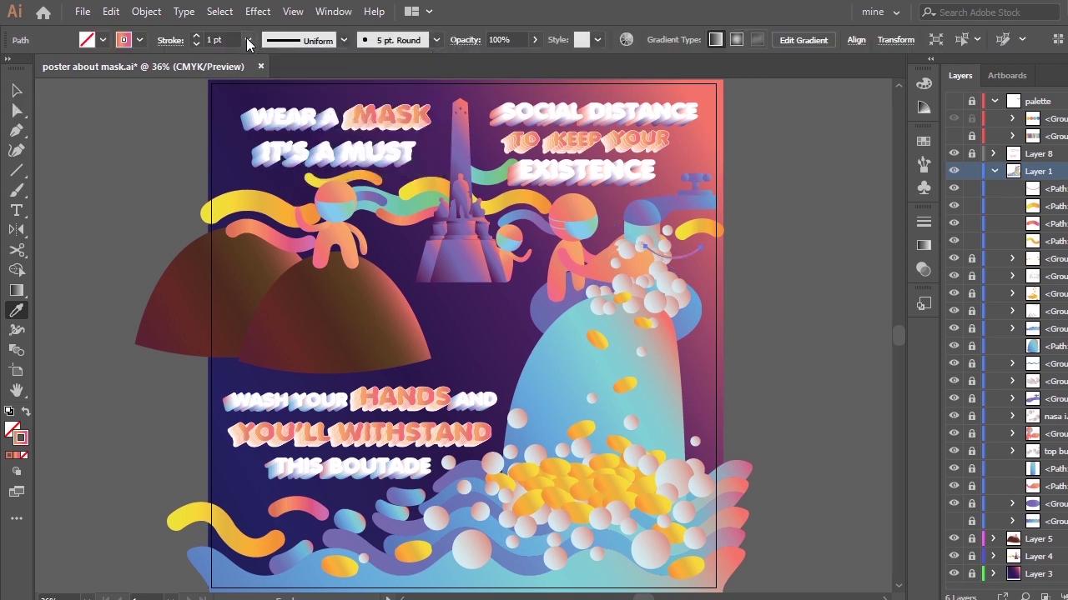
{"action": "left_click", "coordinate": [248, 41]}
{"action": "left_click", "coordinate": [272, 173]}
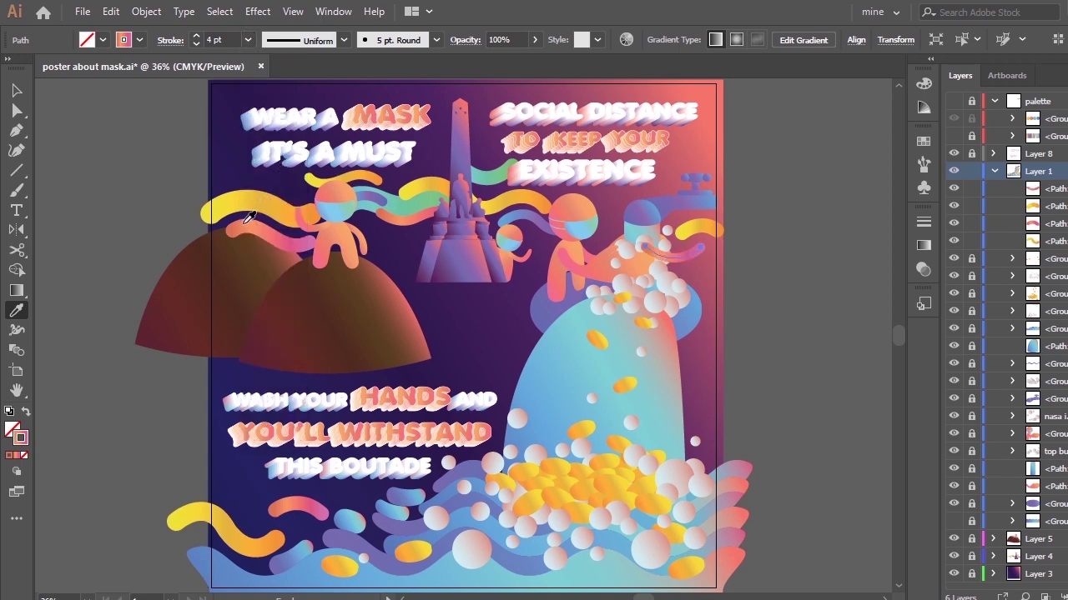
Move the coral wave down Layer 1's stacking order so it sits behind the bubbles and the hand-washing figure, and deselect it
{"action": "left_click", "coordinate": [1028, 192]}
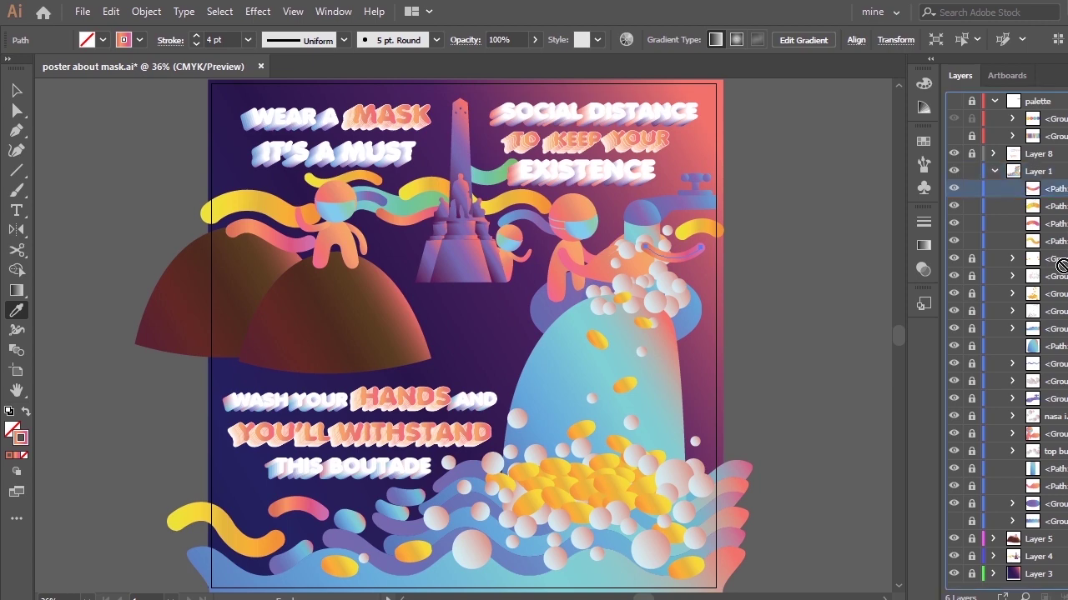
{"action": "left_click_drag", "start_coordinate": [1061, 431], "coordinate": [1061, 511]}
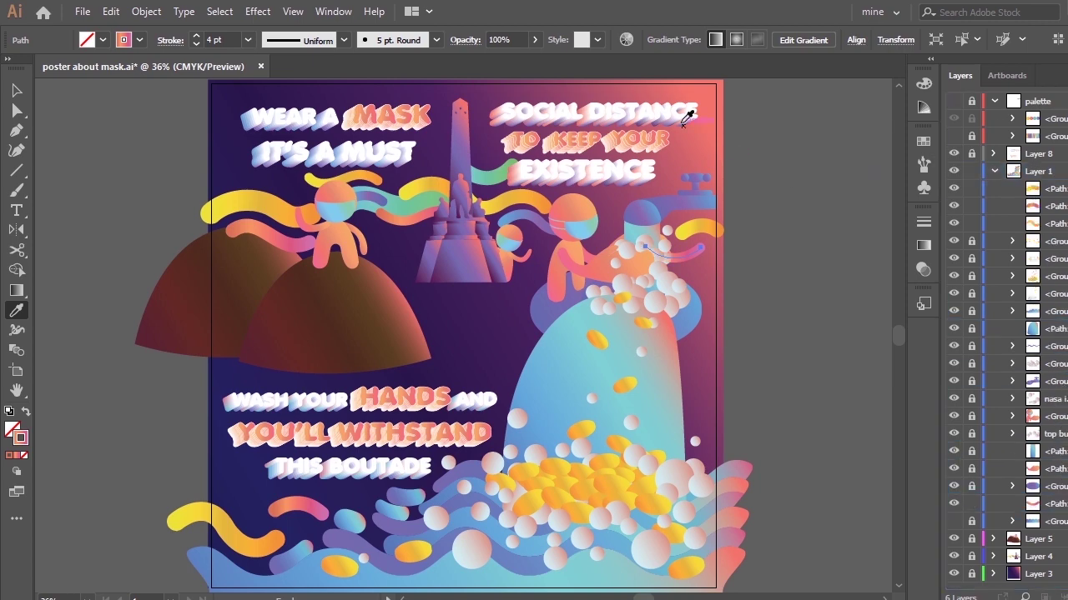
{"action": "key", "text": "v"}
{"action": "left_click", "coordinate": [779, 255]}
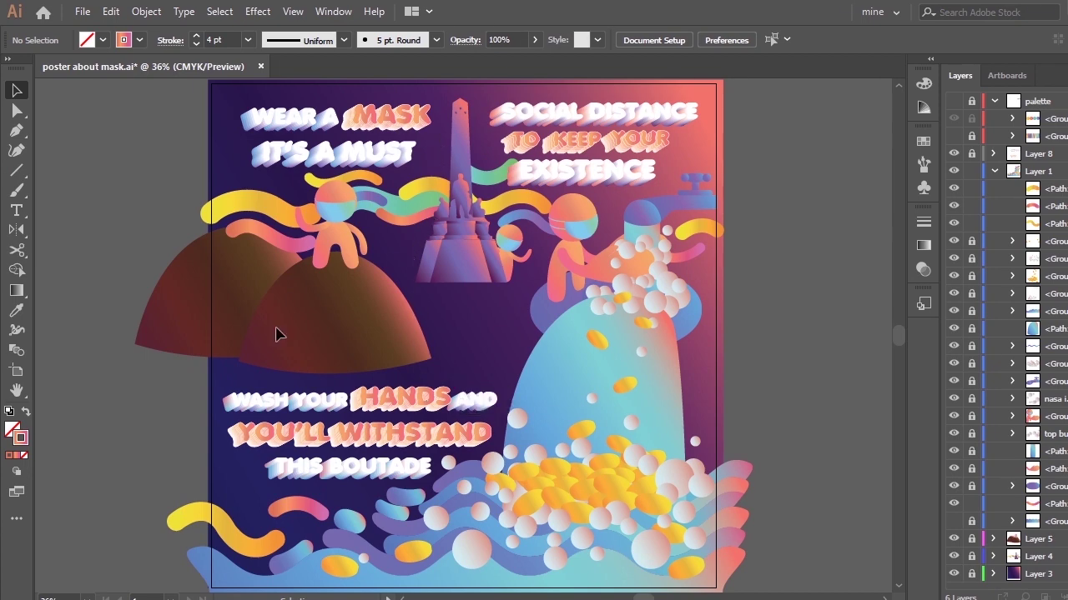
Draw a dipping curved path from the poster's left edge beside "THIS BOUTADE" and copy the teal wave's gradient stroke onto it
{"action": "key", "text": "p"}
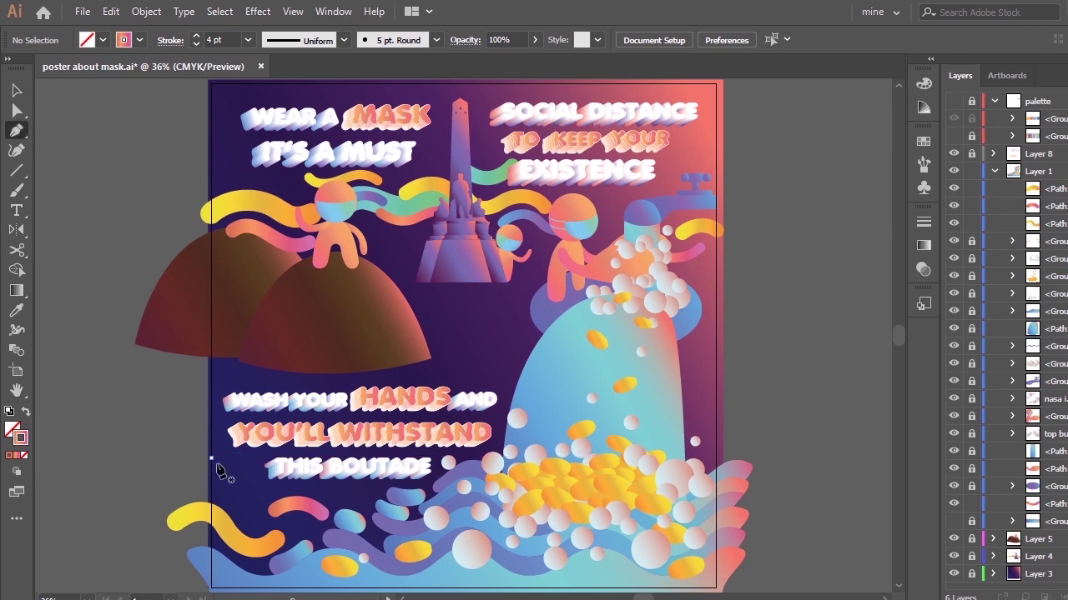
{"action": "left_click", "coordinate": [211, 458]}
{"action": "left_click_drag", "start_coordinate": [256, 483], "coordinate": [292, 472]}
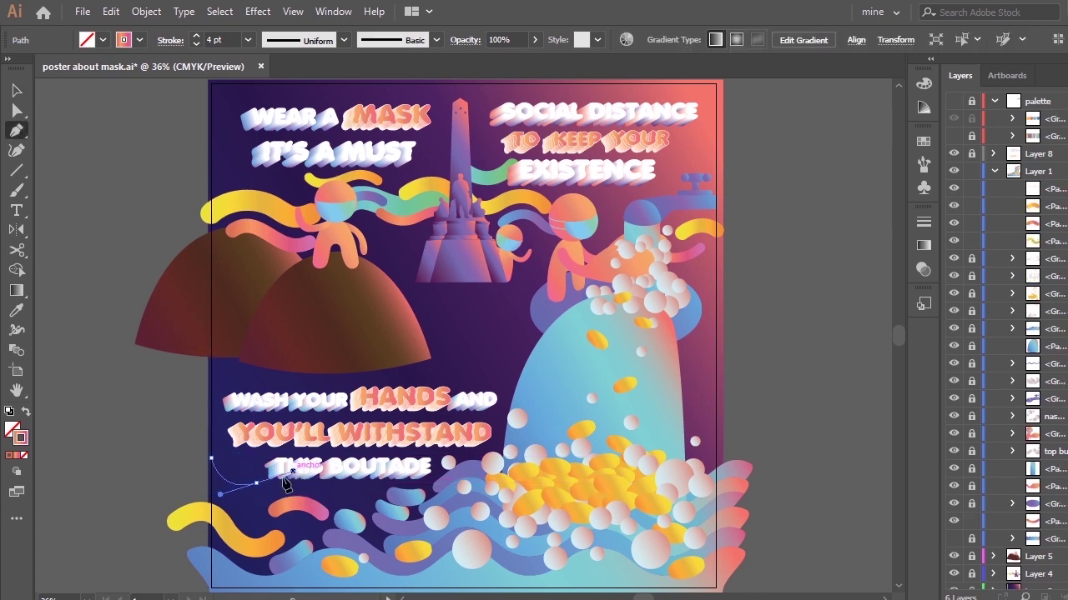
{"action": "key", "text": "i"}
{"action": "left_click", "coordinate": [401, 206]}
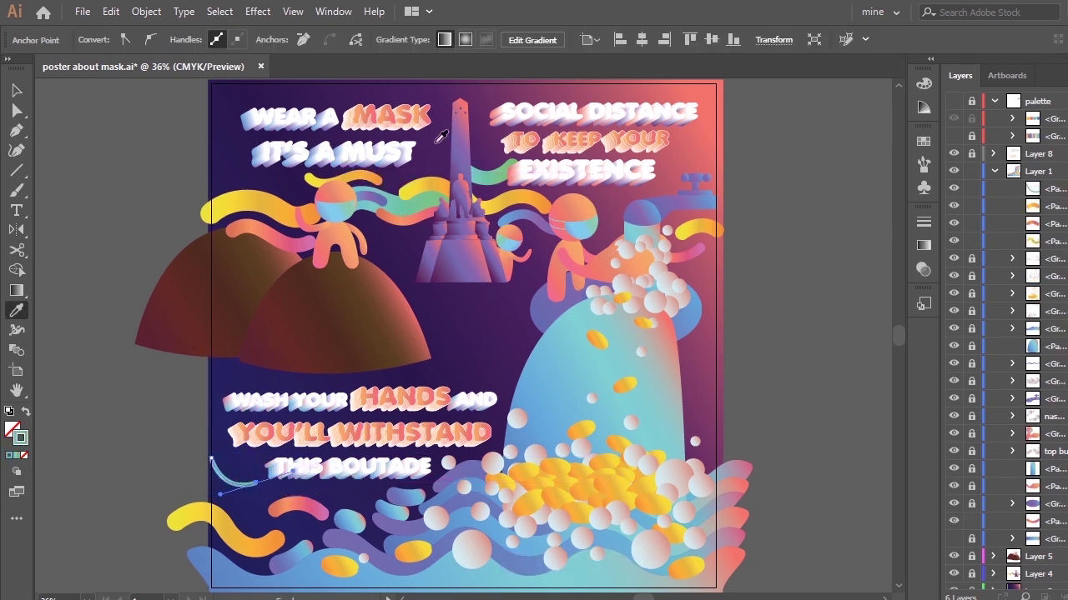
Apply the 5 pt. Round brush to the teal path beside "THIS BOUTADE" and set its stroke to 4 pt
{"action": "left_click", "coordinate": [384, 39]}
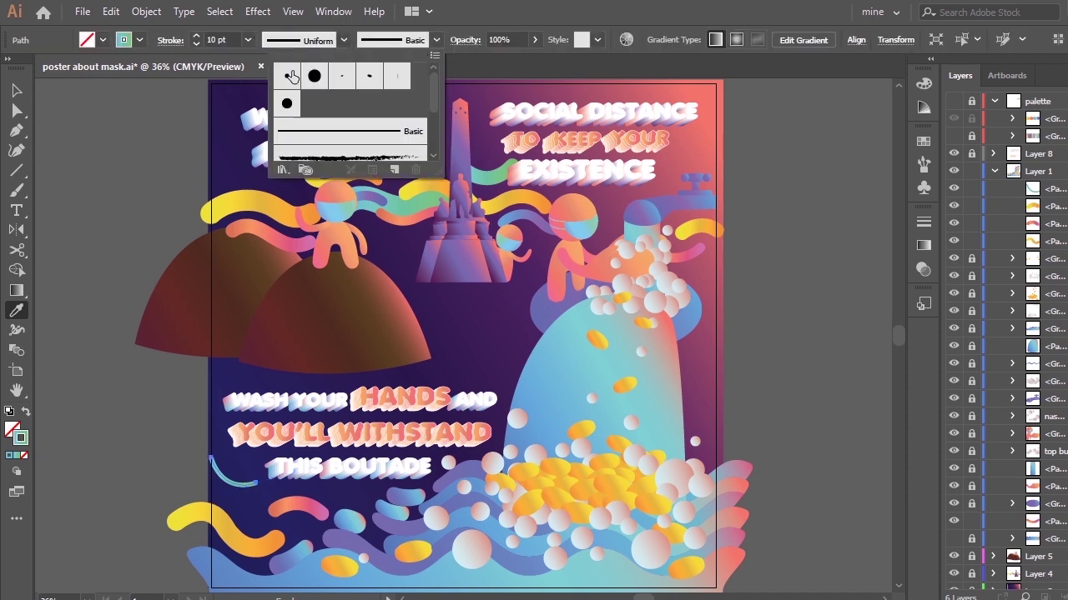
{"action": "left_click", "coordinate": [247, 41]}
{"action": "left_click", "coordinate": [246, 41]}
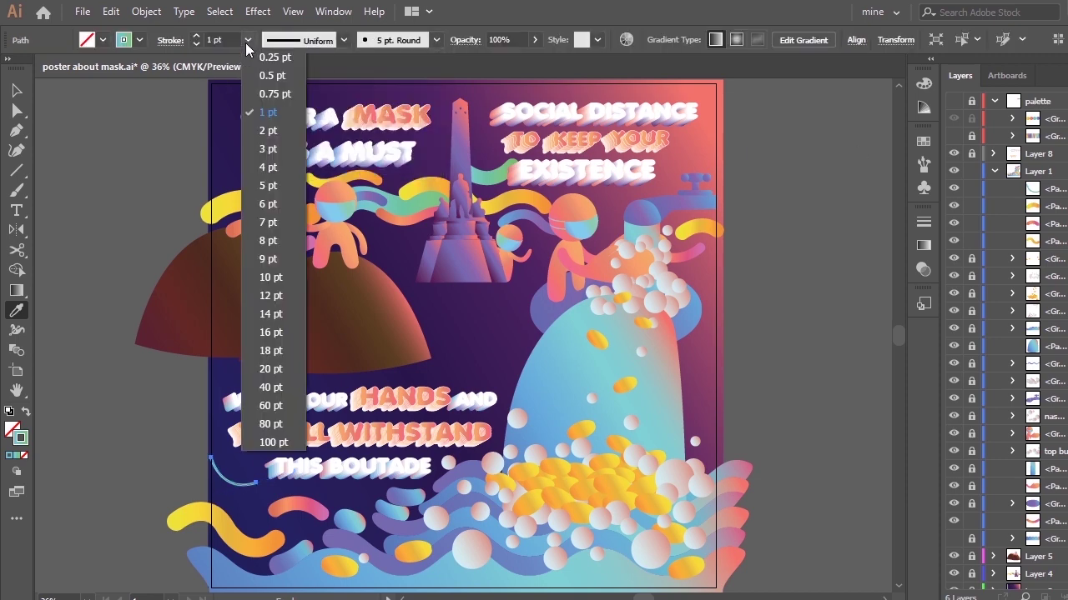
{"action": "left_click", "coordinate": [282, 177]}
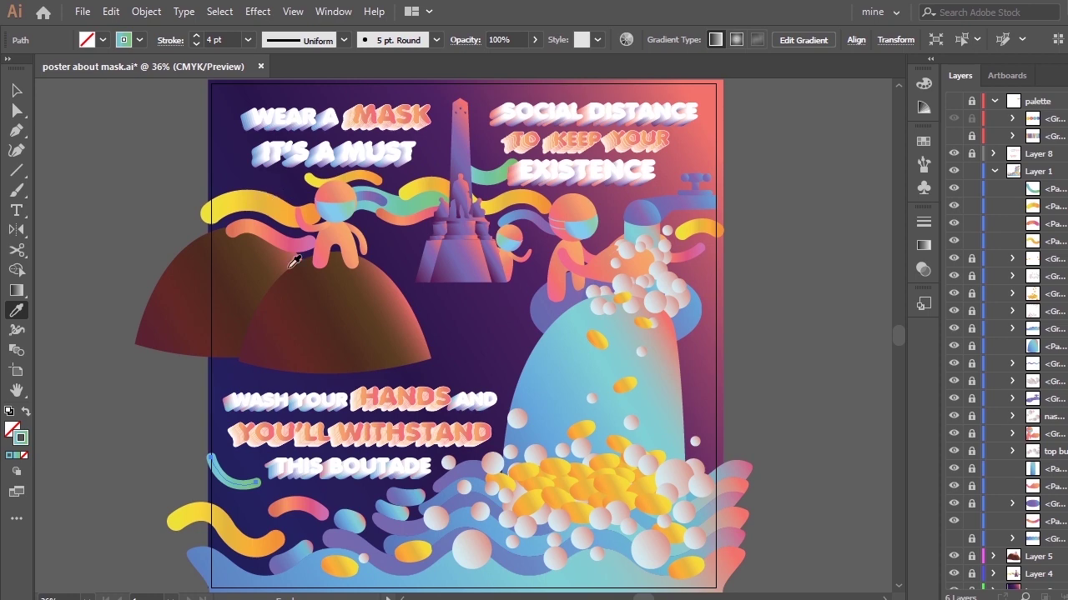
Extend the teal path from its inner end with a second curved segment to form a short wave, and deselect it
{"action": "key", "text": "p"}
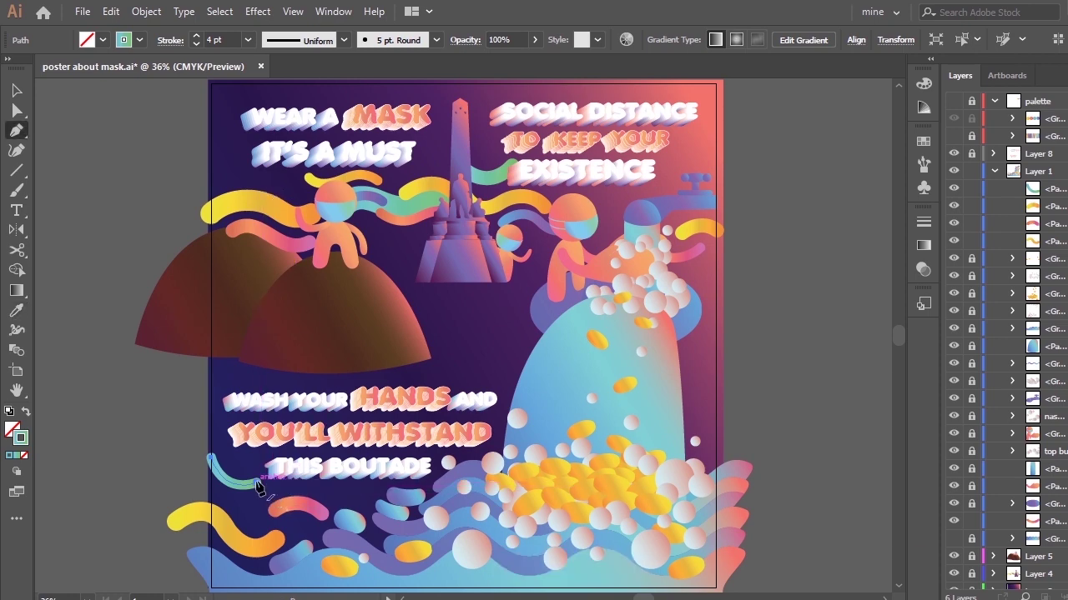
{"action": "left_click", "coordinate": [258, 483]}
{"action": "left_click_drag", "start_coordinate": [306, 489], "coordinate": [248, 474]}
{"action": "key", "text": "v"}
{"action": "left_click", "coordinate": [327, 346]}
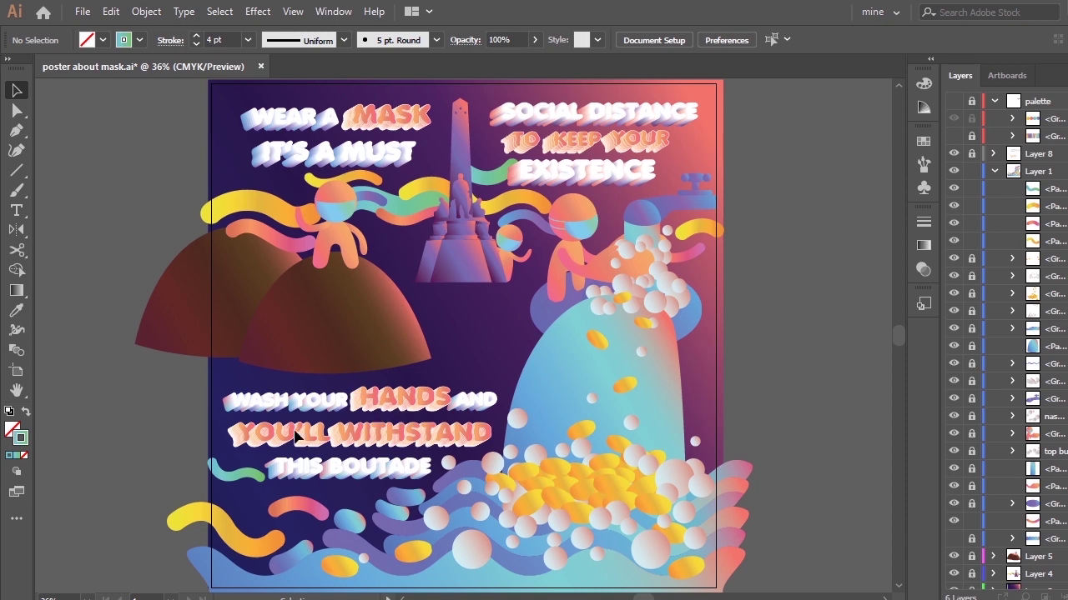
Set the short teal wave's stroke to 6 pt and move the wave slightly down, clear of the "THIS BOUTADE" lettering
{"action": "left_click", "coordinate": [255, 474]}
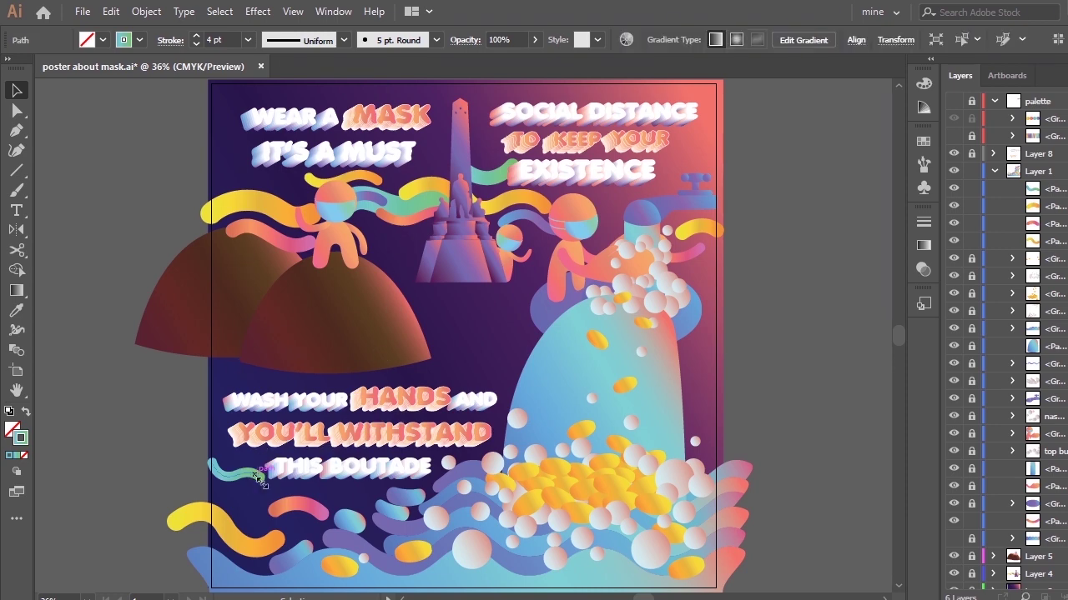
{"action": "left_click", "coordinate": [247, 40]}
{"action": "left_click", "coordinate": [271, 208]}
{"action": "left_click", "coordinate": [293, 383]}
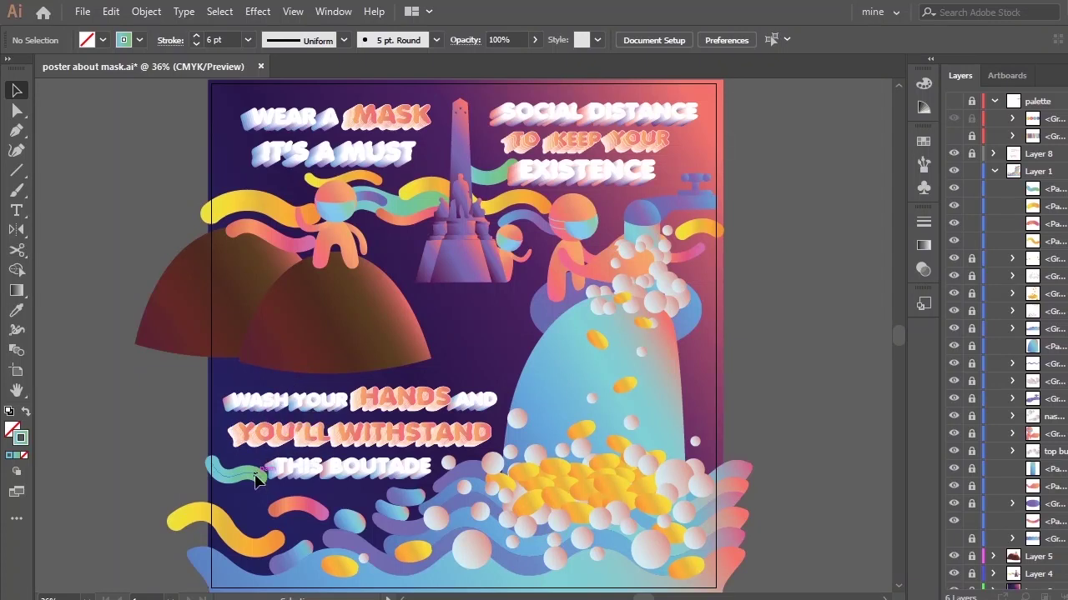
{"action": "left_click_drag", "start_coordinate": [242, 471], "coordinate": [258, 497]}
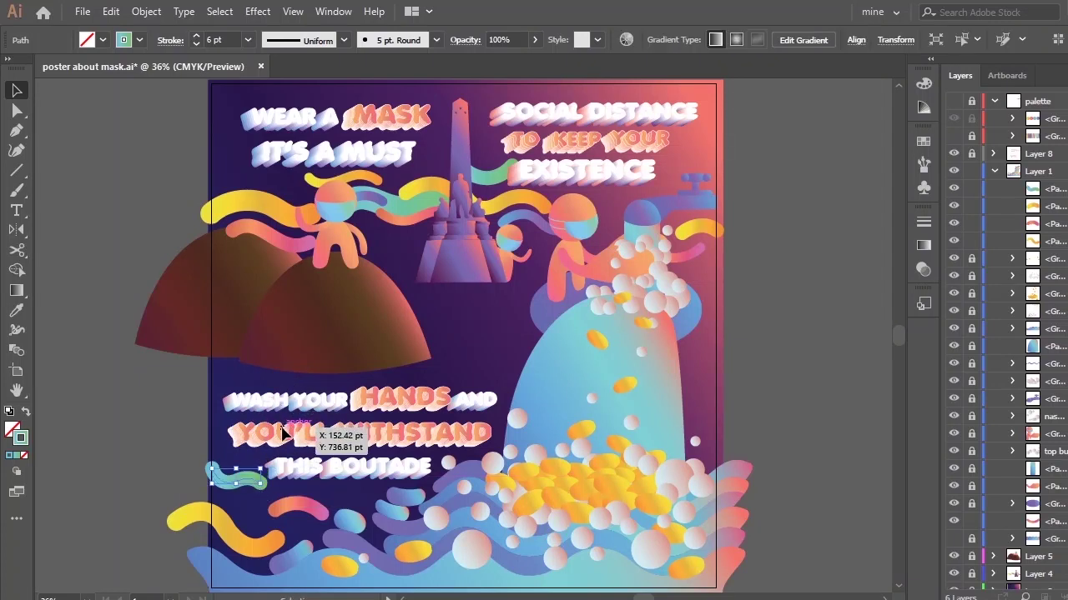
{"action": "left_click", "coordinate": [309, 375]}
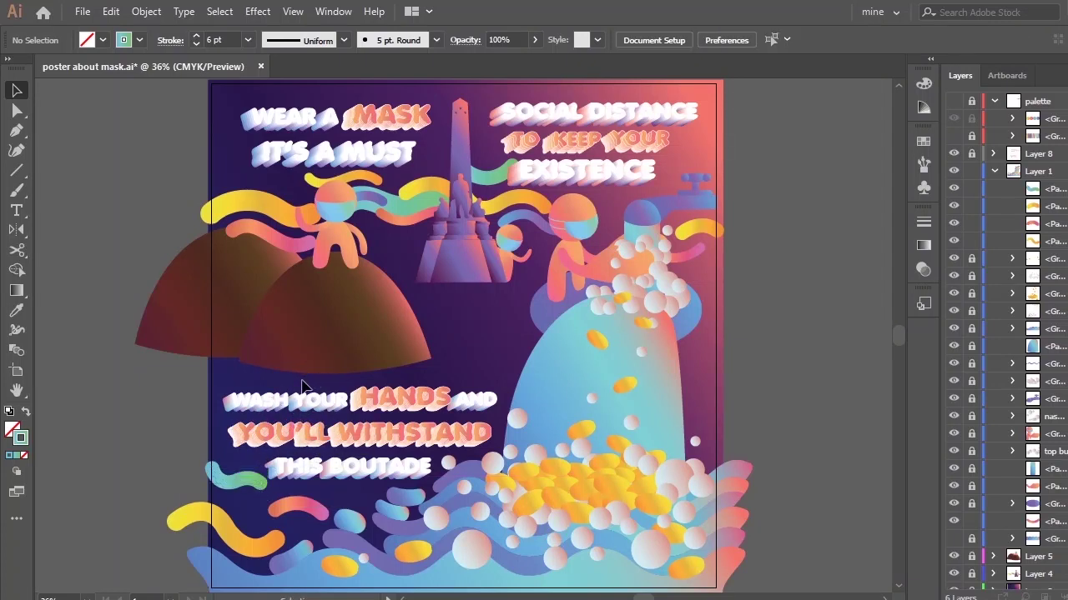
Reshape the short teal wave by pulling its outer end past the poster's left edge and adjusting its inner curve, and lower the wave slightly
{"action": "left_click", "coordinate": [221, 479]}
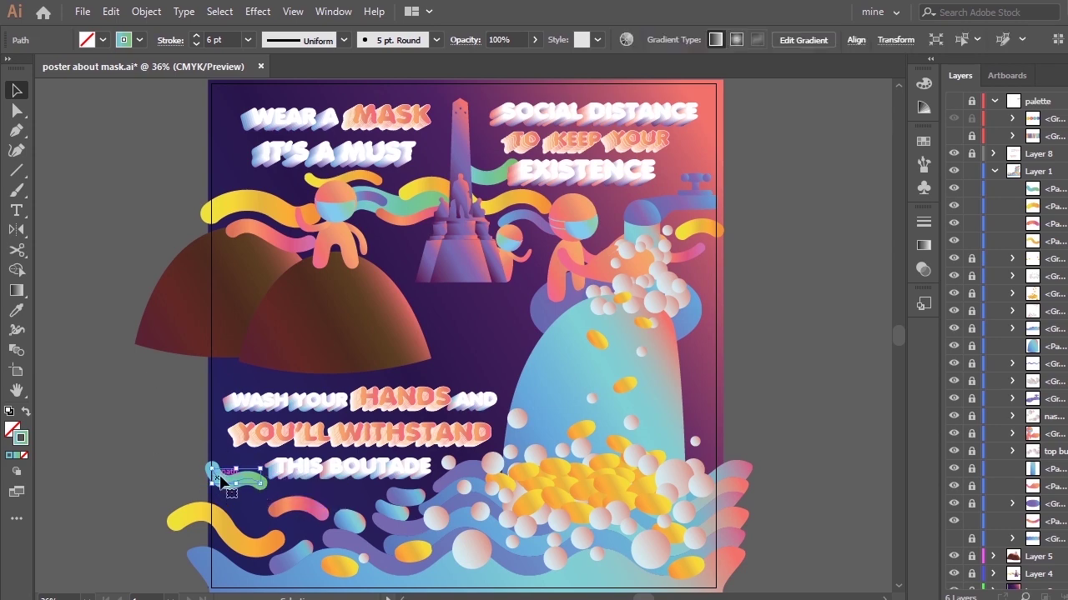
{"action": "key", "text": "a"}
{"action": "left_click_drag", "start_coordinate": [212, 469], "coordinate": [201, 462]}
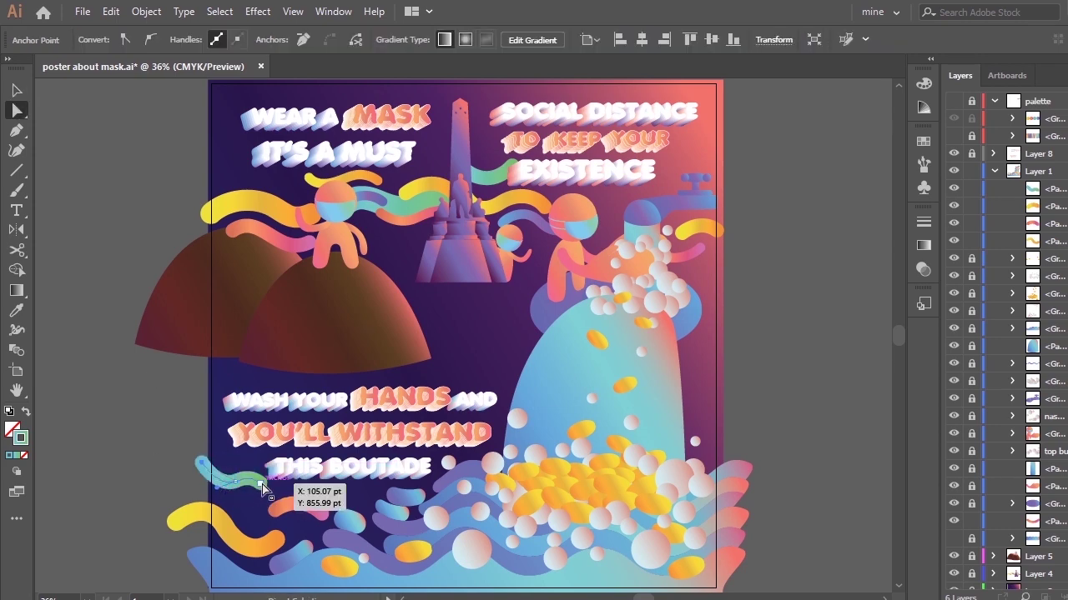
{"action": "mouse_move", "coordinate": [264, 490]}
{"action": "left_mouse_down"}
{"action": "mouse_move", "coordinate": [300, 492]}
{"action": "mouse_move", "coordinate": [239, 490]}
{"action": "mouse_move", "coordinate": [250, 477]}
{"action": "left_mouse_up"}
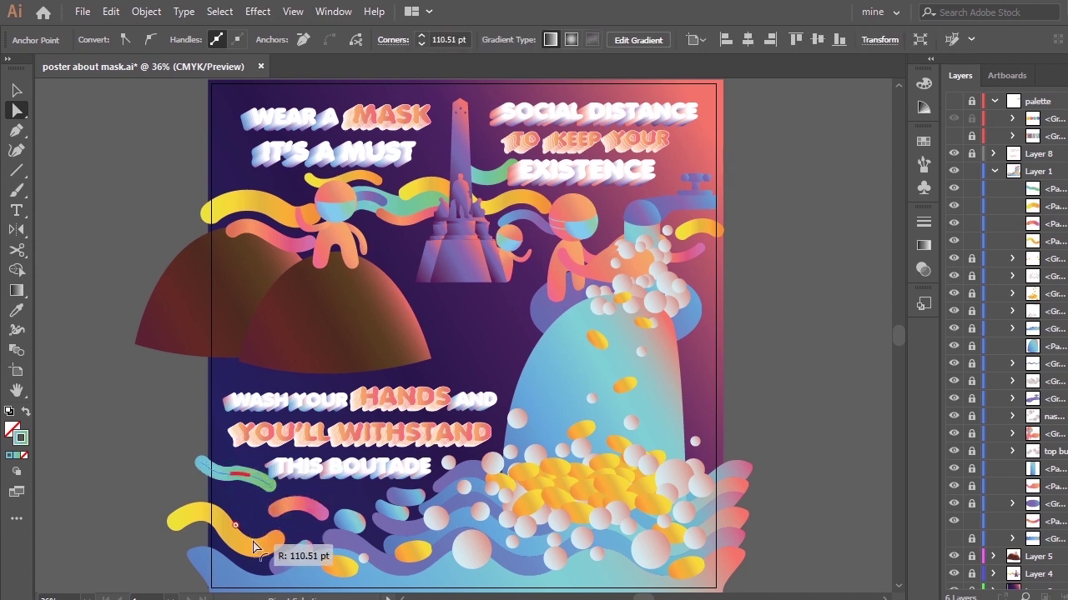
{"action": "left_click_drag", "start_coordinate": [253, 547], "coordinate": [250, 534]}
{"action": "left_click_drag", "start_coordinate": [248, 475], "coordinate": [272, 493]}
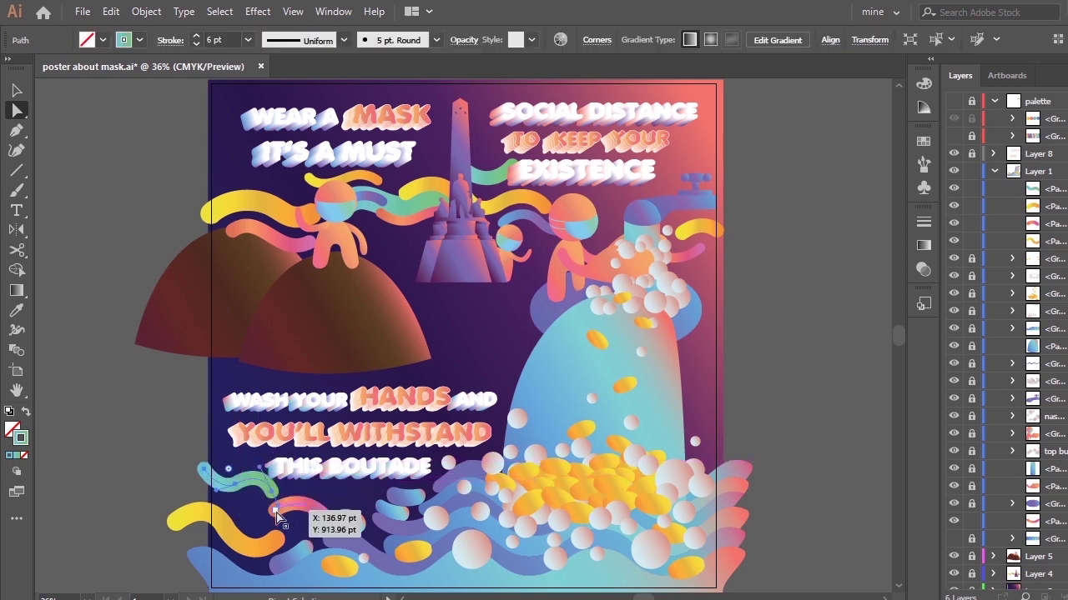
{"action": "key", "text": "v"}
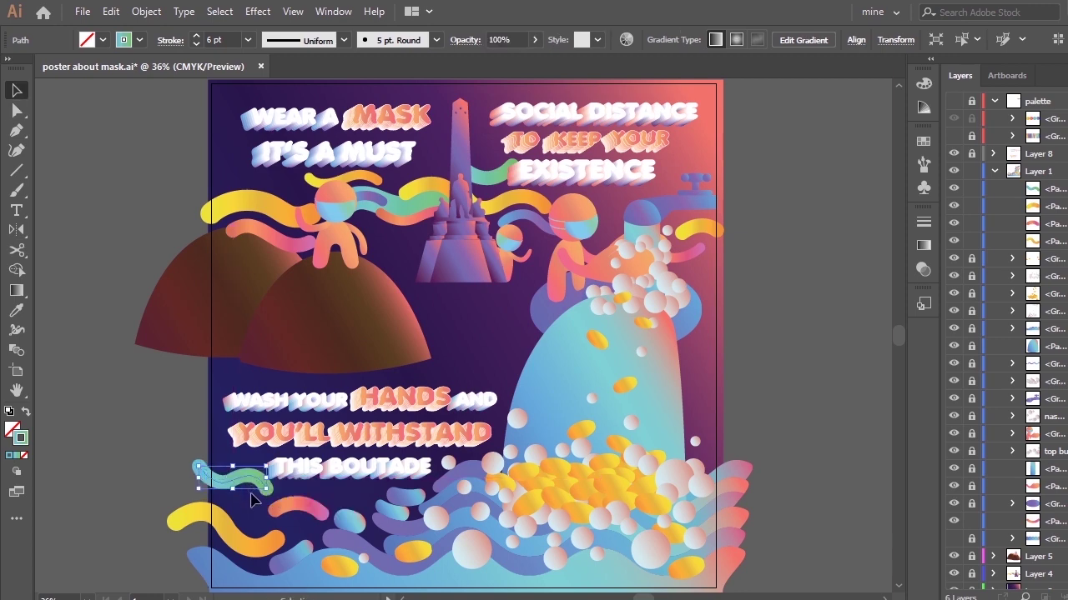
{"action": "left_click_drag", "start_coordinate": [254, 478], "coordinate": [254, 484]}
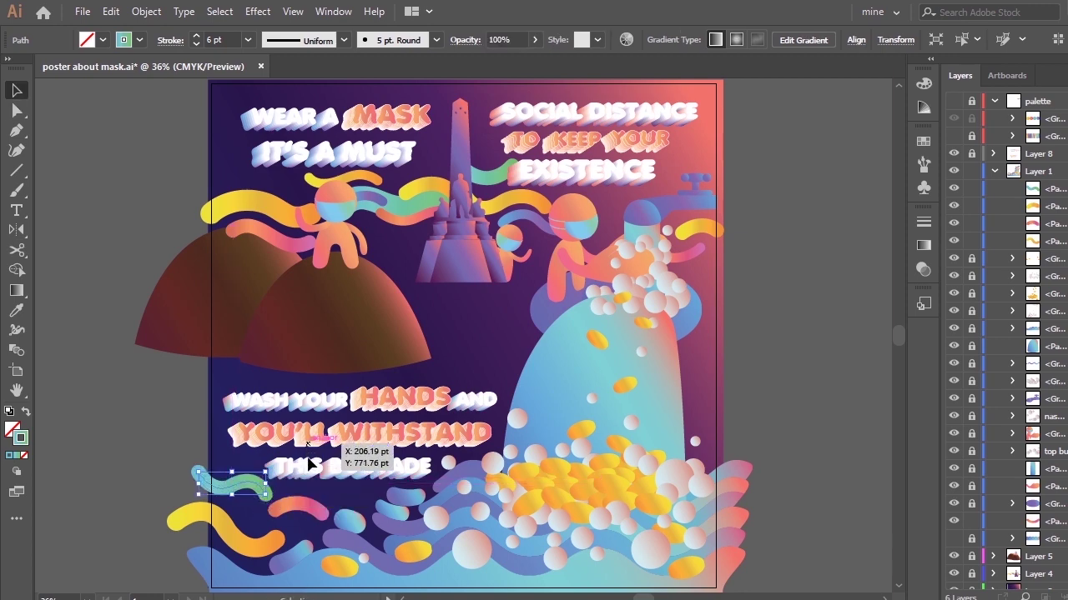
Extend the end anchor of the green wave at the poster's lower left slightly outward, then deselect it
{"action": "left_click", "coordinate": [310, 453]}
{"action": "key", "text": "a"}
{"action": "left_click", "coordinate": [270, 498]}
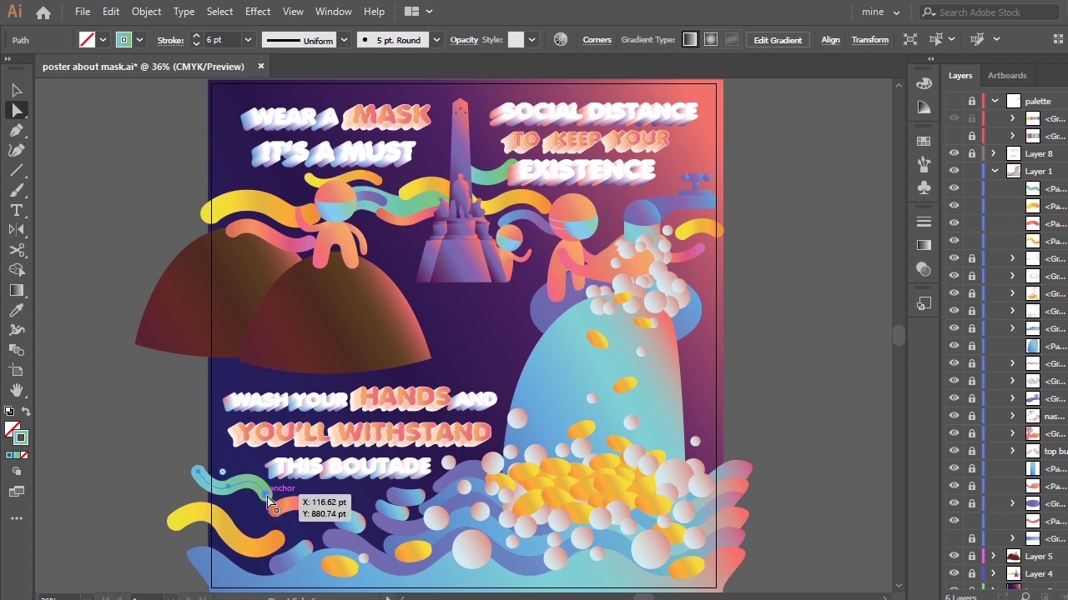
{"action": "left_click_drag", "start_coordinate": [270, 498], "coordinate": [272, 497]}
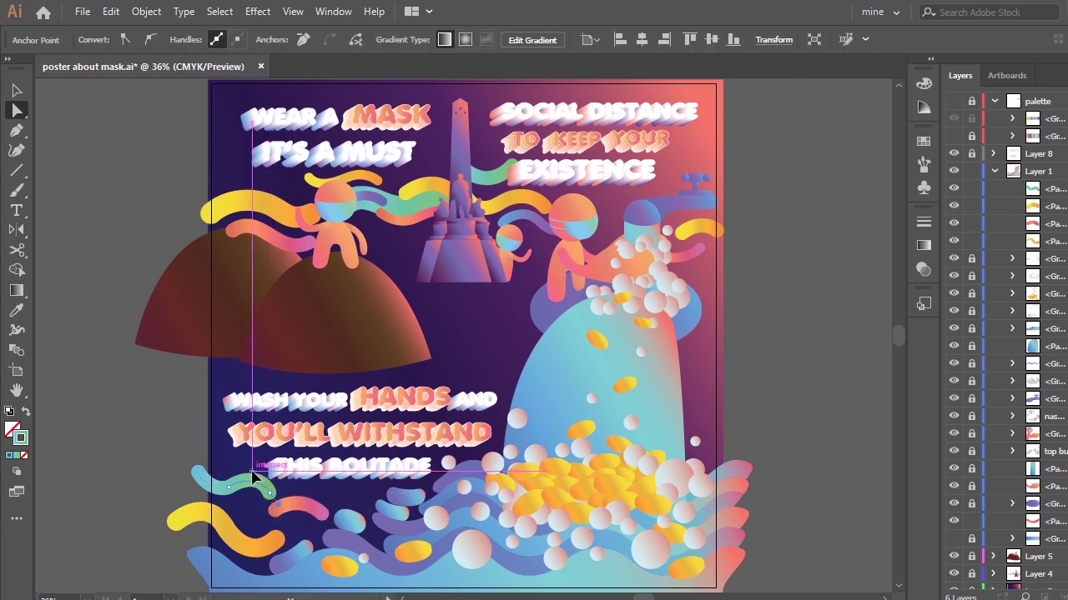
{"action": "left_click", "coordinate": [330, 468]}
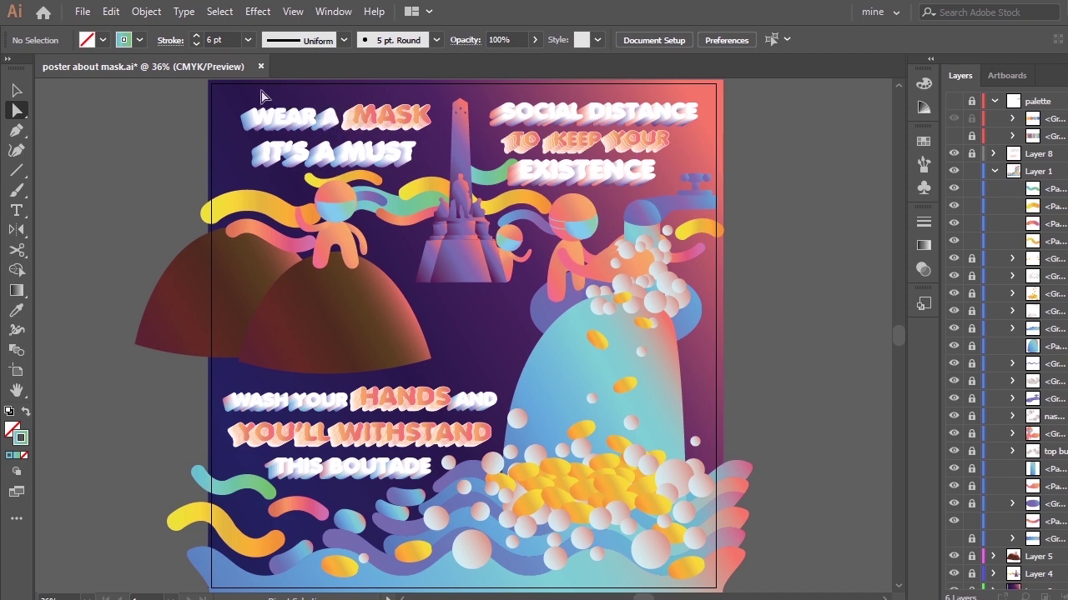
Draw a wavy path from the poster's right edge across the blue hill and place it beneath the hill in Layer 1
{"action": "key", "text": "p"}
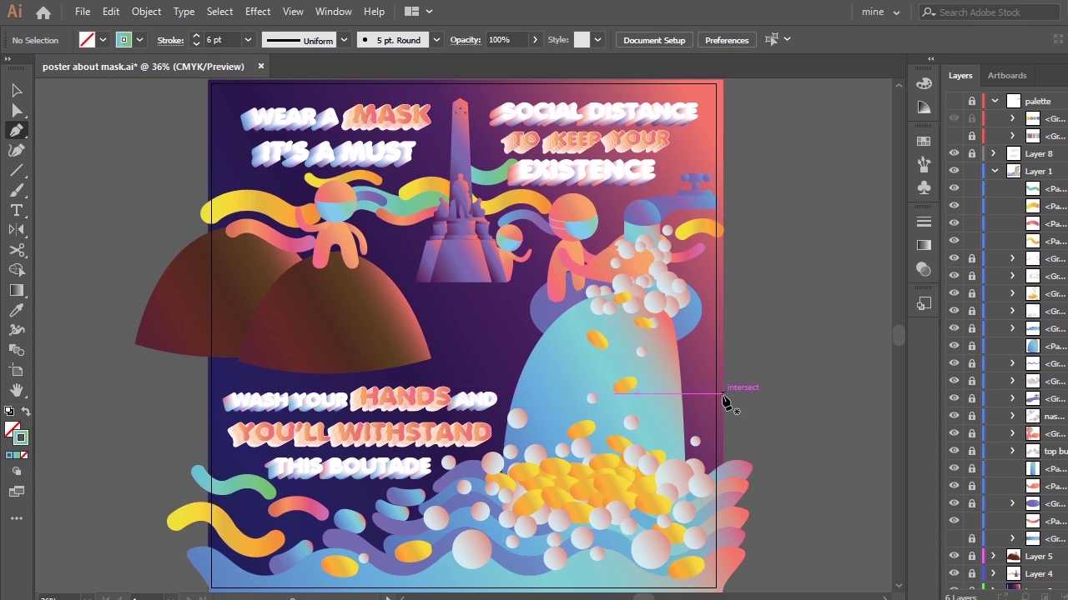
{"action": "left_click_drag", "start_coordinate": [720, 401], "coordinate": [595, 395]}
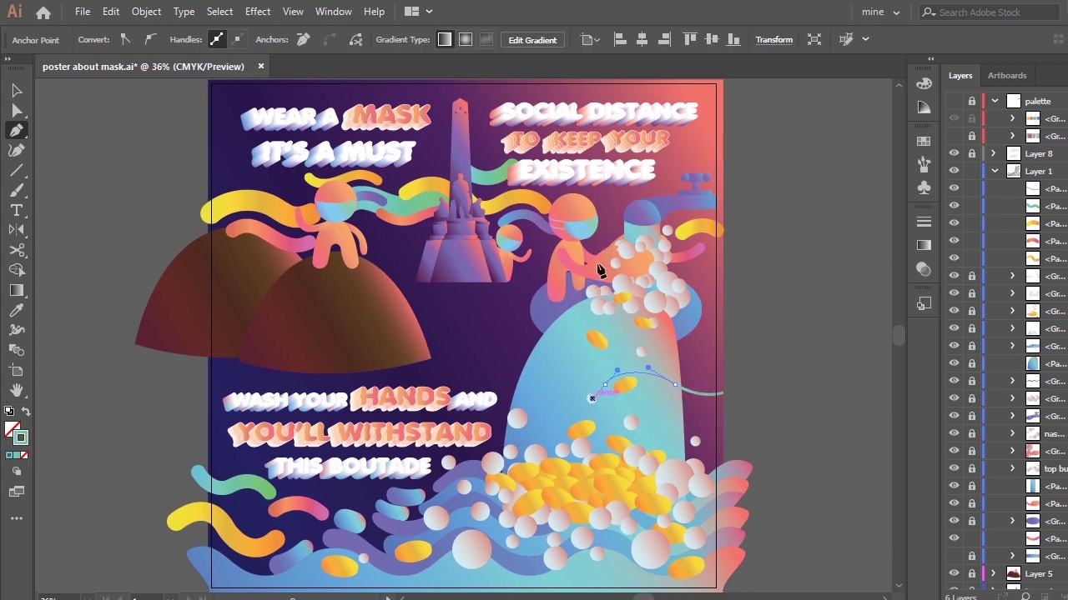
{"action": "left_click_drag", "start_coordinate": [1044, 188], "coordinate": [1044, 537]}
Give the green wave behind the blue hill the 5 pt. Round brush and a 10 pt stroke
{"action": "key", "text": "i"}
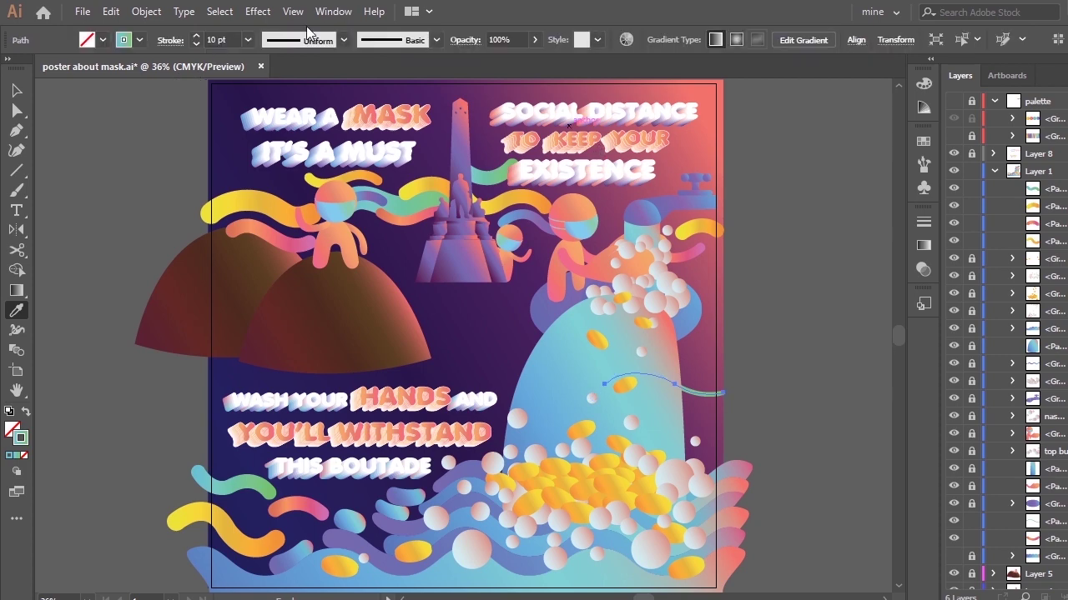
{"action": "left_click", "coordinate": [436, 39]}
{"action": "left_click", "coordinate": [285, 73]}
{"action": "left_click", "coordinate": [248, 39]}
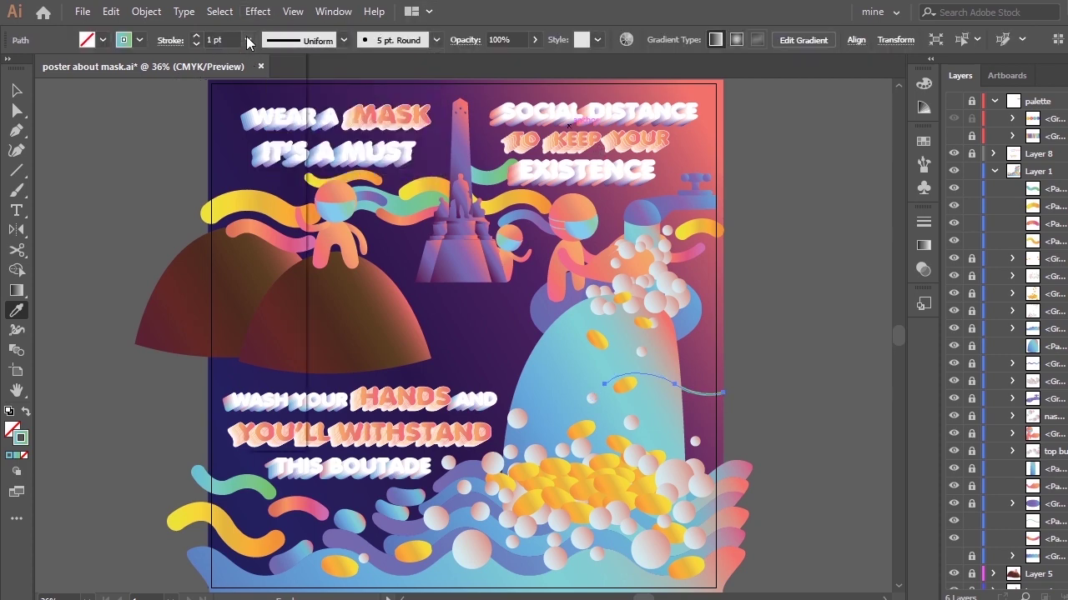
{"action": "left_click", "coordinate": [247, 40]}
{"action": "left_click", "coordinate": [274, 267]}
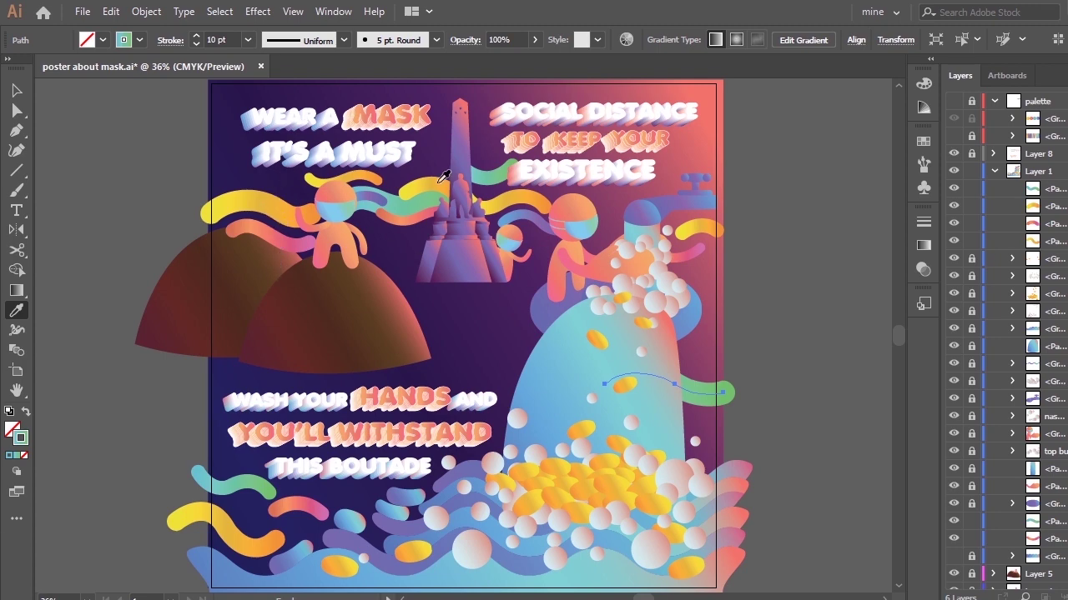
Draw a second, shorter wavy path from the poster's right edge to the blue hill, above the green wave
{"action": "key", "text": "p"}
{"action": "left_click", "coordinate": [722, 360]}
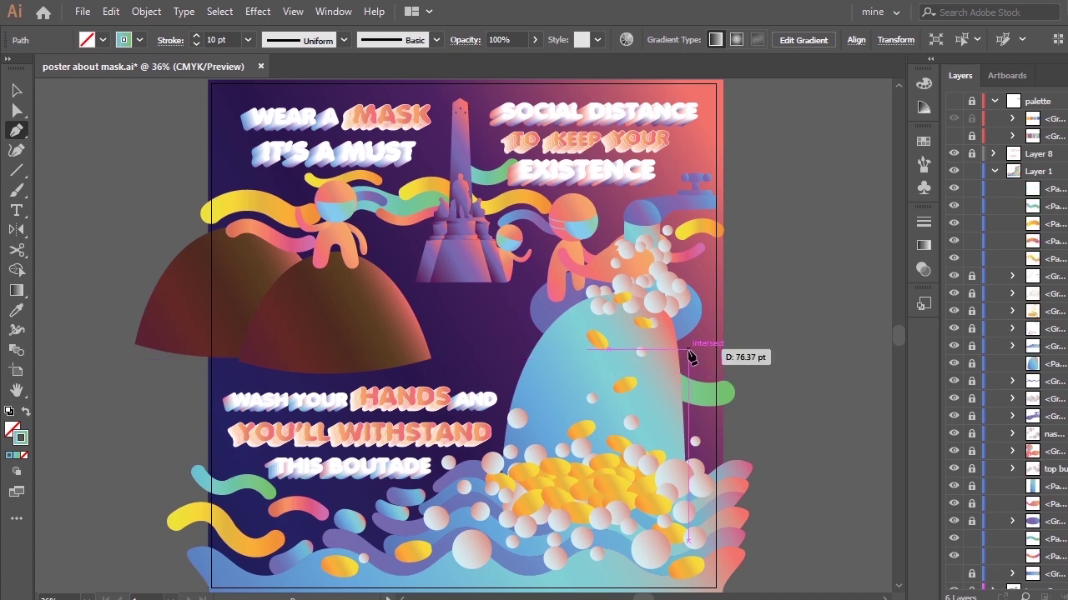
{"action": "left_click", "coordinate": [686, 349]}
{"action": "left_click", "coordinate": [648, 322]}
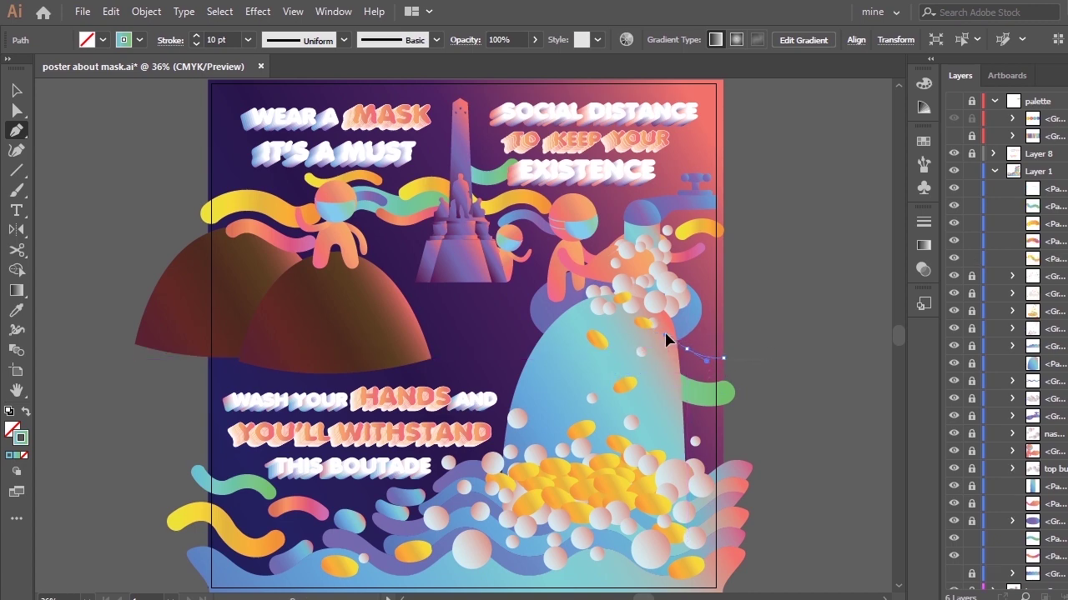
{"action": "left_click", "coordinate": [647, 353]}
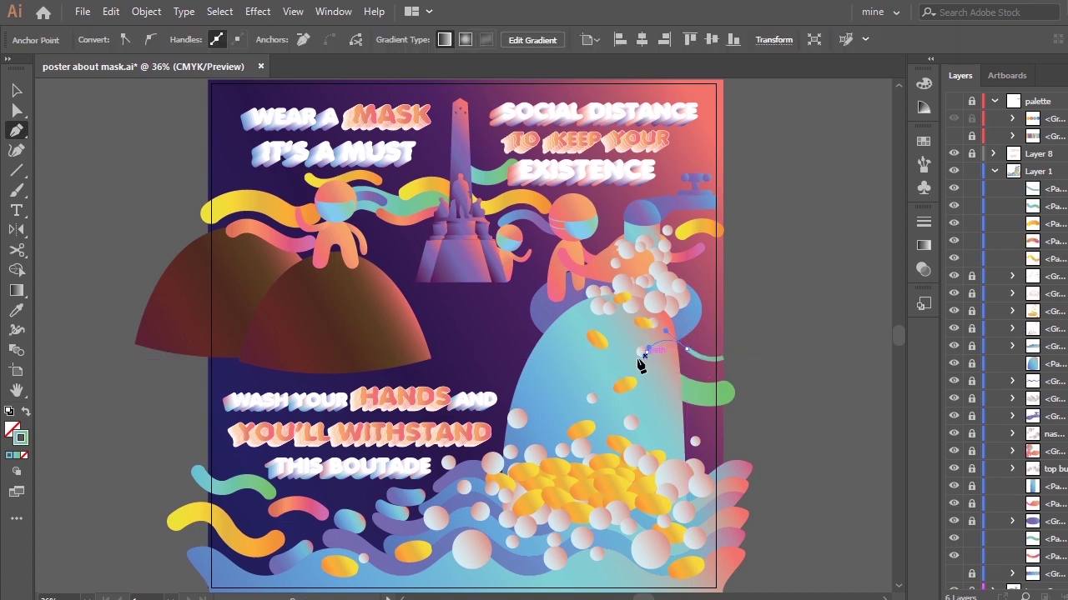
Copy the purple gradient from the wave beside the masked figure to the new path and place it beneath the blue hill
{"action": "key", "text": "i"}
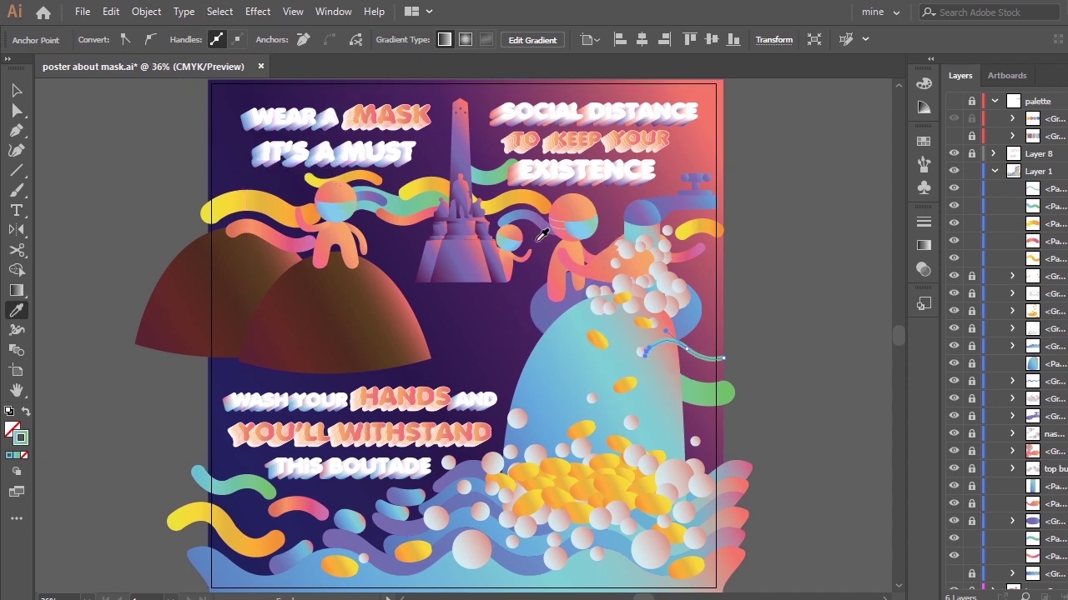
{"action": "left_click", "coordinate": [538, 217]}
{"action": "left_click_drag", "start_coordinate": [1053, 189], "coordinate": [1053, 527]}
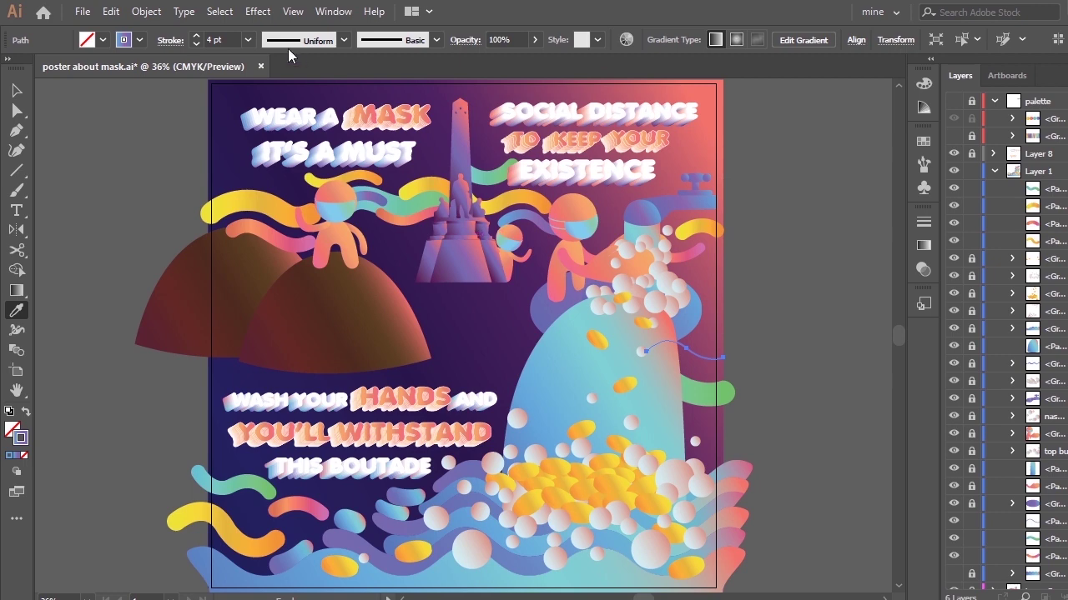
Apply the 5 pt. Round brush to the purple wave and set its stroke to 4 pt
{"action": "left_click", "coordinate": [388, 40]}
{"action": "left_click", "coordinate": [286, 76]}
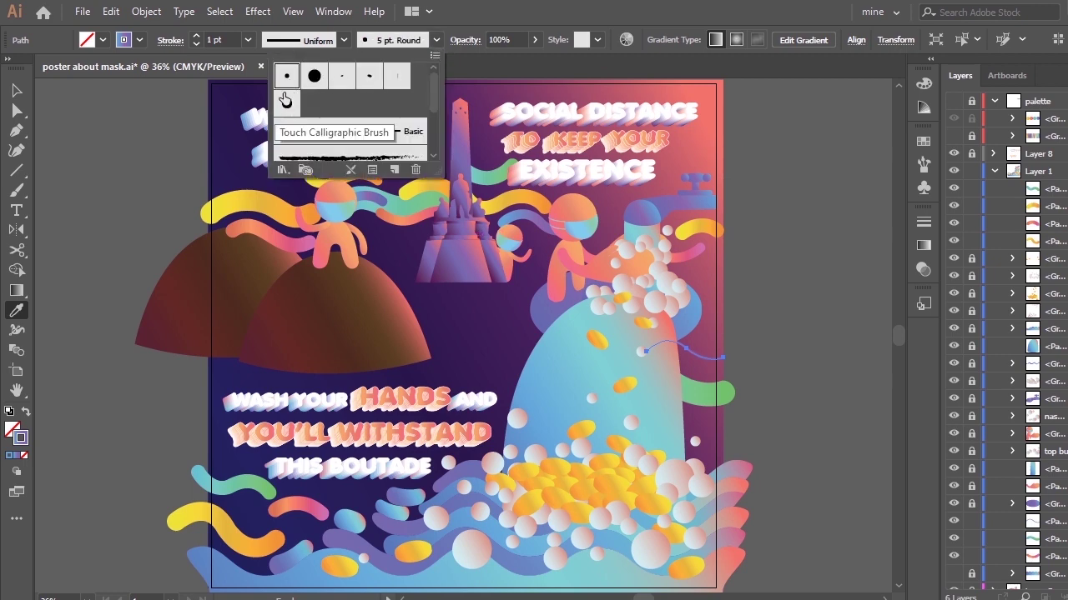
{"action": "left_click", "coordinate": [247, 40]}
{"action": "left_click", "coordinate": [267, 224]}
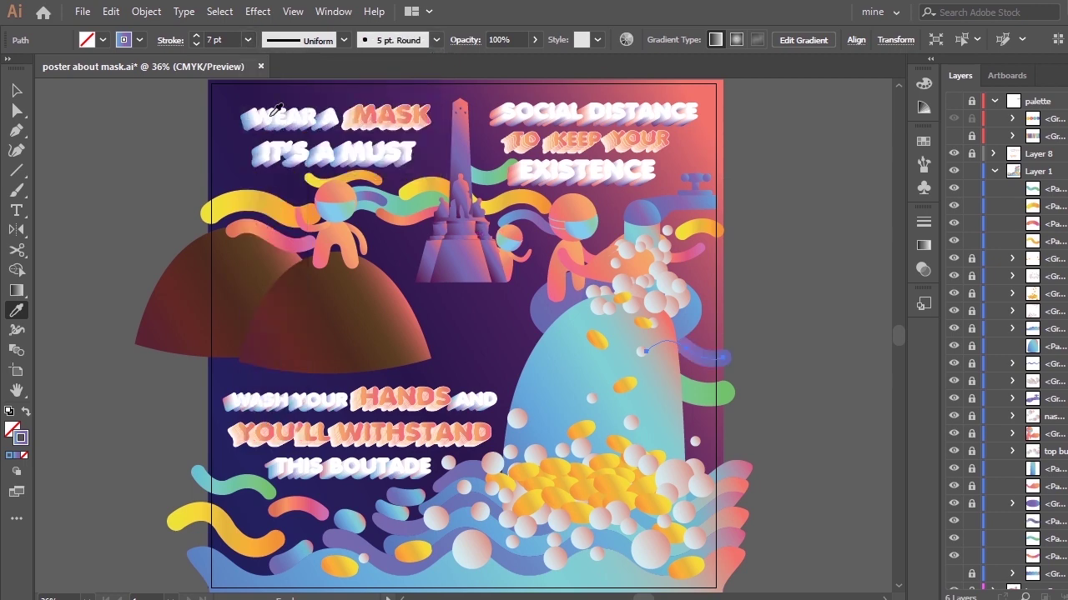
{"action": "left_click", "coordinate": [248, 41]}
{"action": "left_click", "coordinate": [255, 173]}
{"action": "left_click", "coordinate": [247, 40]}
{"action": "left_click", "coordinate": [255, 204]}
{"action": "left_click", "coordinate": [247, 40]}
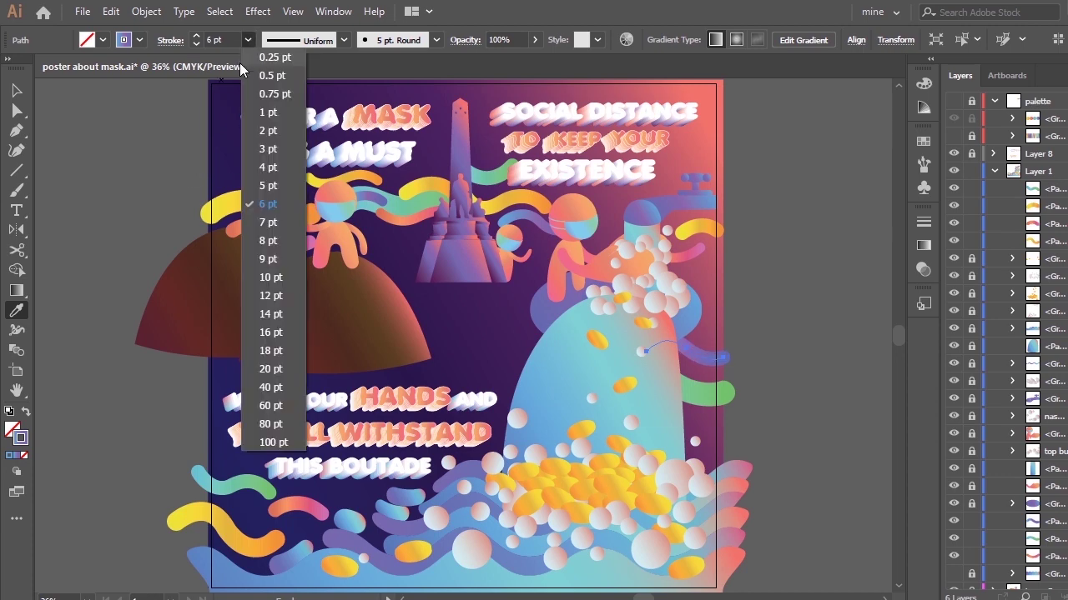
{"action": "left_click", "coordinate": [255, 173]}
Move the purple wave slightly down toward the green wave
{"action": "key", "text": "v"}
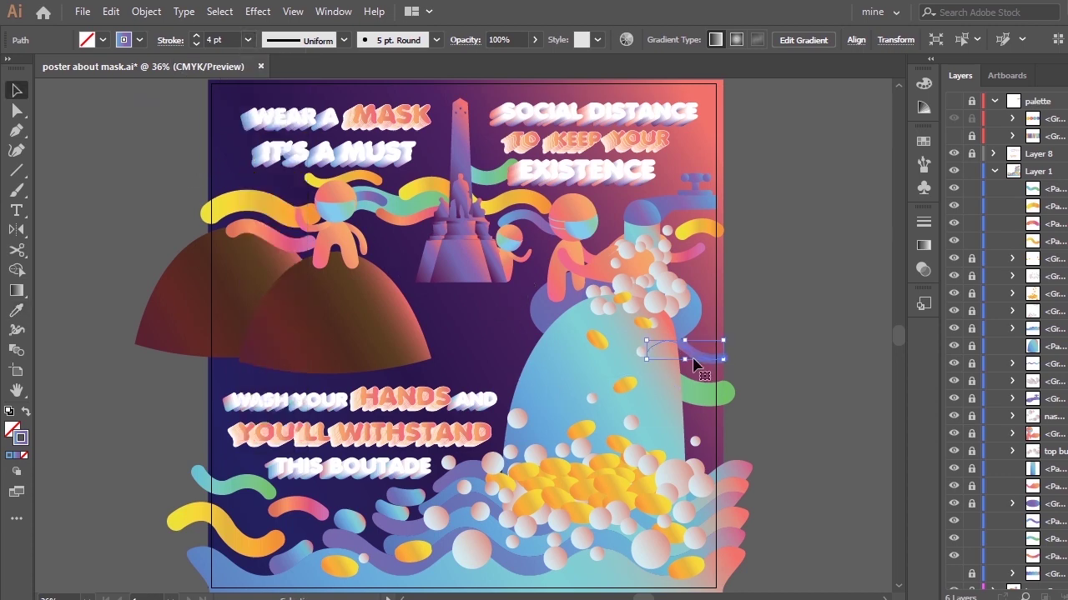
{"action": "left_click_drag", "start_coordinate": [701, 360], "coordinate": [659, 380]}
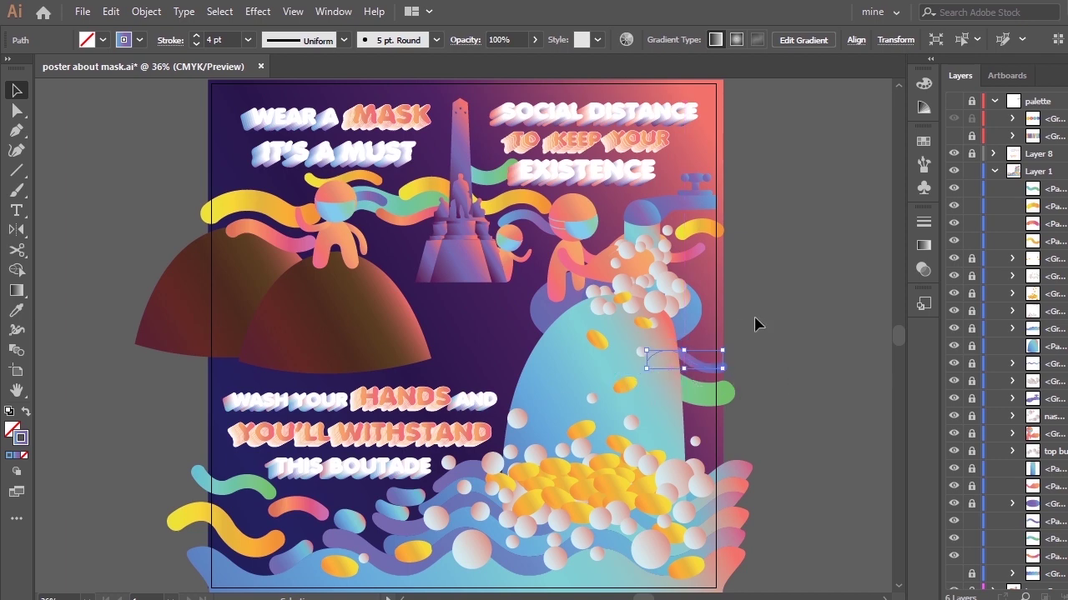
{"action": "left_click", "coordinate": [751, 317]}
{"action": "left_click", "coordinate": [653, 365]}
Pull the purple wave's hill-side end anchor a little farther left behind the blue hill, then deselect the path
{"action": "key", "text": "a"}
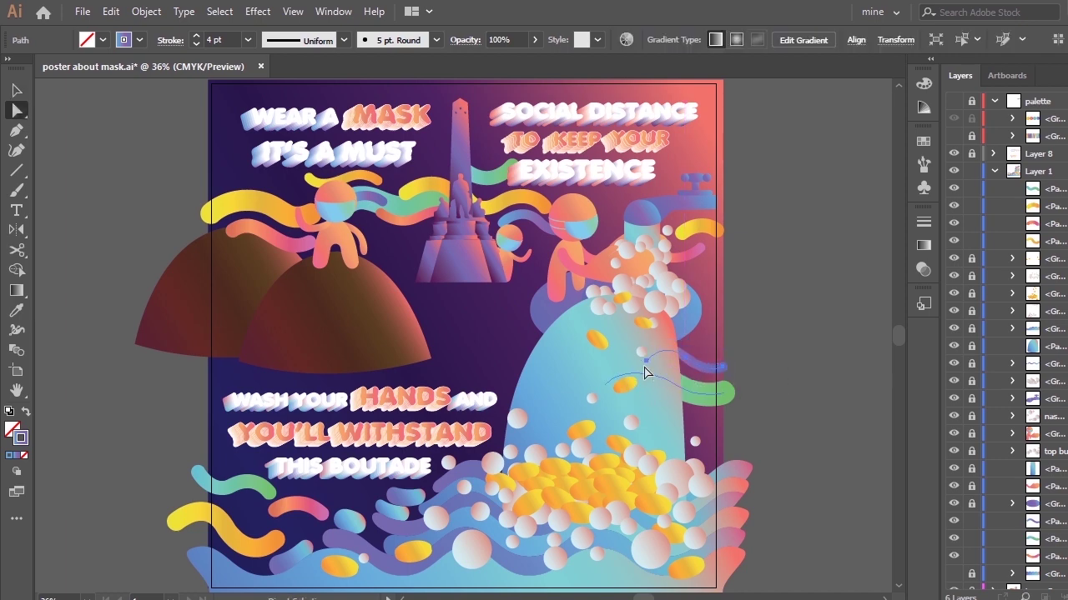
{"action": "left_click_drag", "start_coordinate": [645, 361], "coordinate": [680, 358]}
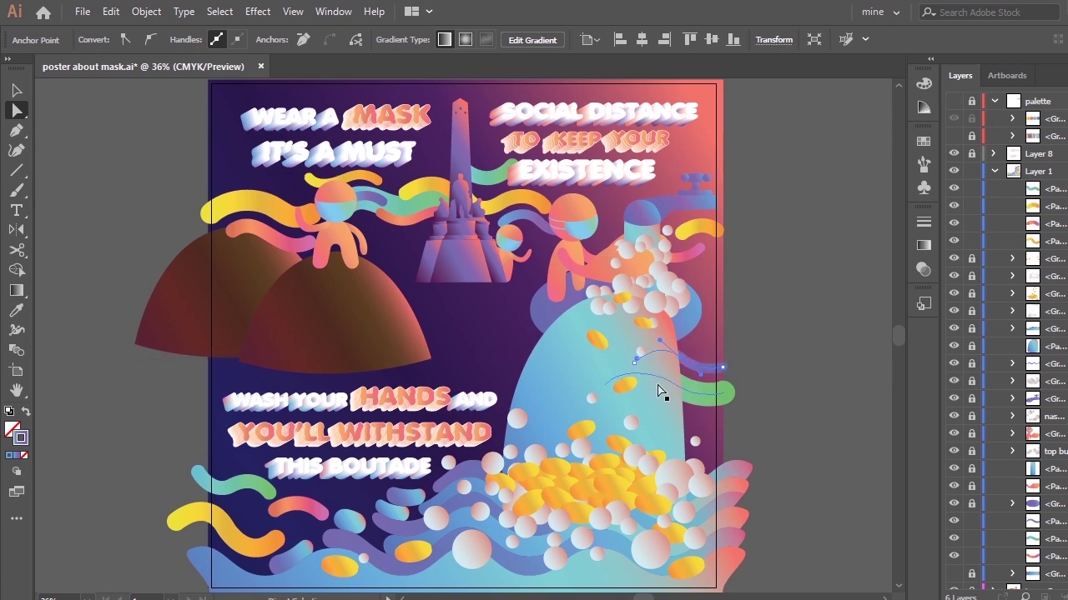
{"action": "left_click", "coordinate": [780, 337]}
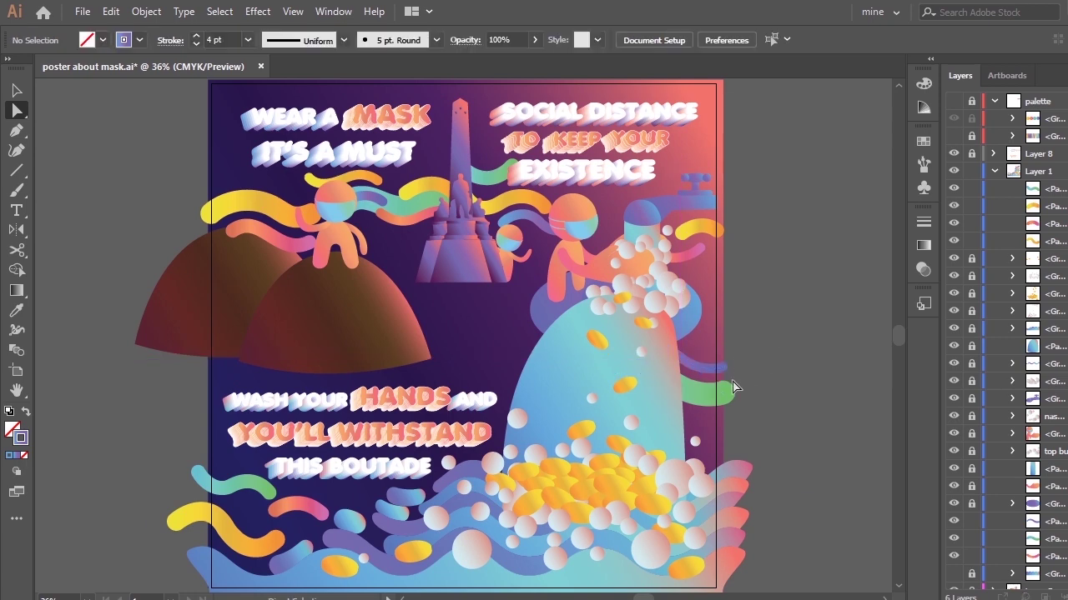
Try to reposition the green wave beside the blue hill and undo the move
{"action": "left_click", "coordinate": [692, 394]}
{"action": "key", "text": "v"}
{"action": "left_click_drag", "start_coordinate": [696, 395], "coordinate": [684, 402]}
{"action": "key", "text": "ctrl+z"}
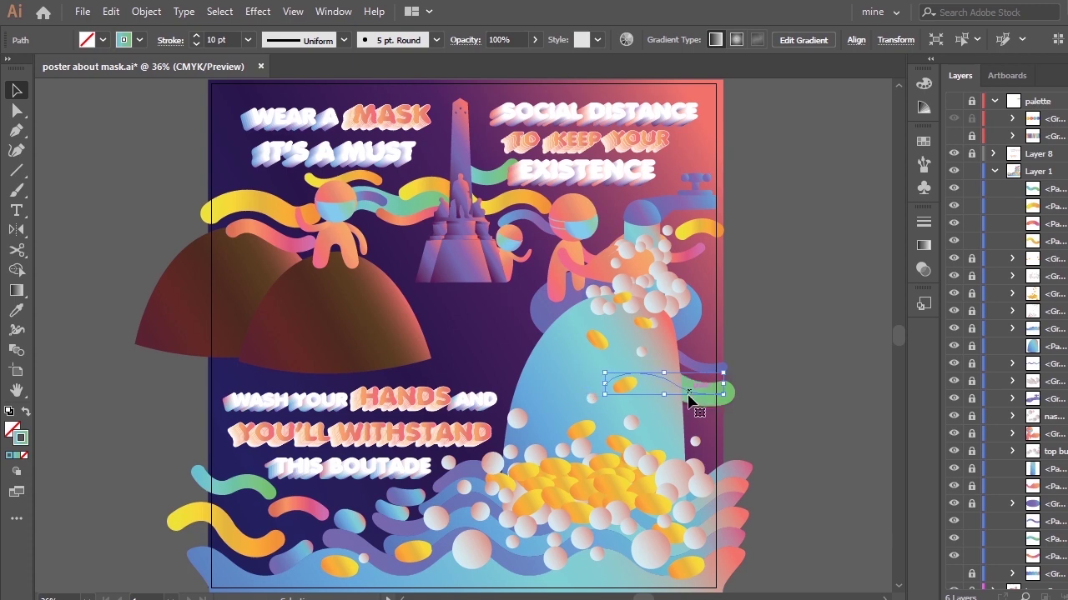
{"action": "left_click", "coordinate": [751, 337]}
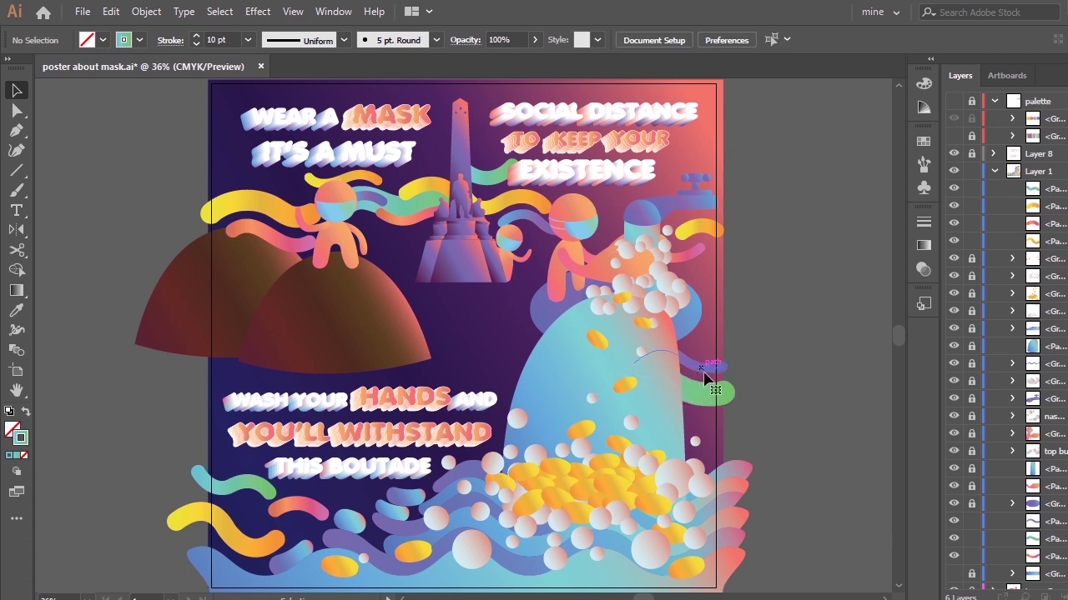
Shift the purple wave slightly left so that its outer end lies inside the poster edge
{"action": "double_click", "coordinate": [705, 374]}
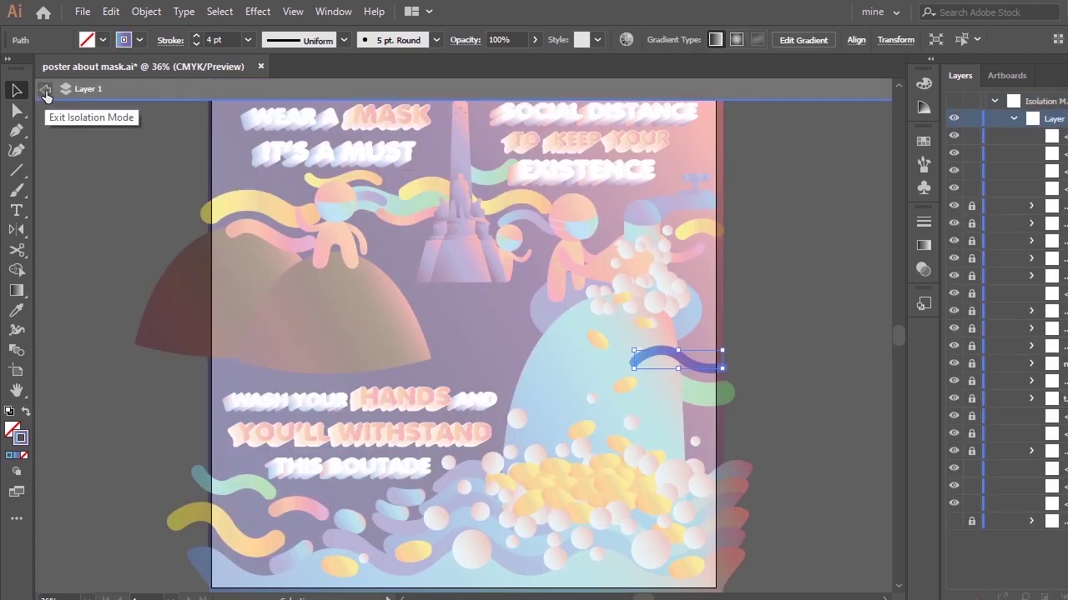
{"action": "left_click", "coordinate": [45, 91]}
{"action": "left_click_drag", "start_coordinate": [701, 373], "coordinate": [691, 386]}
{"action": "key", "text": "a"}
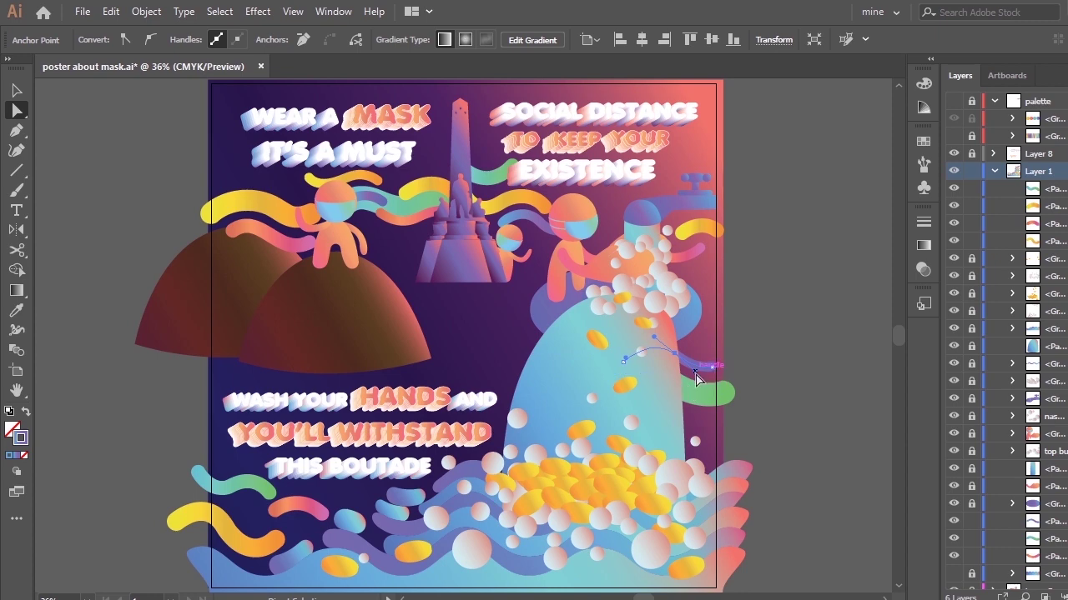
{"action": "left_click", "coordinate": [787, 330]}
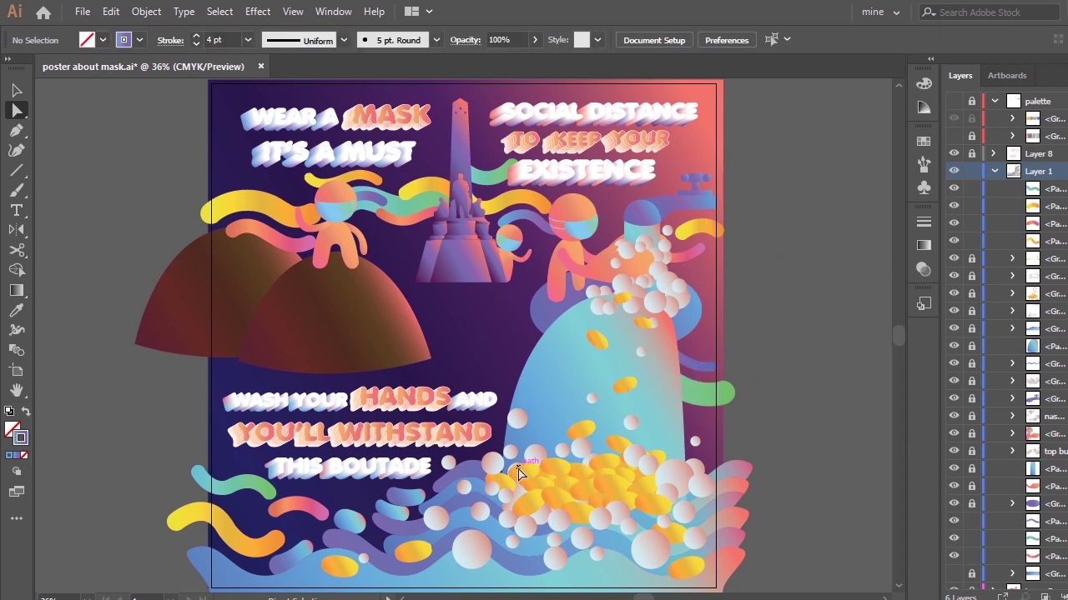
Lower the purple wave so that it rests against the top of the green wave
{"action": "left_click", "coordinate": [678, 369]}
{"action": "key", "text": "v"}
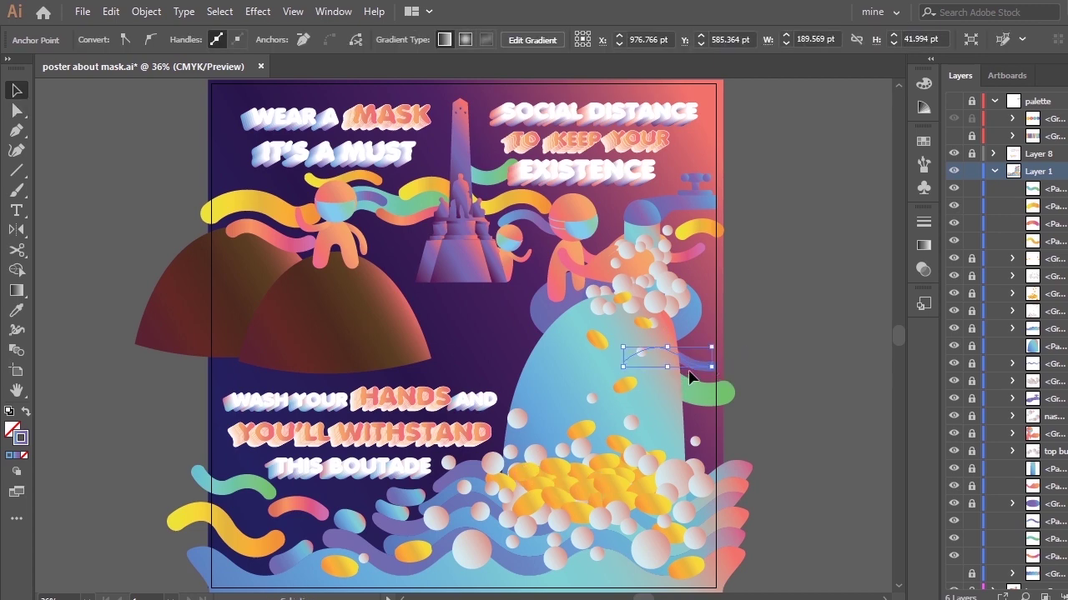
{"action": "left_click_drag", "start_coordinate": [689, 366], "coordinate": [689, 382]}
{"action": "left_click", "coordinate": [681, 414]}
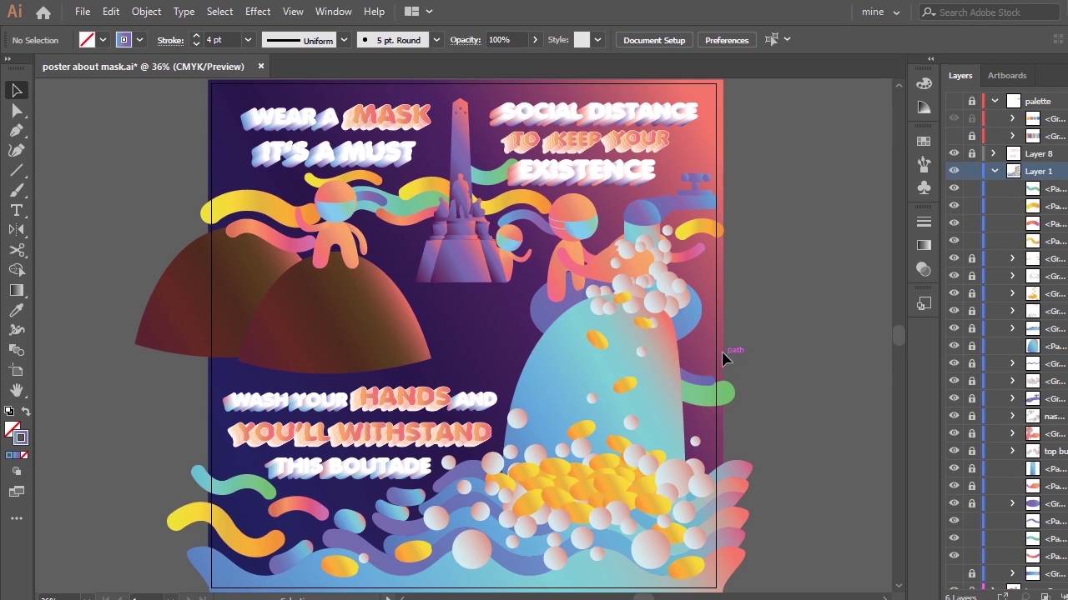
Draw a short curved path above the purple wave, from the blue hill's edge toward the poster's right edge
{"action": "key", "text": "p"}
{"action": "left_click", "coordinate": [686, 353]}
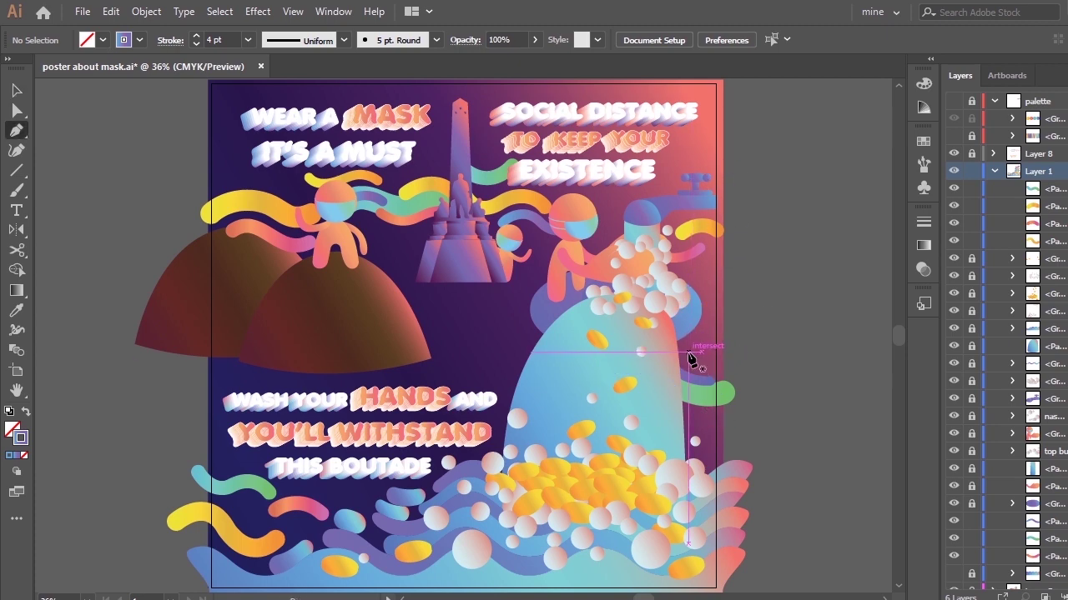
{"action": "left_click_drag", "start_coordinate": [715, 362], "coordinate": [737, 355]}
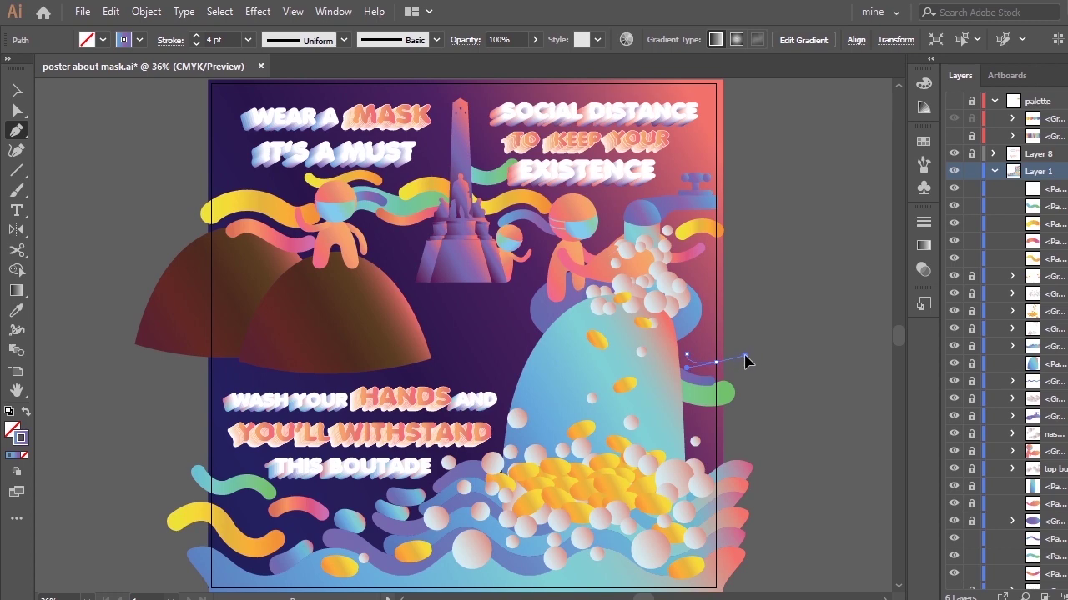
Sample an orange-pink gradient for the short curve's stroke and place the curve beneath the blue hill in Layer 1
{"action": "key", "text": "i"}
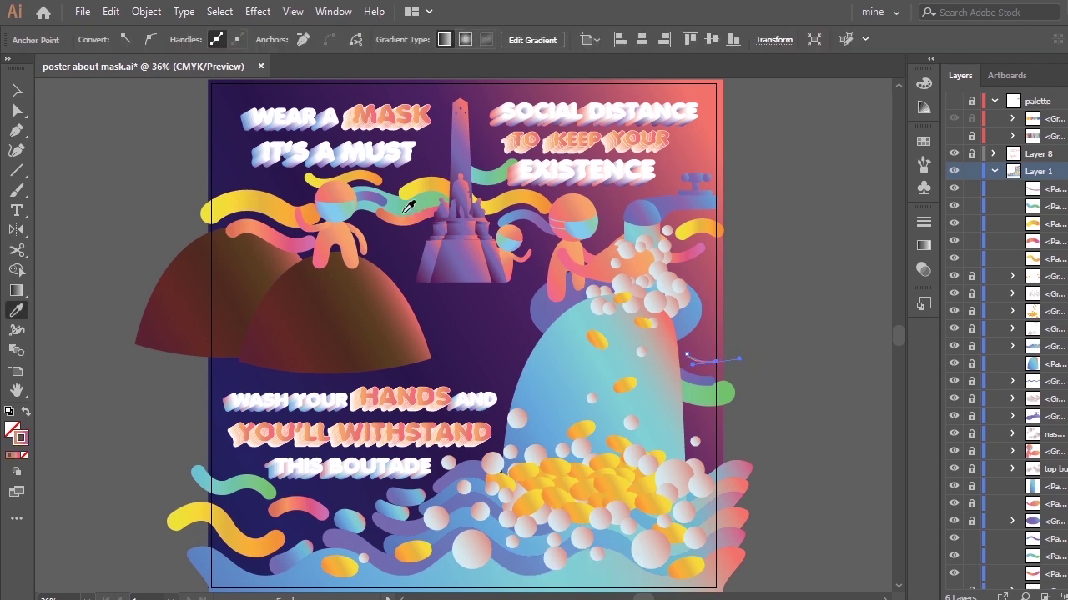
{"action": "key", "text": "v"}
{"action": "left_click_drag", "start_coordinate": [1052, 189], "coordinate": [1060, 529]}
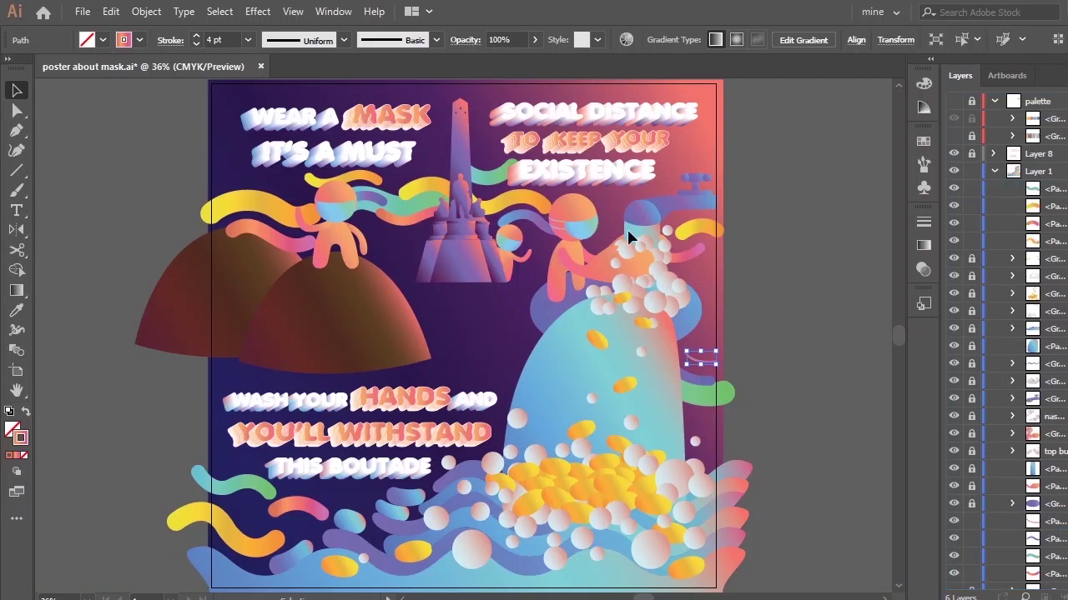
Apply the 5 pt. Round brush to the short pink curve, set its stroke to 4 pt, and deselect it
{"action": "left_click", "coordinate": [421, 39]}
{"action": "left_click", "coordinate": [286, 98]}
{"action": "left_click", "coordinate": [247, 40]}
{"action": "left_click", "coordinate": [272, 204]}
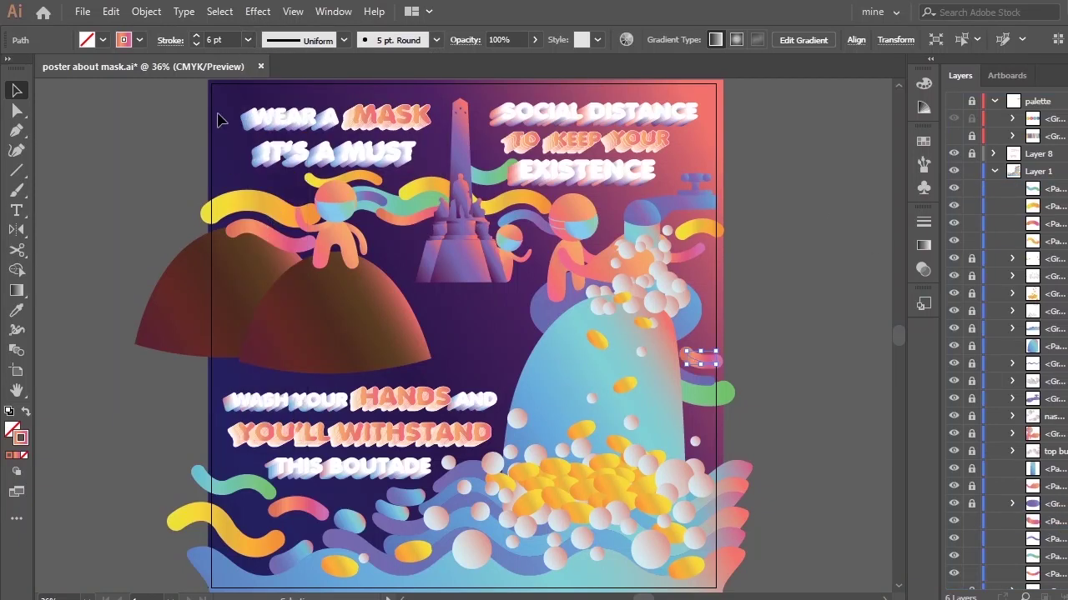
{"action": "left_click", "coordinate": [247, 40]}
{"action": "left_click", "coordinate": [267, 172]}
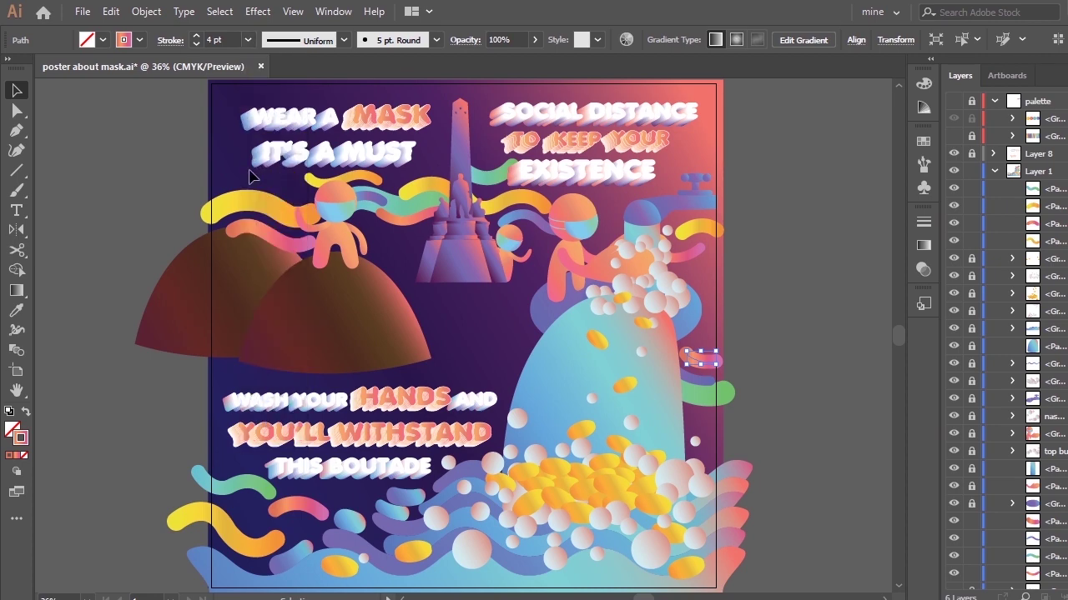
{"action": "left_click", "coordinate": [776, 267]}
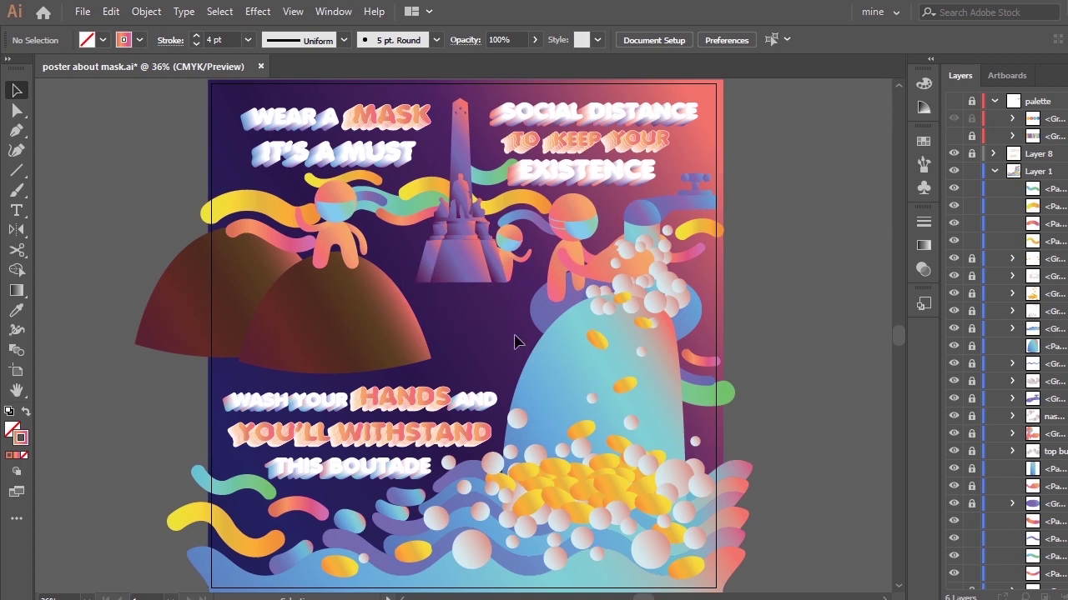
Draw a two-bend wavy path across the poster's upper-left corner, just above the "WEAR A MASK" heading
{"action": "key", "text": "p"}
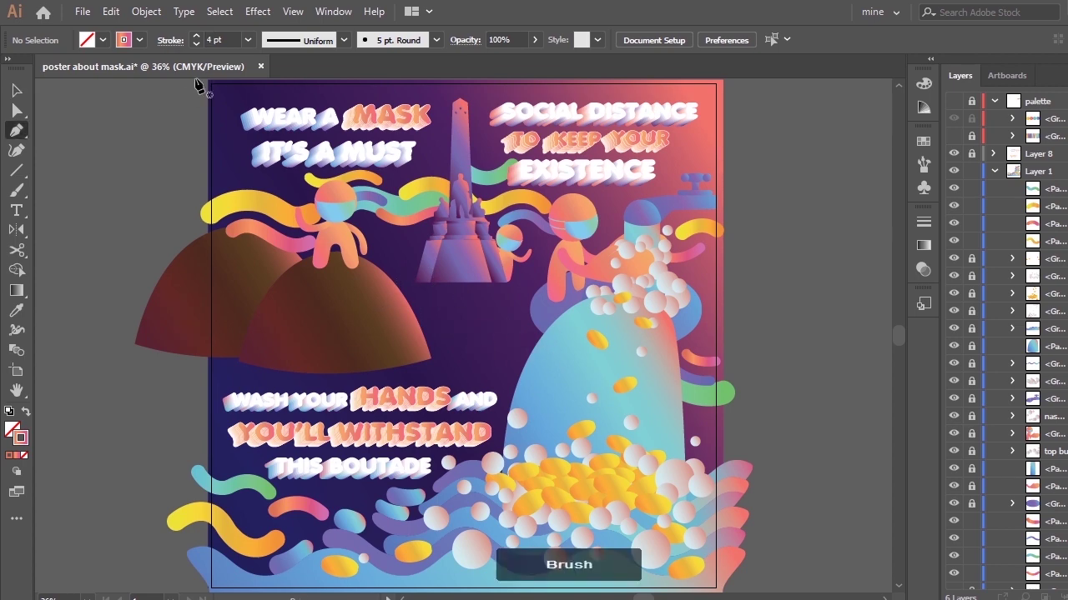
{"action": "scroll", "coordinate": [262, 99], "scroll_direction": "up", "scroll_amount": 4}
{"action": "left_click", "coordinate": [210, 234]}
{"action": "left_click_drag", "start_coordinate": [281, 238], "coordinate": [354, 246]}
{"action": "key", "text": "a"}
{"action": "left_click_drag", "start_coordinate": [280, 235], "coordinate": [278, 240]}
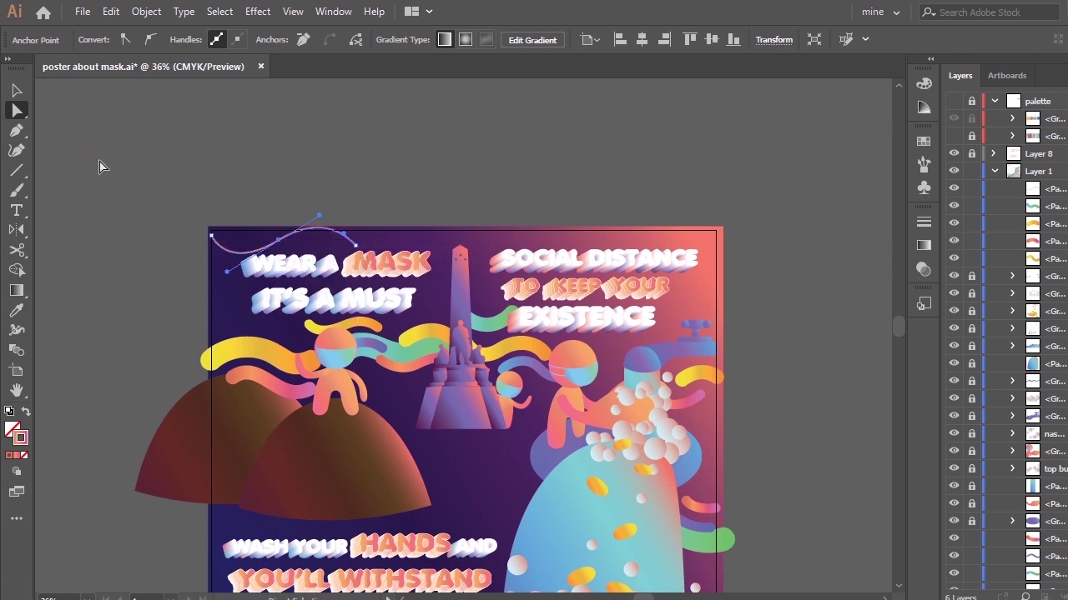
Sample the blue-purple gradient for the wavy path and apply the 5 pt. Round brush with a 4 pt stroke
{"action": "key", "text": "i"}
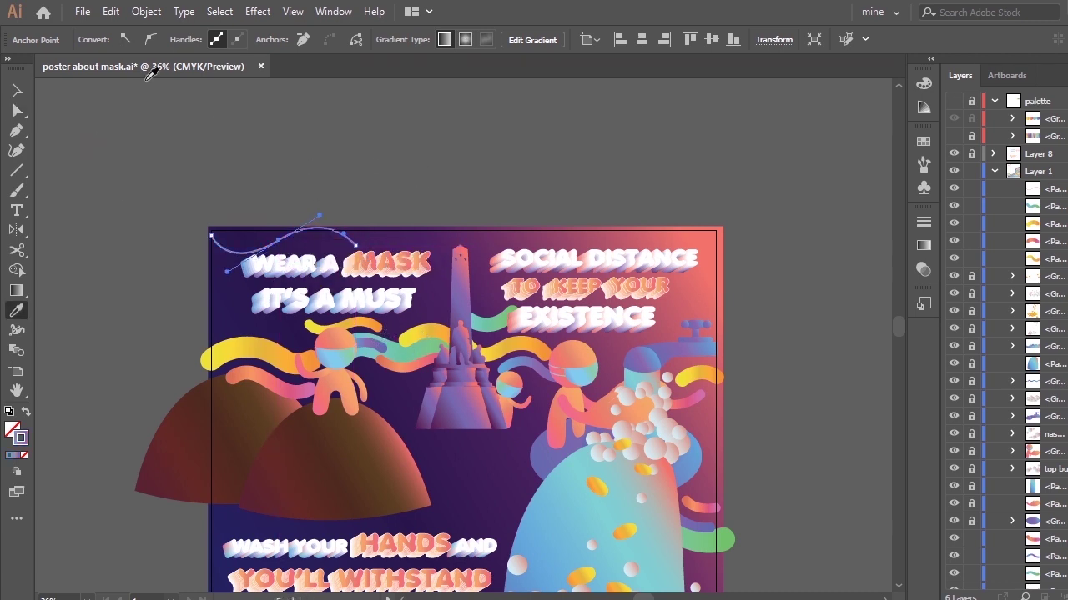
{"action": "key", "text": "v"}
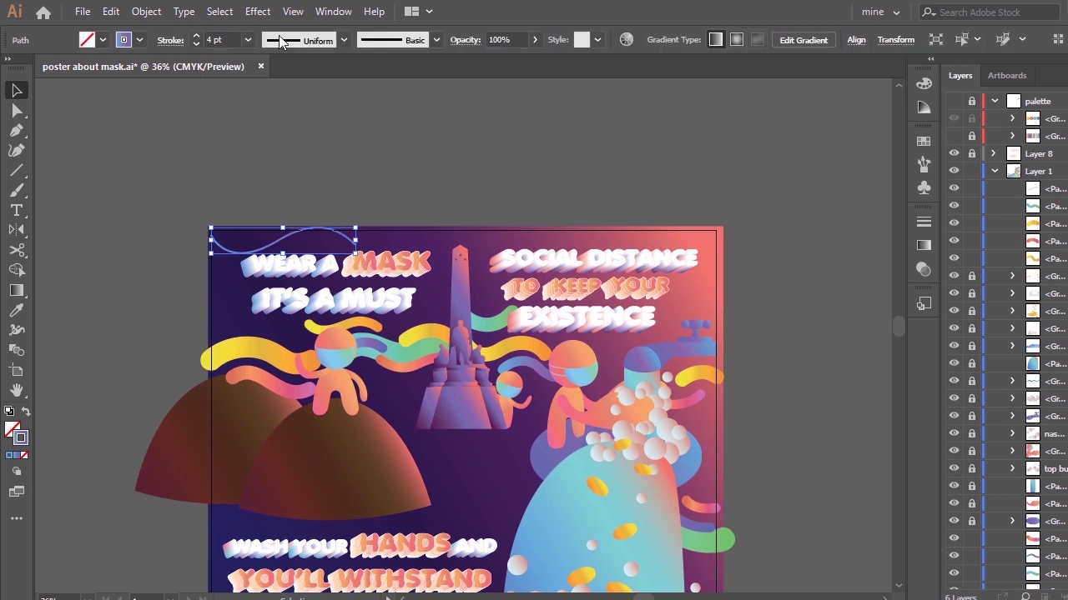
{"action": "left_click", "coordinate": [427, 43]}
{"action": "left_click", "coordinate": [305, 82]}
{"action": "left_click", "coordinate": [283, 78]}
{"action": "left_click", "coordinate": [252, 68]}
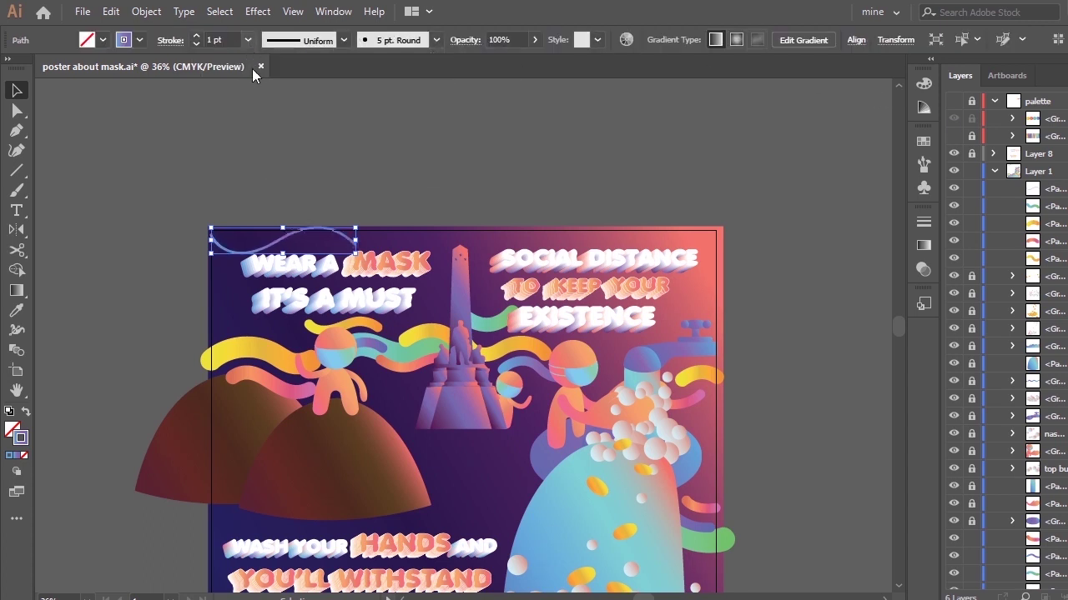
{"action": "left_click", "coordinate": [247, 40]}
{"action": "left_click", "coordinate": [267, 167]}
Try a 9 pt stroke on the blue-purple wave and move it slightly lower over the heading
{"action": "left_click", "coordinate": [248, 40]}
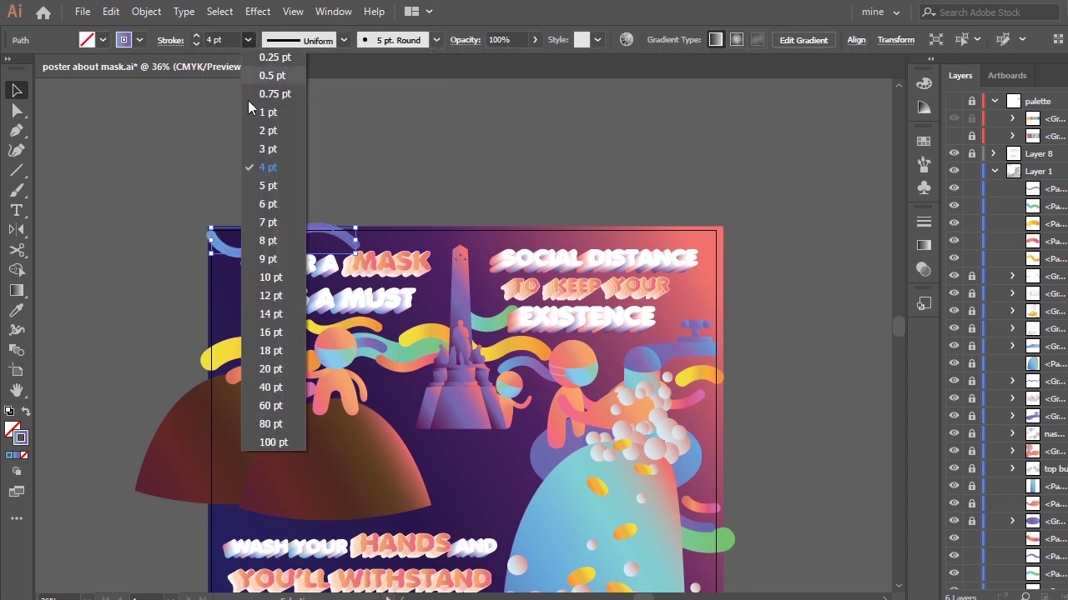
{"action": "left_click", "coordinate": [269, 258]}
{"action": "mouse_move", "coordinate": [286, 239]}
{"action": "left_mouse_down"}
{"action": "mouse_move", "coordinate": [272, 261]}
{"action": "mouse_move", "coordinate": [289, 261]}
{"action": "left_mouse_up"}
{"action": "left_click", "coordinate": [327, 192]}
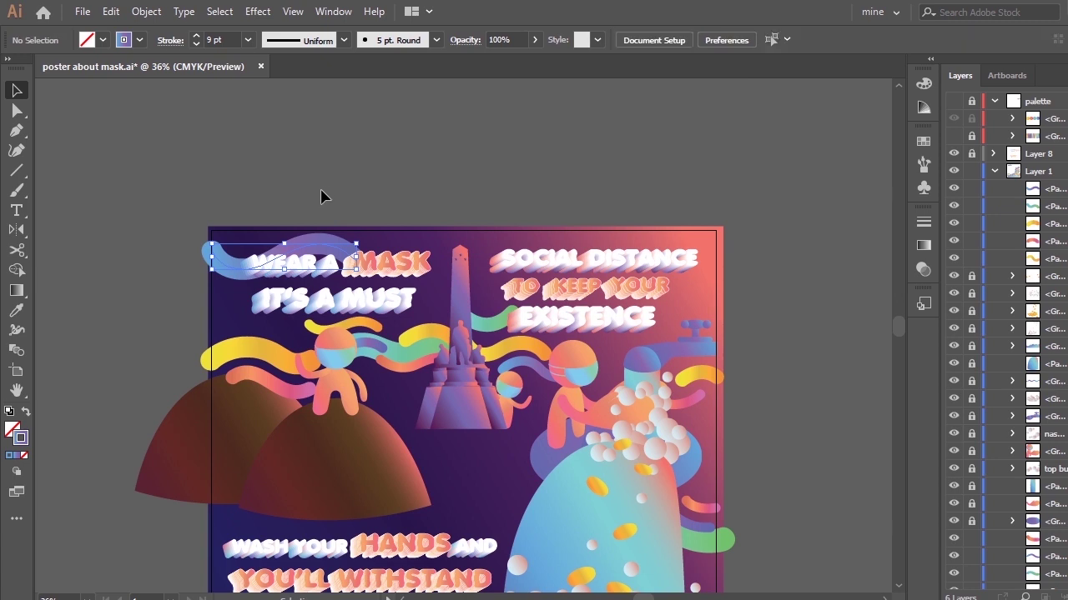
{"action": "left_click", "coordinate": [286, 267]}
Set the blue-purple wave's stroke to 4 pt and shrink the wave into the poster's upper-left corner
{"action": "left_click", "coordinate": [248, 40]}
{"action": "left_click", "coordinate": [271, 157]}
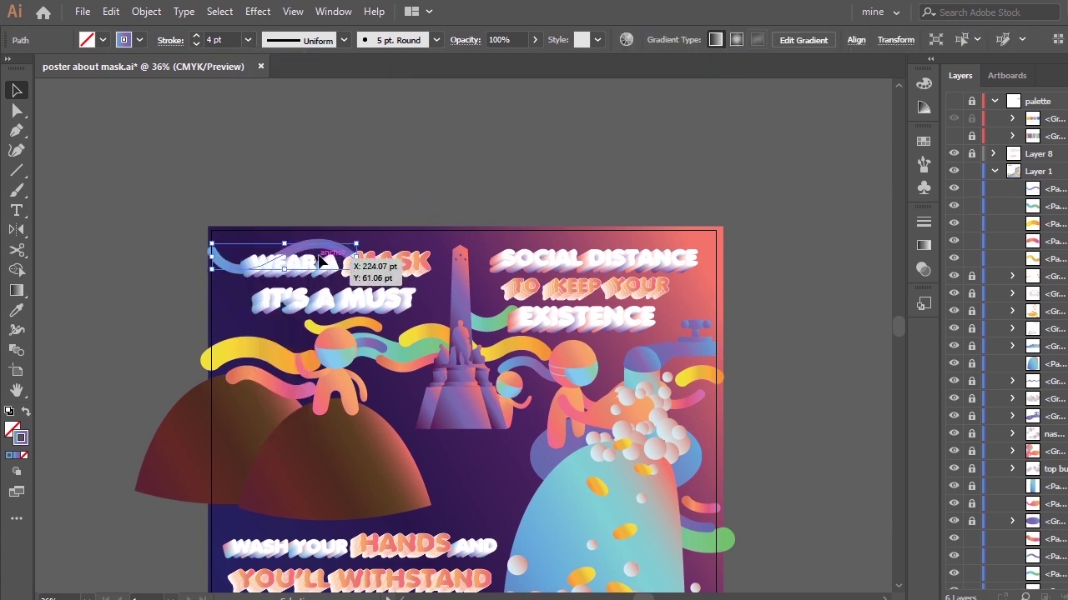
{"action": "left_click_drag", "start_coordinate": [319, 261], "coordinate": [305, 238]}
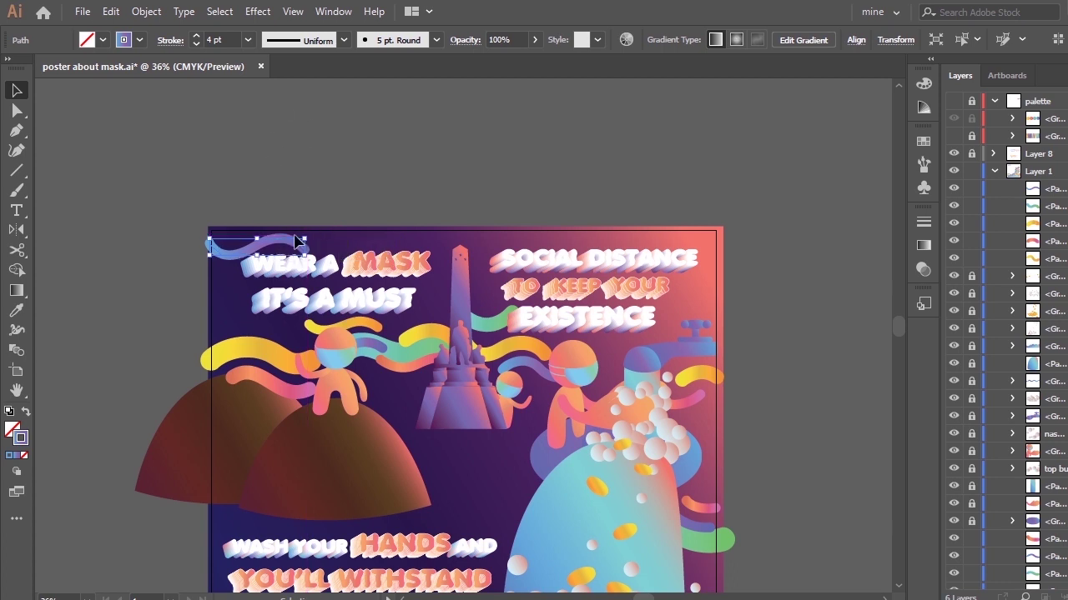
Remove the end anchor point of the blue-purple wave so that only its first dip remains
{"action": "left_click", "coordinate": [294, 235]}
{"action": "left_click", "coordinate": [292, 240]}
{"action": "key", "text": "minus"}
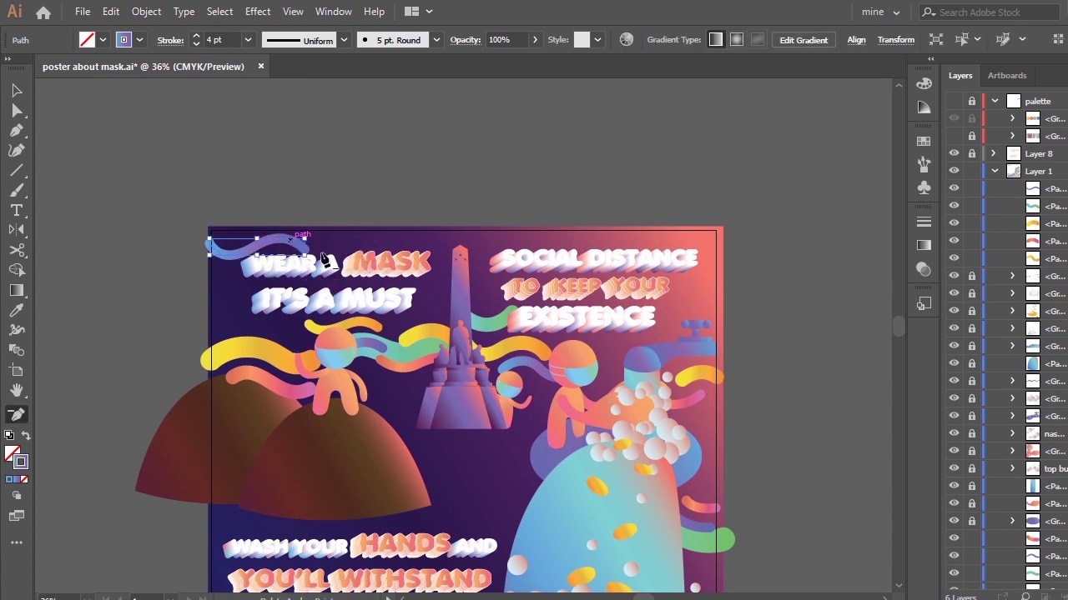
{"action": "key", "text": "a"}
{"action": "left_click", "coordinate": [305, 249]}
{"action": "key", "text": "minus"}
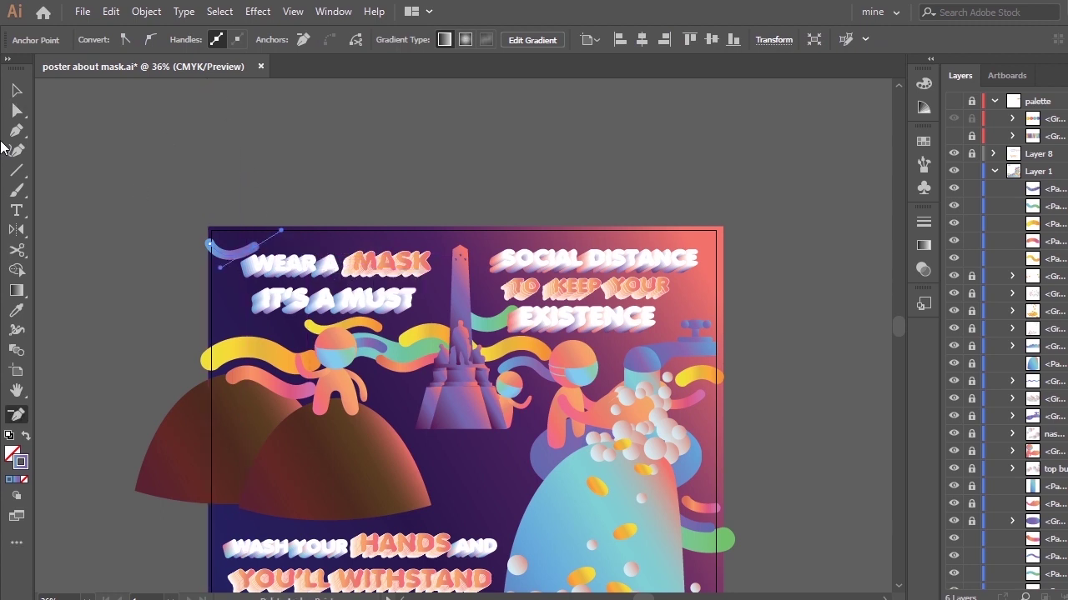
Nudge the shortened blue-purple curve slightly upward, clear of the heading, and deselect it
{"action": "left_click", "coordinate": [15, 90]}
{"action": "left_click_drag", "start_coordinate": [241, 250], "coordinate": [243, 247]}
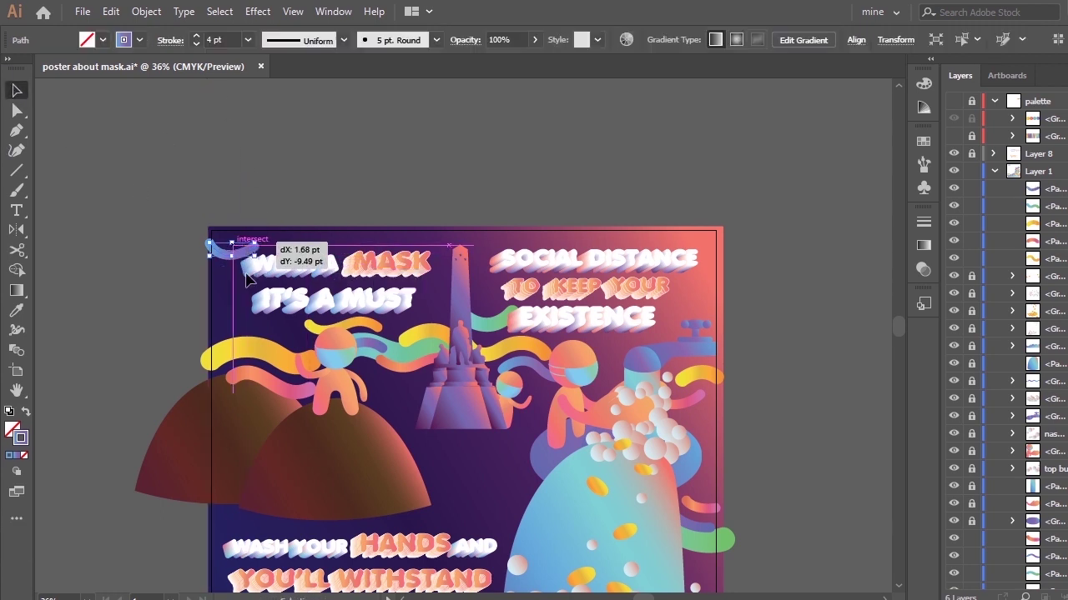
{"action": "left_click", "coordinate": [234, 359]}
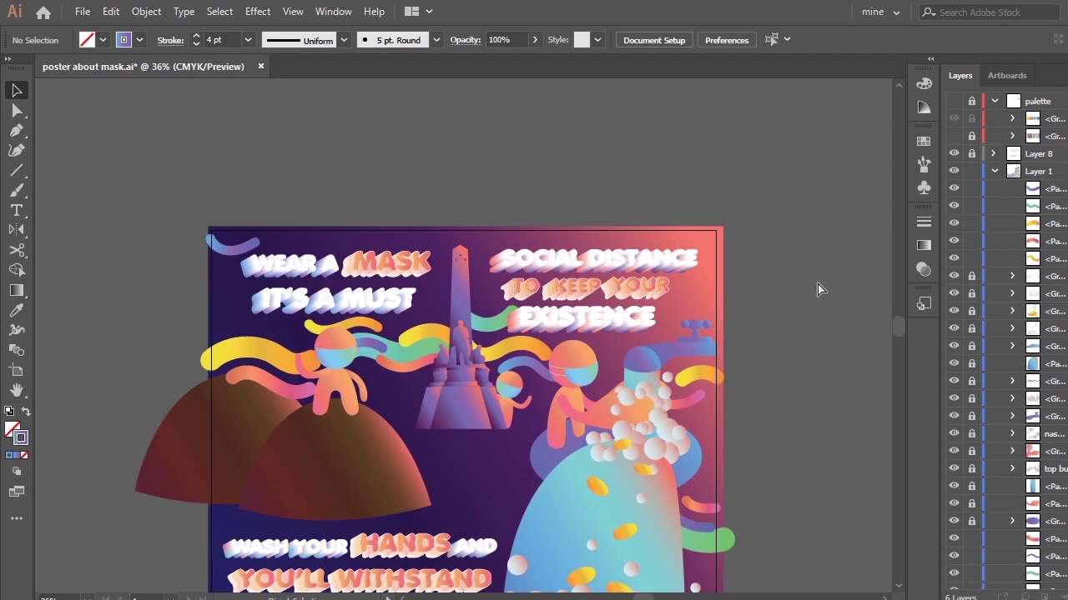
Draw a short arched path beside the blue-purple curve, above the word "WEAR" and ending near the letter "A"
{"action": "scroll", "coordinate": [817, 290], "scroll_direction": "down", "scroll_amount": 3}
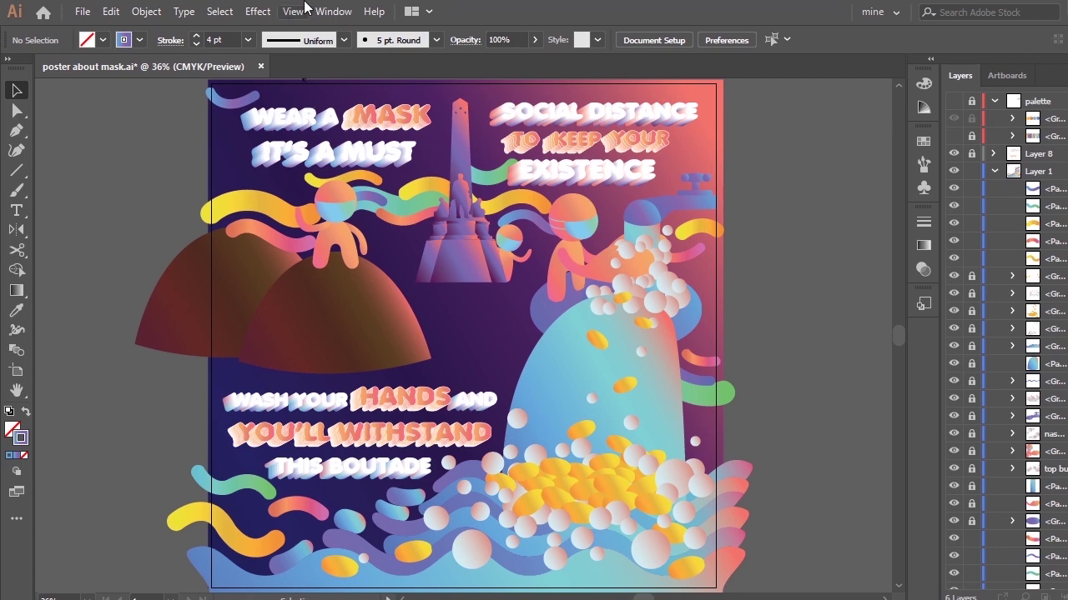
{"action": "key", "text": "p"}
{"action": "scroll", "coordinate": [279, 100], "scroll_direction": "up", "scroll_amount": 1}
{"action": "left_click", "coordinate": [270, 106]}
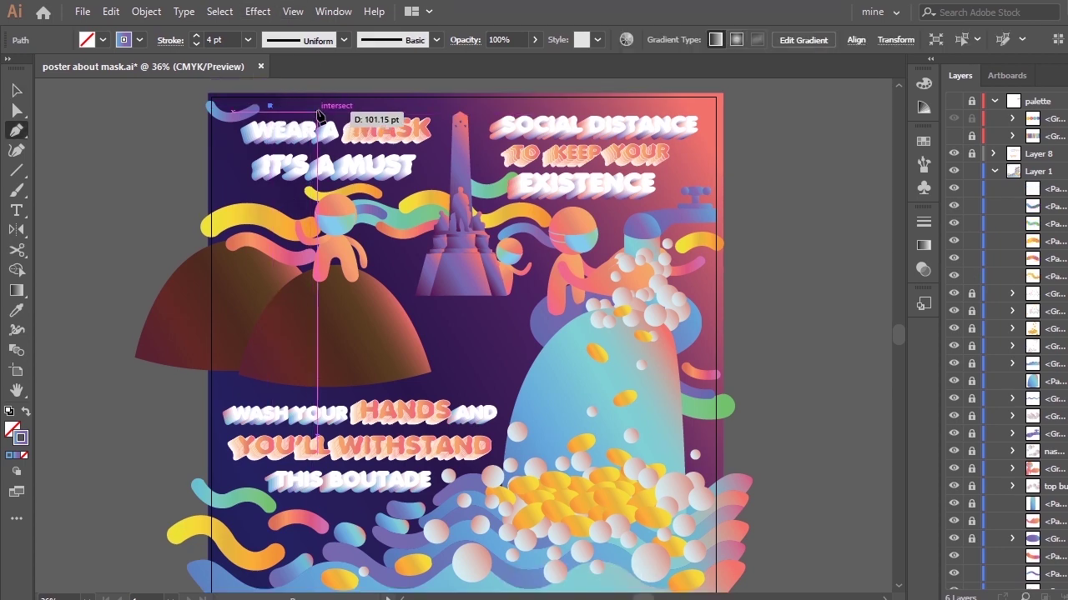
{"action": "left_click_drag", "start_coordinate": [321, 106], "coordinate": [303, 216]}
{"action": "key", "text": "a"}
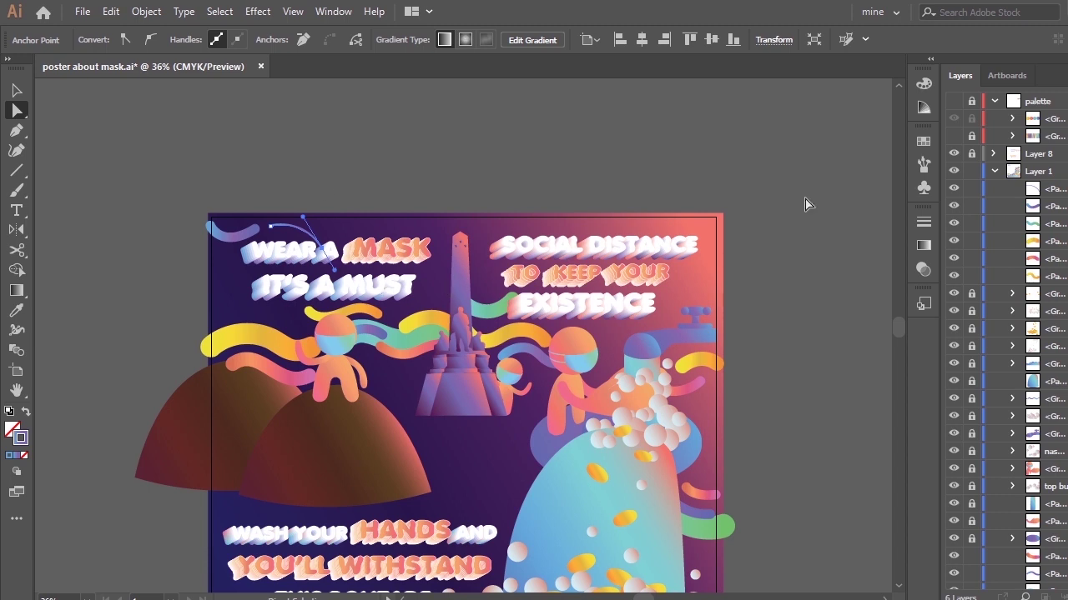
Give the arched path a blue-green gradient stroke with the 5 pt. Round brush at 4 pt
{"action": "left_click", "coordinate": [1054, 190]}
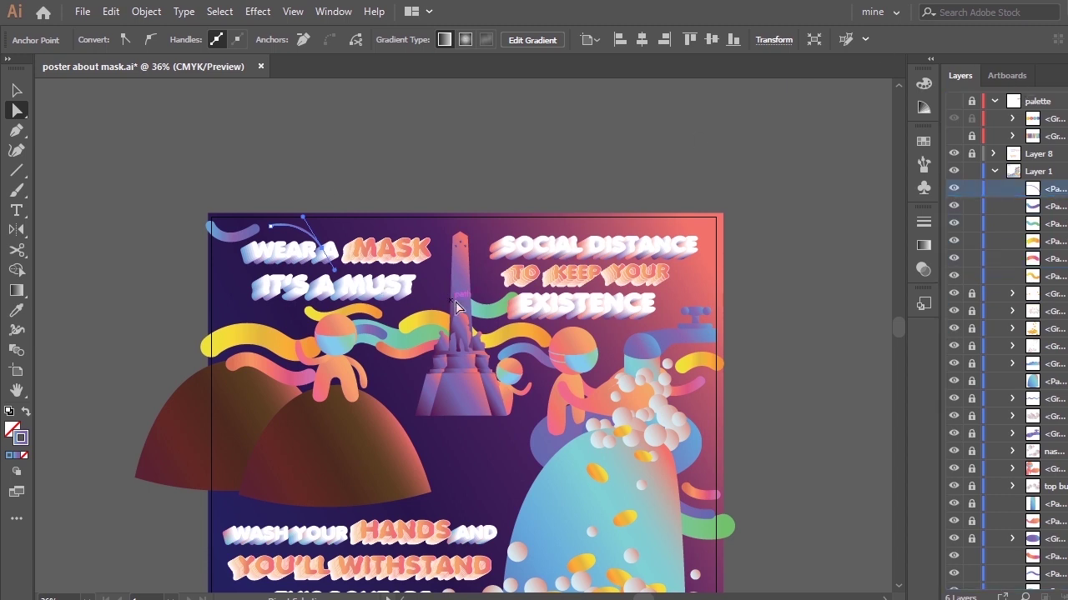
{"action": "key", "text": "i"}
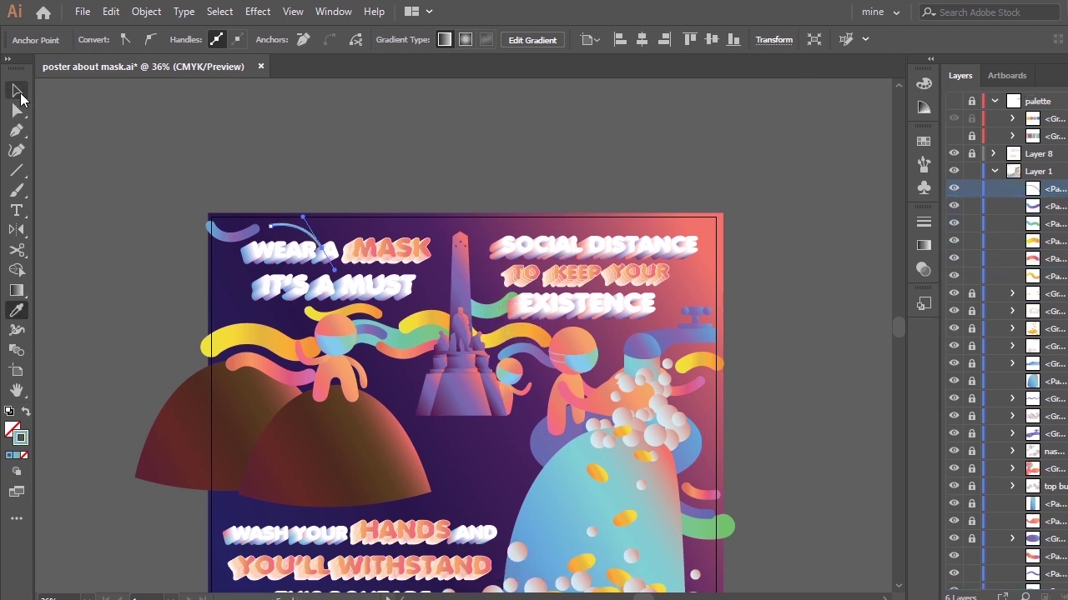
{"action": "left_click", "coordinate": [20, 92]}
{"action": "left_click", "coordinate": [436, 40]}
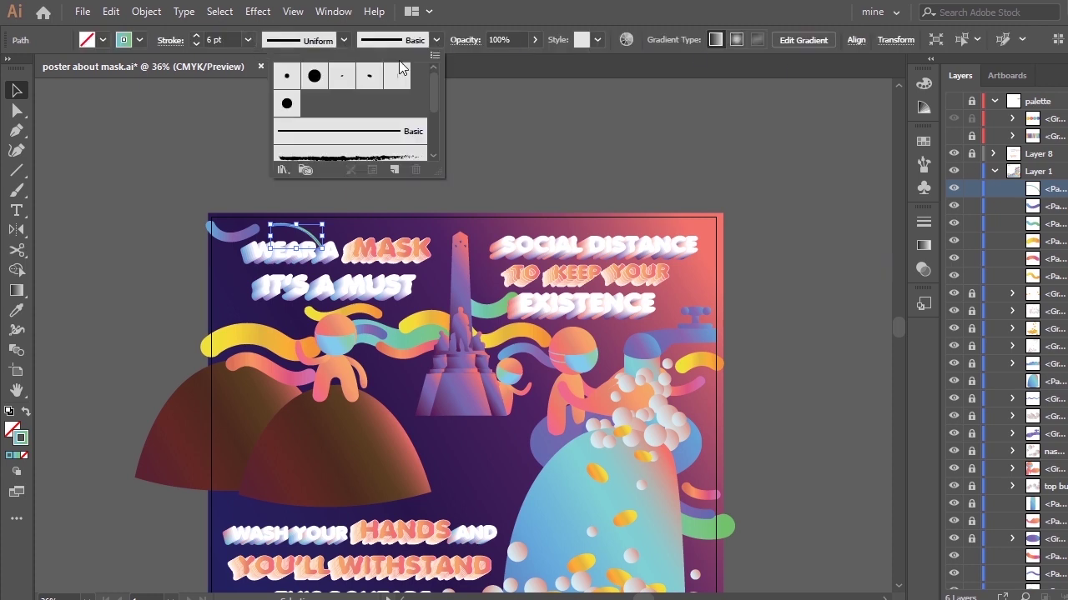
{"action": "left_click", "coordinate": [286, 76]}
{"action": "left_click", "coordinate": [245, 40]}
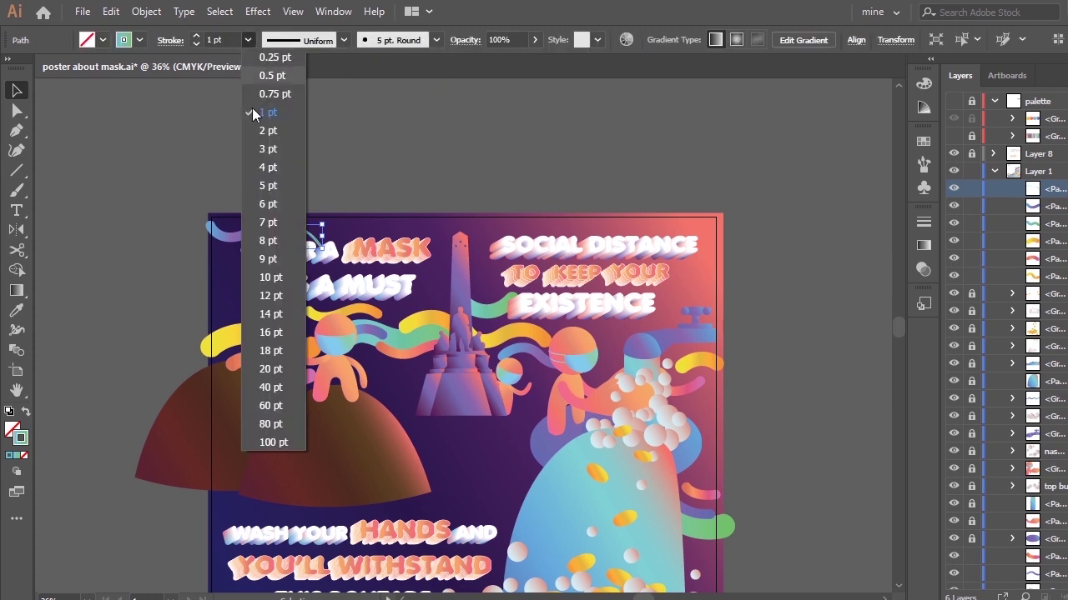
{"action": "left_click", "coordinate": [265, 154]}
{"action": "left_click", "coordinate": [412, 310]}
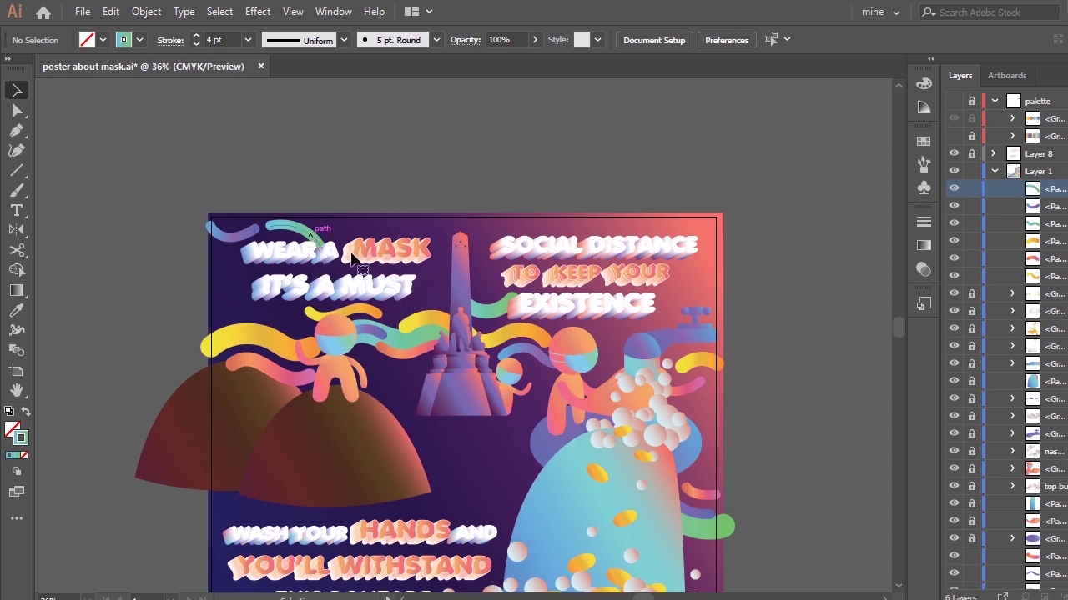
Try to reshape the blue-green arch by raising its end anchor above the heading
{"action": "left_click", "coordinate": [313, 235]}
{"action": "key", "text": "a"}
{"action": "mouse_move", "coordinate": [324, 254]}
{"action": "left_mouse_down"}
{"action": "mouse_move", "coordinate": [293, 197]}
{"action": "mouse_move", "coordinate": [323, 231]}
{"action": "left_mouse_up"}
{"action": "left_click", "coordinate": [397, 284]}
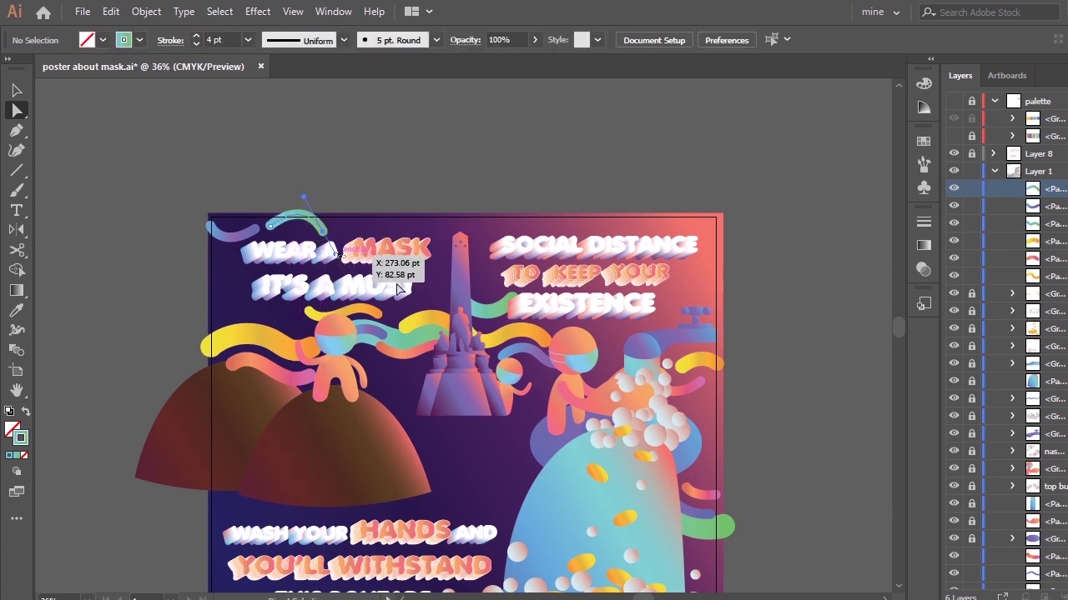
{"action": "left_click", "coordinate": [330, 250]}
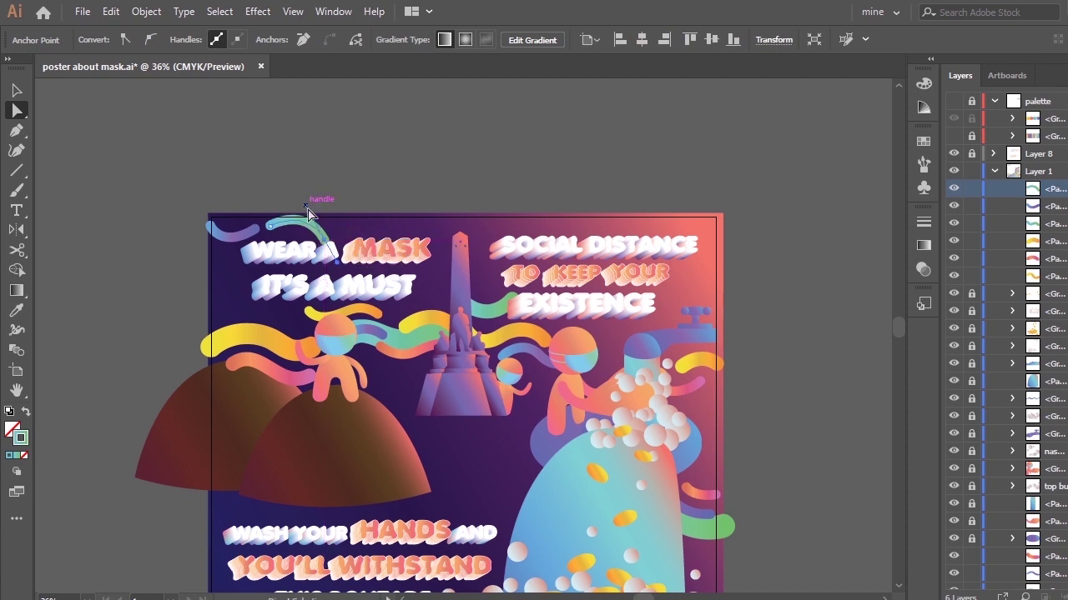
{"action": "left_click", "coordinate": [332, 250]}
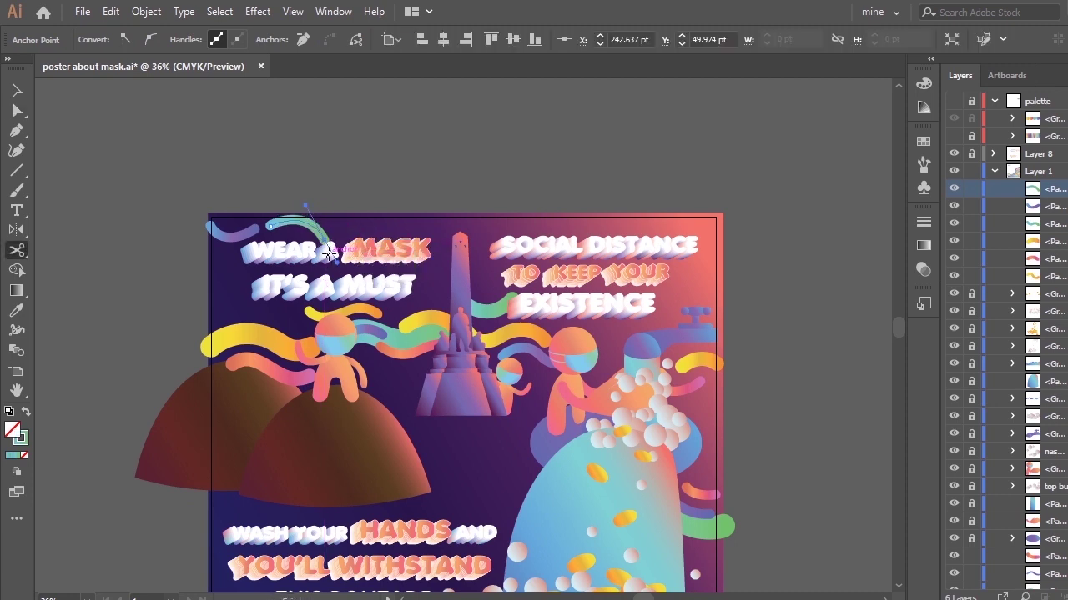
Shrink the blue-green arch so that its end sits above the heading, and deselect it
{"action": "key", "text": "v"}
{"action": "mouse_move", "coordinate": [332, 250]}
{"action": "left_mouse_down"}
{"action": "mouse_move", "coordinate": [318, 238]}
{"action": "mouse_move", "coordinate": [333, 235]}
{"action": "left_mouse_up"}
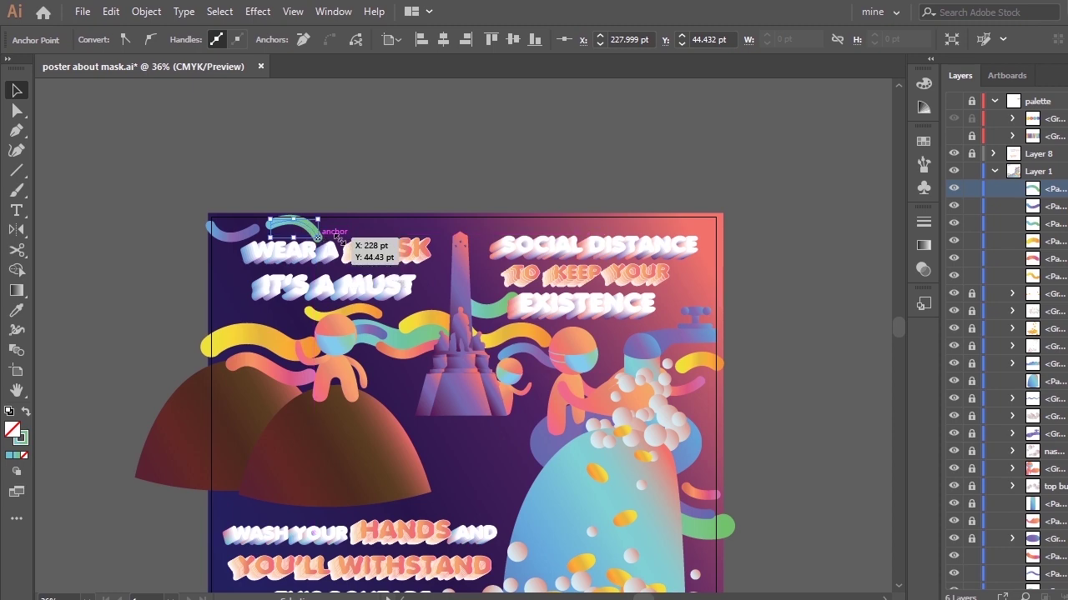
{"action": "left_click", "coordinate": [554, 170]}
{"action": "scroll", "coordinate": [632, 259], "scroll_direction": "down", "scroll_amount": 3}
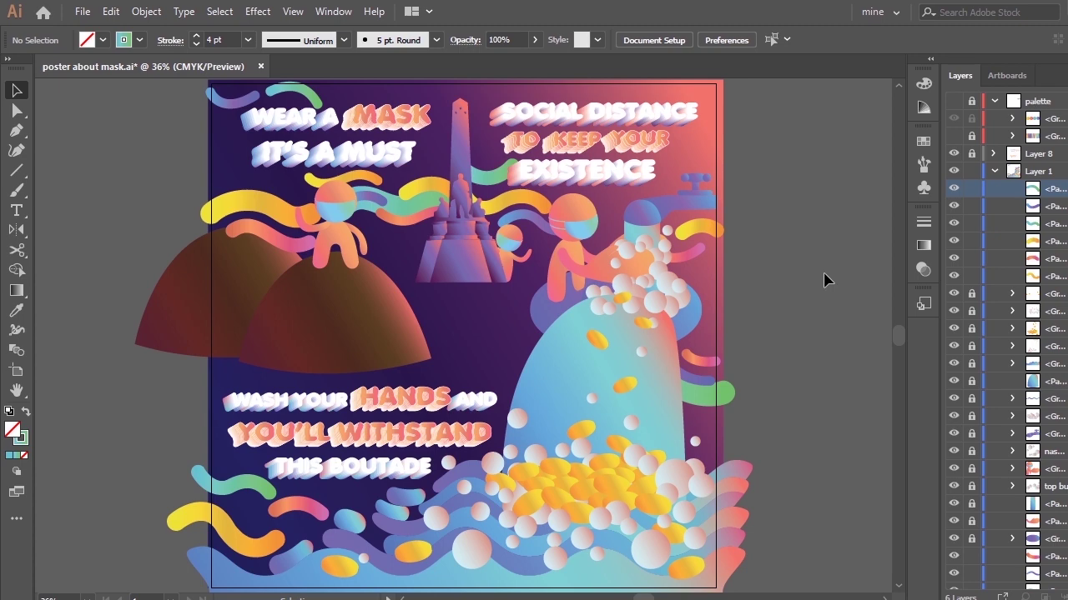
Recolour Layer 4's long green wave between the masked figure and the monument with the blue-purple gradient at 9 pt
{"action": "left_click", "coordinate": [993, 171]}
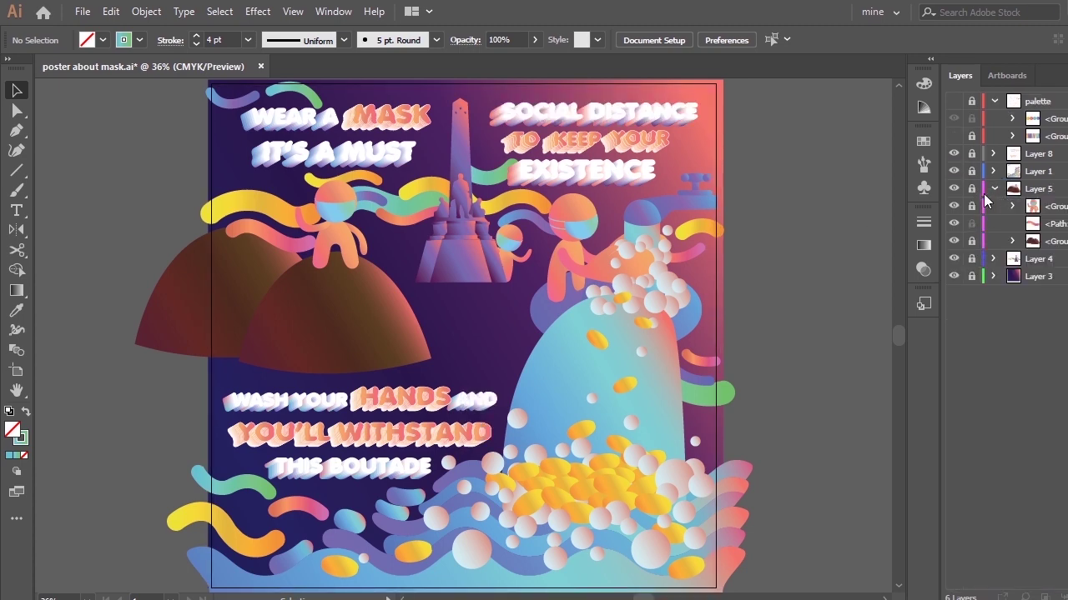
{"action": "left_click", "coordinate": [993, 206]}
{"action": "left_click", "coordinate": [371, 197]}
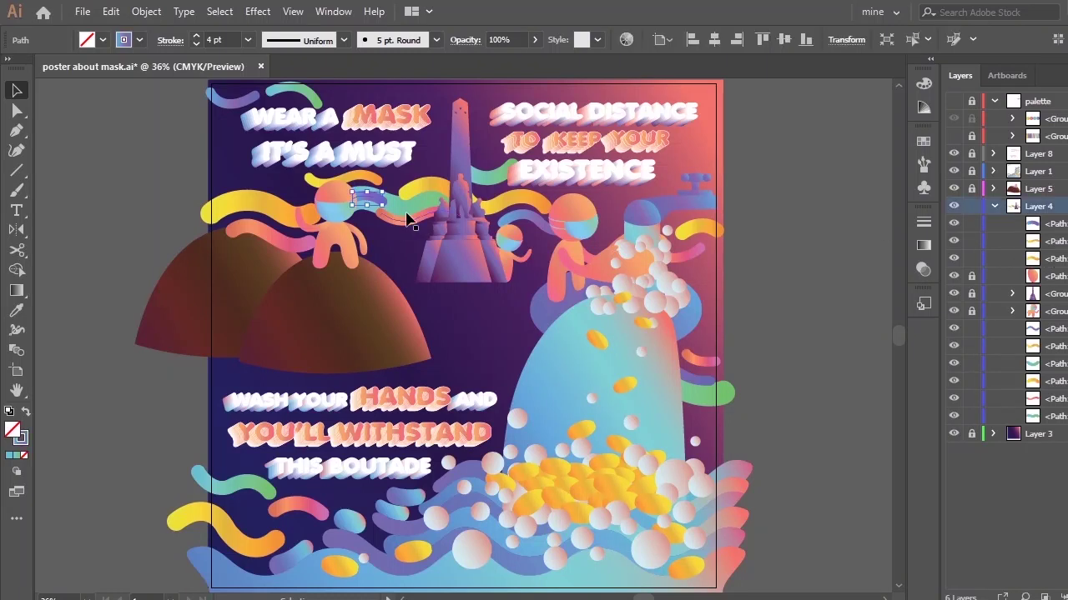
{"action": "key", "text": "i"}
{"action": "left_click", "coordinate": [377, 190]}
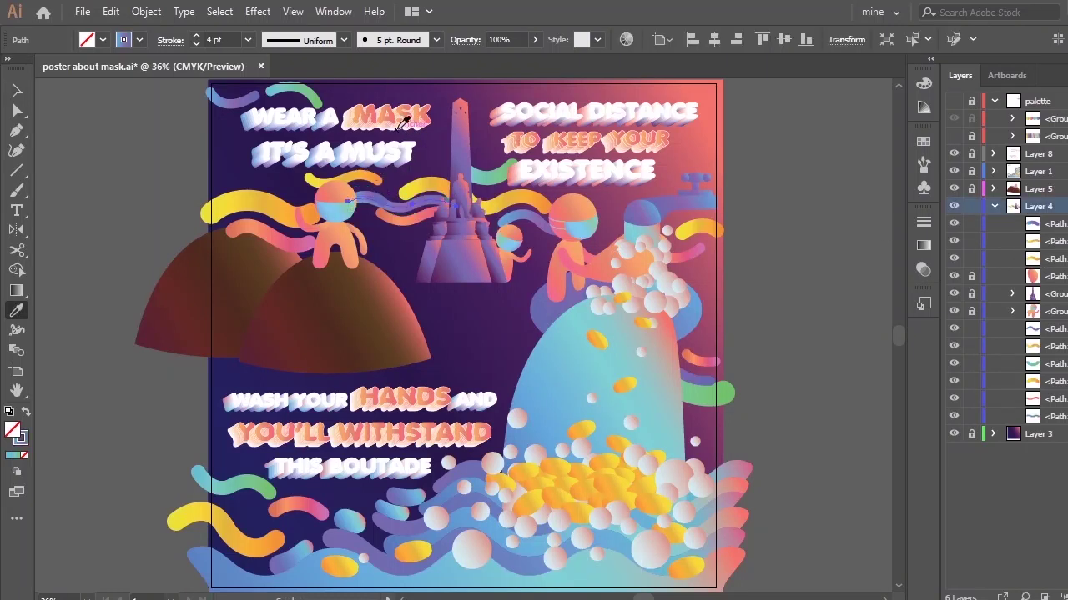
{"action": "left_click", "coordinate": [247, 39]}
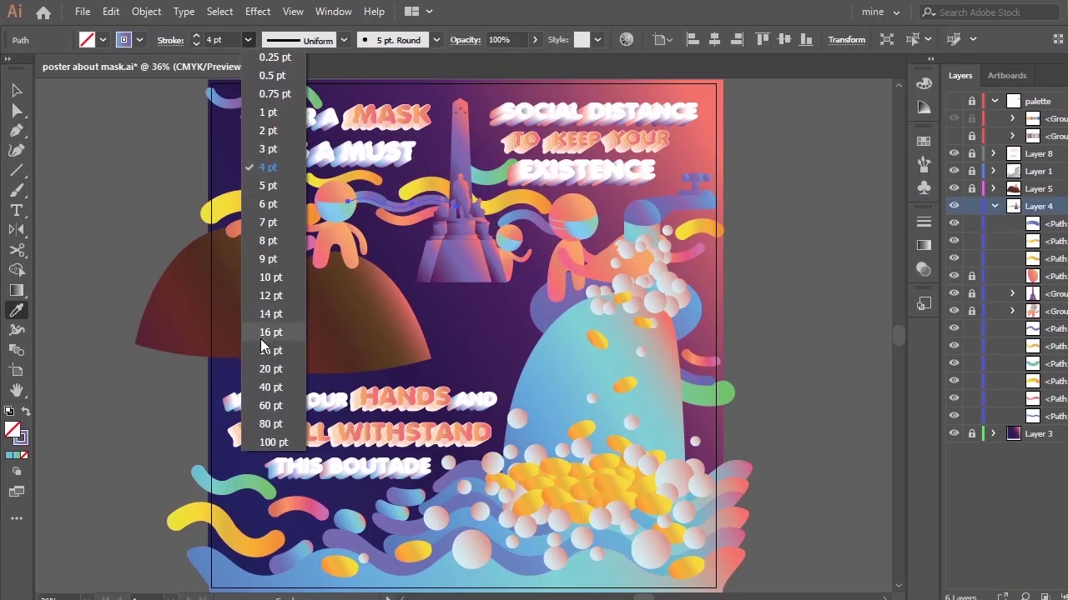
{"action": "left_click", "coordinate": [280, 258]}
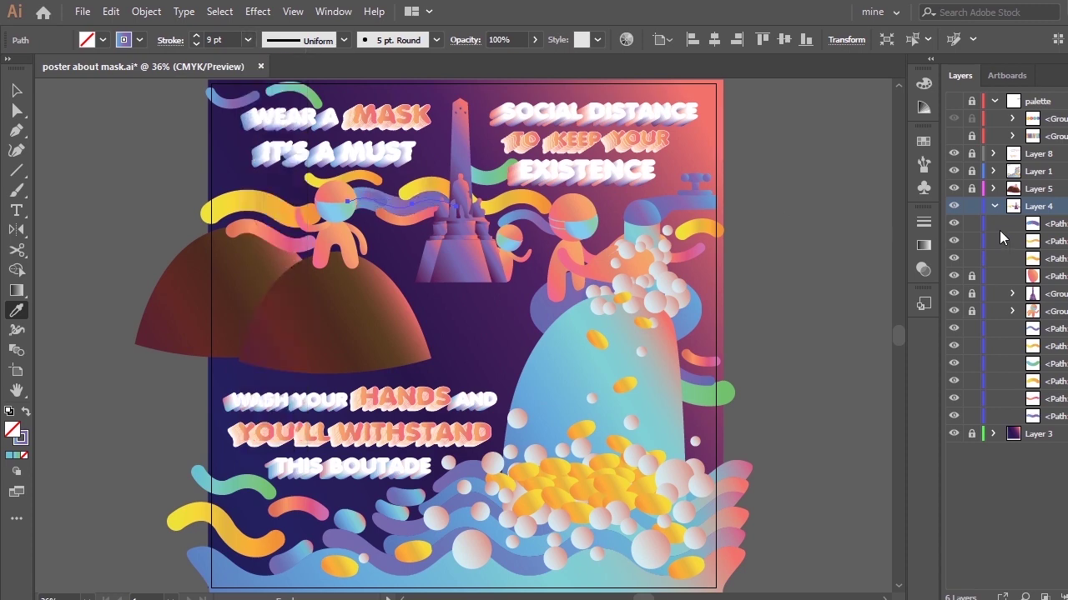
{"action": "key", "text": "v"}
Sample the blue-green gradient for the small wave beside the masked figure's head and set its stroke to 4 pt
{"action": "left_click", "coordinate": [393, 179]}
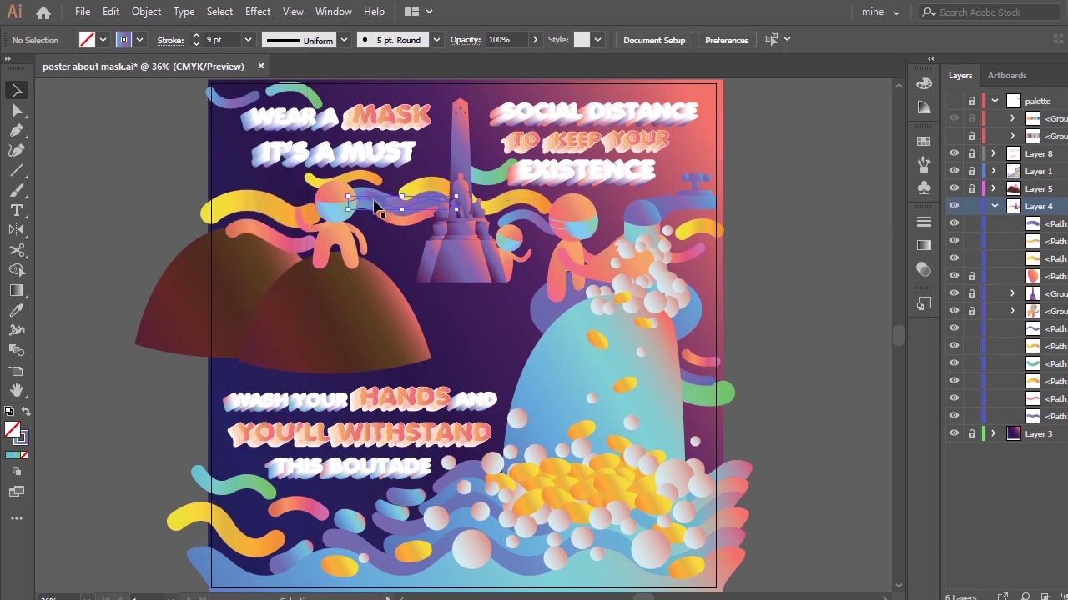
{"action": "left_click", "coordinate": [374, 200]}
{"action": "key", "text": "i"}
{"action": "left_click", "coordinate": [475, 175]}
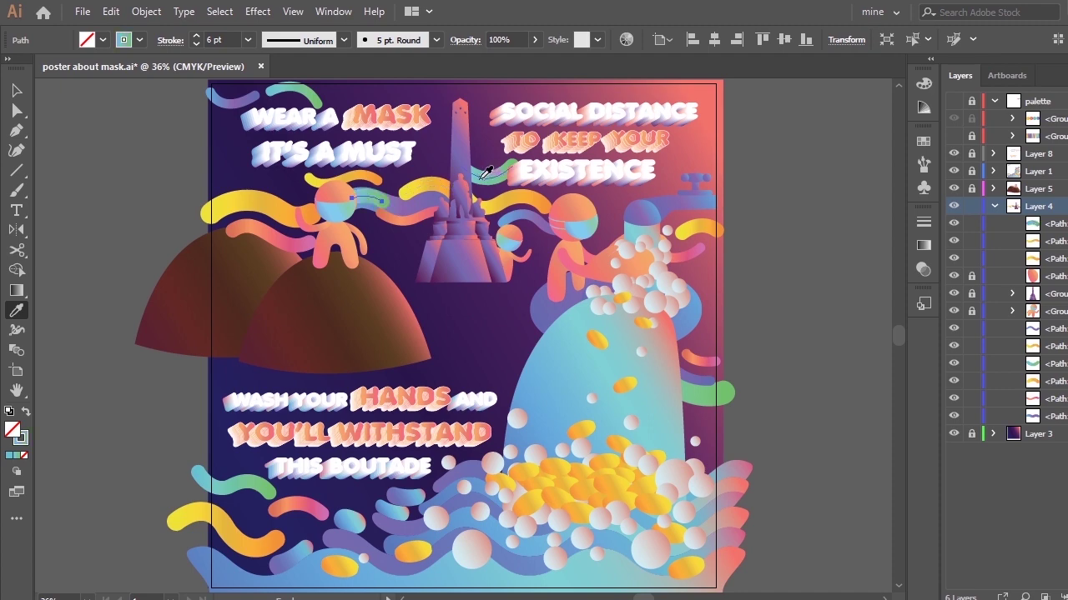
{"action": "key", "text": "v"}
{"action": "left_click_drag", "start_coordinate": [191, 241], "coordinate": [410, 298]}
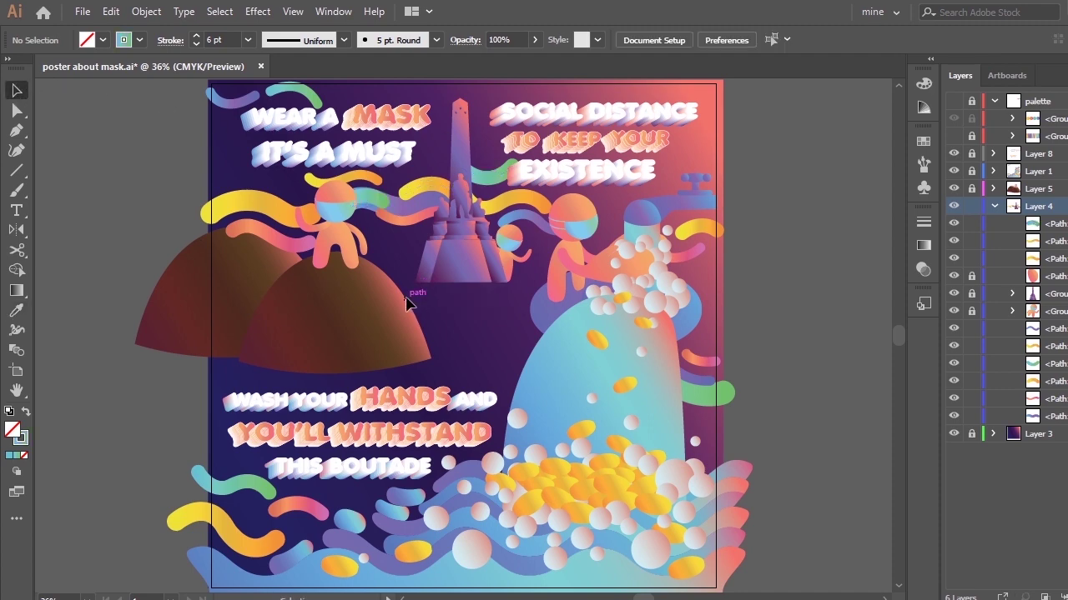
{"action": "left_click", "coordinate": [248, 40]}
{"action": "left_click", "coordinate": [271, 168]}
{"action": "mouse_move", "coordinate": [377, 185]}
{"action": "left_mouse_down"}
{"action": "mouse_move", "coordinate": [427, 274]}
{"action": "mouse_move", "coordinate": [442, 278]}
{"action": "left_mouse_up"}
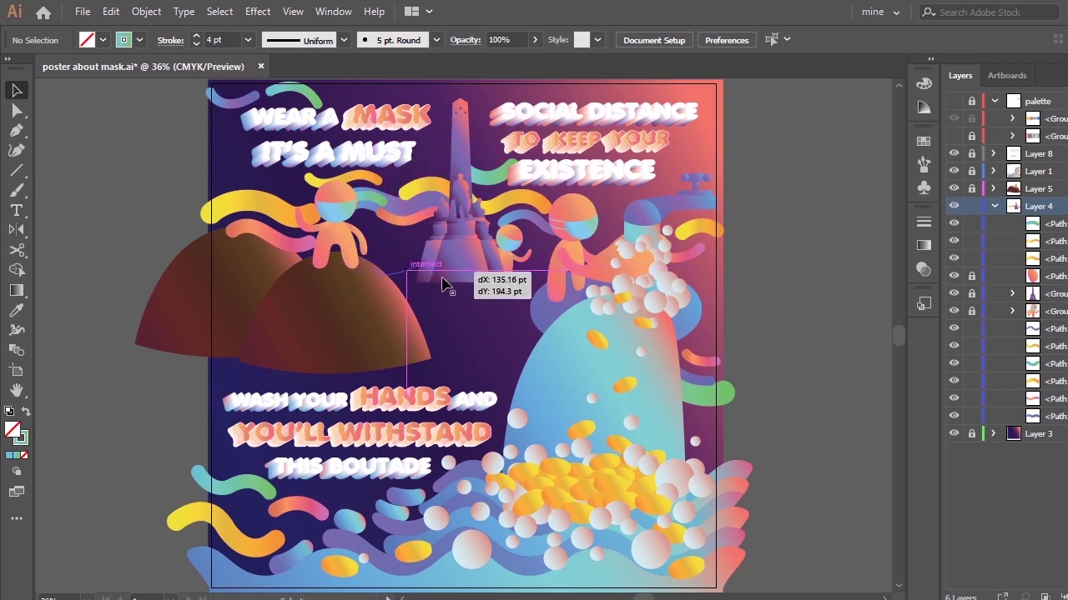
Move the small yellow wave from above the masked figure's head to the foot of the monument, and deselect it
{"action": "left_click", "coordinate": [499, 331]}
{"action": "left_click_drag", "start_coordinate": [434, 271], "coordinate": [431, 275]}
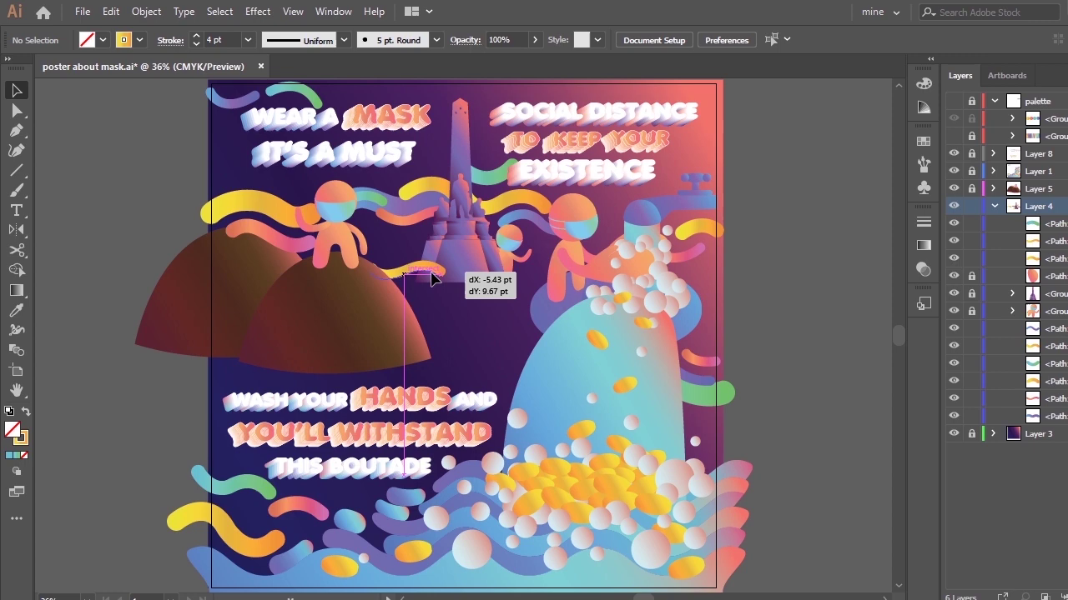
{"action": "left_click_drag", "start_coordinate": [457, 332], "coordinate": [459, 340]}
{"action": "left_click", "coordinate": [453, 347]}
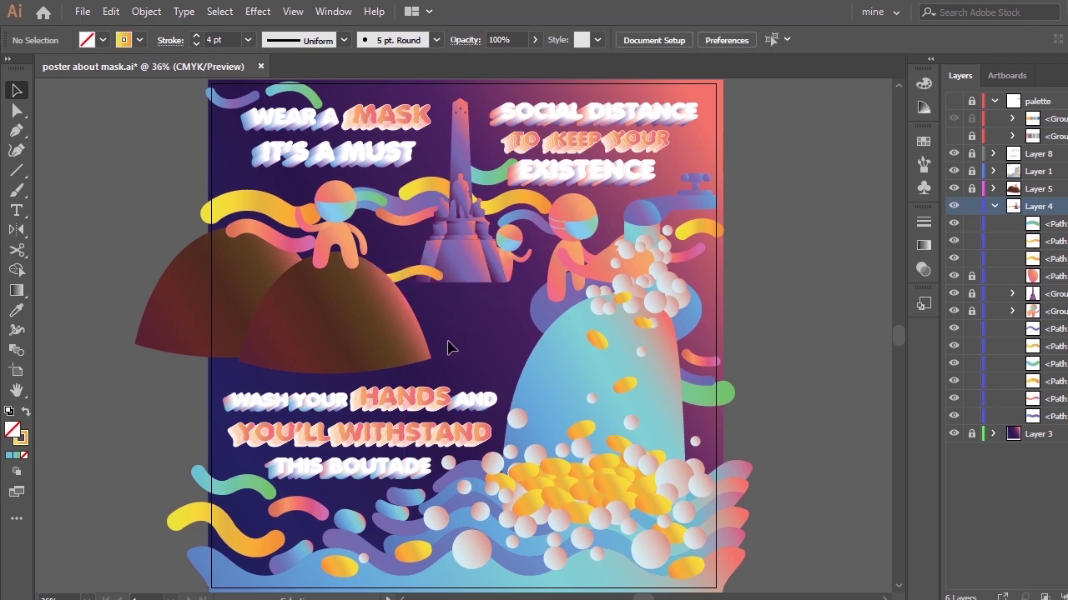
Move the small yellow wave to the poster's left edge above the large yellow wave and recolour it with the blue-green gradient
{"action": "mouse_move", "coordinate": [410, 276]}
{"action": "left_mouse_down"}
{"action": "mouse_move", "coordinate": [240, 157]}
{"action": "mouse_move", "coordinate": [237, 173]}
{"action": "left_mouse_up"}
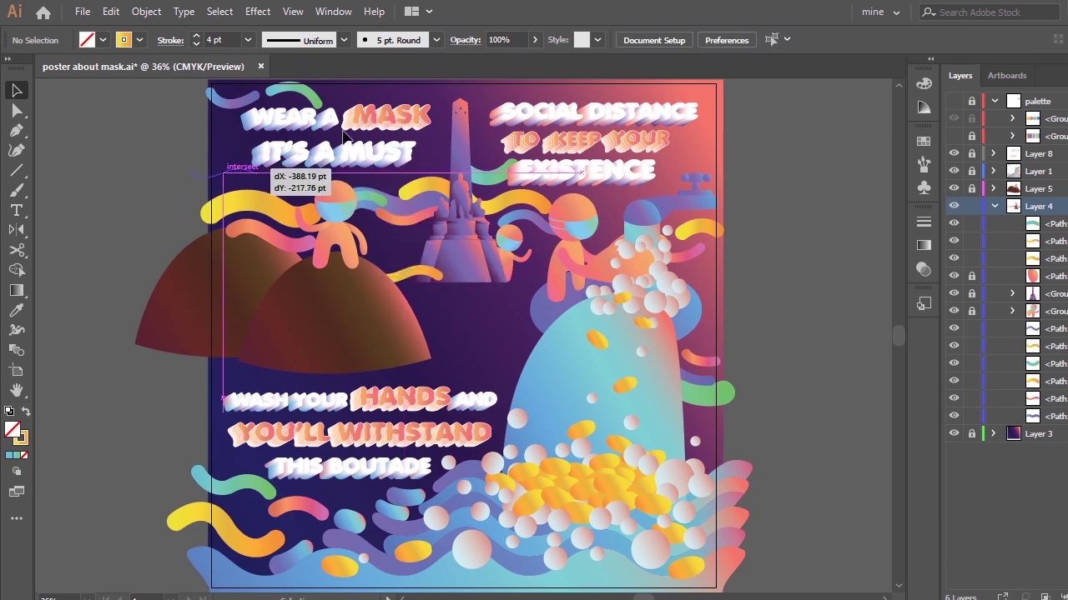
{"action": "left_click_drag", "start_coordinate": [344, 133], "coordinate": [343, 135]}
{"action": "key", "text": "i"}
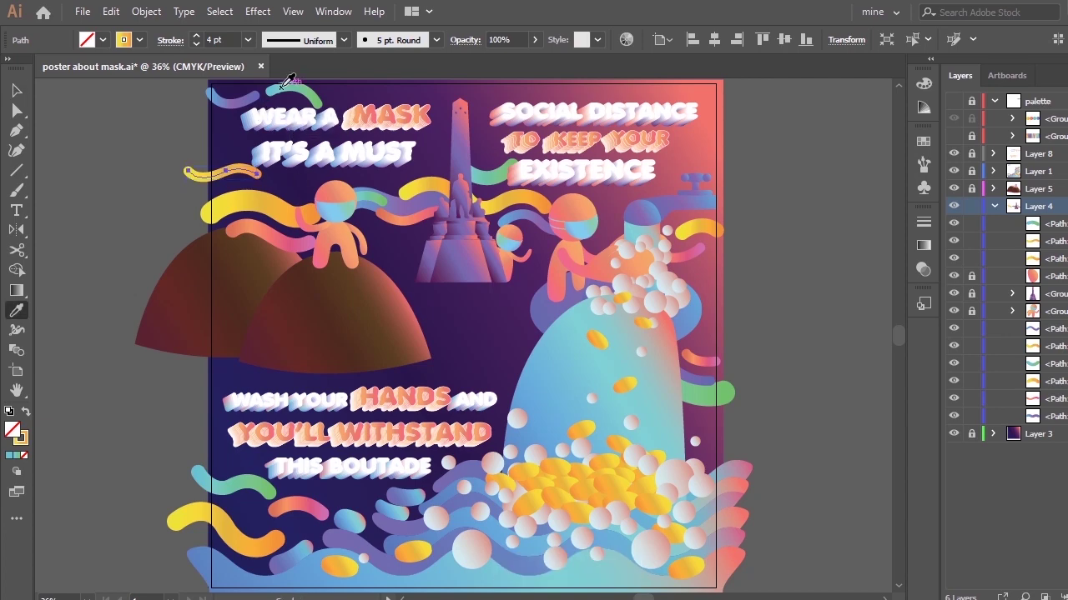
{"action": "left_click", "coordinate": [288, 86]}
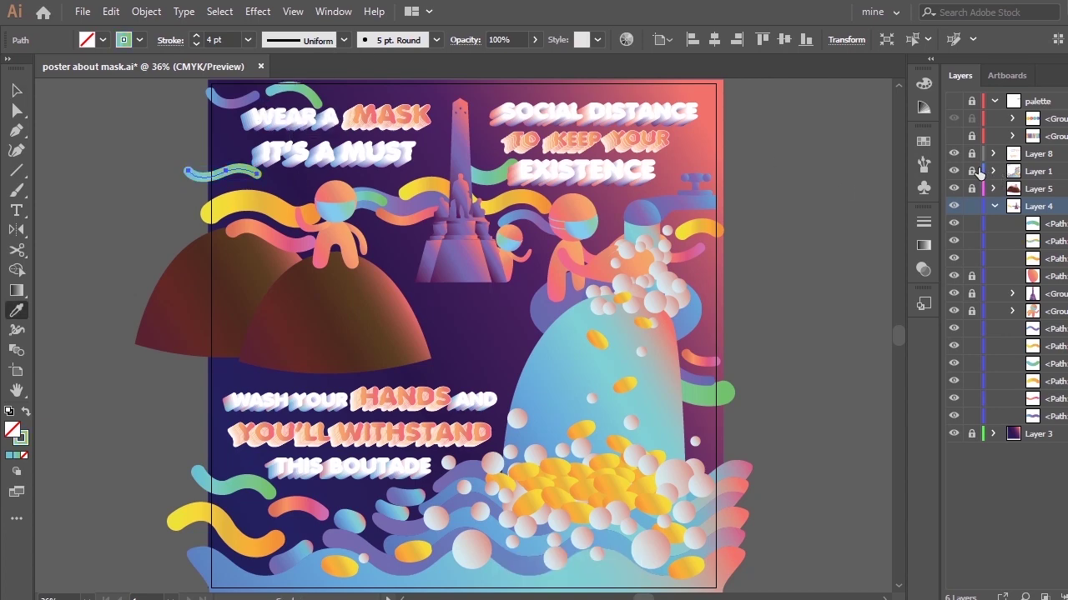
Recolour Layer 1's blue-green arch above the mask heading with the yellow-orange gradient at 4 pt, and deselect it
{"action": "left_click", "coordinate": [991, 171]}
{"action": "left_click", "coordinate": [292, 90], "text": "ctrl"}
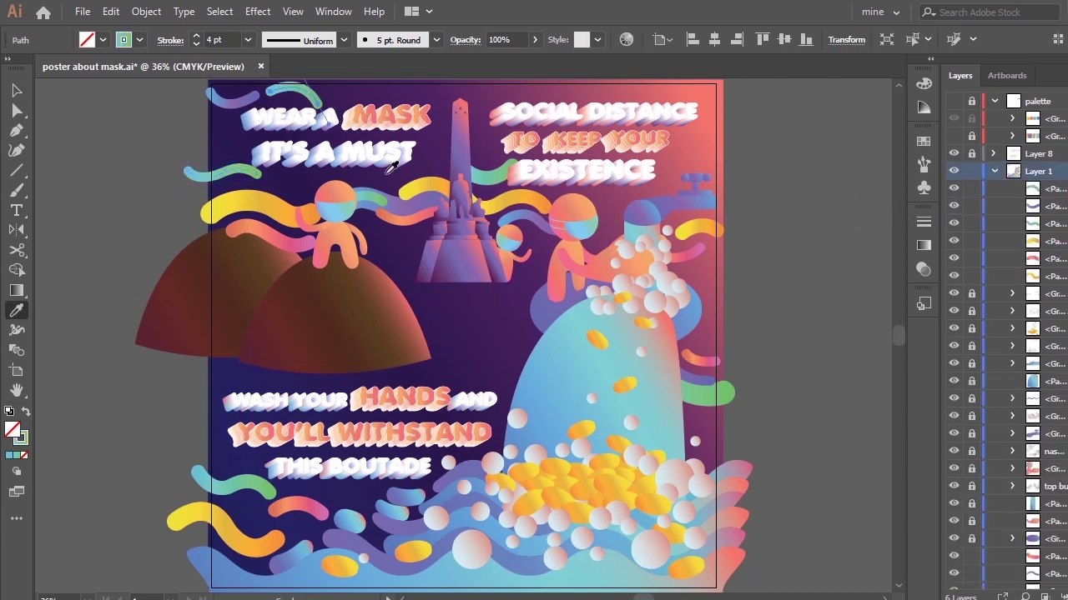
{"action": "left_click", "coordinate": [412, 190]}
{"action": "left_click", "coordinate": [248, 40]}
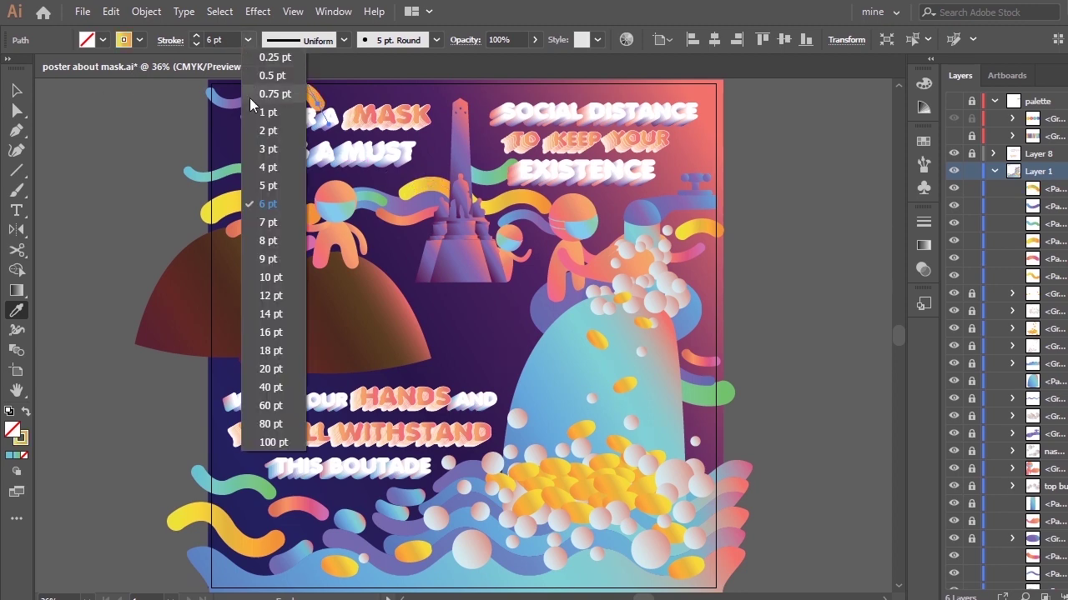
{"action": "left_click", "coordinate": [266, 171]}
{"action": "key", "text": "v"}
{"action": "left_click", "coordinate": [237, 113]}
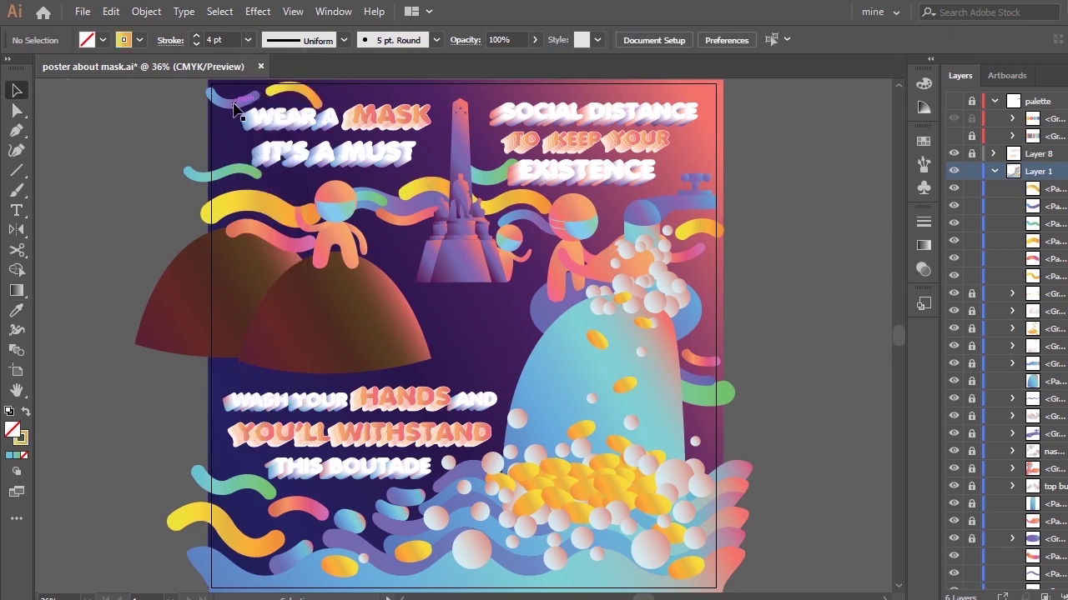
Set the stroke of the blue-purple curve in the poster's upper-left corner to 6 pt, and lock Layer 1
{"action": "left_click", "coordinate": [225, 96]}
{"action": "left_click", "coordinate": [248, 41]}
{"action": "left_click", "coordinate": [263, 215]}
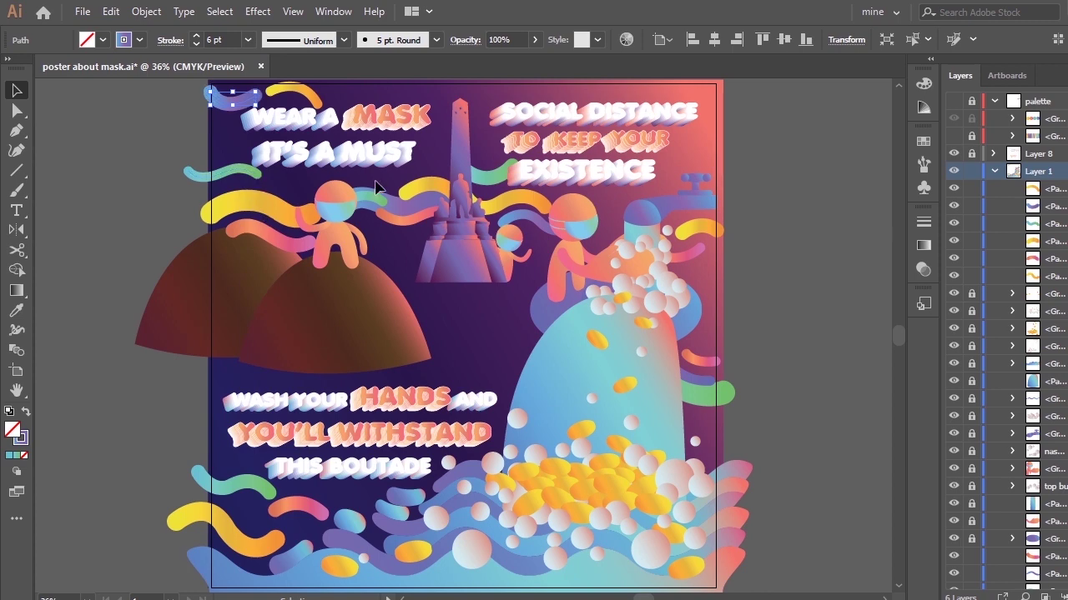
{"action": "left_click", "coordinate": [449, 144]}
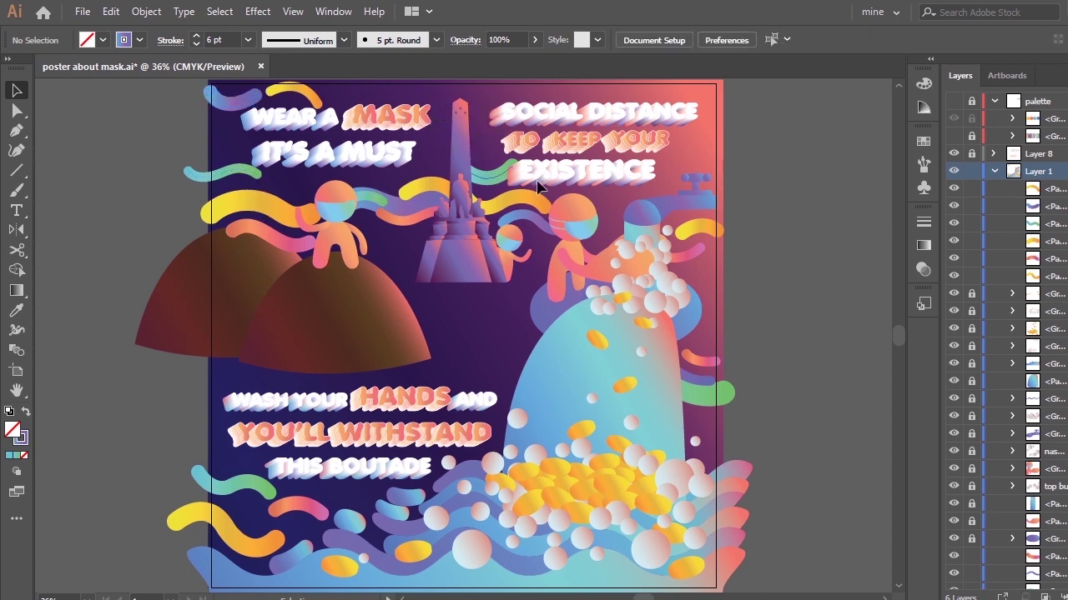
{"action": "left_click", "coordinate": [993, 171]}
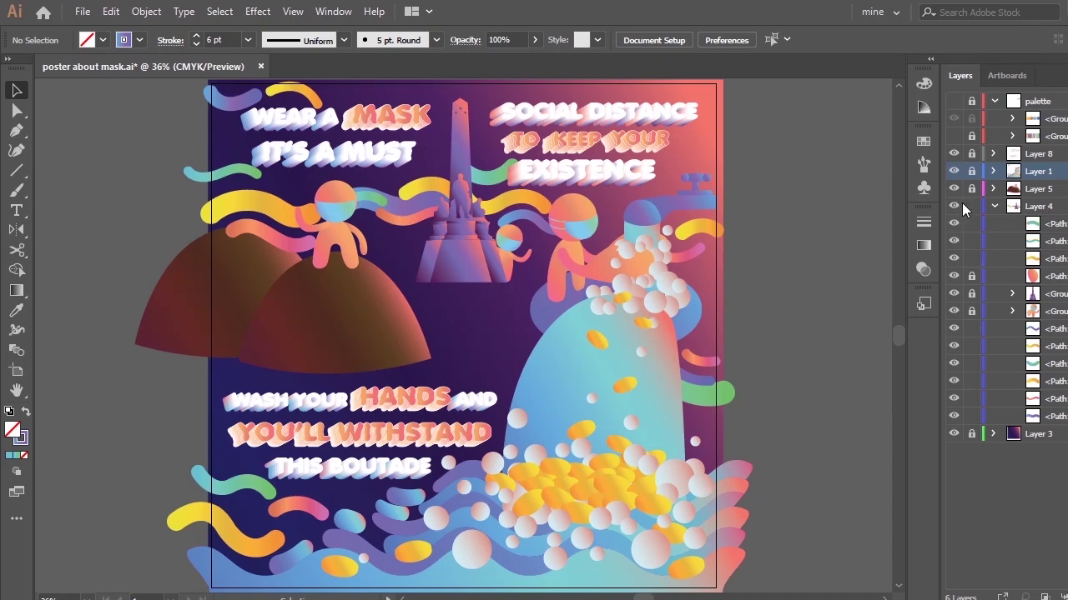
Move the small blue-green wave from the masked figure's head to beside the monument and stack it below the figure group in Layer 4
{"action": "mouse_move", "coordinate": [370, 201]}
{"action": "left_mouse_down"}
{"action": "mouse_move", "coordinate": [368, 181]}
{"action": "mouse_move", "coordinate": [366, 202]}
{"action": "mouse_move", "coordinate": [364, 192]}
{"action": "left_mouse_up"}
{"action": "key", "text": "ctrl+z"}
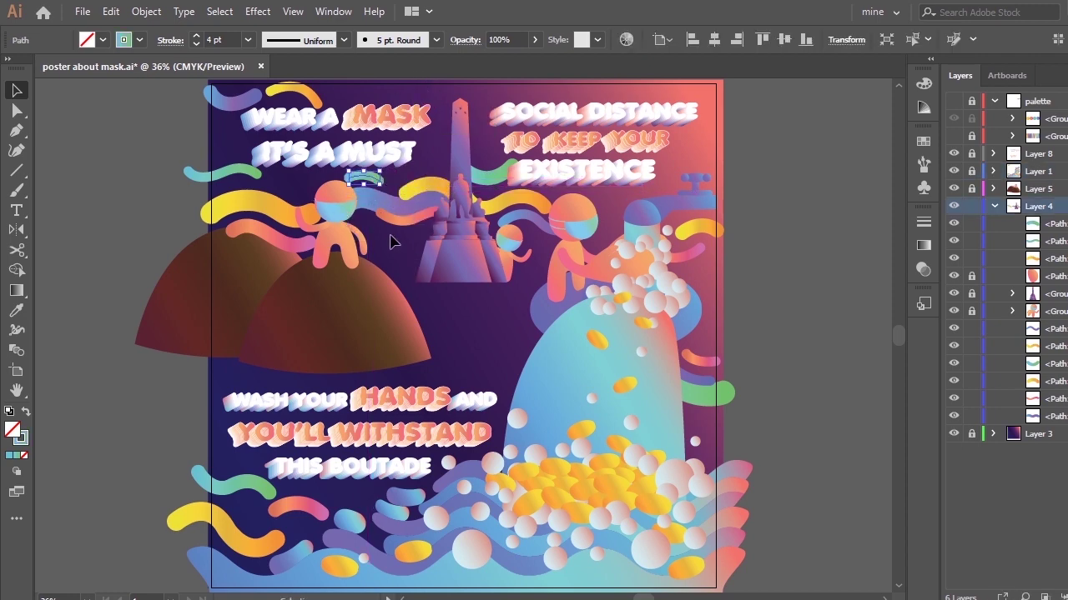
{"action": "left_click_drag", "start_coordinate": [373, 186], "coordinate": [442, 173]}
{"action": "left_click_drag", "start_coordinate": [1049, 236], "coordinate": [1052, 321]}
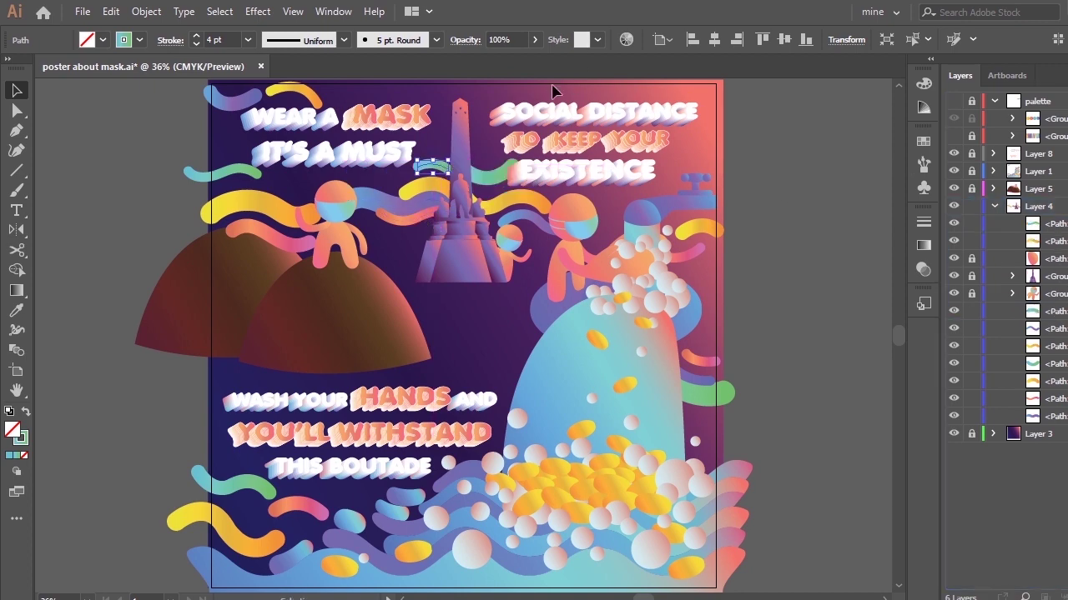
Recolour the small wave with the pink-orange gradient and place it behind the masked figure's head
{"action": "key", "text": "i"}
{"action": "left_click", "coordinate": [692, 259]}
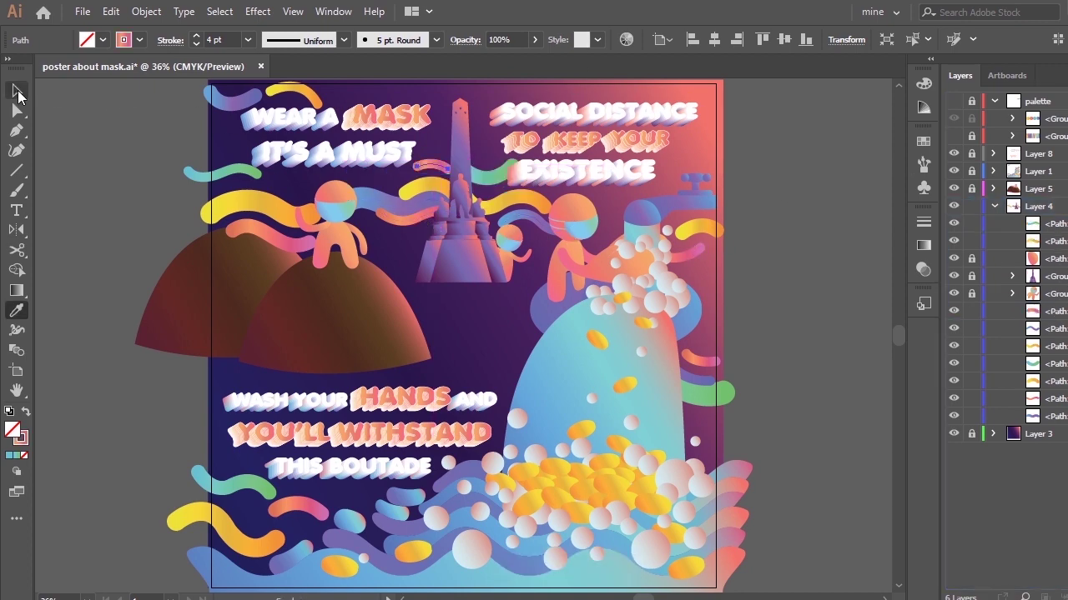
{"action": "left_click", "coordinate": [17, 90]}
{"action": "left_click_drag", "start_coordinate": [442, 169], "coordinate": [446, 170]}
{"action": "left_click", "coordinate": [797, 221]}
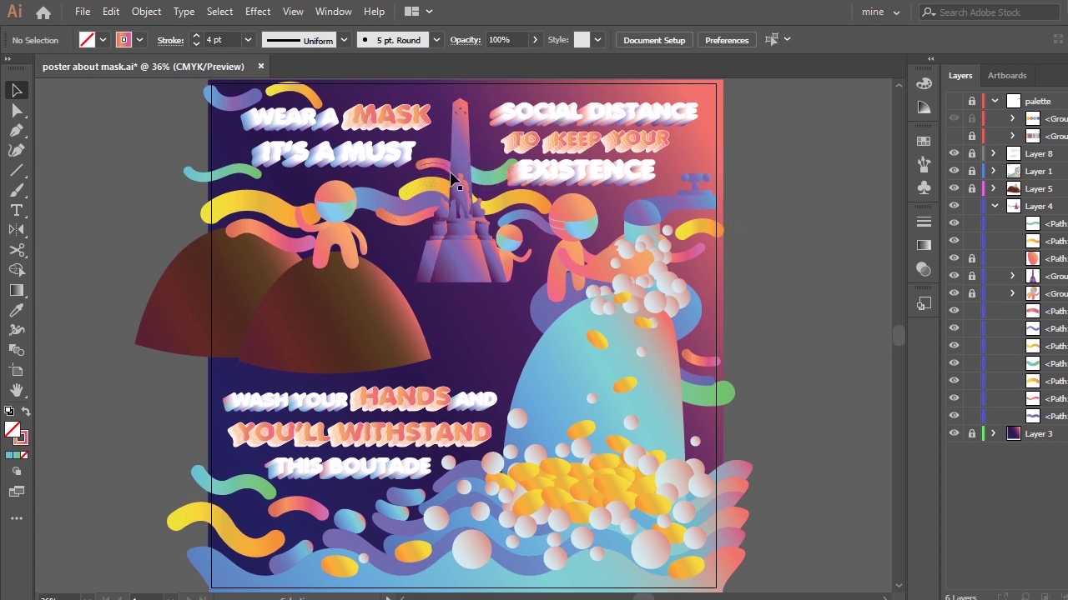
{"action": "left_click_drag", "start_coordinate": [417, 174], "coordinate": [367, 182]}
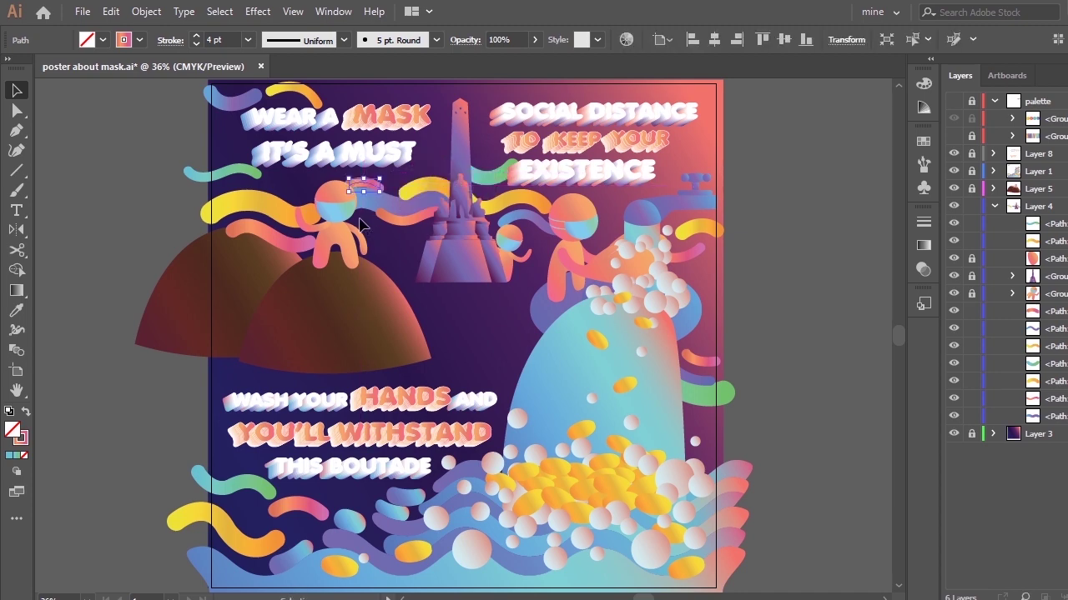
{"action": "left_click", "coordinate": [419, 290]}
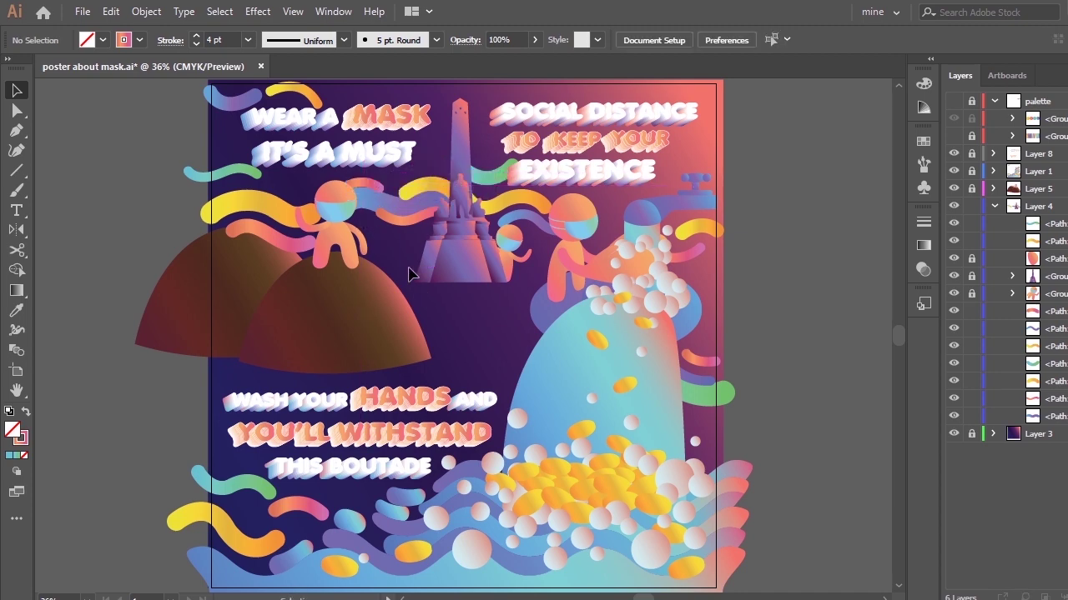
Recolour the orange wave below the long blue-purple wave with the blue-green gradient at 6 pt, and deselect it
{"action": "left_click", "coordinate": [385, 184]}
{"action": "left_click", "coordinate": [415, 218]}
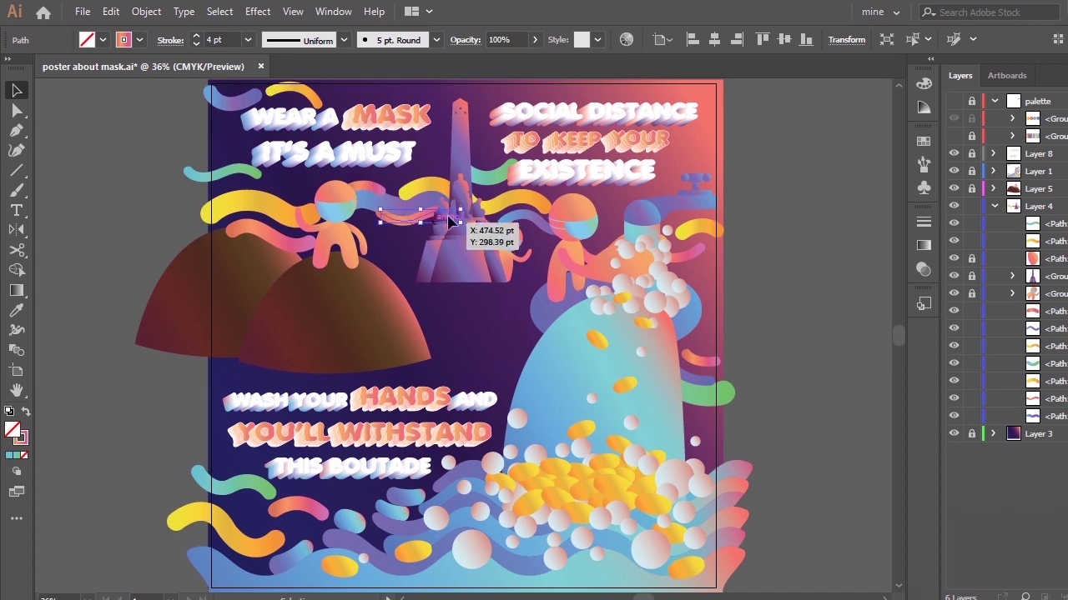
{"action": "key", "text": "i"}
{"action": "left_click", "coordinate": [491, 179]}
{"action": "left_click", "coordinate": [16, 89]}
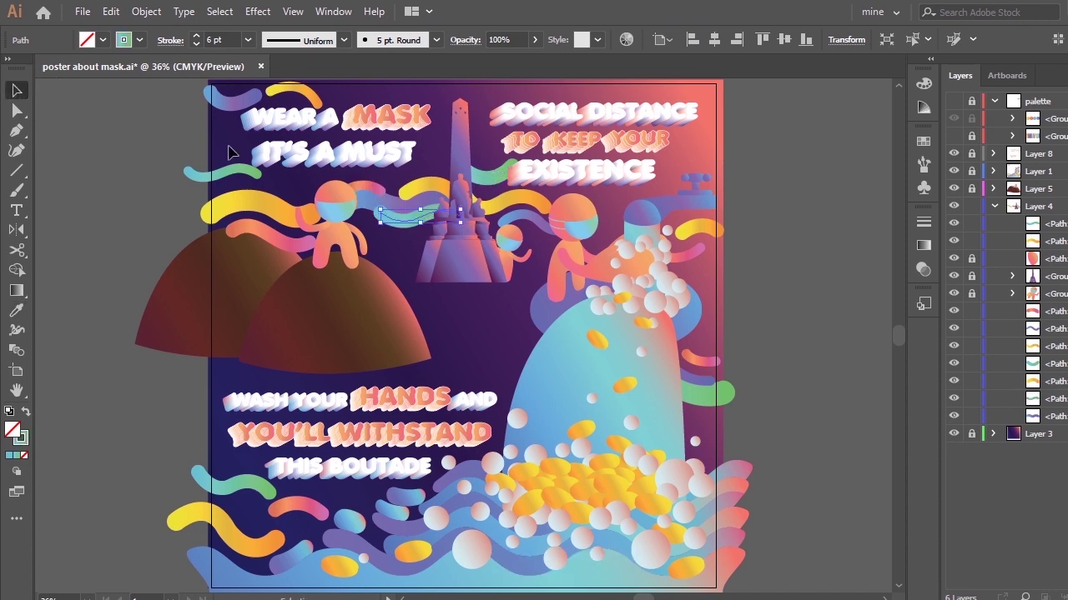
{"action": "left_click", "coordinate": [769, 209]}
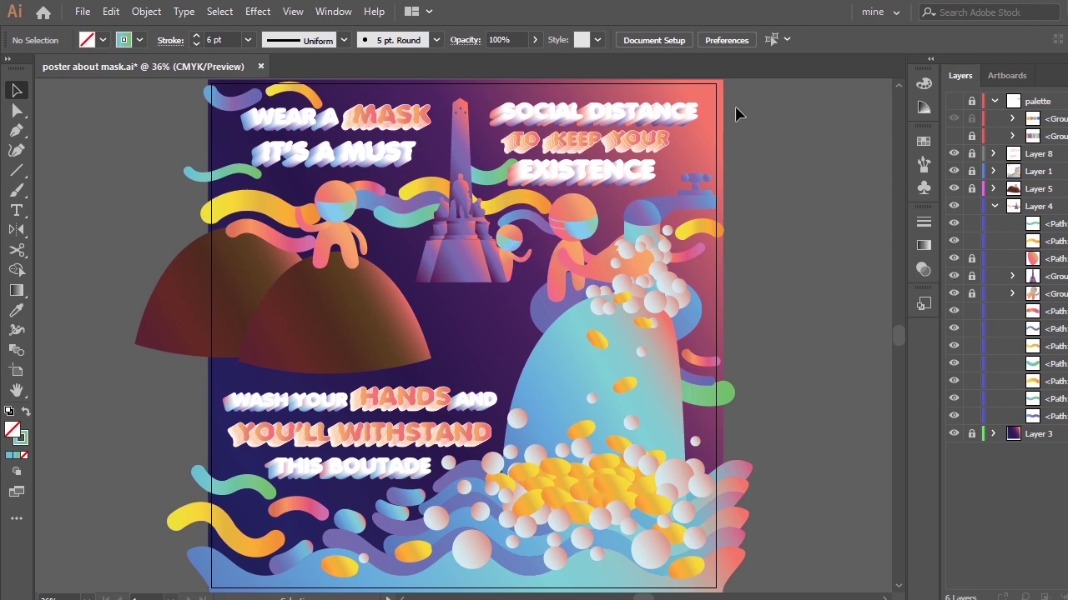
Hide Layer 4's long blue-purple wave between the masked figure and the monument, and show it again to compare
{"action": "left_click", "coordinate": [425, 207]}
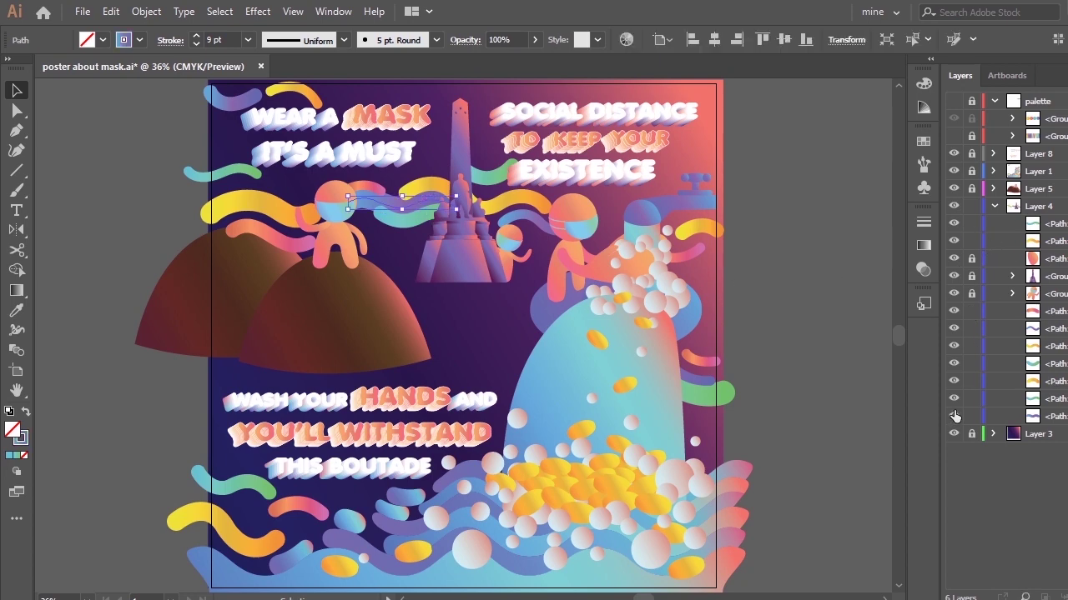
{"action": "key", "text": "ctrl+shift+a"}
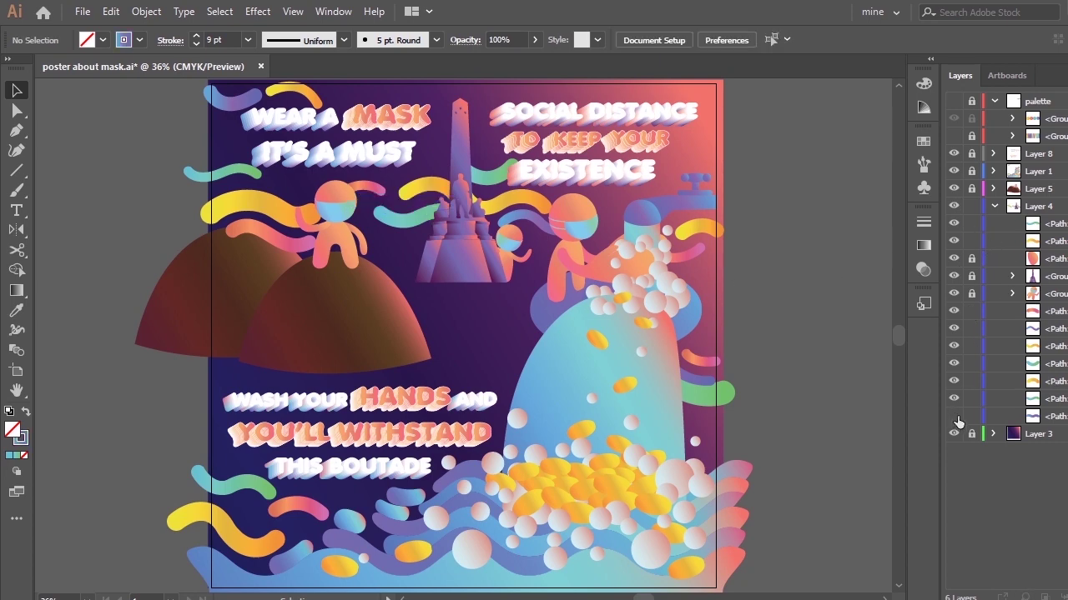
{"action": "left_click", "coordinate": [953, 417]}
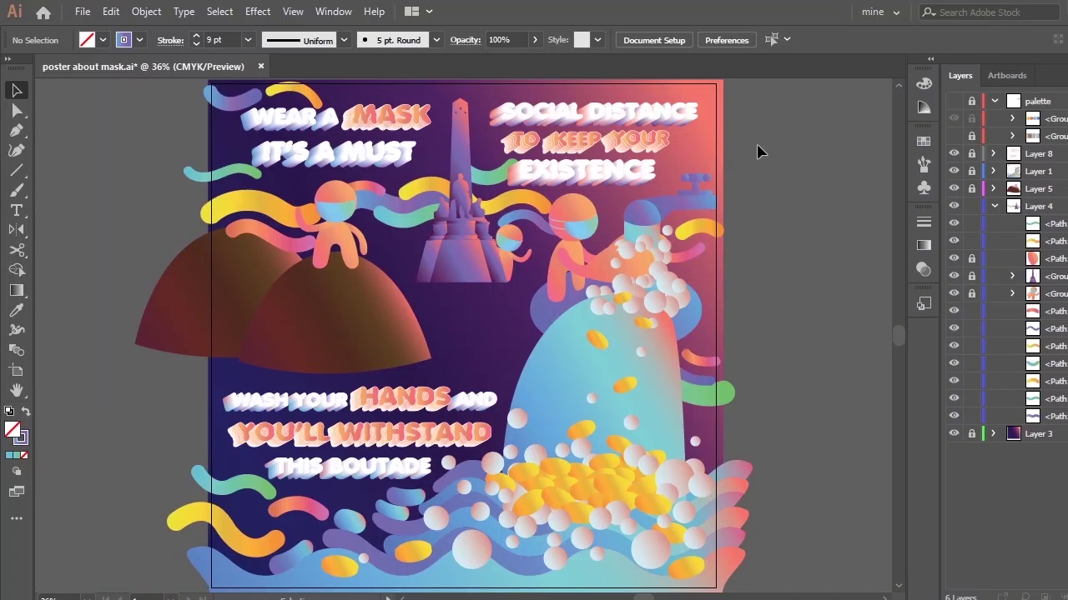
Draw an S-shaped wave with the Pen tool from the poster's right margin to the word EXISTENCE and sample the yellow-orange gradient for it
{"action": "key", "text": "i"}
{"action": "key", "text": "p"}
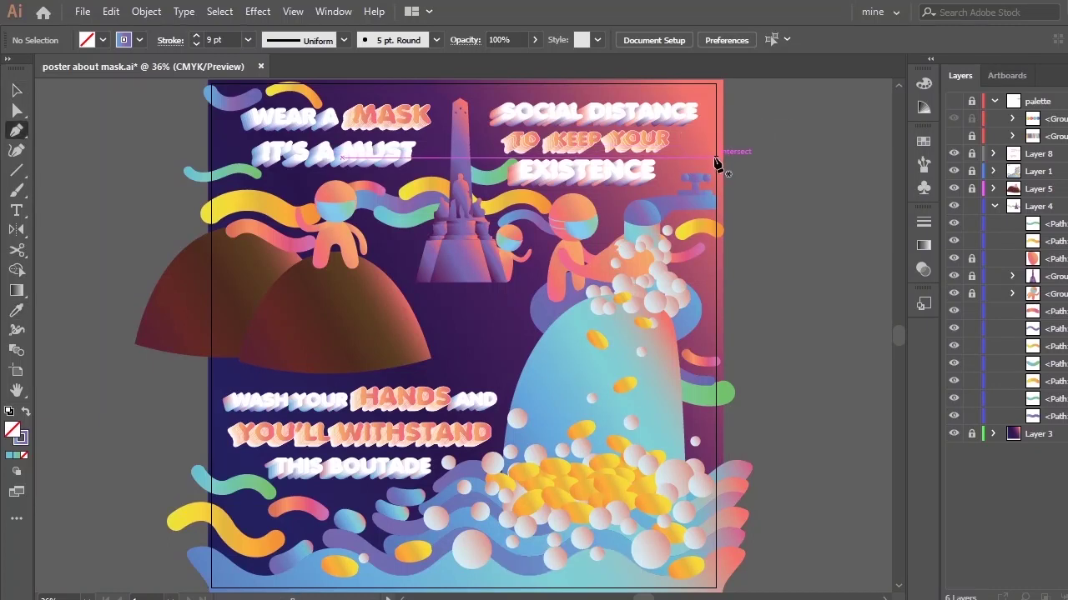
{"action": "left_click", "coordinate": [671, 160]}
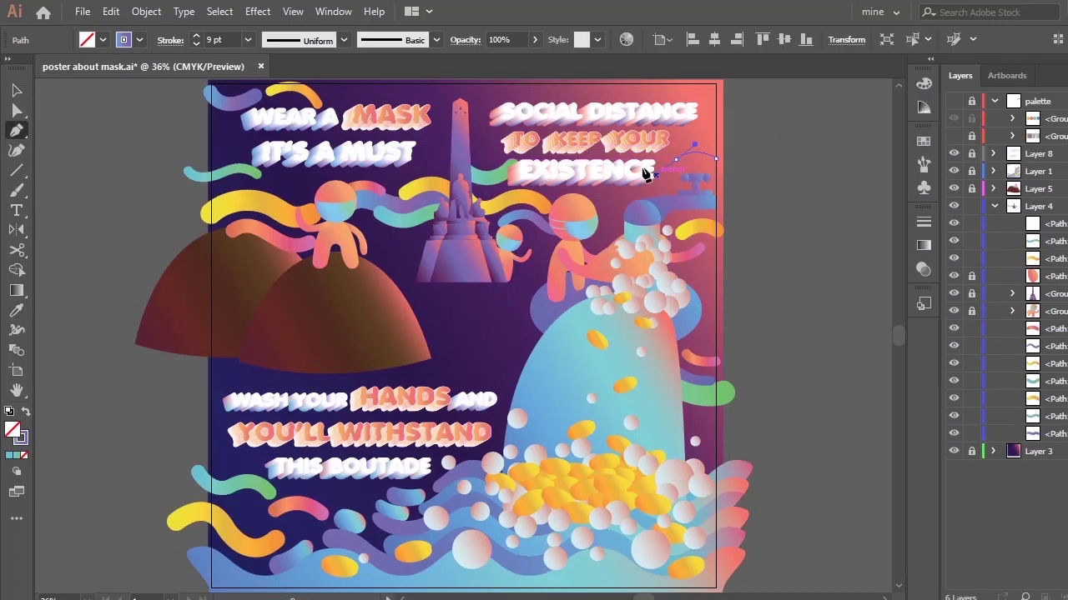
{"action": "left_click_drag", "start_coordinate": [641, 167], "coordinate": [624, 149]}
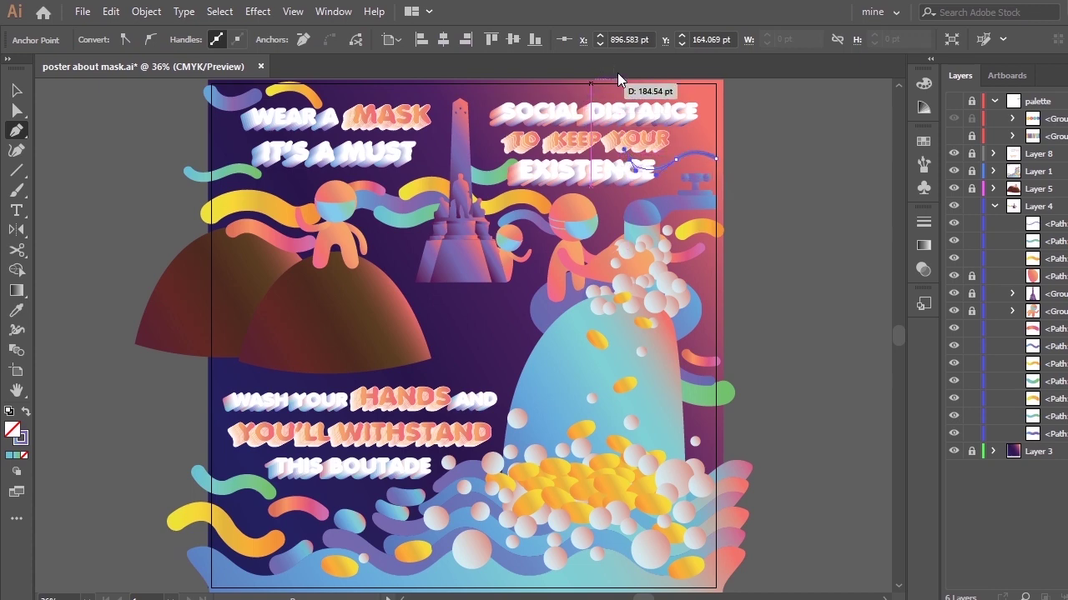
{"action": "key", "text": "i"}
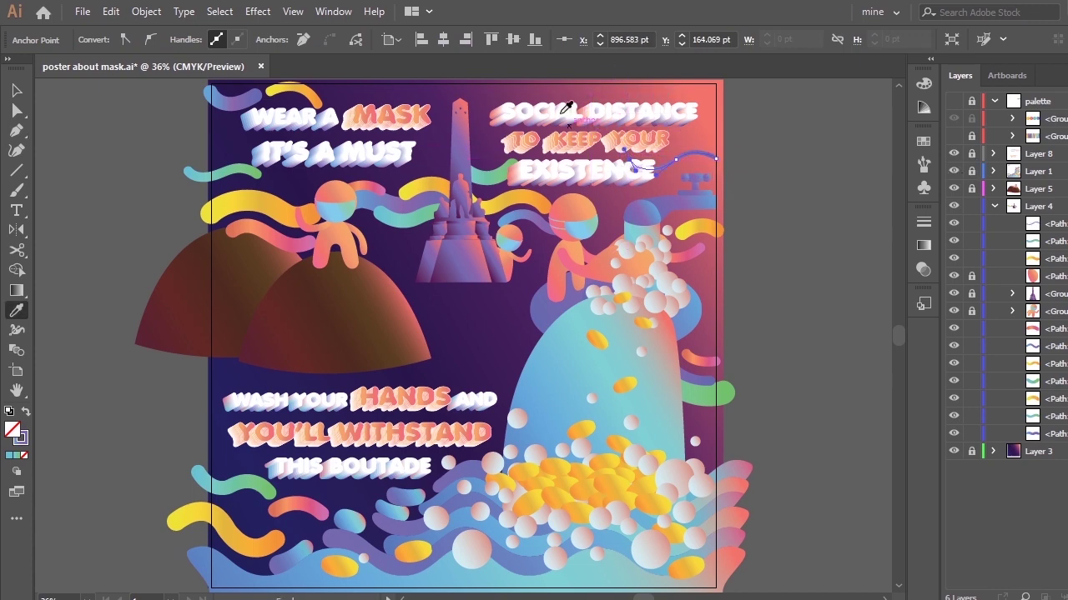
{"action": "left_click", "coordinate": [520, 197]}
Apply the 5 pt. Round brush to the new wave and set its stroke to 6 pt
{"action": "left_click", "coordinate": [436, 41]}
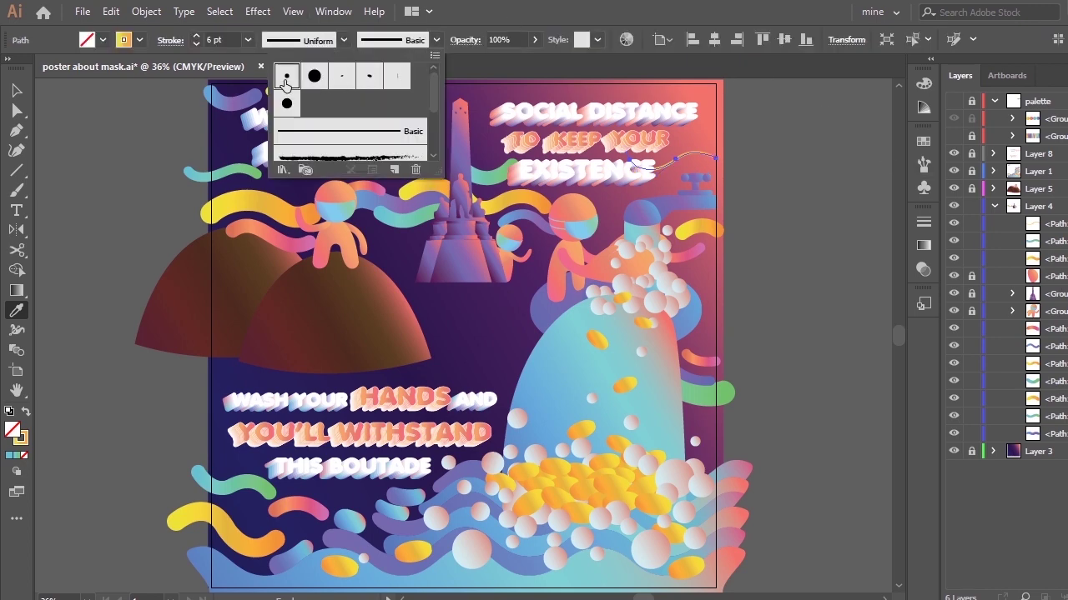
{"action": "left_click", "coordinate": [286, 76]}
{"action": "left_click", "coordinate": [246, 41]}
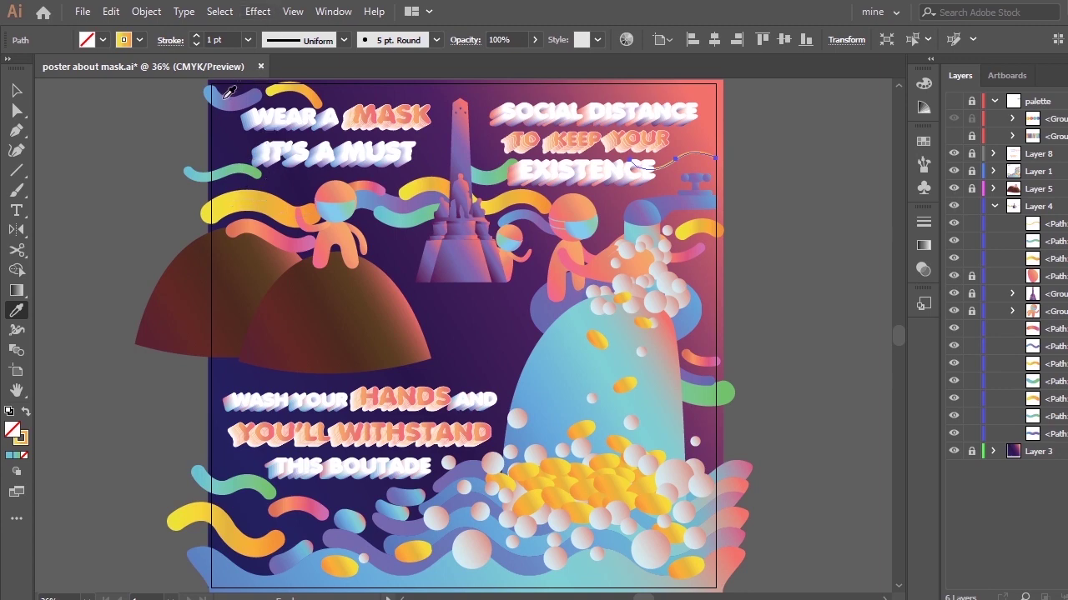
{"action": "left_click", "coordinate": [247, 40]}
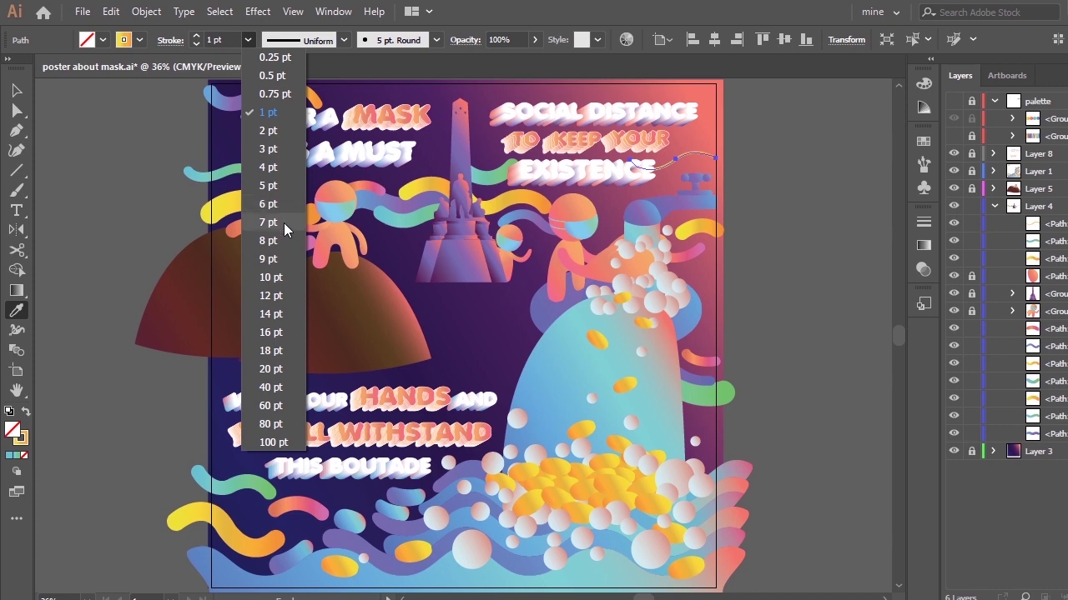
{"action": "left_click", "coordinate": [284, 223]}
{"action": "left_click", "coordinate": [246, 40]}
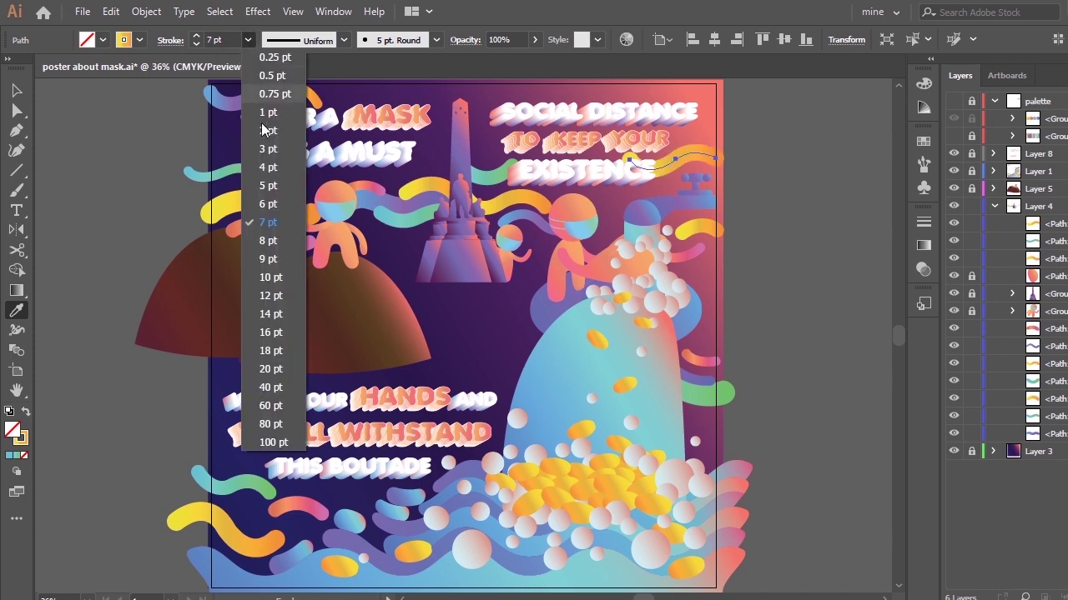
{"action": "left_click", "coordinate": [278, 198]}
Move the new yellow wave outward across the poster's right edge, set its stroke to 4 pt, and deselect it
{"action": "key", "text": "v"}
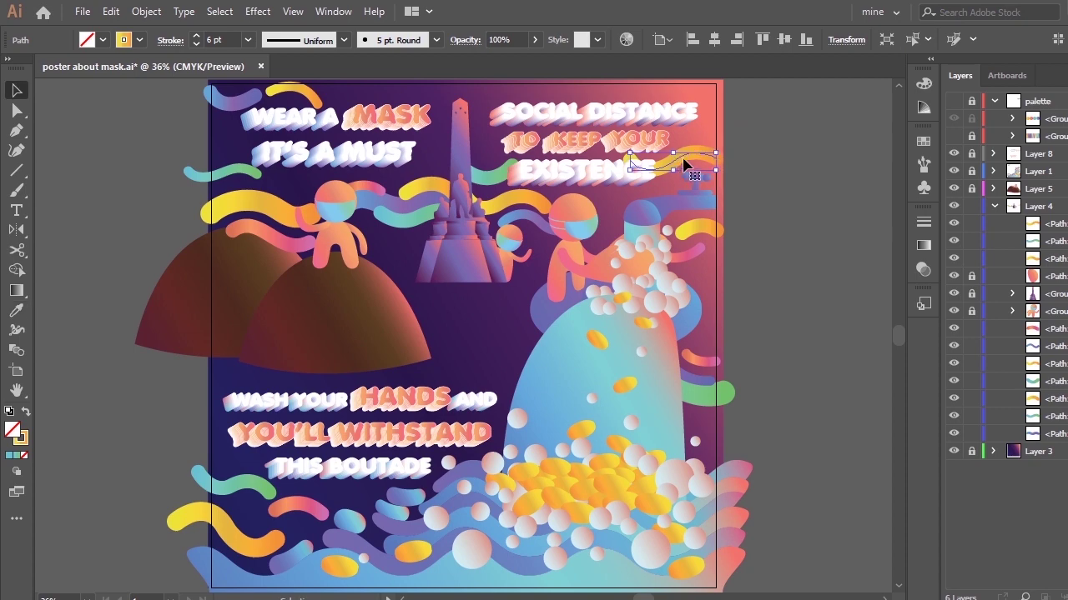
{"action": "left_click_drag", "start_coordinate": [688, 164], "coordinate": [739, 161]}
{"action": "left_click", "coordinate": [248, 40]}
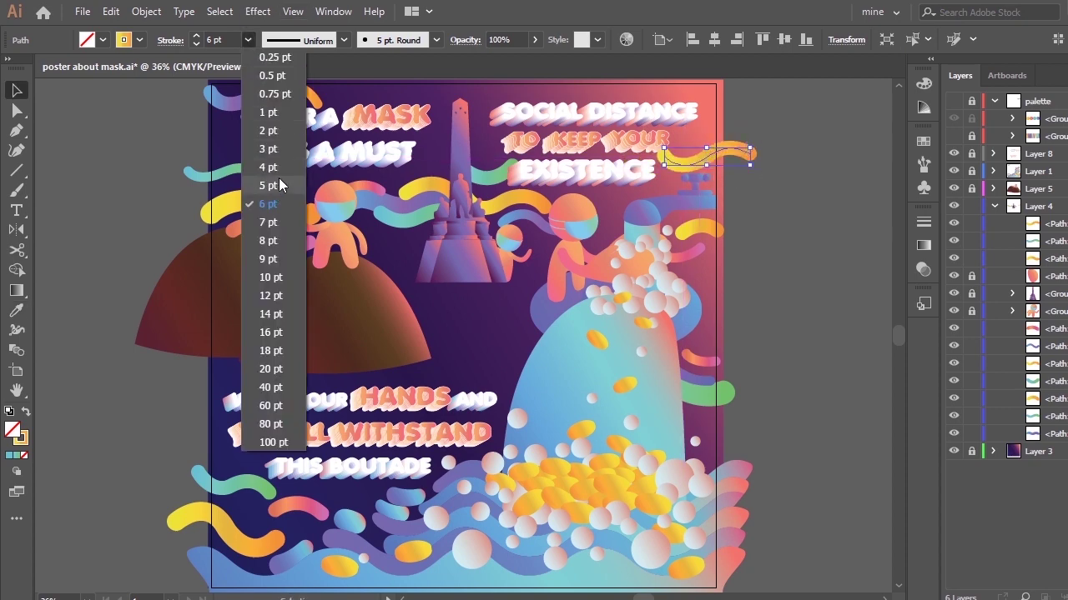
{"action": "left_click", "coordinate": [279, 167]}
{"action": "left_click", "coordinate": [728, 224]}
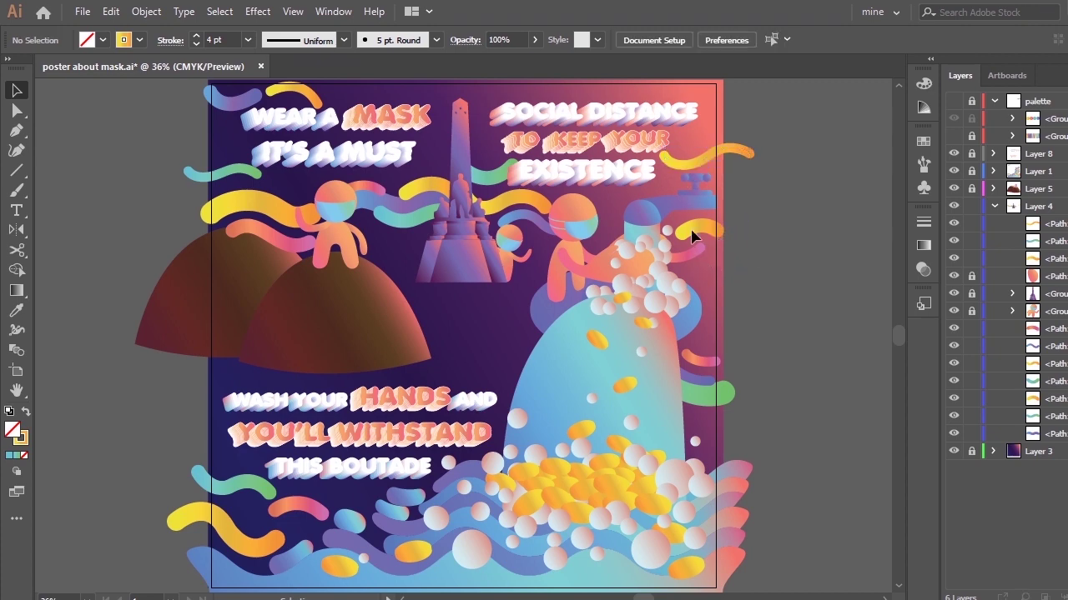
Scale down the yellow wave at the poster's right edge slightly and set its stroke to 6 pt
{"action": "left_click", "coordinate": [726, 152]}
{"action": "left_click_drag", "start_coordinate": [753, 169], "coordinate": [739, 163]}
{"action": "left_click", "coordinate": [247, 39]}
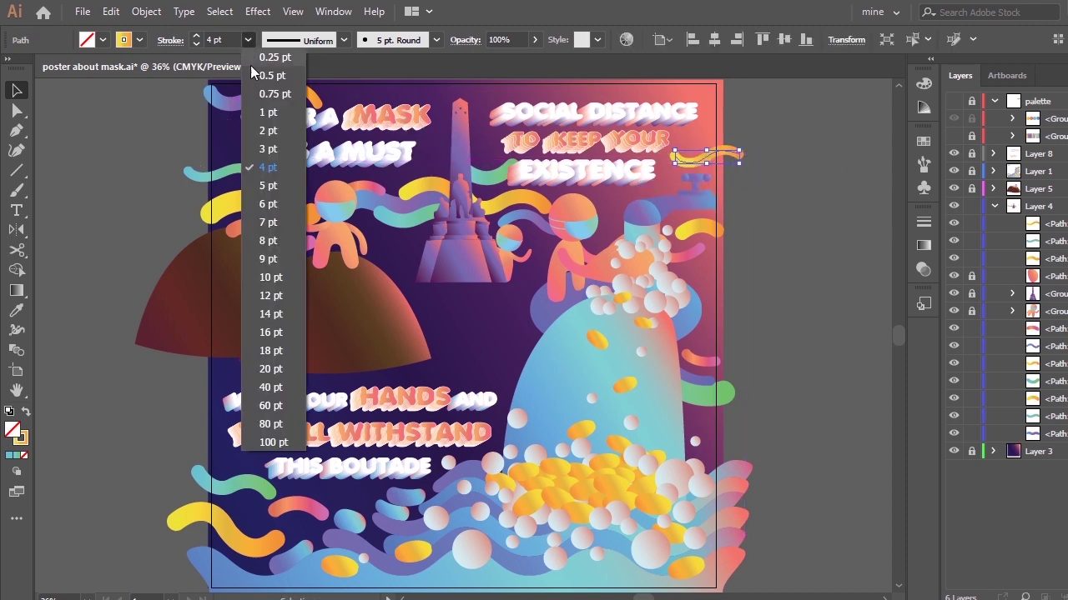
{"action": "left_click", "coordinate": [273, 205]}
{"action": "left_click", "coordinate": [724, 209]}
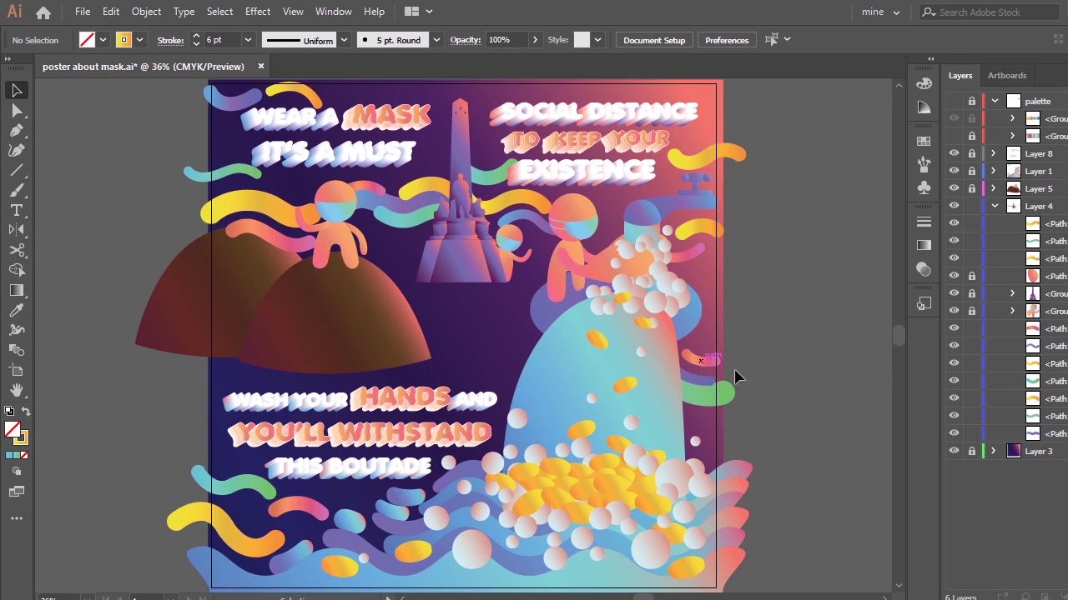
Unlock Layer 1 and extend the pink wave beside the blue hill inward across the hill with the Pen tool
{"action": "left_click", "coordinate": [992, 171]}
{"action": "left_click", "coordinate": [992, 171]}
{"action": "left_click", "coordinate": [971, 171]}
{"action": "left_click", "coordinate": [687, 361]}
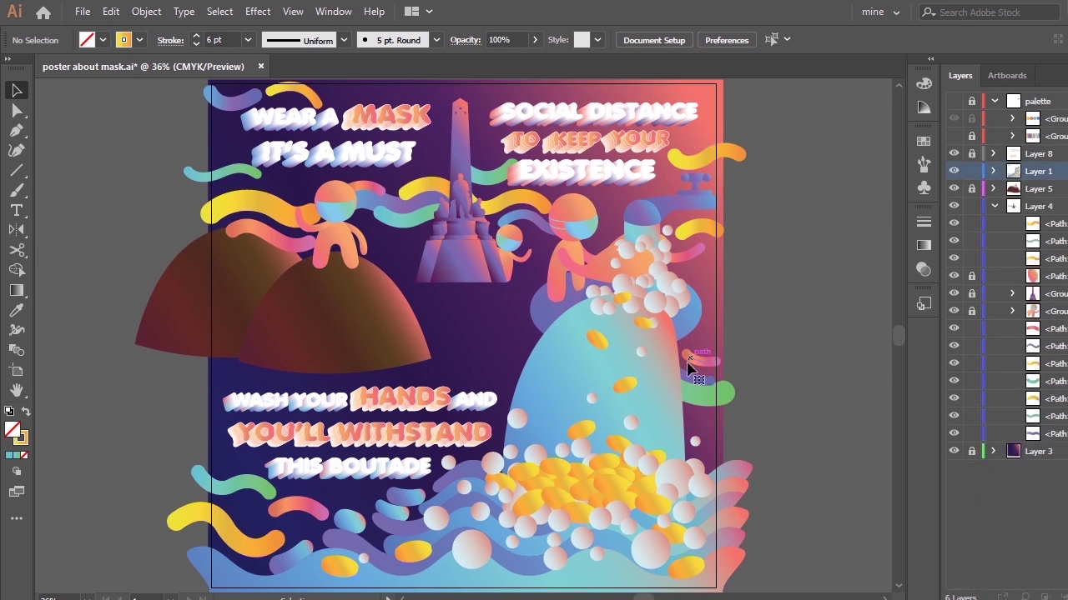
{"action": "left_click", "coordinate": [689, 365]}
{"action": "key", "text": "a"}
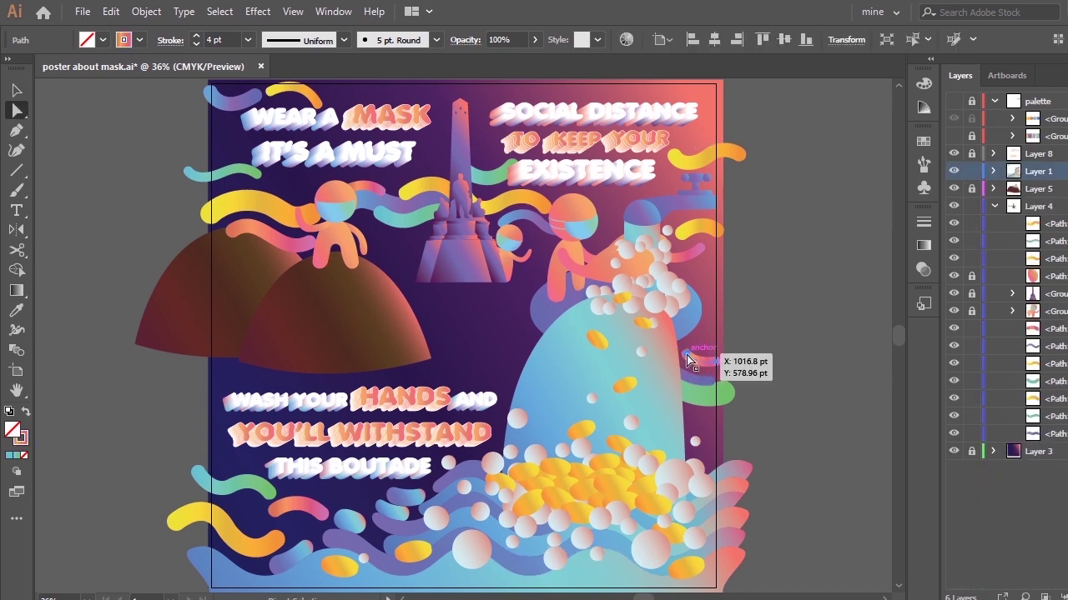
{"action": "key", "text": "p"}
{"action": "left_click", "coordinate": [687, 356]}
{"action": "left_click_drag", "start_coordinate": [646, 357], "coordinate": [683, 358]}
{"action": "key", "text": "a"}
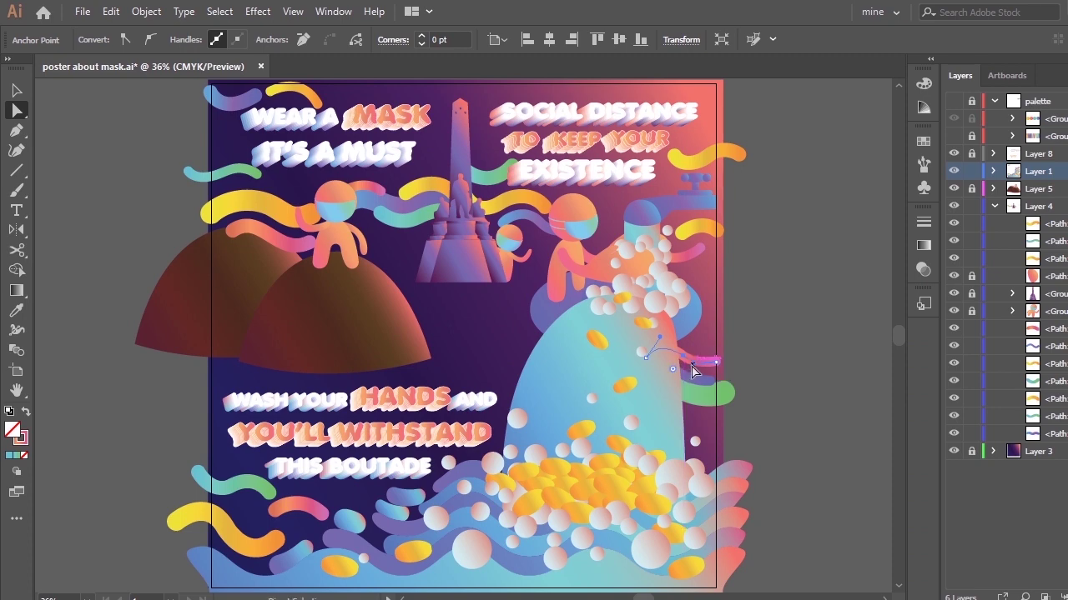
{"action": "left_click", "coordinate": [738, 349]}
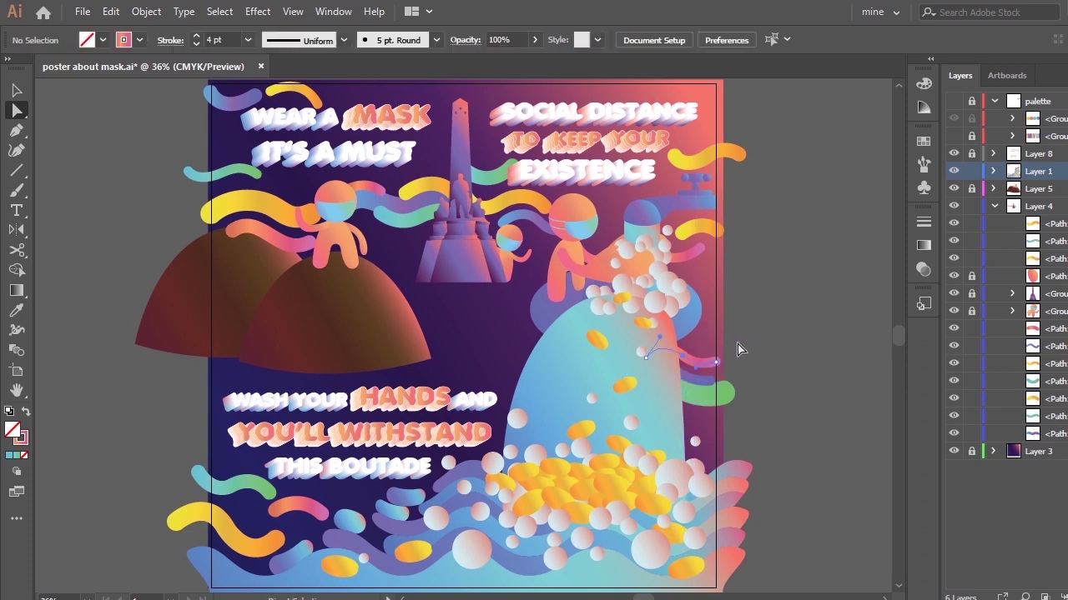
Shift the extended pink wave slightly toward the hill, adjust its anchors to smooth the curve, and deselect it
{"action": "left_click", "coordinate": [691, 382]}
{"action": "key", "text": "v"}
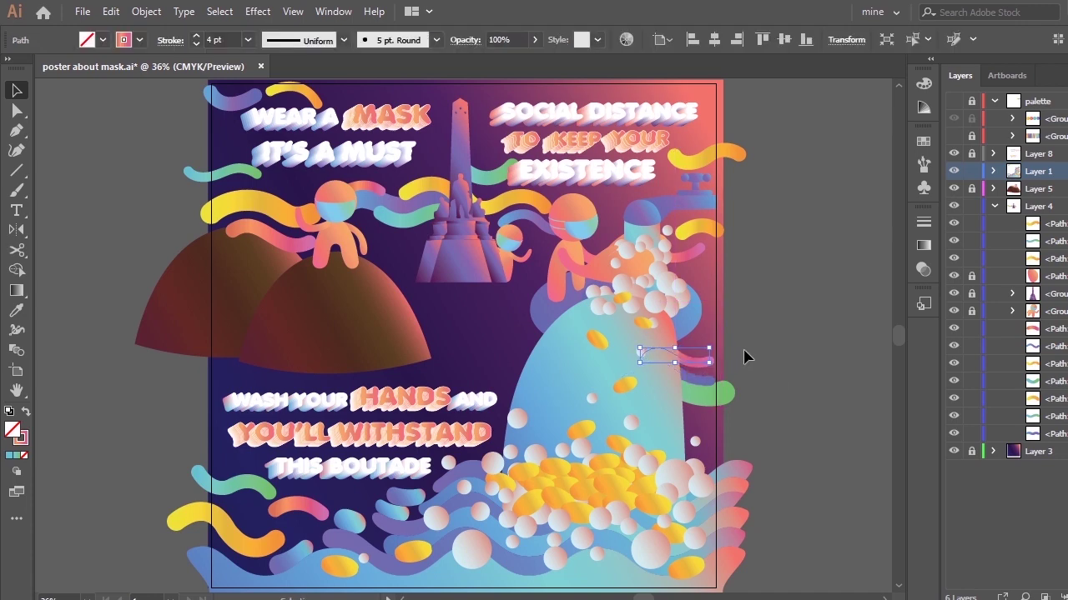
{"action": "left_click", "coordinate": [745, 357]}
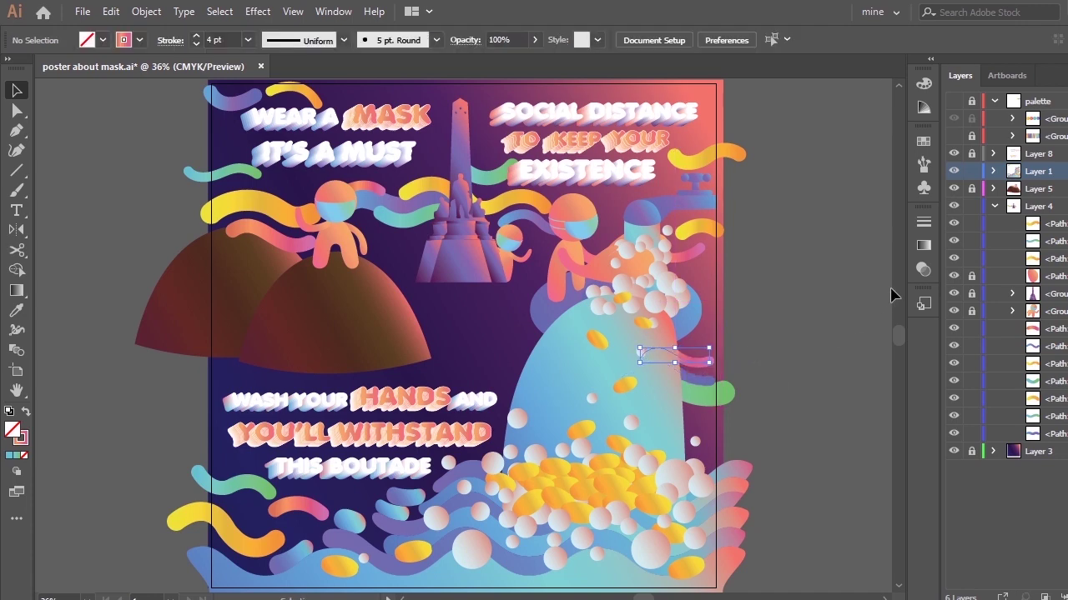
{"action": "left_click", "coordinate": [660, 372]}
{"action": "key", "text": "a"}
{"action": "left_click_drag", "start_coordinate": [678, 360], "coordinate": [647, 392]}
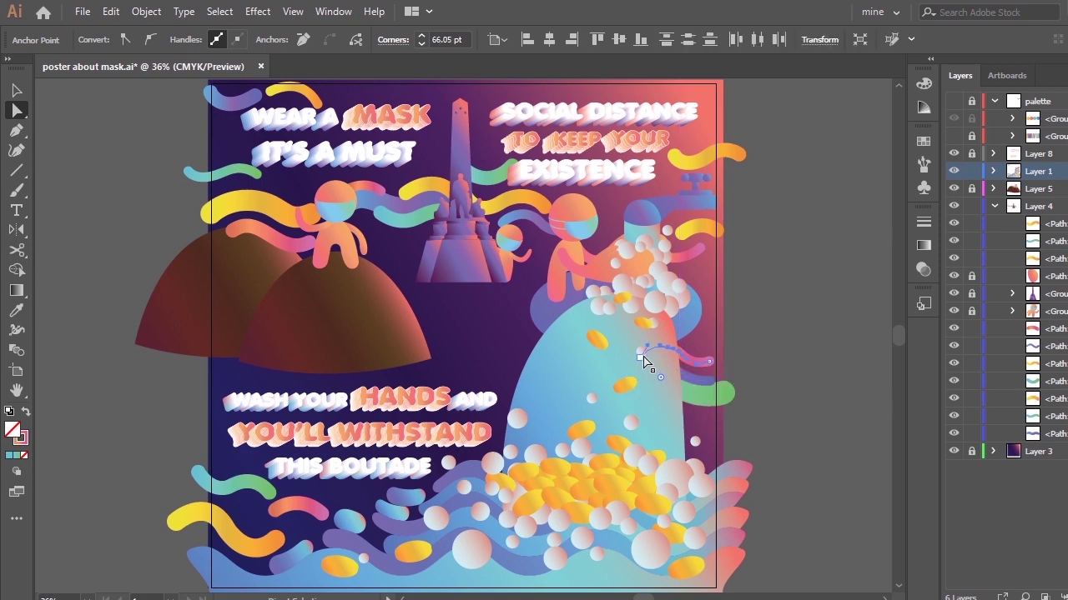
{"action": "left_click", "coordinate": [759, 320]}
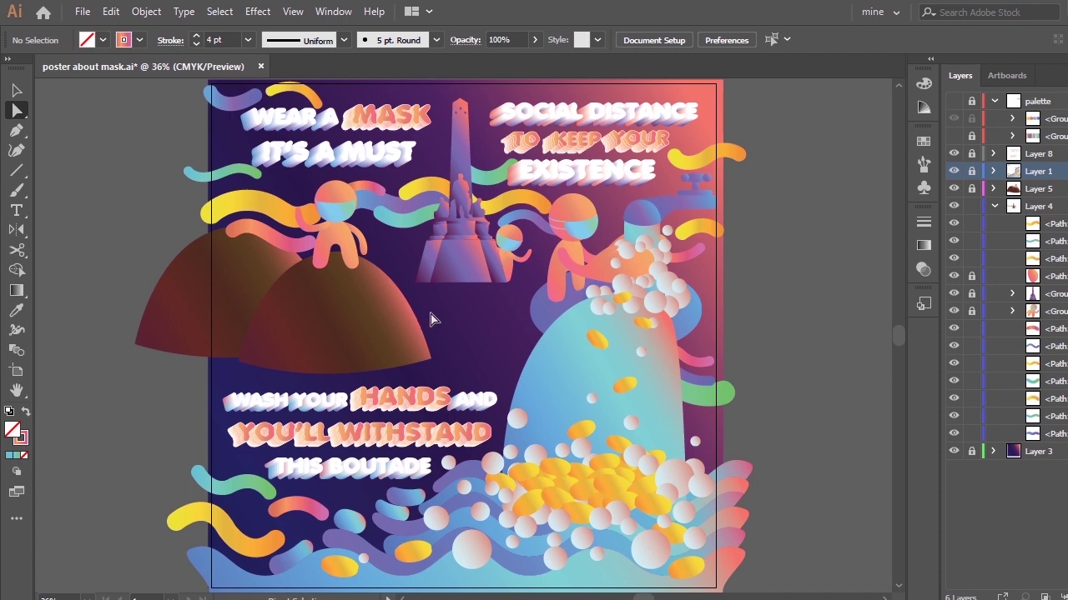
Move the teal-green wave beside the monument down to the brown hill's slope and bring it to the top of Layer 4
{"action": "left_click", "coordinate": [417, 220]}
{"action": "key", "text": "v"}
{"action": "left_click_drag", "start_coordinate": [427, 220], "coordinate": [420, 280]}
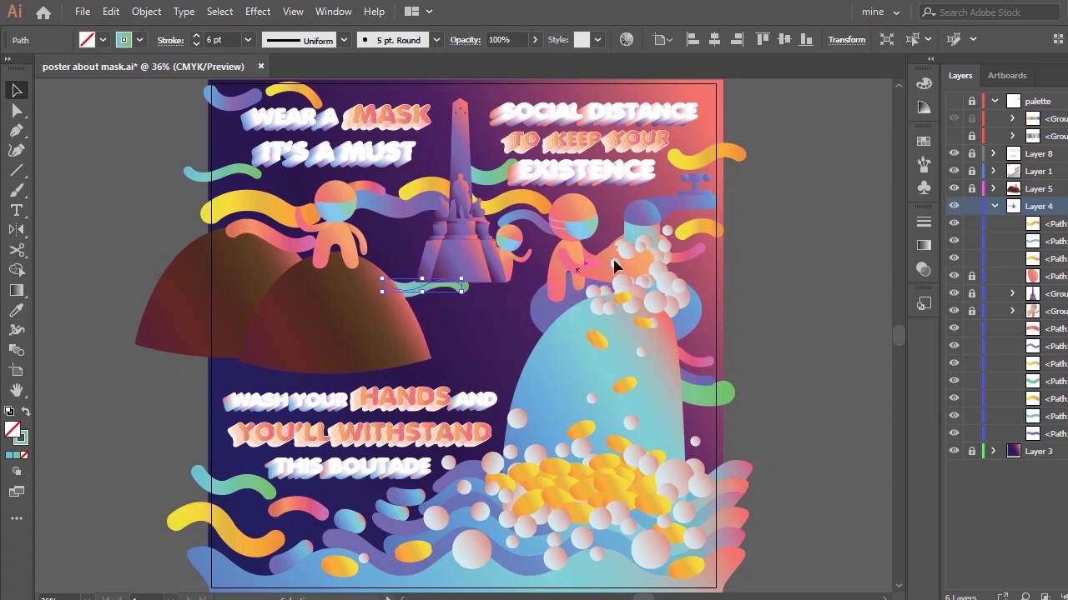
{"action": "left_click_drag", "start_coordinate": [1065, 415], "coordinate": [1057, 220]}
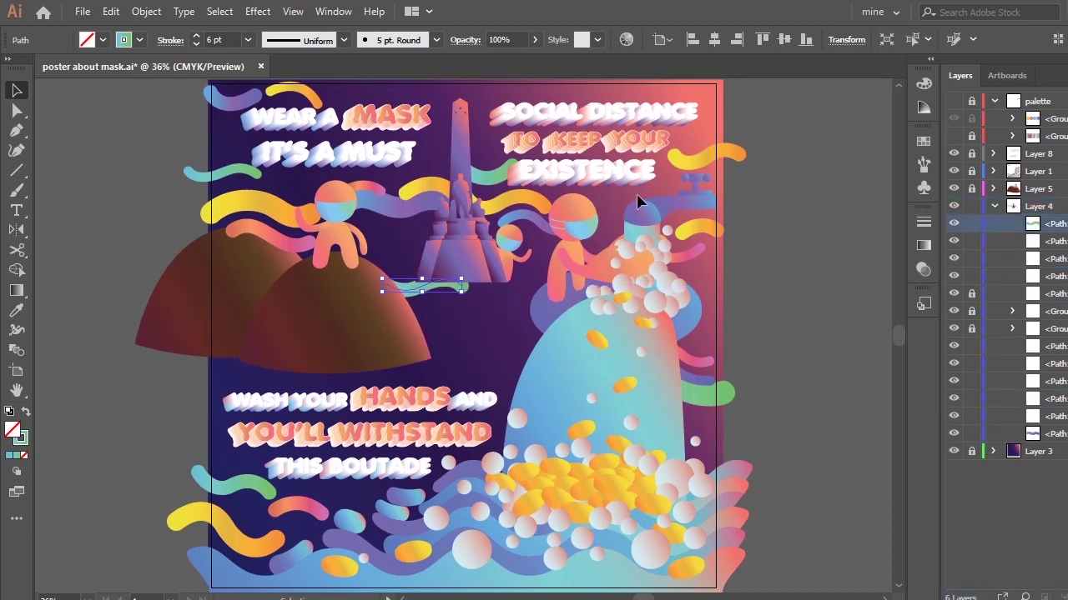
{"action": "left_click_drag", "start_coordinate": [436, 284], "coordinate": [432, 286]}
Lower the blue-purple wave between the masked figure and the monument and set its stroke to 6 pt
{"action": "left_click", "coordinate": [373, 203]}
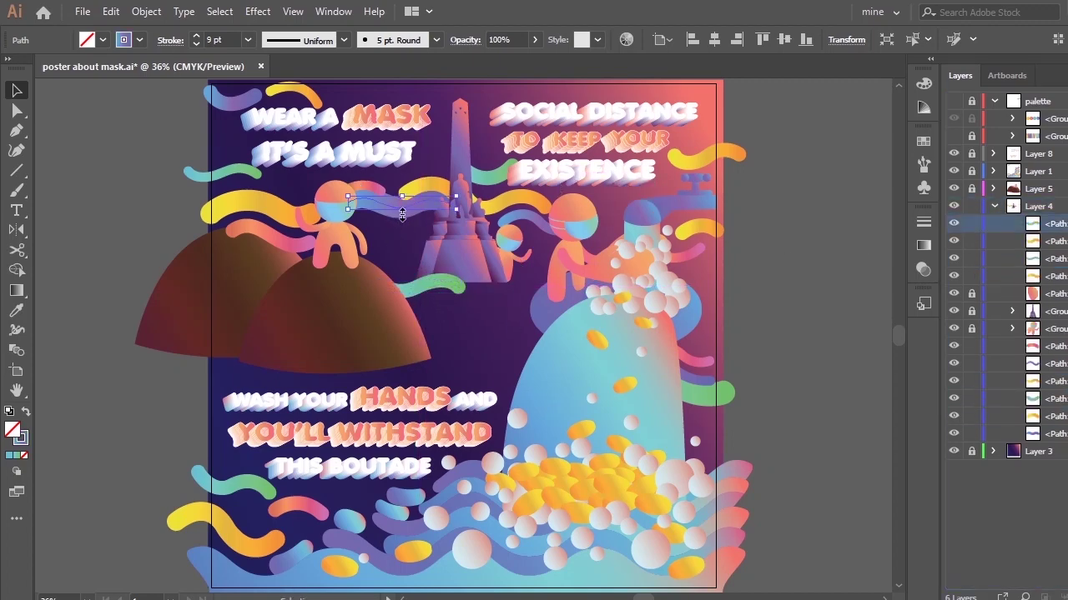
{"action": "left_click_drag", "start_coordinate": [417, 204], "coordinate": [404, 220]}
{"action": "left_click", "coordinate": [248, 40]}
{"action": "left_click", "coordinate": [259, 207]}
Shorten the blue-purple wave by deleting its anchor nearest the monument and move it closer to the masked figure
{"action": "key", "text": "a"}
{"action": "key", "text": "p"}
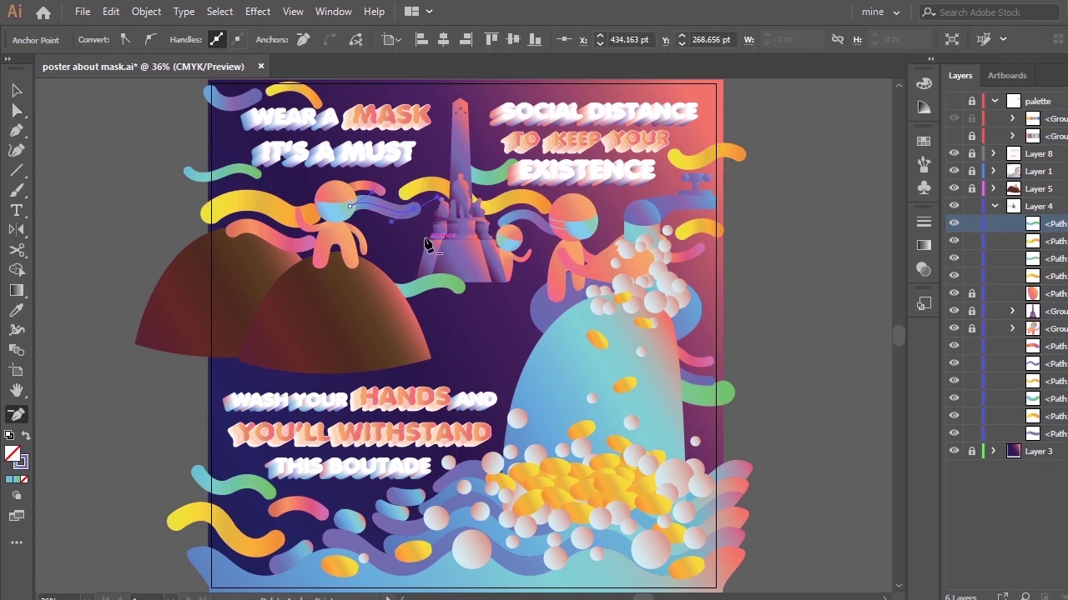
{"action": "key", "text": "v"}
{"action": "mouse_move", "coordinate": [404, 218]}
{"action": "left_mouse_down"}
{"action": "mouse_move", "coordinate": [403, 229]}
{"action": "mouse_move", "coordinate": [422, 228]}
{"action": "mouse_move", "coordinate": [409, 232]}
{"action": "mouse_move", "coordinate": [396, 212]}
{"action": "left_mouse_up"}
{"action": "left_click", "coordinate": [403, 258]}
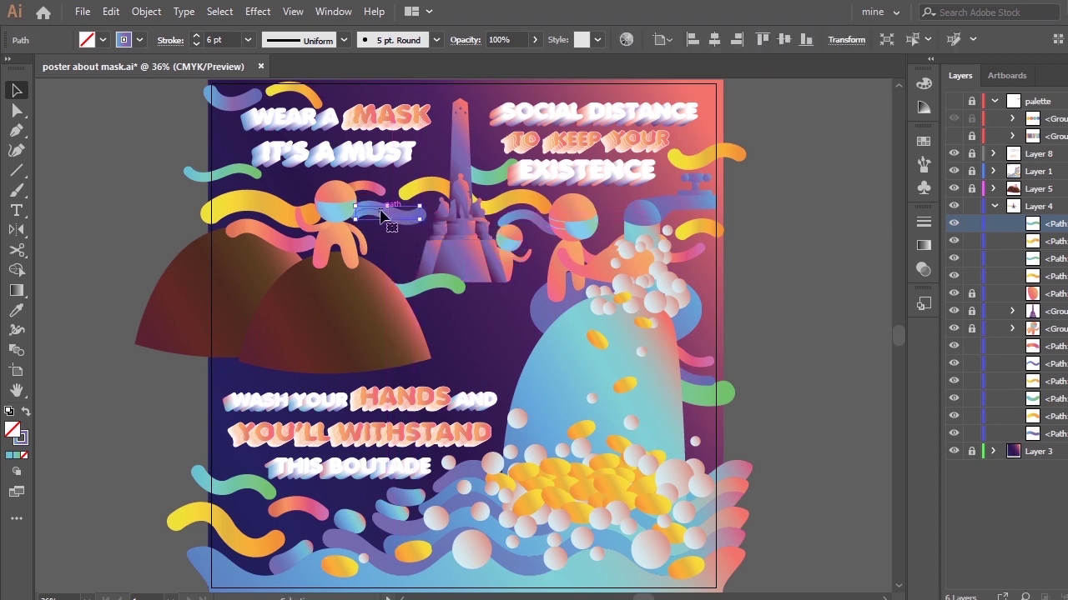
{"action": "left_click", "coordinate": [401, 265]}
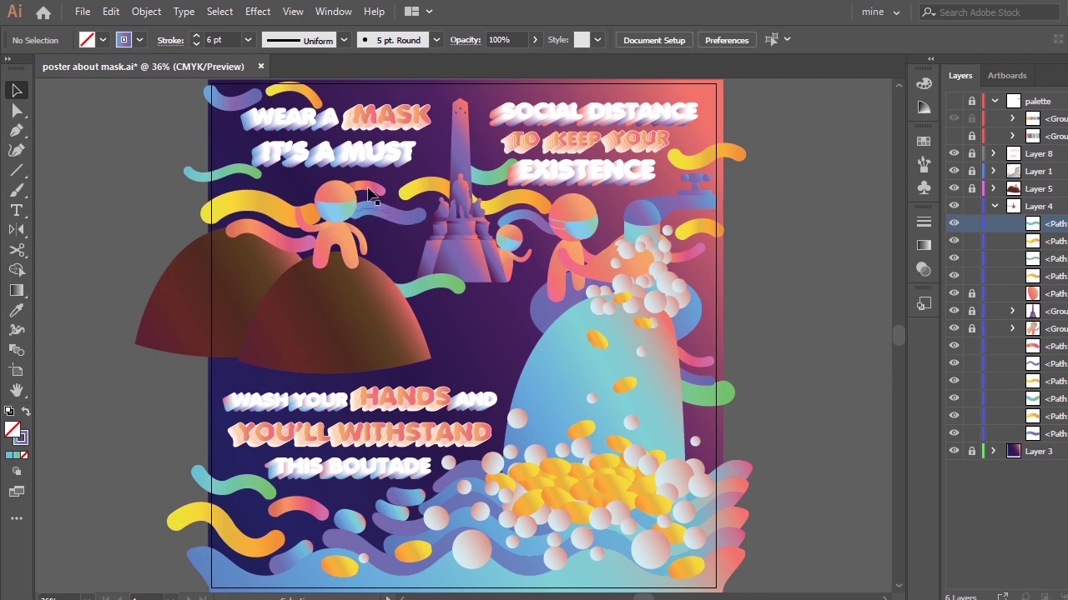
Move the small pink wave from beside the masked figure's head down next to its lower arm
{"action": "left_click_drag", "start_coordinate": [369, 188], "coordinate": [377, 185]}
{"action": "left_click_drag", "start_coordinate": [386, 223], "coordinate": [378, 191]}
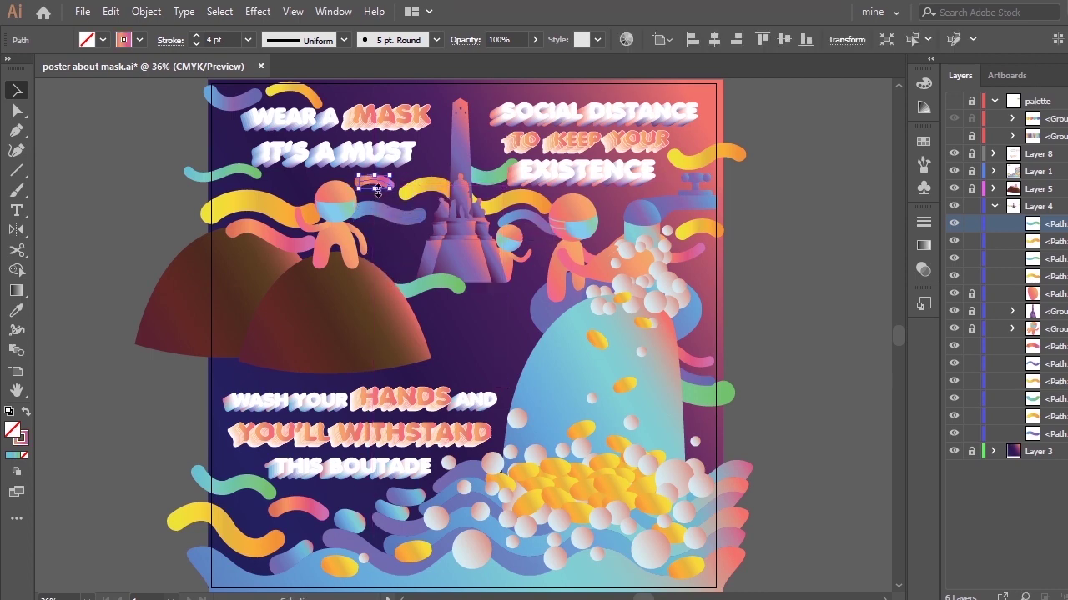
{"action": "left_click", "coordinate": [423, 159]}
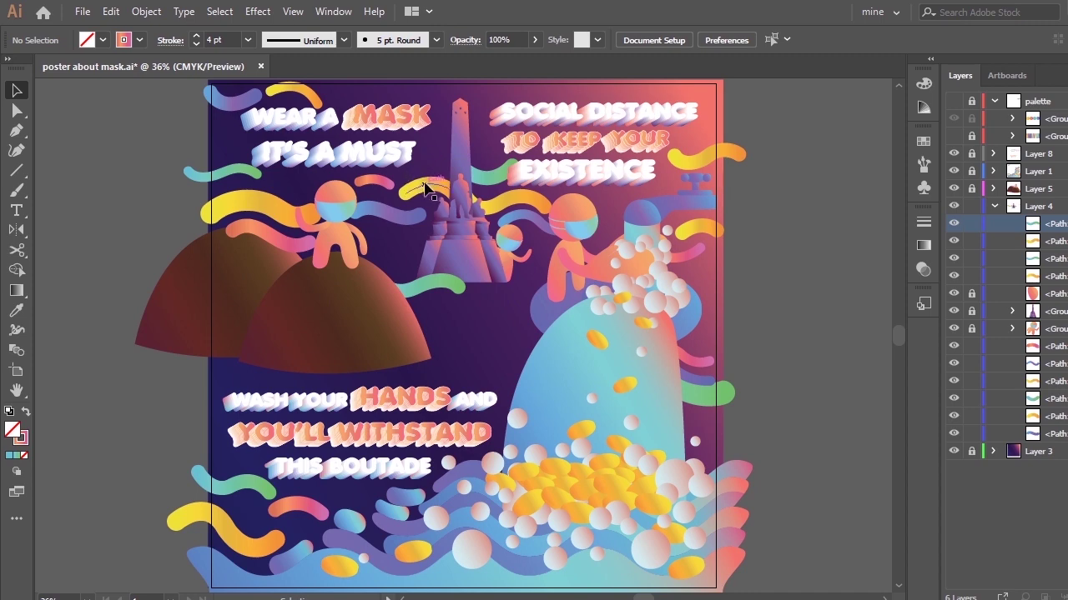
{"action": "left_click_drag", "start_coordinate": [379, 186], "coordinate": [351, 255]}
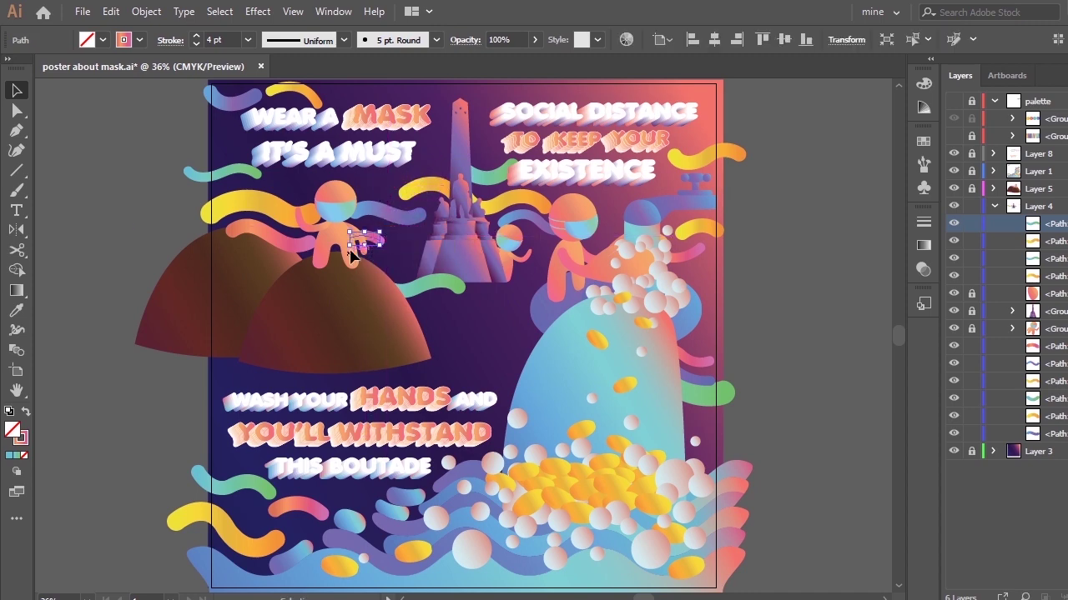
{"action": "left_click", "coordinate": [401, 283]}
Join the yellow wave's end at the masked figure to the blue-purple wave with the Pen tool
{"action": "left_click", "coordinate": [340, 203]}
{"action": "left_click", "coordinate": [409, 275]}
{"action": "left_click", "coordinate": [308, 218]}
{"action": "left_click", "coordinate": [361, 215]}
{"action": "left_click", "coordinate": [309, 215]}
{"action": "key", "text": "p"}
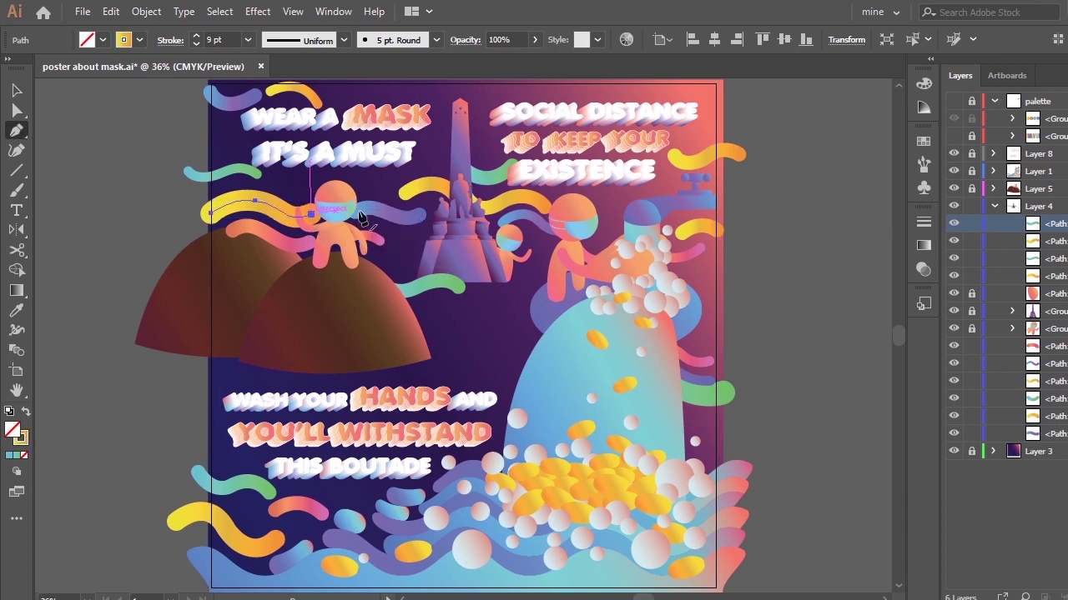
{"action": "left_click", "coordinate": [360, 217]}
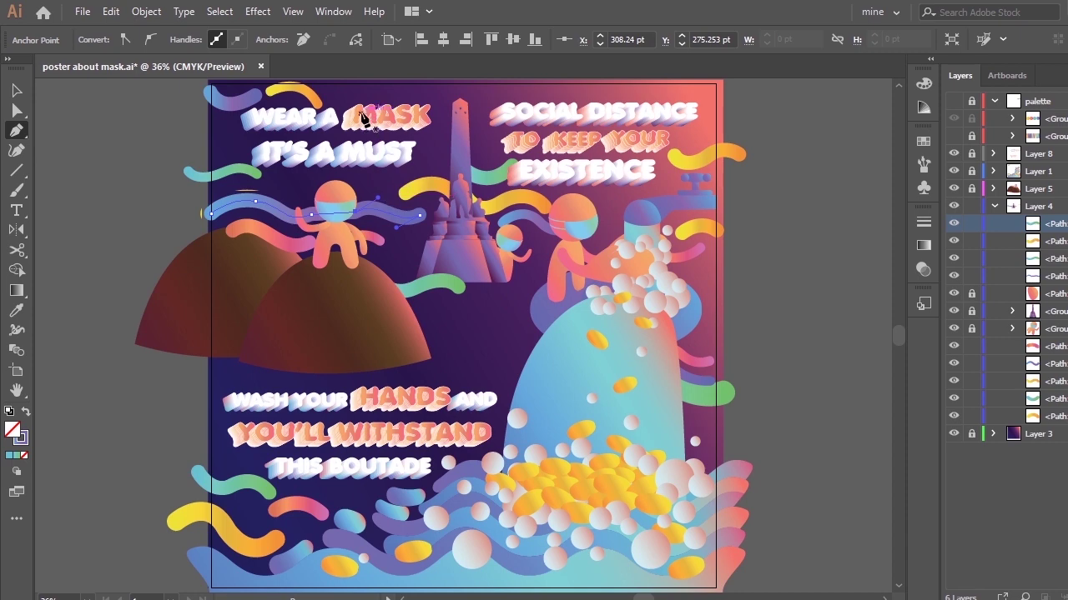
Delete the extra anchor where the two waves join behind the masked figure's head
{"action": "key", "text": "minus"}
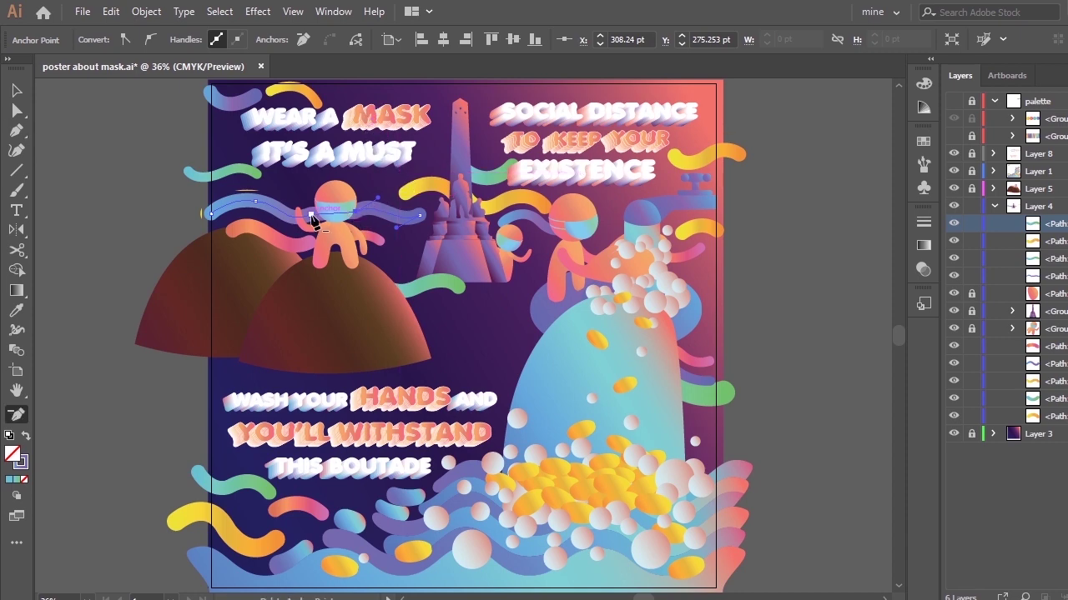
{"action": "left_click", "coordinate": [355, 212]}
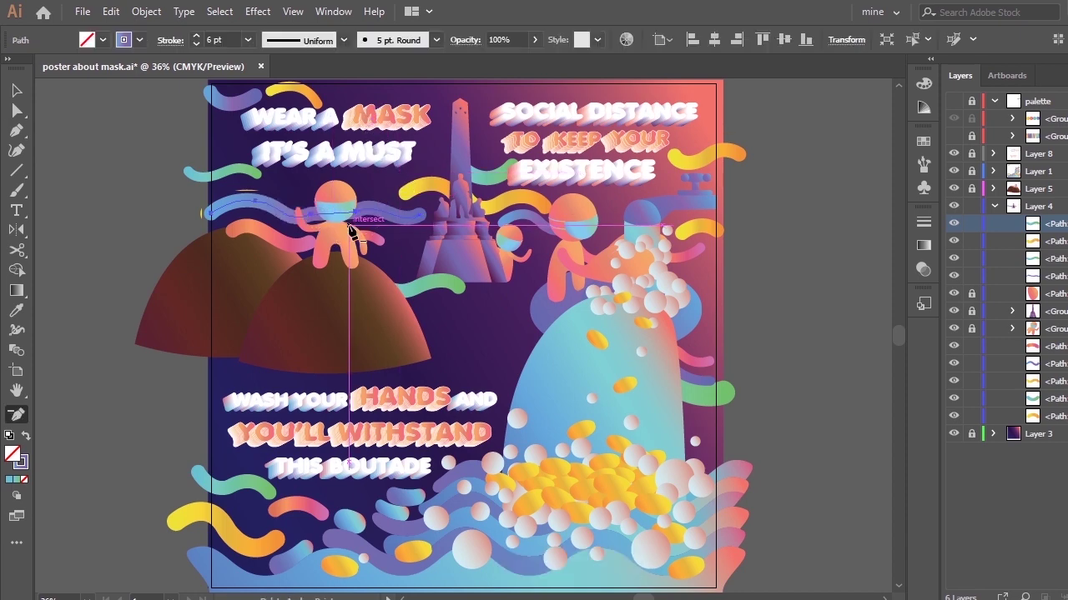
{"action": "left_click", "coordinate": [353, 213]}
{"action": "key", "text": "a"}
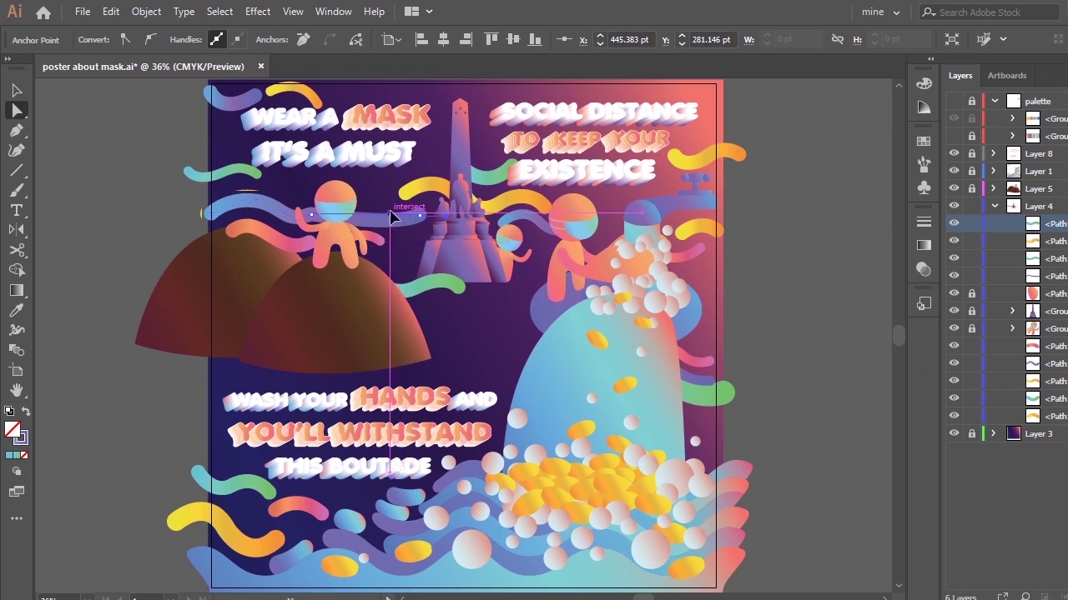
Reshape the joined blue-purple wave beside the masked figure by repositioning its end anchor, joint anchor and curve handles
{"action": "left_click_drag", "start_coordinate": [390, 212], "coordinate": [421, 221]}
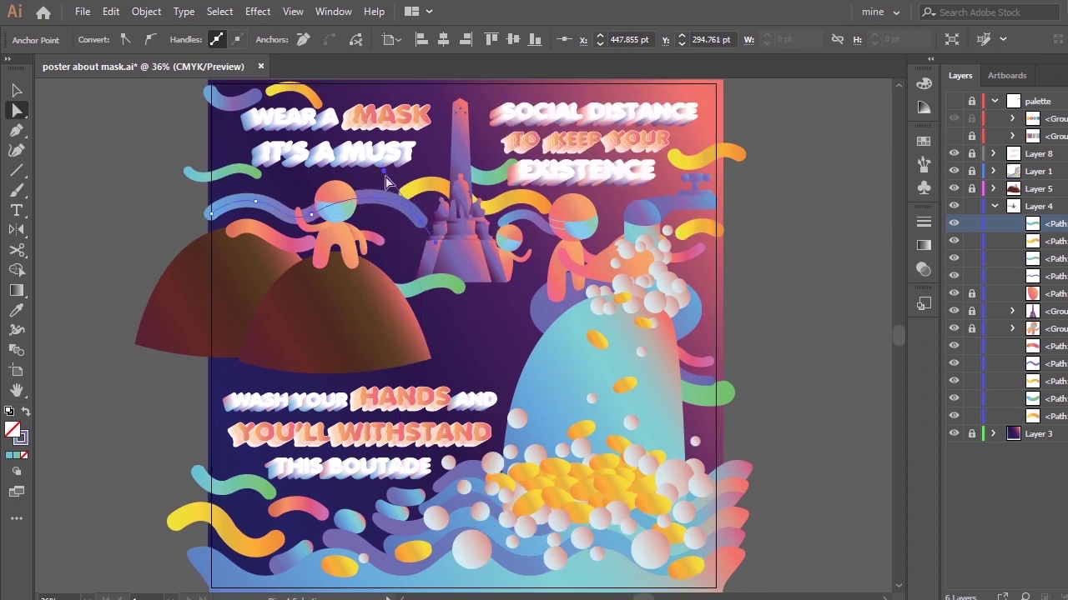
{"action": "left_click", "coordinate": [379, 177]}
{"action": "left_click", "coordinate": [420, 221]}
{"action": "left_click_drag", "start_coordinate": [384, 171], "coordinate": [368, 180]}
{"action": "mouse_move", "coordinate": [311, 214]}
{"action": "left_mouse_down"}
{"action": "mouse_move", "coordinate": [330, 214]}
{"action": "mouse_move", "coordinate": [321, 216]}
{"action": "left_mouse_up"}
{"action": "mouse_move", "coordinate": [420, 221]}
{"action": "left_mouse_down"}
{"action": "mouse_move", "coordinate": [400, 222]}
{"action": "mouse_move", "coordinate": [415, 222]}
{"action": "left_mouse_up"}
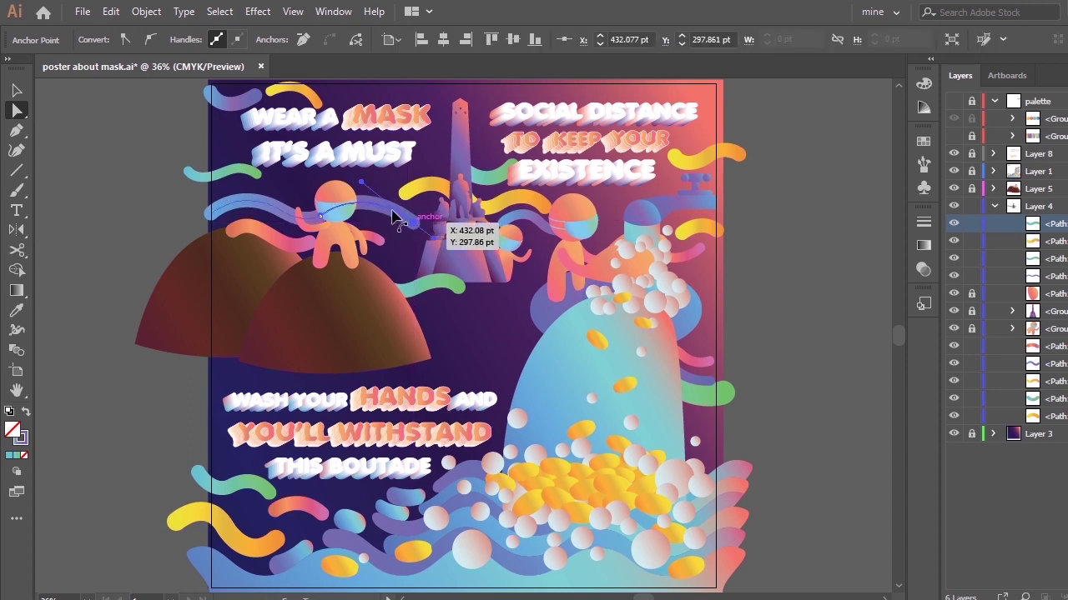
{"action": "left_click_drag", "start_coordinate": [360, 182], "coordinate": [357, 186]}
{"action": "left_click_drag", "start_coordinate": [414, 223], "coordinate": [404, 223]}
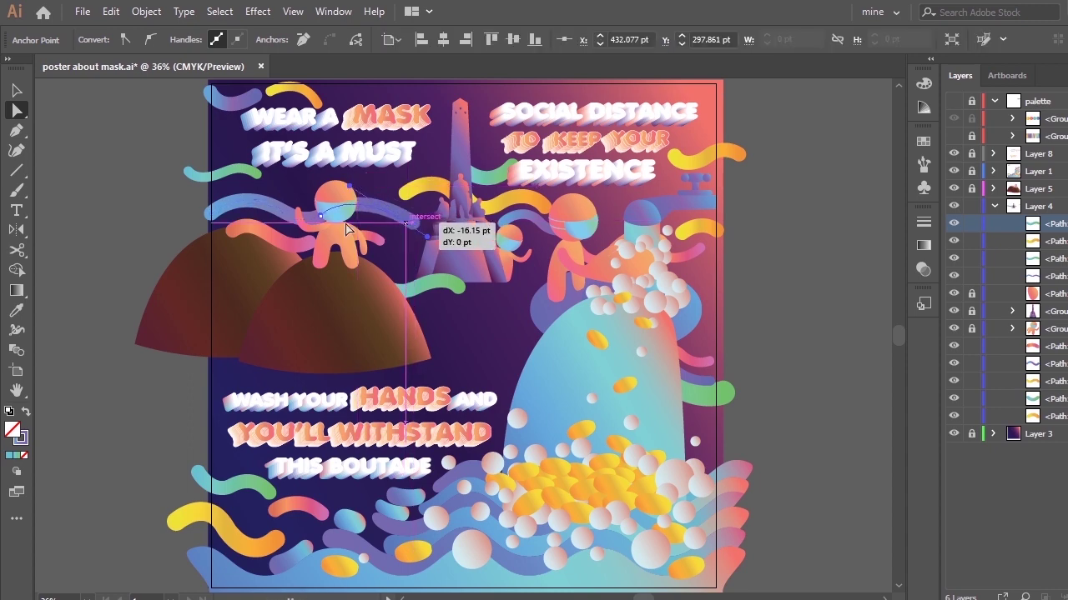
{"action": "left_click_drag", "start_coordinate": [320, 216], "coordinate": [320, 216]}
{"action": "left_click_drag", "start_coordinate": [405, 223], "coordinate": [405, 223]}
Add an anchor near the joined wave's monument-side end and delete its last anchor to shorten the wave
{"action": "key", "text": "minus"}
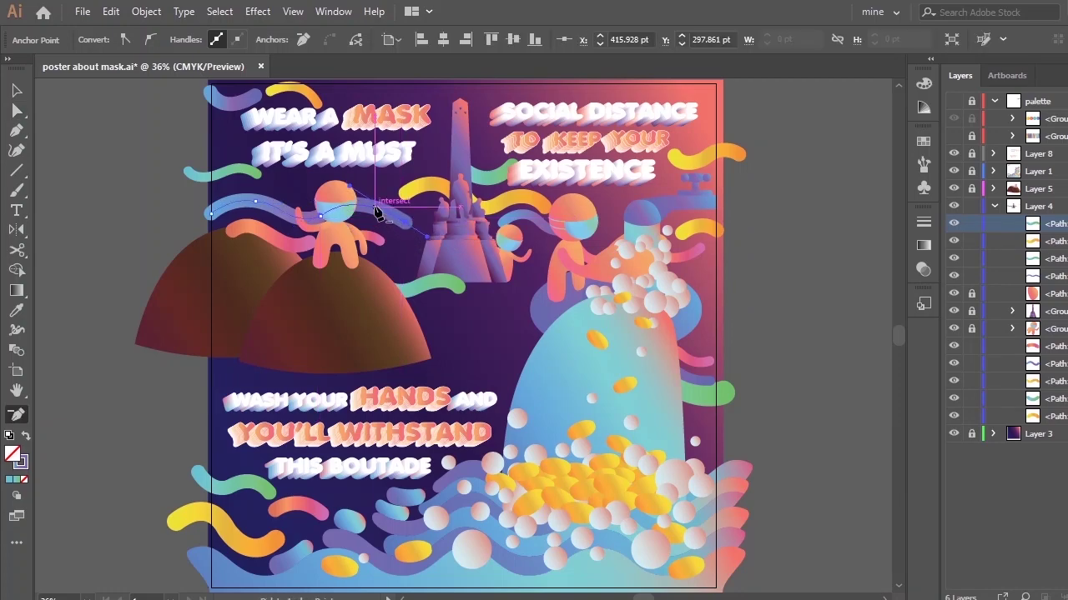
{"action": "key", "text": "F12"}
{"action": "key", "text": "Escape"}
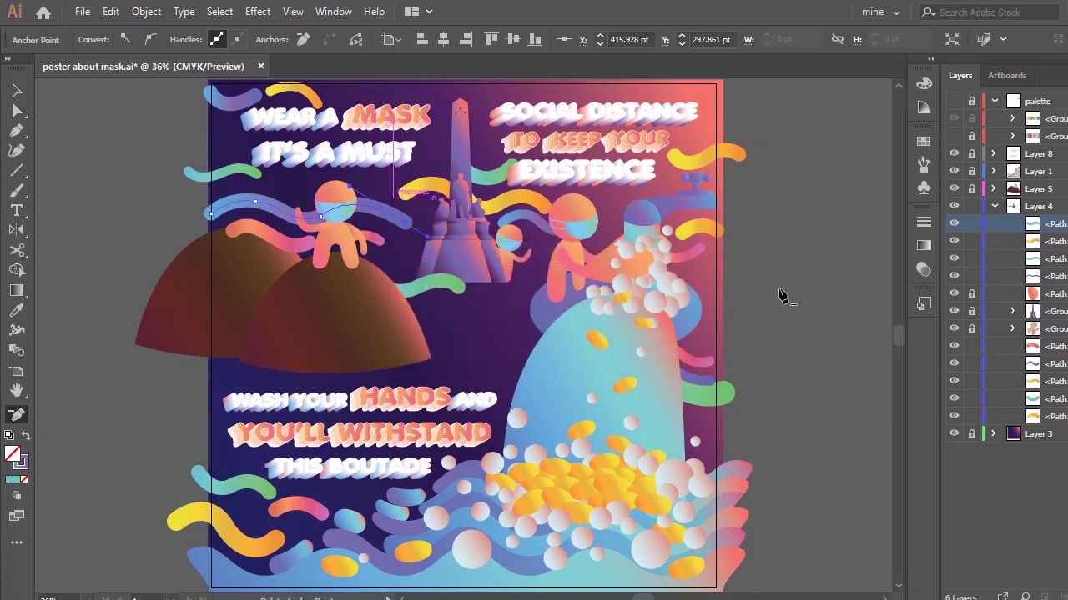
{"action": "key", "text": "plus"}
{"action": "left_click", "coordinate": [384, 211]}
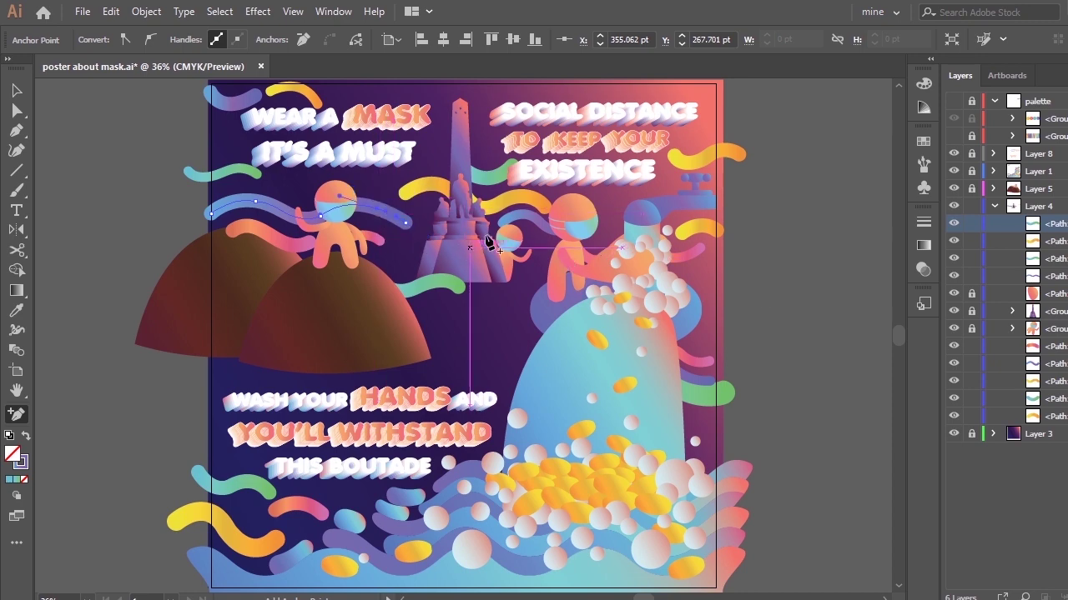
{"action": "left_click", "coordinate": [407, 224]}
{"action": "key", "text": "a"}
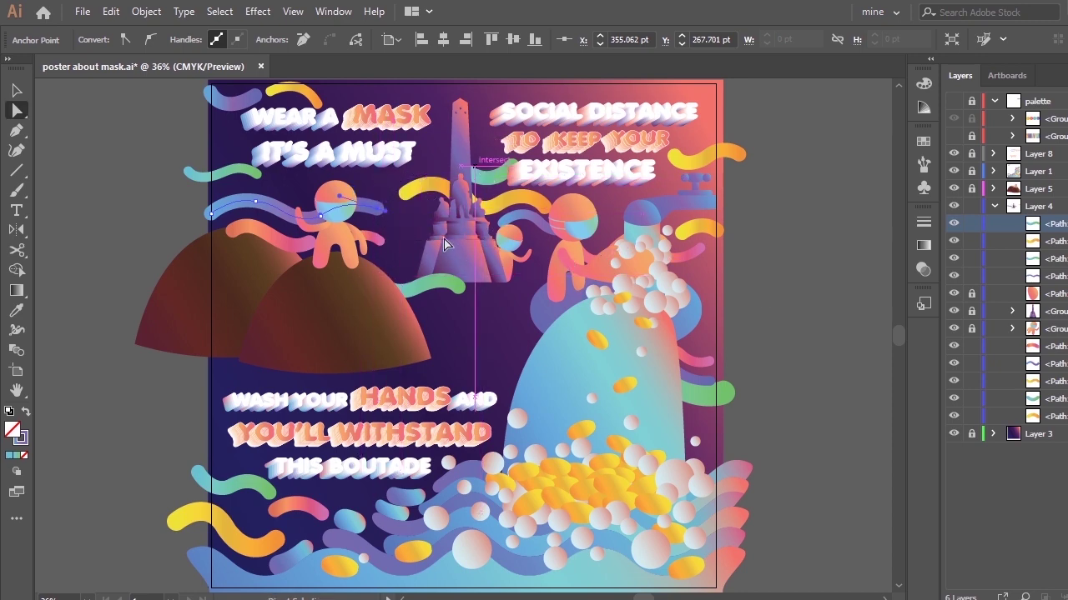
{"action": "left_click", "coordinate": [401, 238]}
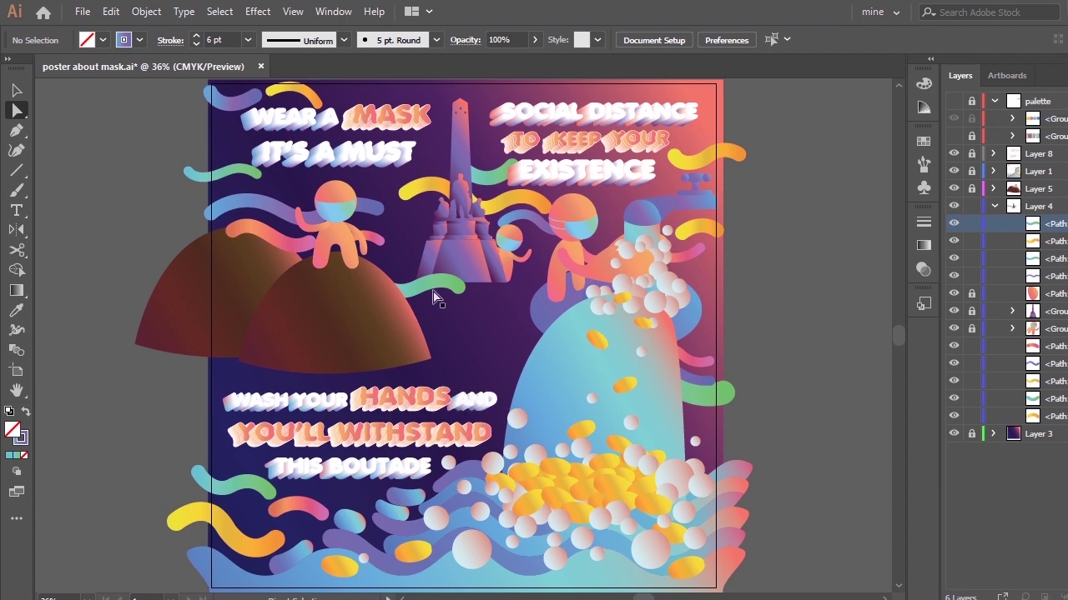
{"action": "left_click", "coordinate": [368, 208]}
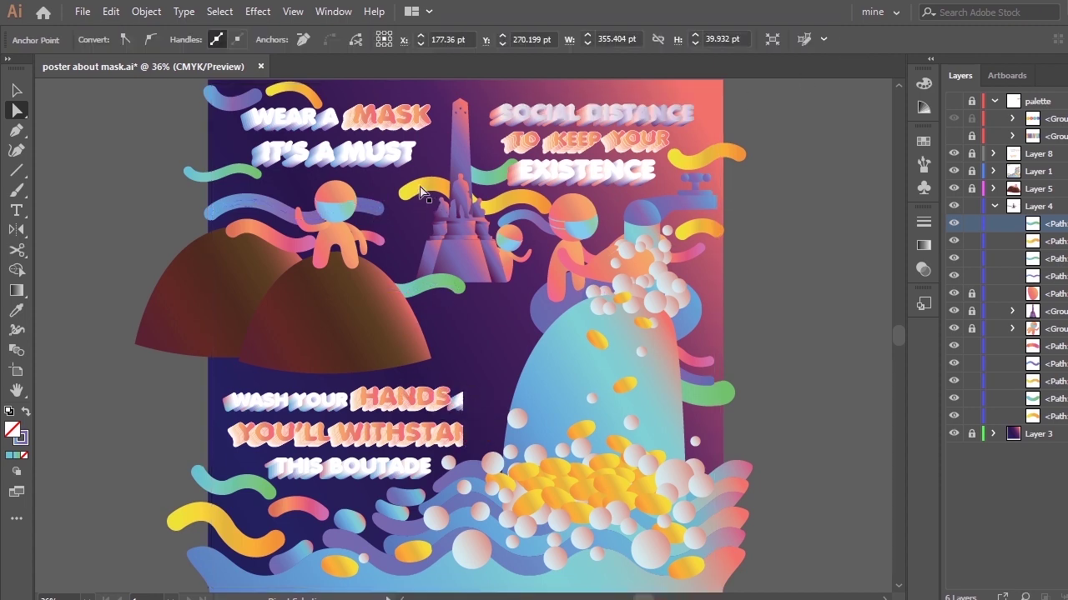
{"action": "left_click", "coordinate": [481, 345]}
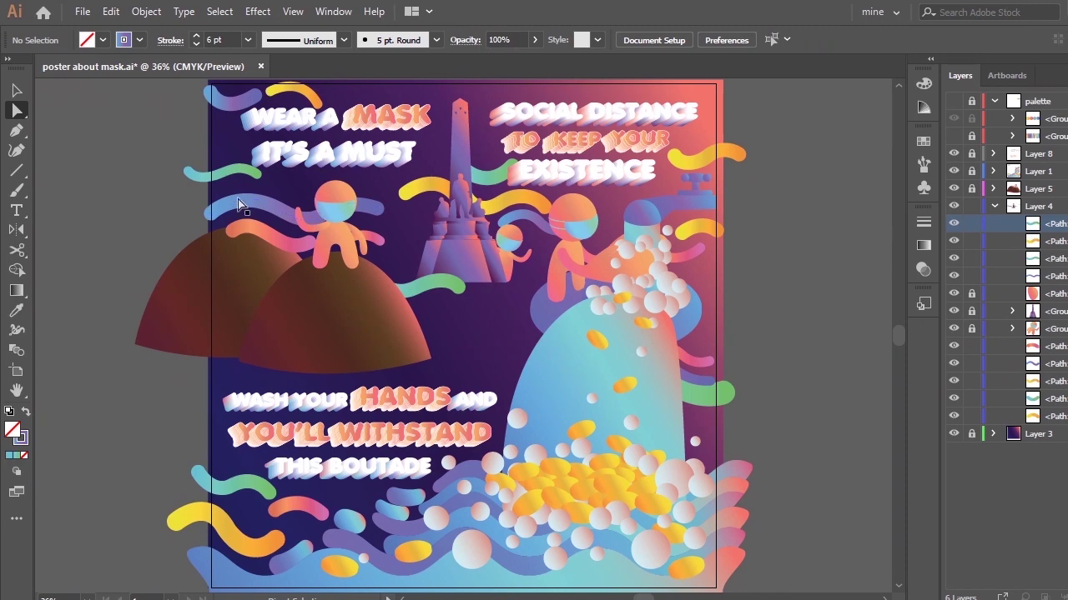
Recolour the teal-green wave on the brown hill's slope with the yellow-orange gradient sampled from the wave beside the monument
{"action": "left_click", "coordinate": [425, 284]}
{"action": "key", "text": "i"}
{"action": "left_click", "coordinate": [433, 177]}
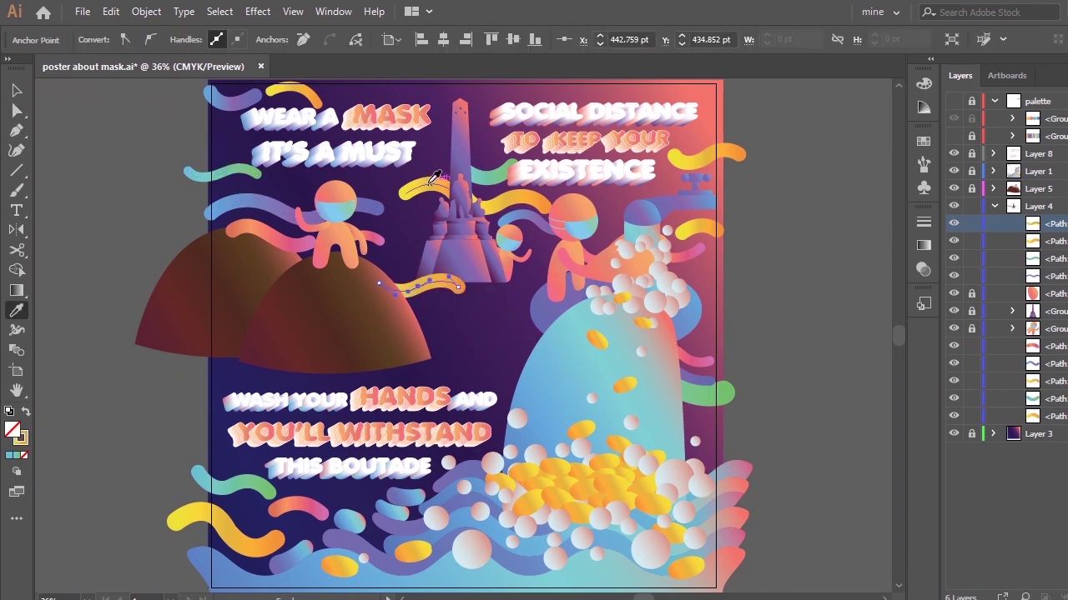
Set the stroke weight of the long blue-purple wave behind the masked figure on the hill to 8 pt
{"action": "left_click", "coordinate": [17, 91]}
{"action": "left_click", "coordinate": [421, 255]}
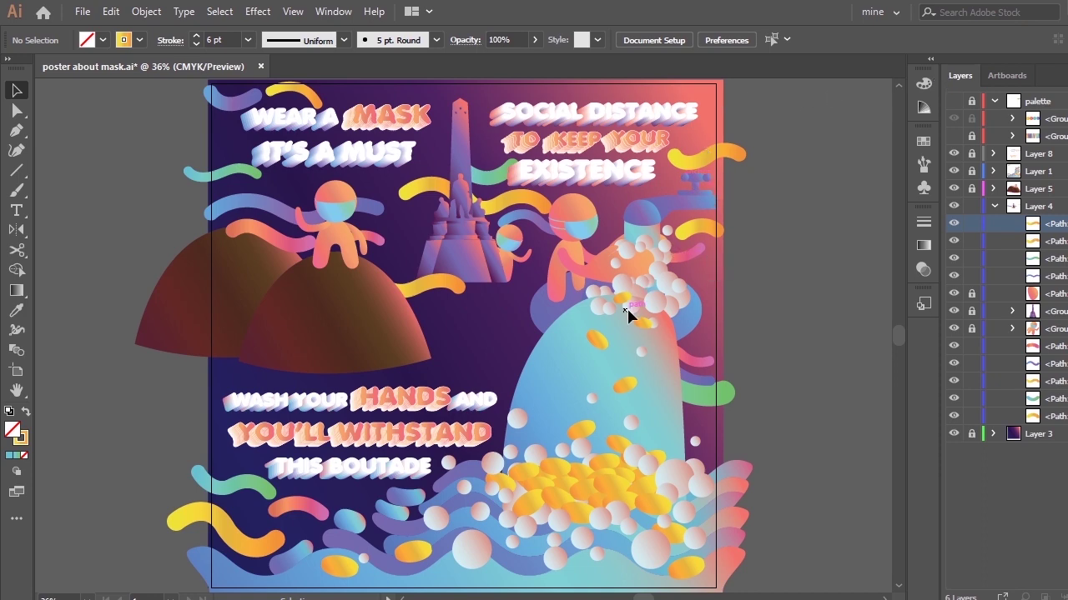
{"action": "left_click", "coordinate": [263, 202]}
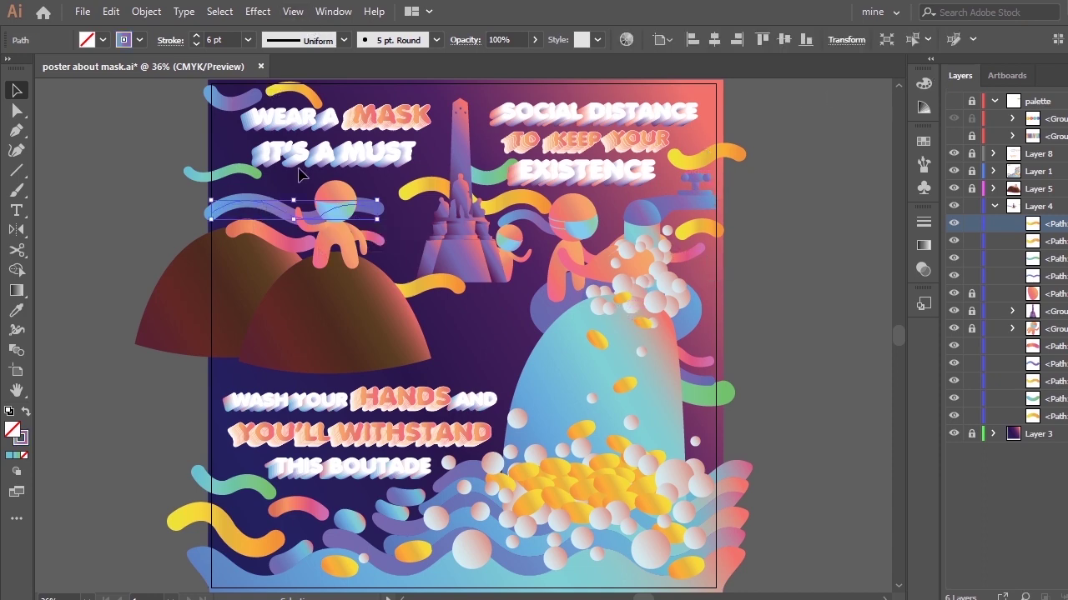
{"action": "left_click", "coordinate": [248, 40]}
{"action": "left_click", "coordinate": [274, 241]}
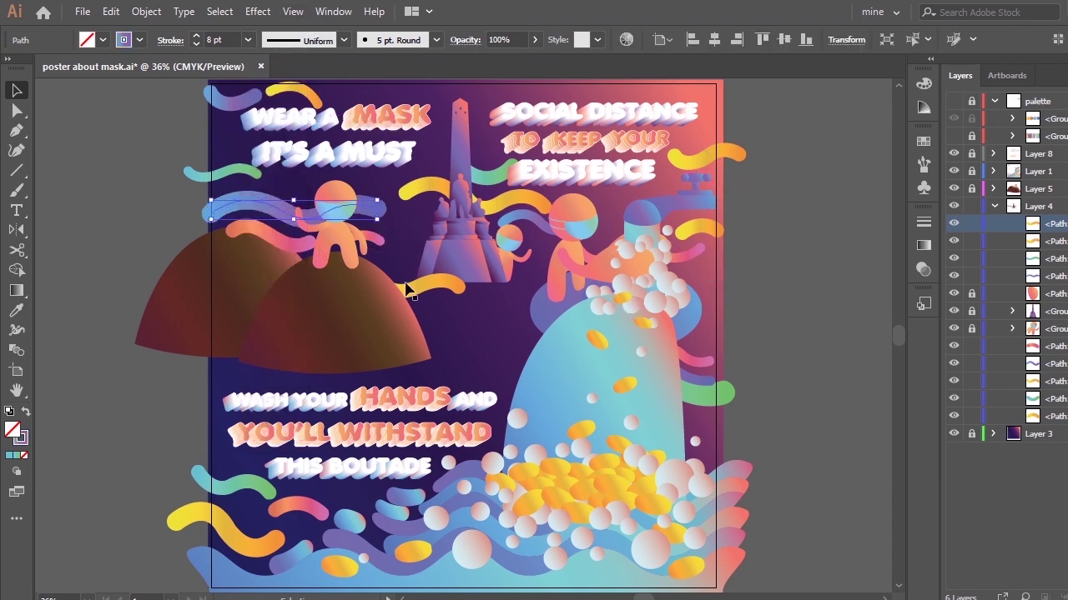
Remove the short pink wave beside the arm of the masked figure on the hill
{"action": "left_click", "coordinate": [382, 280]}
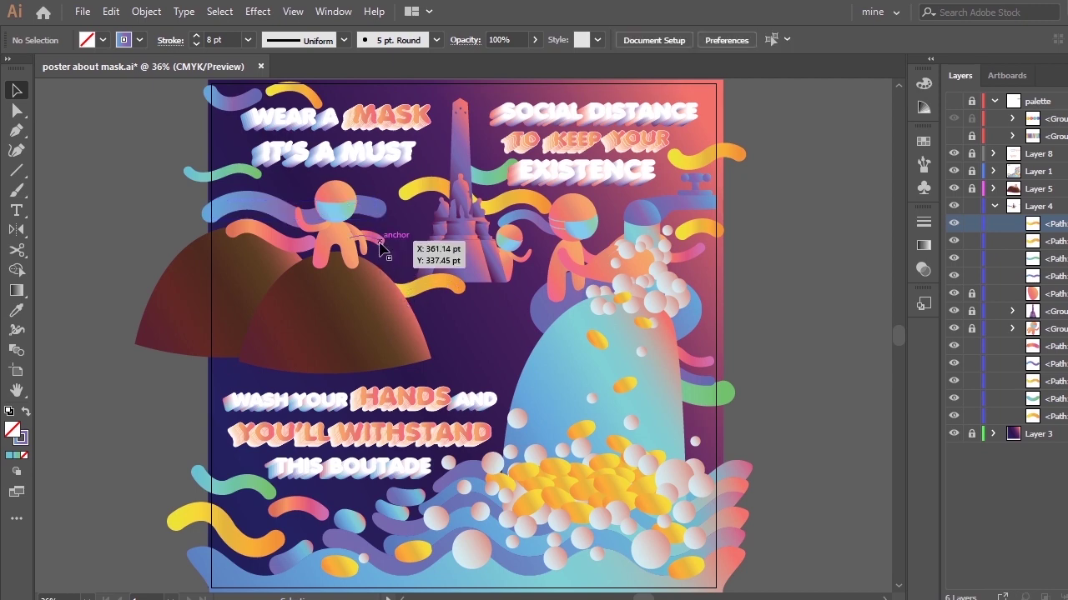
{"action": "left_click_drag", "start_coordinate": [375, 242], "coordinate": [447, 307]}
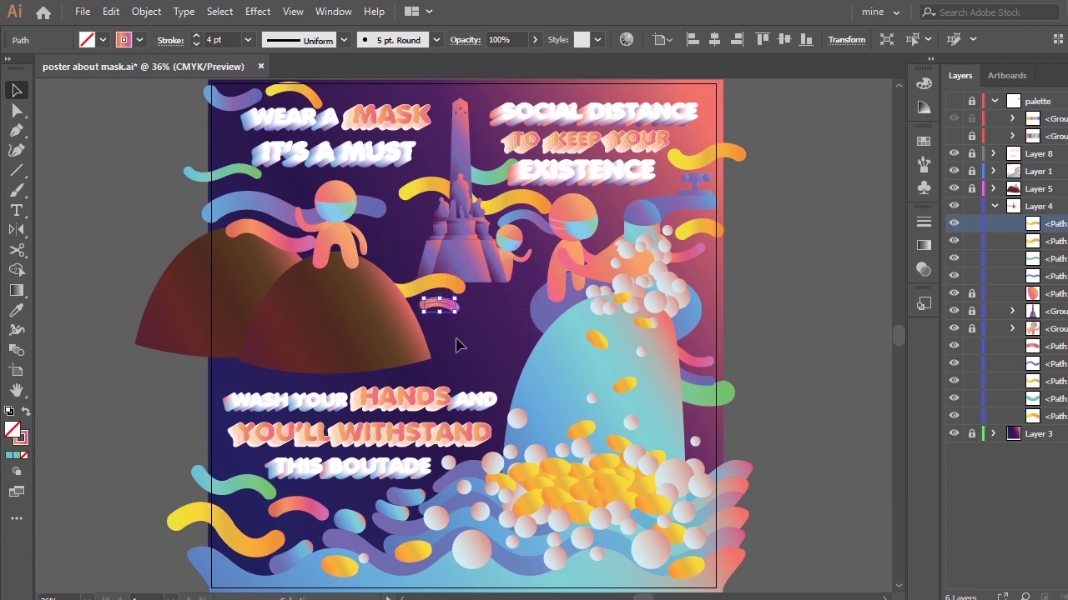
{"action": "key", "text": "Delete"}
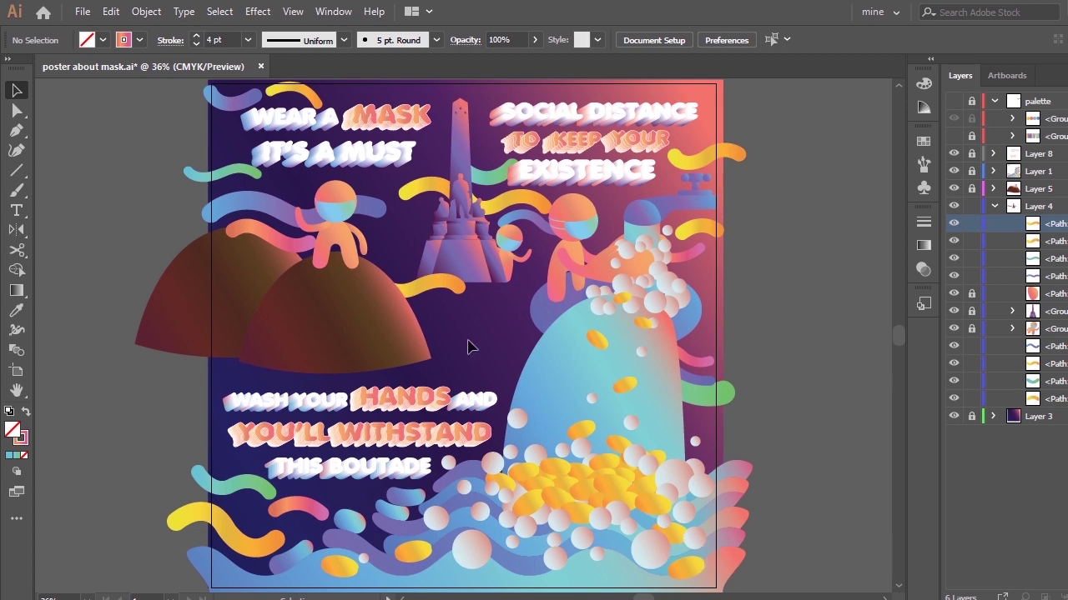
Unlock Layer 5 and set the stroke weight of the pink wave over the rear brown hill to 8 pt
{"action": "left_click", "coordinate": [970, 188]}
{"action": "left_click", "coordinate": [992, 188]}
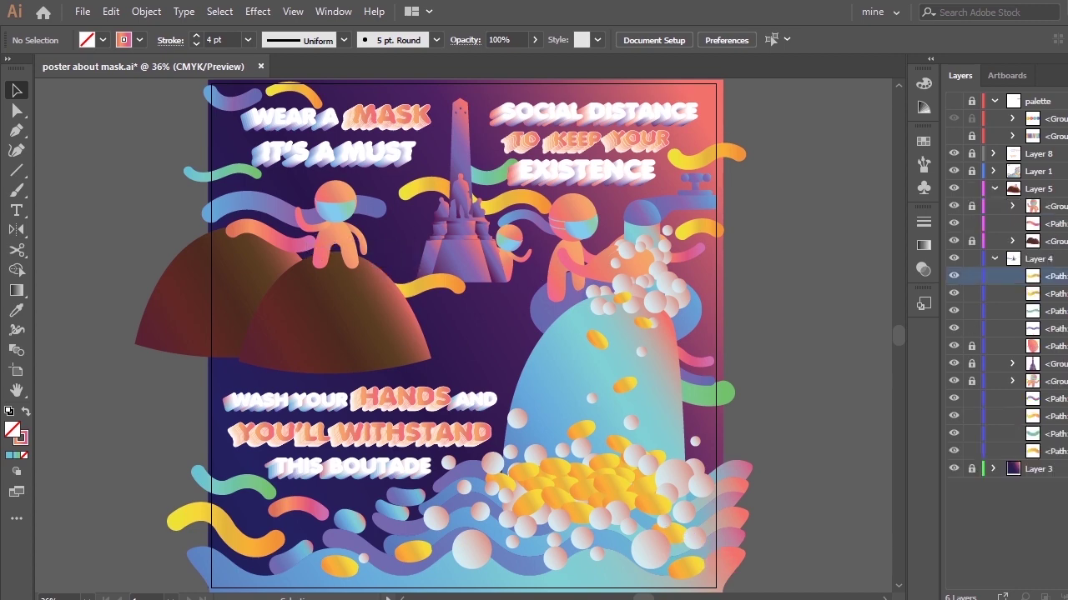
{"action": "left_click", "coordinate": [1012, 224]}
{"action": "left_click", "coordinate": [296, 241]}
{"action": "left_click", "coordinate": [247, 40]}
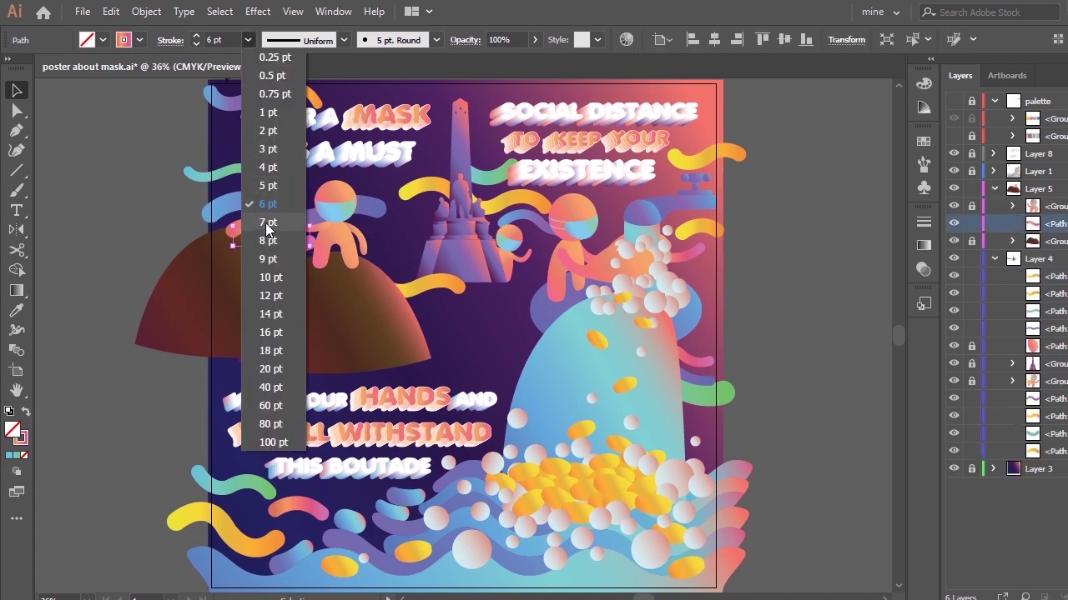
{"action": "left_click", "coordinate": [265, 242]}
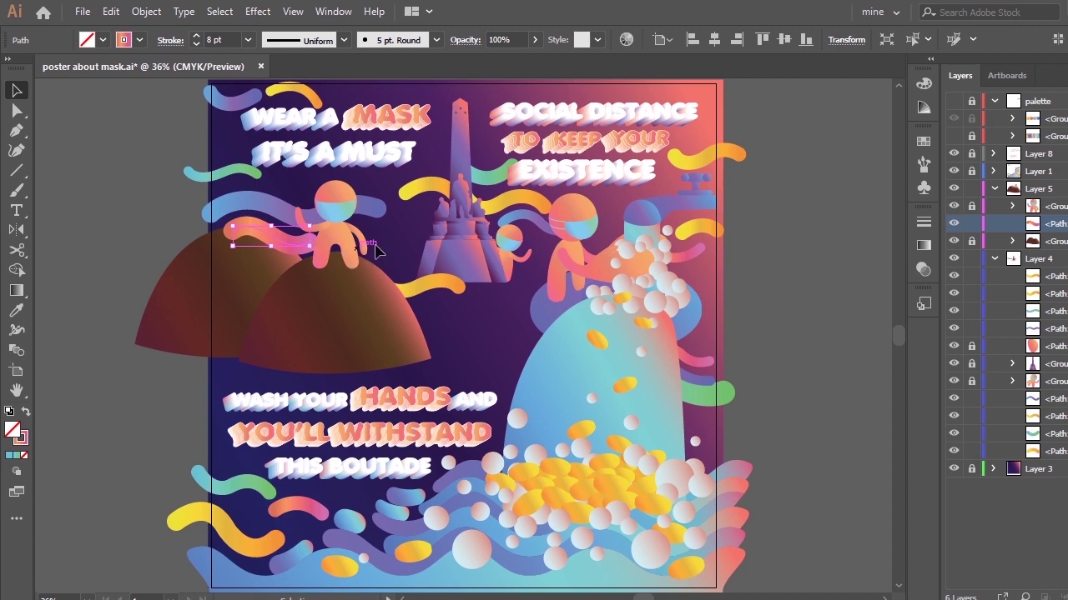
{"action": "left_click", "coordinate": [413, 250]}
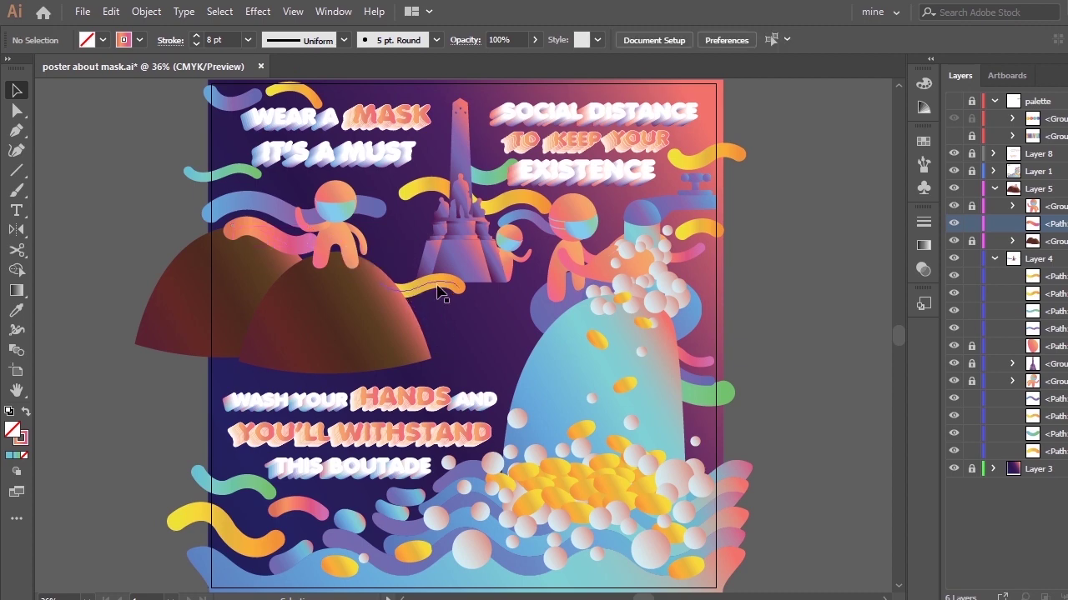
Set the stroke weight of the yellow-orange wave on the front hill's slope to 8 pt
{"action": "left_click", "coordinate": [438, 292]}
{"action": "left_click", "coordinate": [248, 40]}
{"action": "left_click", "coordinate": [267, 242]}
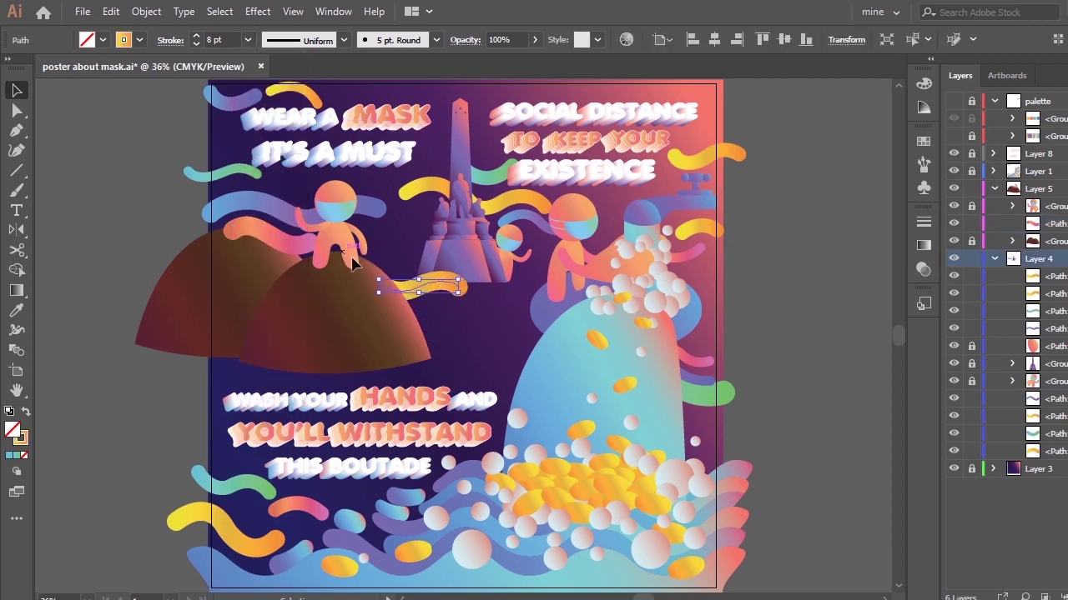
{"action": "left_click", "coordinate": [402, 266]}
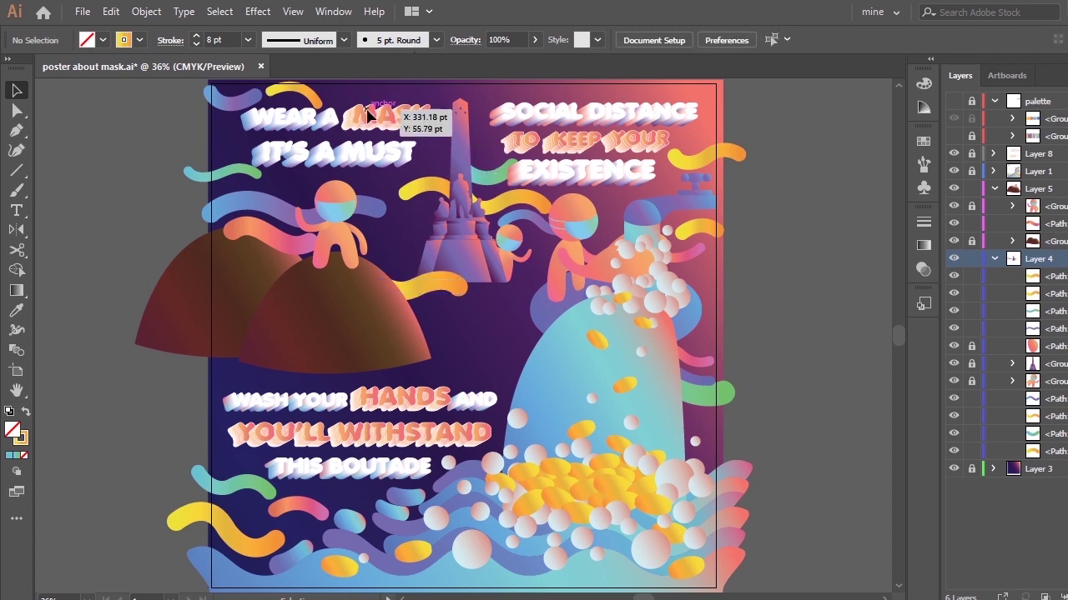
Try to extend the pink wave over the rear hill by shifting its outer end anchor
{"action": "key", "text": "a"}
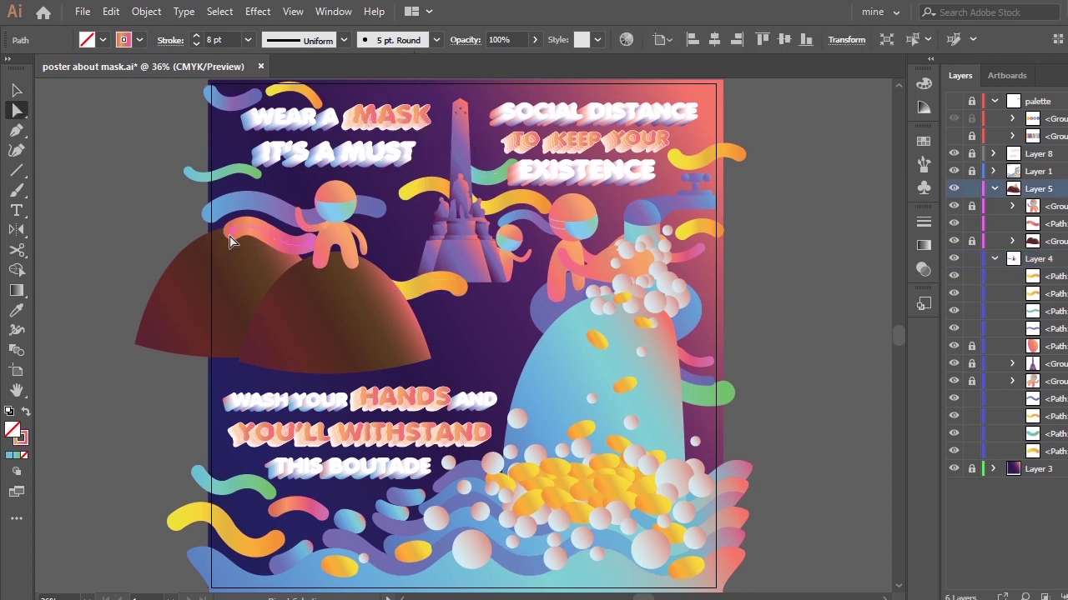
{"action": "left_click_drag", "start_coordinate": [231, 236], "coordinate": [226, 237]}
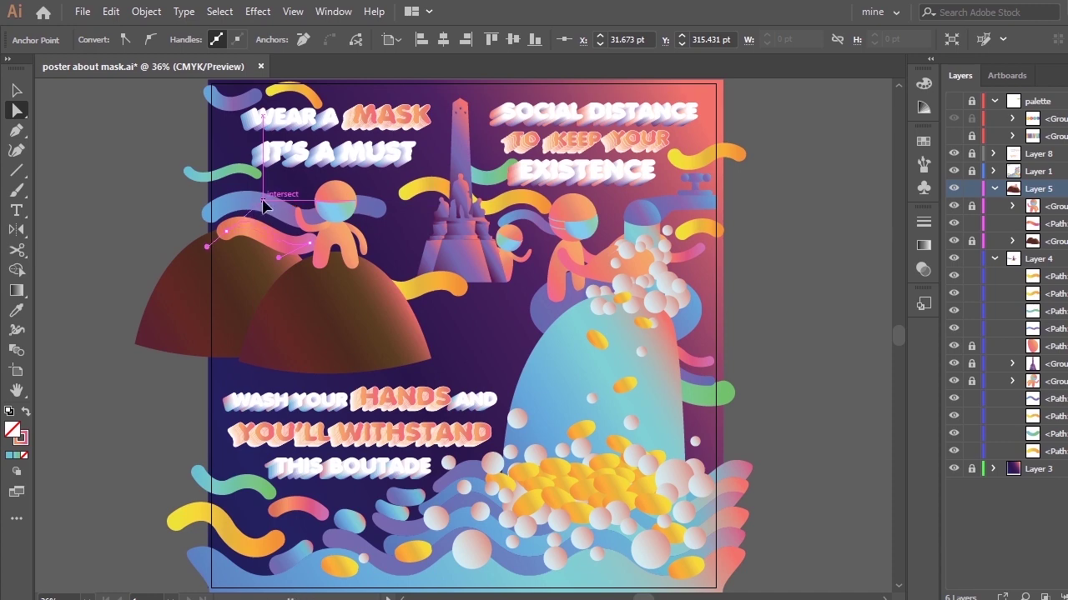
{"action": "key", "text": "ctrl+z"}
{"action": "left_click", "coordinate": [393, 256]}
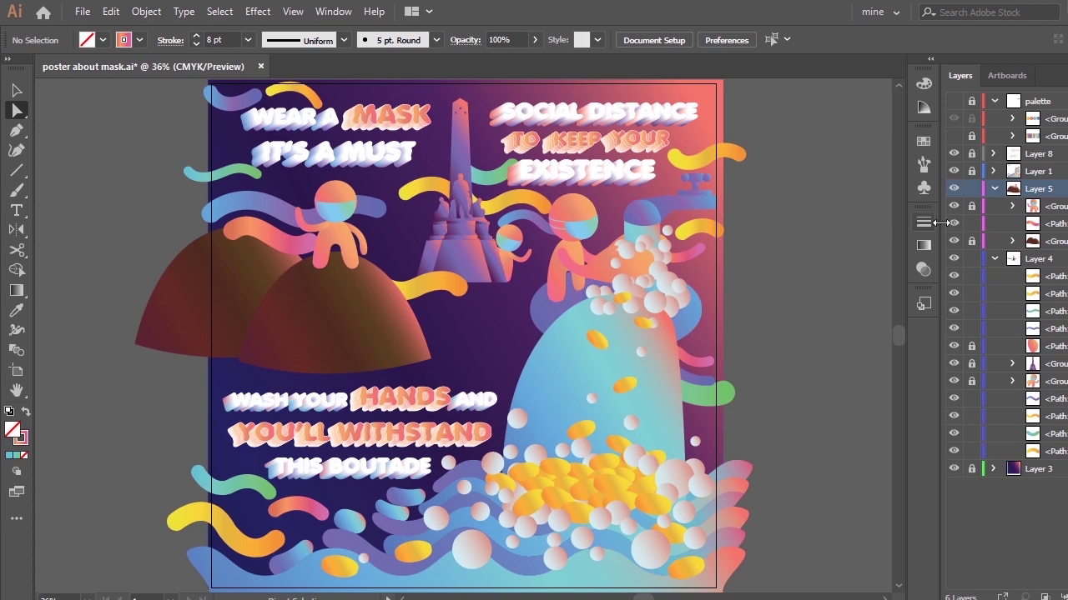
Unlock and ungroup the two brown hills, and restack the pink wave between them in Layer 5
{"action": "left_click", "coordinate": [1013, 241]}
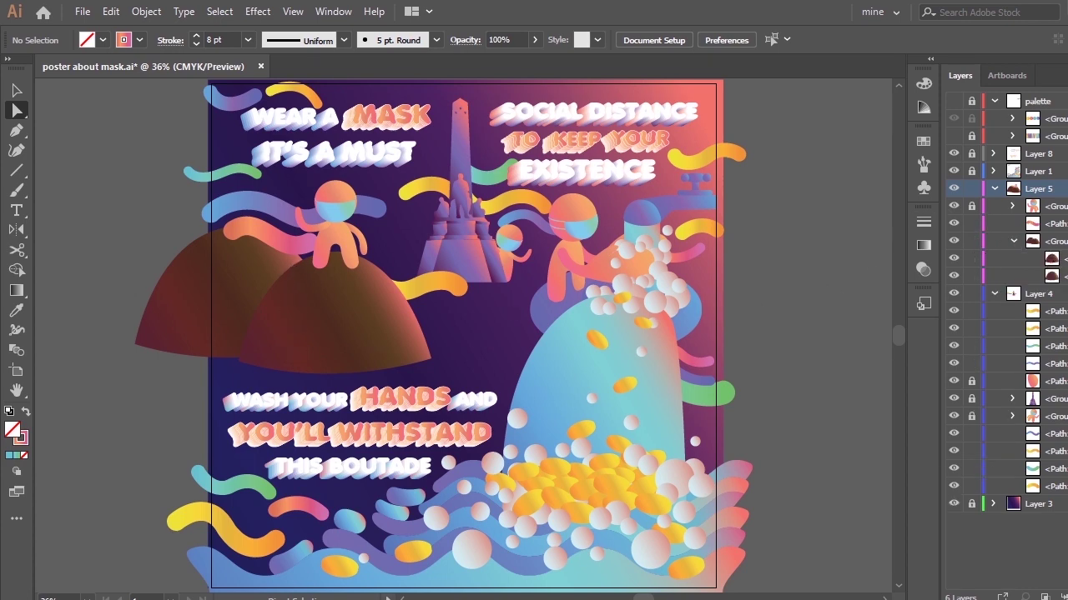
{"action": "left_click", "coordinate": [345, 297]}
{"action": "right_click", "coordinate": [347, 284]}
{"action": "left_click", "coordinate": [392, 422]}
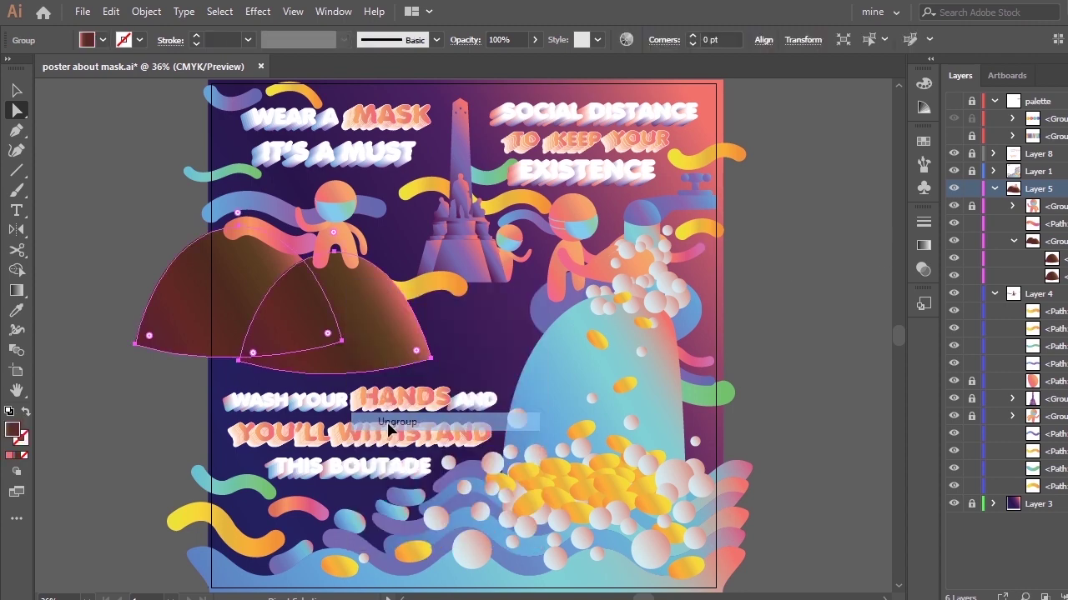
{"action": "left_click", "coordinate": [792, 337]}
{"action": "left_click_drag", "start_coordinate": [1064, 227], "coordinate": [983, 260]}
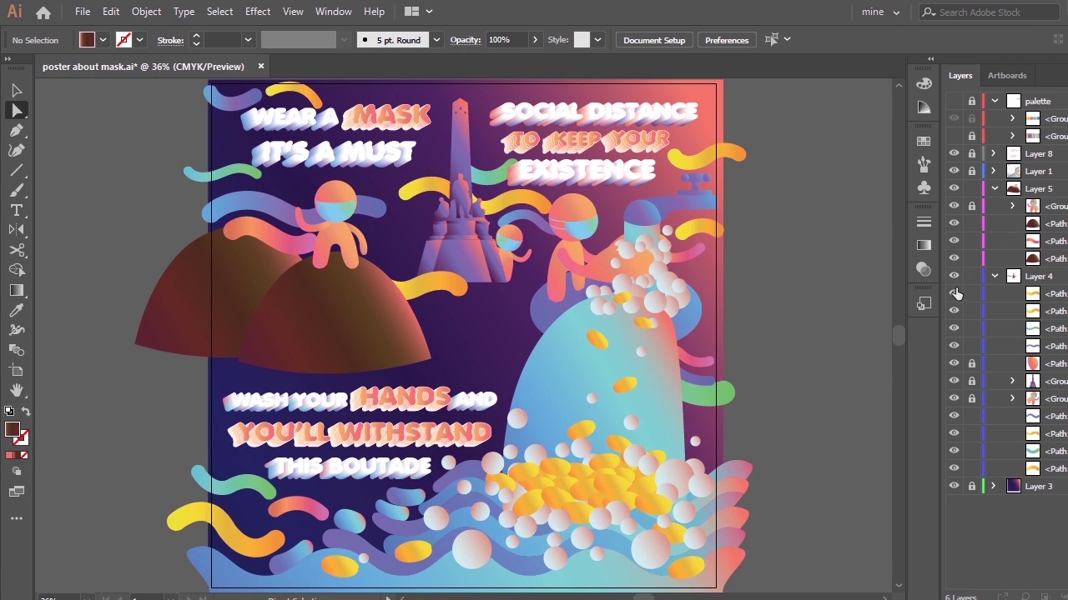
Recolour the pink wave between the hills with the yellow-orange gradient sampled from the wave on the front hill's slope
{"action": "left_click", "coordinate": [306, 246]}
{"action": "key", "text": "i"}
{"action": "left_click", "coordinate": [427, 287]}
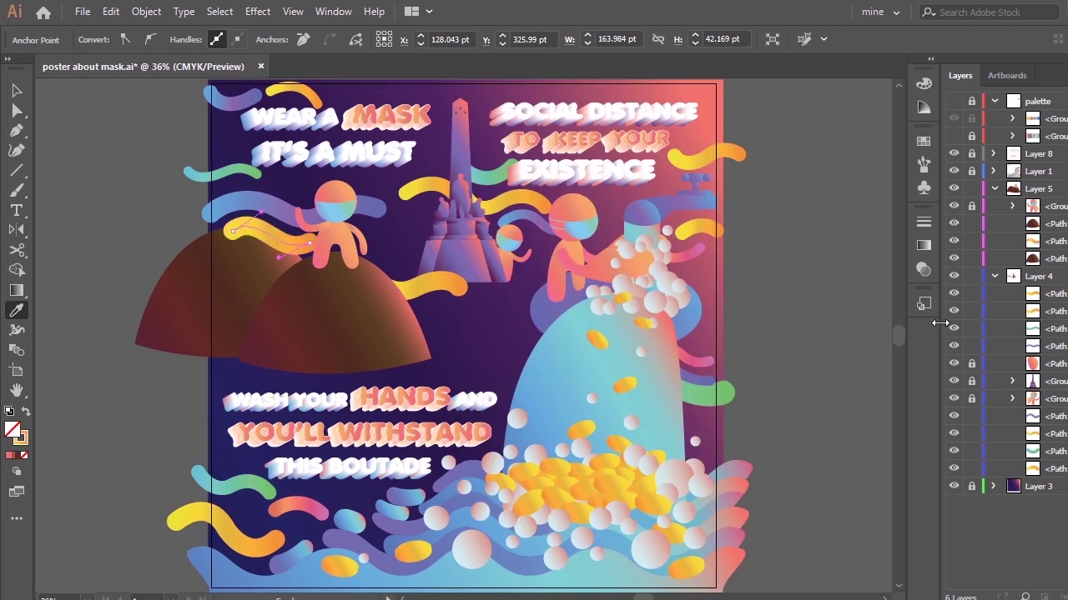
Recolour the wave on the front hill's slope with the pink gradient sampled from the wave near the faucet's foam
{"action": "key", "text": "space"}
{"action": "key", "text": "a"}
{"action": "left_click", "coordinate": [459, 288]}
{"action": "key", "text": "i"}
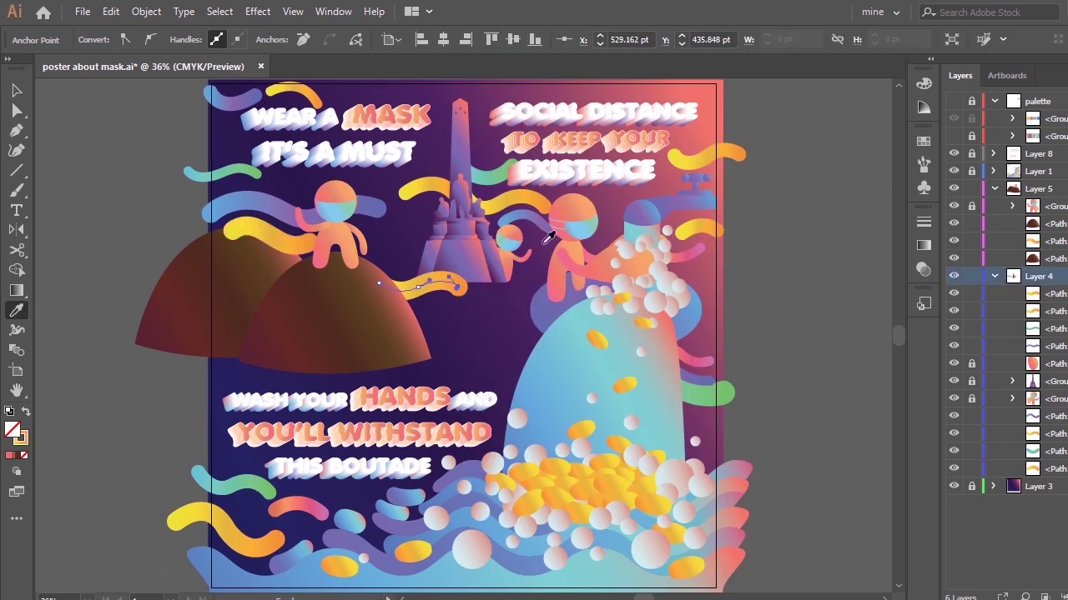
{"action": "left_click", "coordinate": [669, 267]}
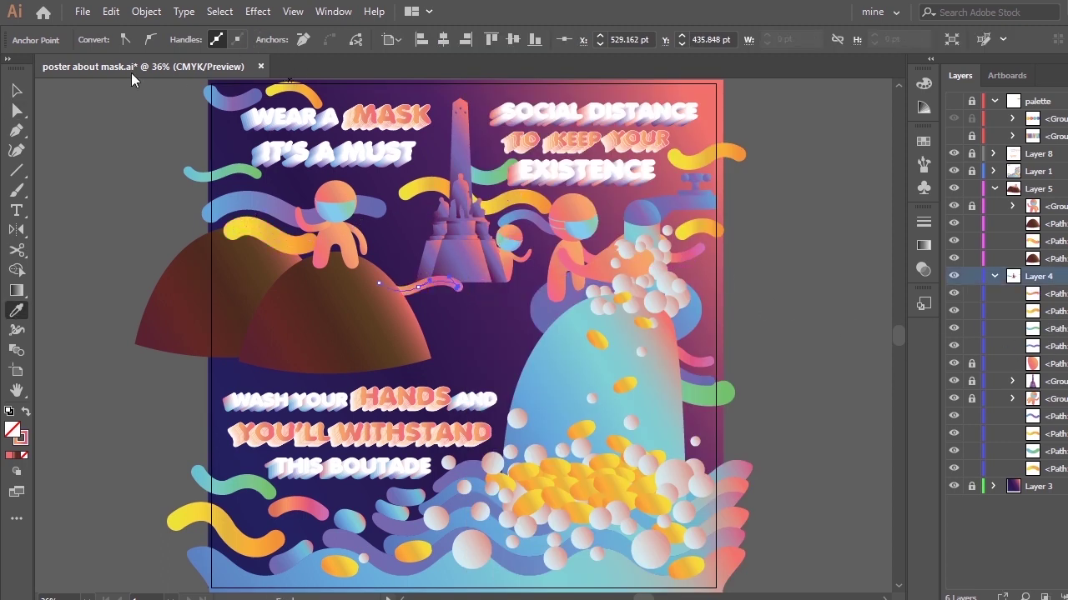
Set the stroke weight of the recoloured pink wave on the front hill's slope to 8 pt
{"action": "key", "text": "v"}
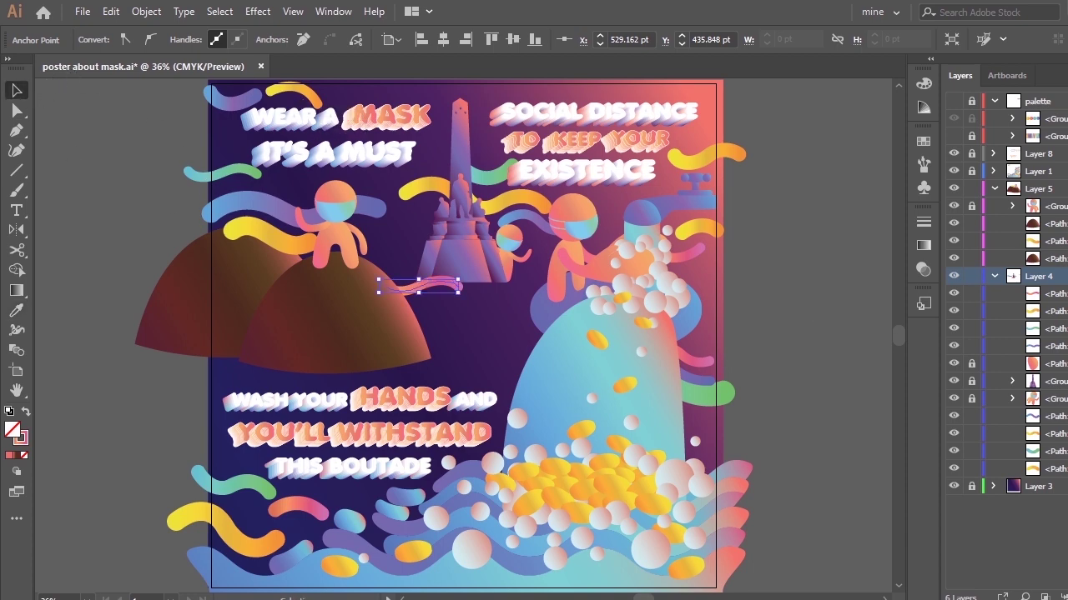
{"action": "left_click", "coordinate": [248, 40]}
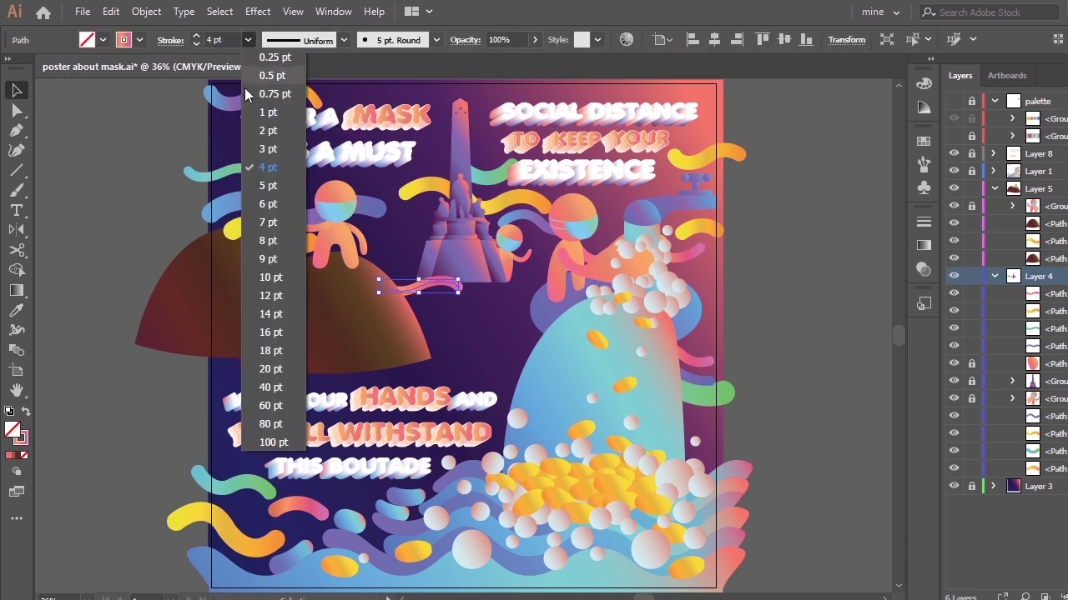
{"action": "left_click", "coordinate": [269, 249]}
{"action": "left_click", "coordinate": [460, 377]}
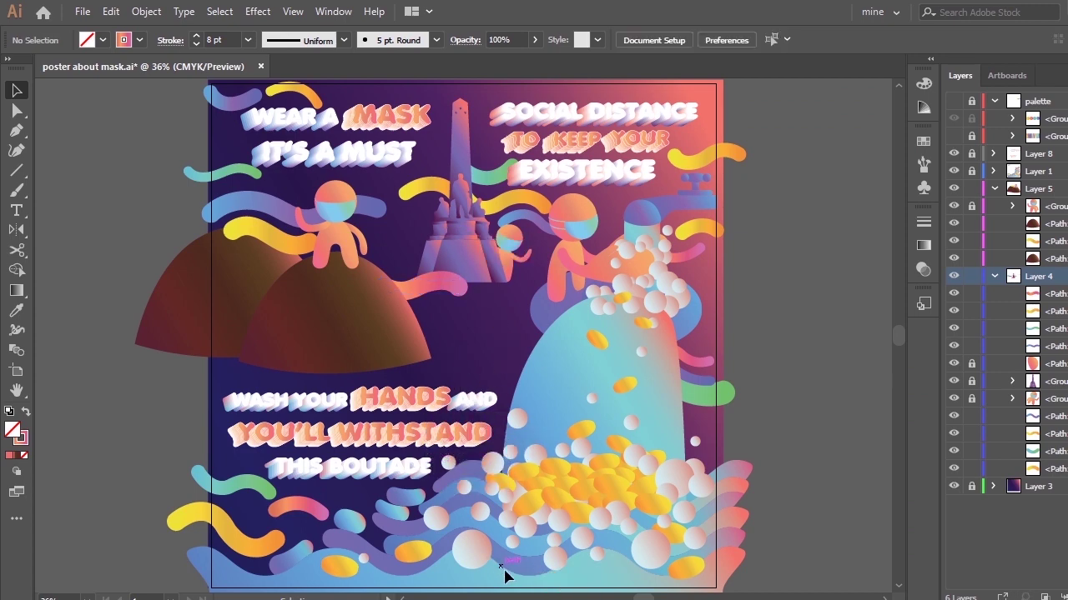
Draw a new S-shaped path with the Pen tool in the empty area below the monument and pink wave
{"action": "key", "text": "p"}
{"action": "left_click", "coordinate": [433, 317]}
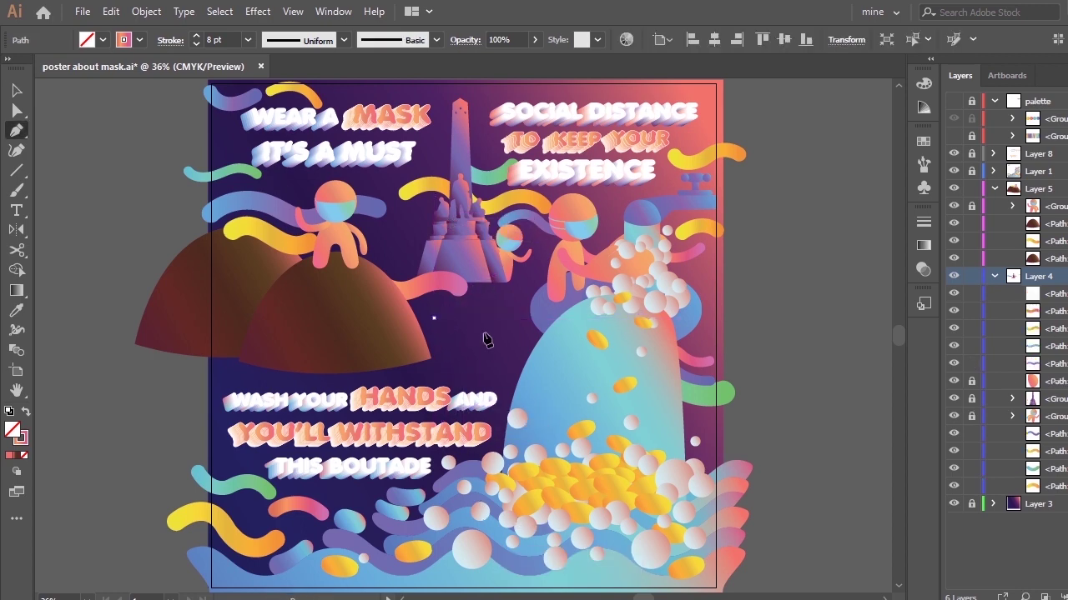
{"action": "left_click_drag", "start_coordinate": [474, 336], "coordinate": [495, 363]}
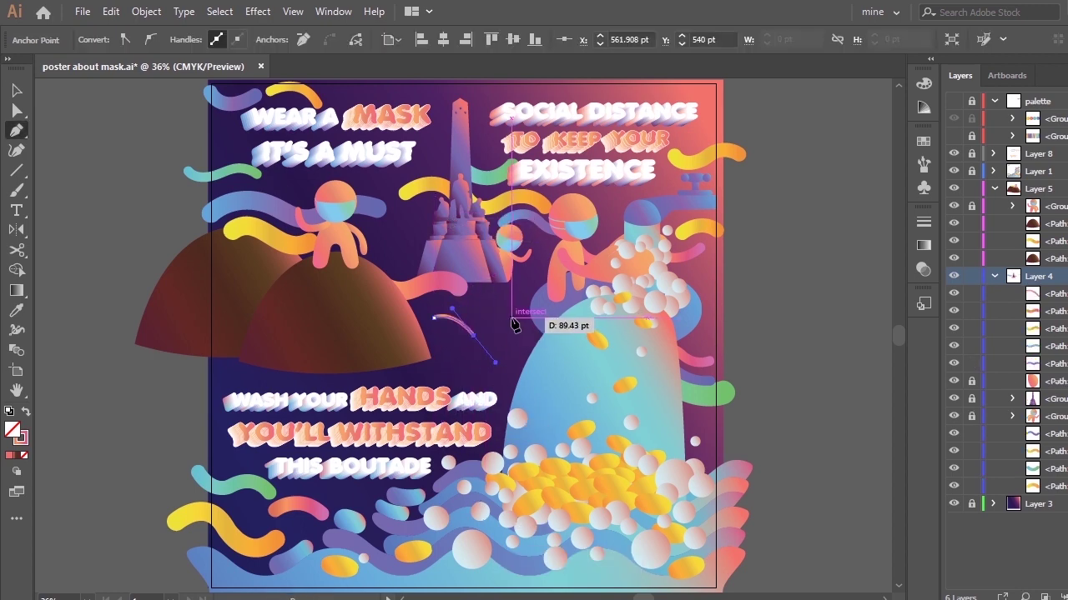
{"action": "left_click_drag", "start_coordinate": [509, 317], "coordinate": [528, 320]}
{"action": "key", "text": "ctrl+z"}
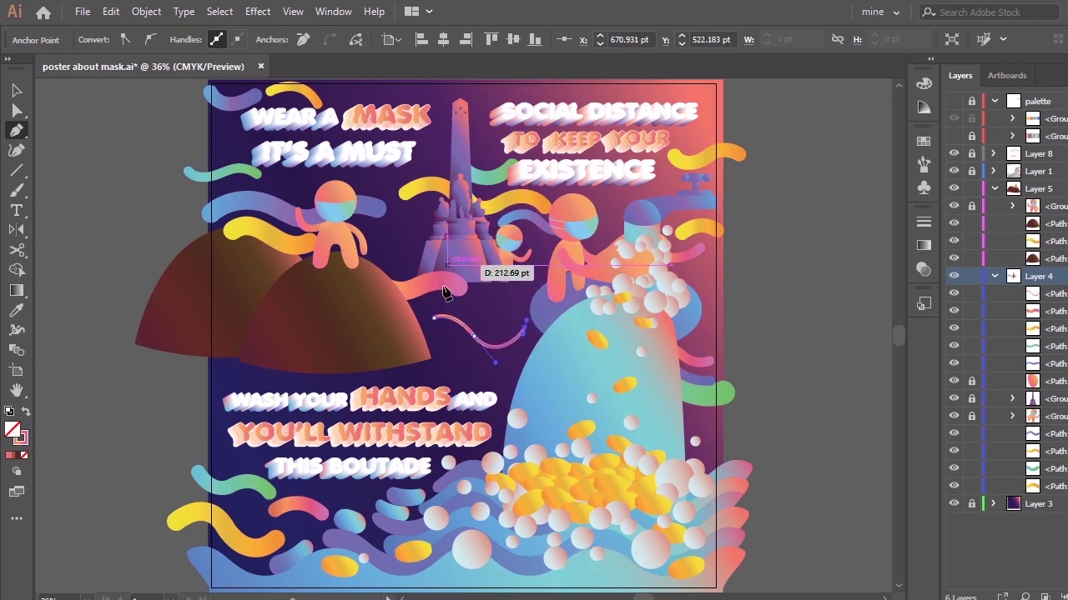
Reshape the new S-shaped path by moving its hill-side end anchor, middle anchor and curve handles
{"action": "key", "text": "a"}
{"action": "left_click_drag", "start_coordinate": [434, 318], "coordinate": [417, 323]}
{"action": "left_click_drag", "start_coordinate": [452, 309], "coordinate": [447, 296]}
{"action": "left_click_drag", "start_coordinate": [473, 330], "coordinate": [471, 320]}
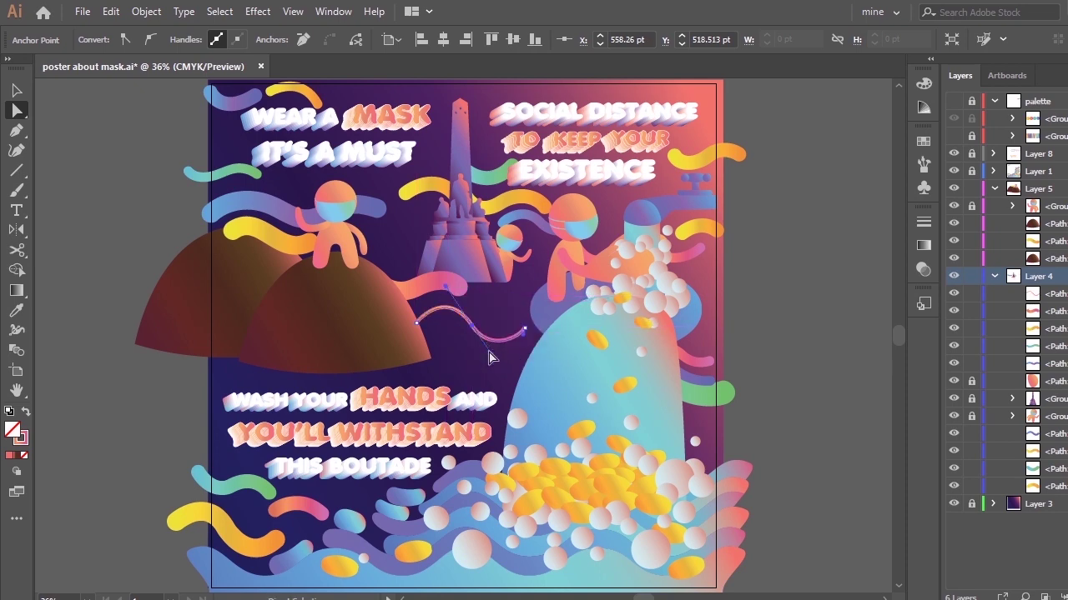
{"action": "left_click", "coordinate": [489, 353]}
{"action": "left_click", "coordinate": [472, 330]}
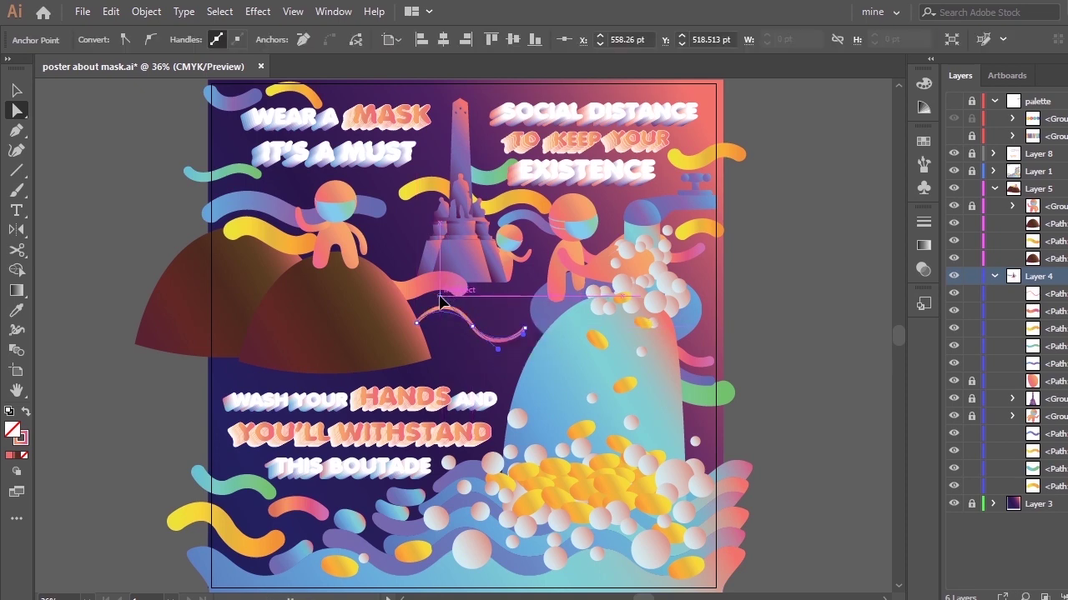
Scale down the new wavy path and place it just below the pink wave, against the front hill's slope
{"action": "key", "text": "v"}
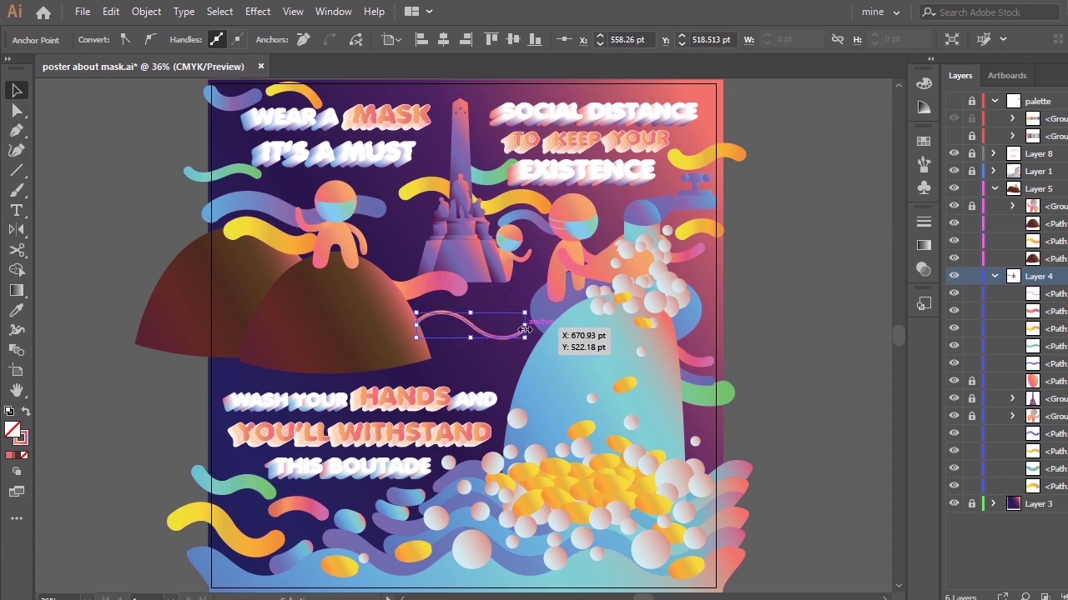
{"action": "left_click_drag", "start_coordinate": [478, 324], "coordinate": [473, 317]}
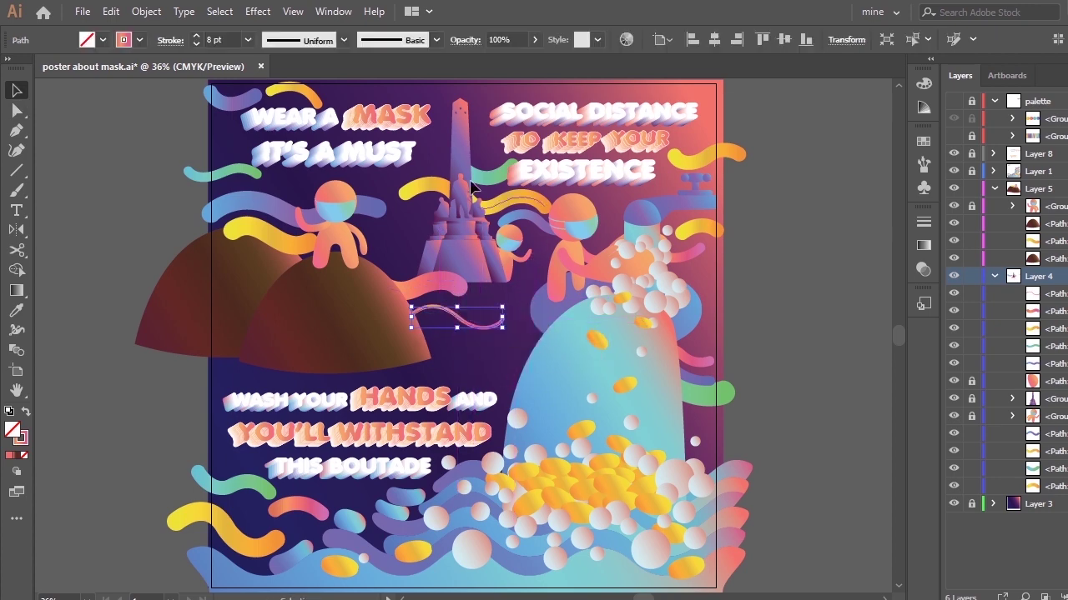
{"action": "left_click", "coordinate": [450, 288]}
{"action": "left_click", "coordinate": [474, 329]}
Recolour the new wavy path with the green-blue gradient sampled from the green wave at the poster's edge
{"action": "left_click", "coordinate": [250, 42]}
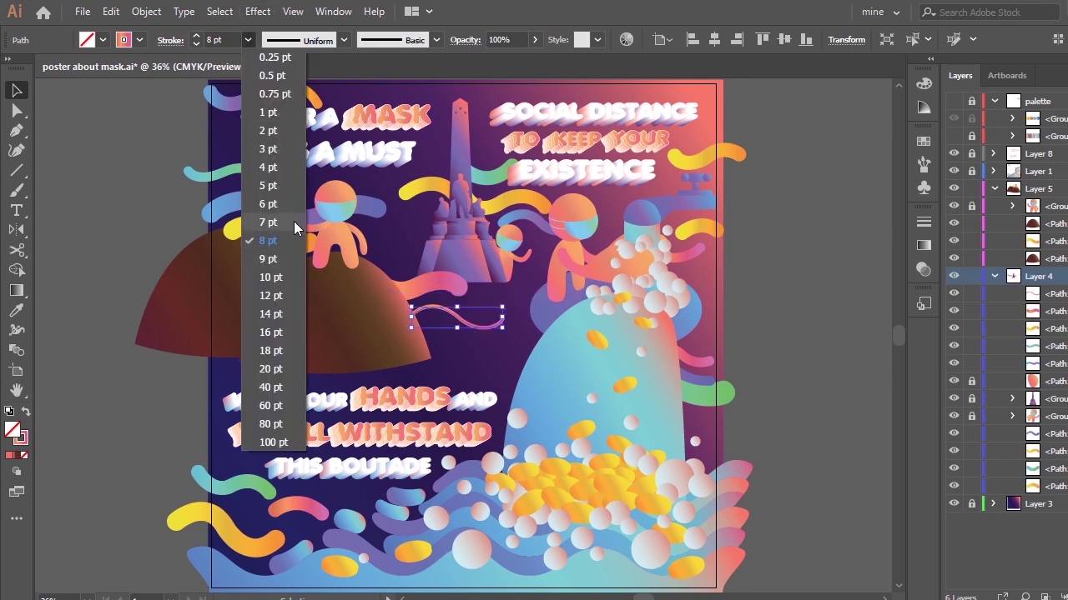
{"action": "left_click", "coordinate": [292, 162]}
{"action": "key", "text": "i"}
{"action": "left_click", "coordinate": [724, 387]}
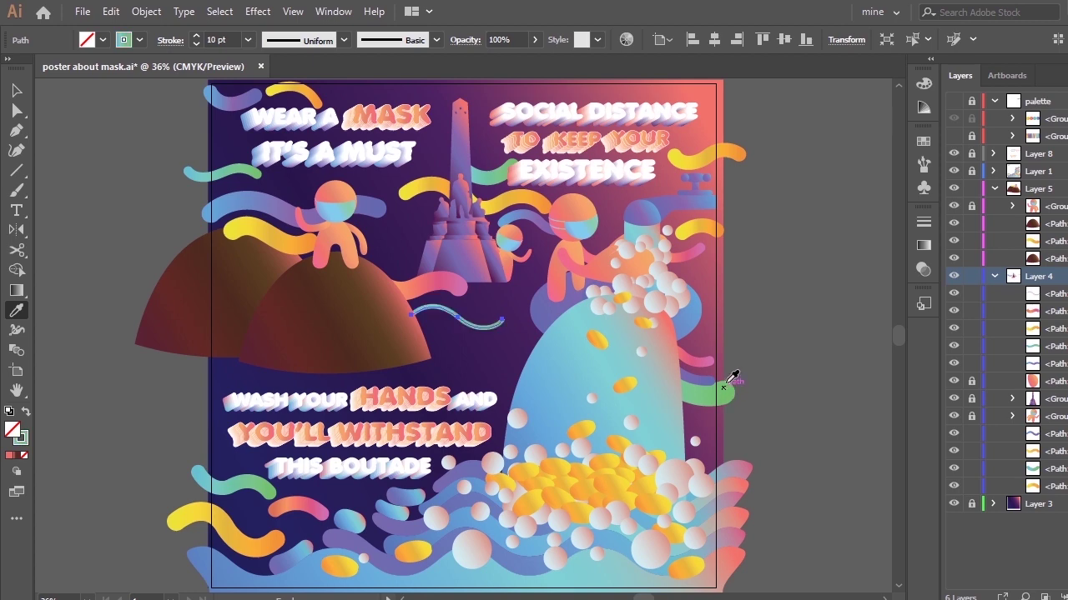
Apply the 5 pt. Round brush and a 4 pt stroke to the new green-blue wave beside the front hill
{"action": "left_click", "coordinate": [248, 40]}
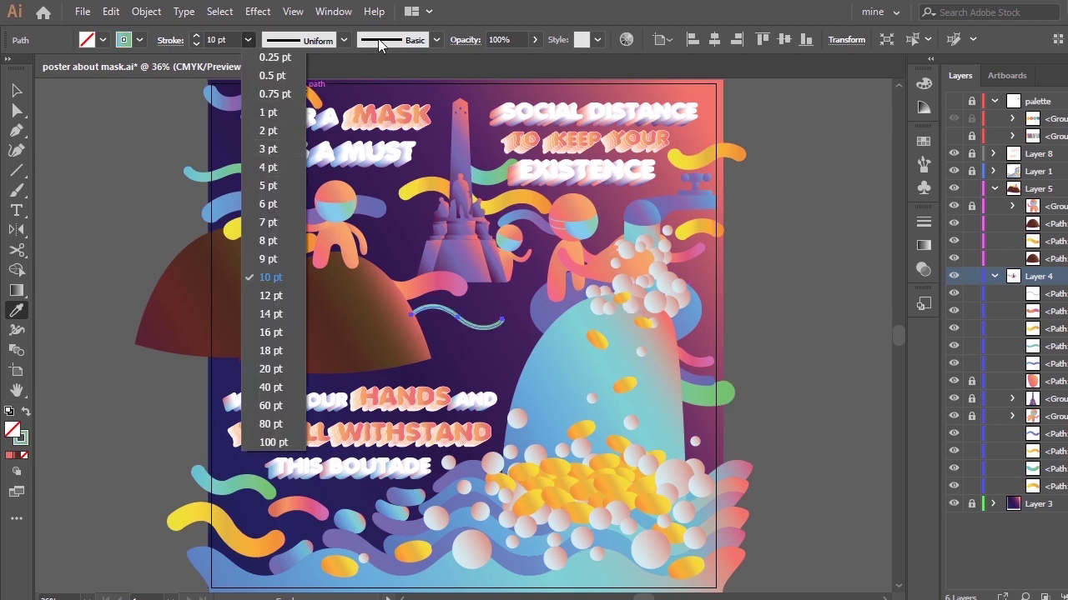
{"action": "left_click", "coordinate": [284, 108]}
{"action": "left_click", "coordinate": [435, 40]}
{"action": "left_click", "coordinate": [286, 76]}
{"action": "left_click", "coordinate": [250, 42]}
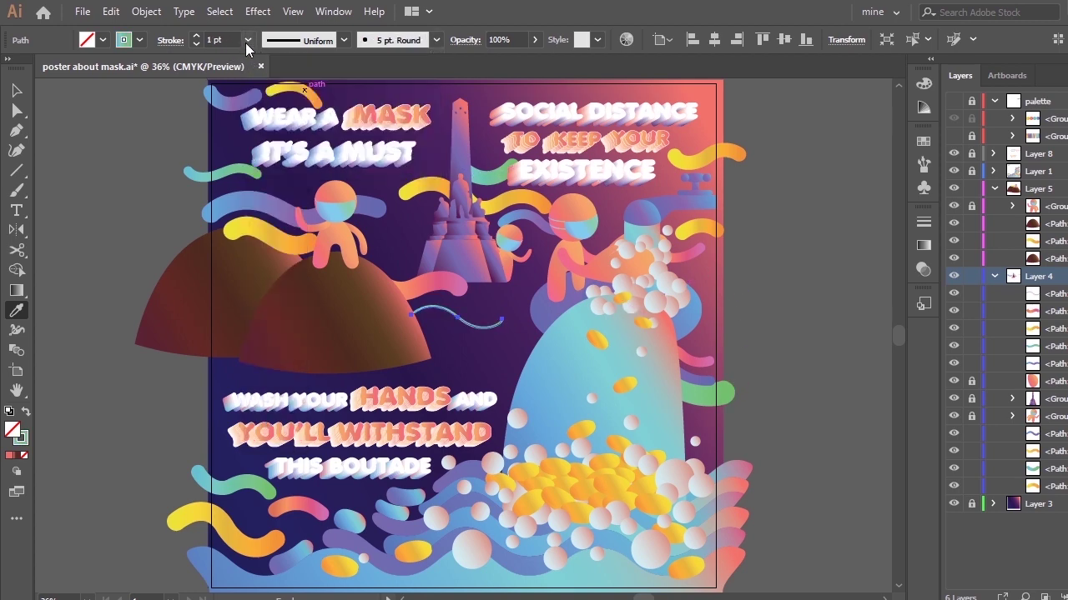
{"action": "left_click", "coordinate": [246, 42]}
{"action": "left_click", "coordinate": [275, 167]}
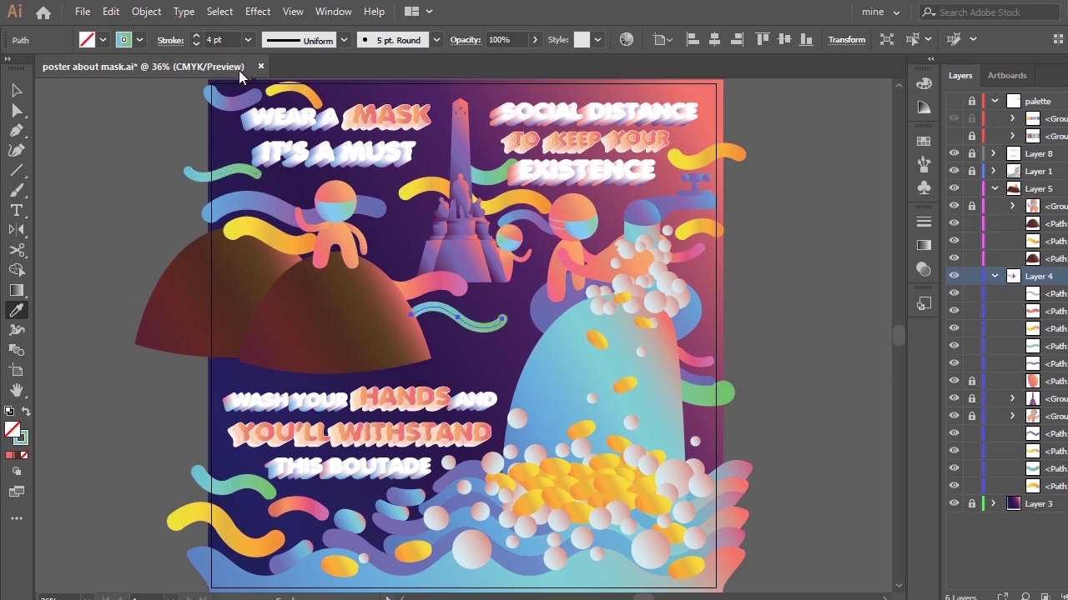
{"action": "left_click", "coordinate": [245, 46]}
{"action": "left_click", "coordinate": [13, 88]}
{"action": "left_click", "coordinate": [489, 297]}
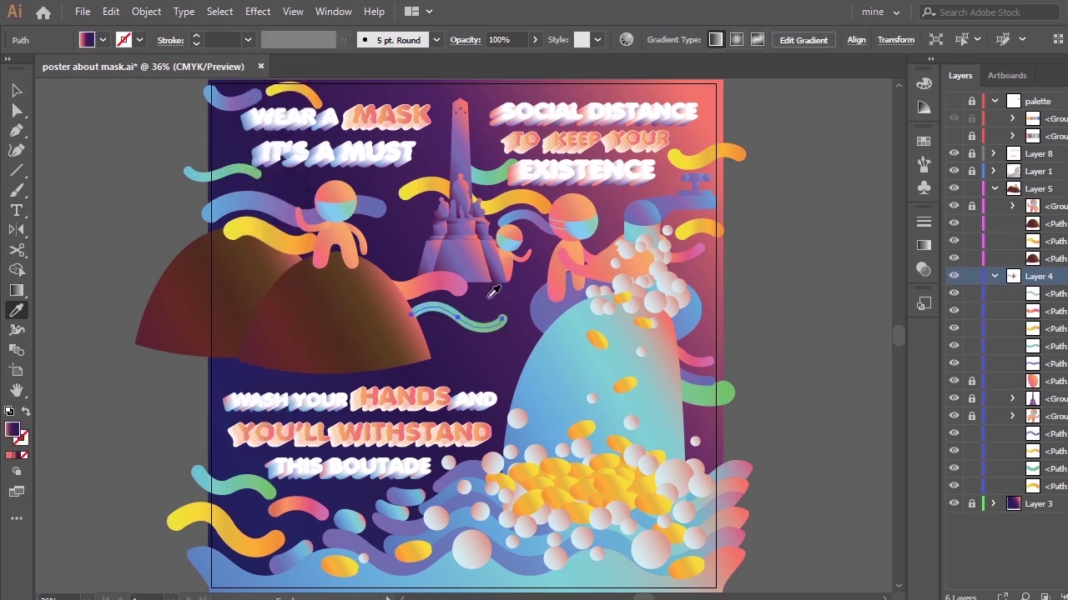
{"action": "key", "text": "ctrl+z"}
{"action": "key", "text": "a"}
{"action": "left_click", "coordinate": [523, 389]}
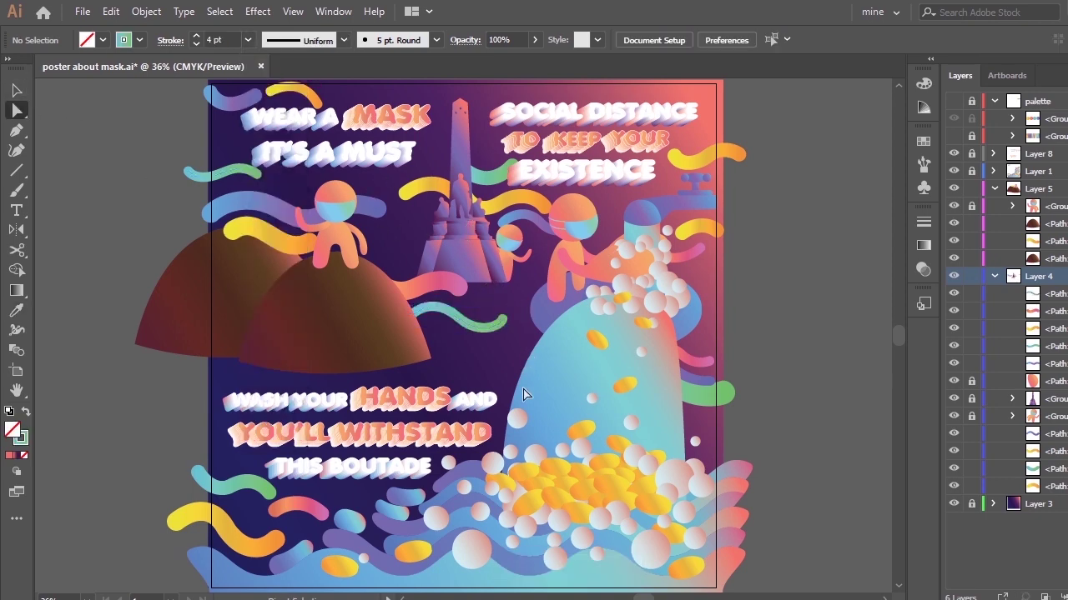
Tilt the pink wave beside the front hill and reshape its curve by moving its end anchors
{"action": "left_click", "coordinate": [444, 280]}
{"action": "key", "text": "v"}
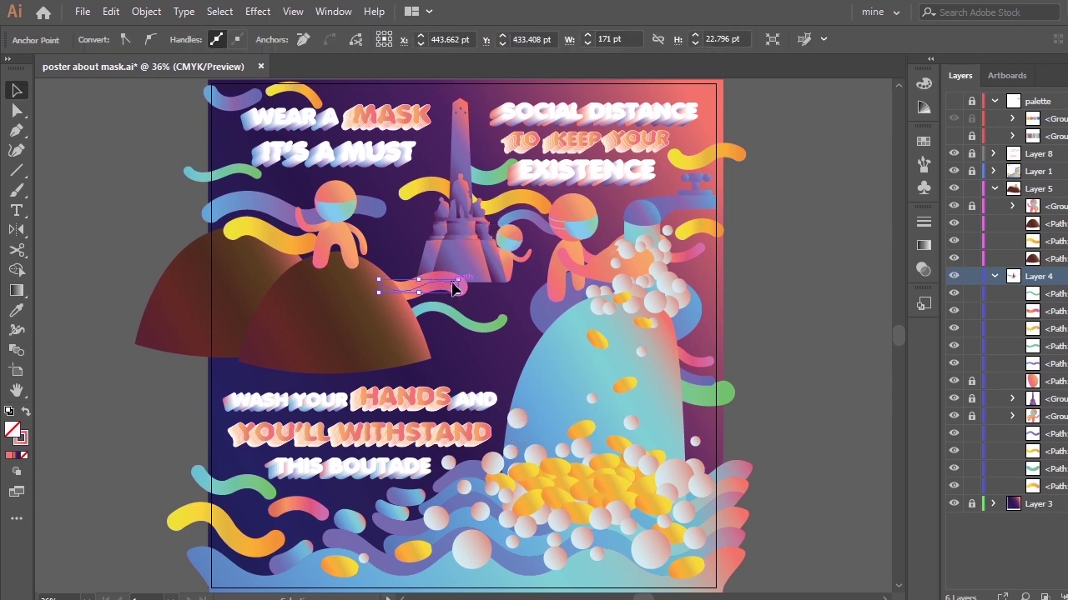
{"action": "mouse_move", "coordinate": [447, 281]}
{"action": "left_mouse_down"}
{"action": "mouse_move", "coordinate": [450, 288]}
{"action": "mouse_move", "coordinate": [467, 223]}
{"action": "mouse_move", "coordinate": [459, 357]}
{"action": "mouse_move", "coordinate": [440, 291]}
{"action": "mouse_move", "coordinate": [415, 277]}
{"action": "left_mouse_up"}
{"action": "left_click", "coordinate": [480, 342]}
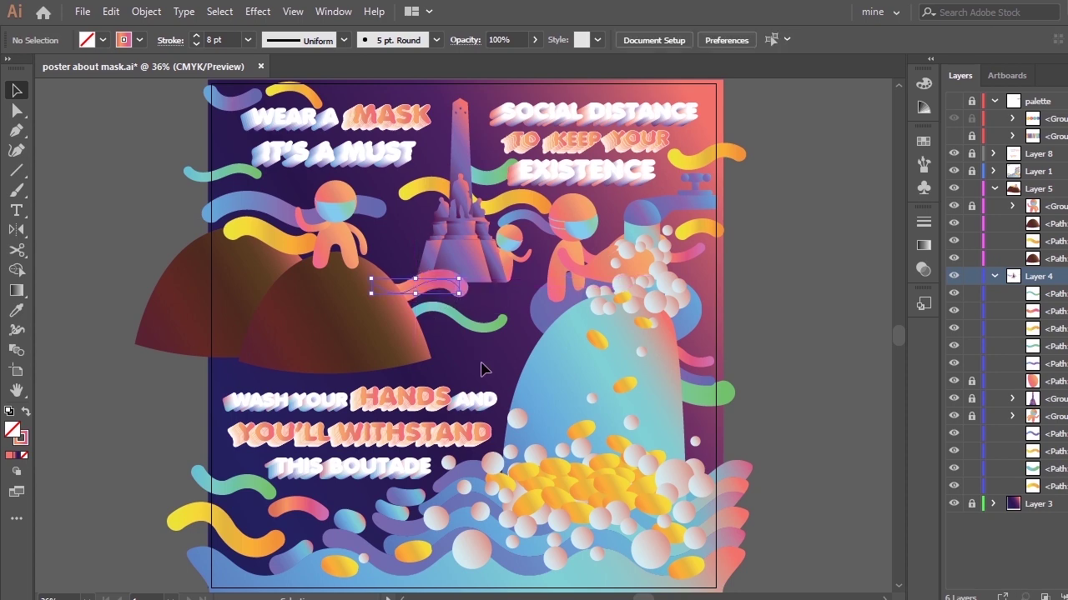
{"action": "key", "text": "a"}
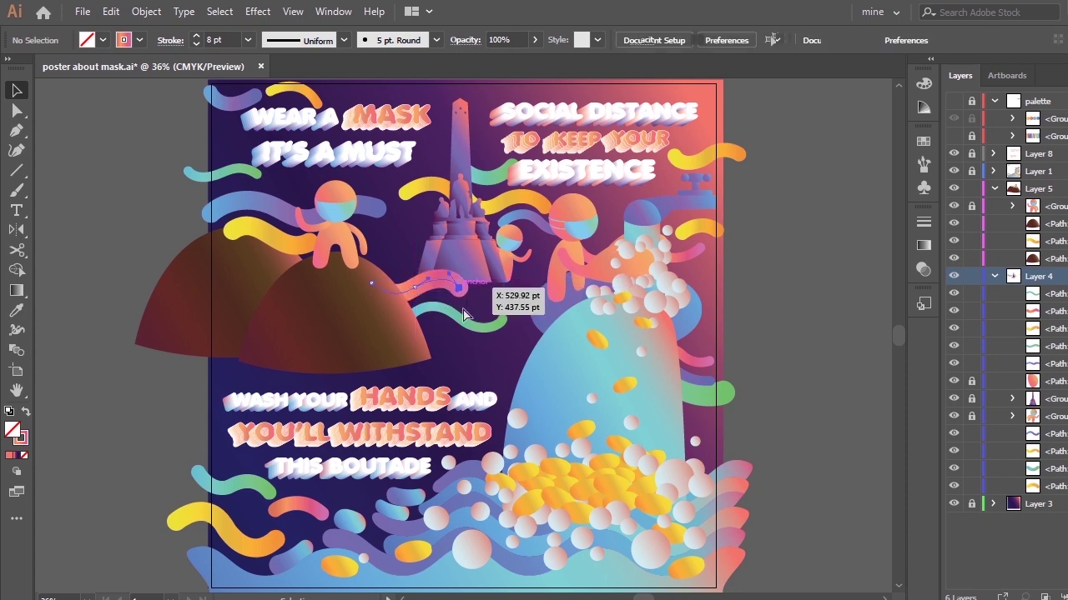
{"action": "mouse_move", "coordinate": [458, 287]}
{"action": "left_mouse_down"}
{"action": "mouse_move", "coordinate": [406, 291]}
{"action": "mouse_move", "coordinate": [444, 271]}
{"action": "mouse_move", "coordinate": [461, 292]}
{"action": "left_mouse_up"}
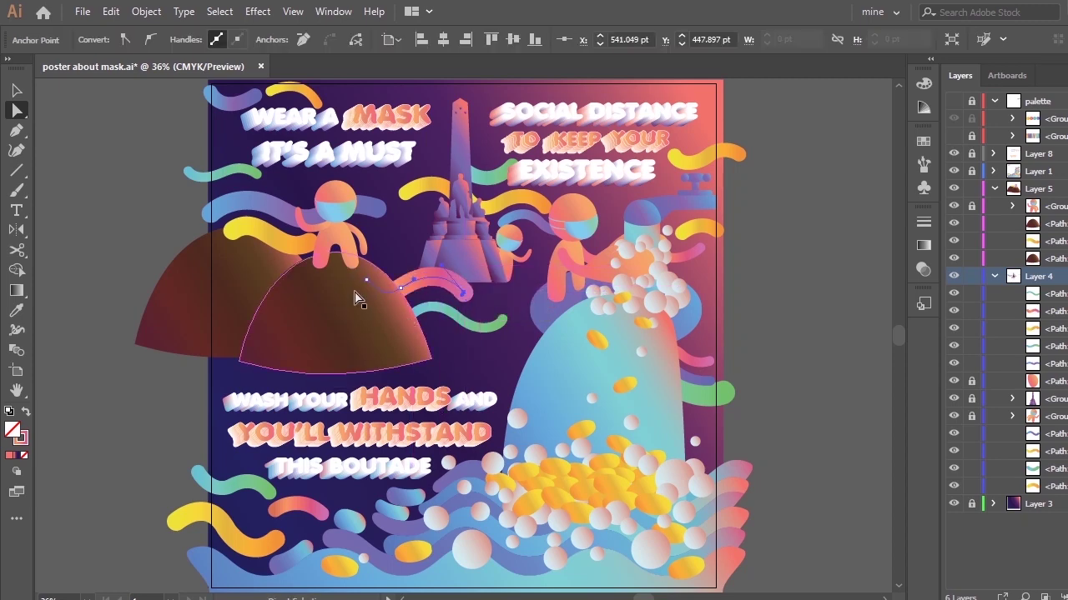
{"action": "left_click_drag", "start_coordinate": [367, 287], "coordinate": [384, 337]}
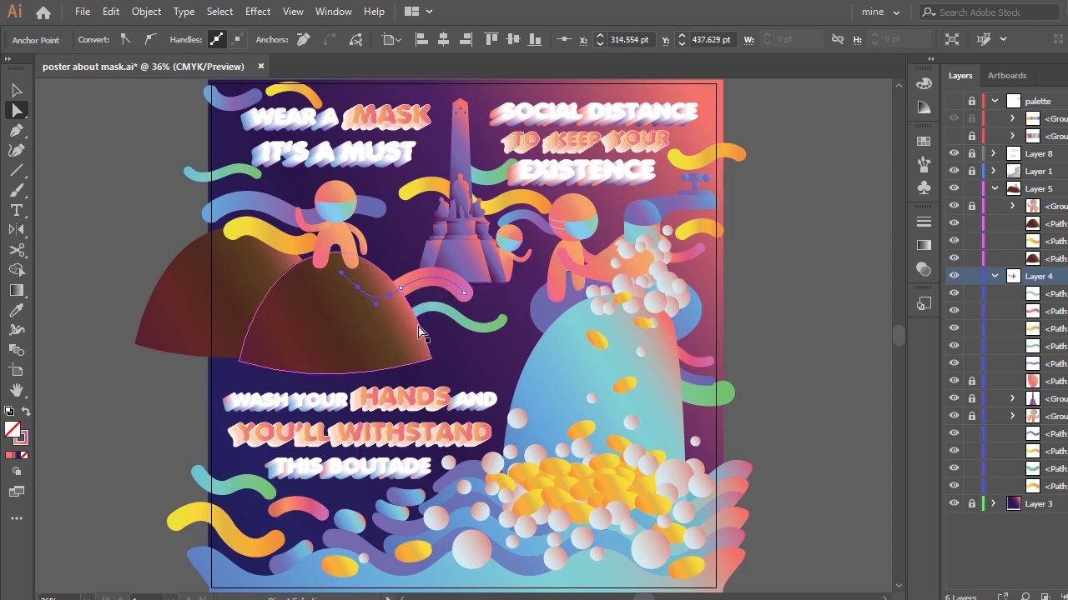
{"action": "left_click", "coordinate": [490, 332]}
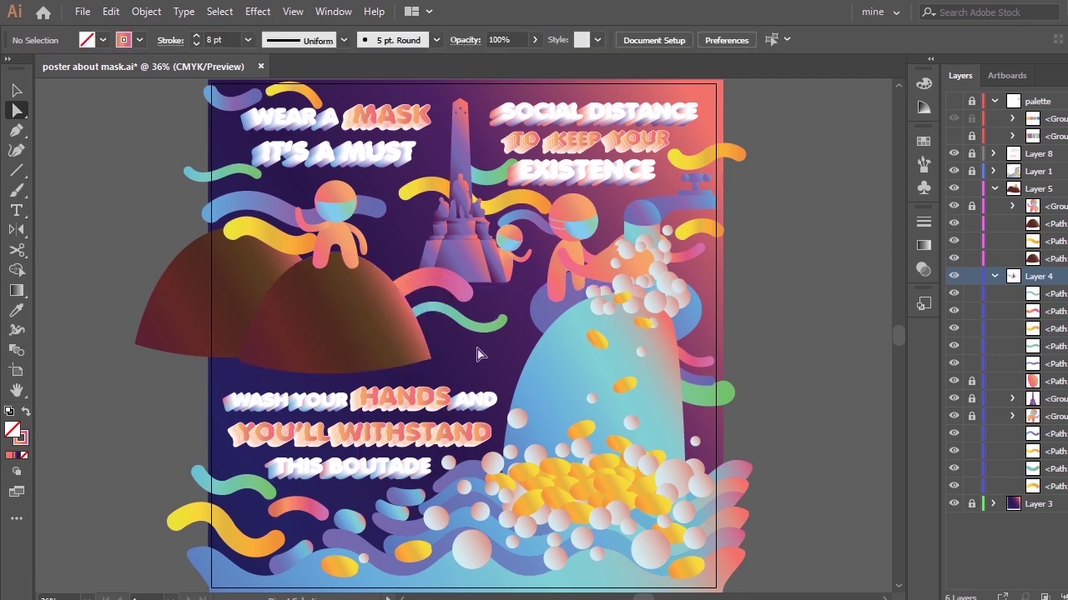
Set the stroke to 6 pt on the pink wave and 8 pt on the green-blue wave below it
{"action": "left_click", "coordinate": [451, 294]}
{"action": "left_click", "coordinate": [247, 40]}
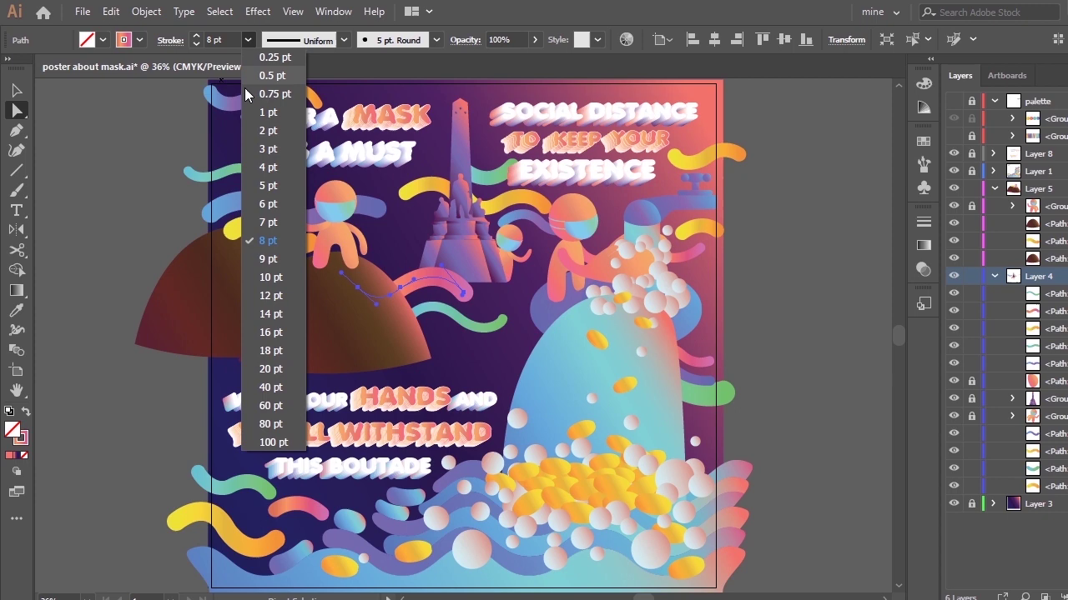
{"action": "left_click", "coordinate": [273, 203]}
{"action": "left_click", "coordinate": [477, 332]}
{"action": "left_click", "coordinate": [248, 40]}
{"action": "left_click", "coordinate": [269, 240]}
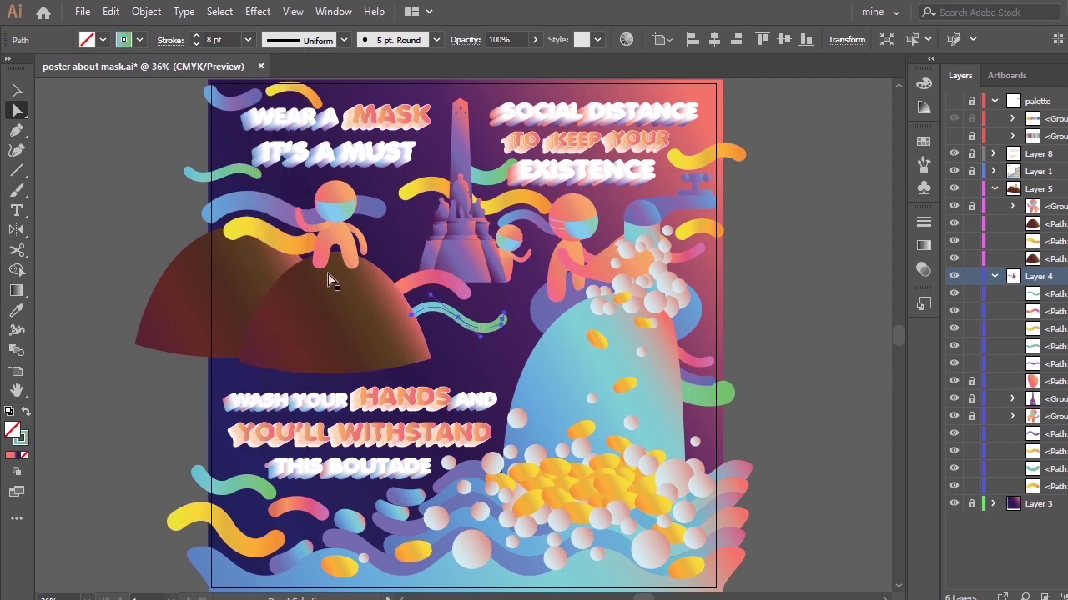
{"action": "left_click", "coordinate": [510, 342]}
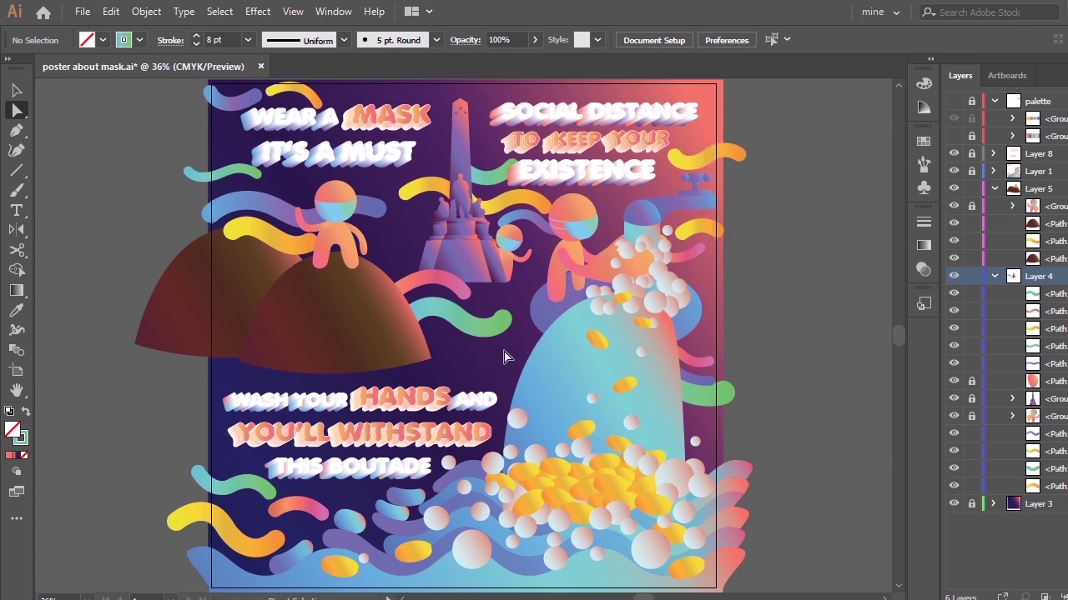
{"action": "key", "text": "p"}
{"action": "left_click", "coordinate": [540, 352]}
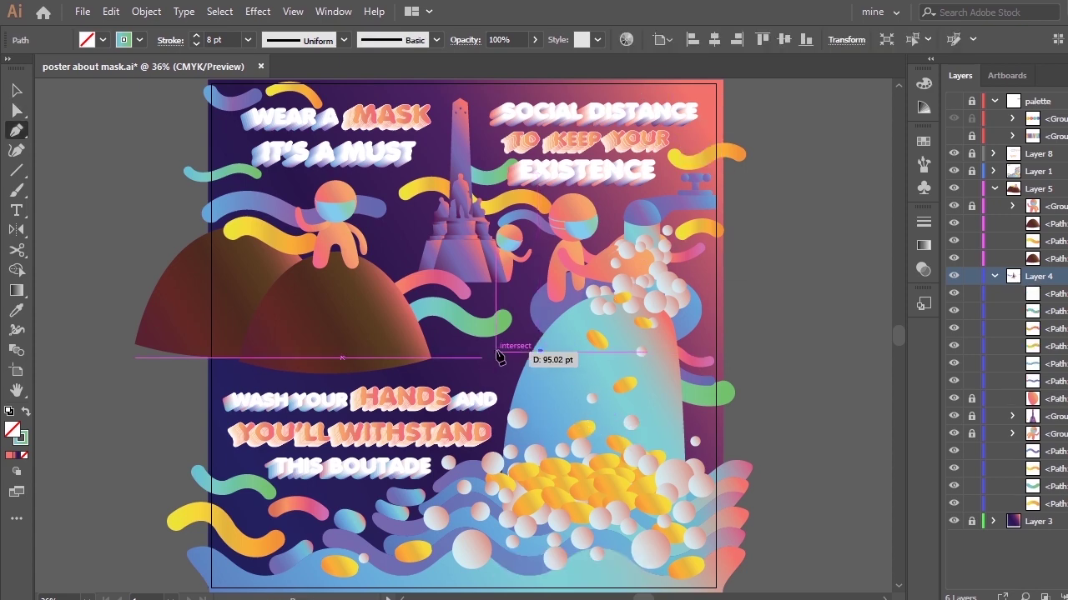
{"action": "left_click_drag", "start_coordinate": [460, 357], "coordinate": [434, 332]}
{"action": "key", "text": "ctrl+z"}
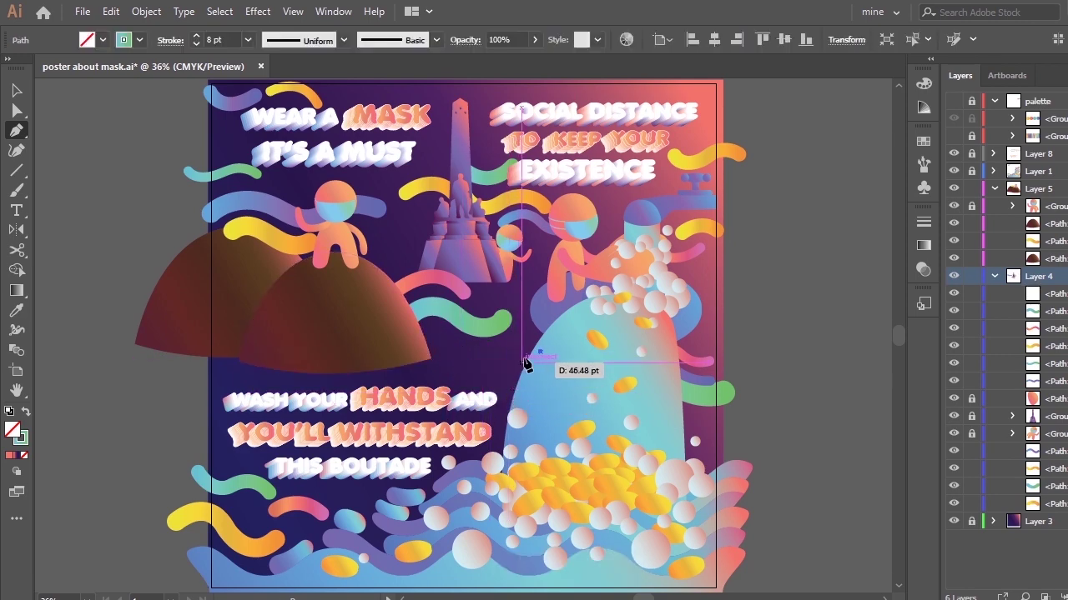
{"action": "key", "text": "ctrl+z"}
Draw an S-shaped path with the Pen tool from below the green-blue wave into the waterfall and adjust its curve handle
{"action": "left_click", "coordinate": [464, 355]}
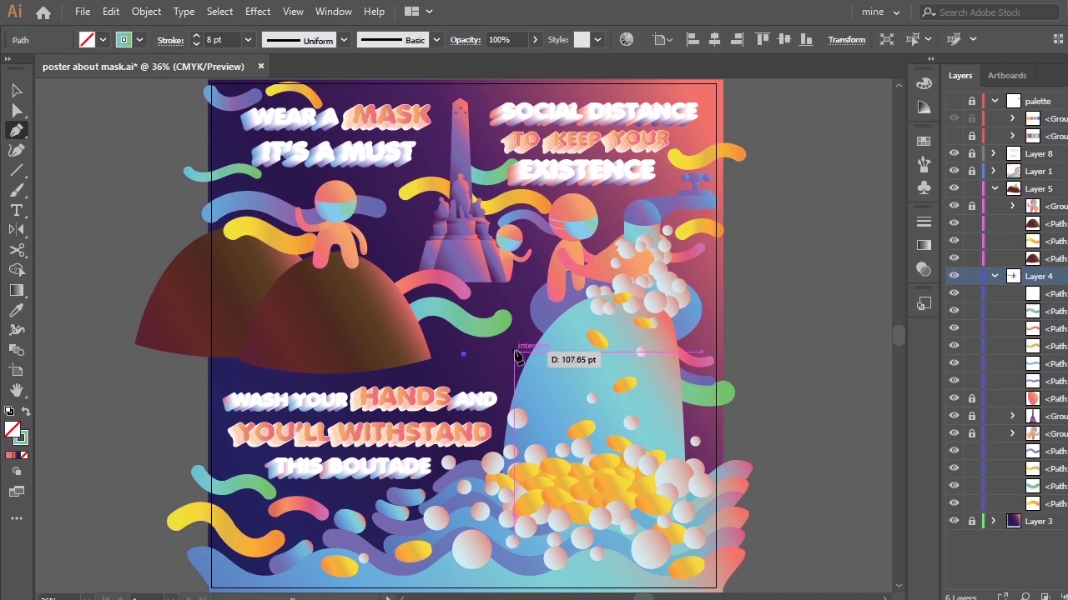
{"action": "left_click_drag", "start_coordinate": [516, 349], "coordinate": [532, 323]}
{"action": "mouse_move", "coordinate": [558, 363]}
{"action": "left_mouse_down"}
{"action": "mouse_move", "coordinate": [564, 374]}
{"action": "mouse_move", "coordinate": [564, 364]}
{"action": "left_mouse_up"}
{"action": "key", "text": "ctrl+z"}
{"action": "key", "text": "ctrl+z"}
{"action": "key", "text": "a"}
{"action": "left_click_drag", "start_coordinate": [535, 321], "coordinate": [540, 330]}
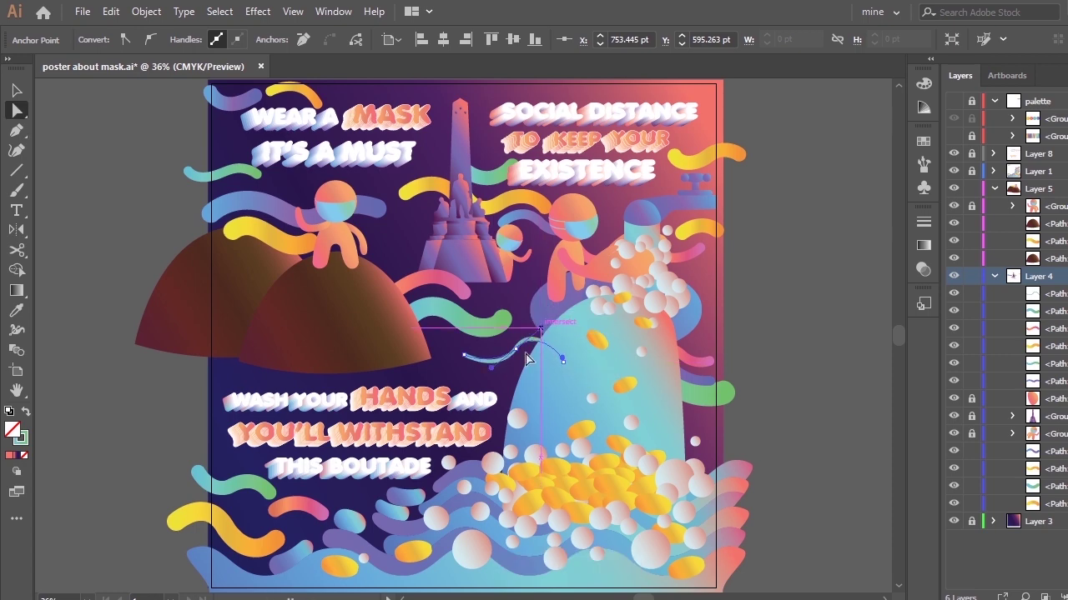
Style the new path with the yellow-orange gradient sampled from the yellow edge wave, the 5 pt. Round brush and a 4 pt stroke
{"action": "key", "text": "i"}
{"action": "left_click", "coordinate": [676, 171]}
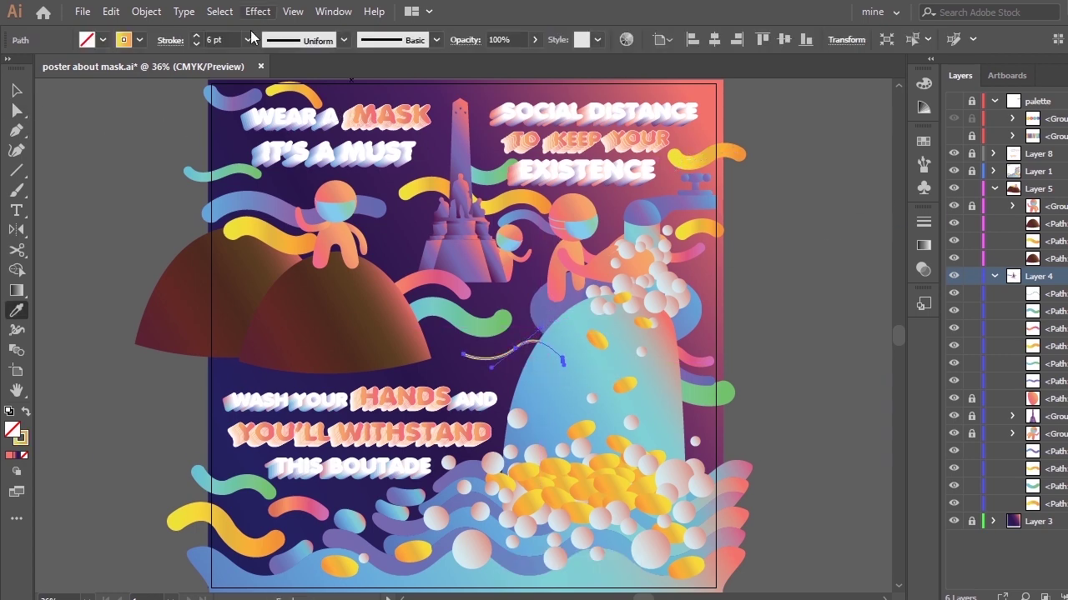
{"action": "left_click", "coordinate": [437, 39]}
{"action": "left_click", "coordinate": [286, 76]}
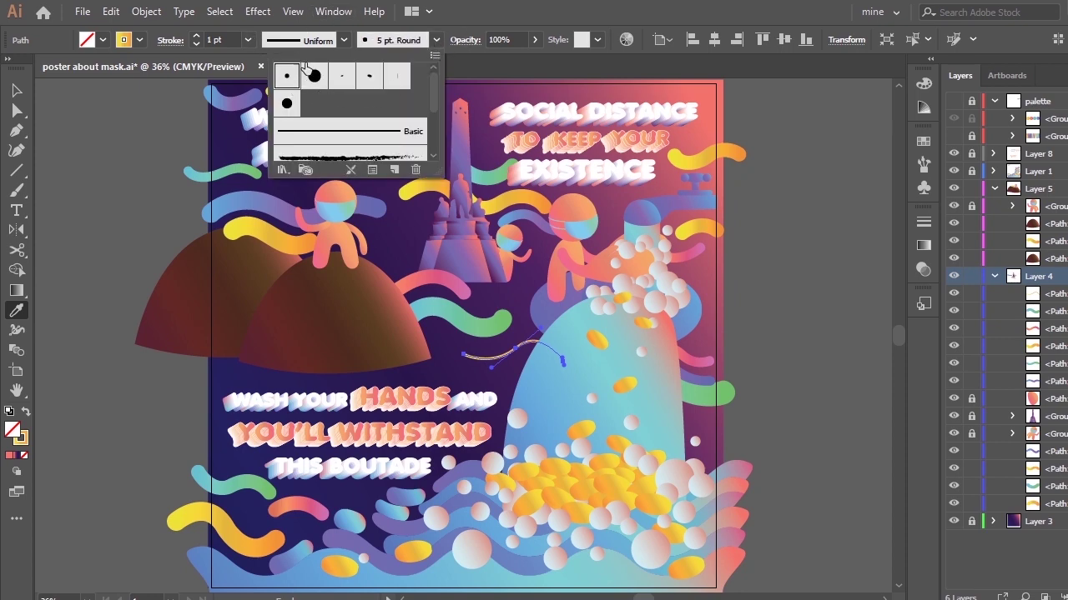
{"action": "left_click", "coordinate": [241, 127]}
{"action": "left_click", "coordinate": [247, 40]}
{"action": "left_click", "coordinate": [267, 140]}
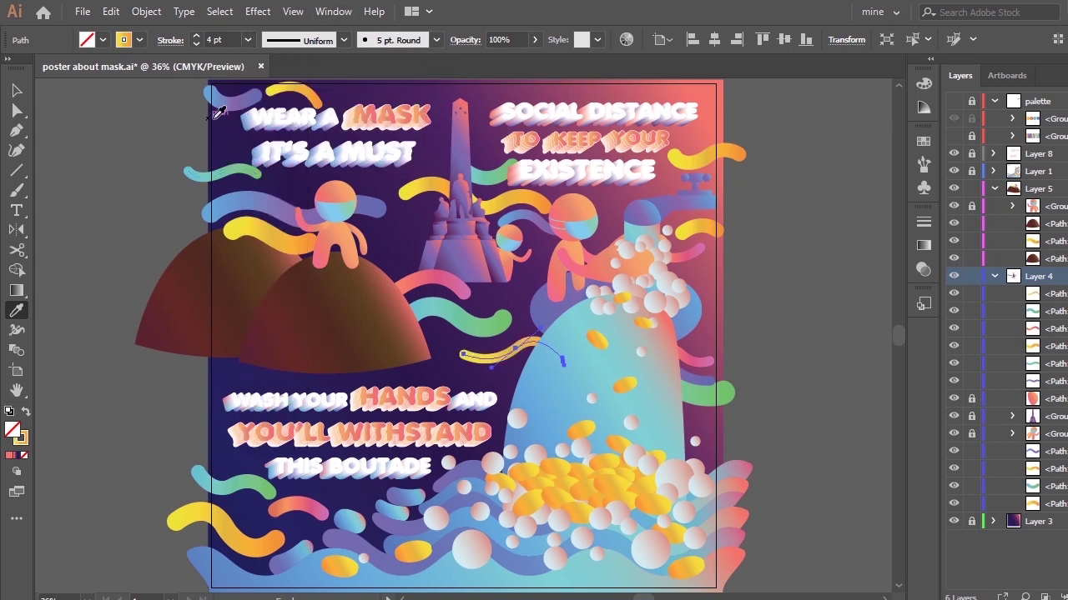
{"action": "key", "text": "v"}
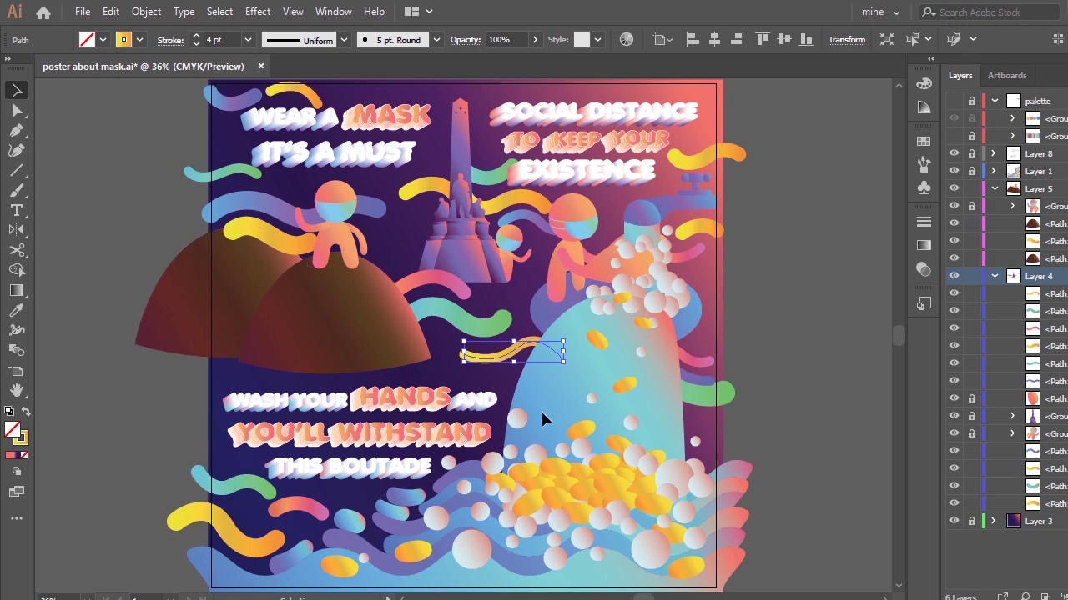
{"action": "left_click", "coordinate": [536, 445]}
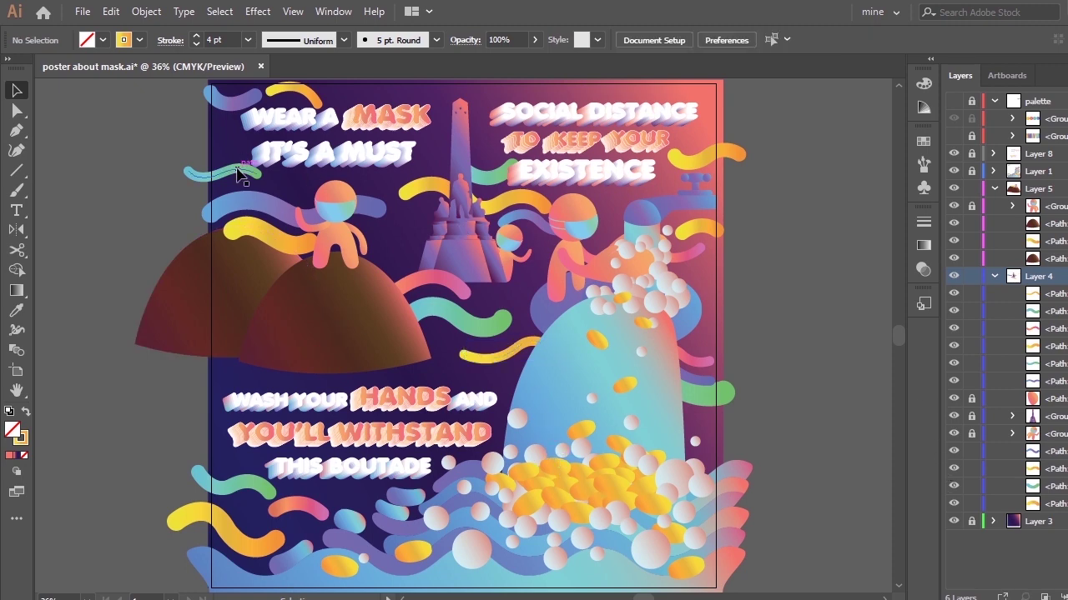
Adjust the thin green wave beside IT'S A MUST so it sits slightly lower, and collapse Layer 4 and unlock Layer 1
{"action": "left_click_drag", "start_coordinate": [230, 202], "coordinate": [230, 208]}
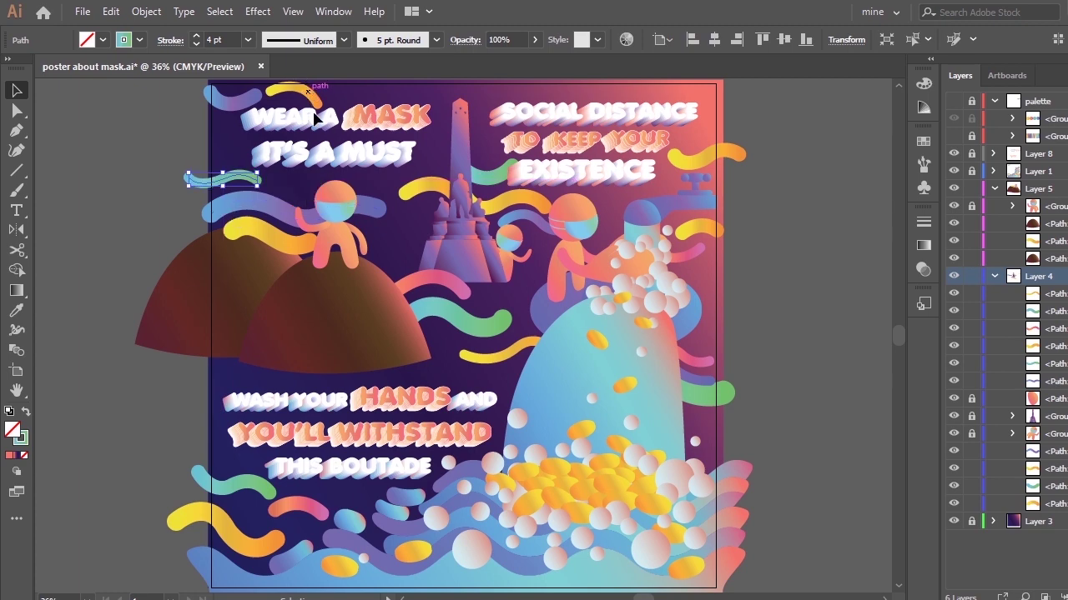
{"action": "left_click", "coordinate": [773, 251]}
{"action": "left_click", "coordinate": [994, 276]}
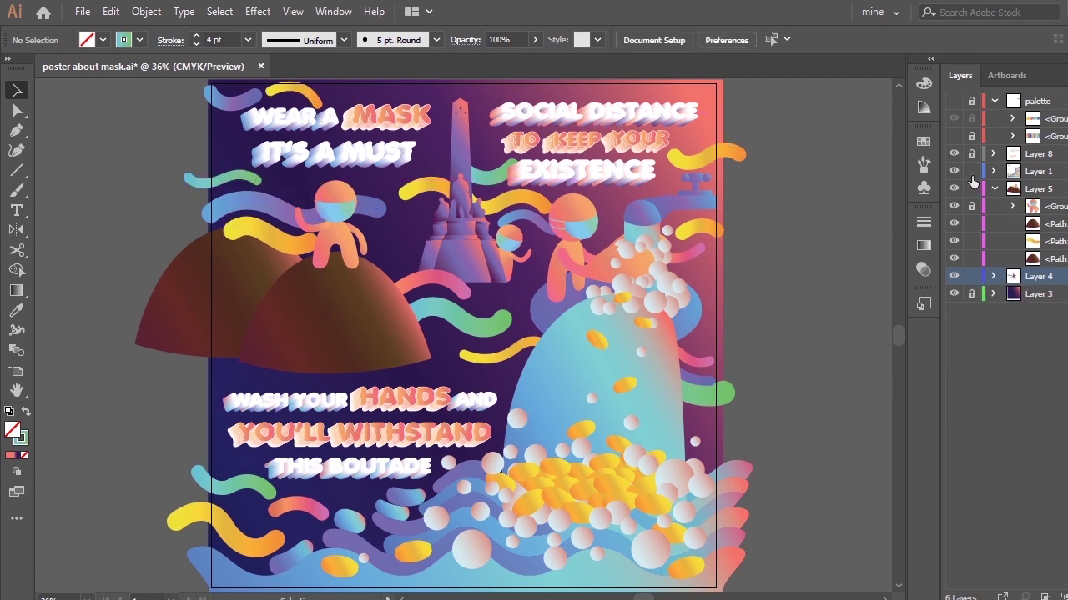
Reduce the stroke weight of the small blue-purple wave beside WEAR A at the poster's corner
{"action": "left_click", "coordinate": [274, 100]}
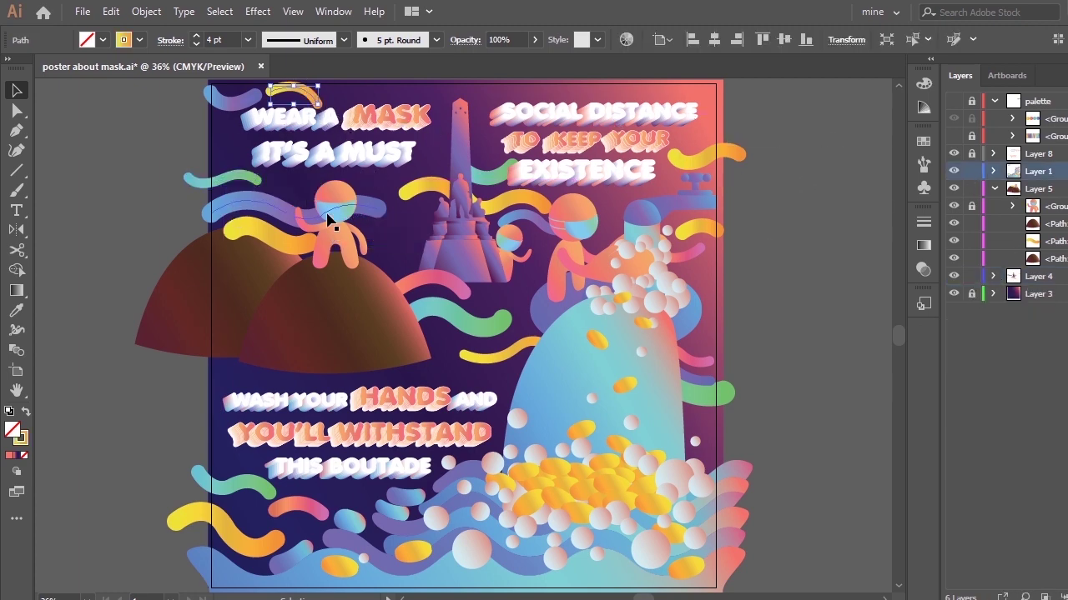
{"action": "left_click", "coordinate": [247, 107]}
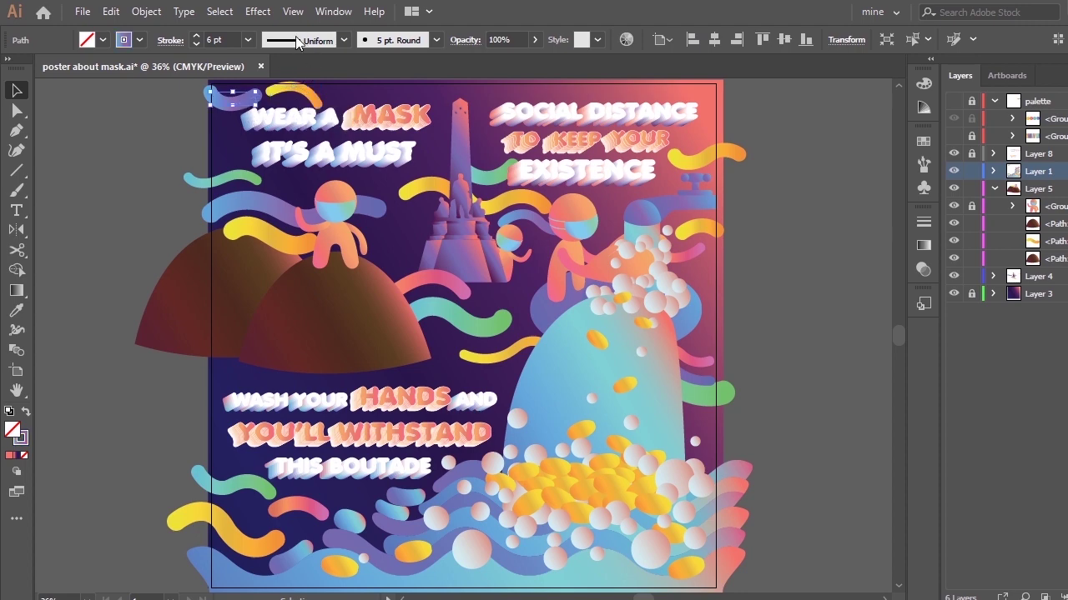
{"action": "left_click", "coordinate": [248, 40]}
{"action": "left_click", "coordinate": [273, 150]}
Rotate the small yellow wave above WEAR A and place it across the poster's upper edge
{"action": "left_click", "coordinate": [294, 90]}
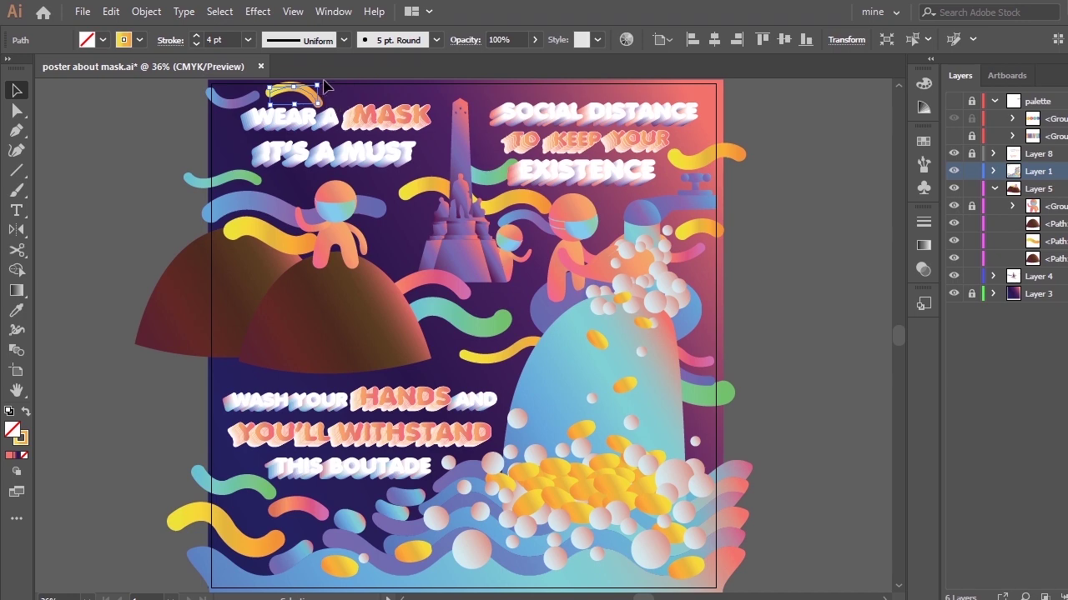
{"action": "left_click_drag", "start_coordinate": [322, 84], "coordinate": [303, 196]}
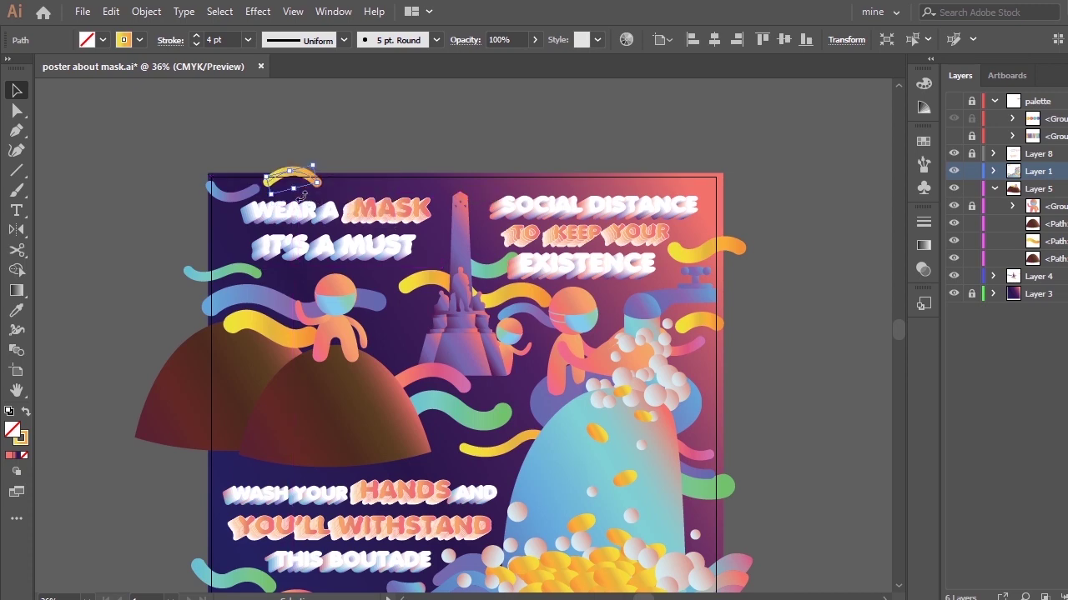
{"action": "left_click", "coordinate": [359, 159]}
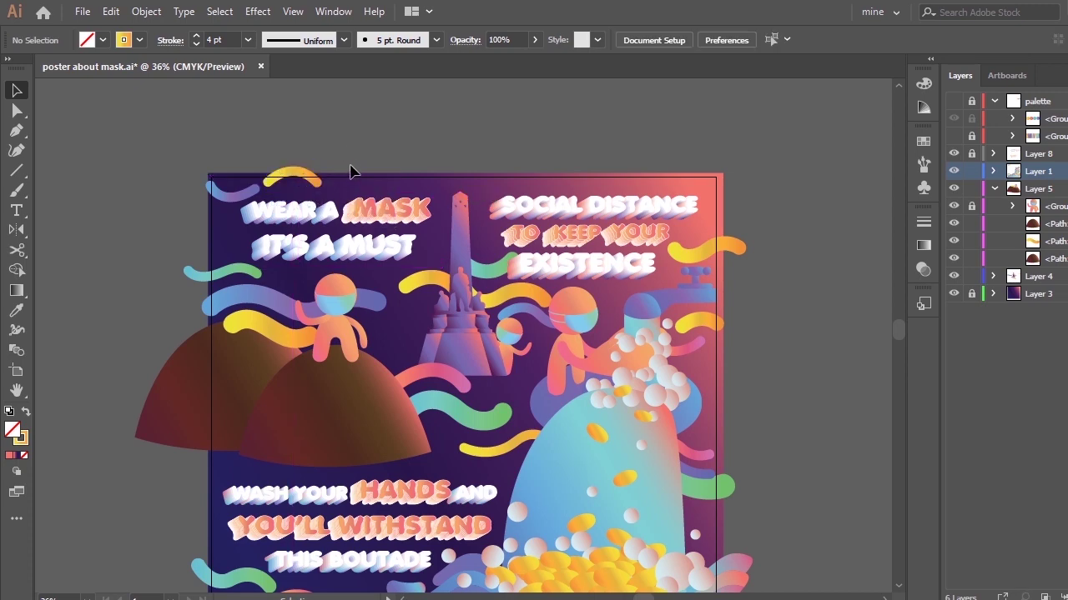
Extend the small yellow wave with the Pen tool from its end anchor into a longer S-curve ending above MASK
{"action": "scroll", "coordinate": [954, 286], "scroll_direction": "down", "scroll_amount": 3}
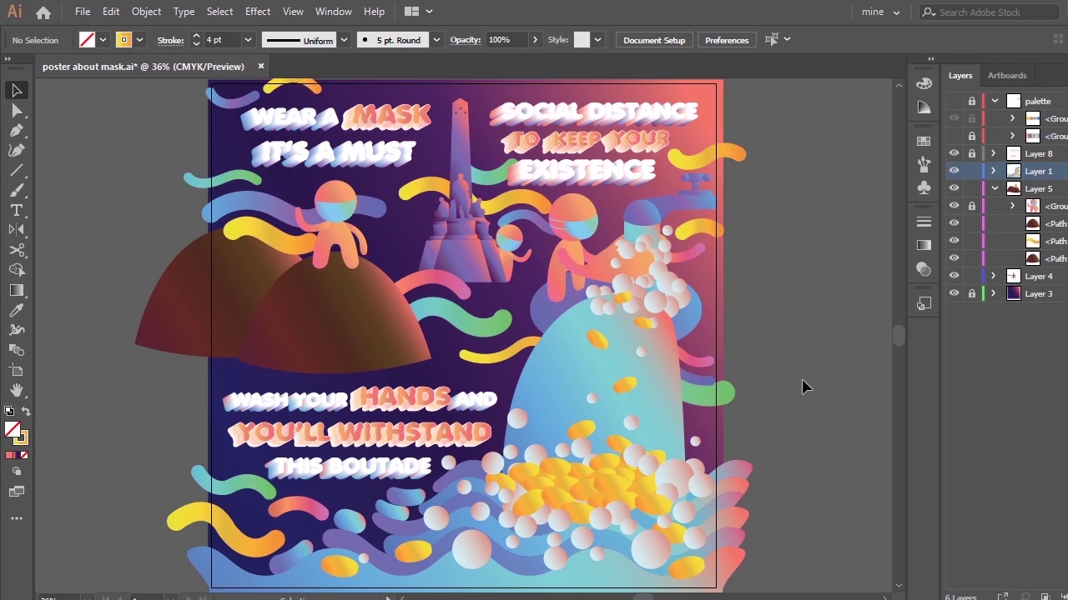
{"action": "key", "text": "a"}
{"action": "left_click", "coordinate": [319, 91]}
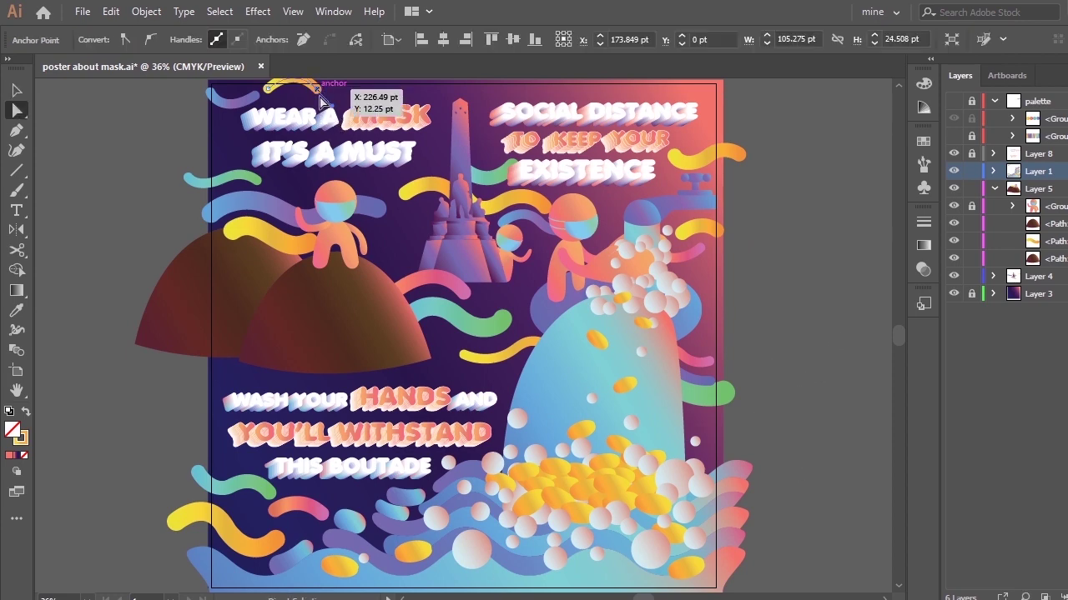
{"action": "key", "text": "p"}
{"action": "left_click", "coordinate": [318, 90]}
{"action": "scroll", "coordinate": [333, 96], "scroll_direction": "up", "scroll_amount": 5}
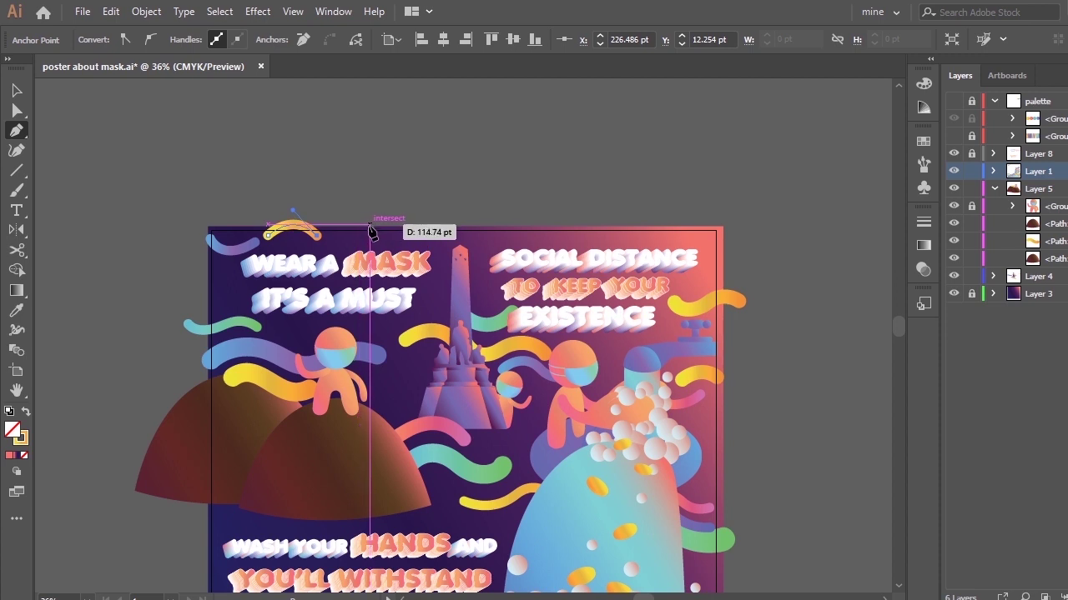
{"action": "left_click_drag", "start_coordinate": [369, 227], "coordinate": [397, 191]}
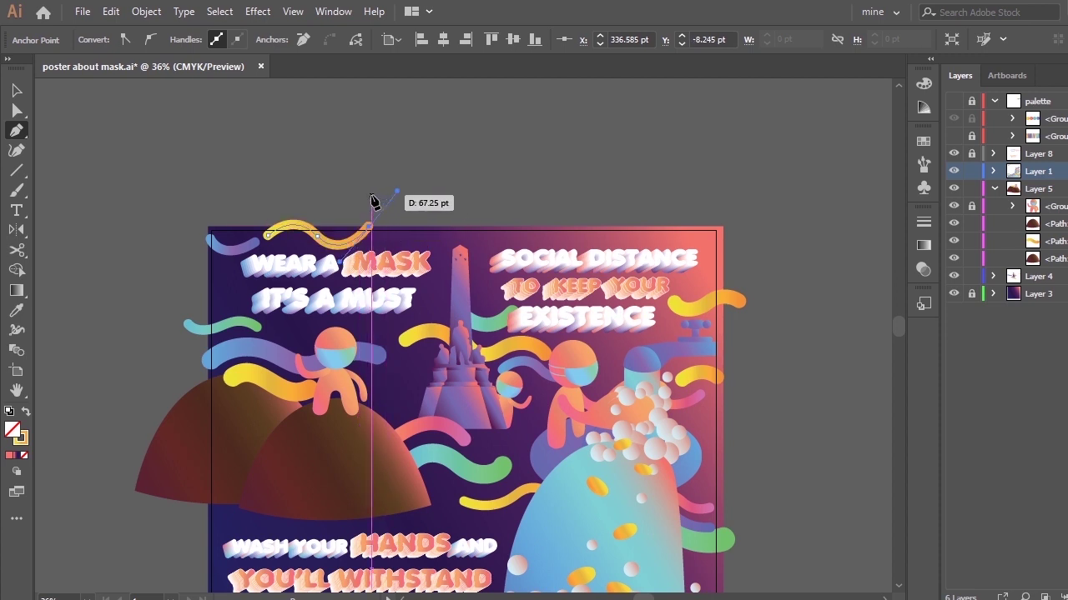
{"action": "key", "text": "v"}
{"action": "left_click", "coordinate": [659, 119]}
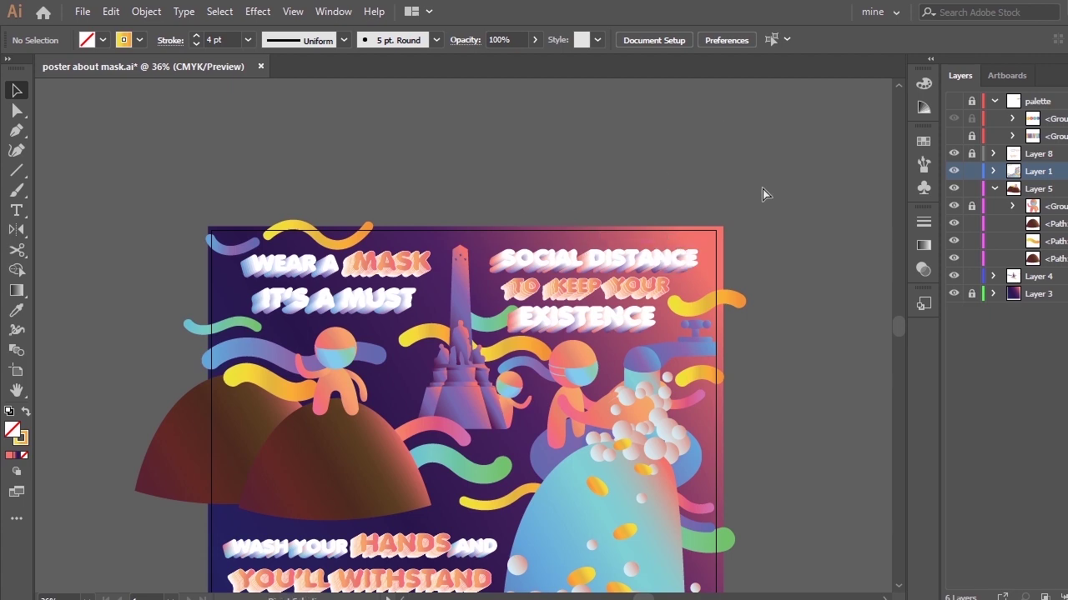
{"action": "scroll", "coordinate": [751, 202], "scroll_direction": "down", "scroll_amount": 3}
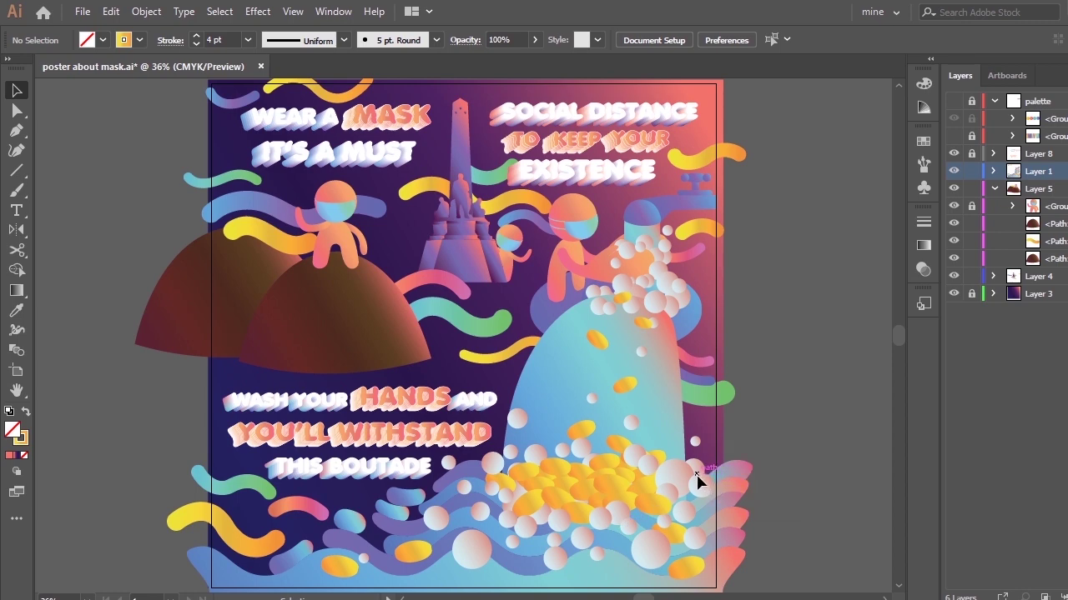
{"action": "left_click", "coordinate": [492, 317]}
{"action": "left_click", "coordinate": [993, 276]}
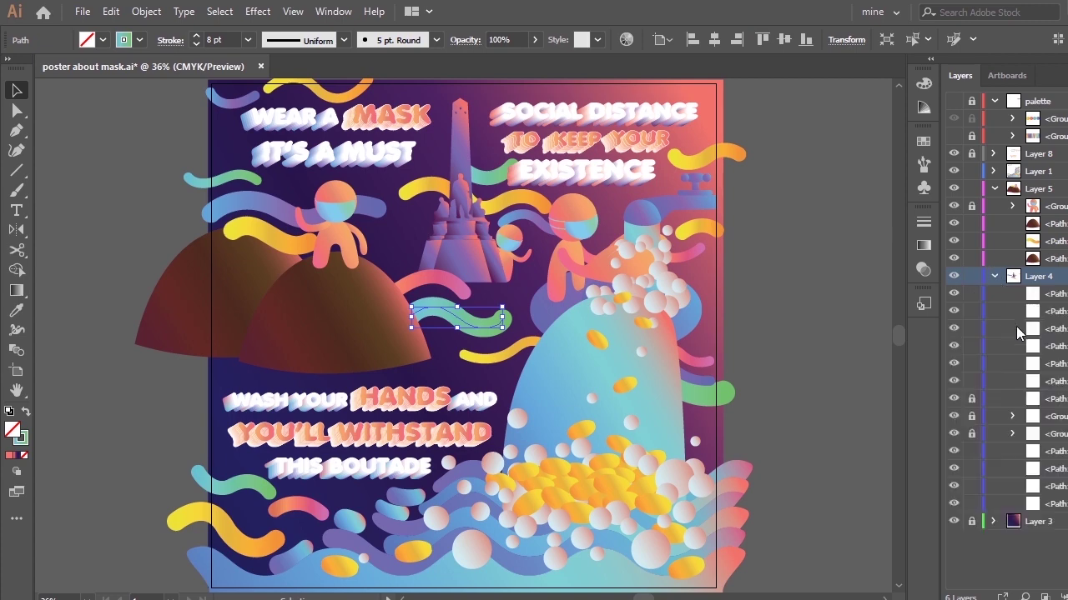
{"action": "left_click", "coordinate": [994, 276]}
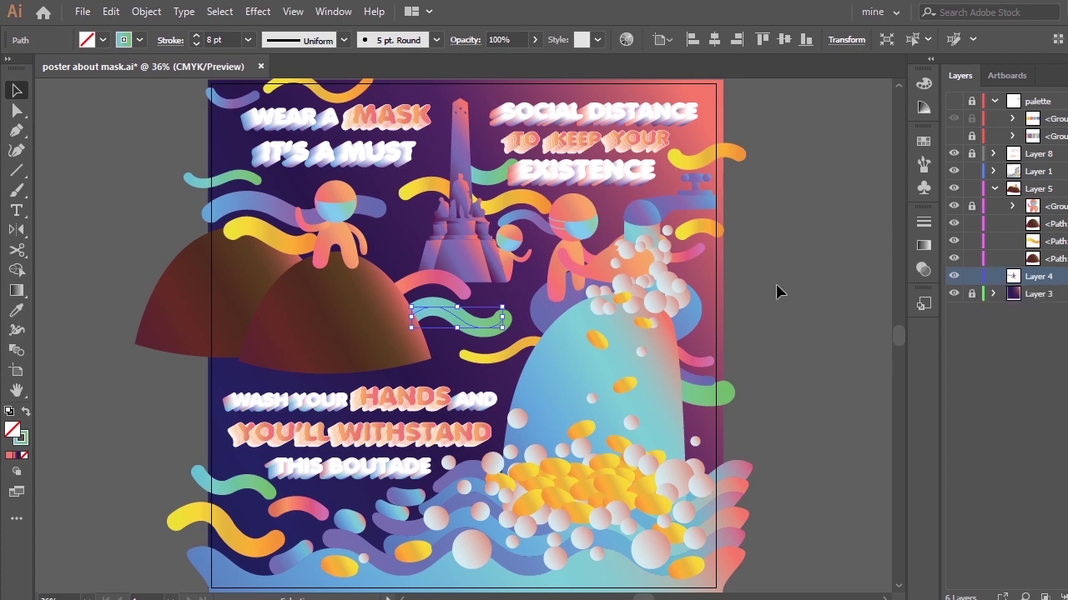
{"action": "key", "text": "a"}
{"action": "left_click", "coordinate": [475, 342]}
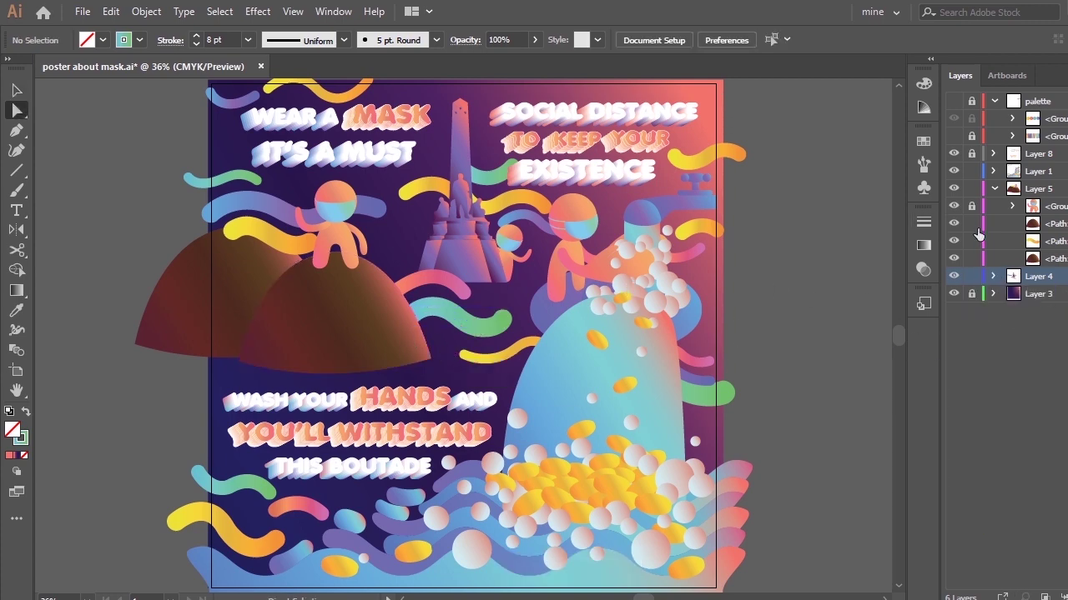
Lock the two hill paths in Layer 5 and draw a small arch-shaped Pen path across the front hill's lower corner
{"action": "left_click", "coordinate": [972, 189]}
{"action": "key", "text": "p"}
{"action": "left_click", "coordinate": [392, 347]}
{"action": "left_click_drag", "start_coordinate": [441, 351], "coordinate": [465, 377]}
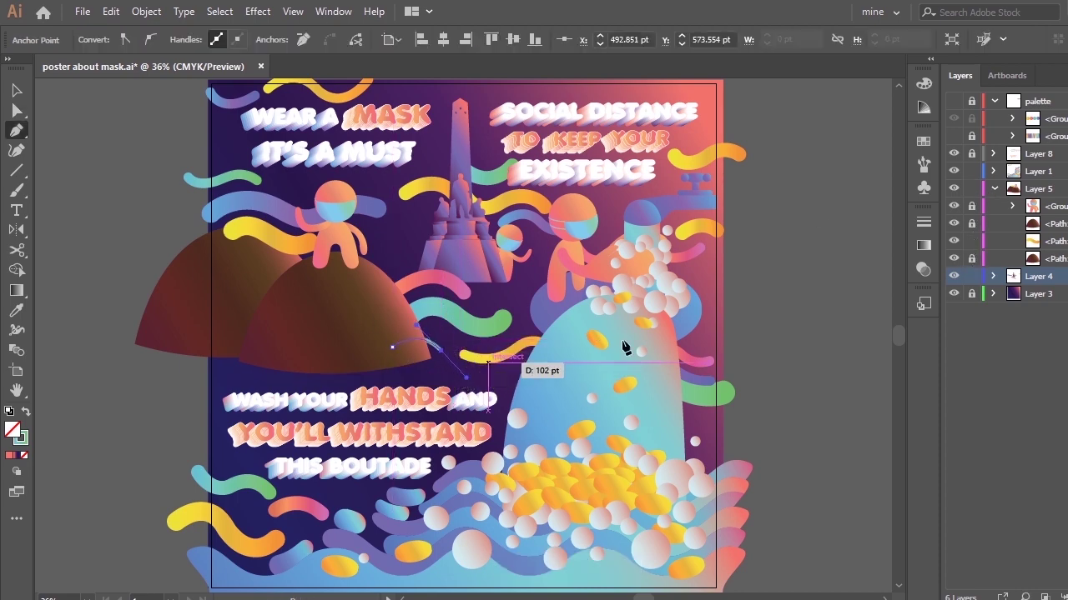
Move the new arch into Layer 5 above the front hill, copying its stroke appearance from the blue-purple wave beside the monument
{"action": "left_click", "coordinate": [994, 276]}
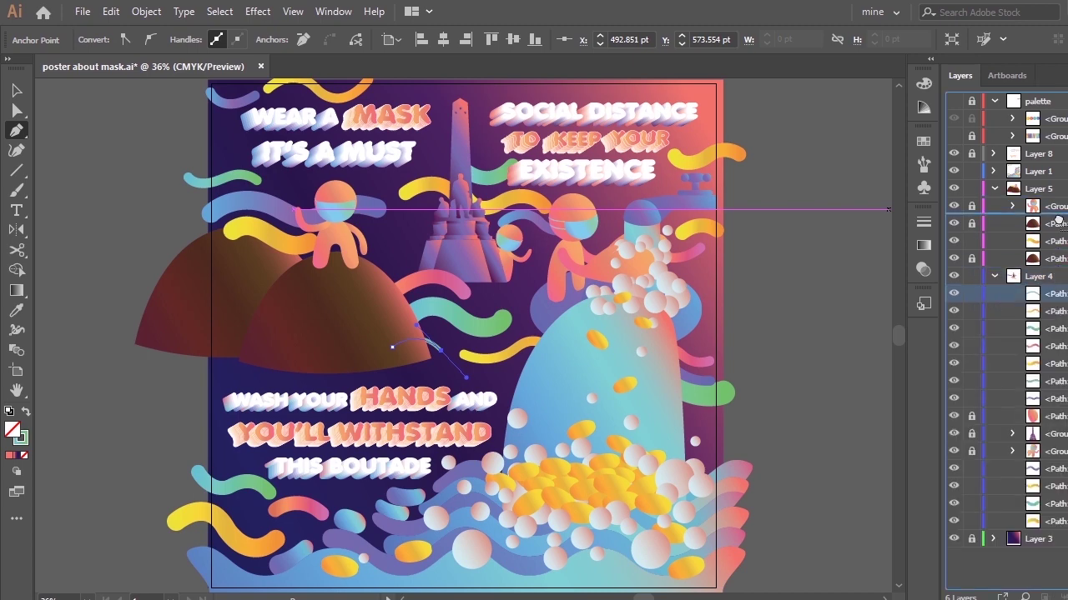
{"action": "left_click", "coordinate": [995, 293]}
{"action": "key", "text": "i"}
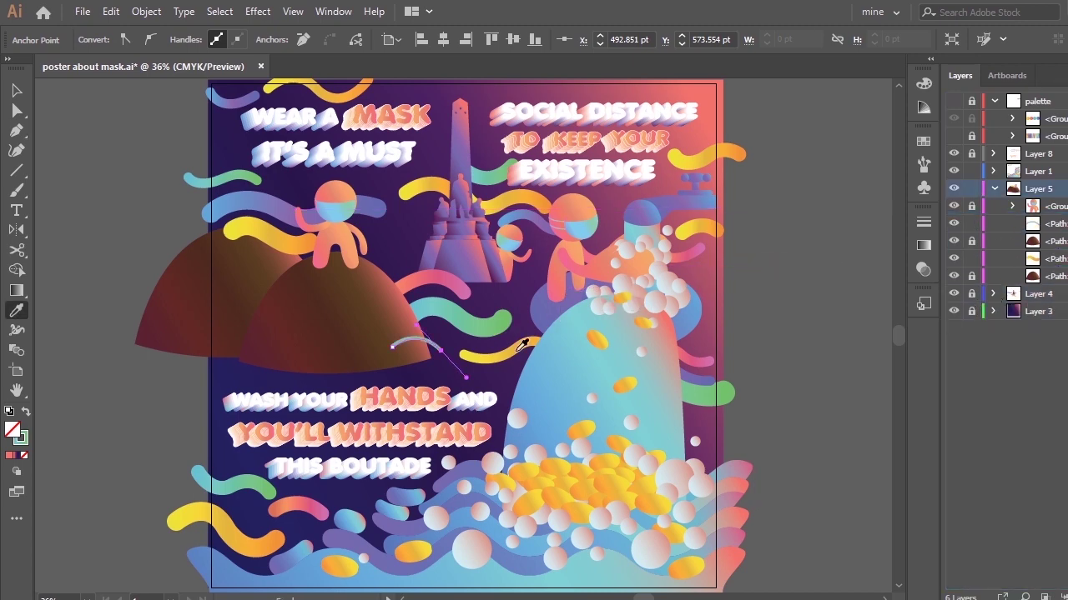
{"action": "left_click", "coordinate": [515, 355]}
{"action": "left_click", "coordinate": [520, 215]}
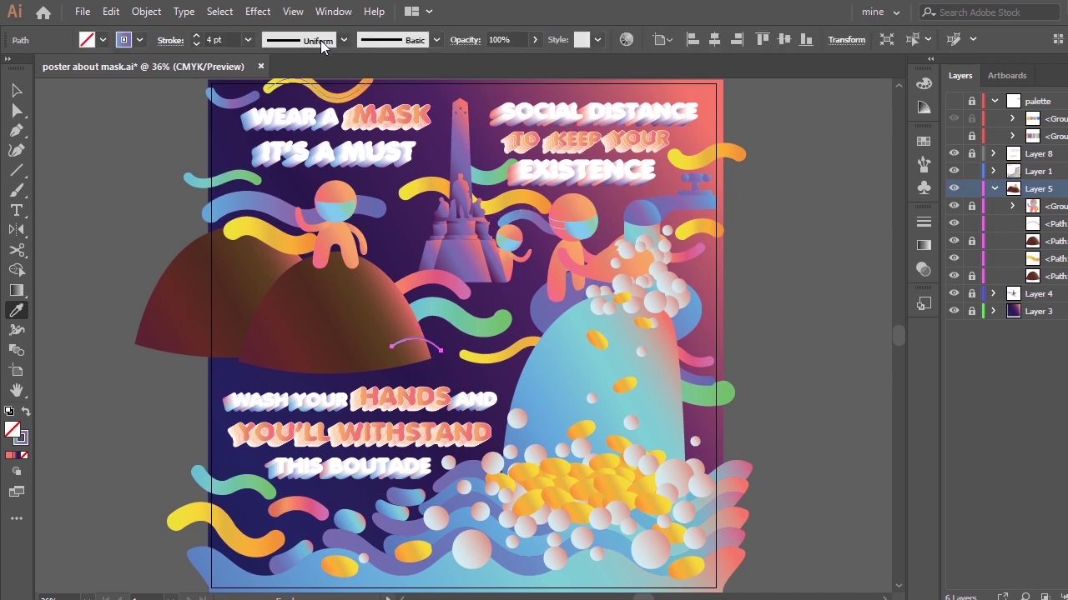
Apply the 5 pt. Round brush to the small blue-purple arch with a 4 pt stroke weight
{"action": "left_click", "coordinate": [435, 39]}
{"action": "left_click", "coordinate": [286, 75]}
{"action": "left_click", "coordinate": [248, 40]}
{"action": "left_click", "coordinate": [247, 40]}
{"action": "left_click", "coordinate": [268, 167]}
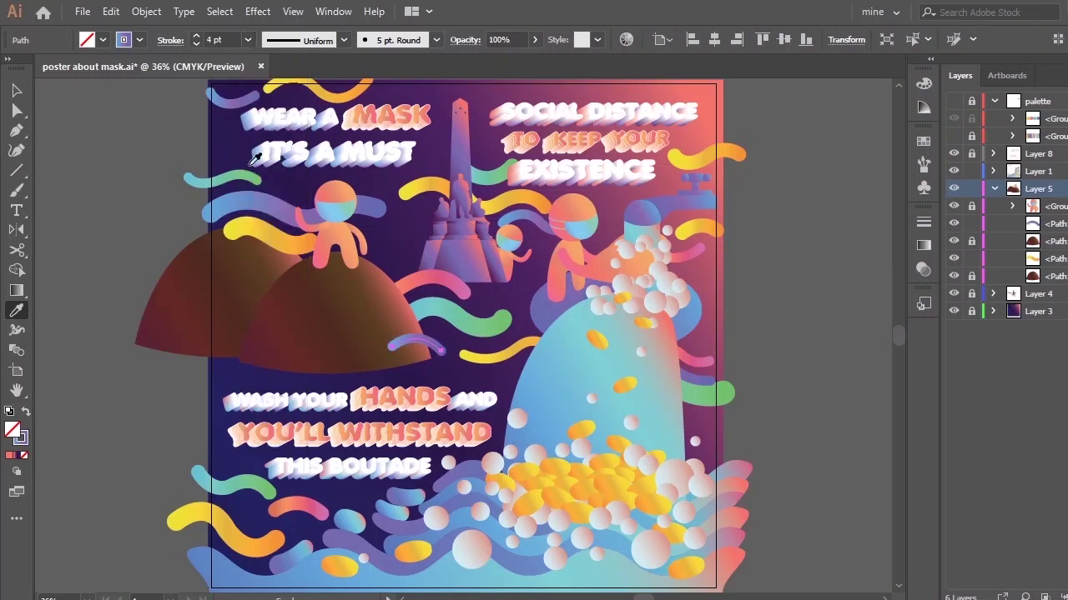
{"action": "left_click", "coordinate": [248, 40]}
{"action": "left_click", "coordinate": [267, 204]}
{"action": "left_click", "coordinate": [248, 40]}
{"action": "left_click", "coordinate": [274, 171]}
Reposition the small blue-purple arch so it extends slightly further past the front hill's lower corner
{"action": "left_click", "coordinate": [17, 91]}
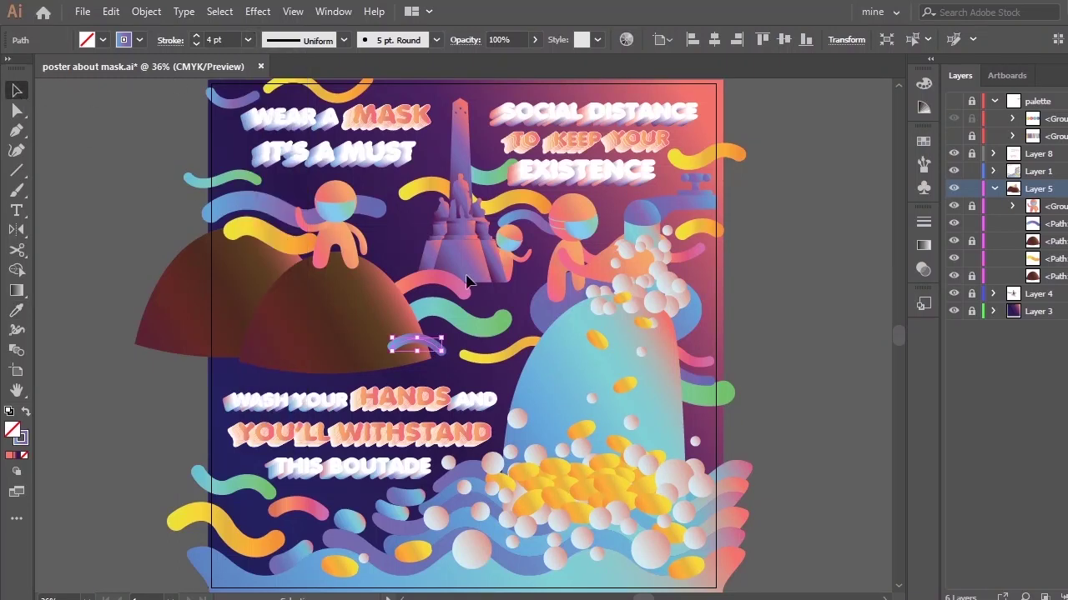
{"action": "left_click_drag", "start_coordinate": [427, 342], "coordinate": [432, 275]}
{"action": "left_click_drag", "start_coordinate": [492, 341], "coordinate": [465, 324]}
{"action": "left_click", "coordinate": [851, 275]}
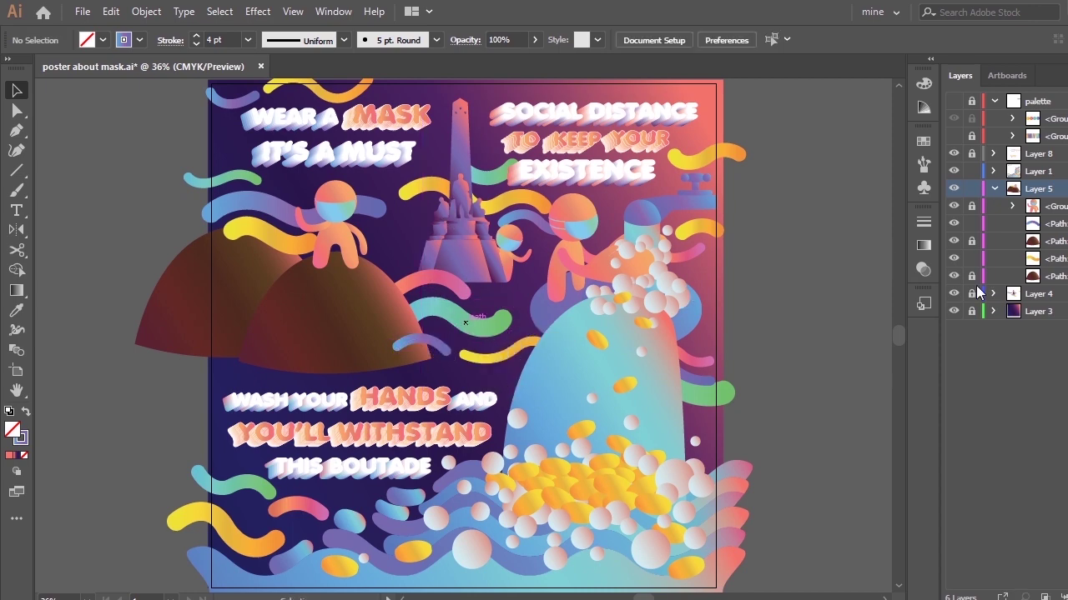
Unlock Layer 4, extend the end anchor of the green wave beside the front hill, and shift that wave slightly
{"action": "left_click", "coordinate": [427, 309]}
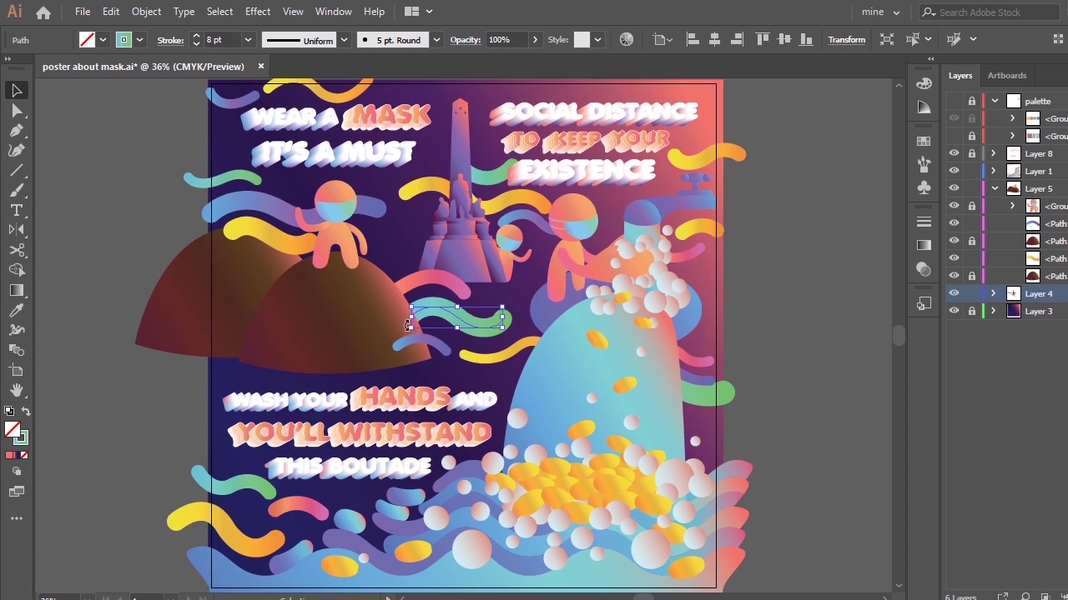
{"action": "key", "text": "a"}
{"action": "mouse_move", "coordinate": [411, 317]}
{"action": "left_mouse_down"}
{"action": "mouse_move", "coordinate": [395, 315]}
{"action": "mouse_move", "coordinate": [396, 324]}
{"action": "mouse_move", "coordinate": [419, 290]}
{"action": "mouse_move", "coordinate": [401, 328]}
{"action": "left_mouse_up"}
{"action": "left_click", "coordinate": [438, 293]}
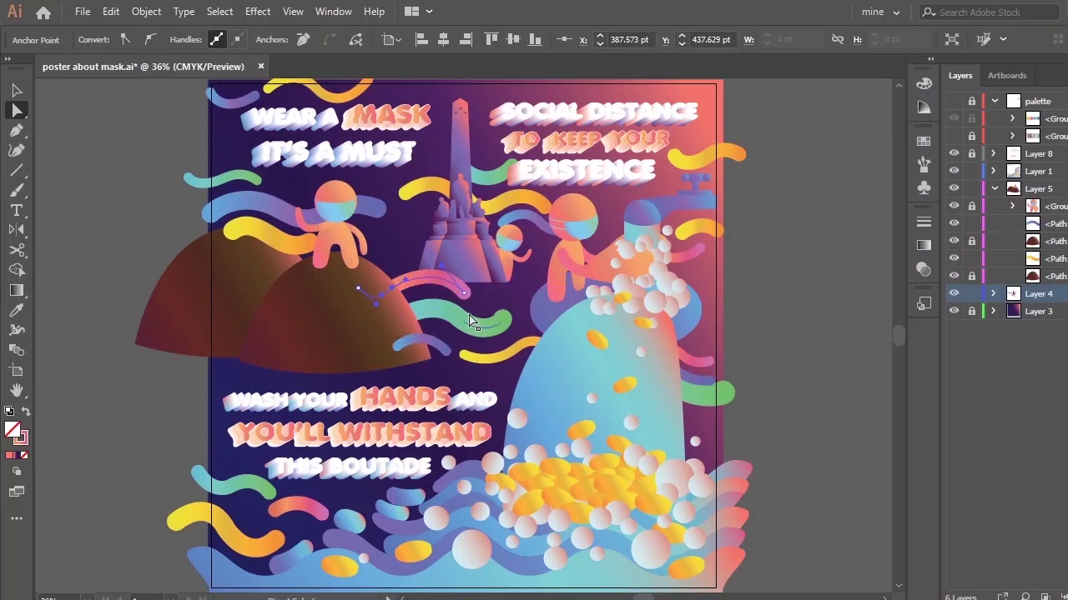
{"action": "left_click", "coordinate": [520, 305]}
{"action": "left_click", "coordinate": [512, 317]}
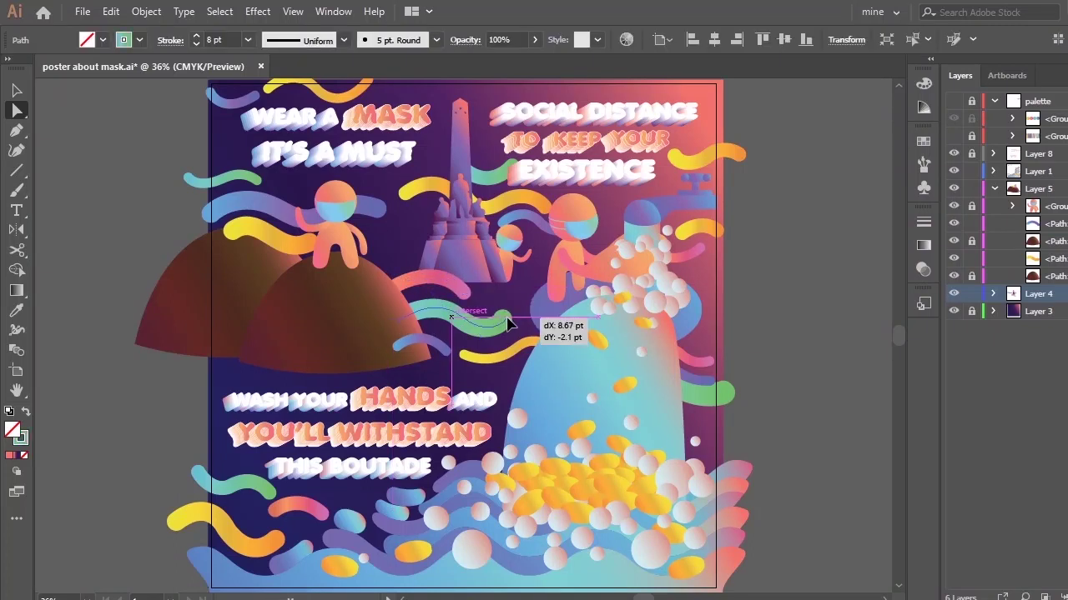
{"action": "left_click", "coordinate": [465, 293]}
{"action": "left_click", "coordinate": [510, 297]}
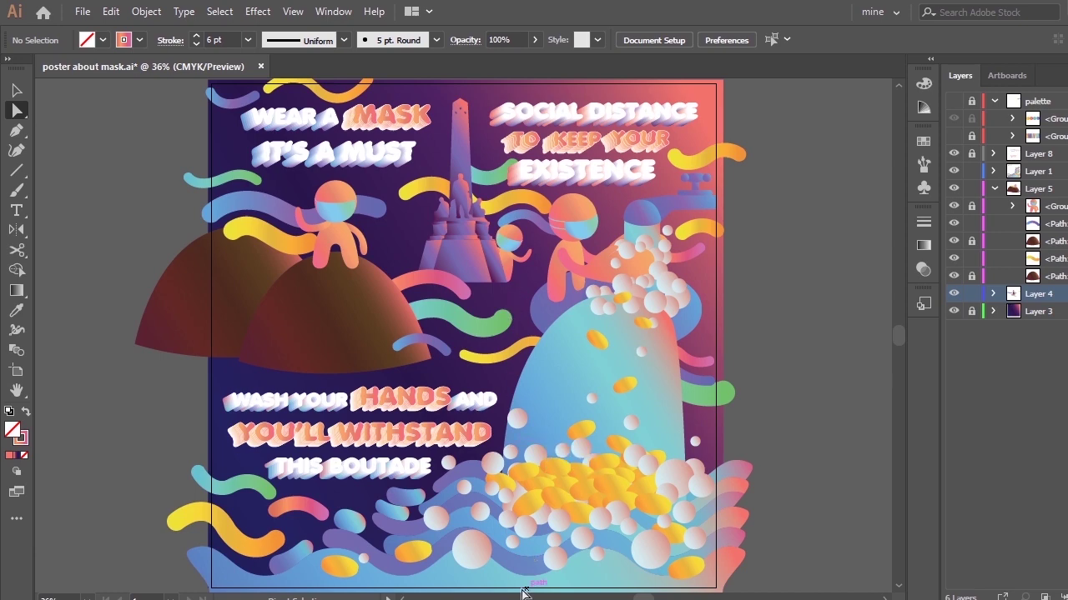
Lock Layers 4 and 5, and bring the thick green wave behind the waterfall in front of it within Layer 1
{"action": "left_click", "coordinate": [992, 189]}
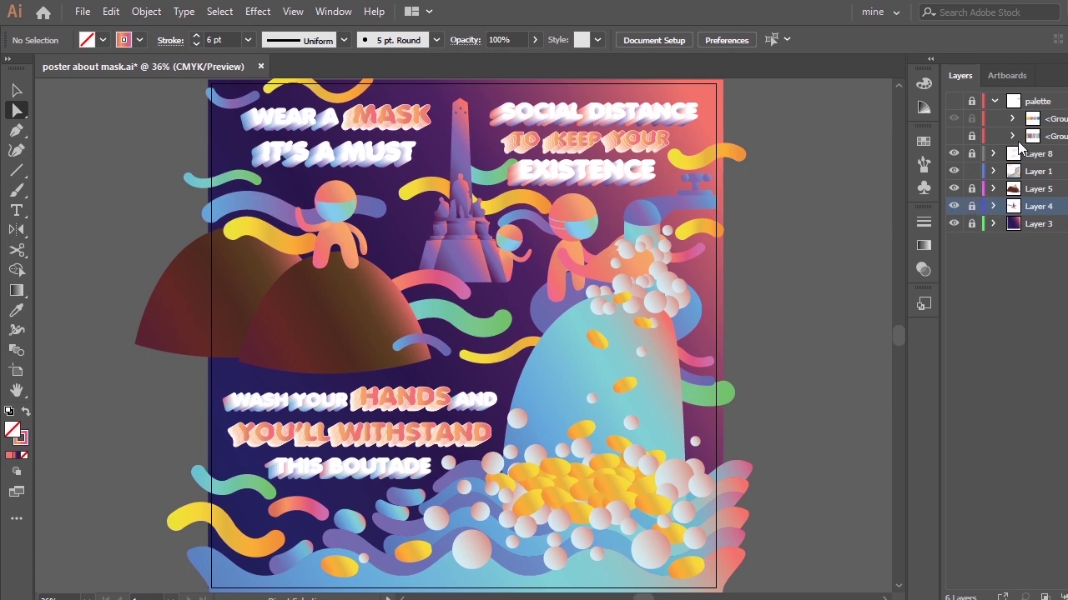
{"action": "left_click", "coordinate": [971, 171]}
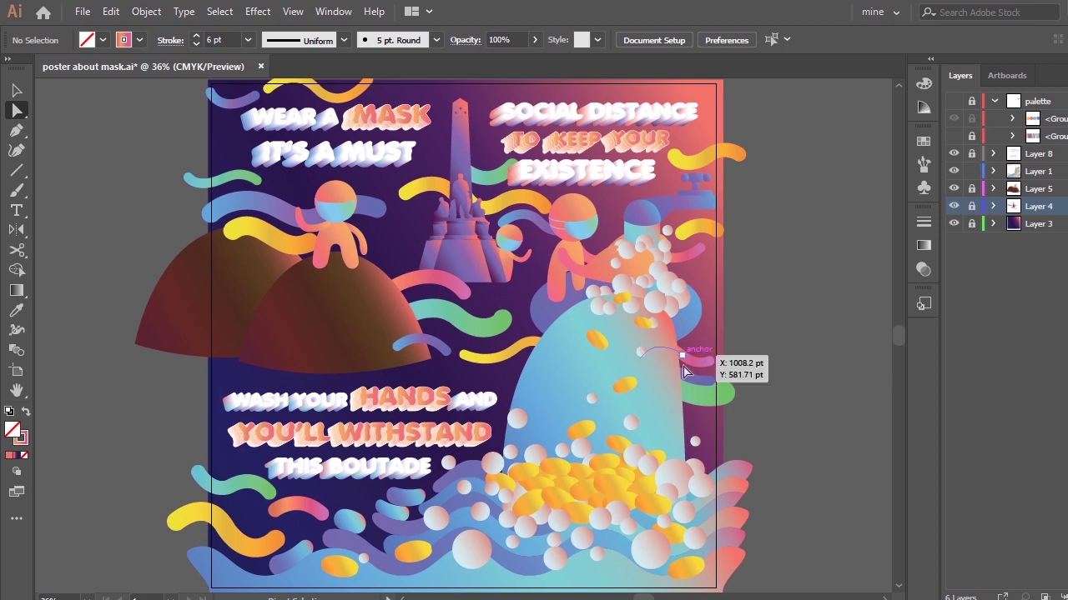
{"action": "left_click", "coordinate": [722, 392]}
{"action": "left_click", "coordinate": [994, 171]}
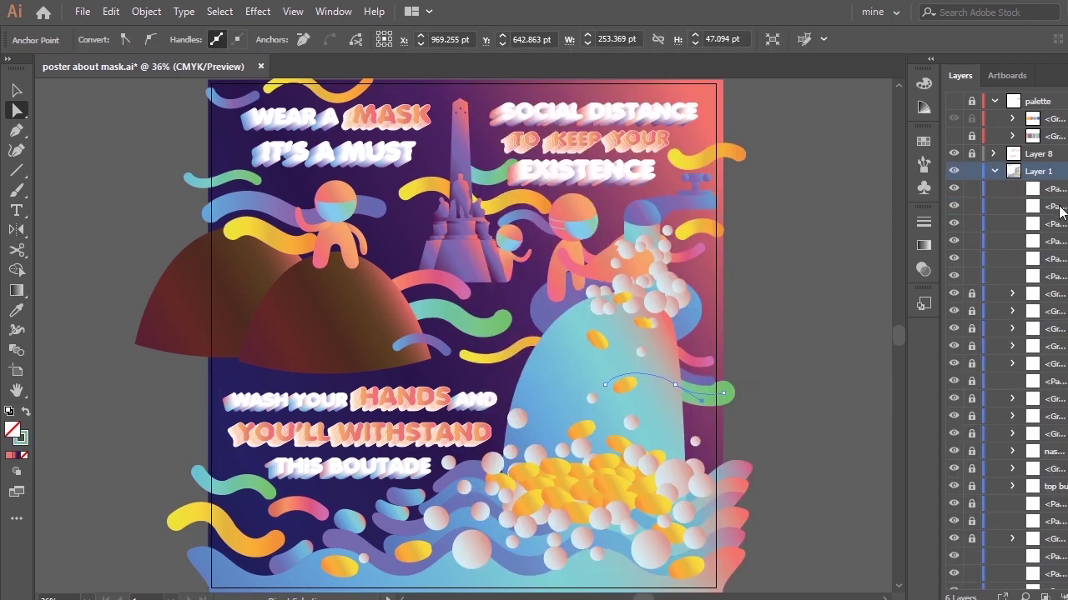
{"action": "scroll", "coordinate": [1004, 333], "scroll_direction": "down", "scroll_amount": 3}
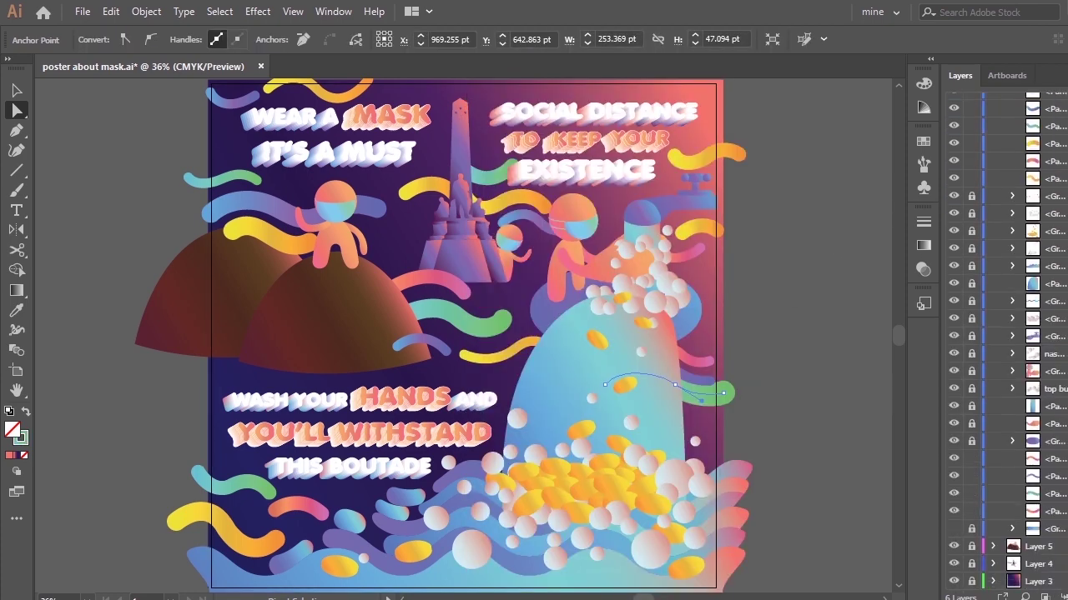
{"action": "left_click_drag", "start_coordinate": [1045, 495], "coordinate": [1015, 195]}
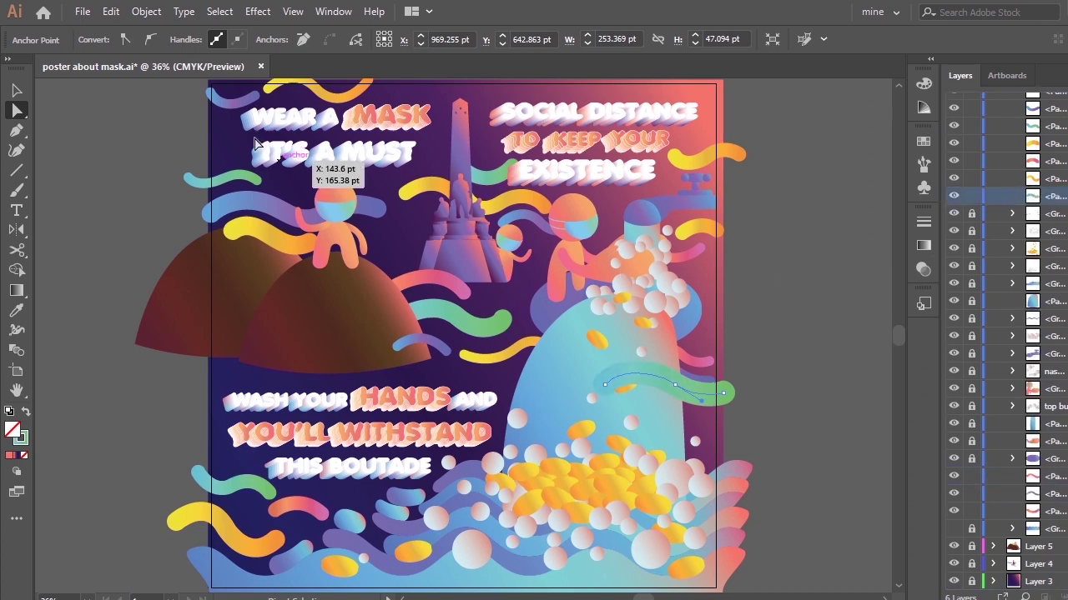
Set the stroke of the wave crossing the waterfall to 4 pt and recolour it with the nearby pink wave's gradient
{"action": "left_click", "coordinate": [249, 42]}
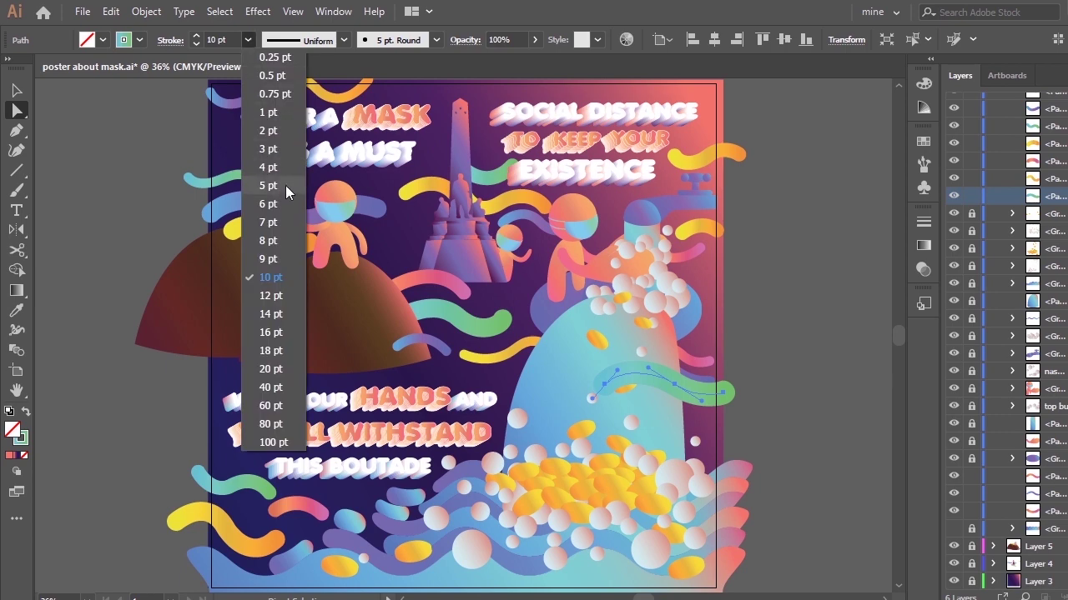
{"action": "left_click", "coordinate": [284, 173]}
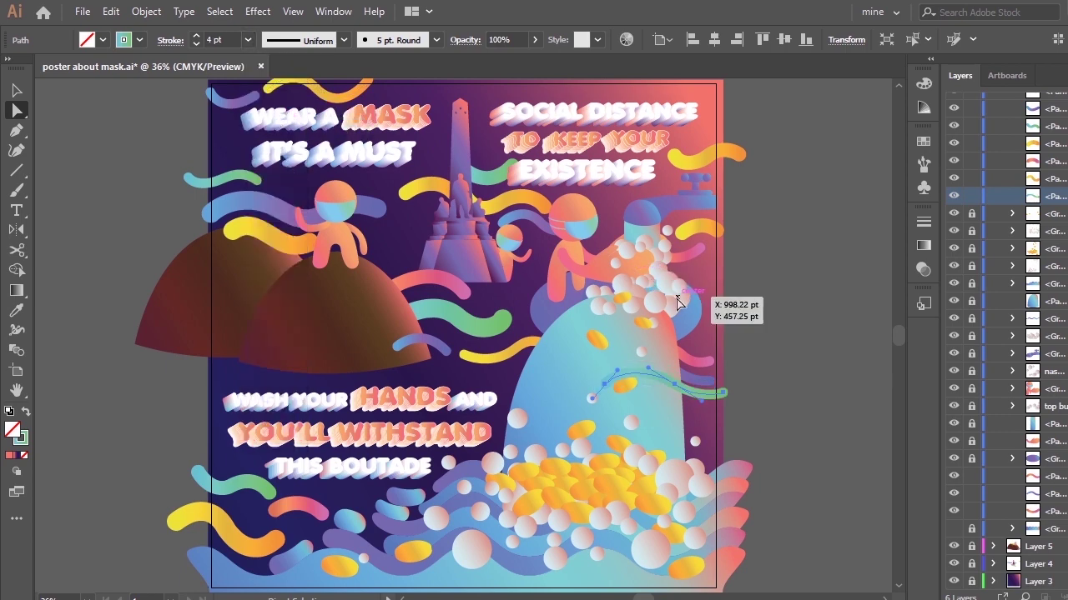
{"action": "key", "text": "i"}
{"action": "left_click", "coordinate": [702, 353]}
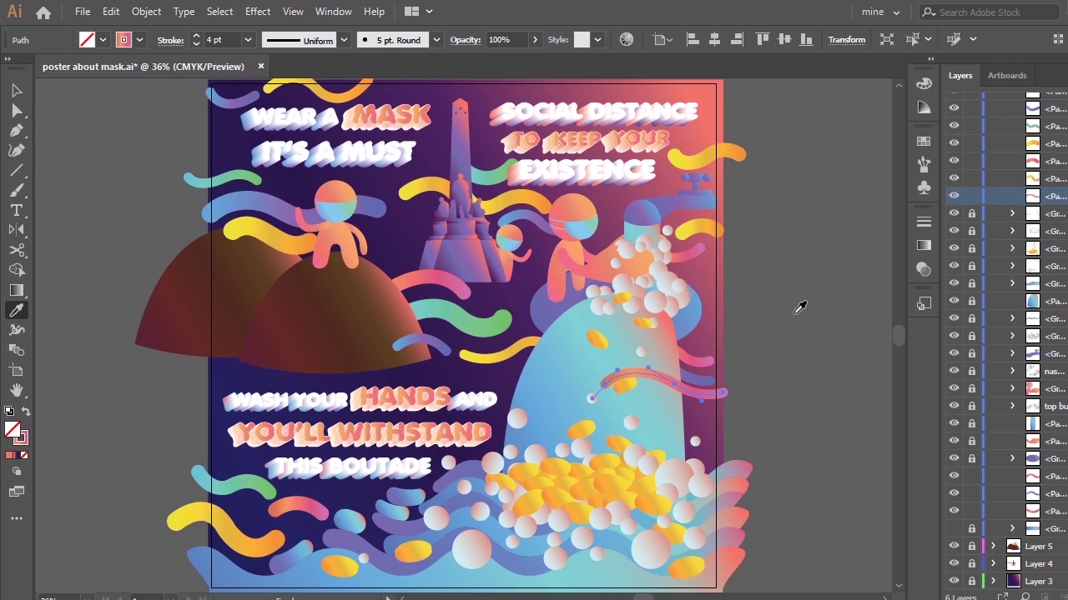
Scale down the pink wave crossing the waterfall and place it at the waterfall's outer edge
{"action": "key", "text": "v"}
{"action": "left_click_drag", "start_coordinate": [724, 394], "coordinate": [682, 397]}
{"action": "left_click", "coordinate": [742, 382]}
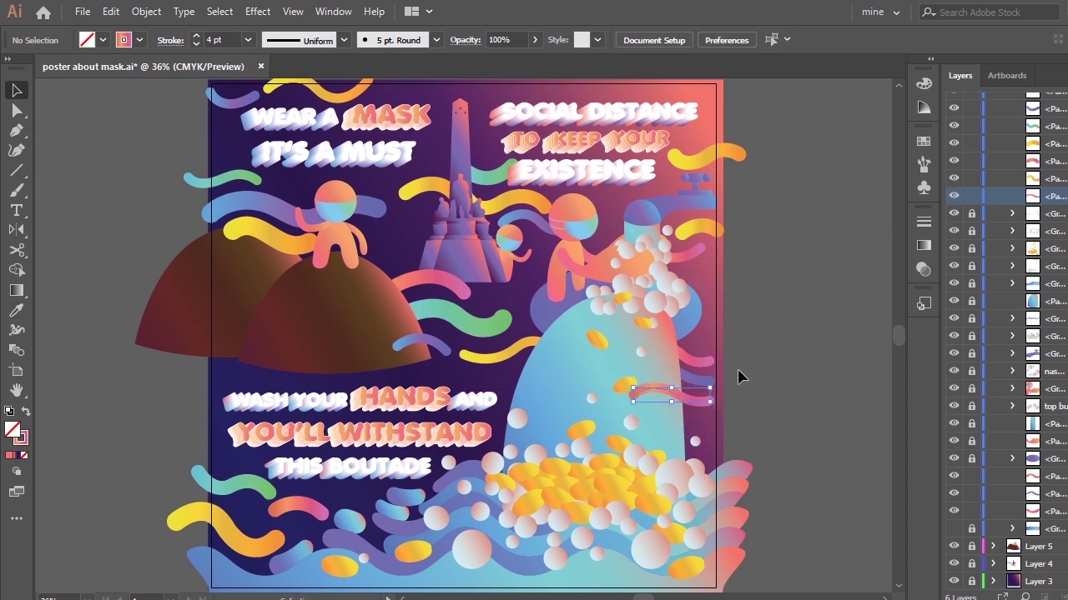
Recolour the blue-purple wave behind the waterfall with the green gradient sampled beside EXISTENCE and set its stroke to 8 pt
{"action": "left_click", "coordinate": [710, 381]}
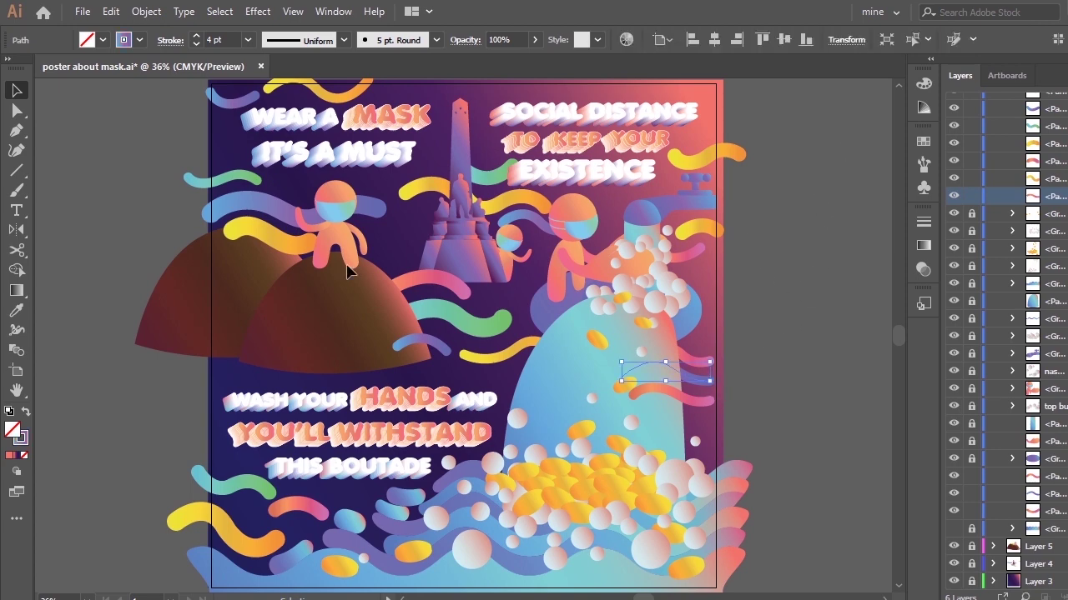
{"action": "left_click", "coordinate": [248, 40]}
{"action": "left_click", "coordinate": [275, 185]}
{"action": "key", "text": "i"}
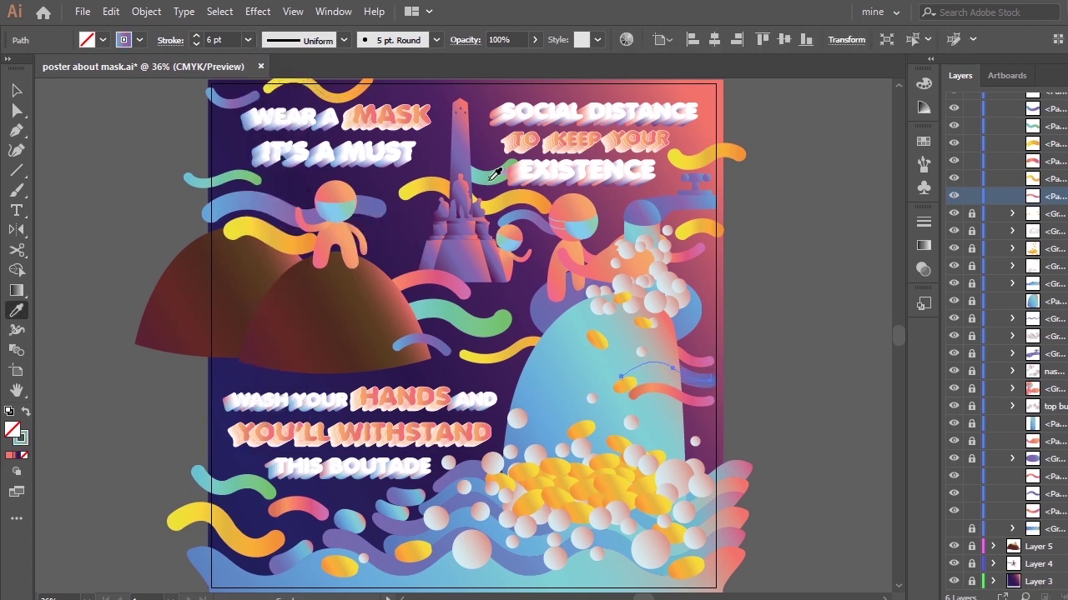
{"action": "left_click", "coordinate": [492, 177]}
{"action": "left_click", "coordinate": [248, 40]}
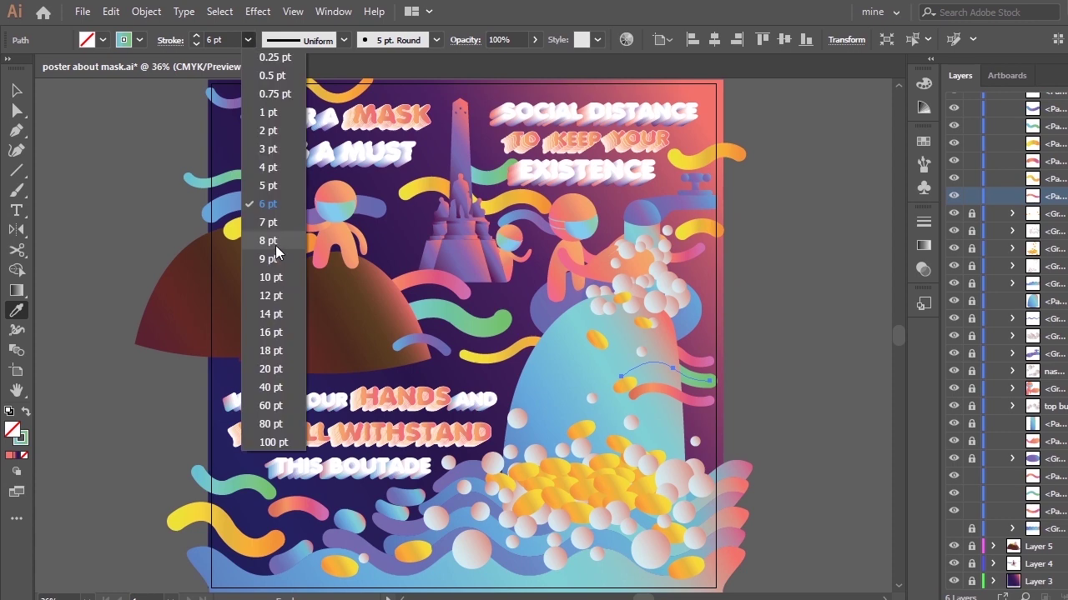
{"action": "left_click", "coordinate": [276, 245]}
Shift the green wave behind the waterfall slightly lower, closer to the small pink wave
{"action": "key", "text": "b"}
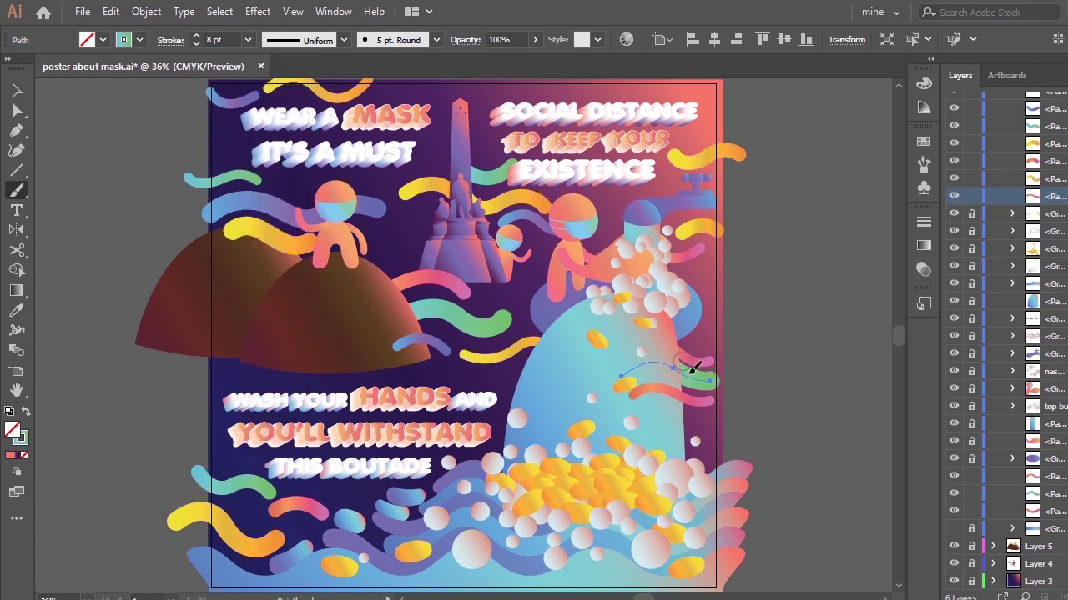
{"action": "key", "text": "c"}
{"action": "key", "text": "b"}
{"action": "key", "text": "v"}
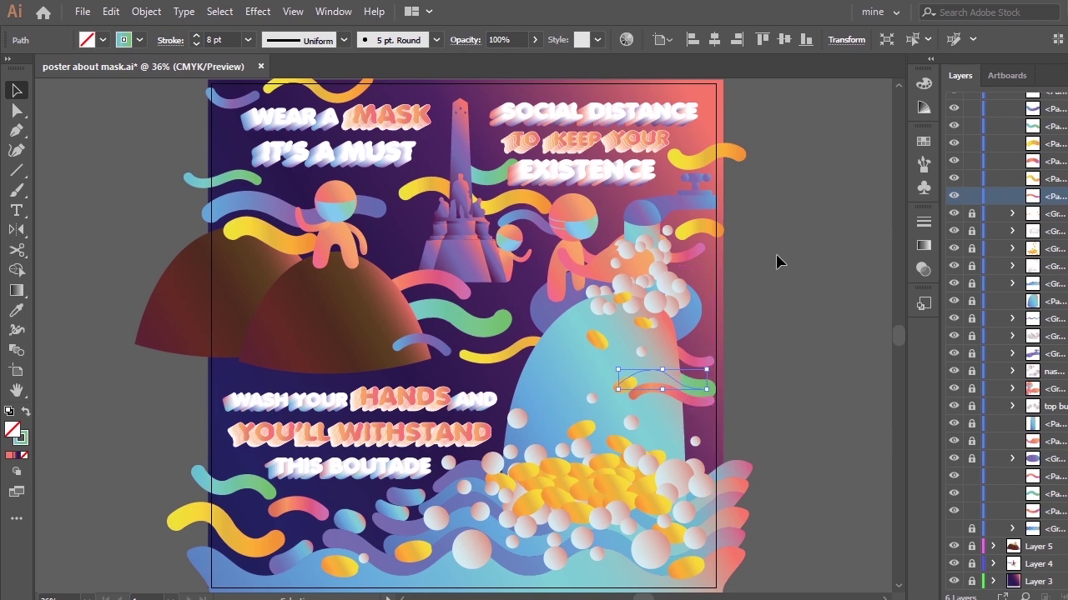
{"action": "left_click", "coordinate": [775, 262]}
Move the small pink wave in front of the waterfall slightly outward, towards the poster's edge
{"action": "left_click", "coordinate": [698, 388]}
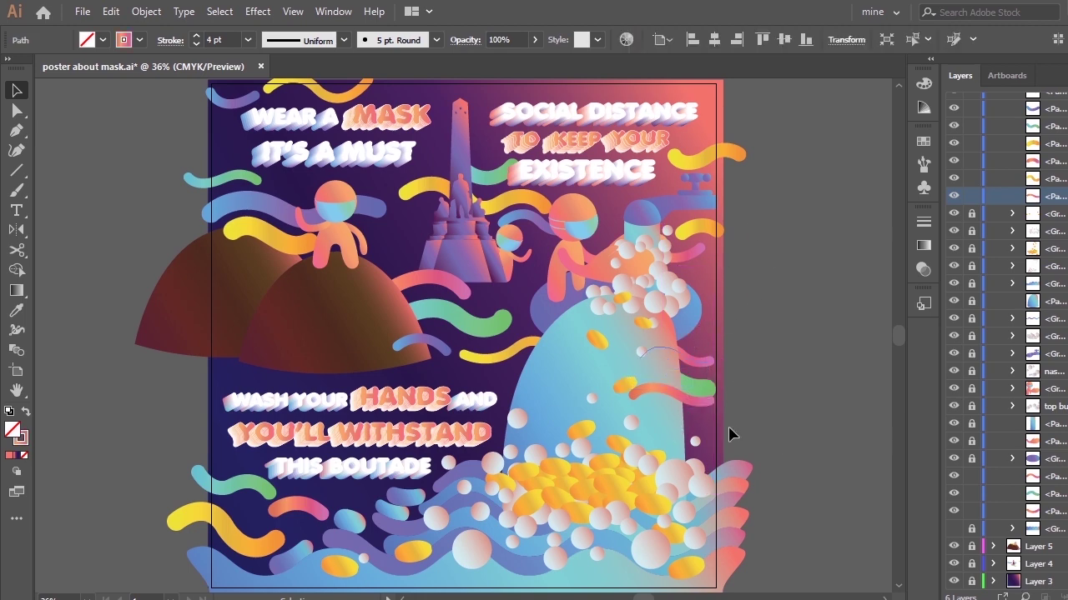
{"action": "left_click", "coordinate": [674, 402]}
{"action": "key", "text": "a"}
{"action": "left_click_drag", "start_coordinate": [639, 404], "coordinate": [639, 421]}
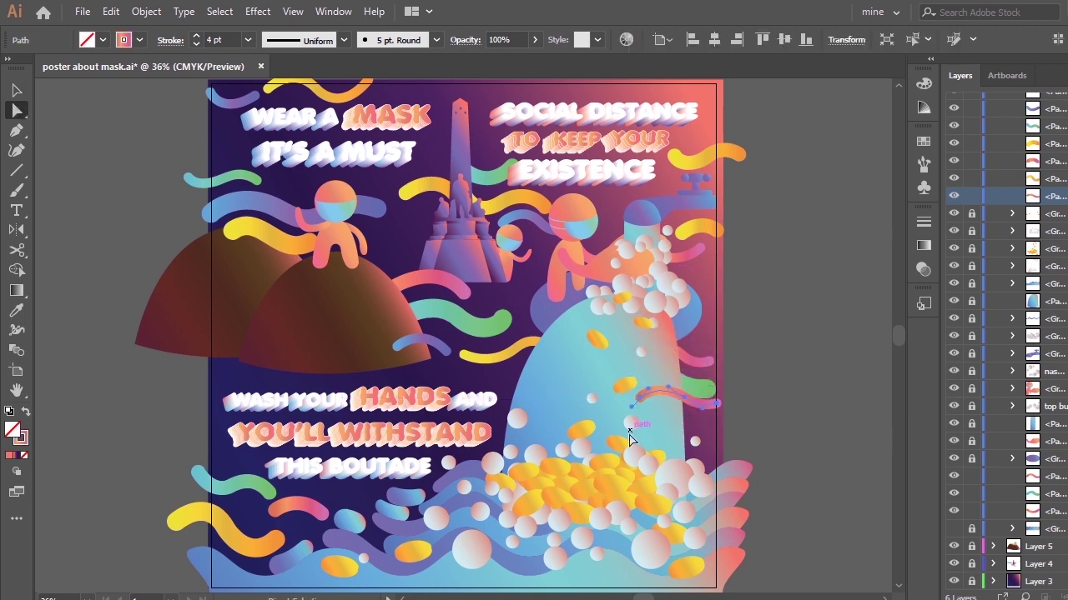
Nudge the green wave behind the waterfall slightly down and outward so it sits against the small pink wave
{"action": "left_click", "coordinate": [752, 376]}
{"action": "left_click", "coordinate": [703, 367]}
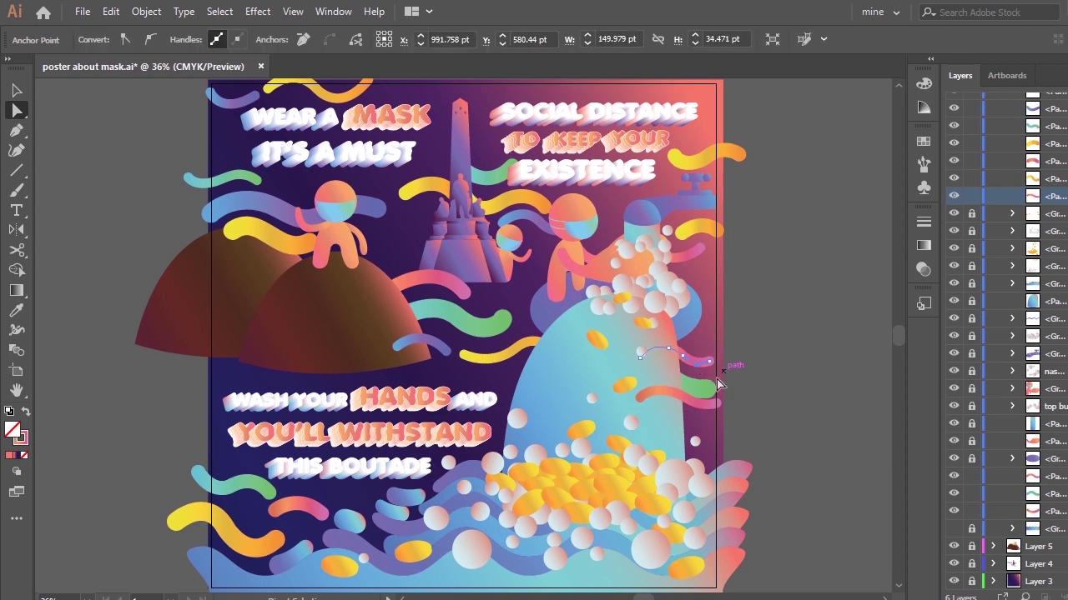
{"action": "left_click_drag", "start_coordinate": [707, 388], "coordinate": [714, 397]}
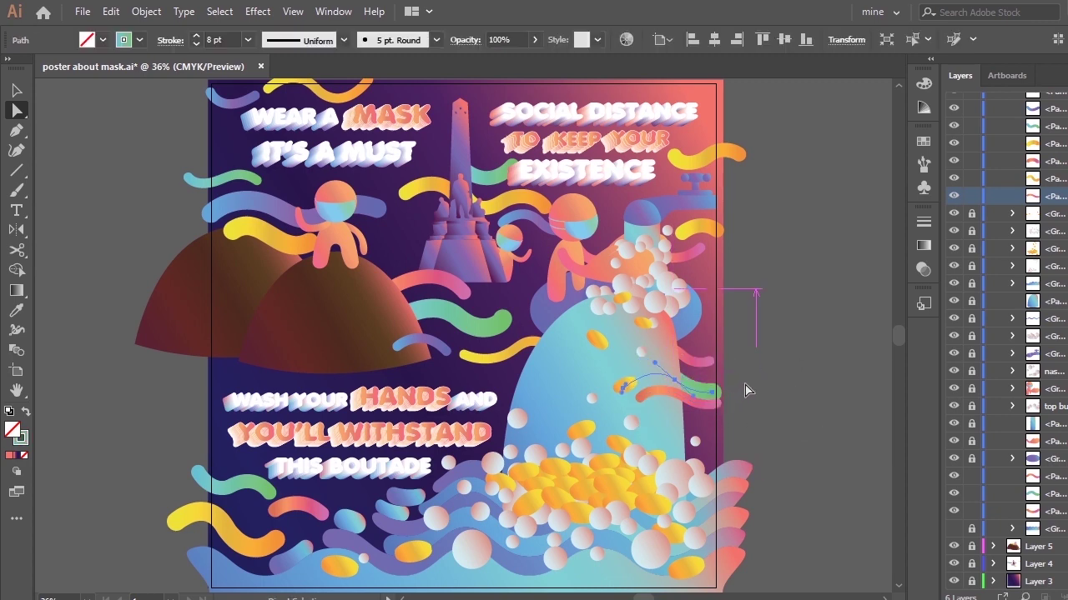
{"action": "left_click", "coordinate": [747, 389]}
Scale down the small pink wave in front of the waterfall, just beside the green wave
{"action": "left_click", "coordinate": [699, 409]}
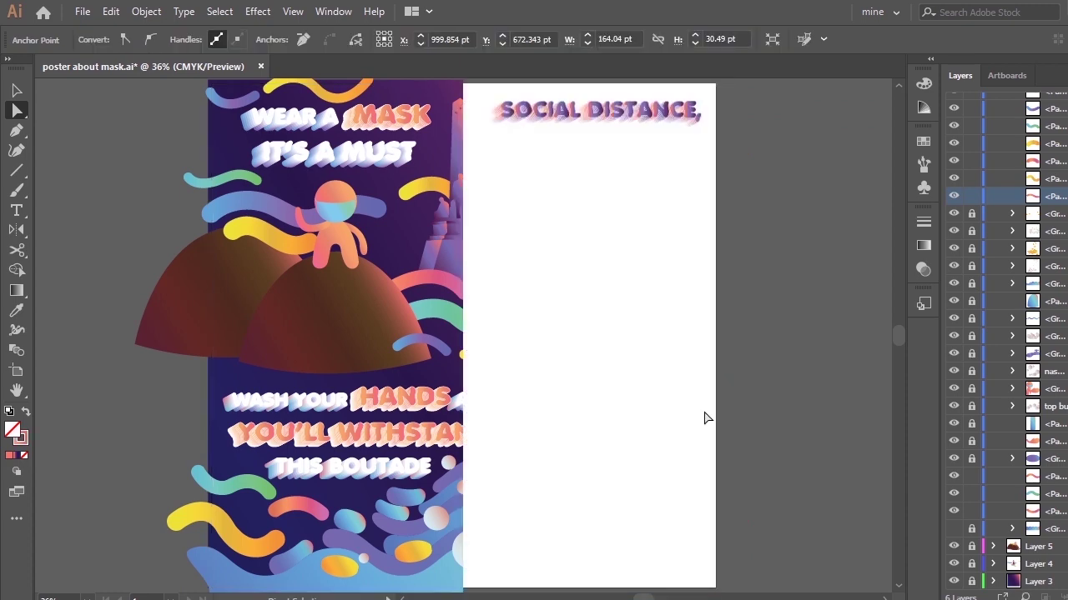
{"action": "key", "text": "v"}
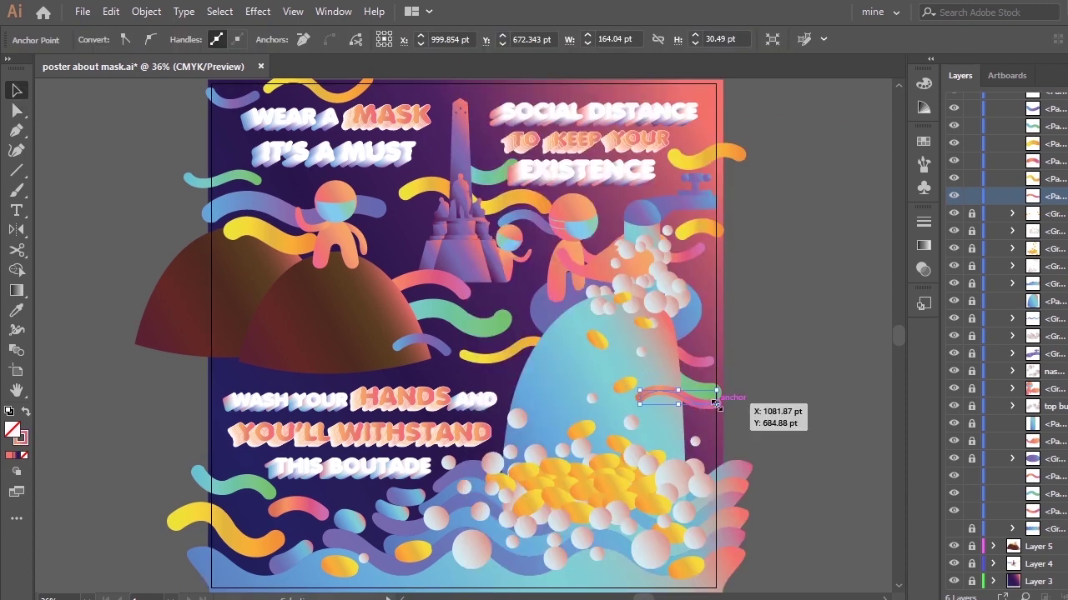
{"action": "mouse_move", "coordinate": [638, 405]}
{"action": "left_mouse_down"}
{"action": "mouse_move", "coordinate": [679, 398]}
{"action": "mouse_move", "coordinate": [685, 411]}
{"action": "left_mouse_up"}
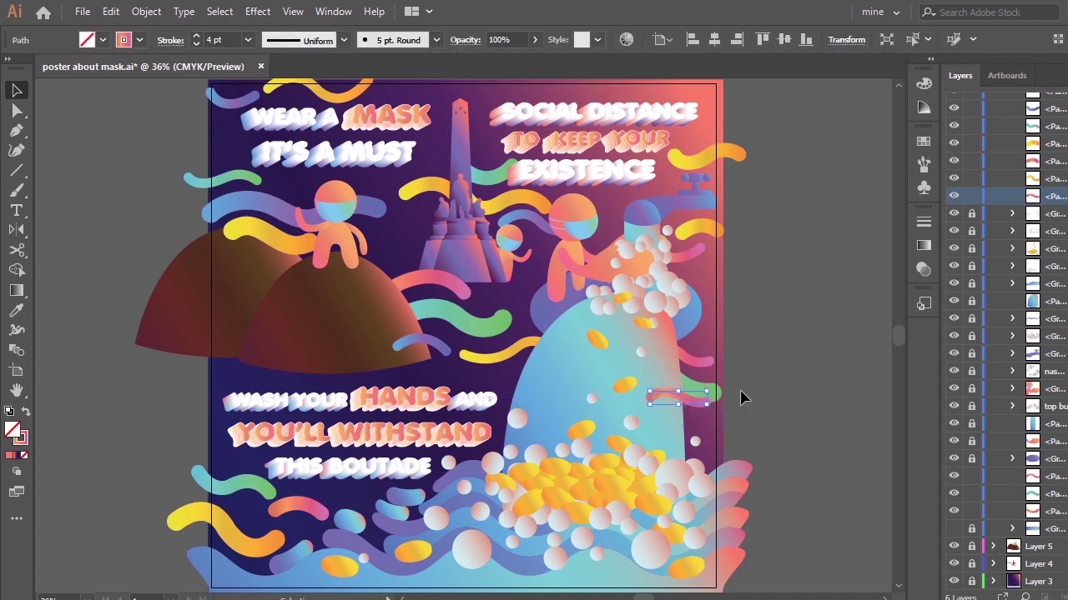
{"action": "left_click", "coordinate": [739, 330]}
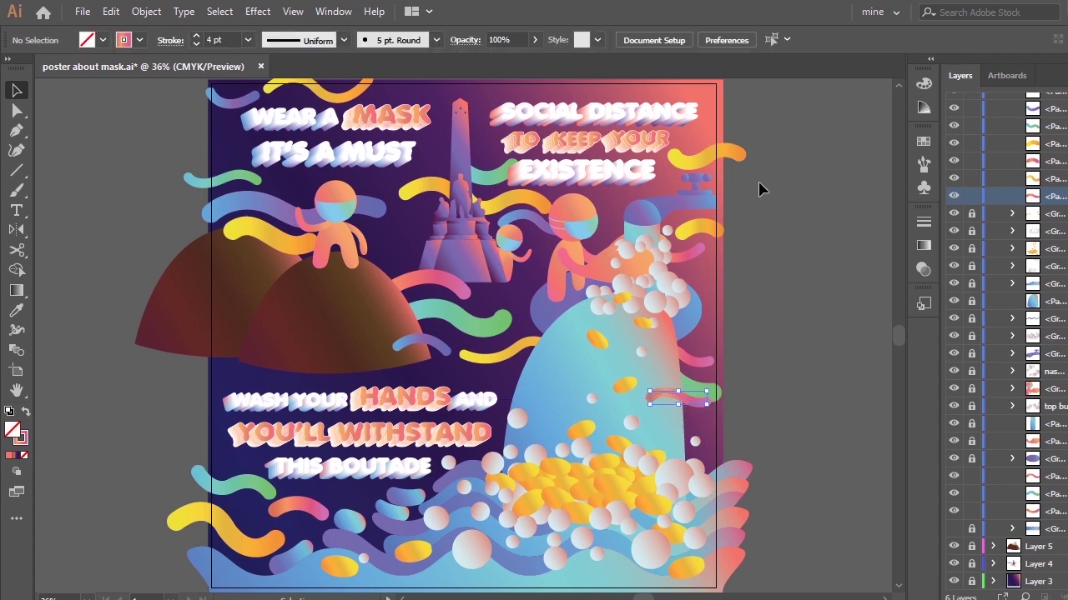
Lower the upper pink wave behind the waterfall, apply the yellow gradient sampled from the wave below the faucet, and restack it in front
{"action": "left_click", "coordinate": [702, 360]}
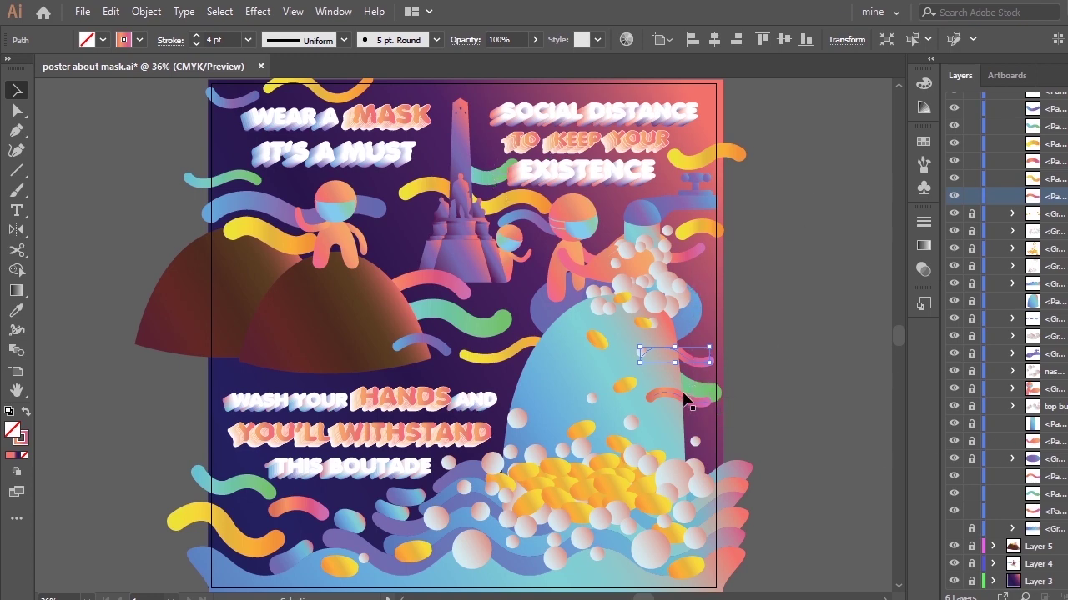
{"action": "left_click_drag", "start_coordinate": [689, 364], "coordinate": [686, 387]}
{"action": "key", "text": "i"}
{"action": "left_click", "coordinate": [709, 229]}
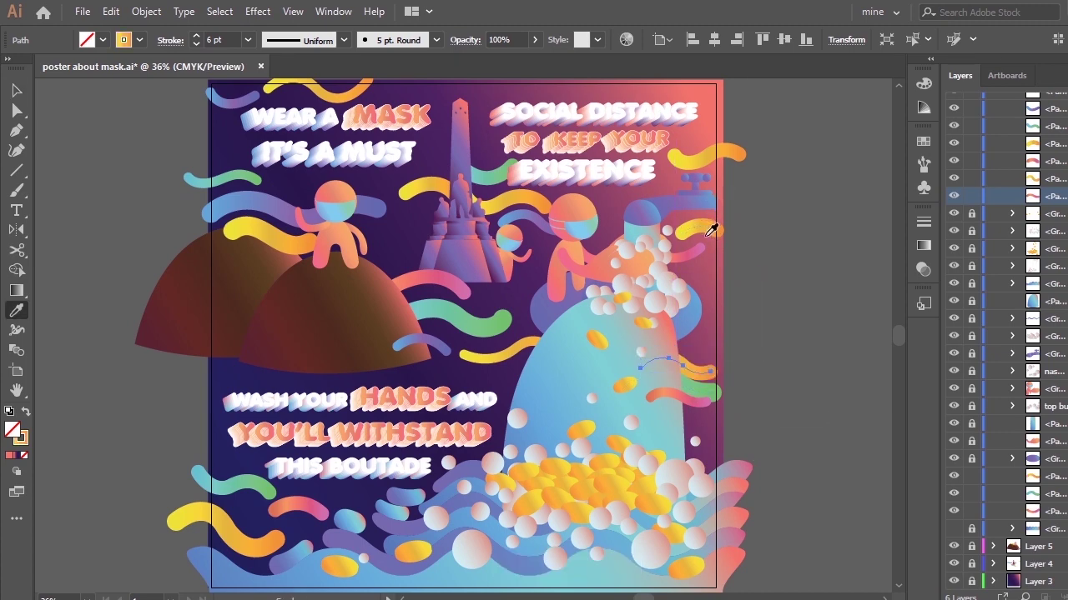
{"action": "mouse_move", "coordinate": [1046, 479]}
{"action": "left_mouse_down"}
{"action": "mouse_move", "coordinate": [1056, 214]}
{"action": "mouse_move", "coordinate": [1052, 224]}
{"action": "left_mouse_up"}
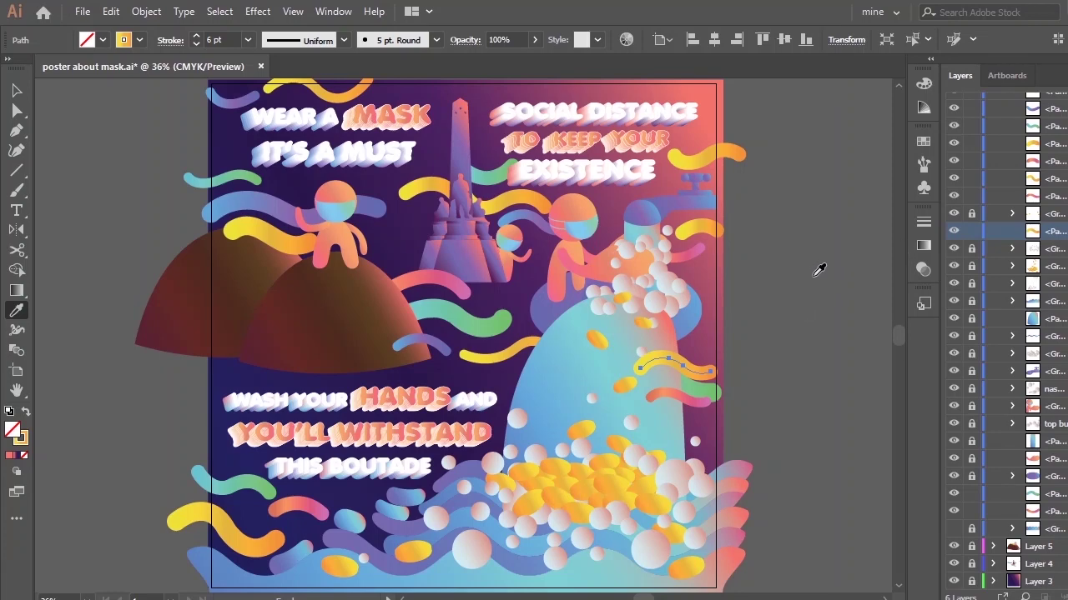
Shorten the yellow wave in front of the waterfall by deleting its outer end anchor, and tilt the remaining arch downward
{"action": "key", "text": "v"}
{"action": "key", "text": "a"}
{"action": "left_click", "coordinate": [711, 373]}
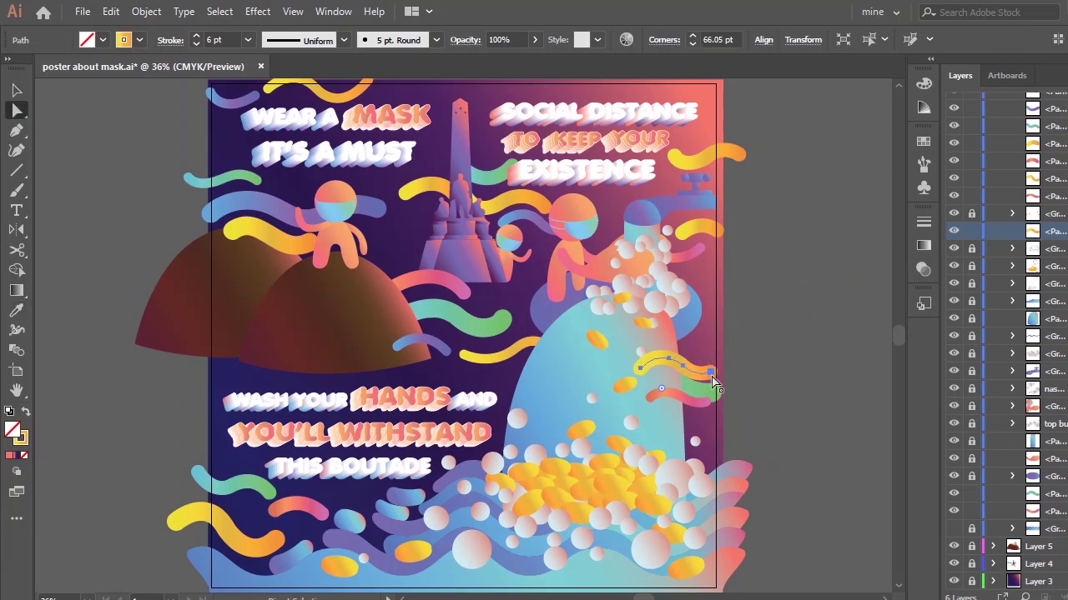
{"action": "key", "text": "minus"}
{"action": "left_click", "coordinate": [710, 372]}
{"action": "key", "text": "v"}
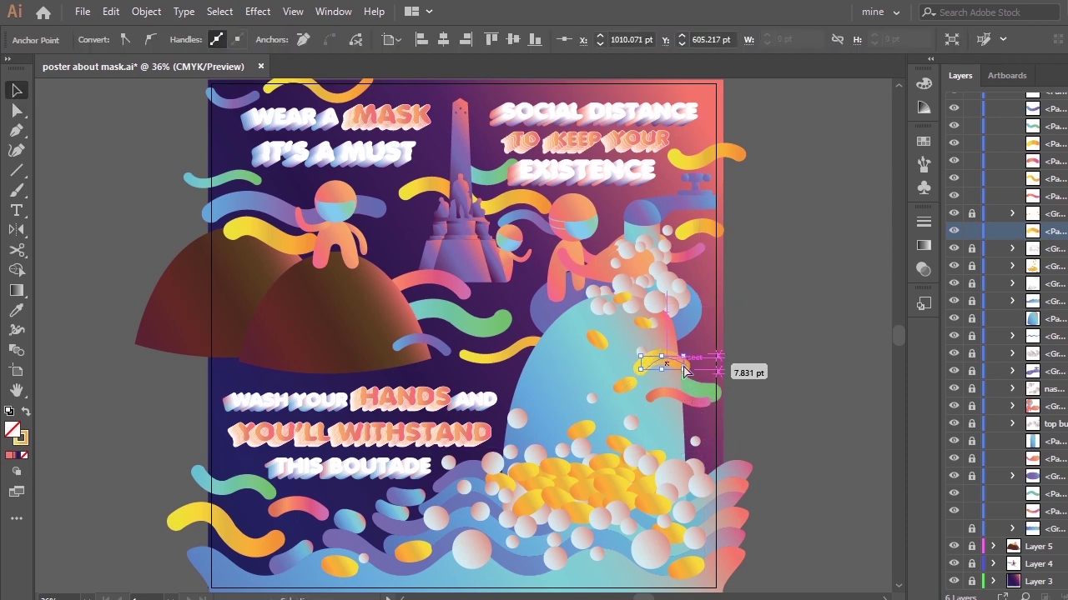
{"action": "mouse_move", "coordinate": [683, 366]}
{"action": "left_mouse_down"}
{"action": "mouse_move", "coordinate": [687, 385]}
{"action": "mouse_move", "coordinate": [689, 364]}
{"action": "mouse_move", "coordinate": [683, 374]}
{"action": "left_mouse_up"}
Set the yellow arch's stroke to 4 pt and reshape its outer end into a slight S-curve
{"action": "key", "text": "ctrl+plus"}
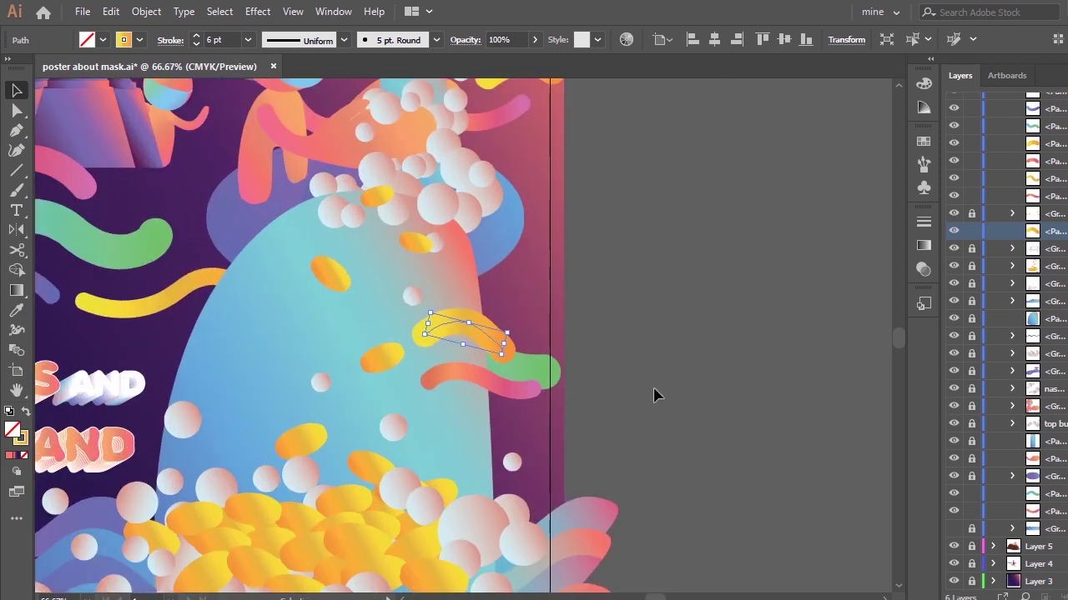
{"action": "left_click", "coordinate": [248, 40]}
{"action": "left_click", "coordinate": [271, 158]}
{"action": "left_click", "coordinate": [524, 332]}
{"action": "key", "text": "a"}
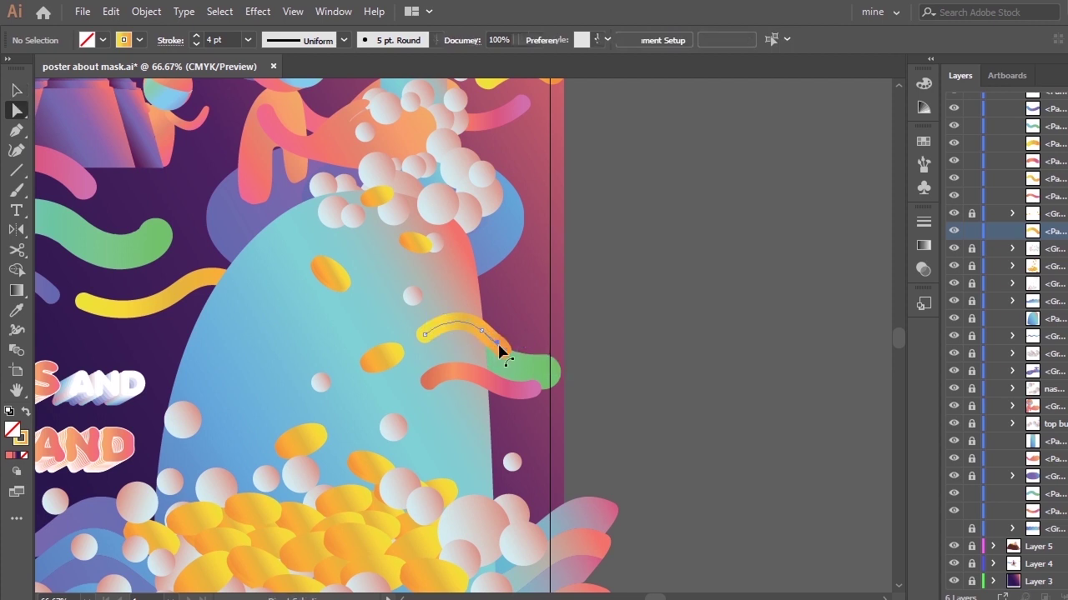
{"action": "left_click_drag", "start_coordinate": [501, 352], "coordinate": [479, 336]}
{"action": "left_click", "coordinate": [511, 301]}
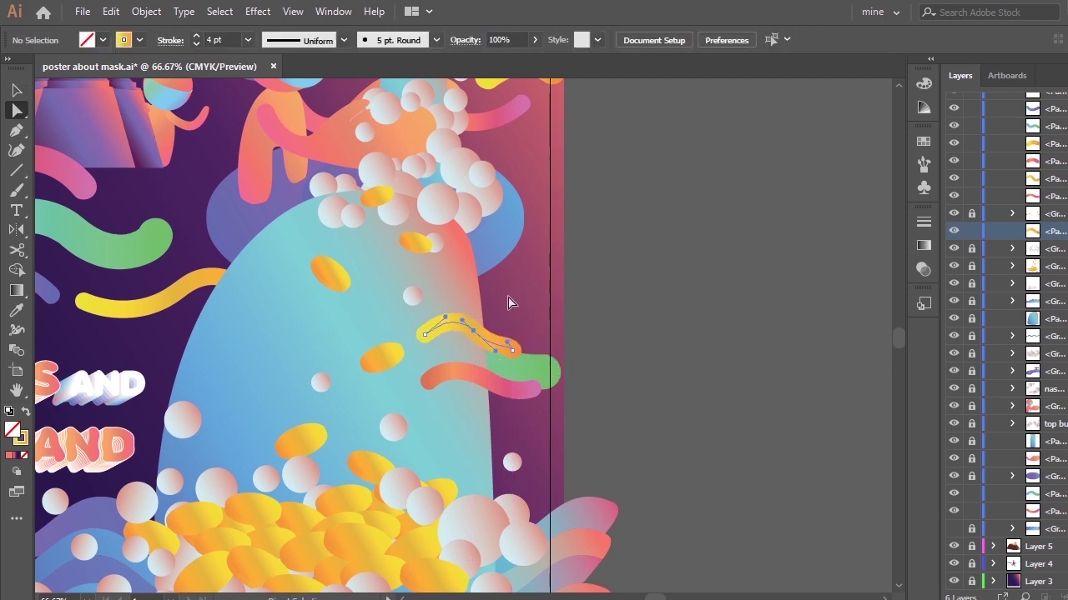
Delete the yellow wave's outer end anchor and reshape the remaining path into a short, shallow arch
{"action": "left_click", "coordinate": [517, 351]}
{"action": "key", "text": "minus"}
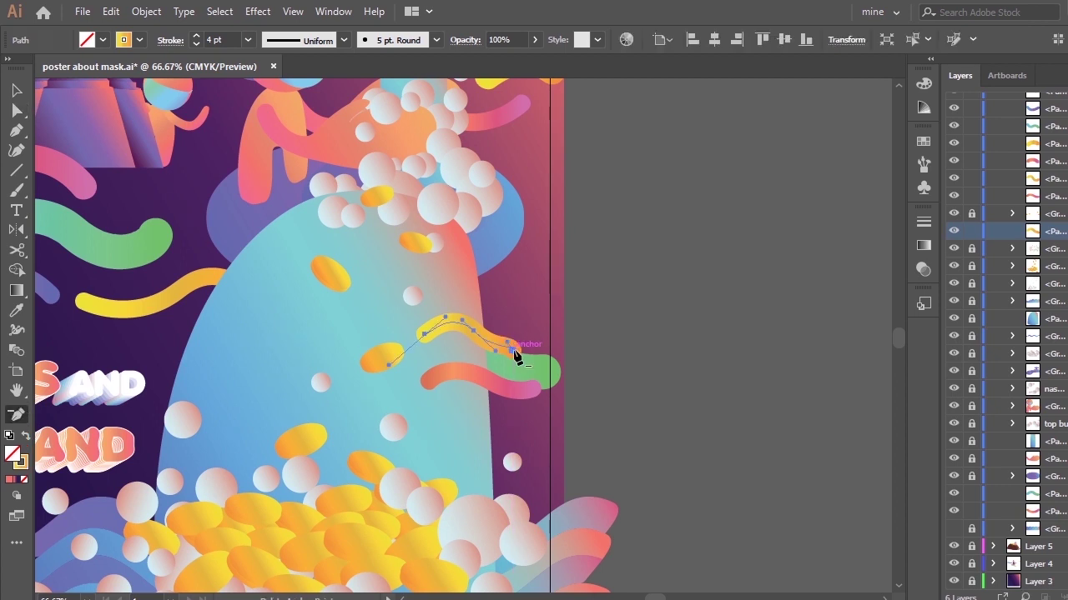
{"action": "left_click", "coordinate": [512, 351]}
{"action": "key", "text": "a"}
{"action": "mouse_move", "coordinate": [473, 331]}
{"action": "left_mouse_down"}
{"action": "mouse_move", "coordinate": [492, 342]}
{"action": "mouse_move", "coordinate": [482, 313]}
{"action": "left_mouse_up"}
{"action": "left_click", "coordinate": [552, 328]}
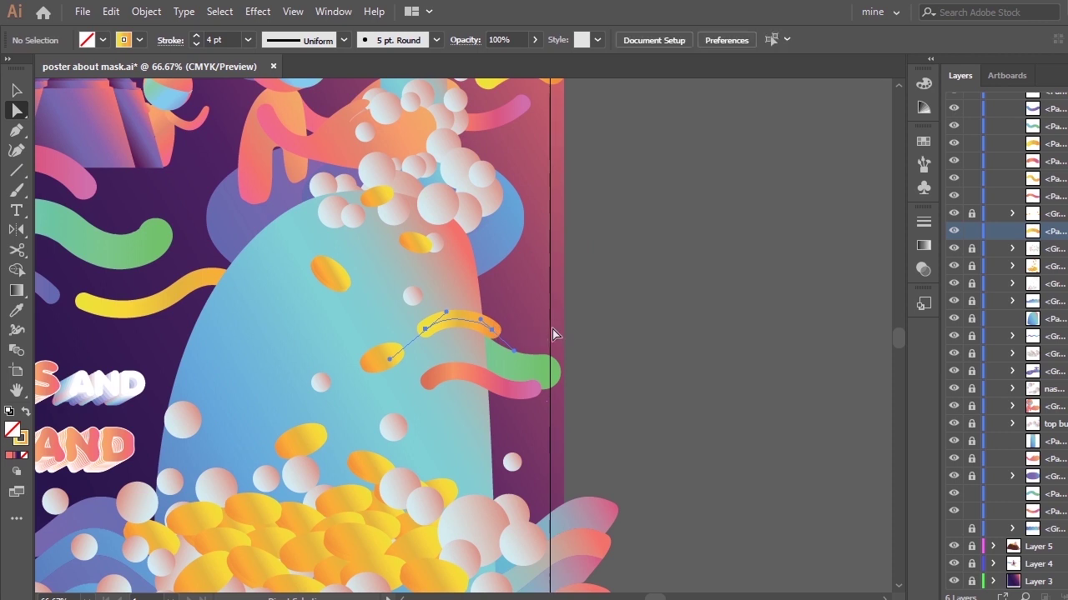
{"action": "left_click", "coordinate": [478, 330]}
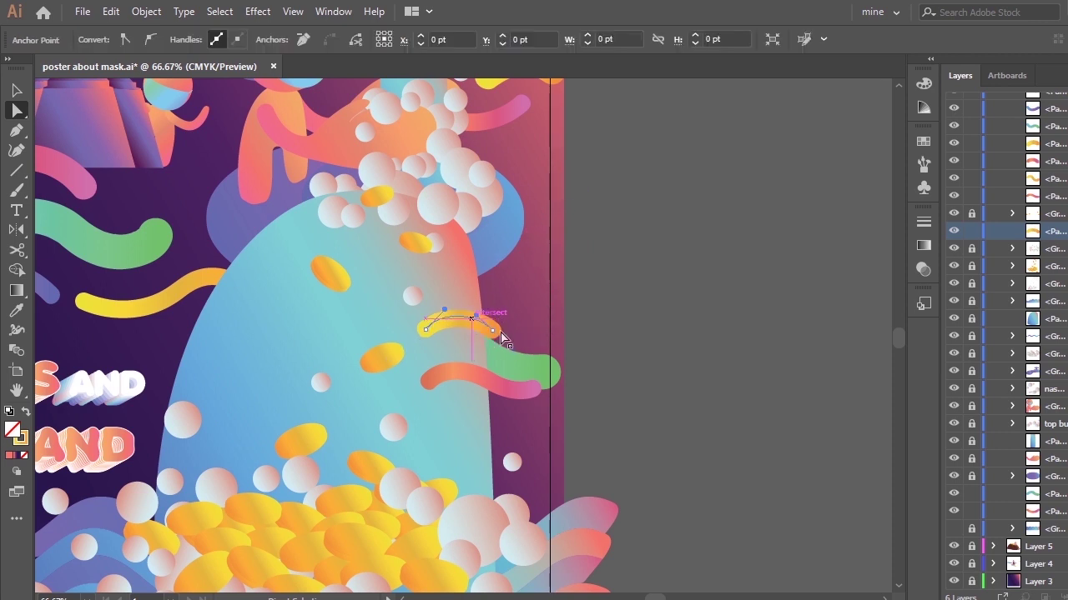
Rotate the short yellow arch slightly and shift it down towards the green wave
{"action": "key", "text": "v"}
{"action": "left_click_drag", "start_coordinate": [484, 326], "coordinate": [509, 353]}
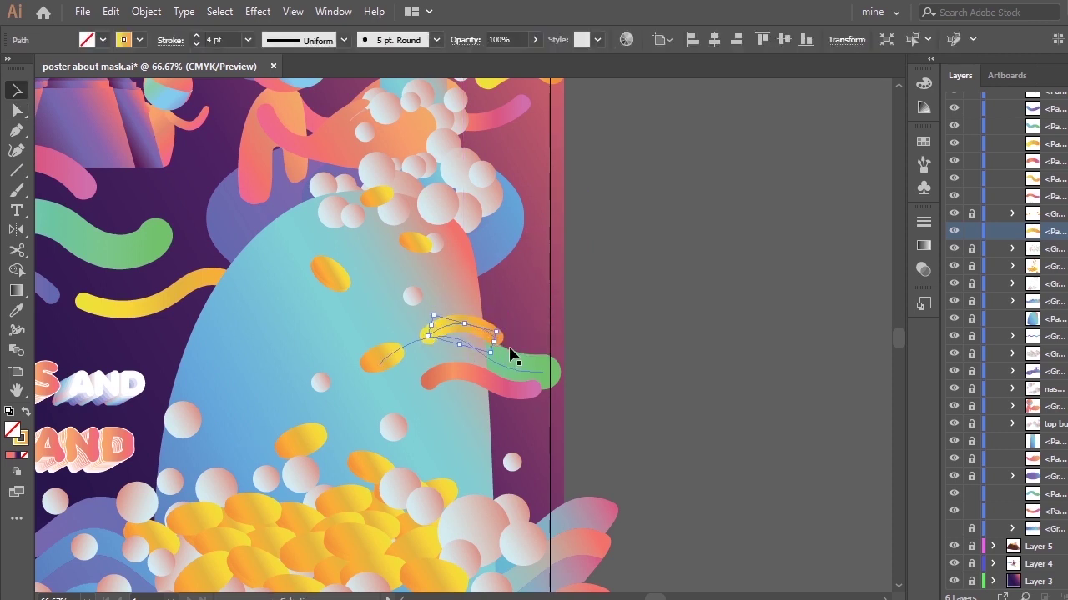
{"action": "left_click", "coordinate": [549, 328]}
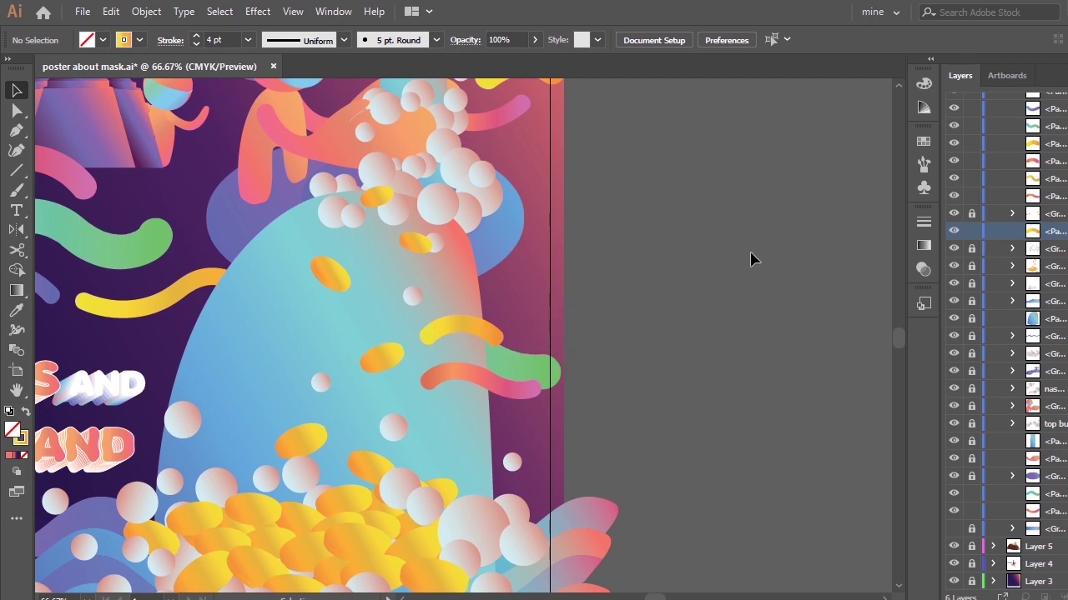
{"action": "key", "text": "ctrl+0"}
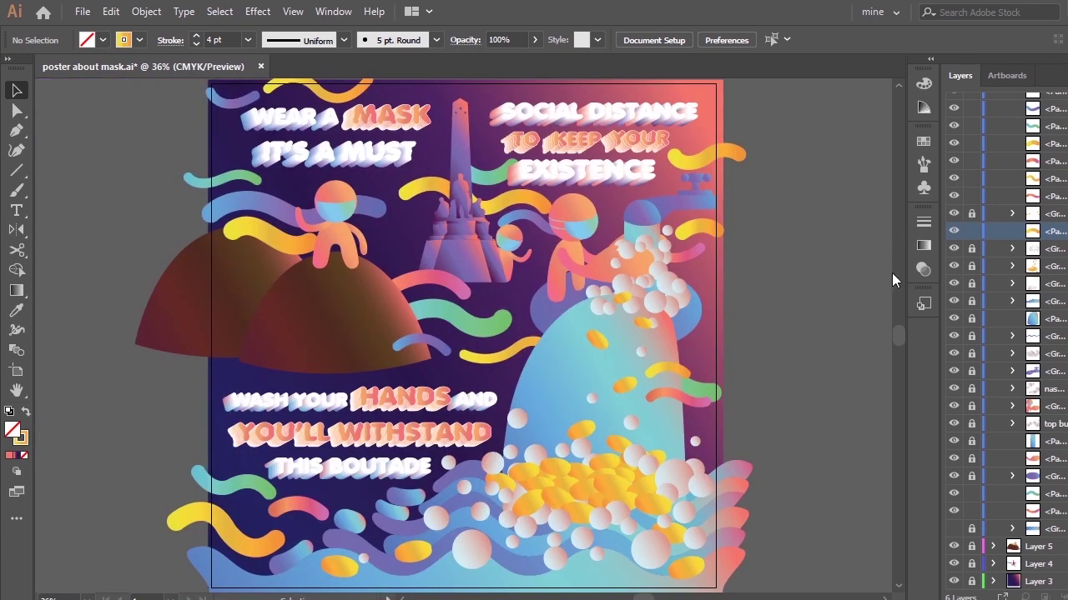
Collapse and lock Layer 1, and unlock Layer 4
{"action": "scroll", "coordinate": [1007, 333], "scroll_direction": "up", "scroll_amount": 3}
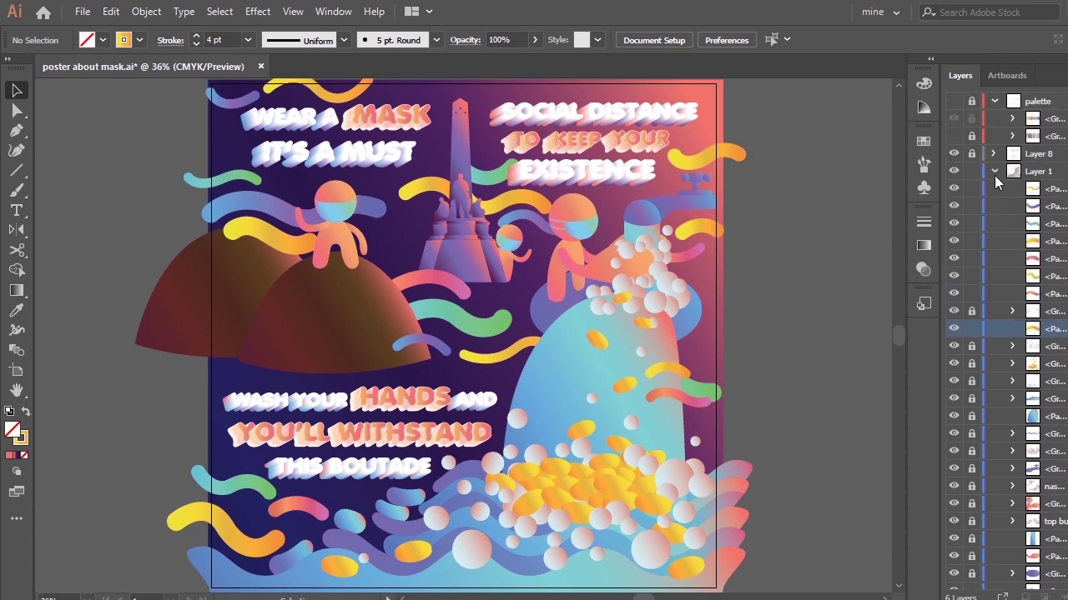
{"action": "left_click", "coordinate": [993, 171]}
{"action": "left_click", "coordinate": [969, 223]}
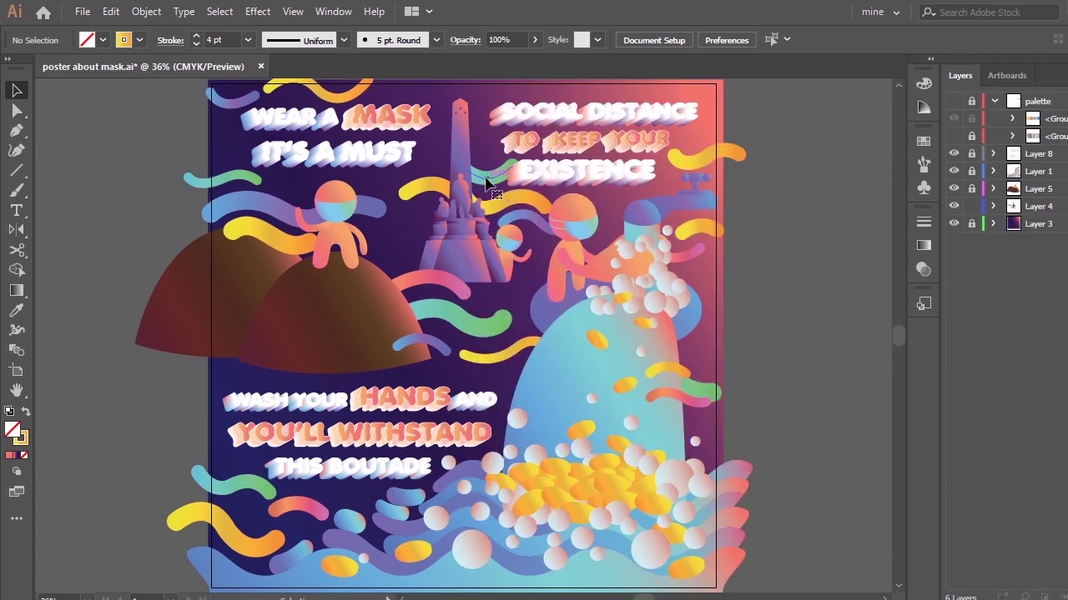
Set the green wave between the monument and EXISTENCE to a 4 pt stroke and shift it slightly higher against the headline
{"action": "left_click", "coordinate": [499, 174]}
{"action": "mouse_move", "coordinate": [500, 177]}
{"action": "left_mouse_down"}
{"action": "mouse_move", "coordinate": [455, 177]}
{"action": "mouse_move", "coordinate": [521, 186]}
{"action": "mouse_move", "coordinate": [478, 190]}
{"action": "mouse_move", "coordinate": [499, 184]}
{"action": "left_mouse_up"}
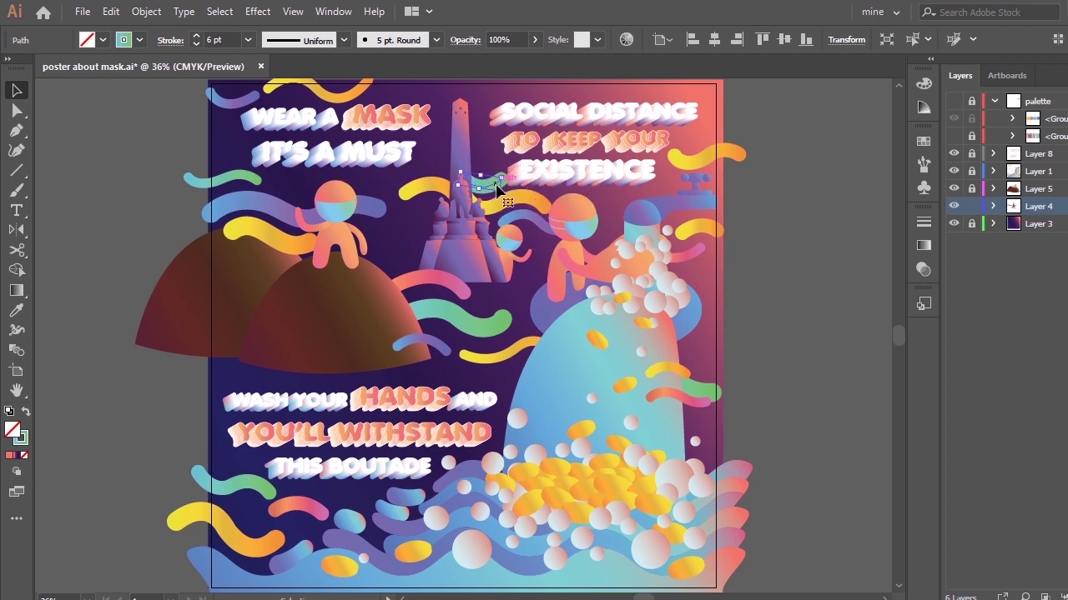
{"action": "left_click", "coordinate": [247, 40]}
{"action": "left_click", "coordinate": [281, 171]}
{"action": "mouse_move", "coordinate": [492, 183]}
{"action": "left_mouse_down"}
{"action": "mouse_move", "coordinate": [478, 170]}
{"action": "mouse_move", "coordinate": [509, 164]}
{"action": "left_mouse_up"}
{"action": "left_click", "coordinate": [506, 172]}
{"action": "left_click", "coordinate": [498, 164]}
{"action": "left_click", "coordinate": [482, 235]}
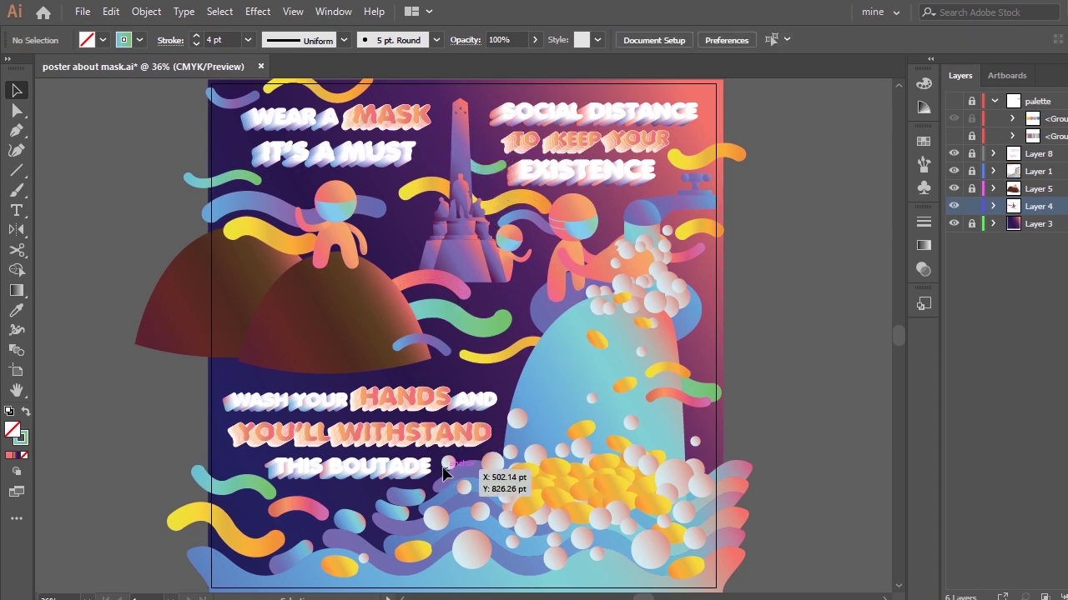
Extend the green wave behind the monument with the Pen tool, curving it out on the IT'S A MUST side
{"action": "left_click", "coordinate": [472, 168]}
{"action": "key", "text": "p"}
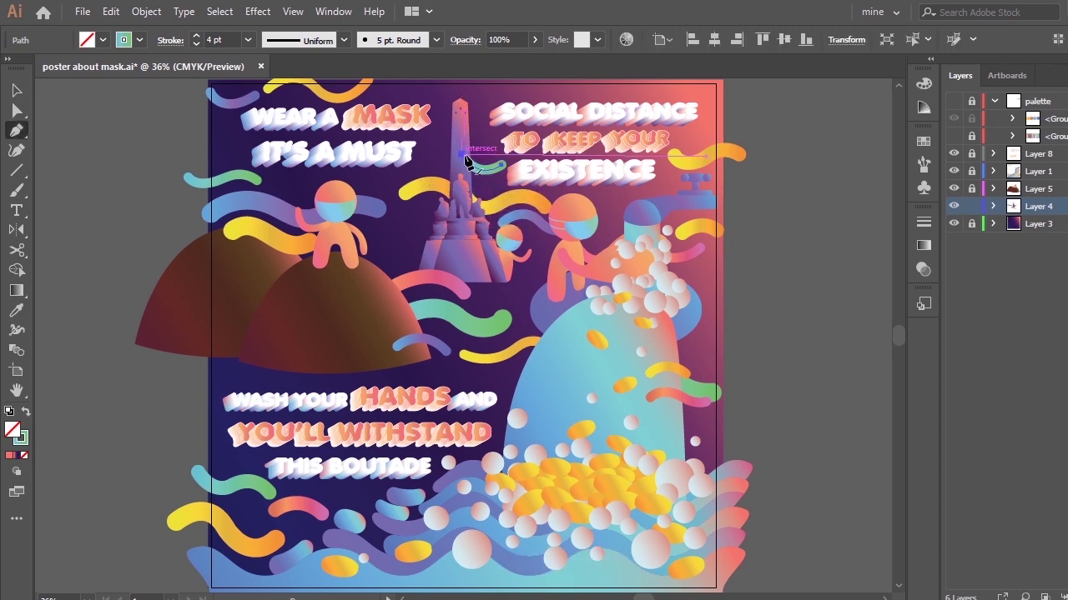
{"action": "key", "text": "i"}
{"action": "key", "text": "p"}
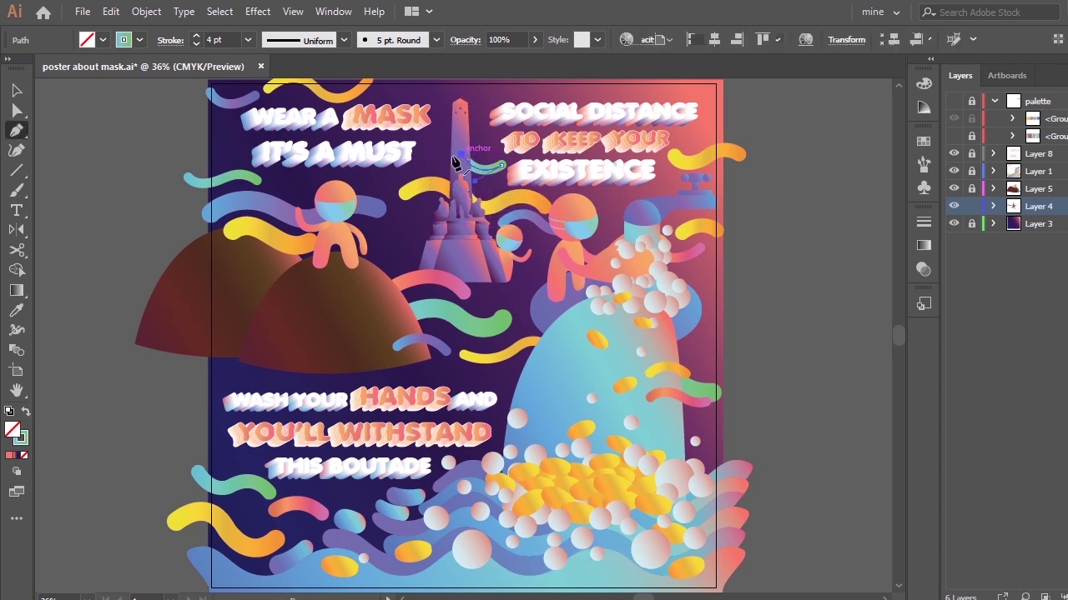
{"action": "left_click", "coordinate": [461, 154]}
{"action": "left_click_drag", "start_coordinate": [427, 155], "coordinate": [410, 166]}
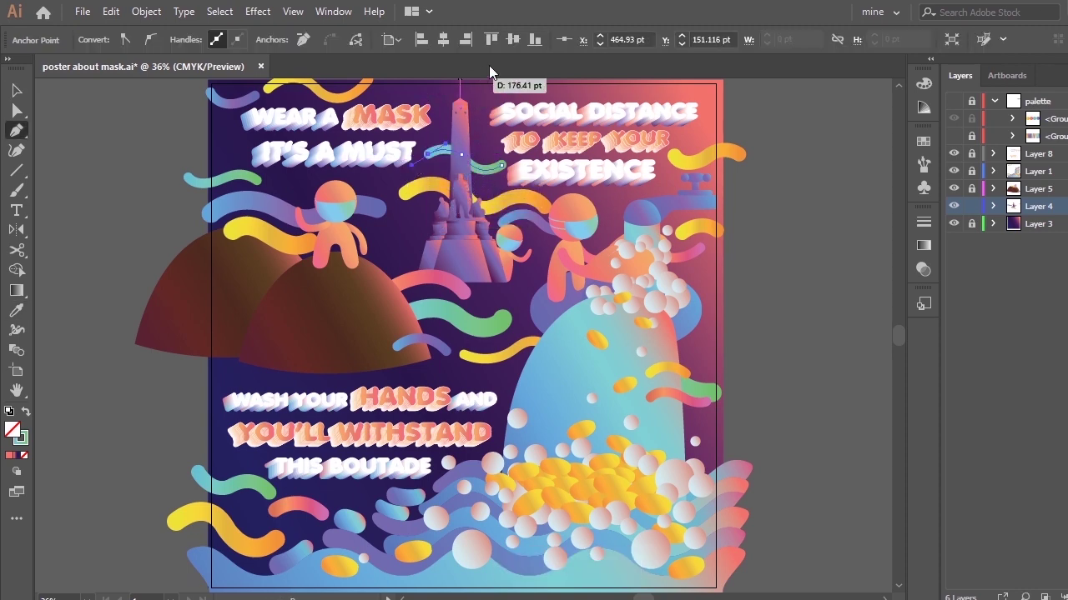
{"action": "left_click", "coordinate": [501, 166]}
{"action": "key", "text": "a"}
{"action": "left_click", "coordinate": [729, 110]}
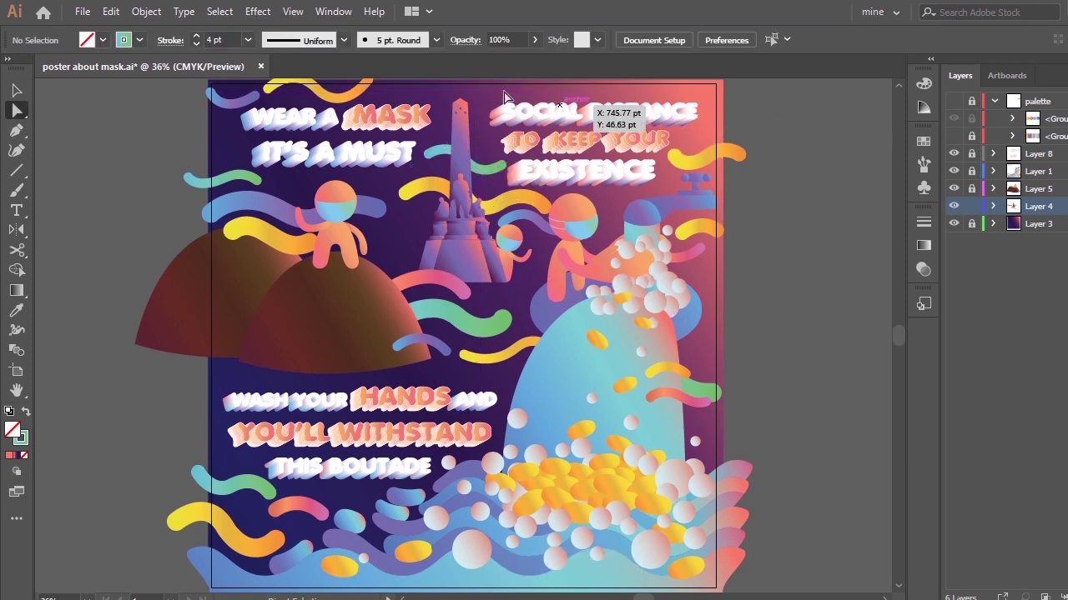
Recolour the extended green wave behind the monument with the pink gradient and 6 pt stroke sampled from the wave below the monument
{"action": "left_click", "coordinate": [487, 170]}
{"action": "key", "text": "i"}
{"action": "left_click", "coordinate": [458, 284]}
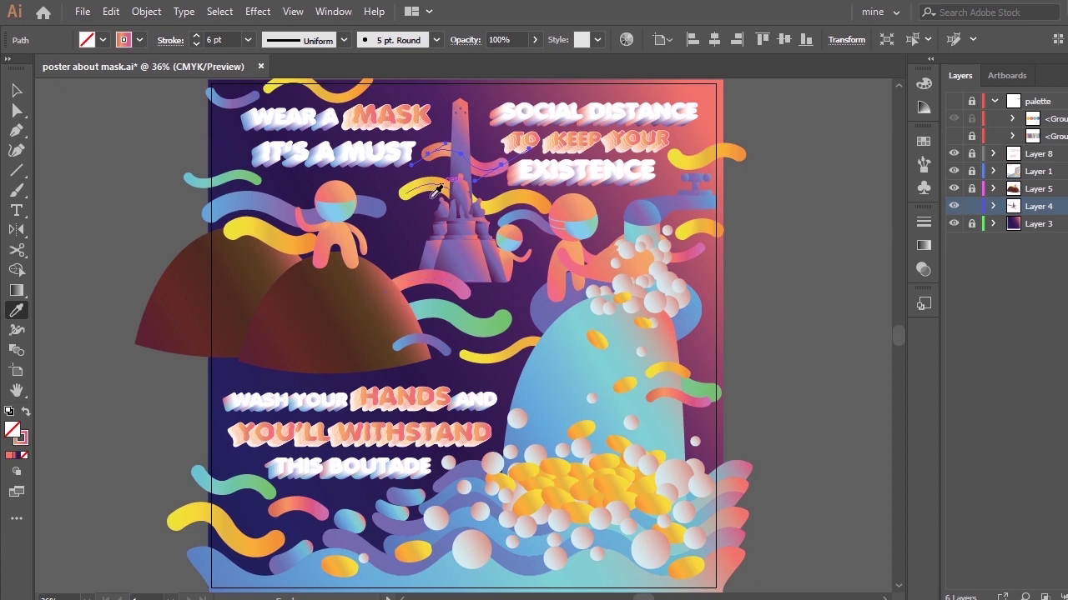
{"action": "left_click", "coordinate": [15, 90]}
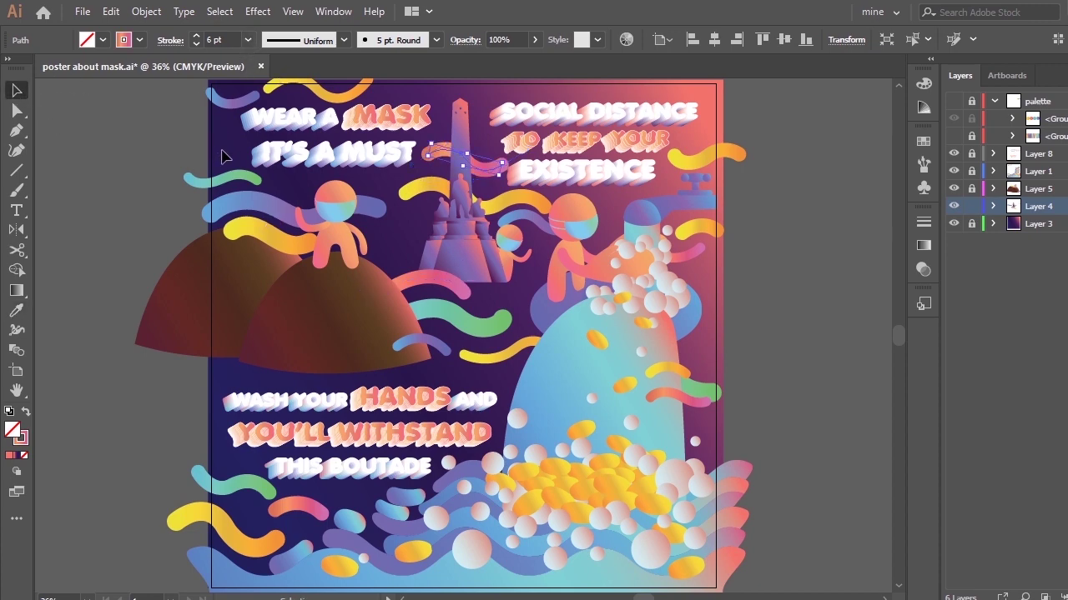
{"action": "left_click", "coordinate": [224, 157]}
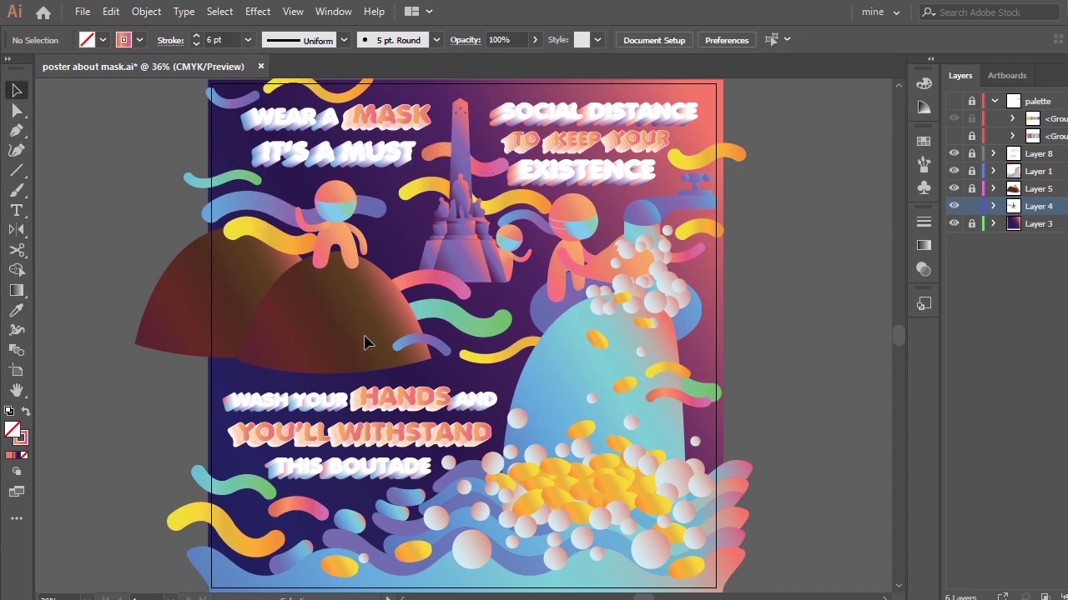
Inspect the pink wave behind the monument up close and review the whole poster in a full-screen presentation view
{"action": "left_click", "coordinate": [482, 172]}
{"action": "key", "text": "ctrl+equal"}
{"action": "key", "text": "ctrl+equal"}
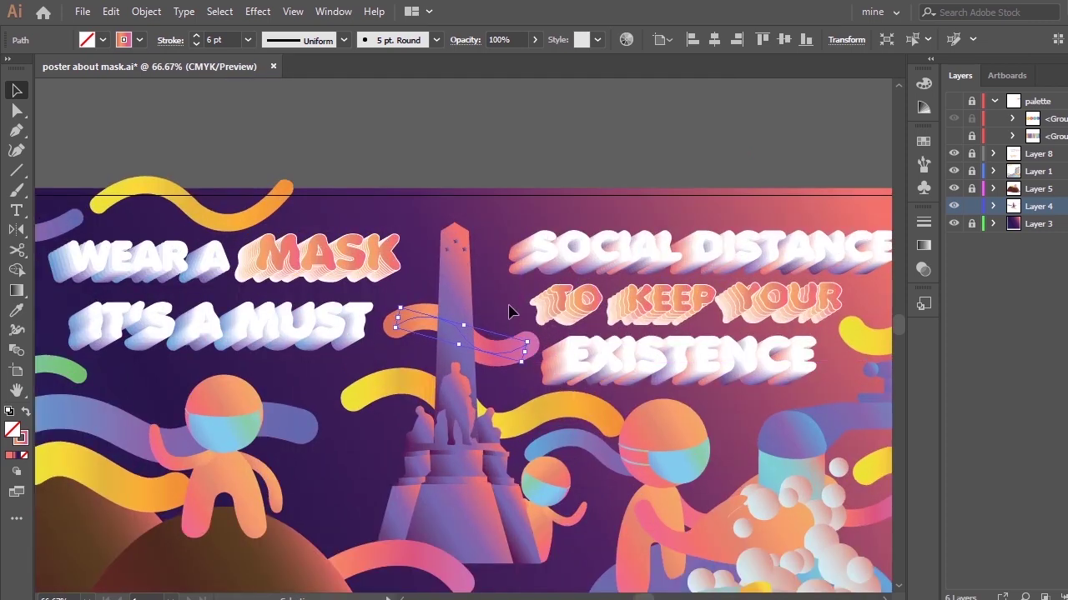
{"action": "left_click", "coordinate": [509, 317]}
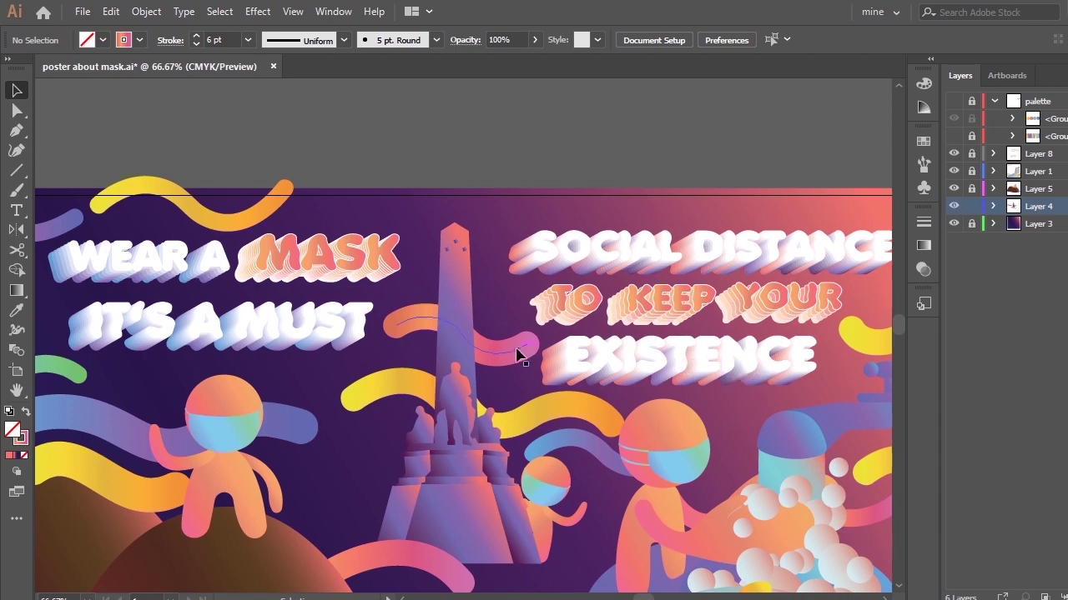
{"action": "key", "text": "ctrl+0"}
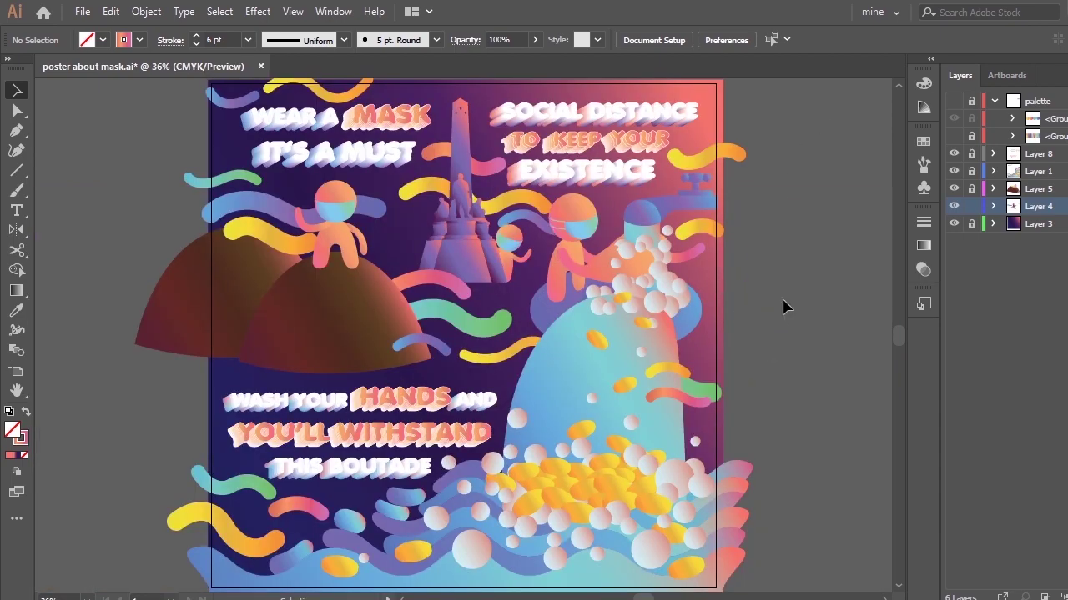
{"action": "left_click", "coordinate": [292, 11]}
{"action": "left_click", "coordinate": [351, 113]}
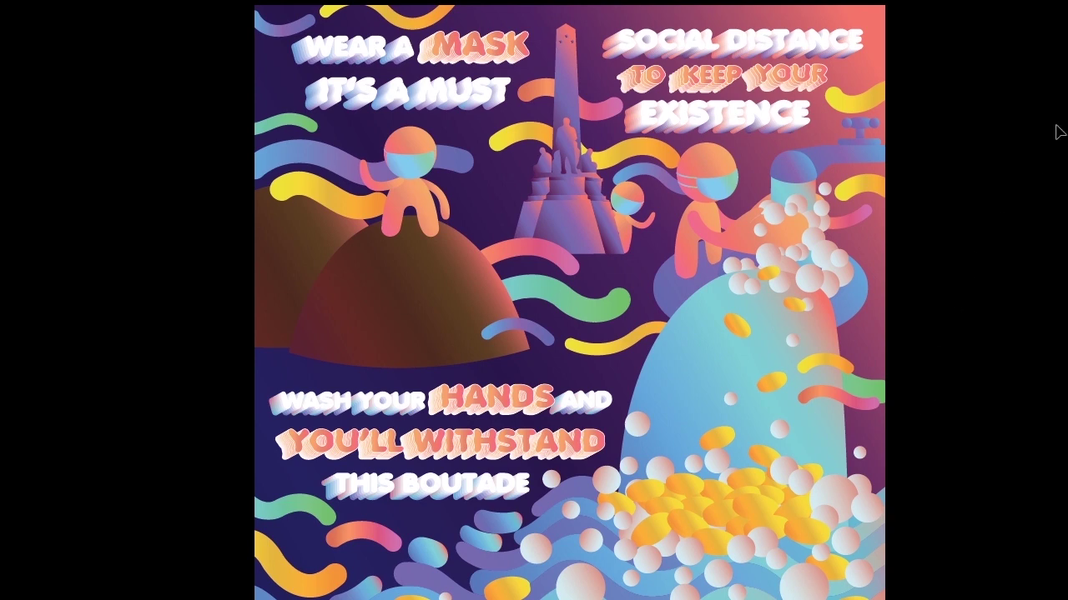
{"action": "key", "text": "Escape"}
Expand Layer 4, Layer 5 and Layer 1 to list their paths, and select all the unlocked wave strokes across the poster
{"action": "left_click", "coordinate": [992, 206]}
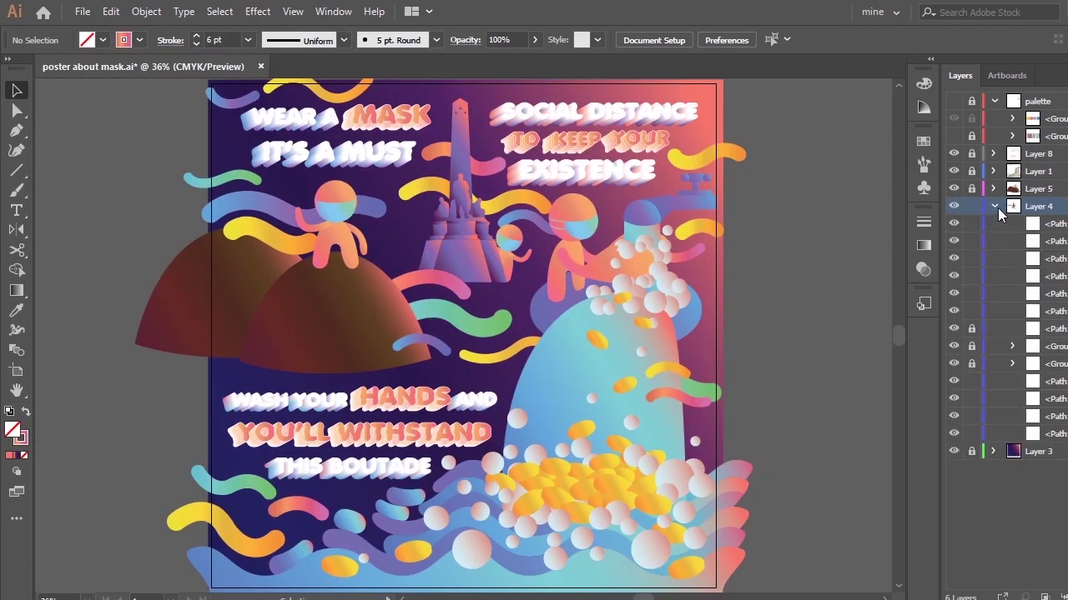
{"action": "left_click", "coordinate": [992, 189]}
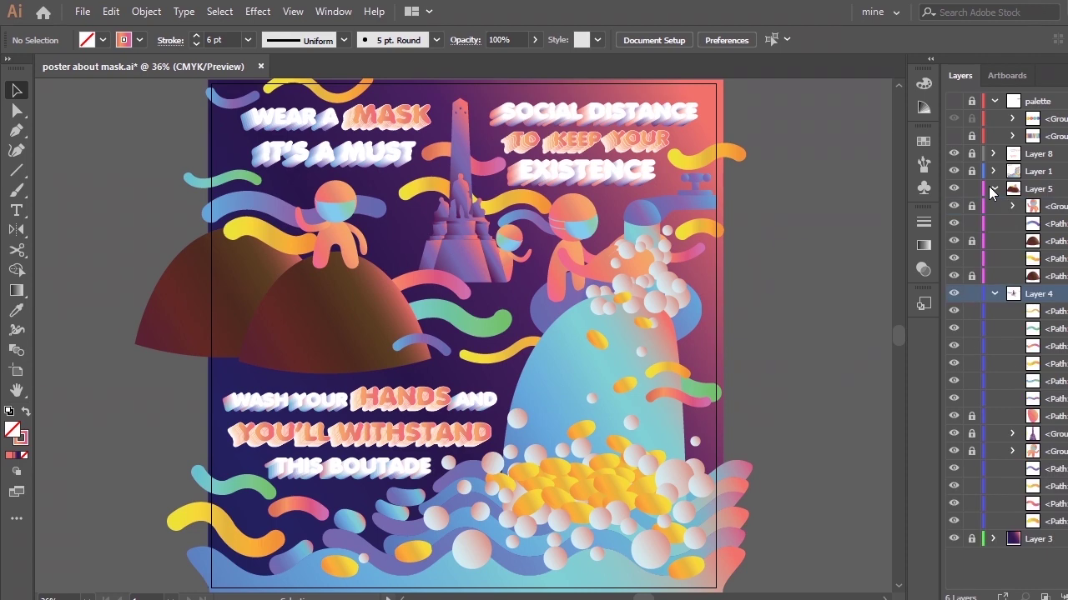
{"action": "left_click", "coordinate": [992, 171]}
{"action": "scroll", "coordinate": [992, 179], "scroll_direction": "down", "scroll_amount": 5}
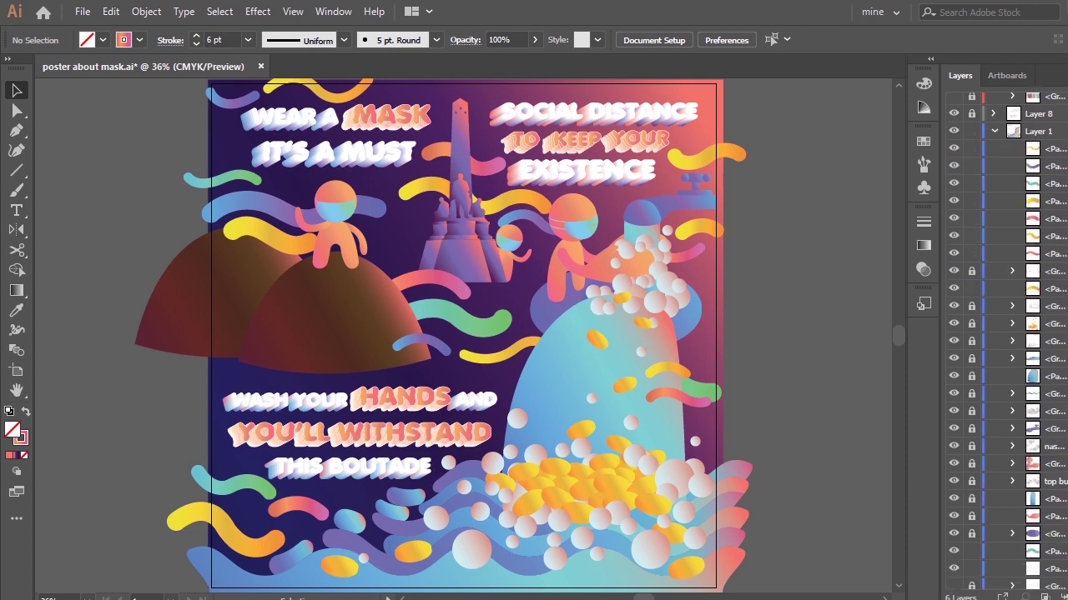
{"action": "scroll", "coordinate": [993, 417], "scroll_direction": "down", "scroll_amount": 3}
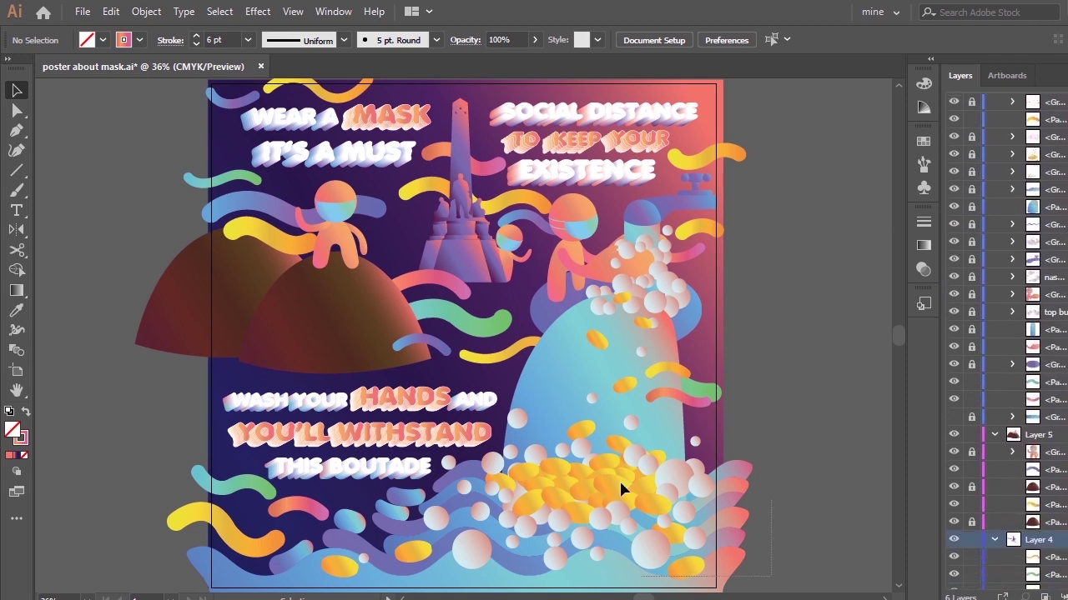
{"action": "mouse_move", "coordinate": [620, 482]}
{"action": "left_mouse_down"}
{"action": "mouse_move", "coordinate": [136, 113]}
{"action": "mouse_move", "coordinate": [145, 125]}
{"action": "left_mouse_up"}
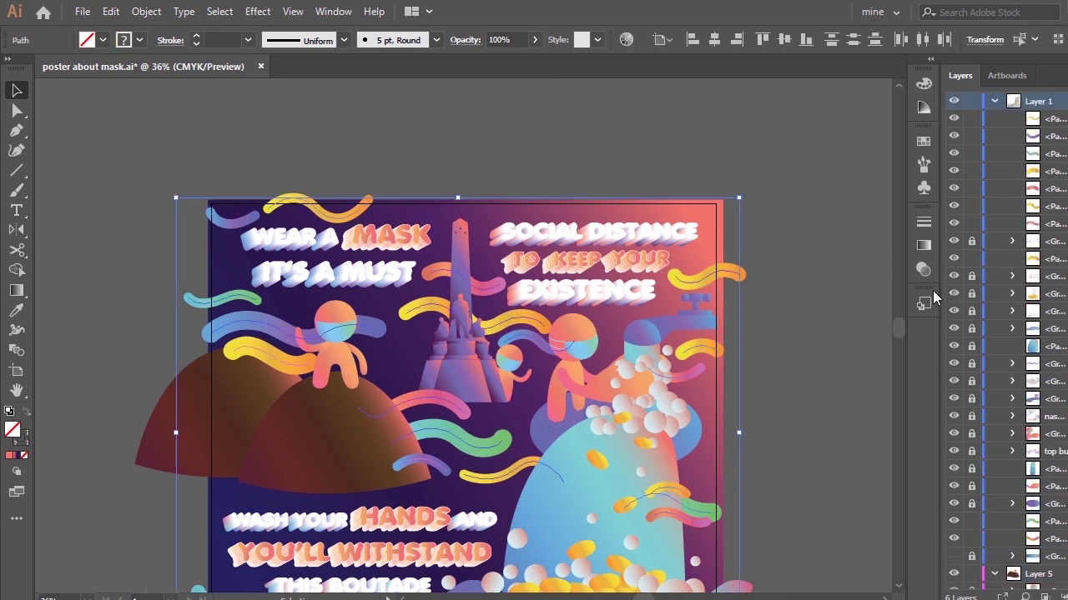
Try a slight transparency on all the selected waves, setting their opacity to 95%
{"action": "key", "text": "ctrl+plus"}
{"action": "key", "text": "ctrl+minus"}
{"action": "left_click", "coordinate": [923, 244]}
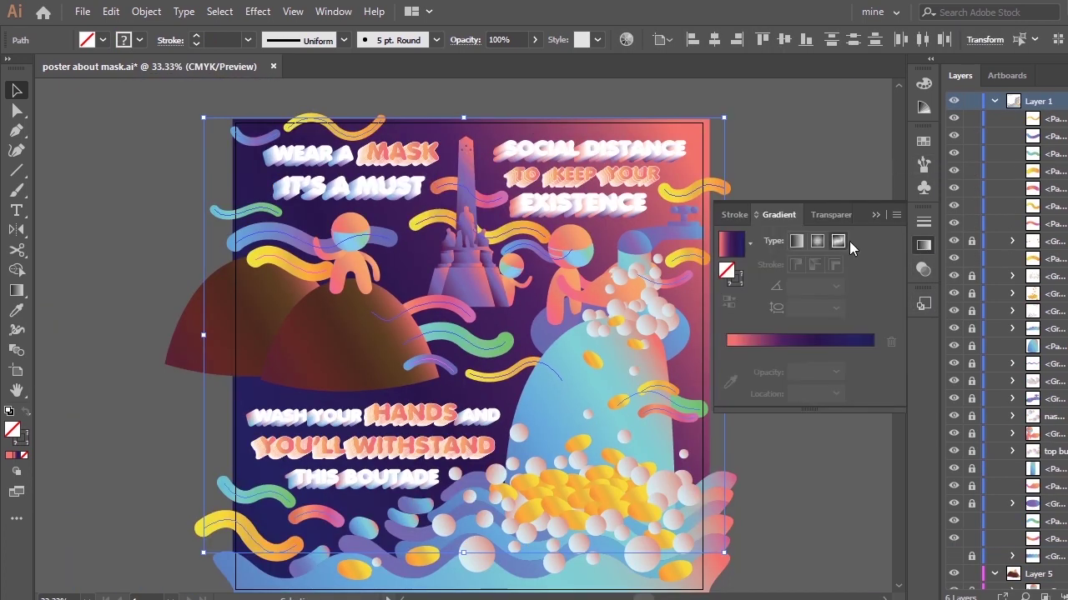
{"action": "left_click", "coordinate": [921, 268]}
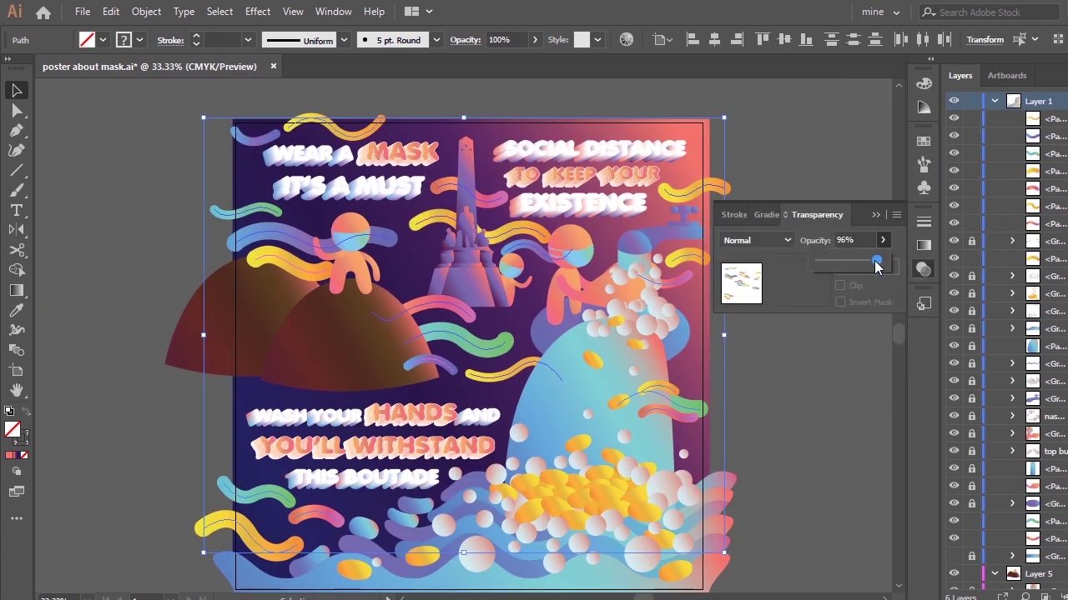
{"action": "mouse_move", "coordinate": [876, 266]}
{"action": "left_mouse_down"}
{"action": "mouse_move", "coordinate": [852, 278]}
{"action": "mouse_move", "coordinate": [853, 267]}
{"action": "mouse_move", "coordinate": [876, 267]}
{"action": "left_mouse_up"}
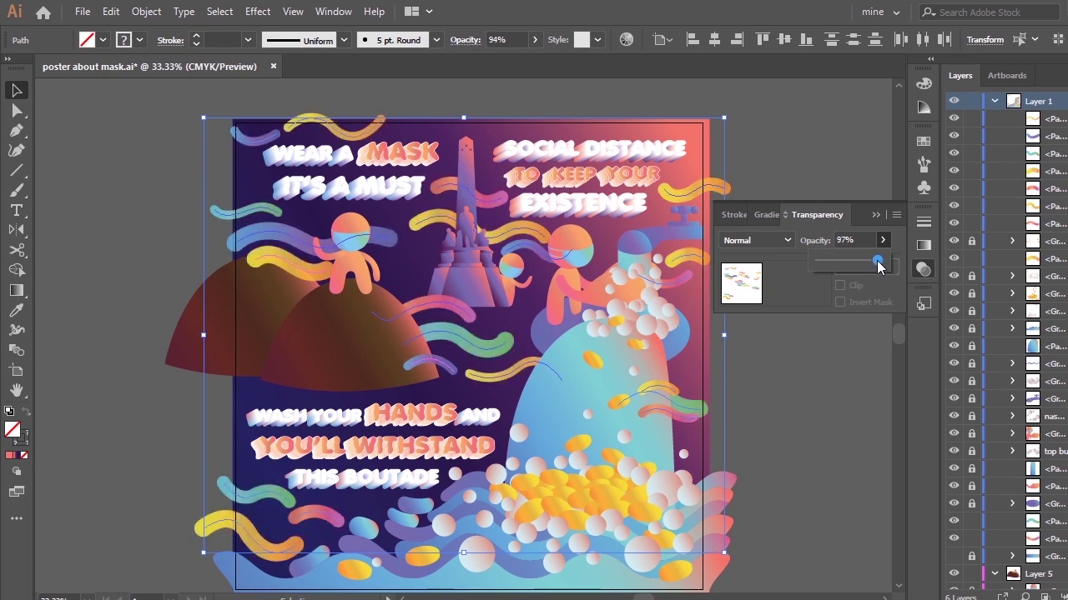
{"action": "left_click", "coordinate": [829, 288]}
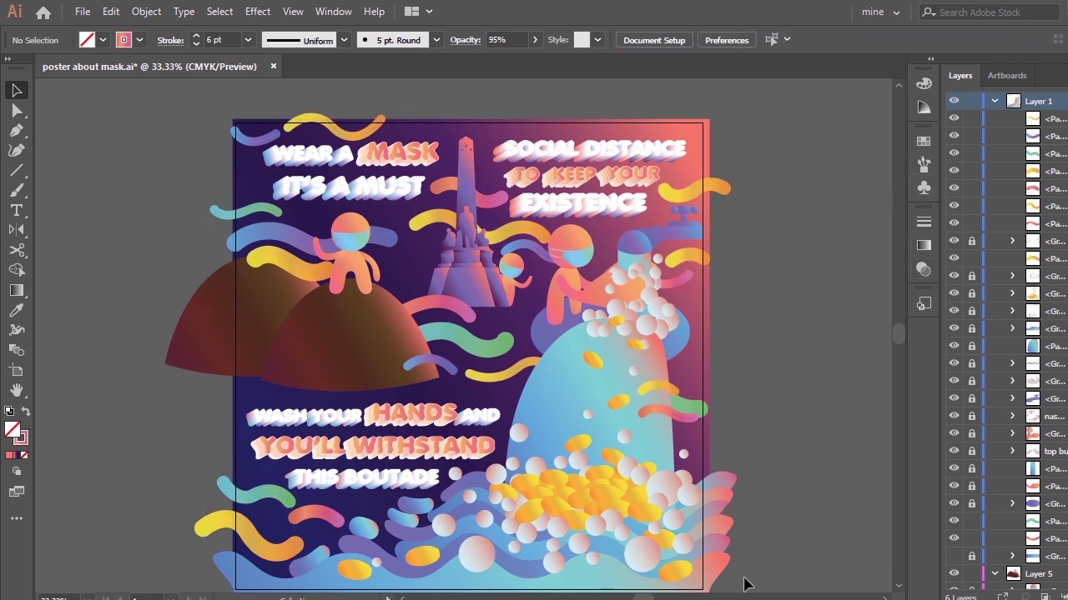
Reselect all the wave strokes, lower their opacity to 50%, and deselect them to judge the faded look
{"action": "mouse_move", "coordinate": [743, 578]}
{"action": "left_mouse_down"}
{"action": "mouse_move", "coordinate": [167, 191]}
{"action": "mouse_move", "coordinate": [203, 103]}
{"action": "left_mouse_up"}
{"action": "left_click", "coordinate": [924, 245]}
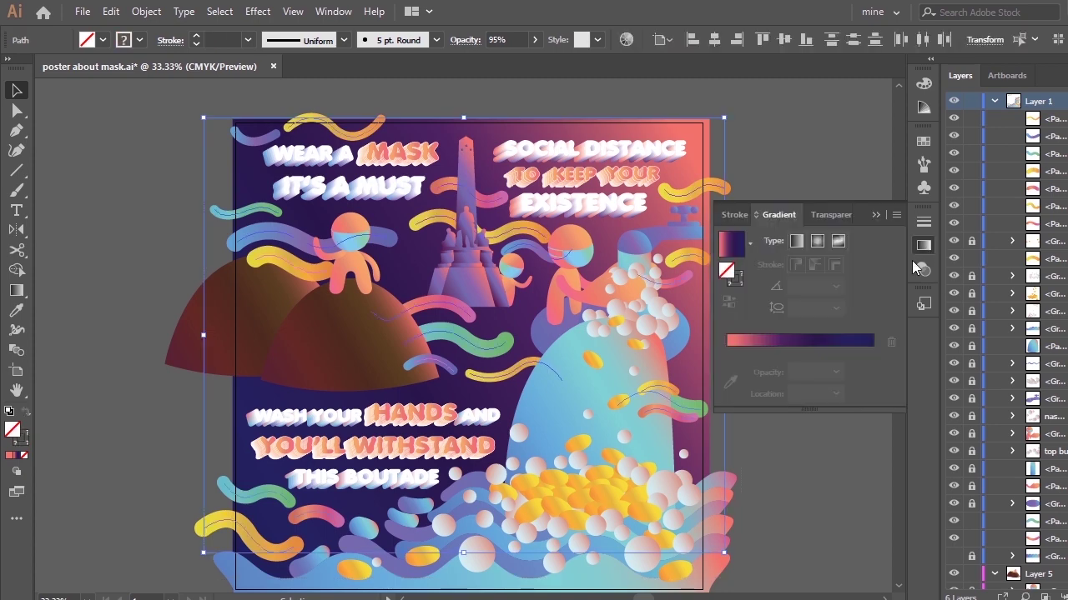
{"action": "left_click", "coordinate": [923, 268]}
{"action": "left_click", "coordinate": [882, 240]}
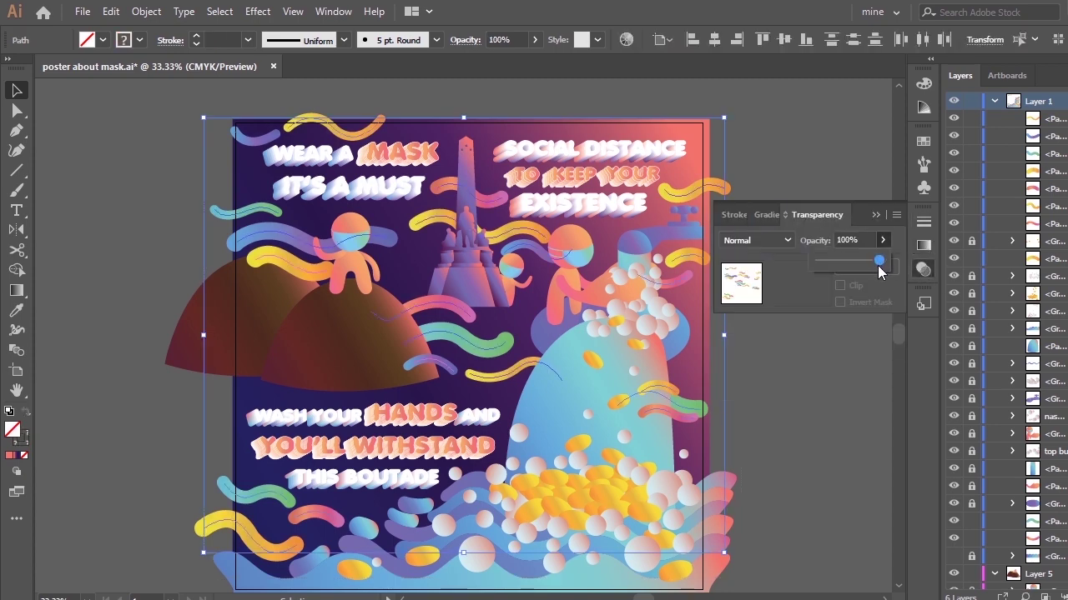
{"action": "left_click_drag", "start_coordinate": [879, 263], "coordinate": [849, 265]}
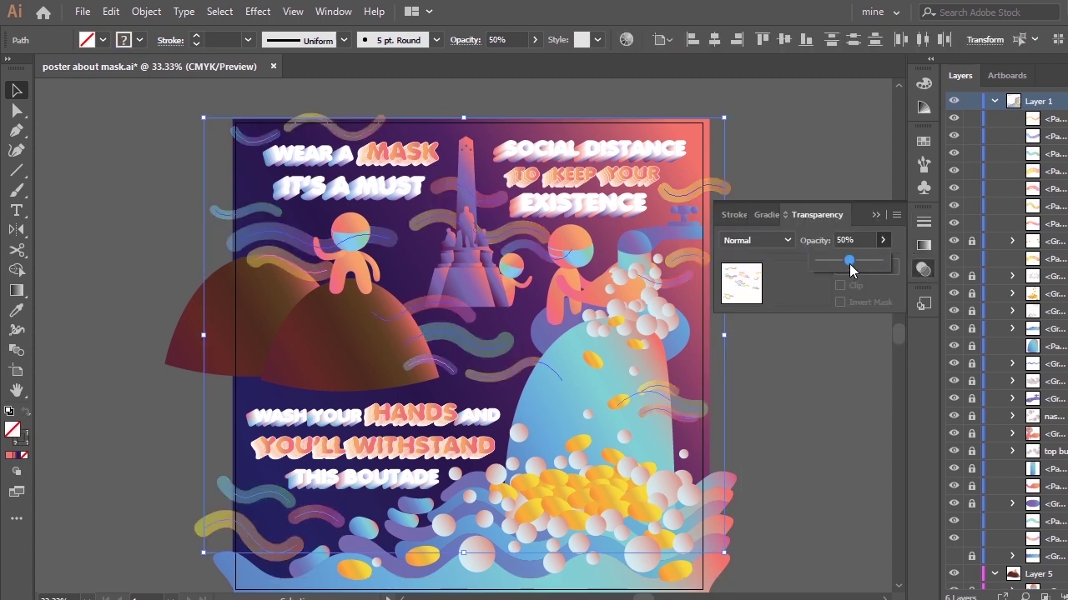
{"action": "left_click", "coordinate": [874, 216]}
{"action": "left_click", "coordinate": [839, 264]}
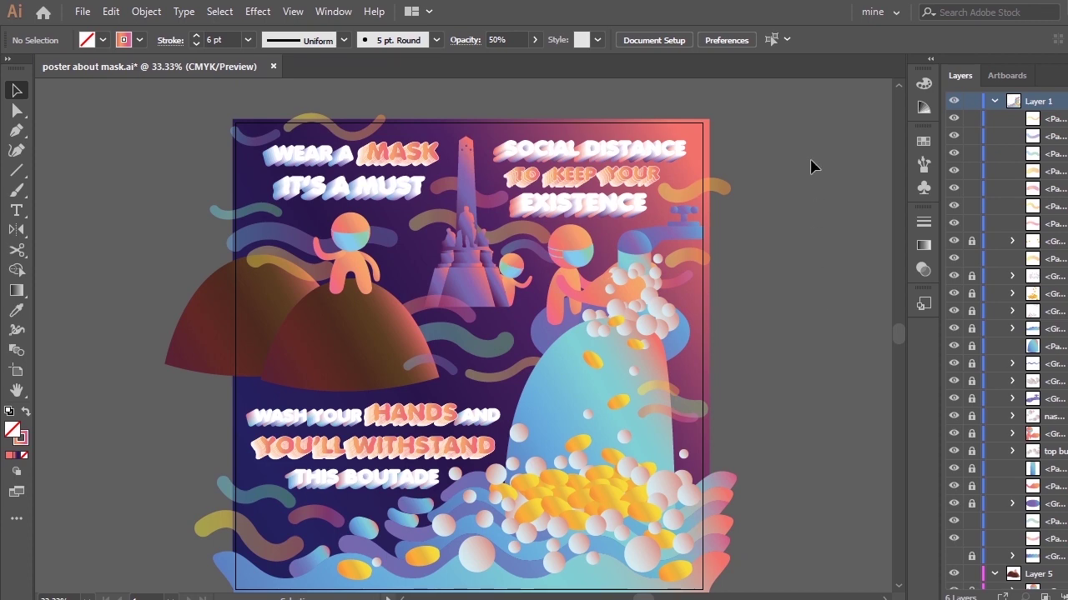
Select all the wave strokes across the poster again, set their opacity to 73%, and deselect them
{"action": "left_click_drag", "start_coordinate": [192, 84], "coordinate": [738, 569]}
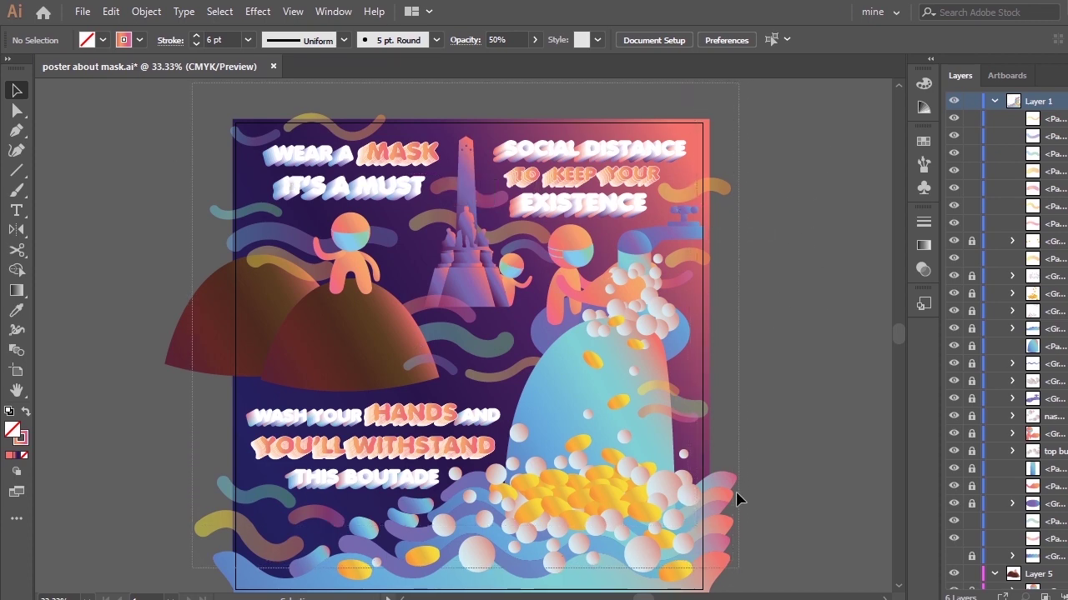
{"action": "left_click_drag", "start_coordinate": [737, 499], "coordinate": [738, 498]}
{"action": "left_click", "coordinate": [923, 268]}
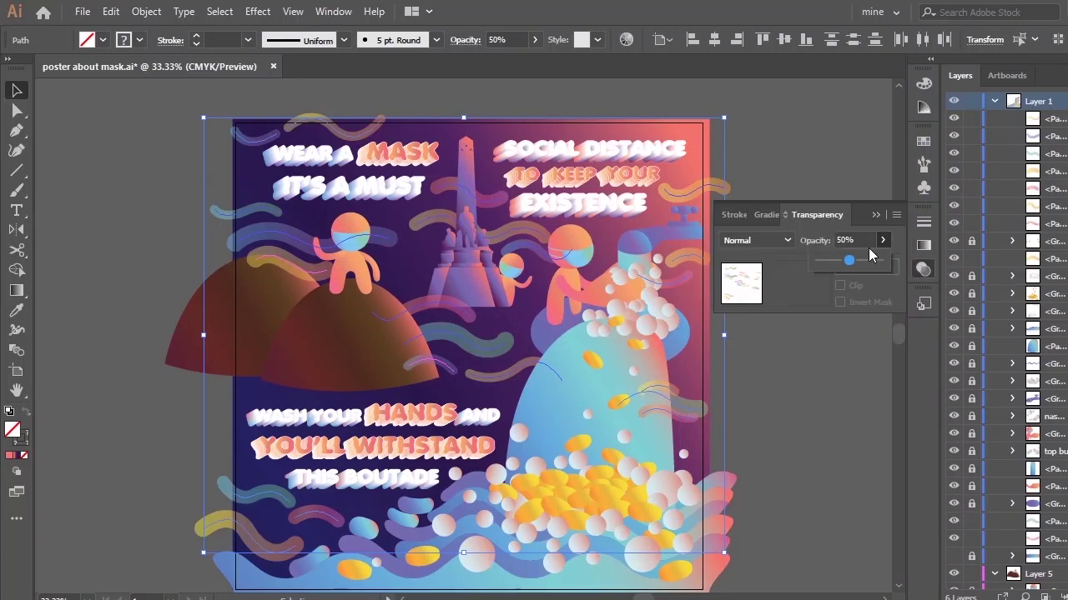
{"action": "left_click_drag", "start_coordinate": [848, 261], "coordinate": [863, 262]}
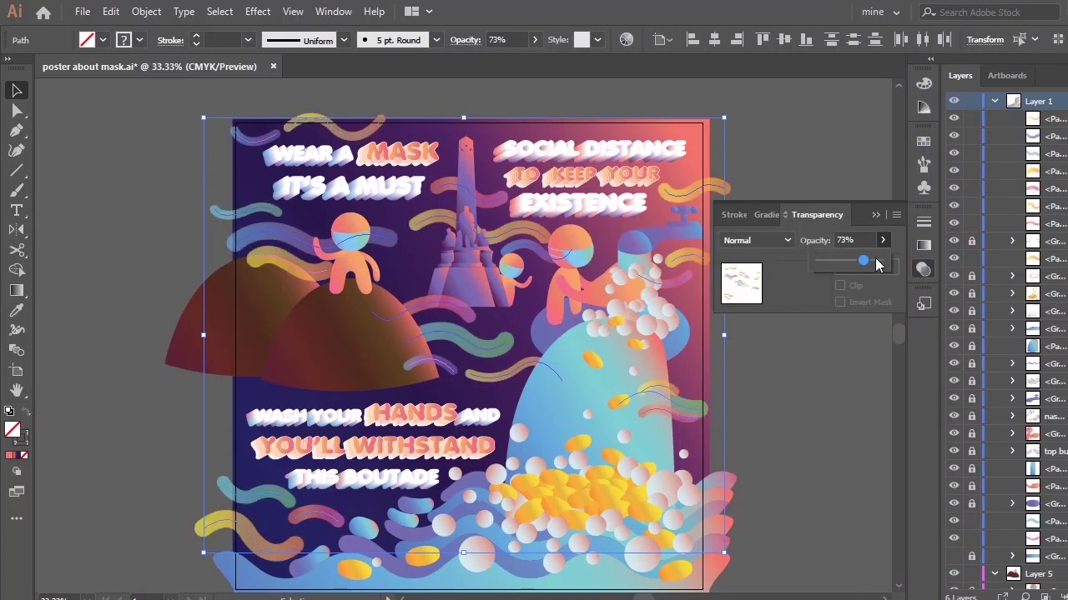
{"action": "left_click", "coordinate": [875, 214]}
{"action": "left_click", "coordinate": [842, 240]}
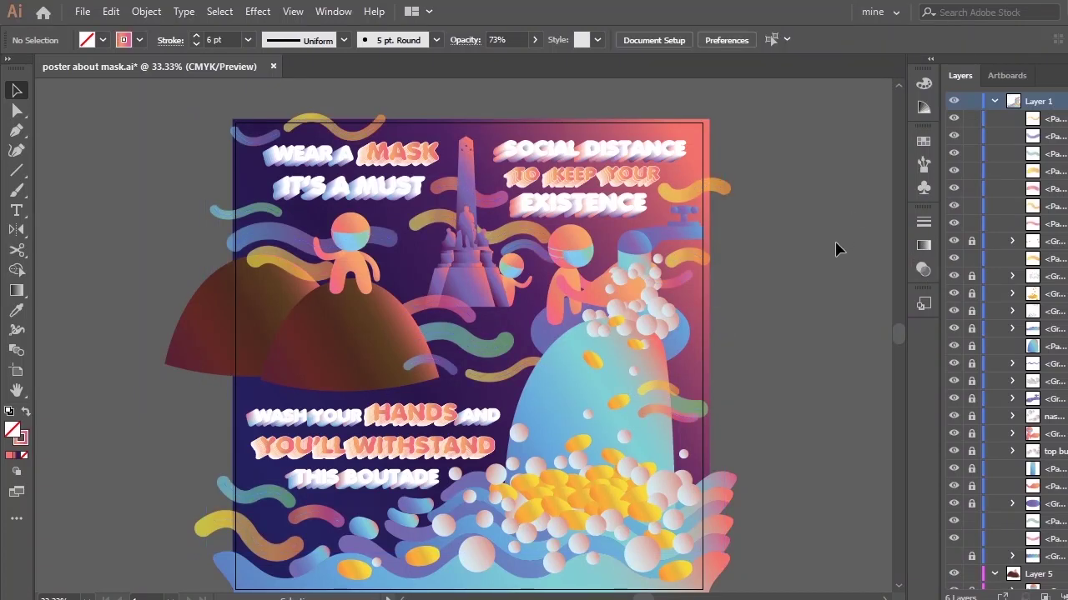